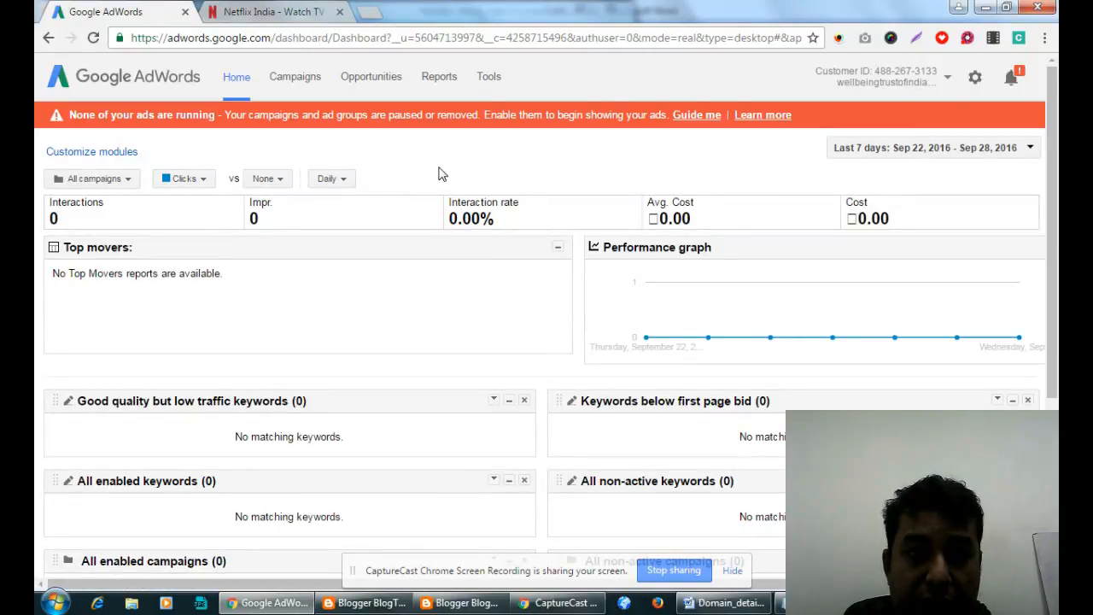
Go from the account overview to the empty All campaigns page via the Campaigns tab.
left_click(294, 77)
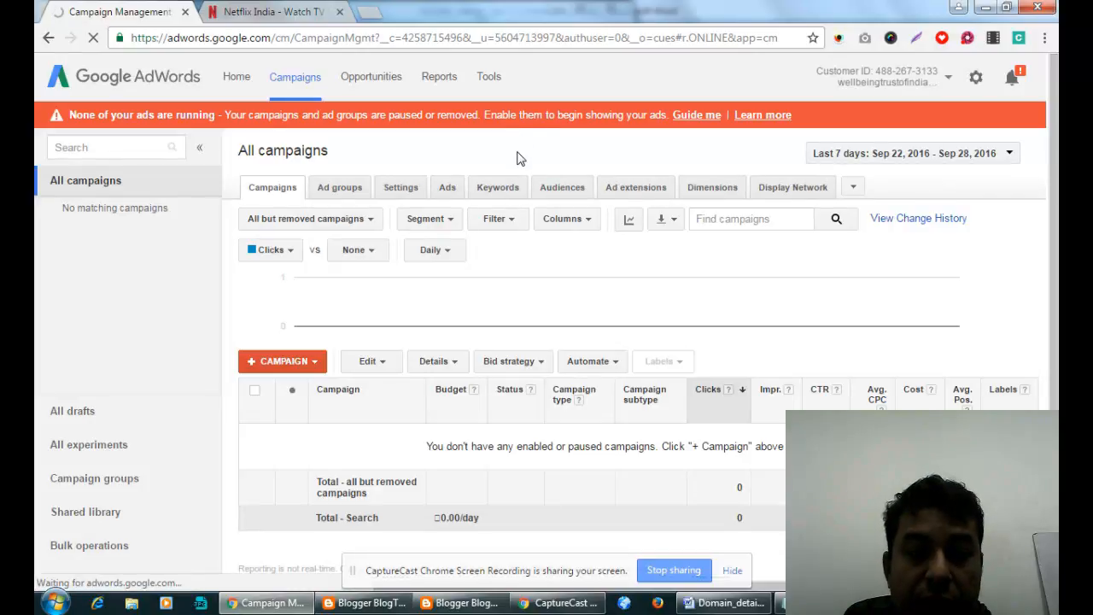
Open the +CAMPAIGN dropdown to list the new-campaign types, from Search Network to Universal app.
left_click(316, 365)
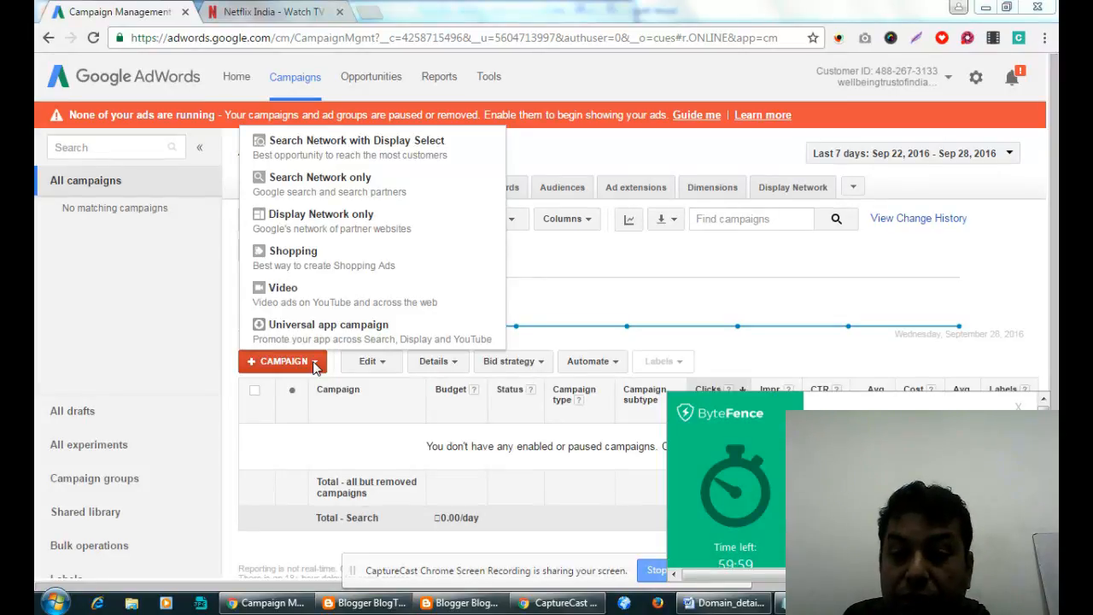
Dismiss the ByteFence timer popup and open a new Chrome tab on google.co.in.
left_click(1018, 407)
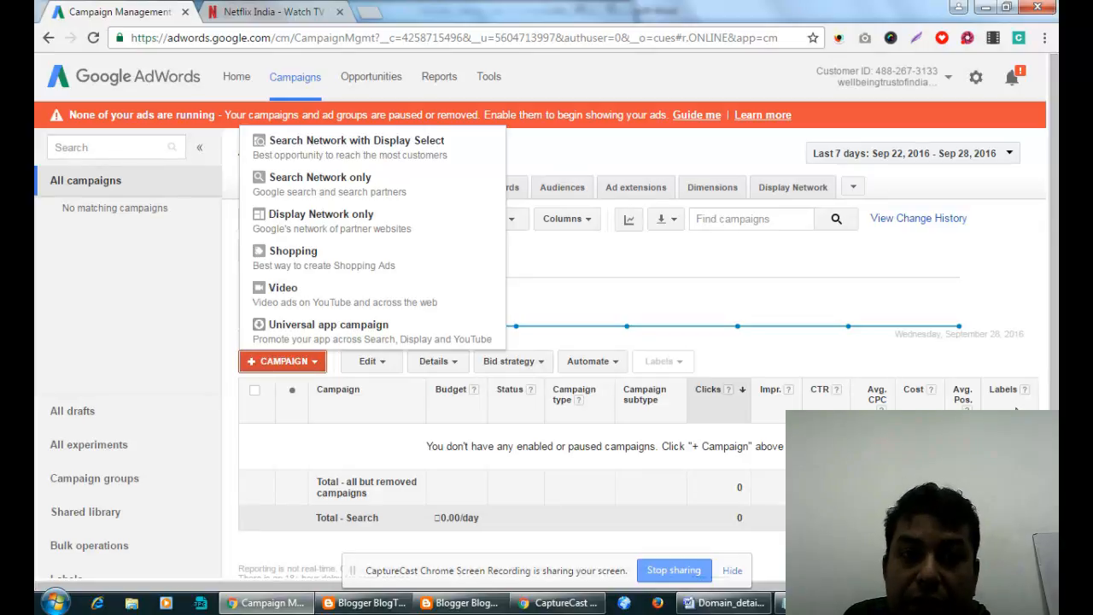
left_click(371, 14)
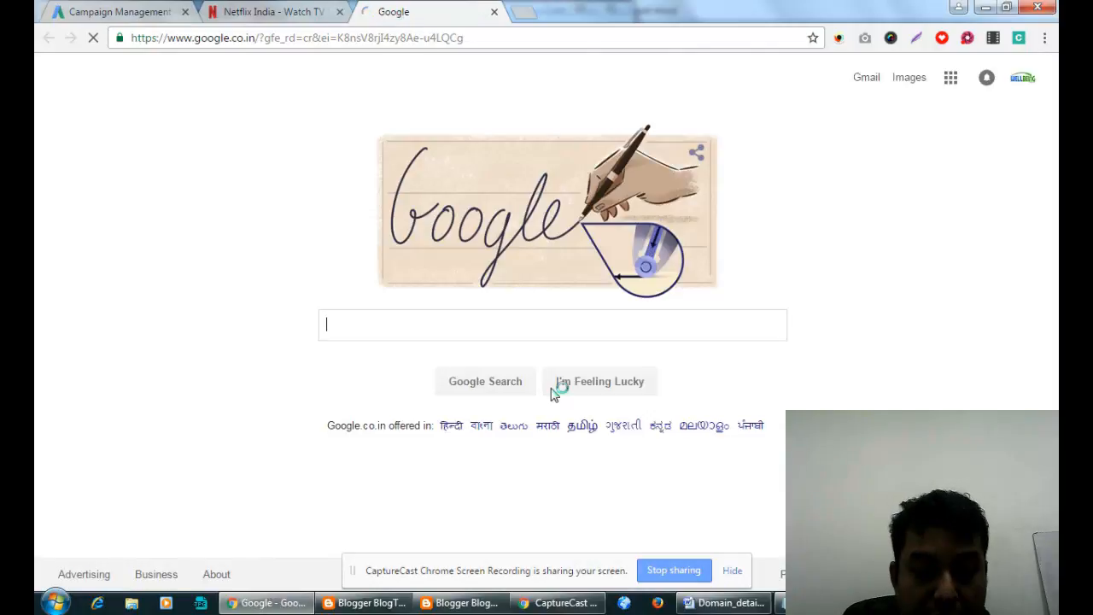
Search Google for 'seo training' and highlight the ads' web addresses, including gogetguru and worldacademy.
type("seo training")
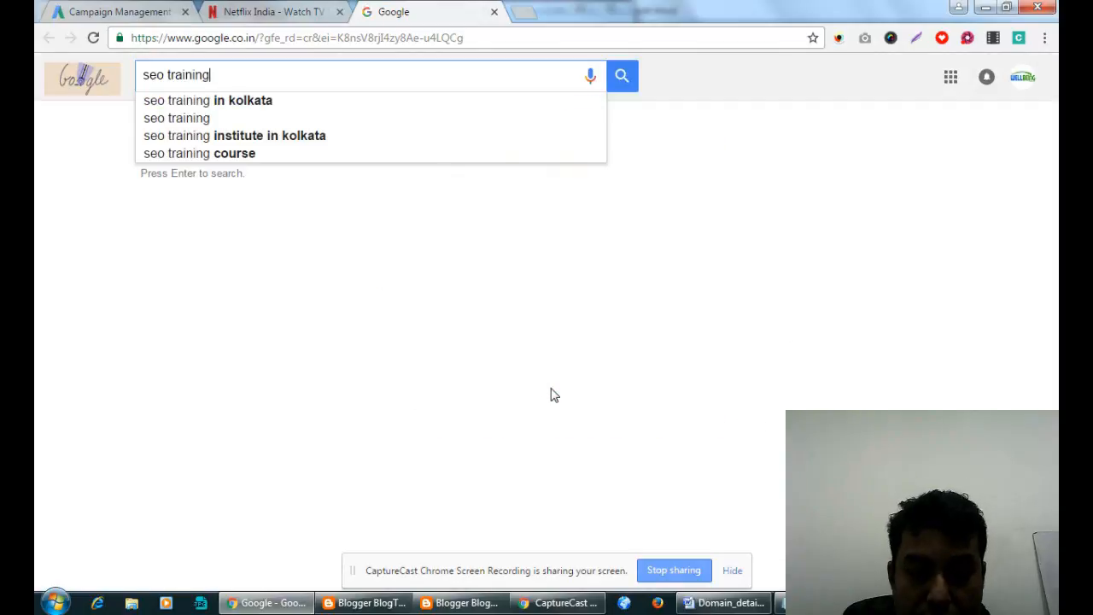
key("Return")
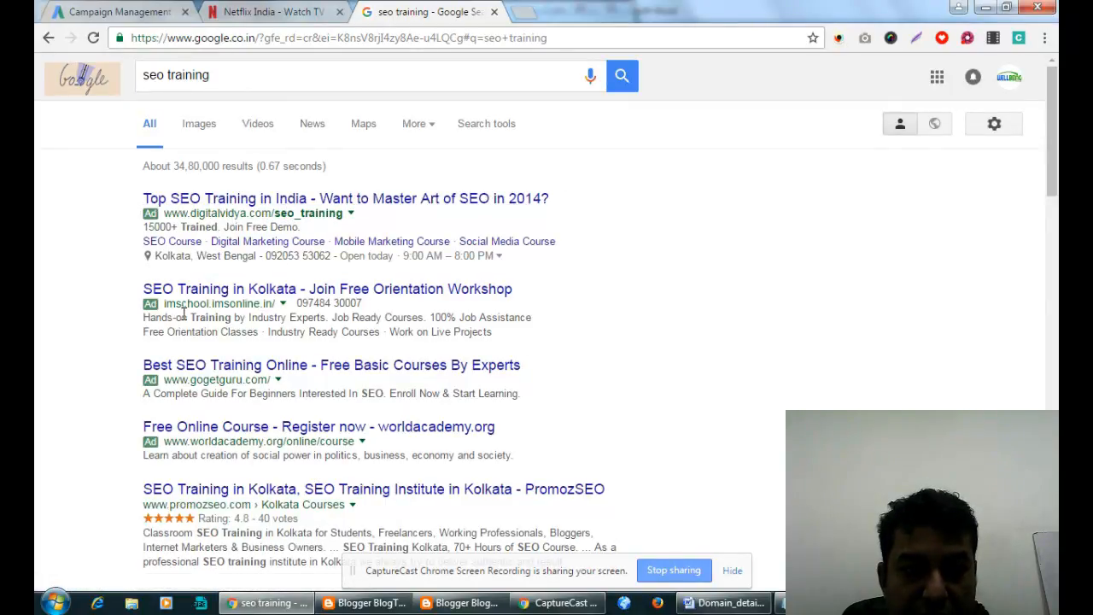
left_click_drag(181, 304, 207, 304)
left_click_drag(197, 380, 237, 379)
left_click_drag(208, 440, 275, 440)
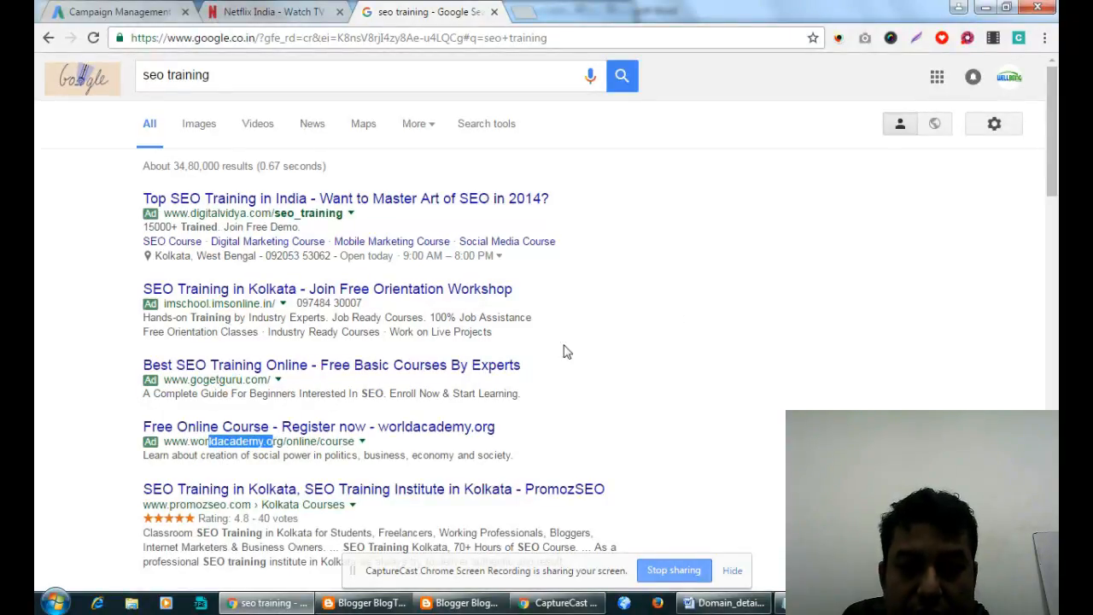
scroll(476, 329, "down", 5)
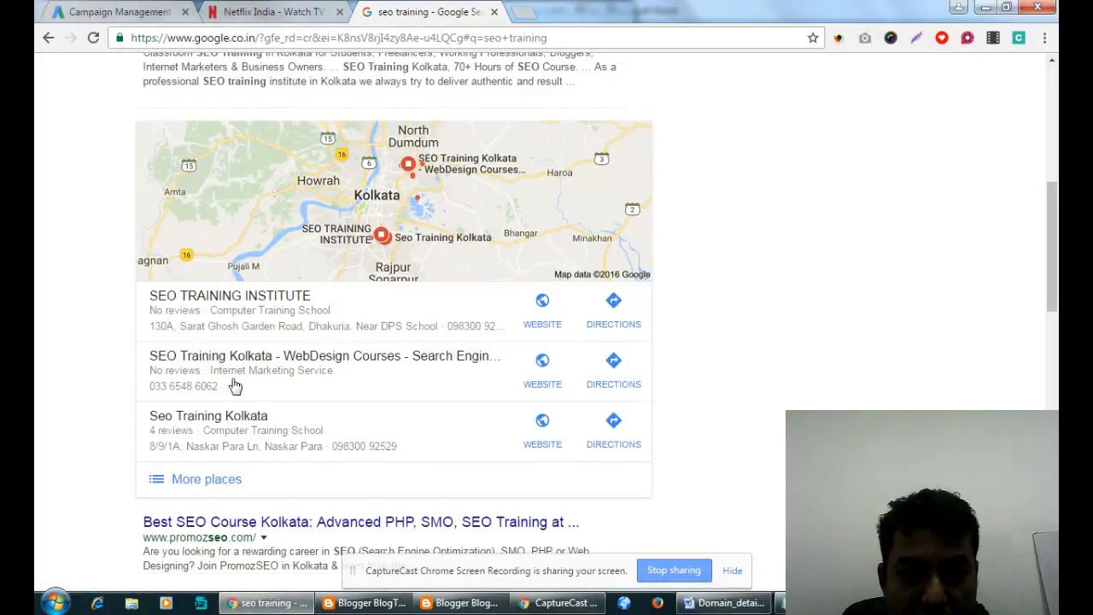
Open a Kolkata training listing's website in a new tab and browse further down the results.
right_click(539, 385)
left_click(590, 398)
scroll(453, 376, "down", 1)
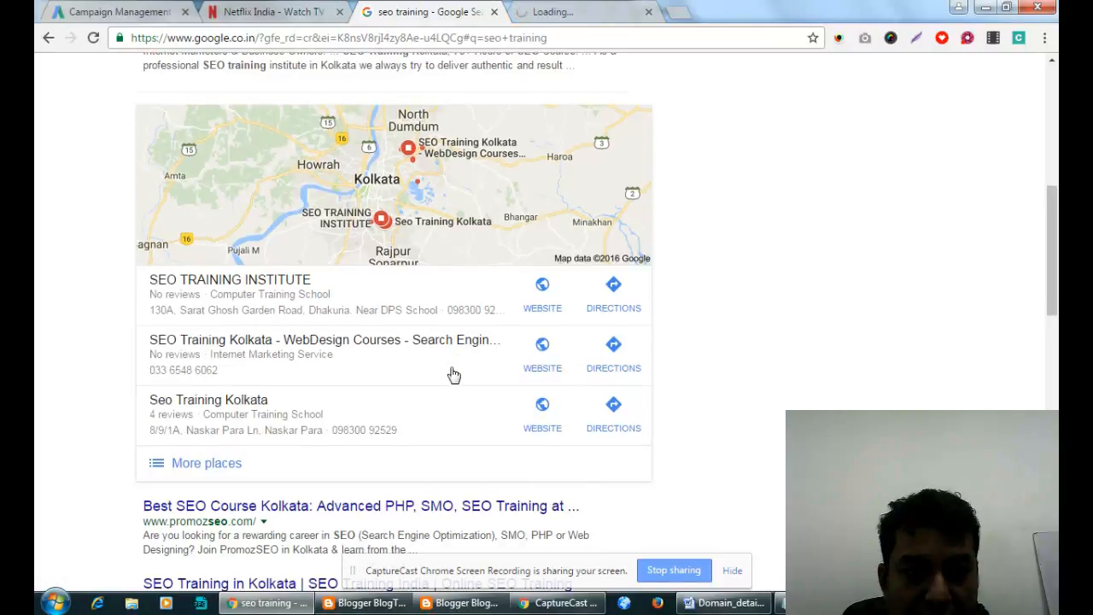
scroll(454, 375, "down", 1)
scroll(454, 375, "down", 6)
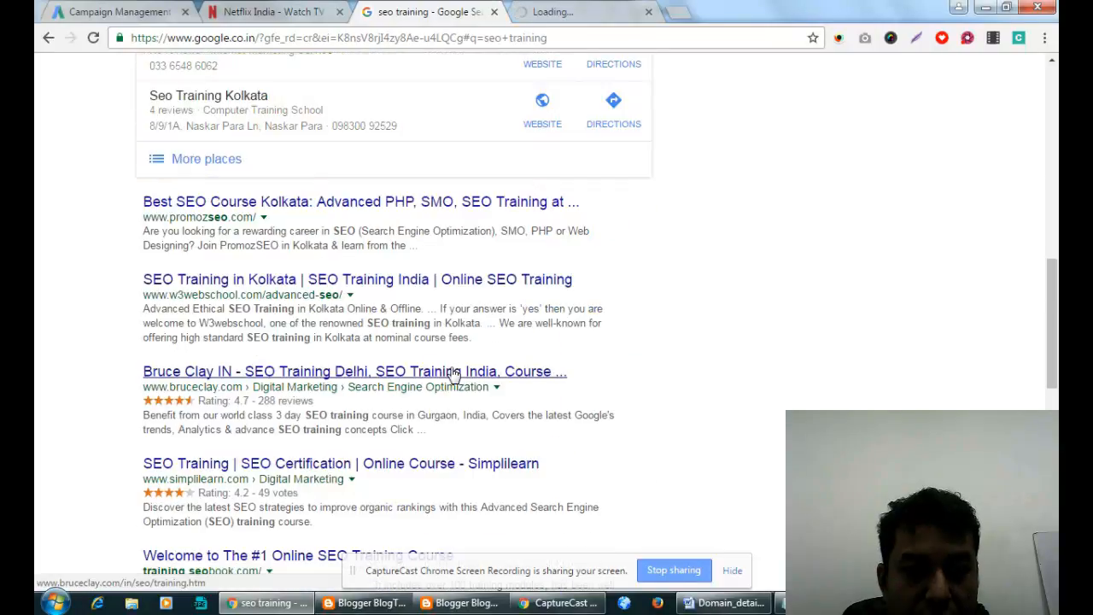
scroll(453, 374, "down", 4)
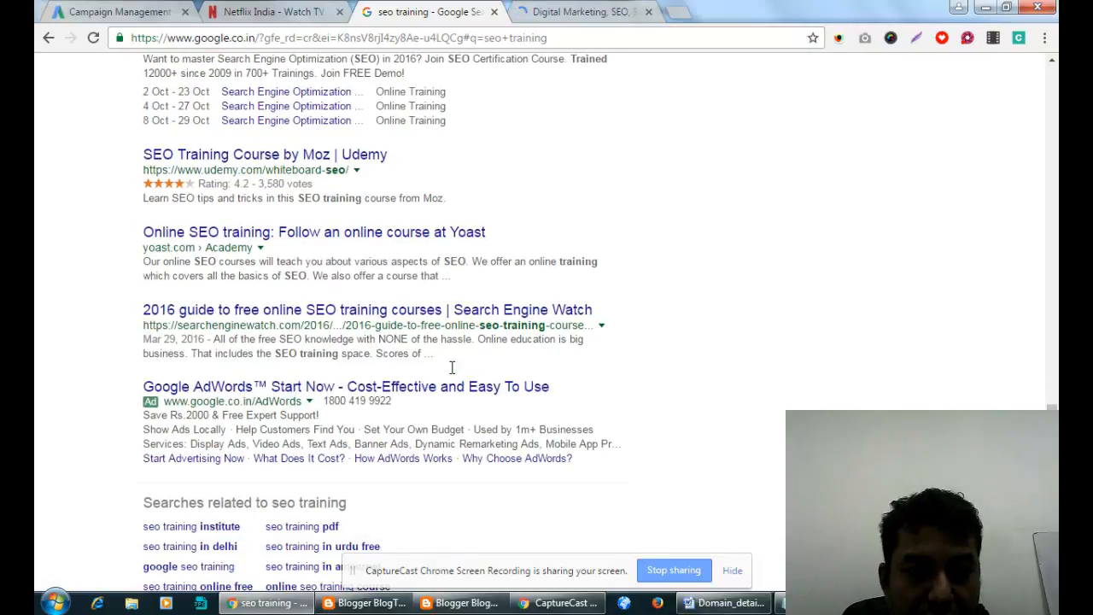
scroll(451, 368, "down", 3)
scroll(501, 254, "up", 11)
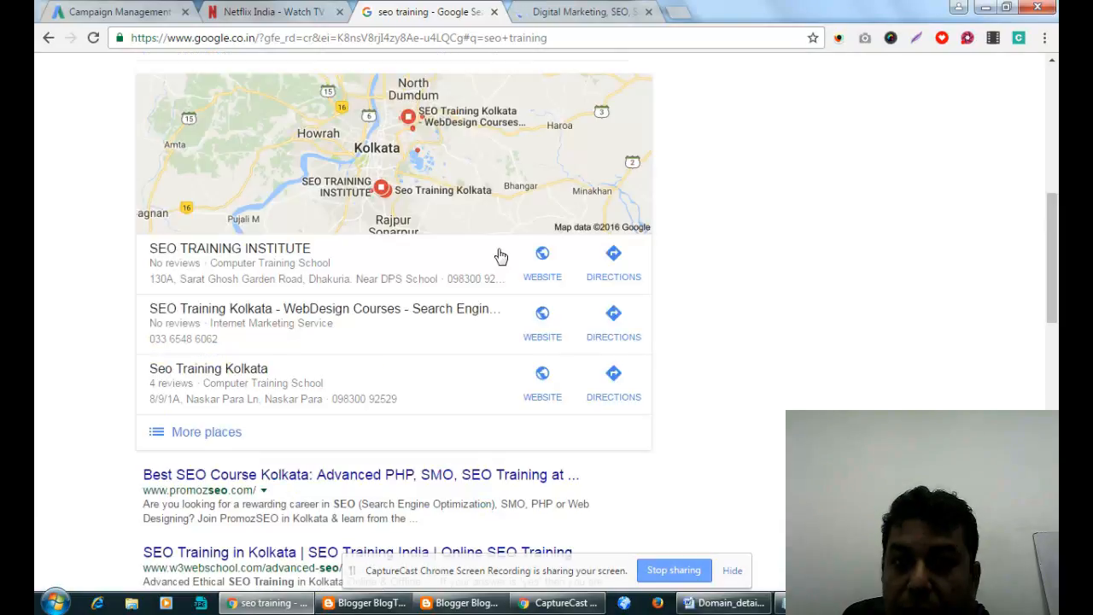
View the institute website, close its tab, and return to the seo training results.
left_click(636, 14)
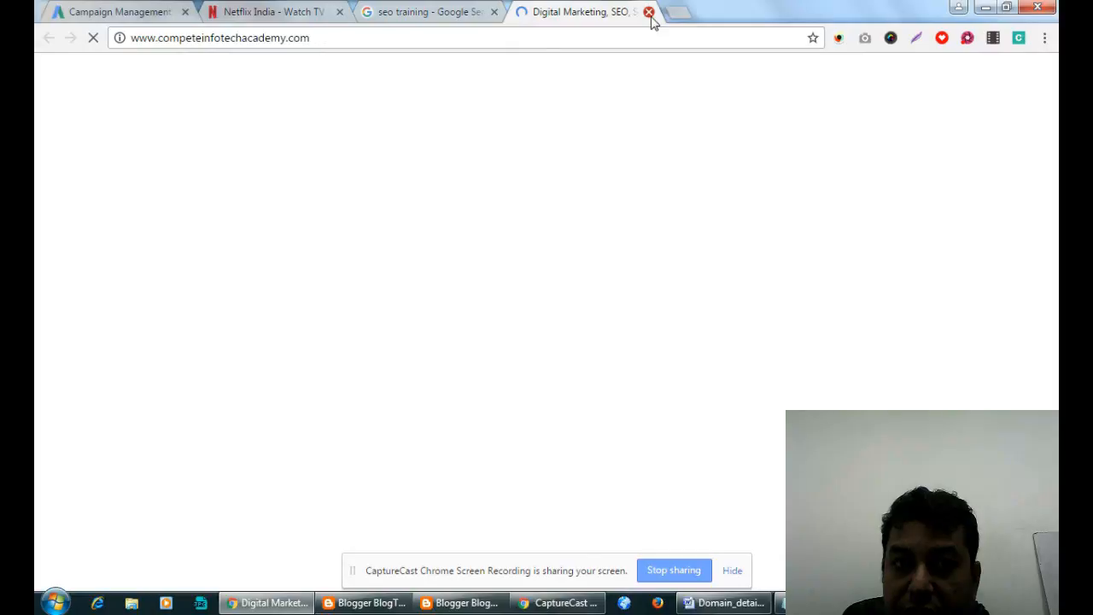
left_click(649, 14)
left_click(278, 12)
left_click(156, 8)
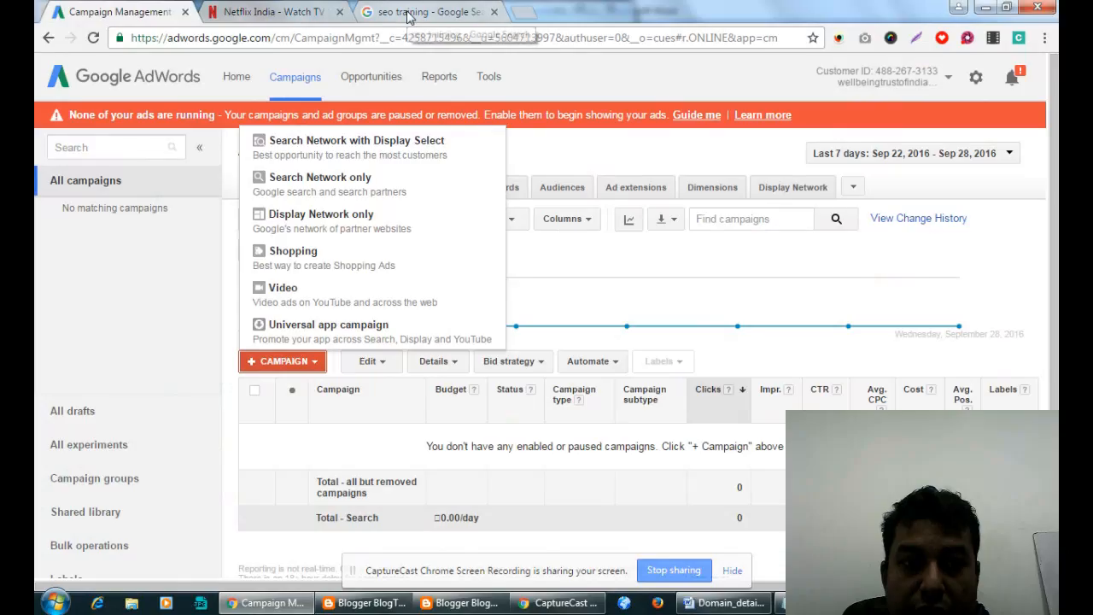
left_click(408, 13)
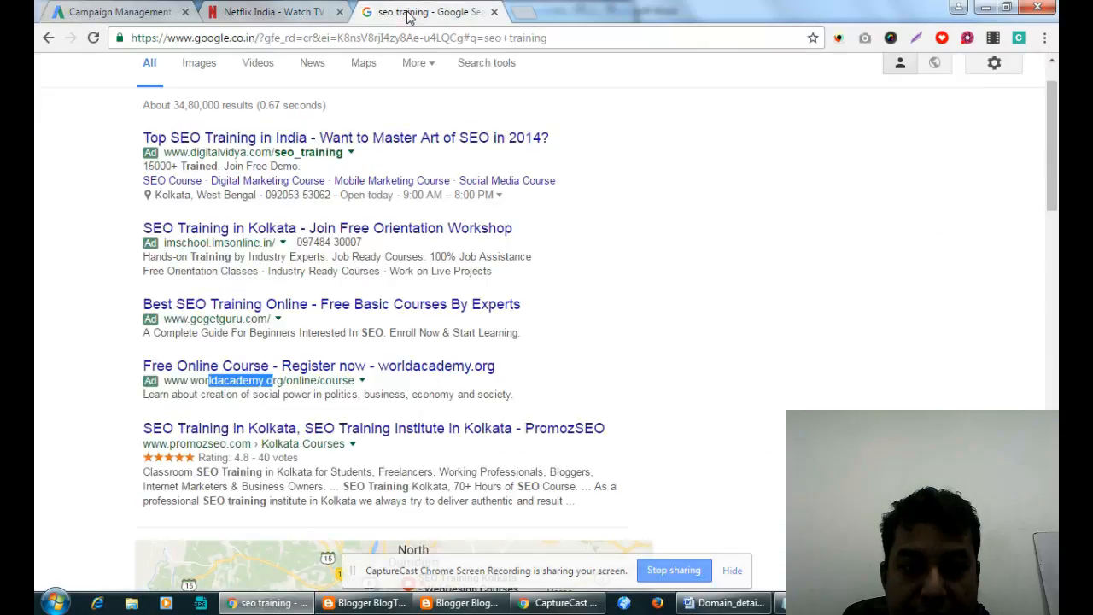
scroll(254, 478, "up", 1)
scroll(254, 478, "down", 10)
scroll(603, 262, "down", 6)
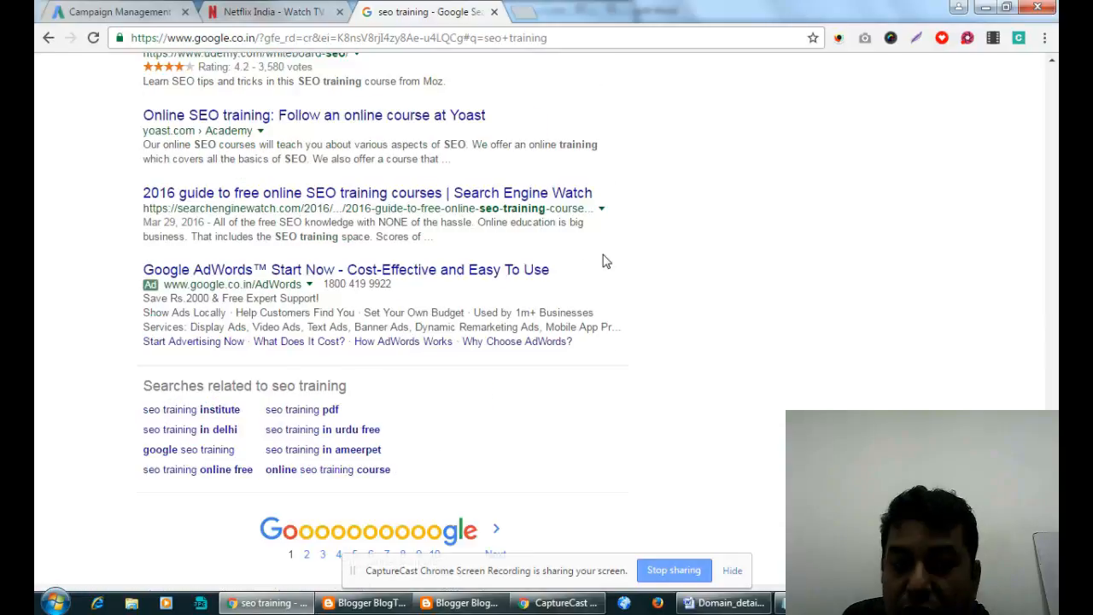
scroll(562, 373, "up", 10)
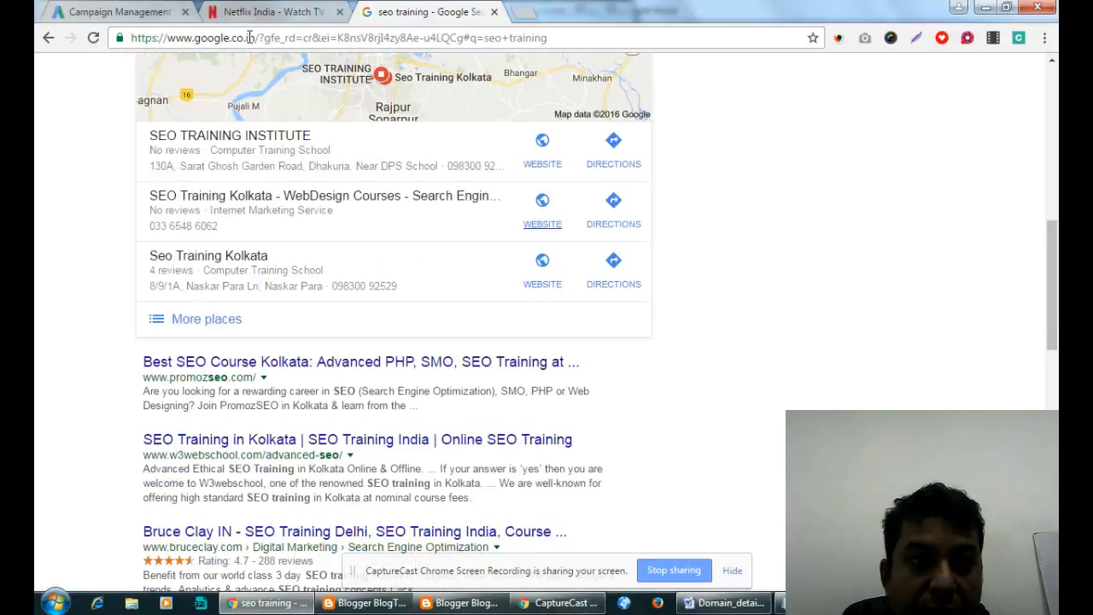
Switch back to the AdWords Campaign Management tab with the campaign types still listed.
left_click(159, 9)
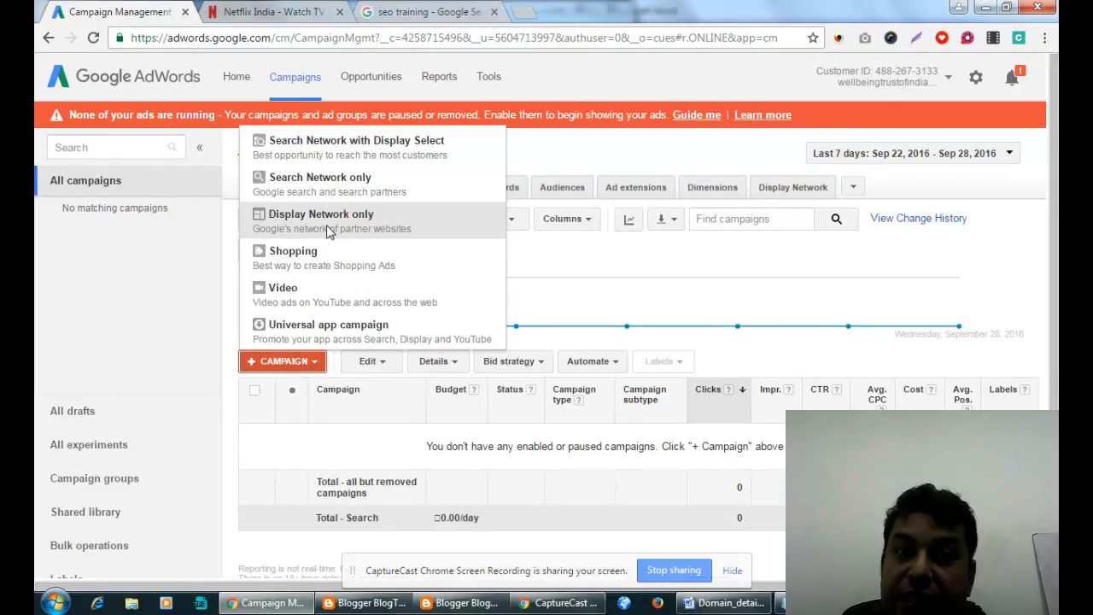
Replace the seo training query with 'samsung j7' to show Snapdeal, Flipkart and eBay shopping ads.
left_click(432, 12)
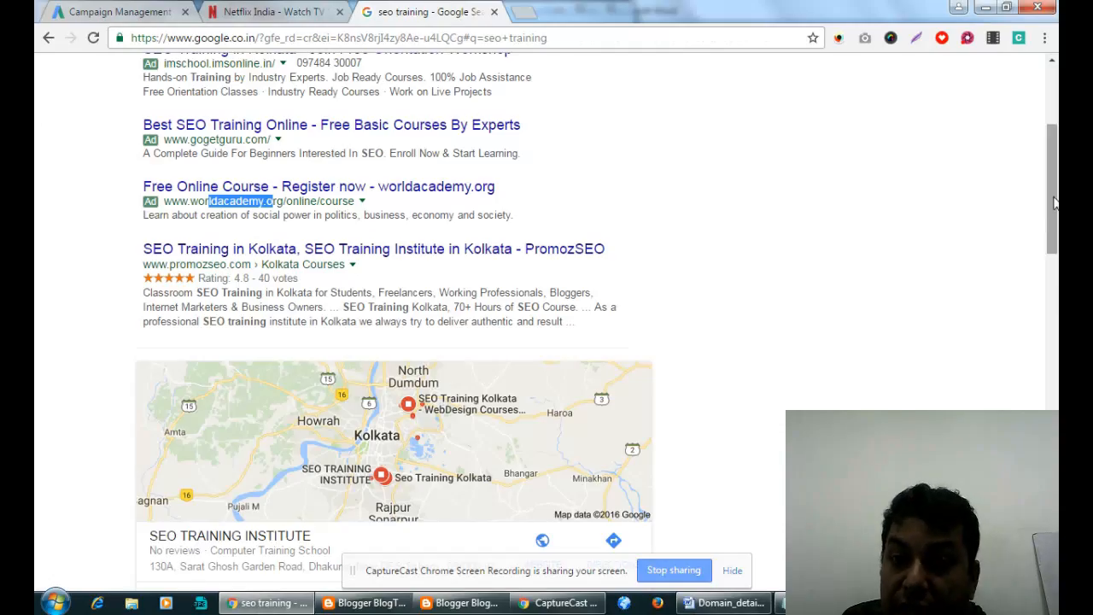
scroll(1056, 202, "up", 3)
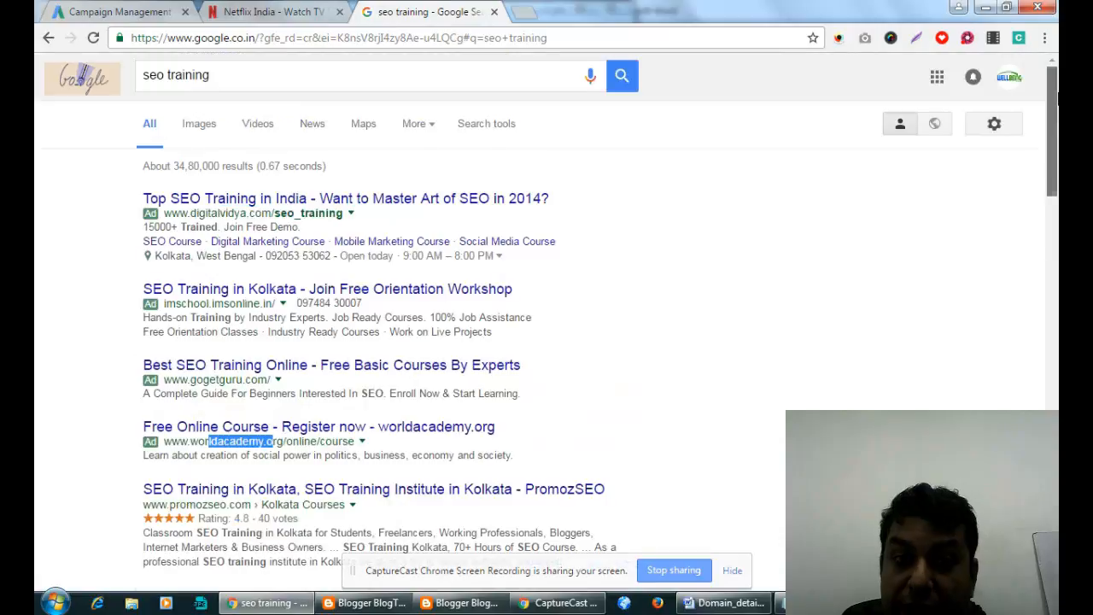
left_click(251, 76)
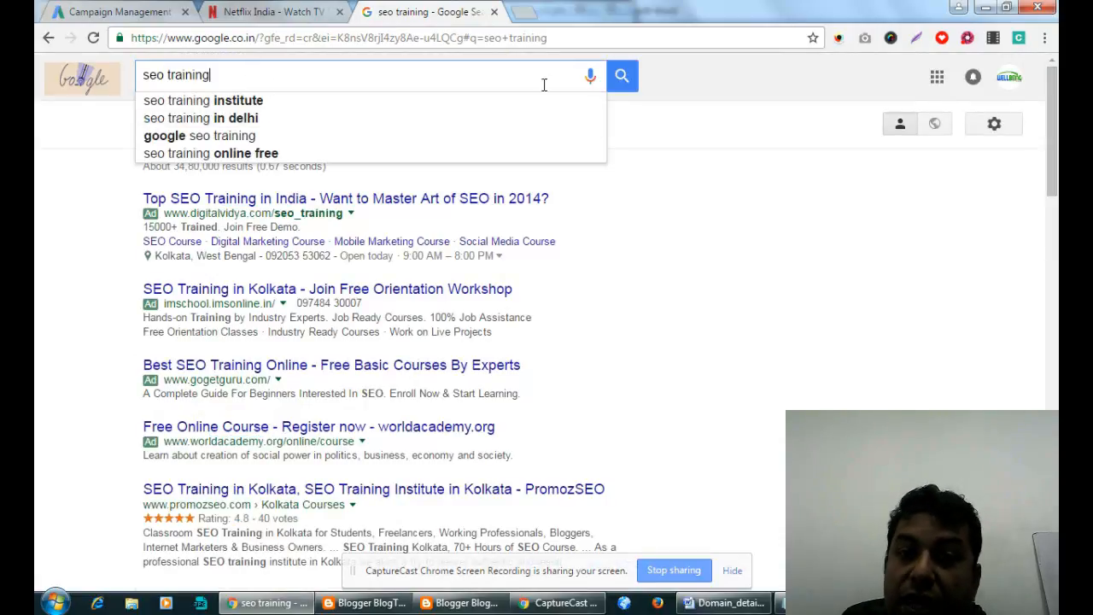
left_click_drag(276, 73, 90, 79)
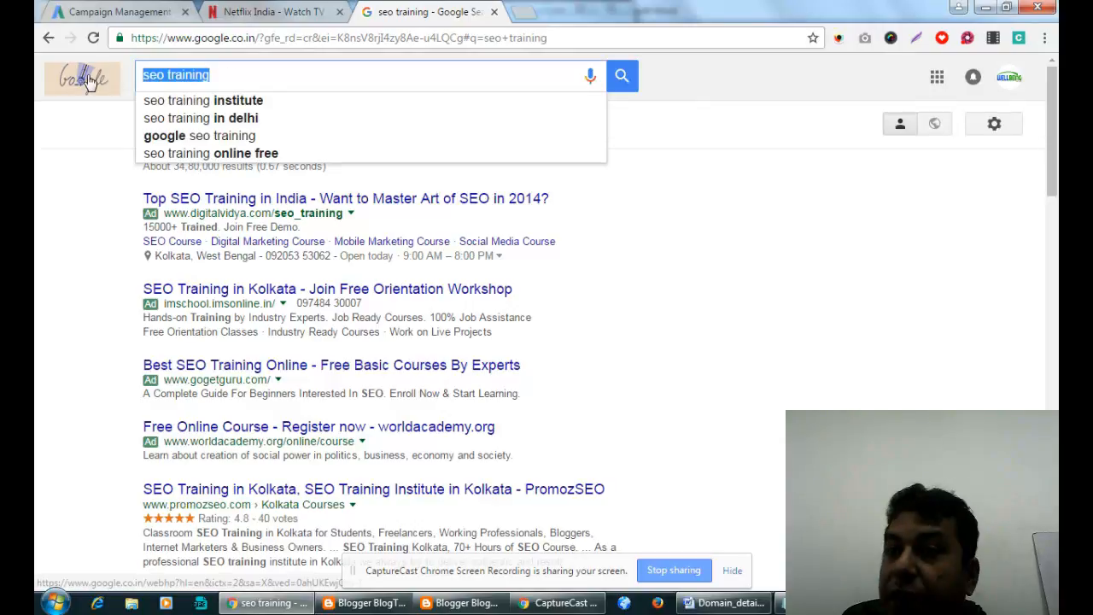
type("sa")
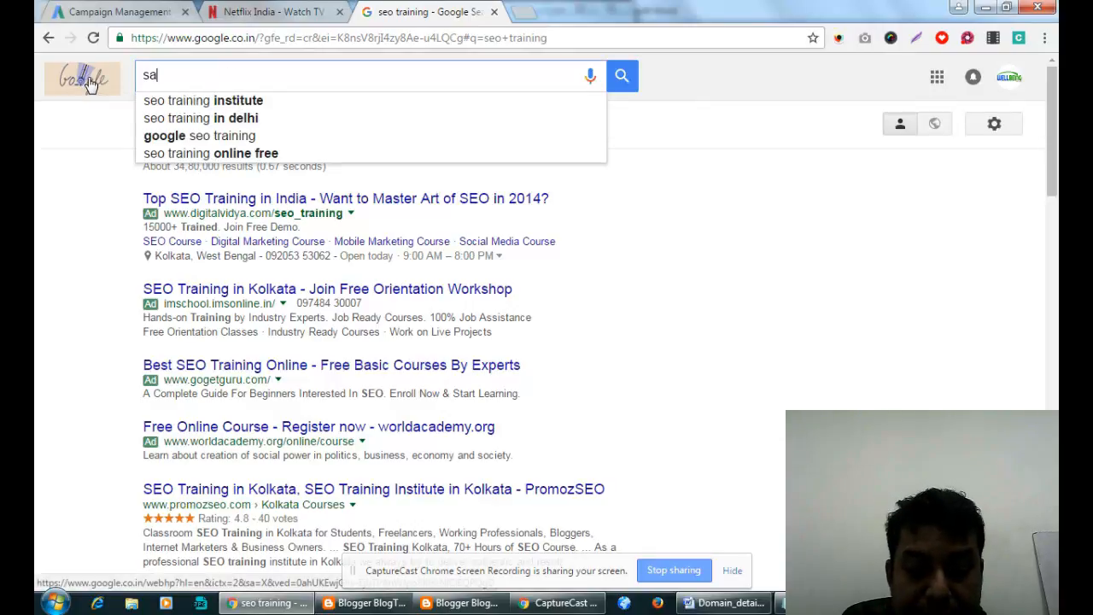
type("msung j")
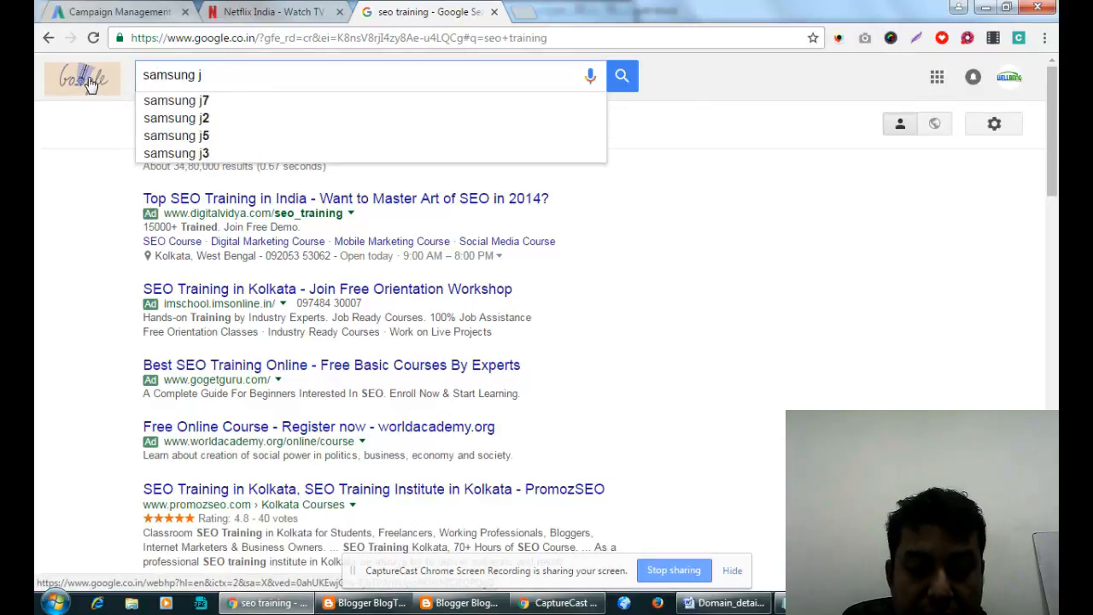
type("7")
key("Return")
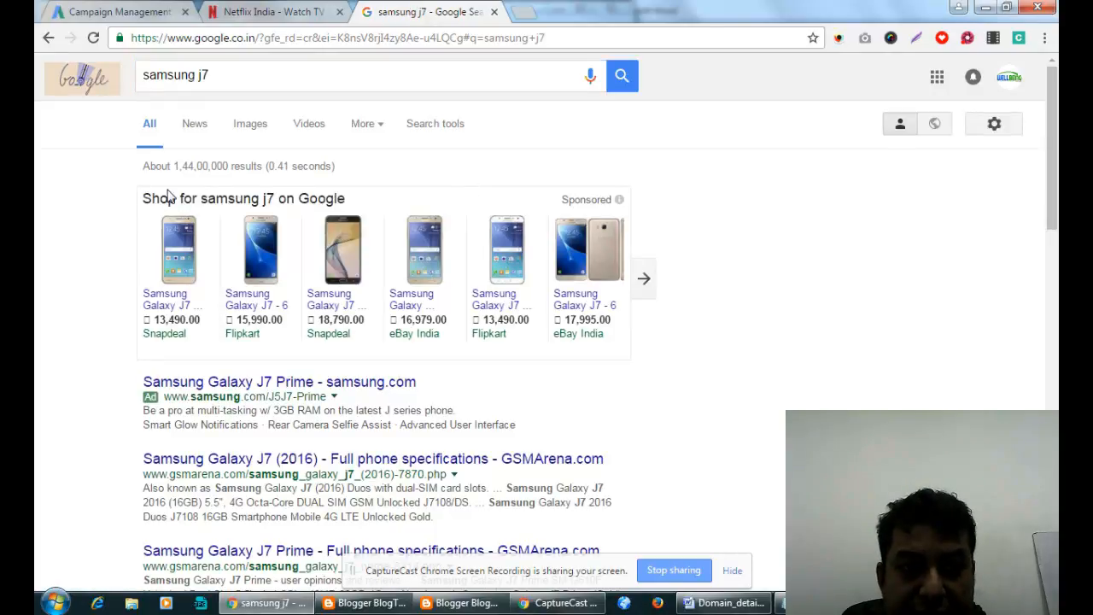
left_click_drag(151, 179, 739, 274)
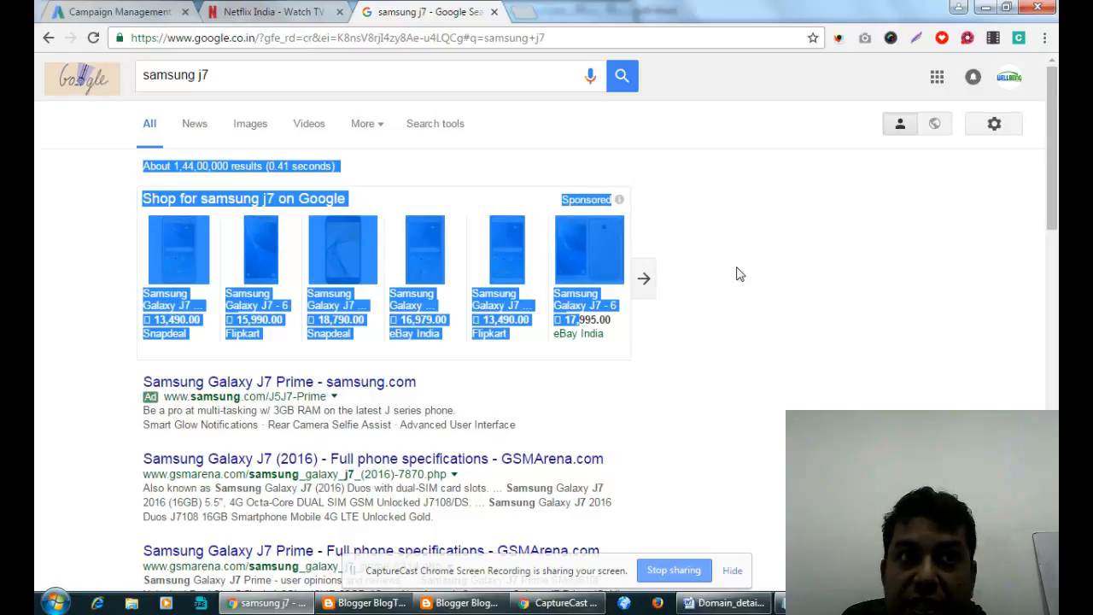
scroll(740, 274, "down", 2)
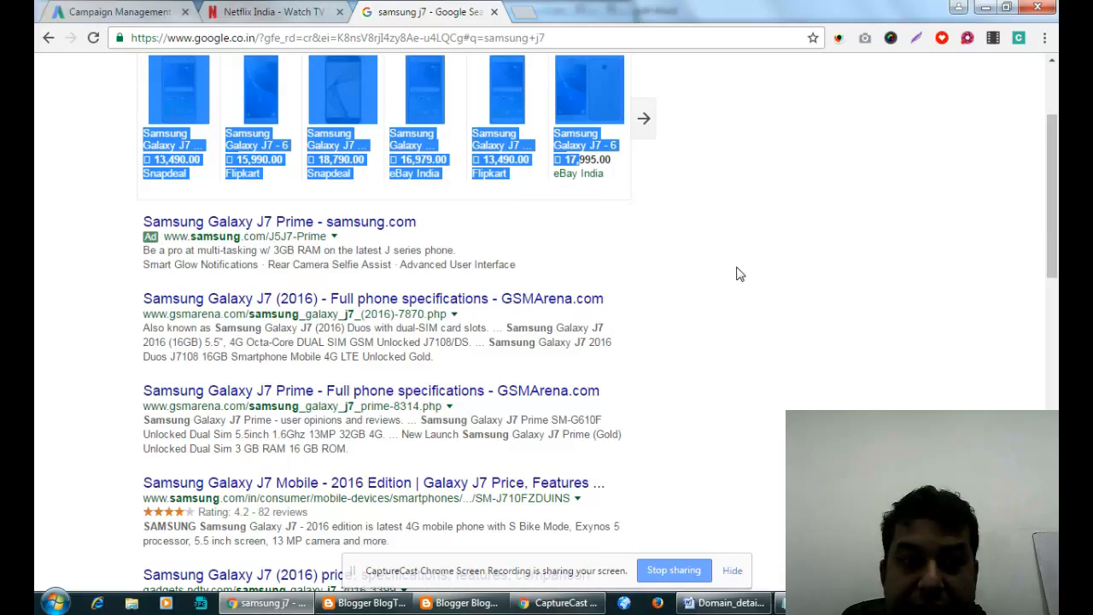
left_click_drag(427, 250, 135, 217)
left_click(203, 263)
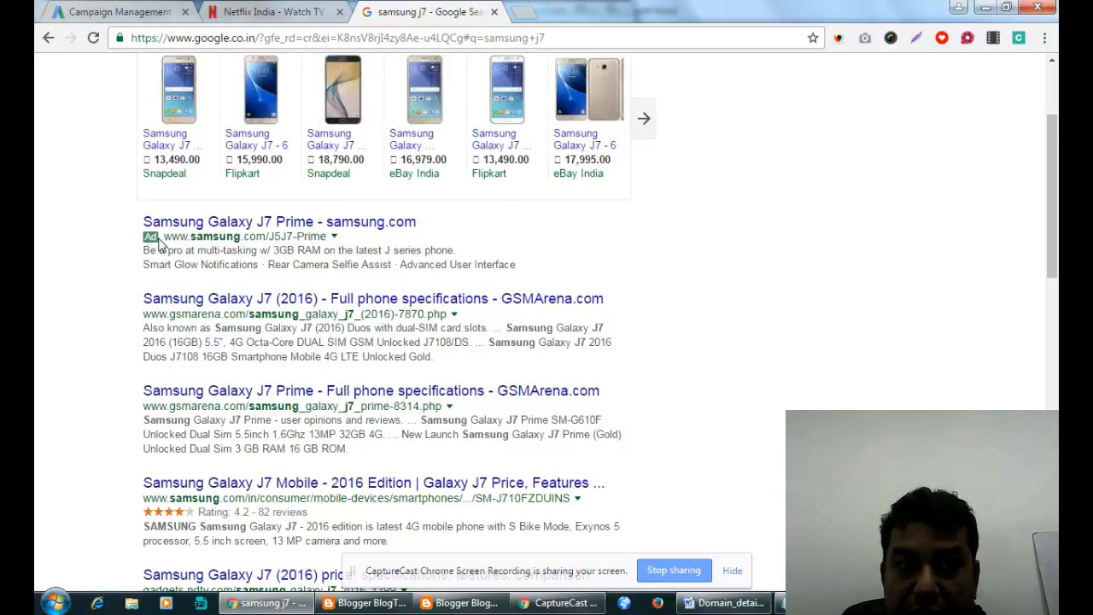
scroll(314, 181, "up", 2)
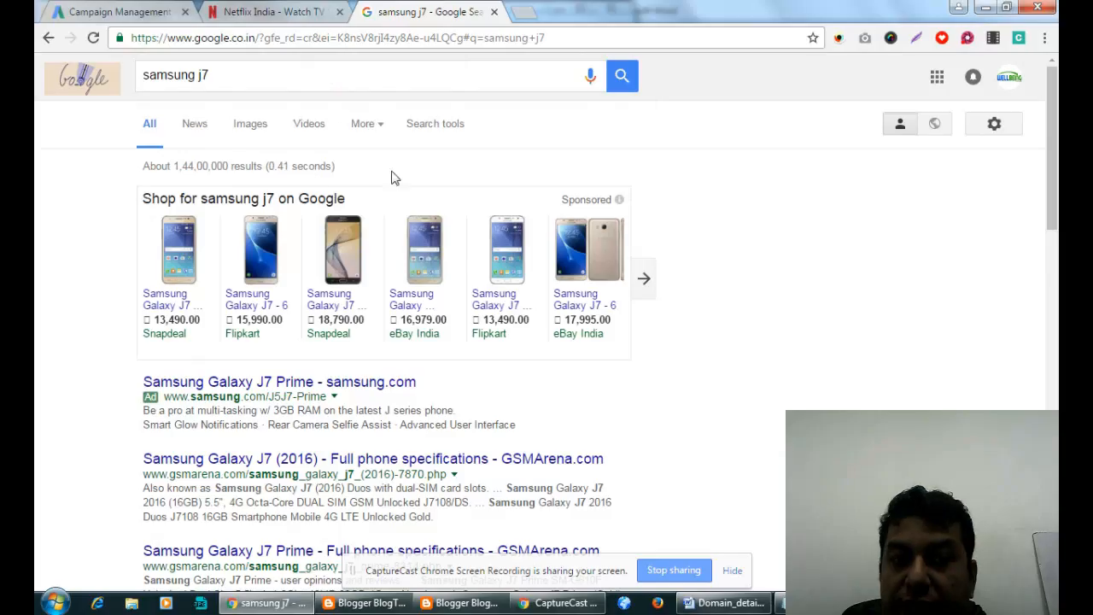
left_click_drag(234, 198, 634, 304)
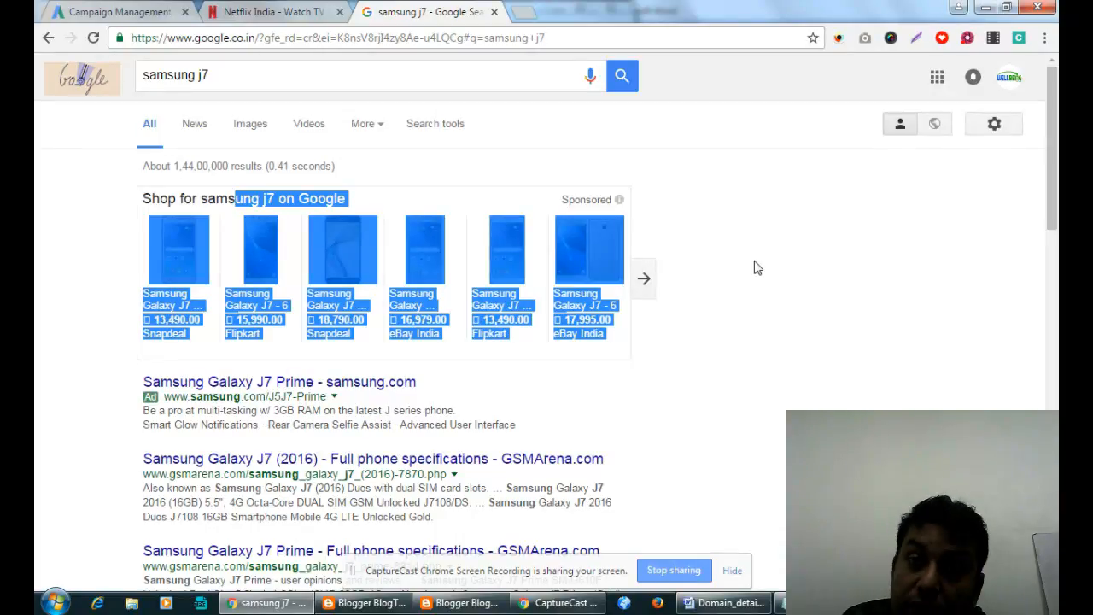
left_click(129, 10)
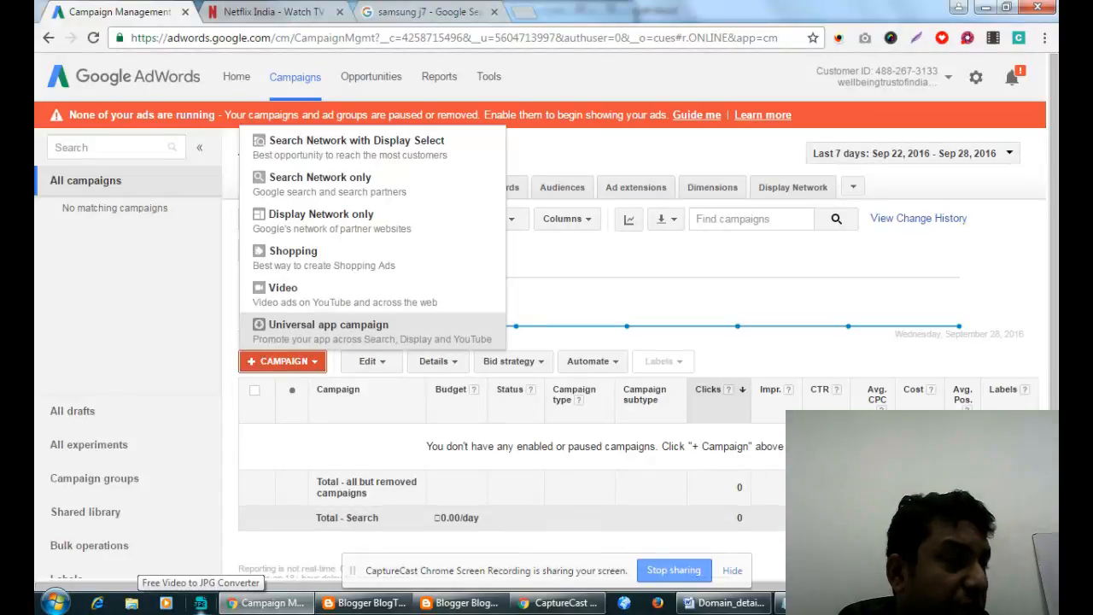
Close both Blogger windows through their taskbar jump lists.
mouse_move(264, 603)
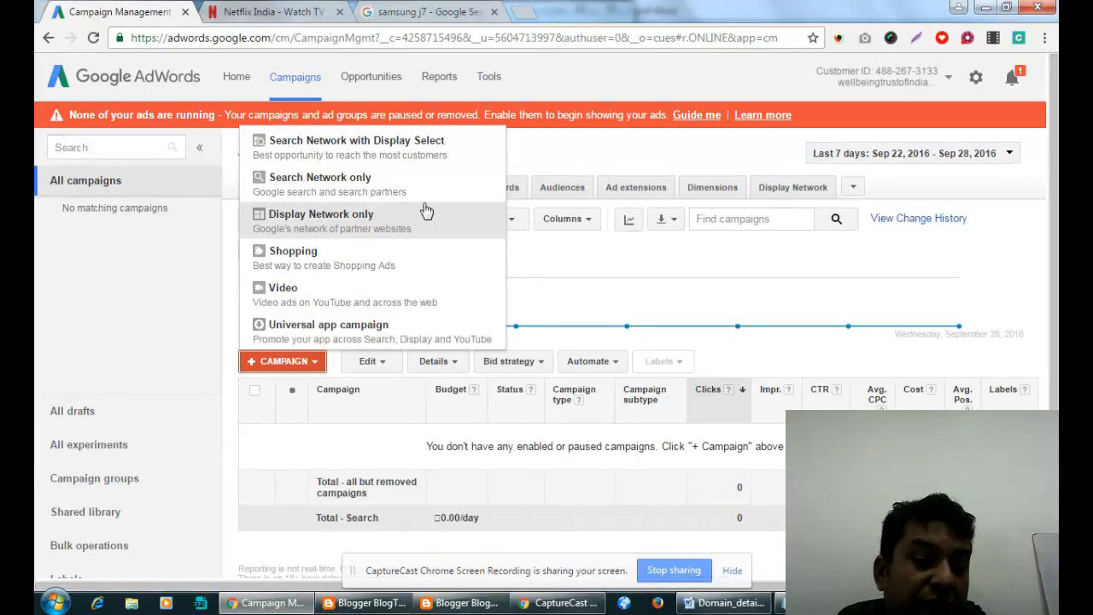
right_click(461, 603)
left_click(444, 564)
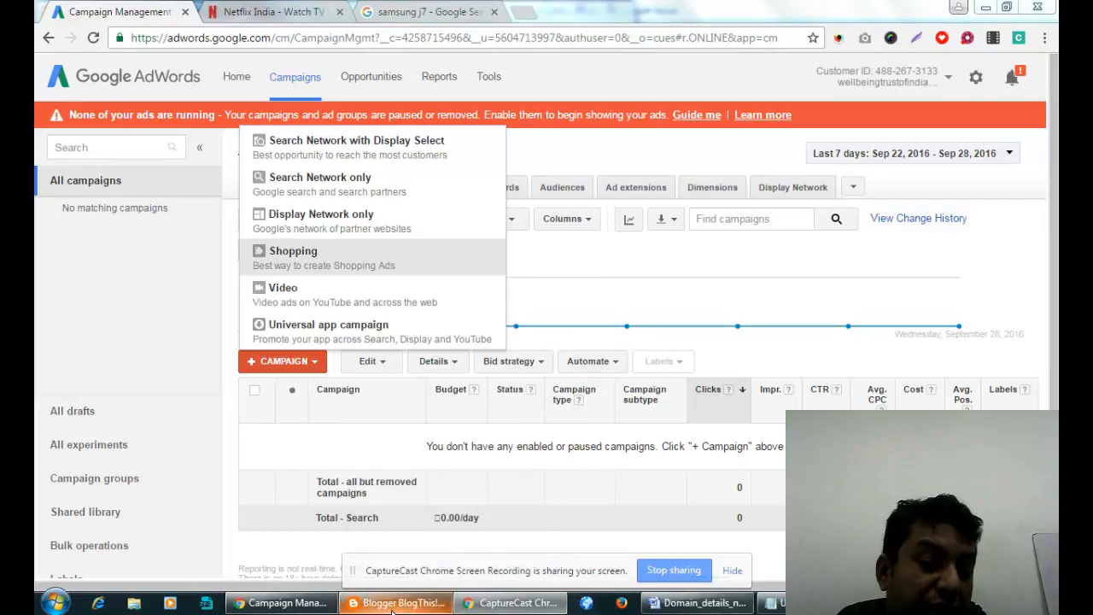
right_click(392, 608)
left_click(368, 563)
mouse_move(446, 608)
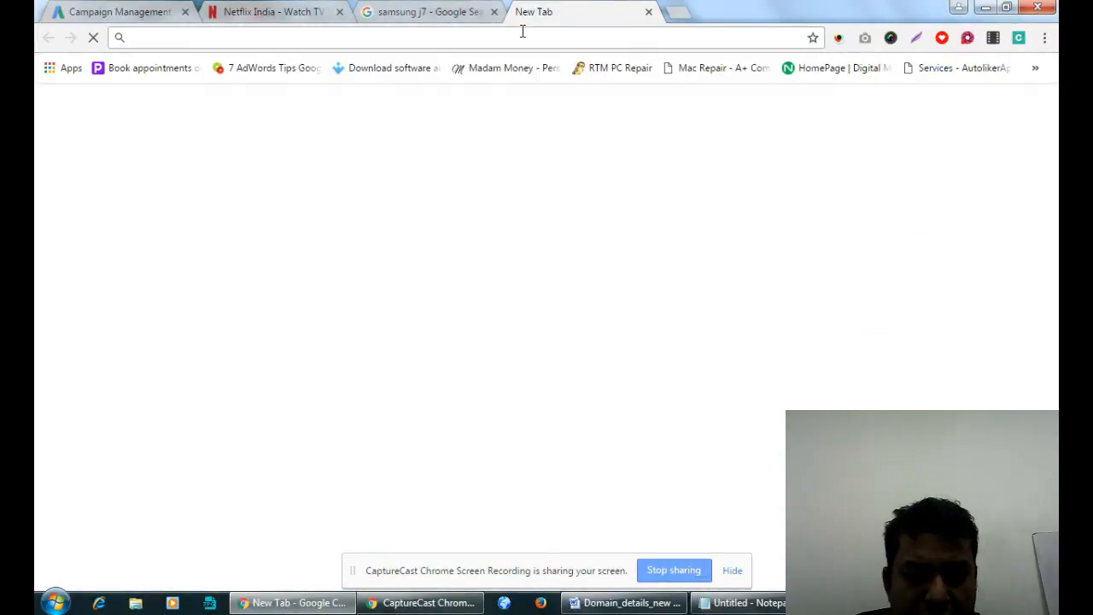
Type the partial query 'how much it cost to uplaod apss in googl' into the address bar.
type("how much i")
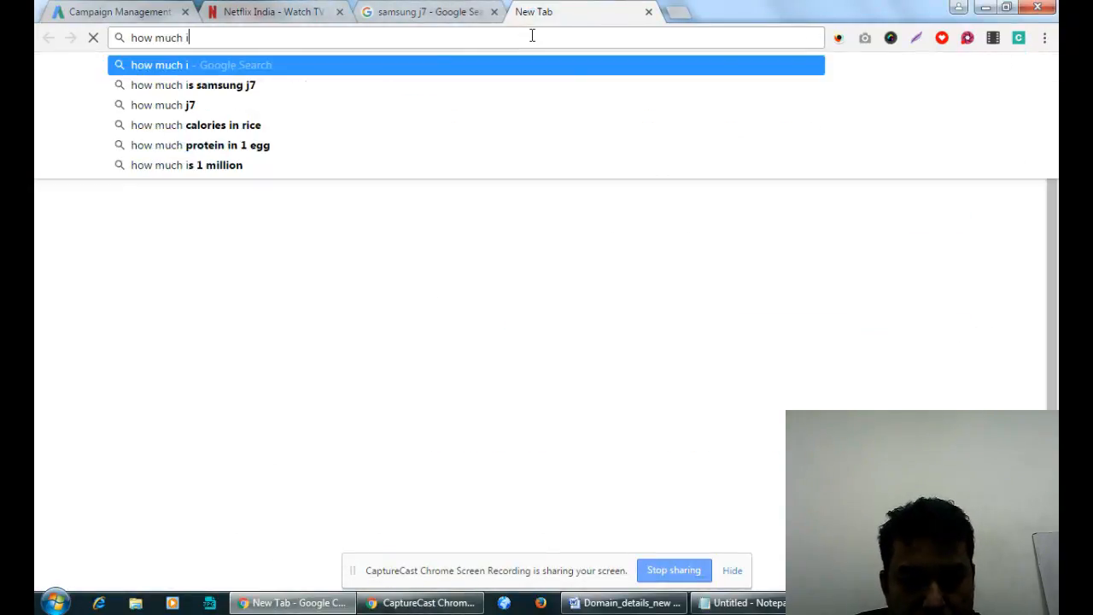
type("t cost to uplaod all")
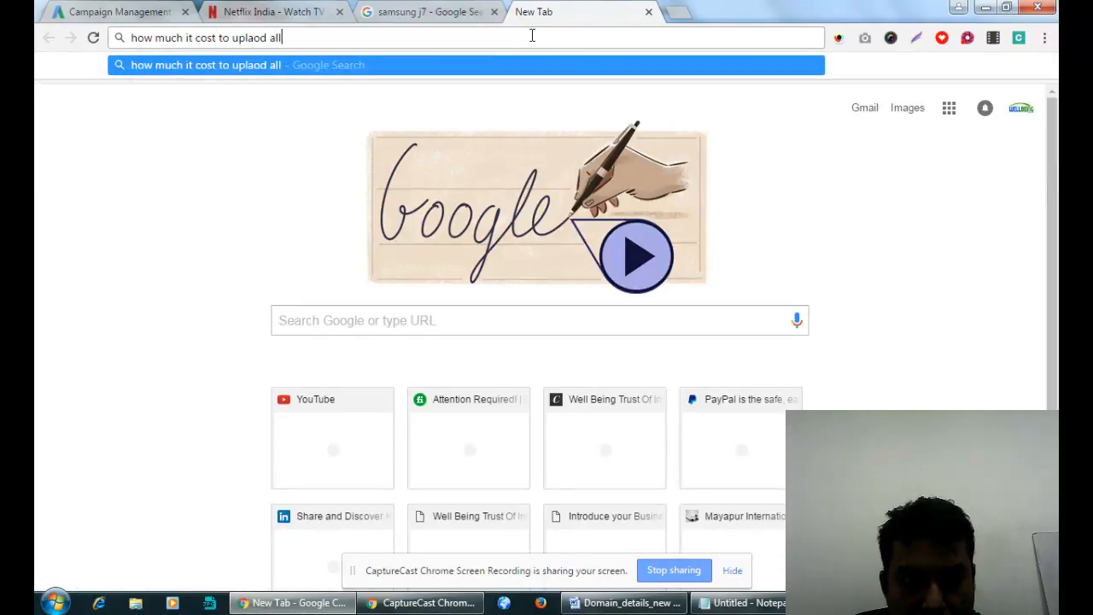
key("BackSpace")
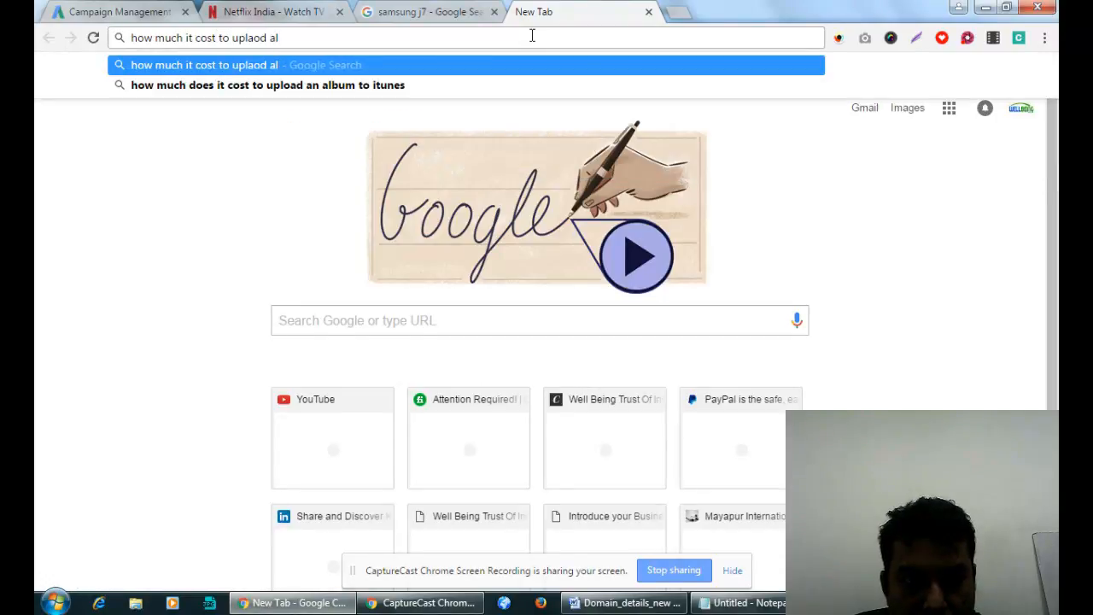
key("BackSpace")
type("pss ")
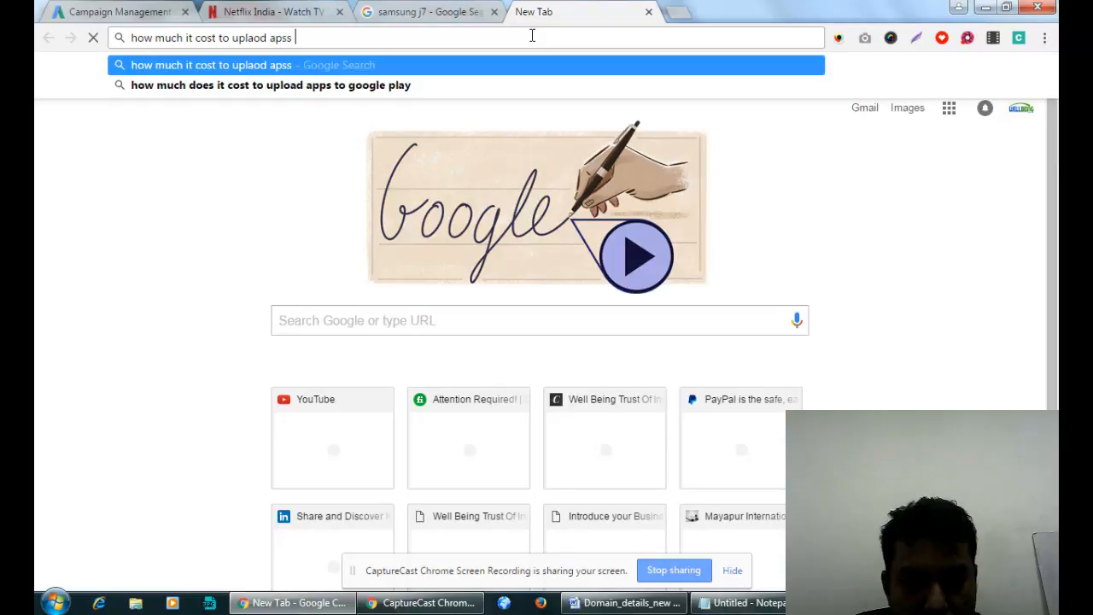
type("in googl")
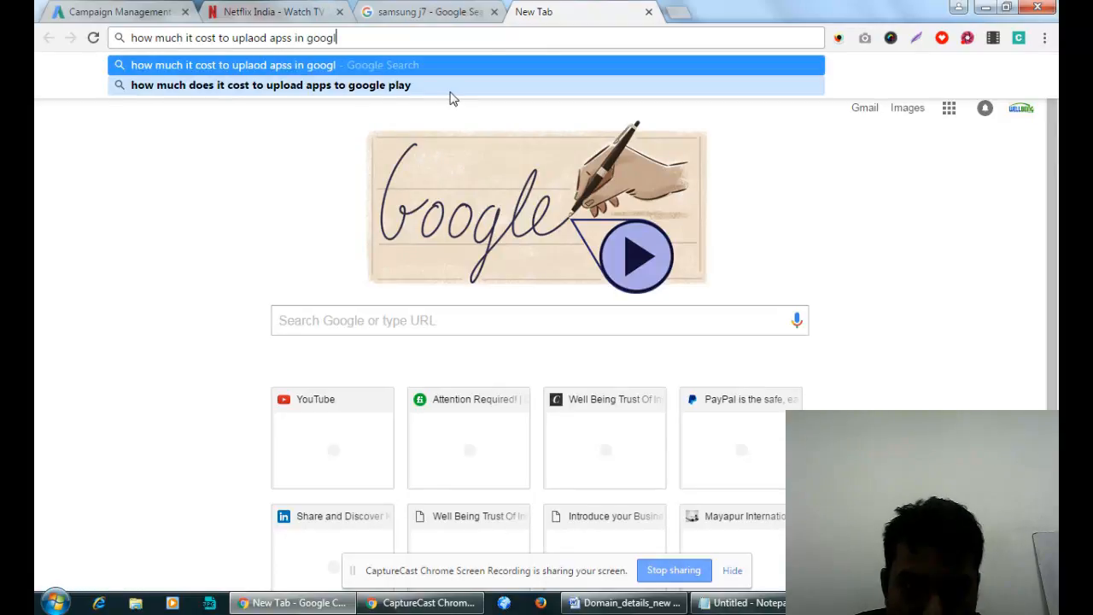
Run the suggestion 'how much does it cost to upload apps to google play' and check the ad's 150/User/Mth price.
left_click(449, 88)
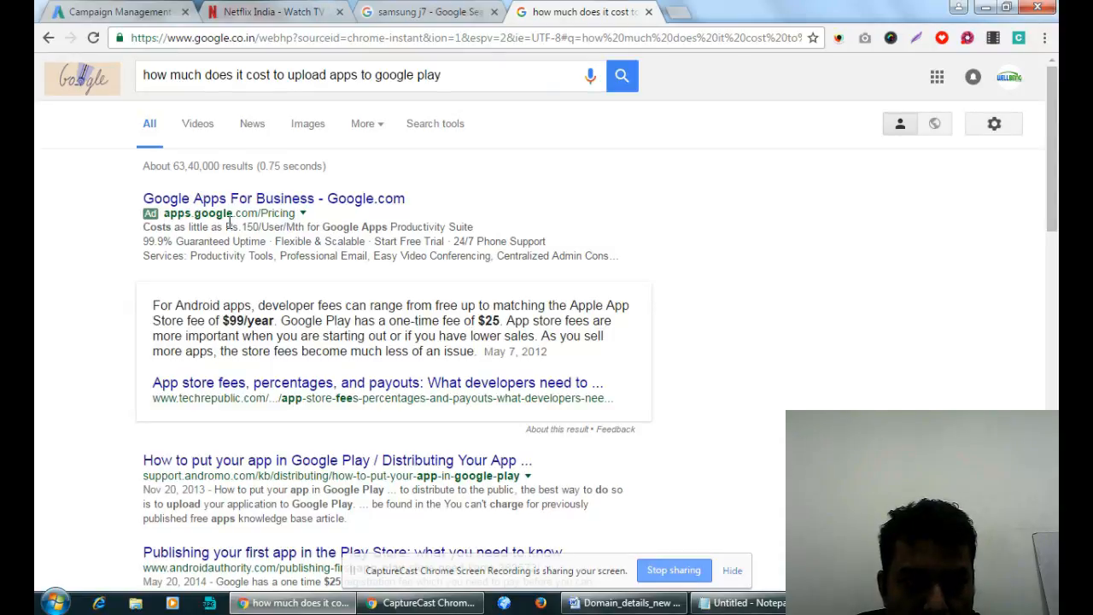
left_click_drag(227, 224, 289, 229)
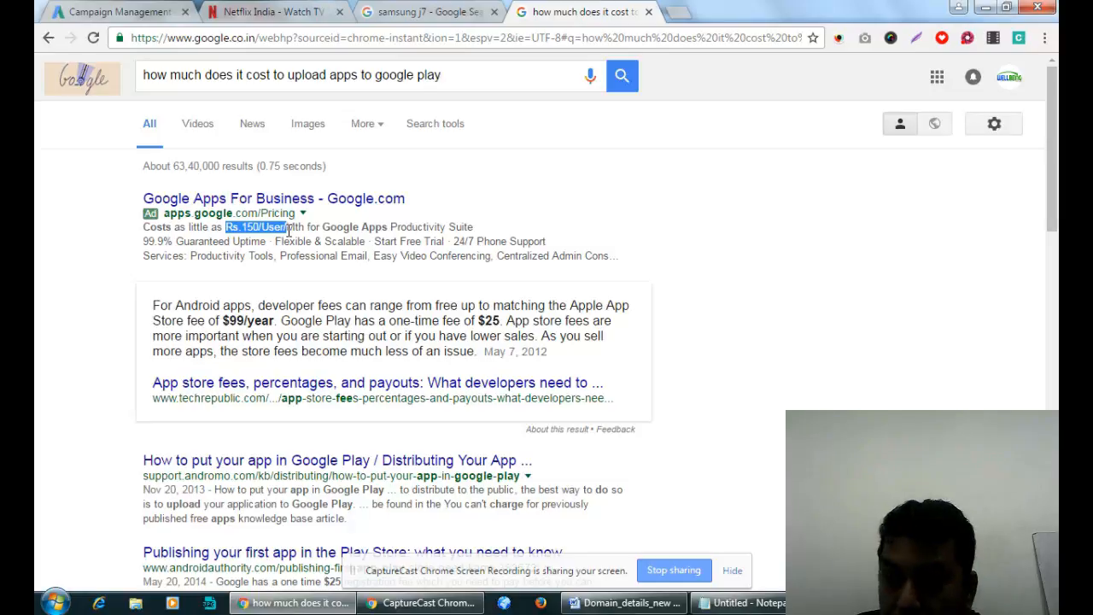
left_click(247, 324)
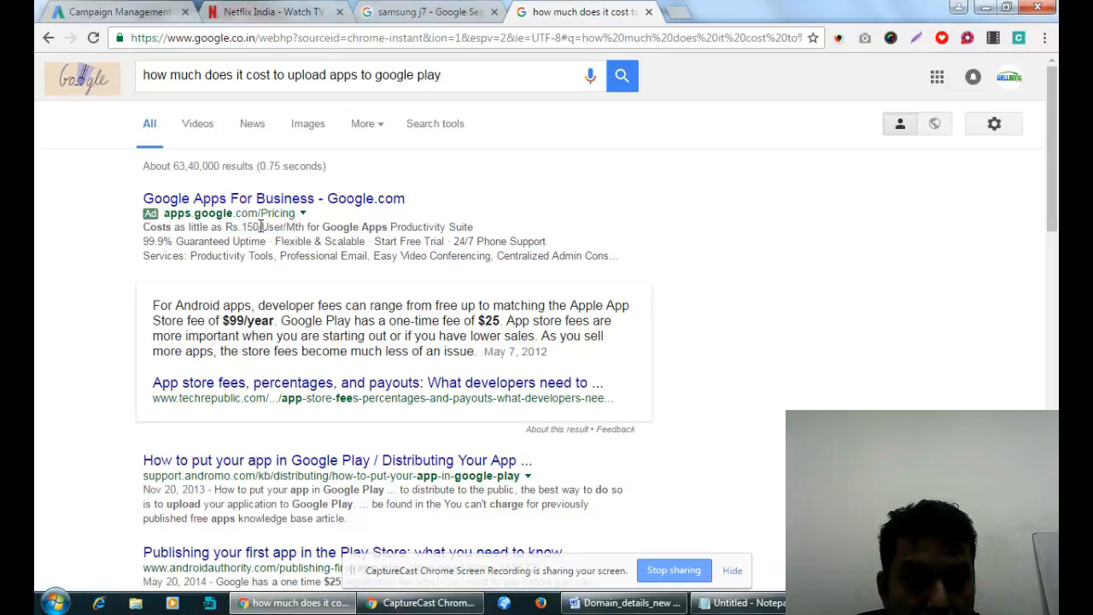
left_click_drag(242, 227, 310, 227)
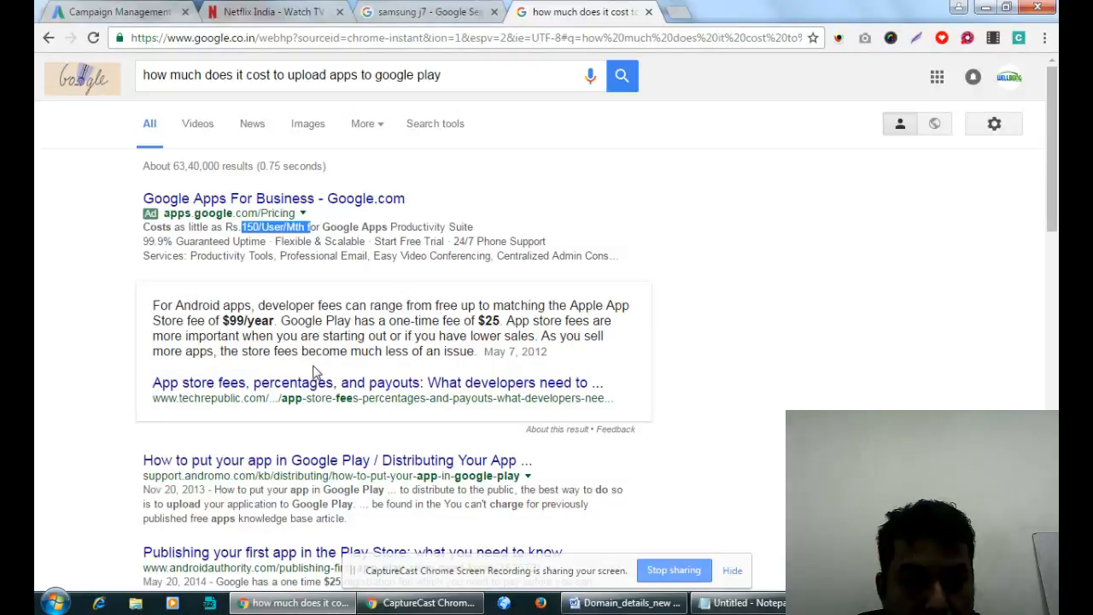
left_click(384, 338)
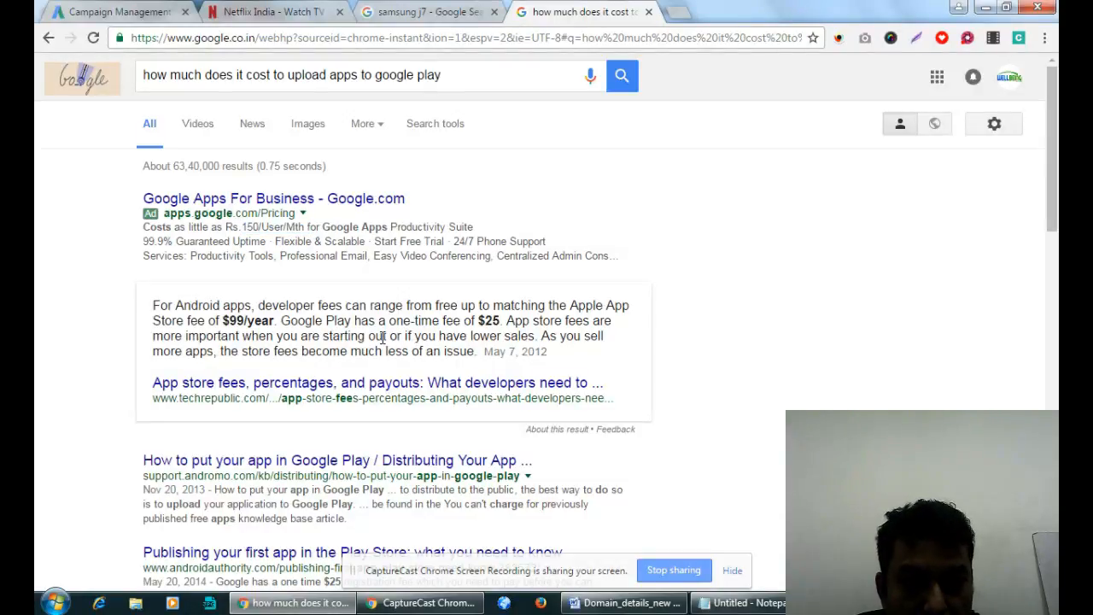
scroll(383, 336, "down", 3)
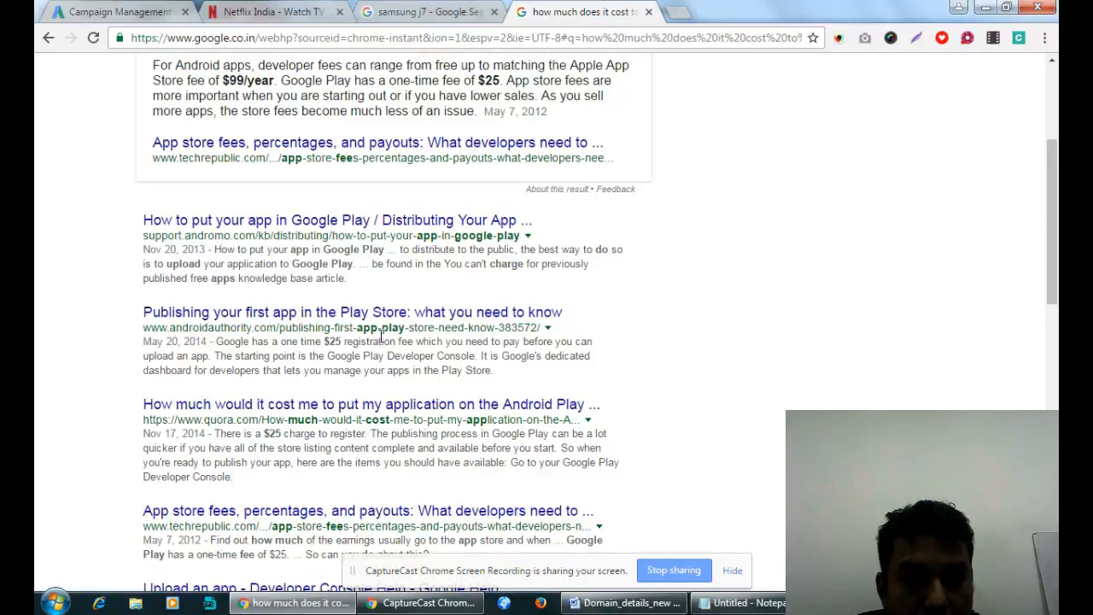
scroll(381, 337, "down", 6)
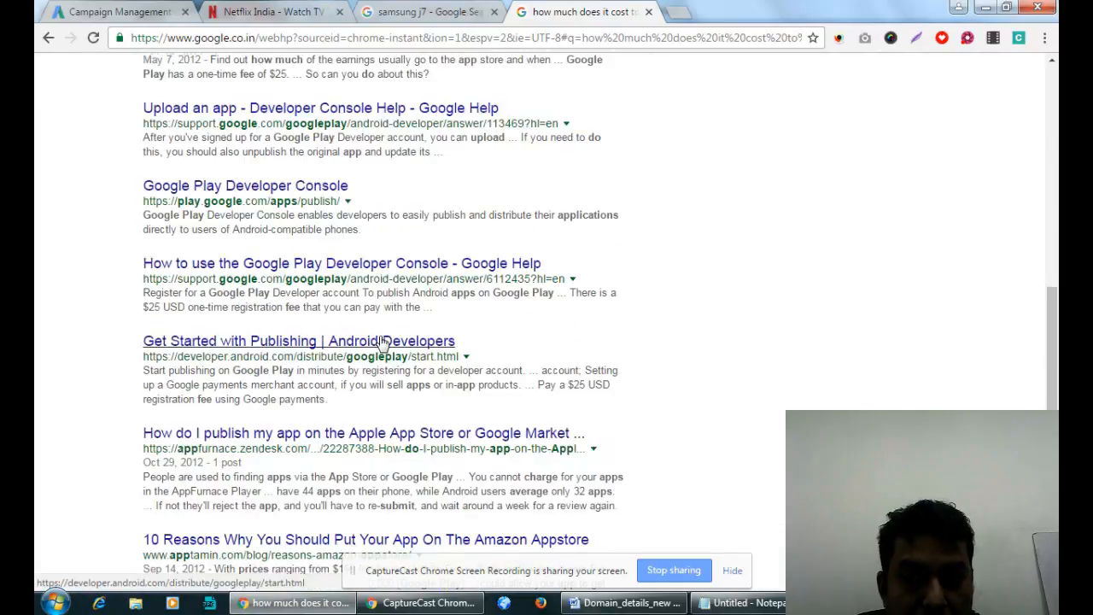
scroll(382, 336, "down", 5)
scroll(380, 341, "up", 7)
scroll(381, 340, "up", 7)
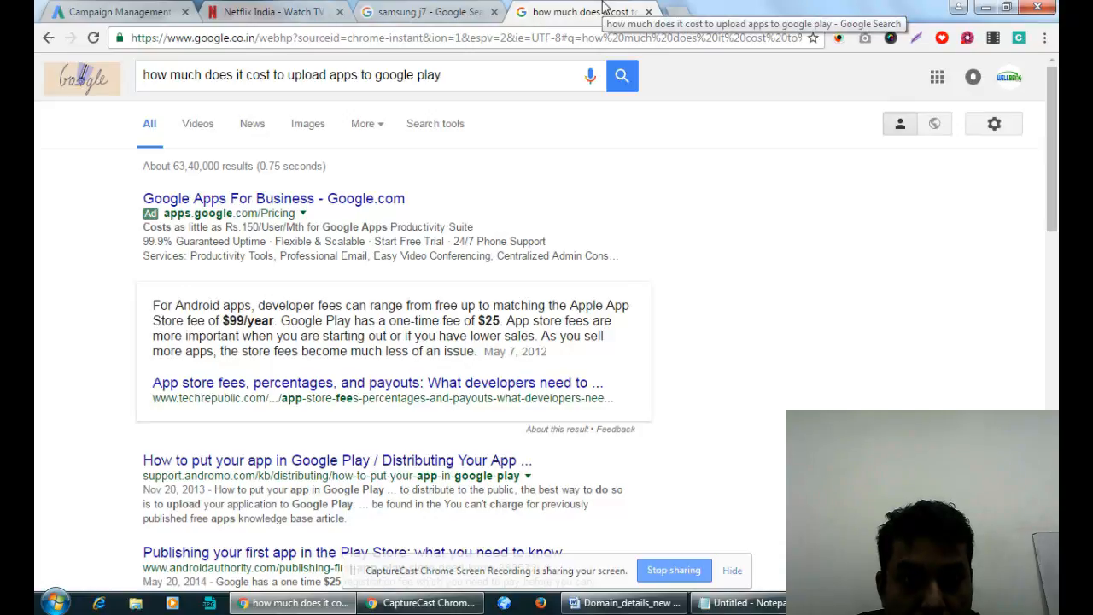
triple_click(466, 77)
Search for 'msent', then correct the query to 'mcent' and search again.
type("msent")
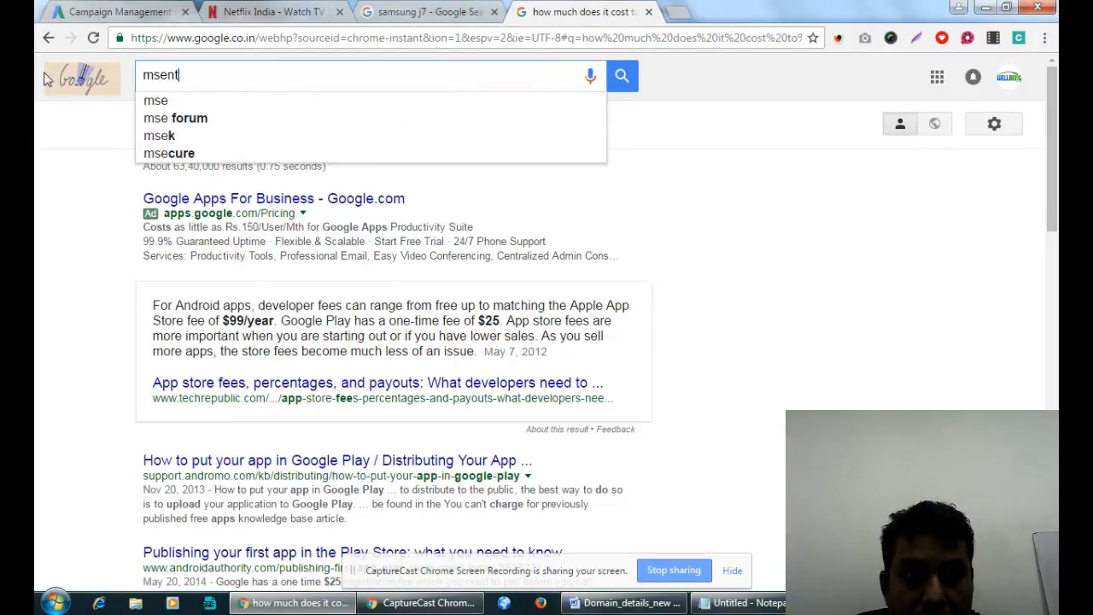
key("Return")
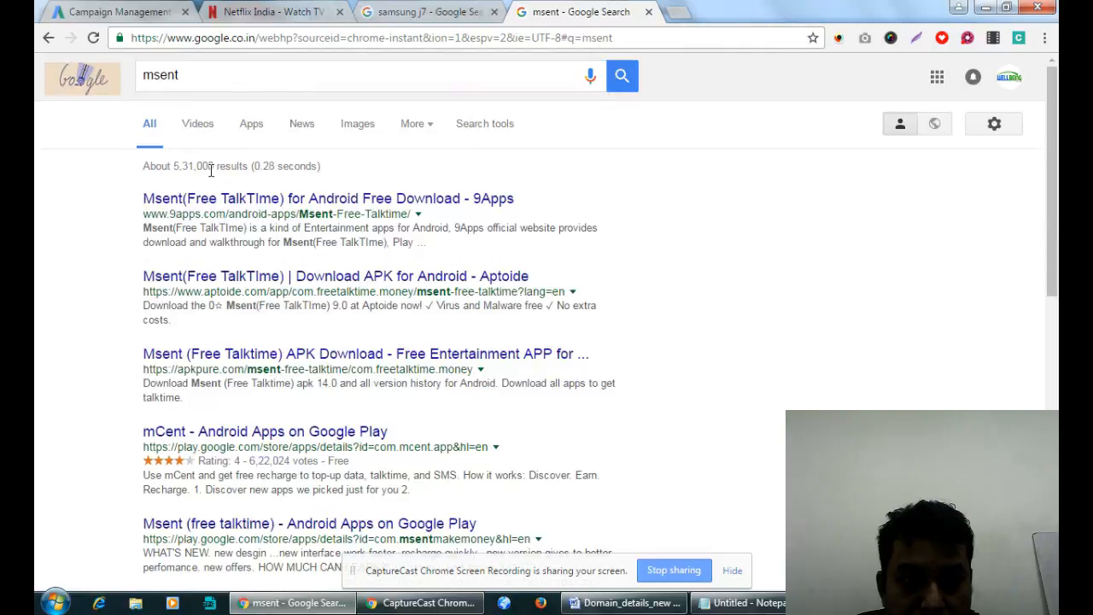
left_click_drag(149, 74, 163, 77)
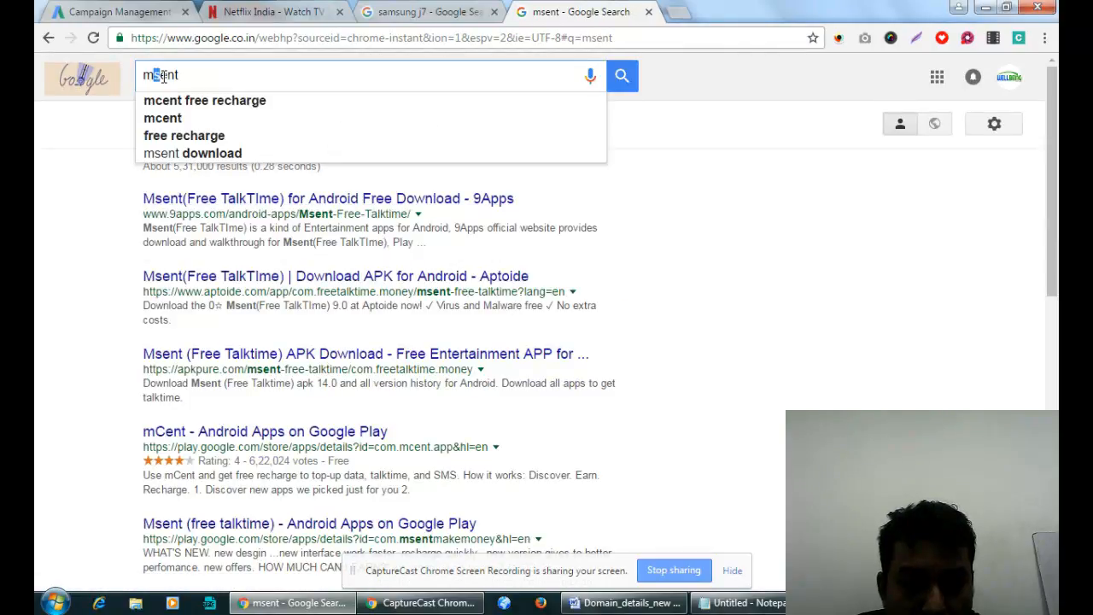
type("c")
key("Return")
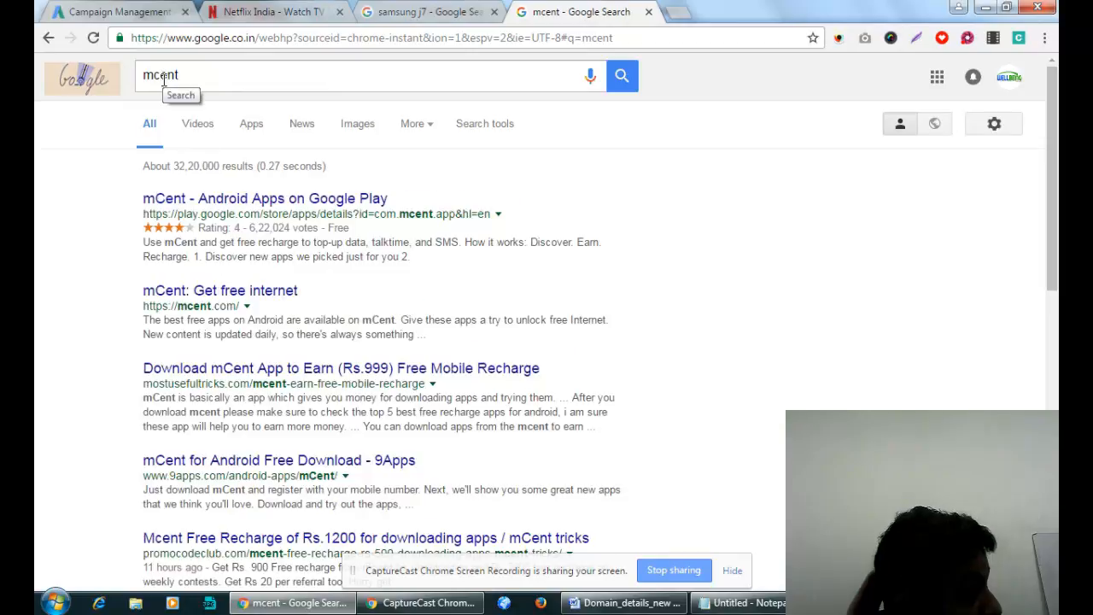
Open the mCent: Get free internet result (mcent.com) in a new tab and view it.
right_click(251, 293)
left_click(295, 303)
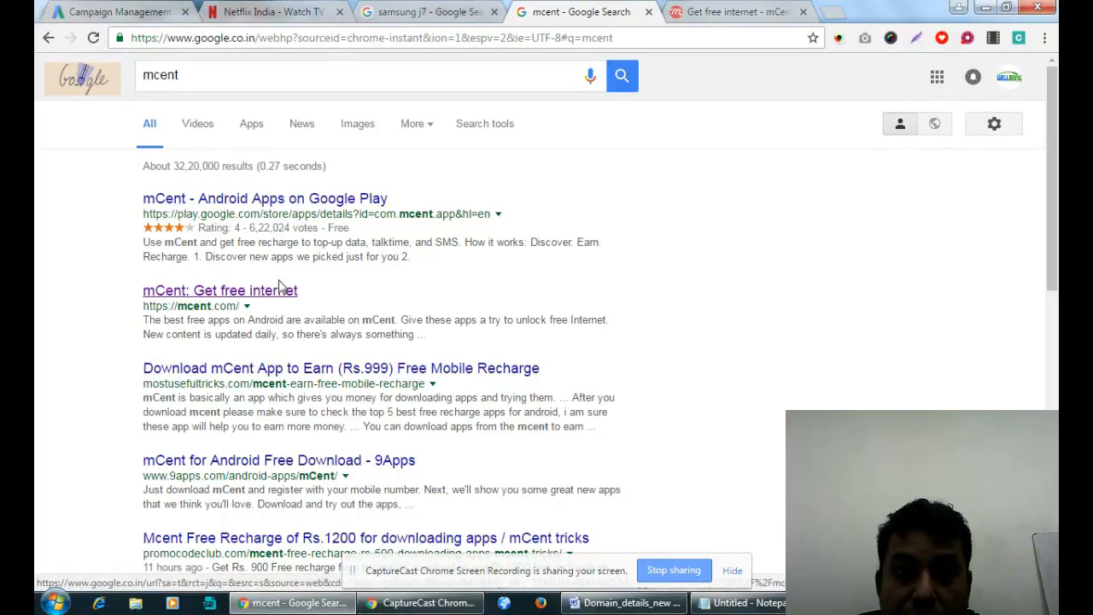
left_click(734, 12)
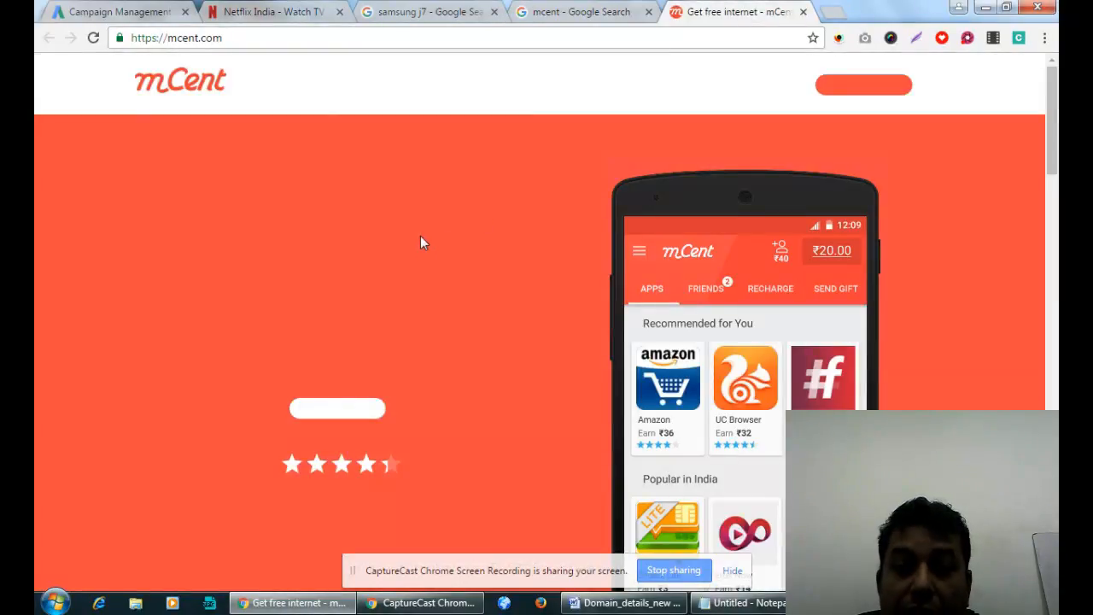
Browse the mcent.com home page, then use the orange hero download button to open mCent's Google Play page.
scroll(420, 244, "down", 5)
scroll(723, 316, "up", 3)
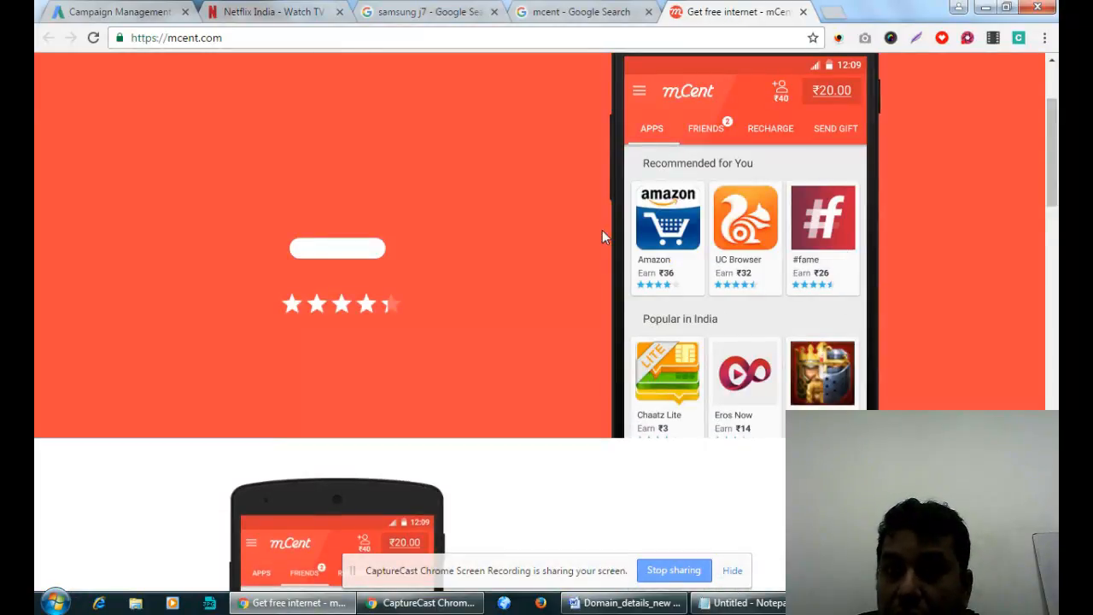
scroll(512, 357, "down", 10)
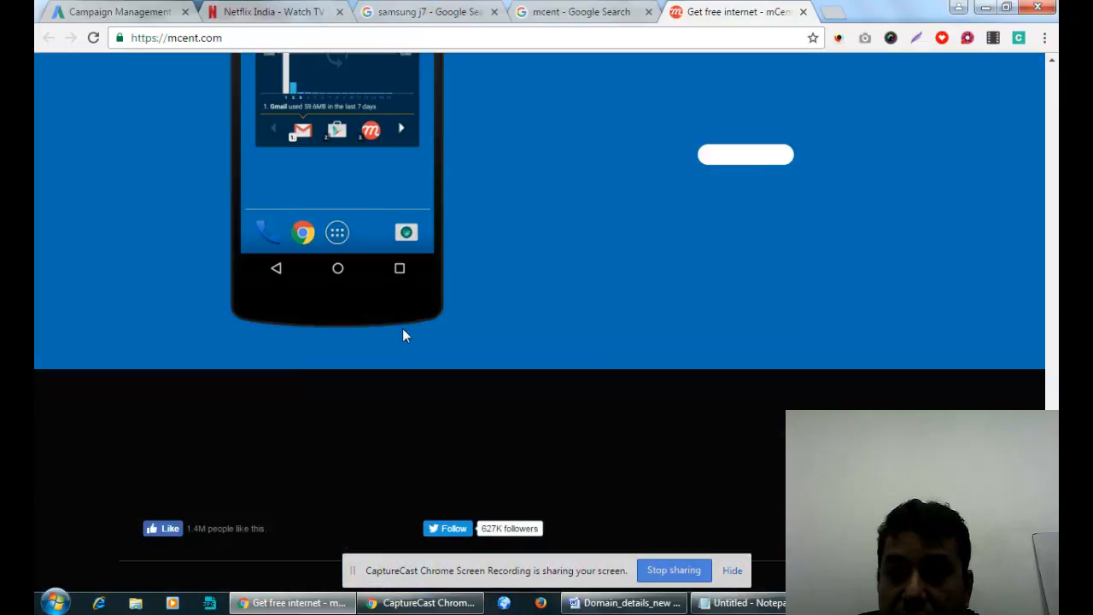
scroll(404, 336, "down", 3)
scroll(402, 328, "up", 15)
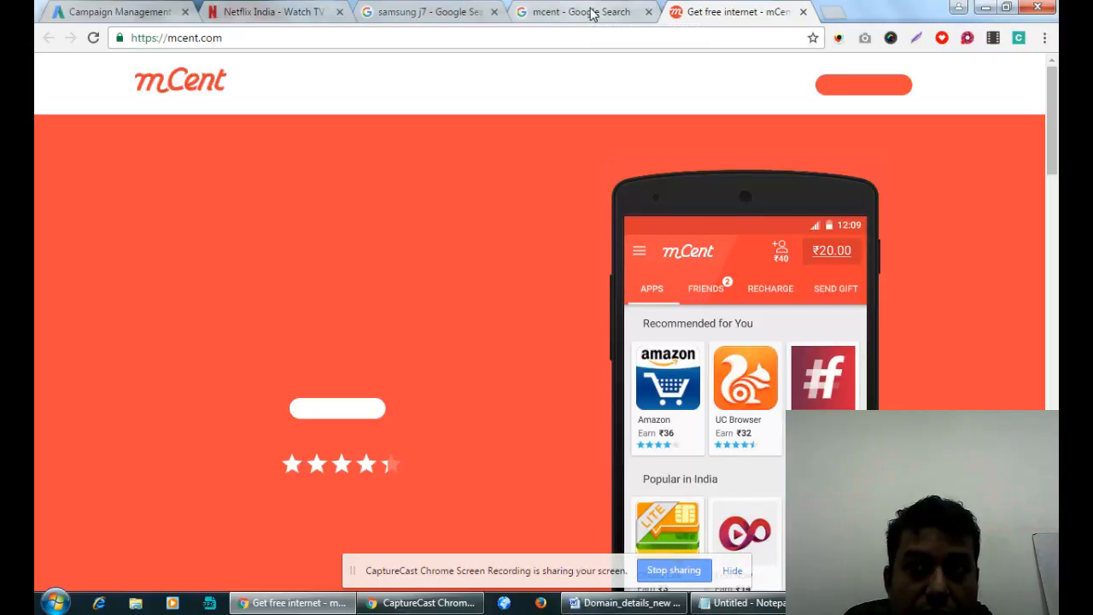
scroll(540, 65, "down", 6)
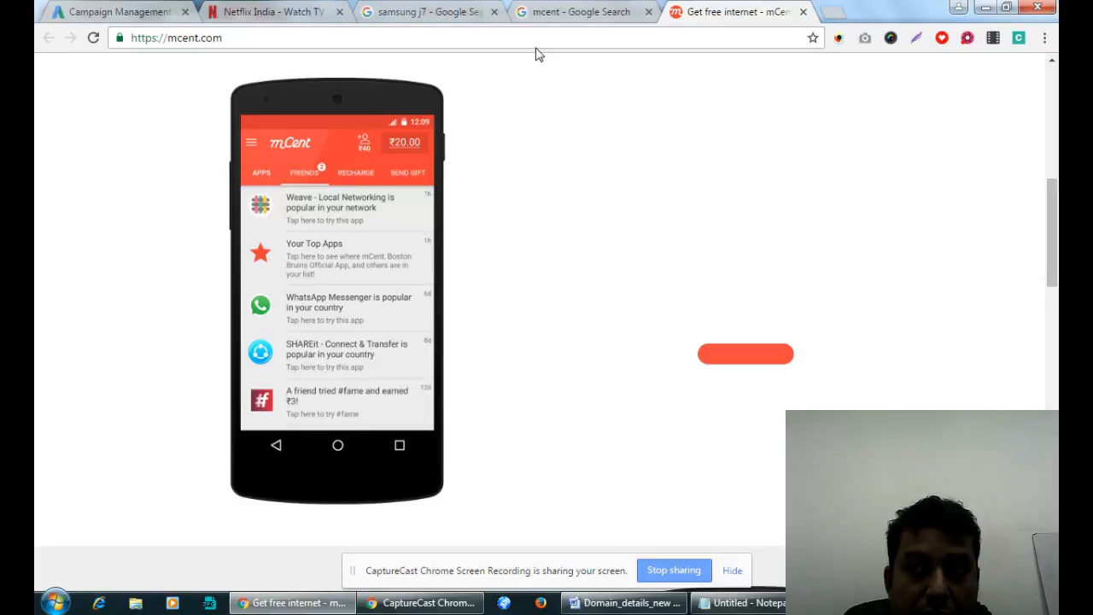
scroll(766, 268, "down", 5)
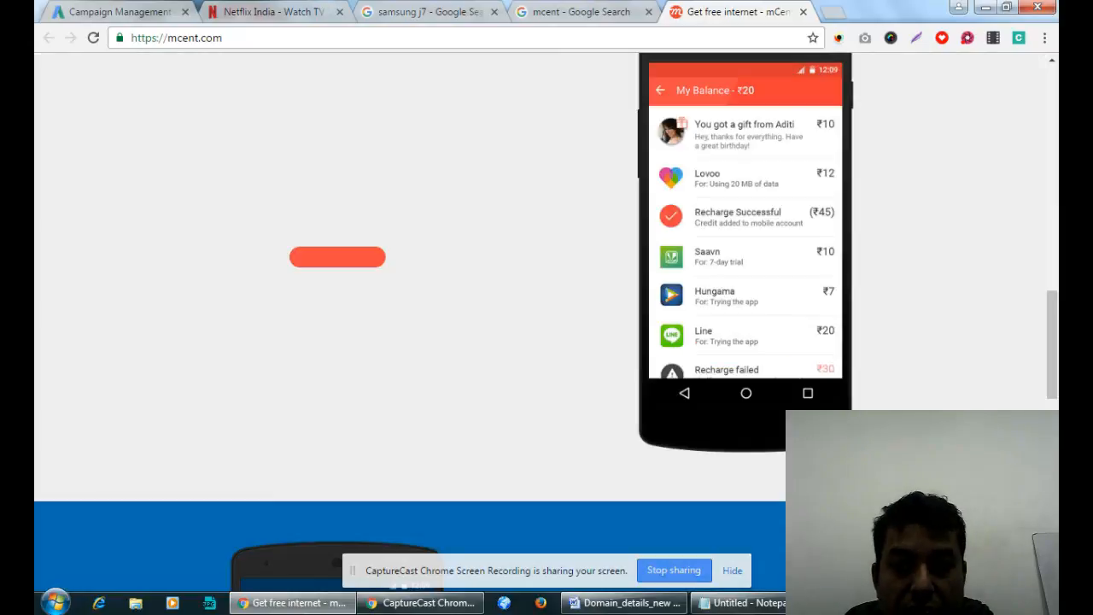
scroll(546, 324, "down", 6)
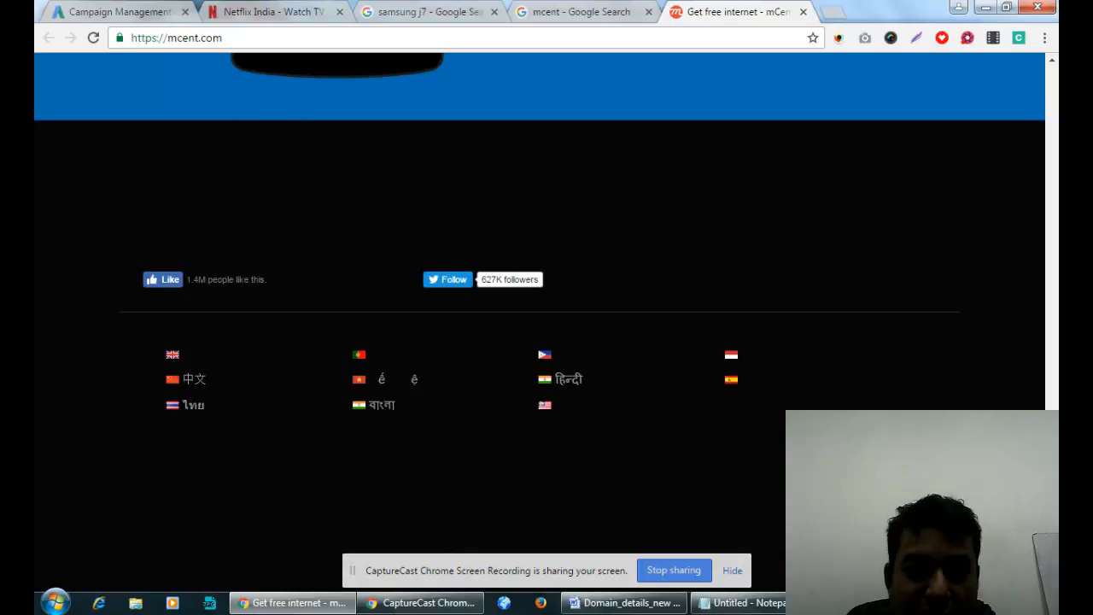
scroll(546, 324, "up", 5)
scroll(546, 324, "up", 10)
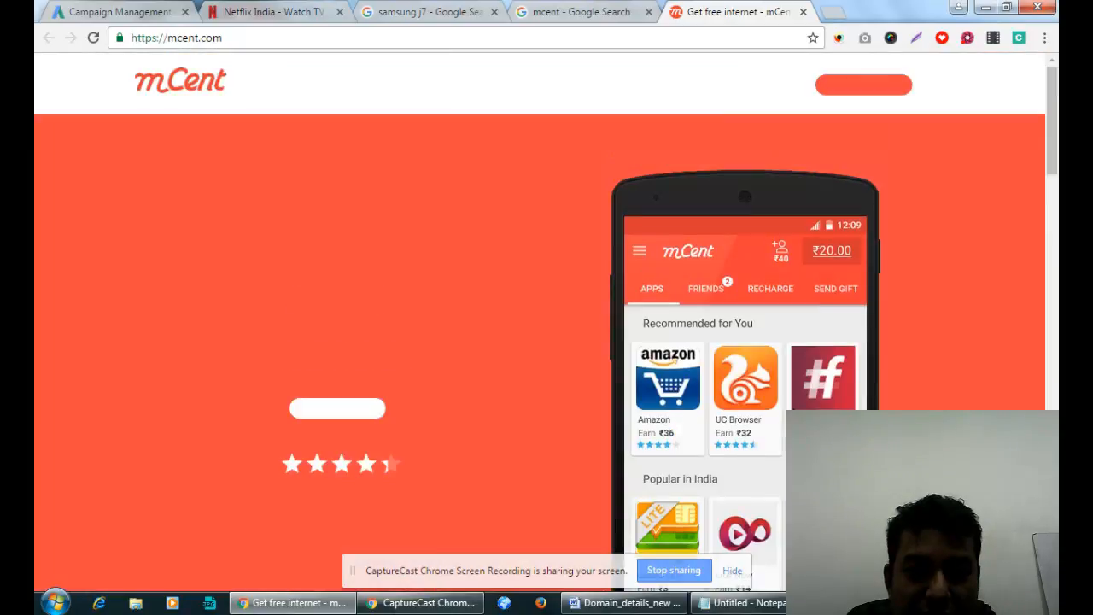
left_click(313, 414)
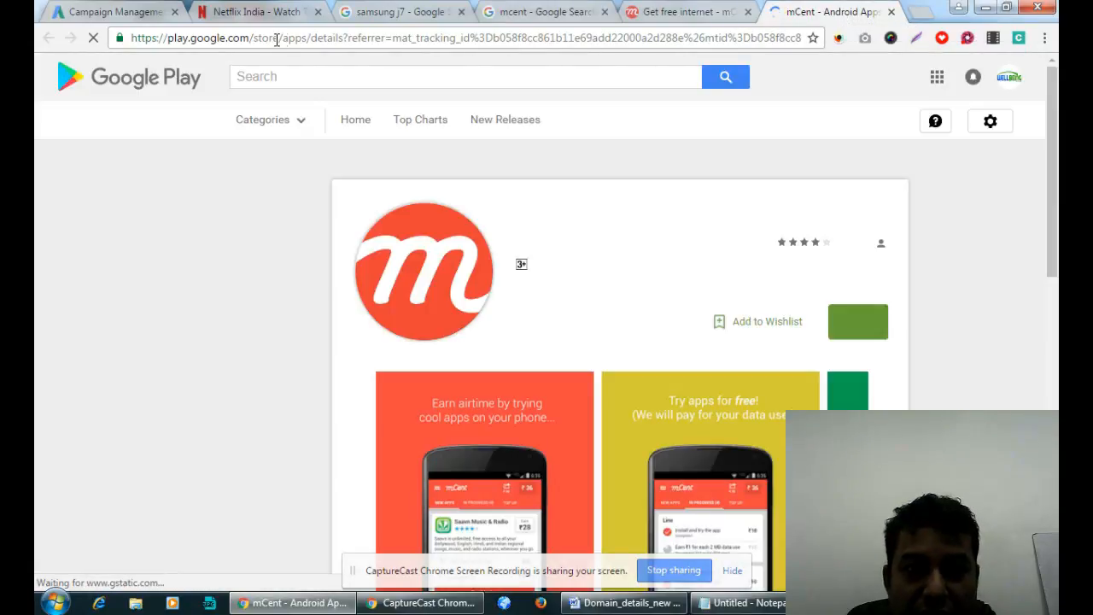
Select the referrer part of the Play Store URL, then scroll the listing to the reviews and Additional Information.
left_click_drag(350, 37, 493, 41)
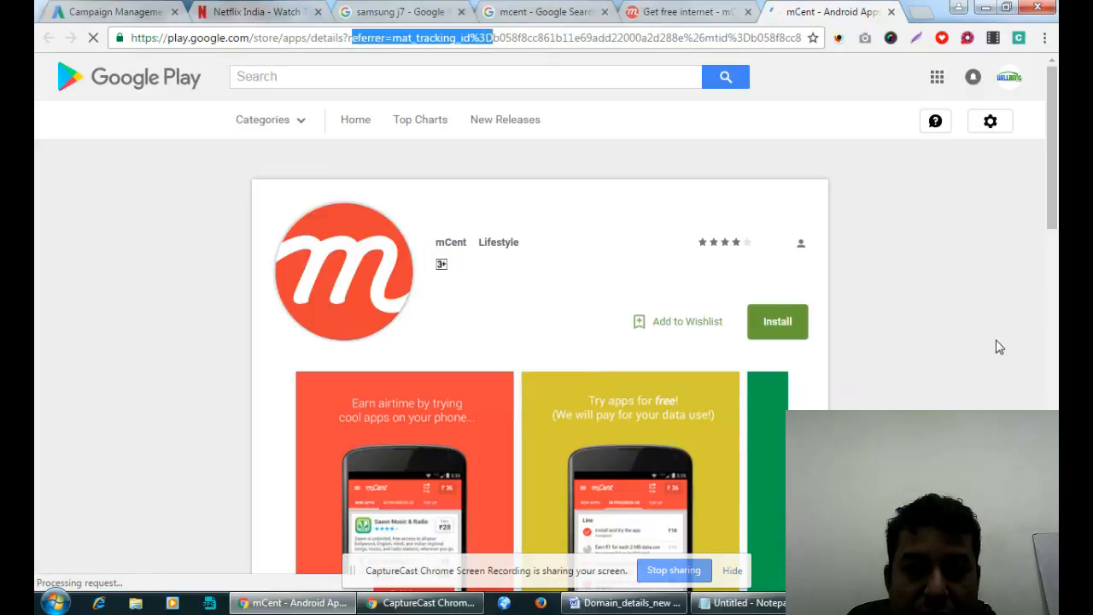
left_click(670, 15)
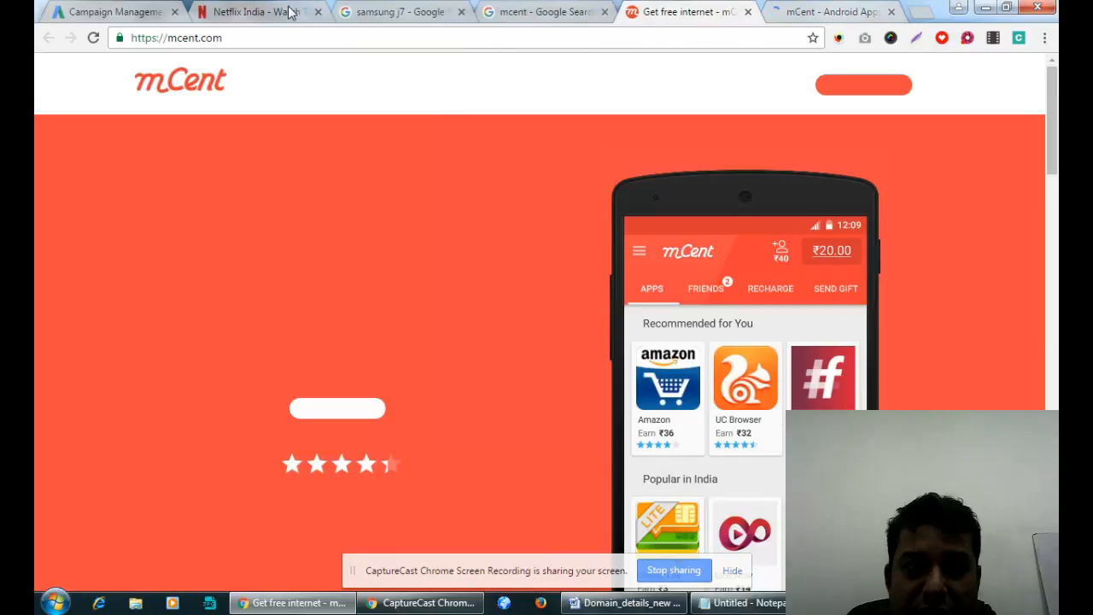
left_click(807, 13)
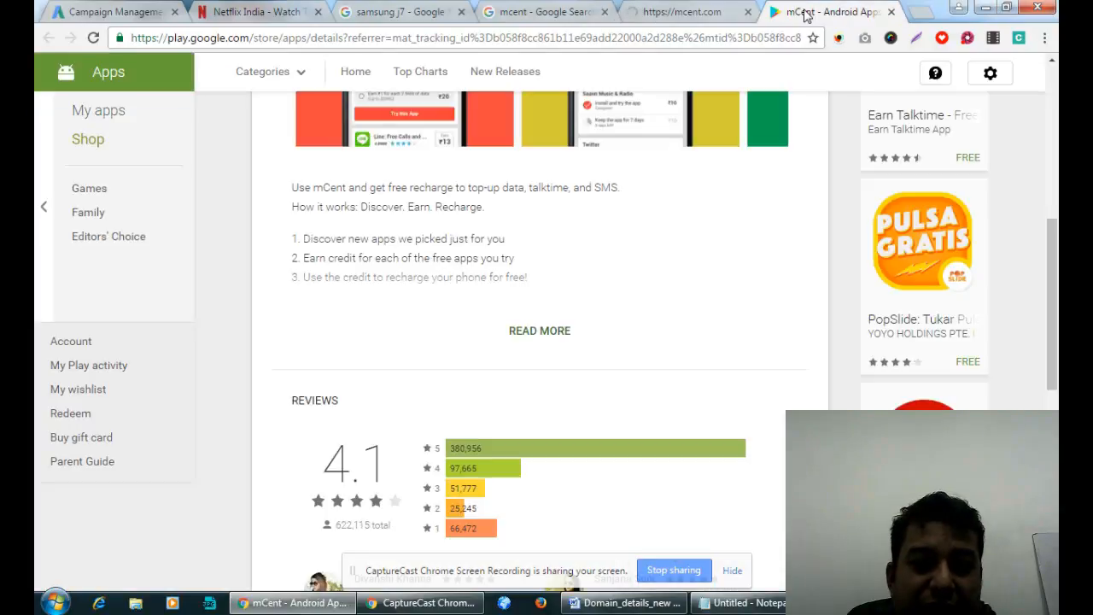
left_click_drag(1052, 273, 1057, 461)
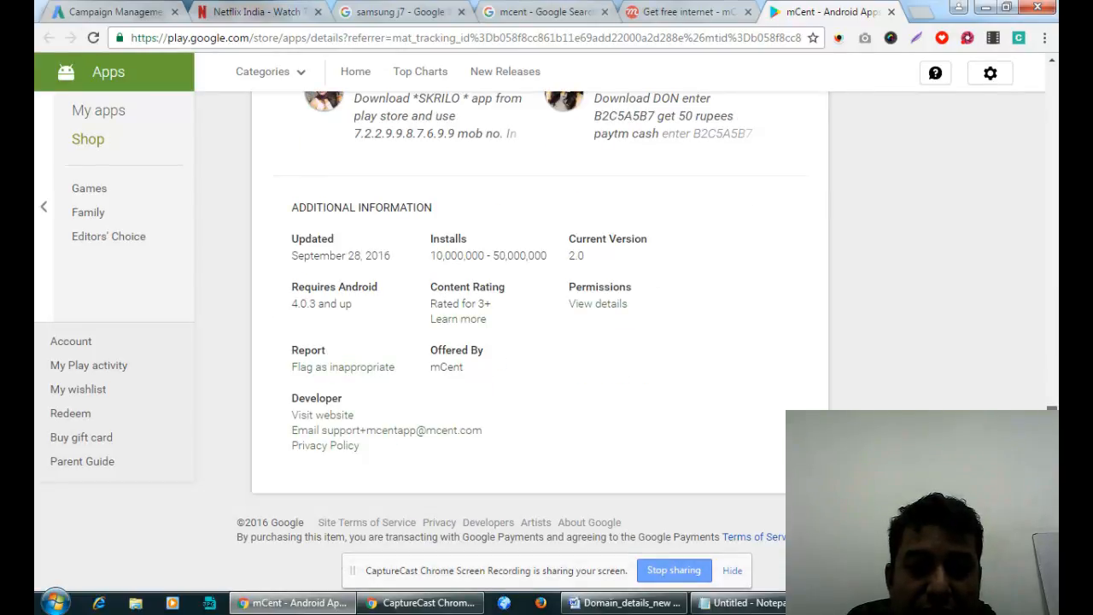
left_click_drag(1058, 461, 1055, 86)
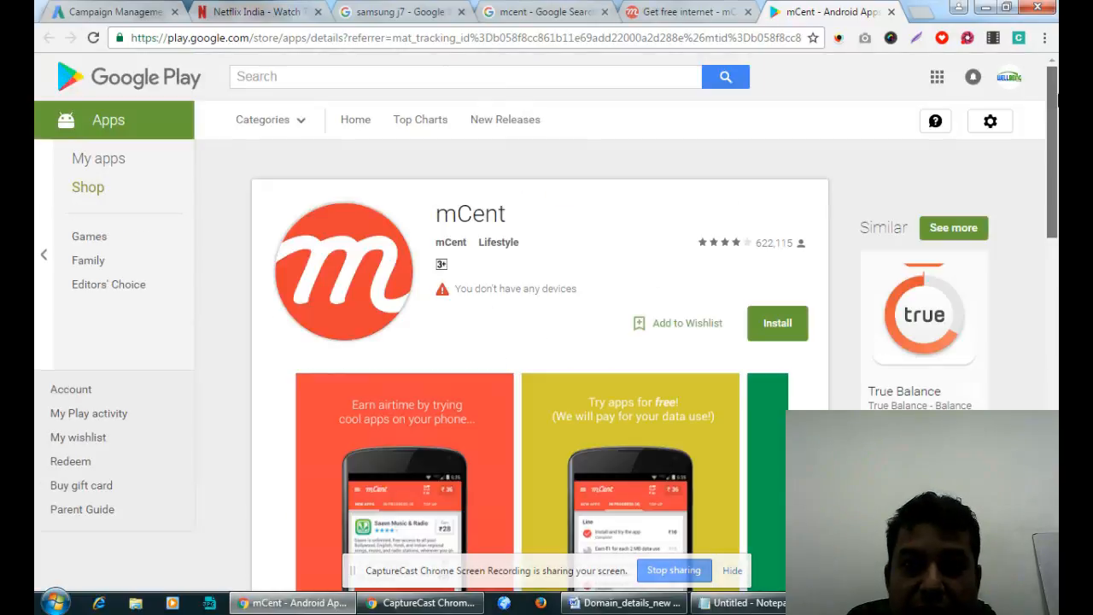
Switch to the 'Get free internet - mCent' tab to return to mcent.com.
left_click(693, 10)
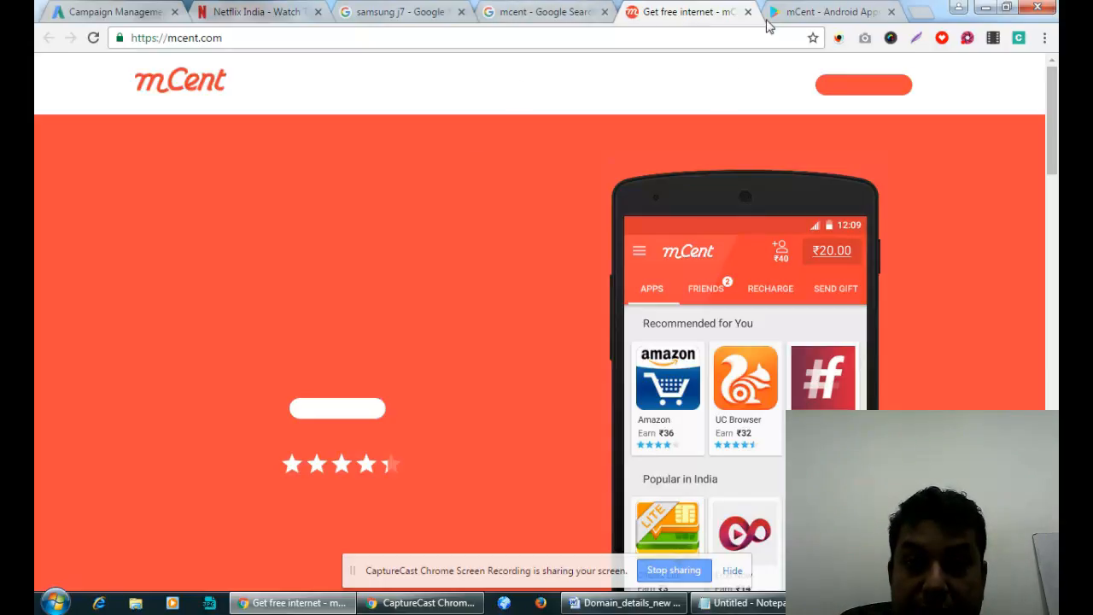
Close the mCent Play Store, mCent website, search results and Netflix tabs, leaving AdWords in front.
left_click(891, 12)
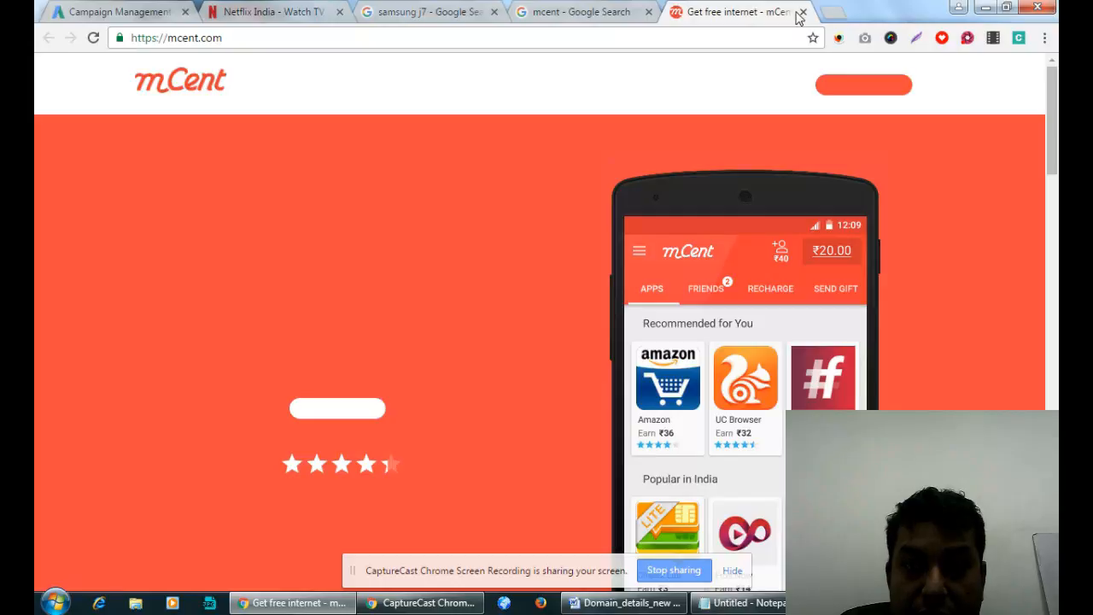
left_click(803, 12)
left_click(649, 12)
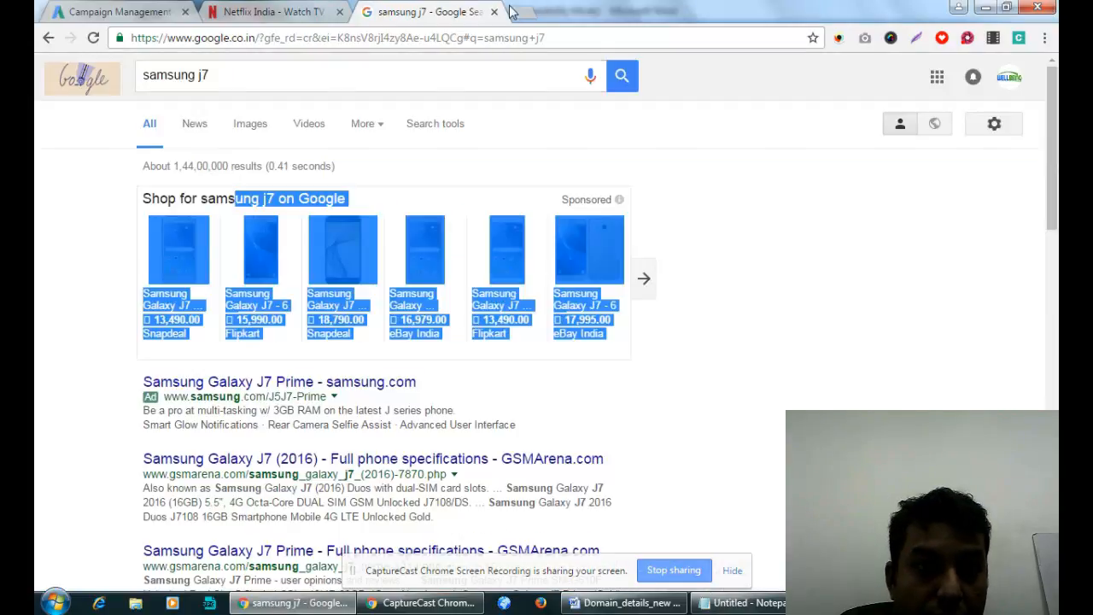
left_click(247, 12)
left_click(78, 11)
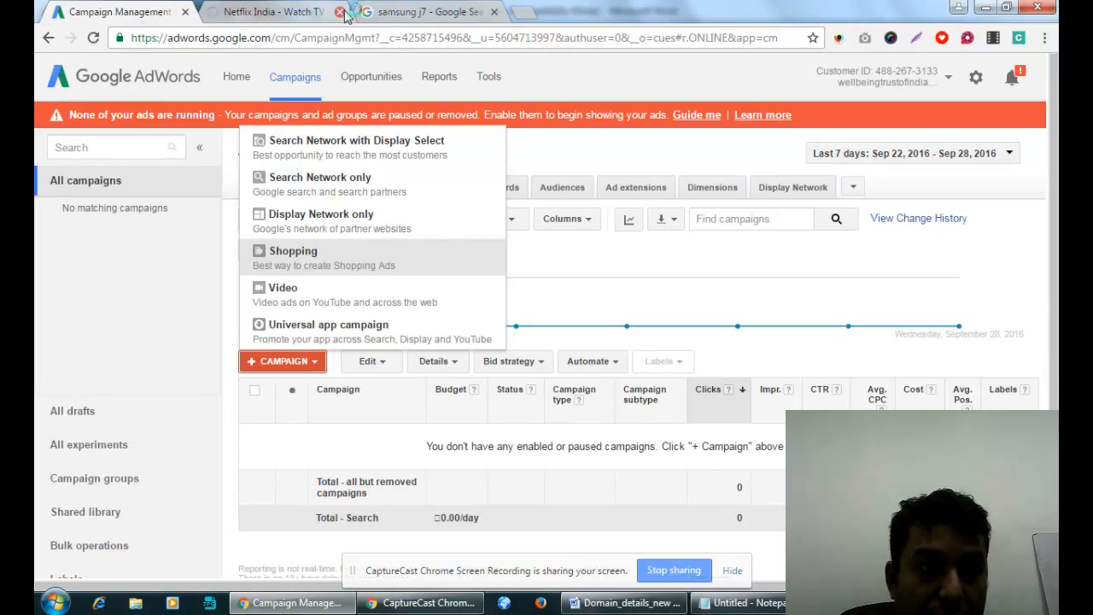
left_click(339, 12)
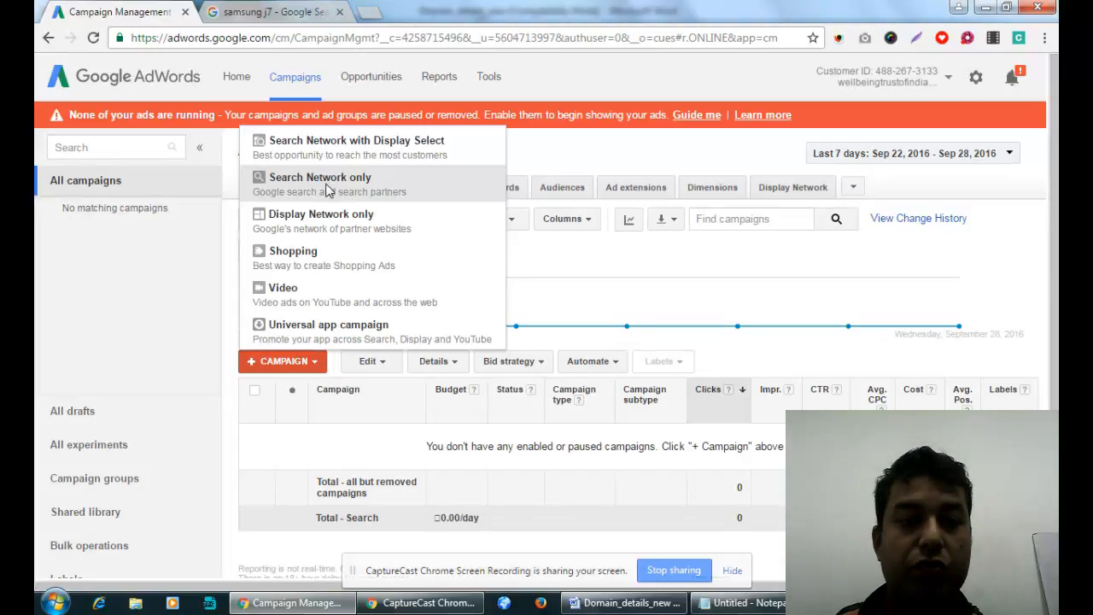
Choose 'Search Network only' from the + CAMPAIGN dropdown.
left_click(326, 181)
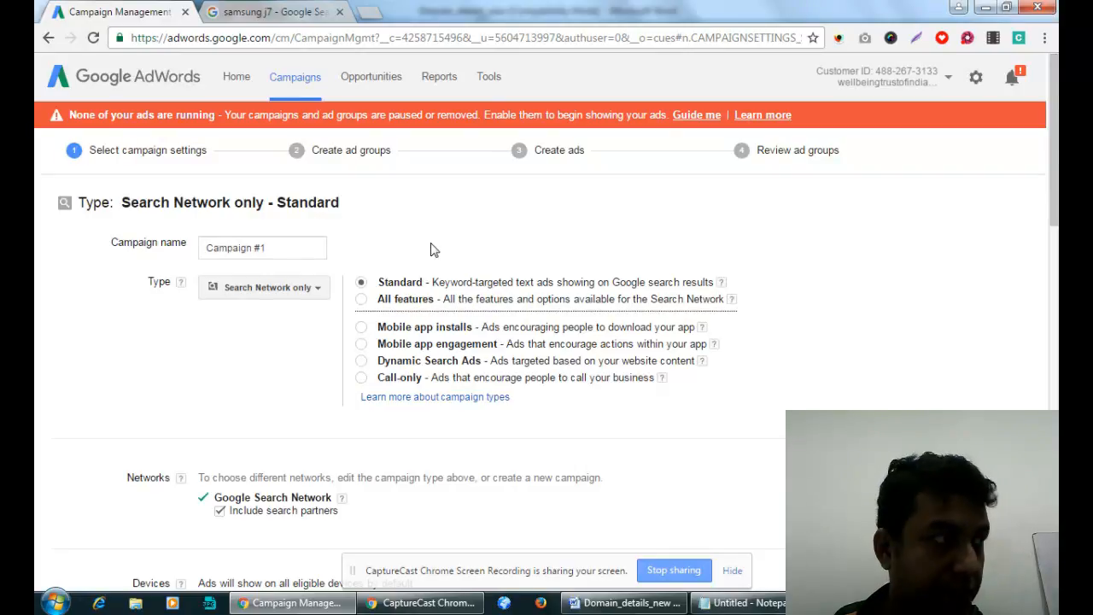
Replace the default name Campaign #1 with 'SEO Training - PAN India'.
left_click(259, 248)
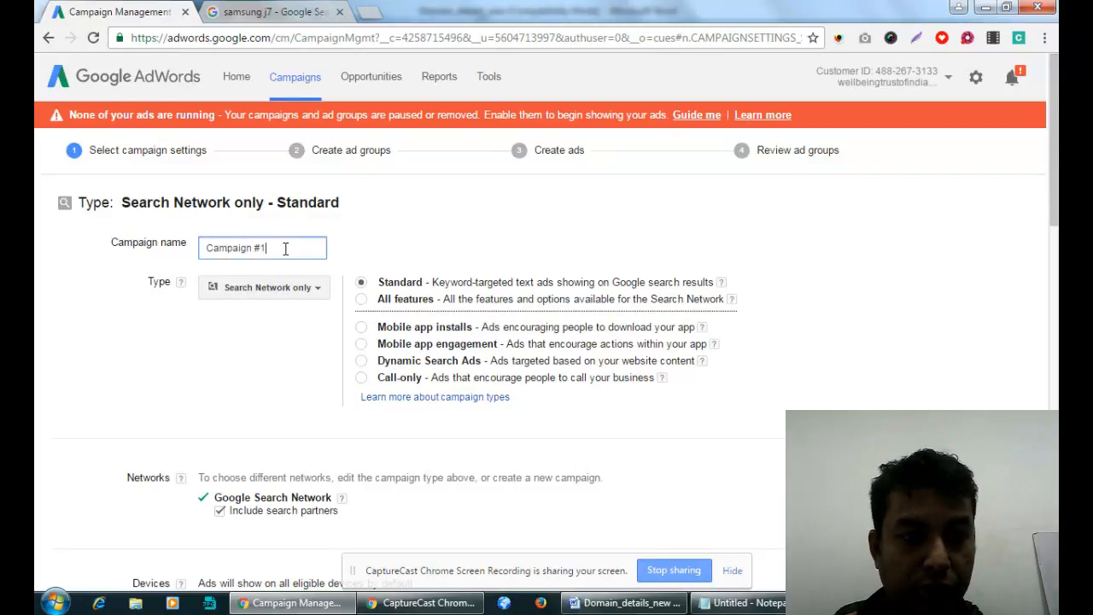
key("ctrl+a")
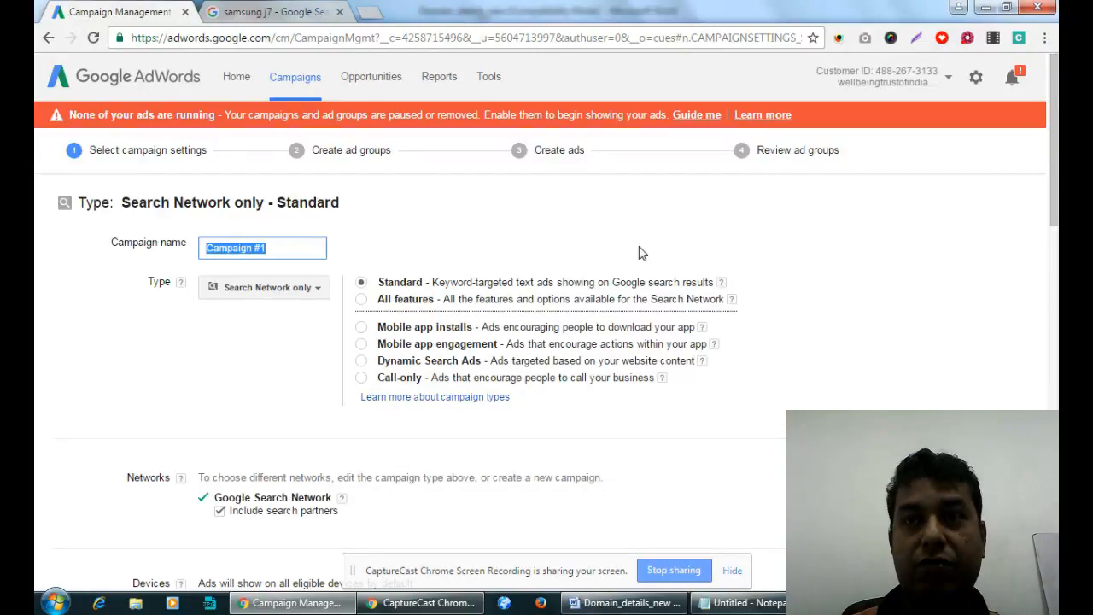
type("SEO ")
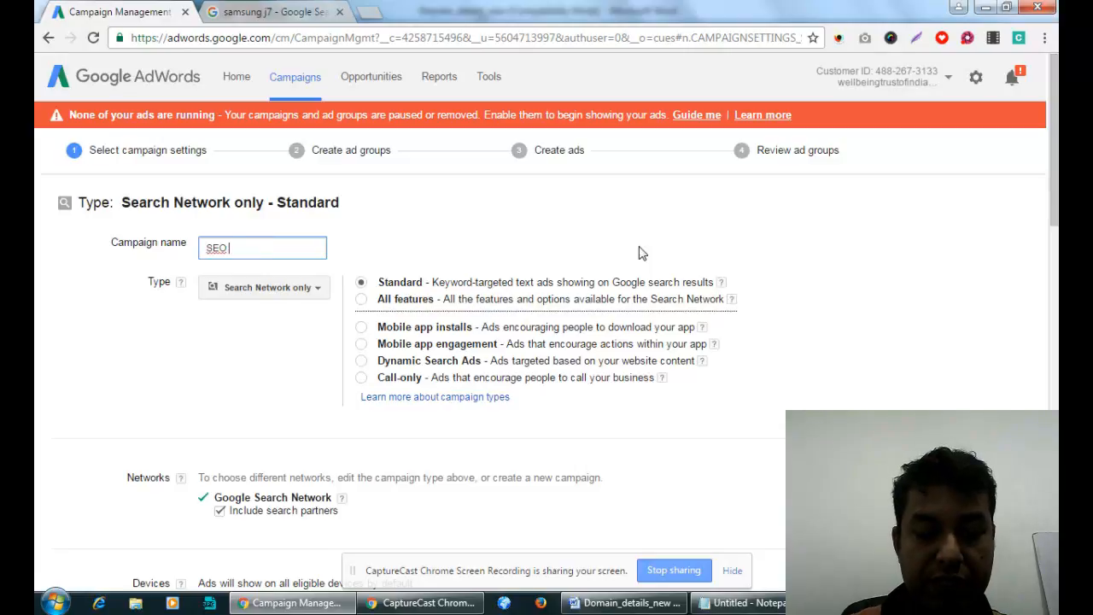
type("Training - ")
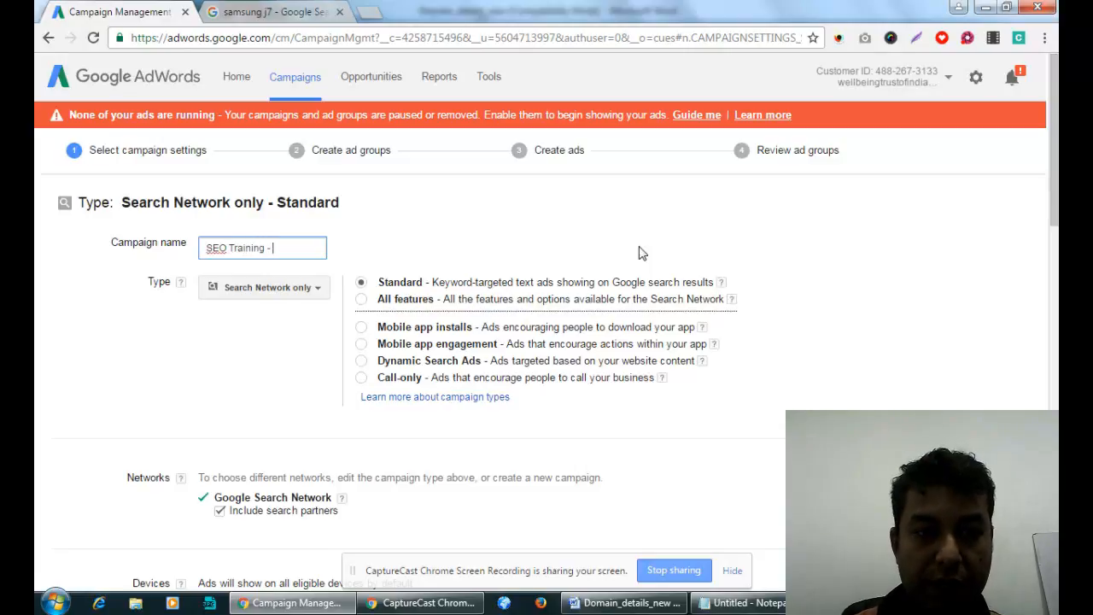
type("Wes")
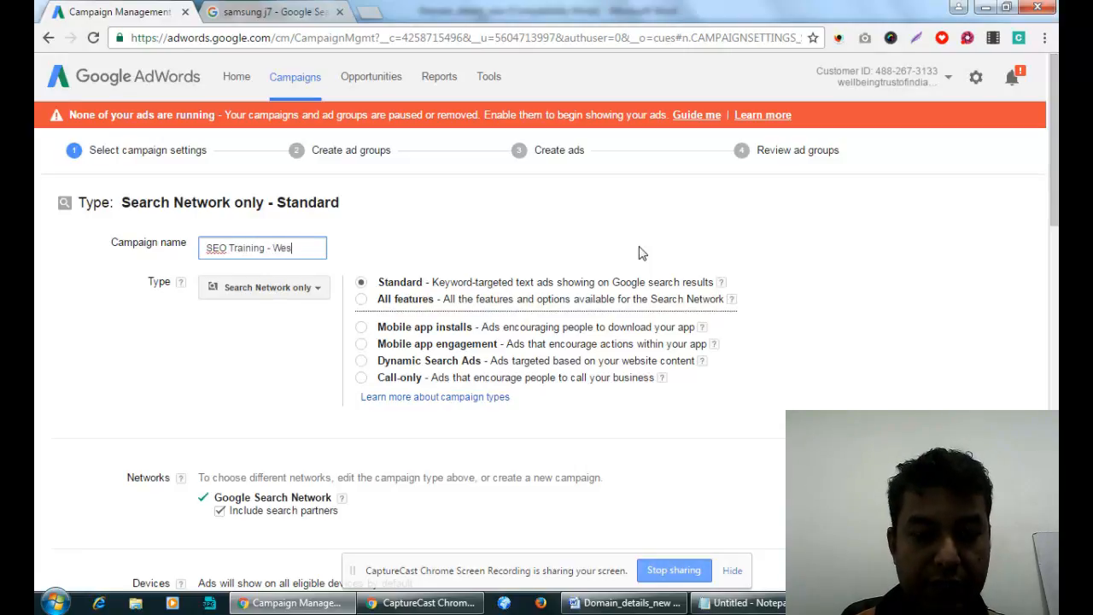
type("t Bengal")
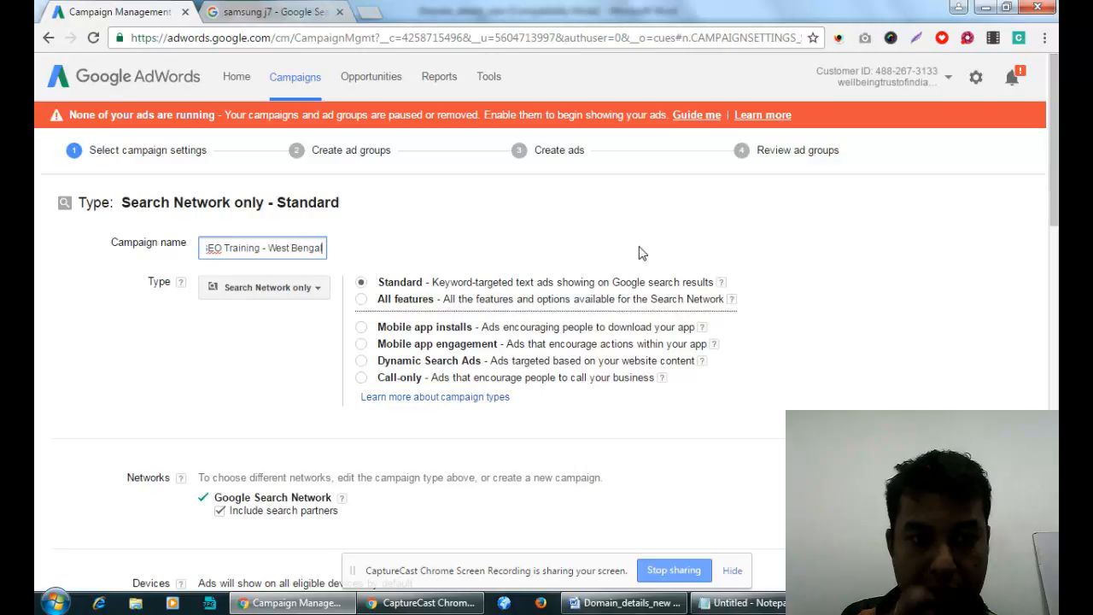
type("-")
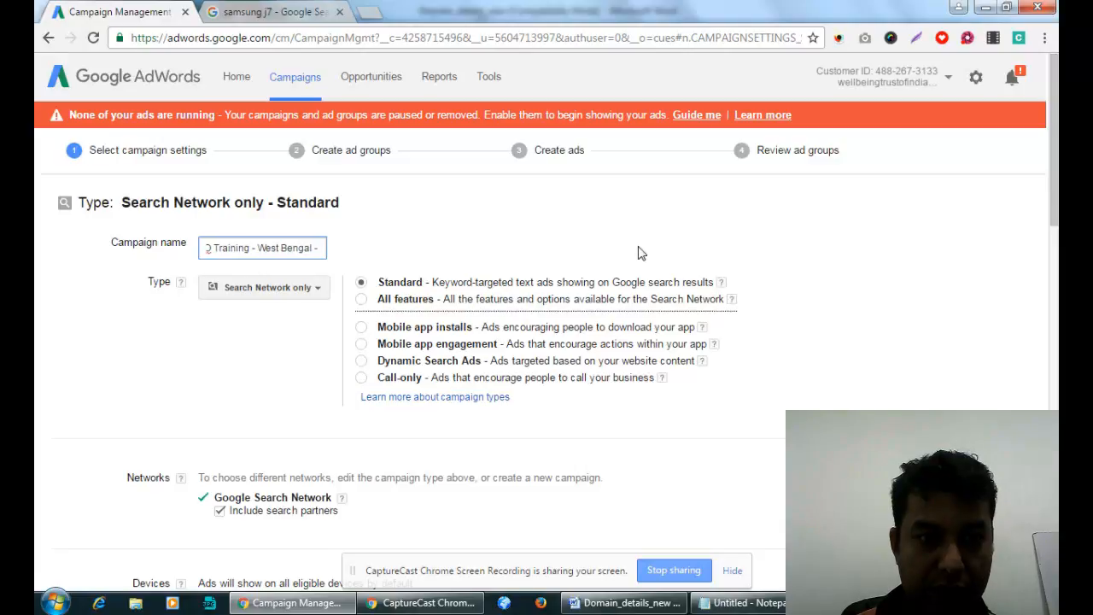
key("BackSpace")
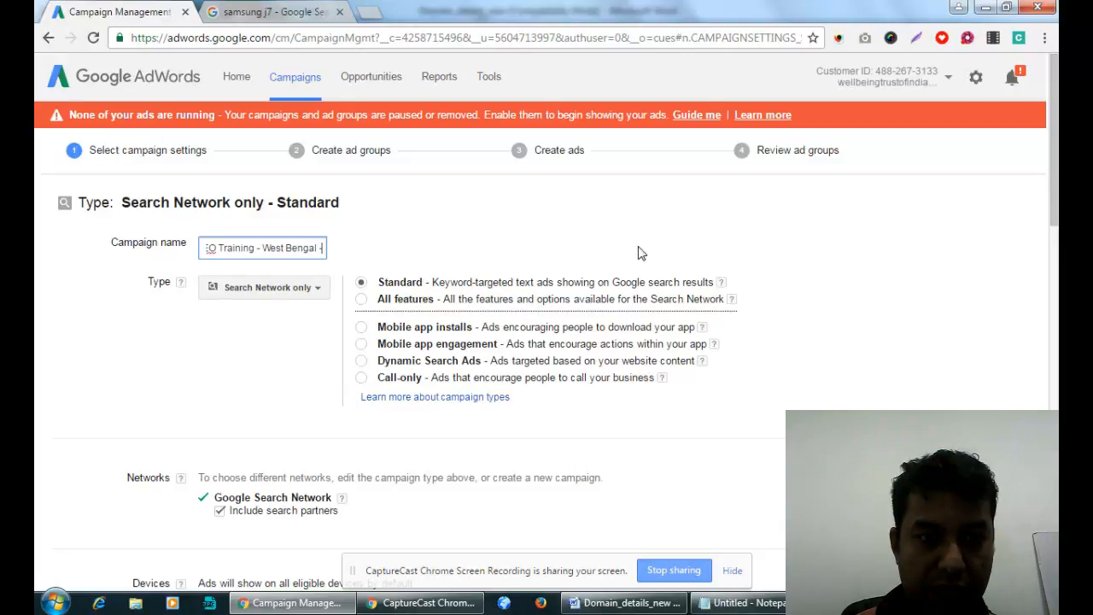
key("BackSpace")
key("BackSpace")
key("BackSpace")
key("BackSpace")
key("BackSpace")
key("BackSpace")
key("BackSpace")
key("BackSpace")
key("BackSpace")
key("BackSpace")
key("BackSpace")
key("BackSpace")
key("BackSpace")
key("BackSpace")
type("India")
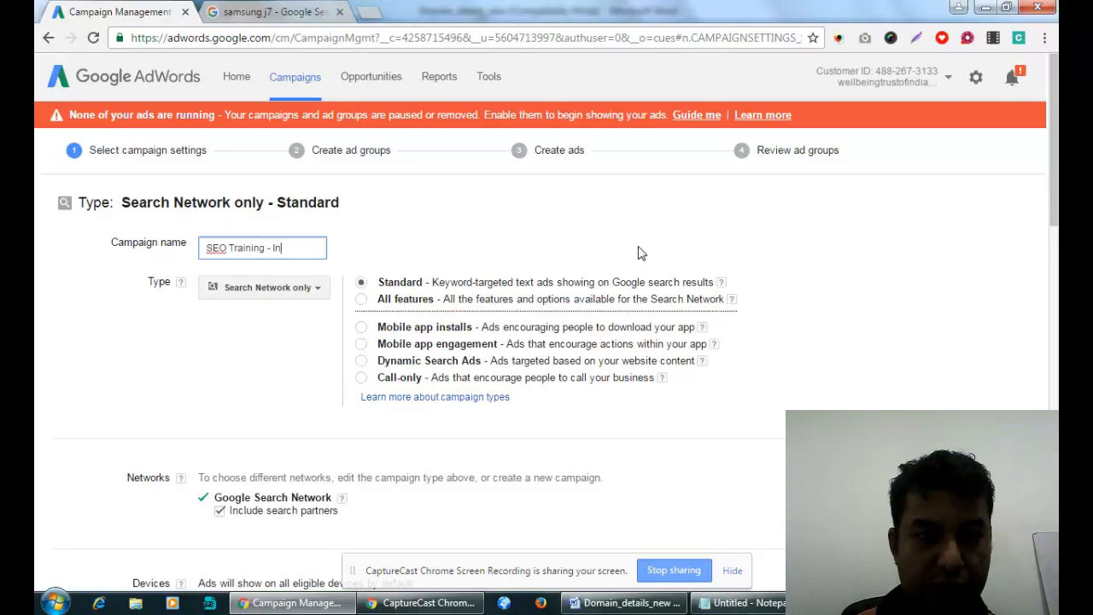
left_click(605, 253)
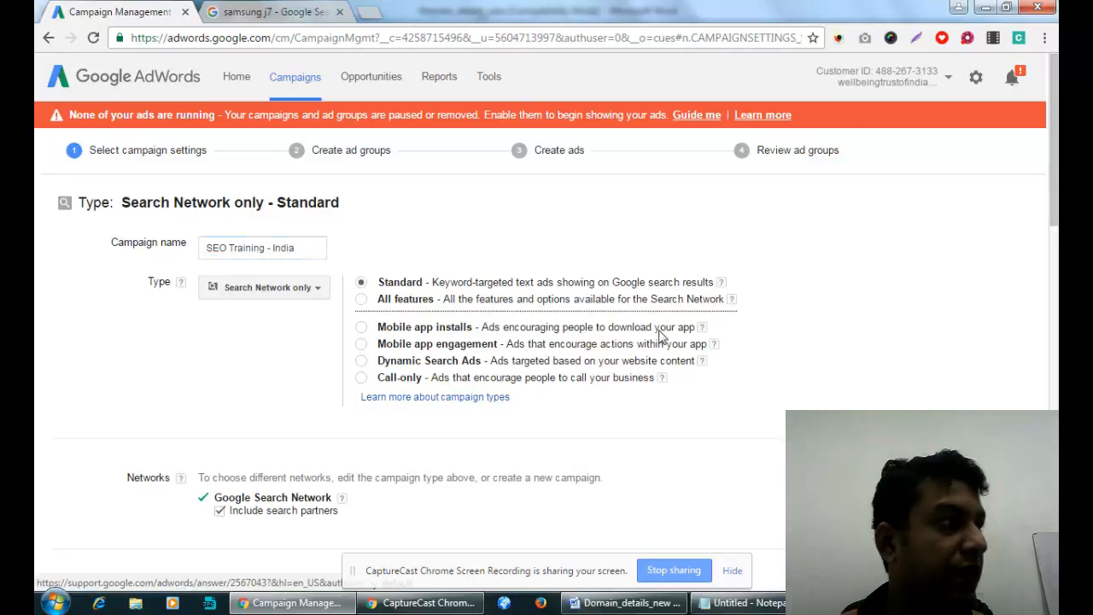
left_click(272, 249)
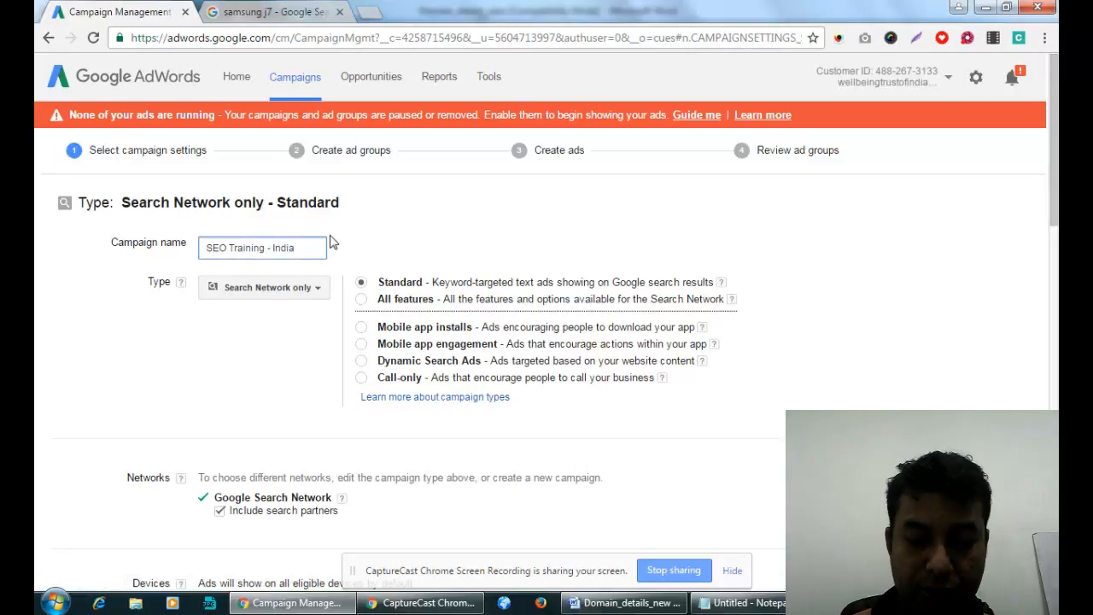
type("PAN")
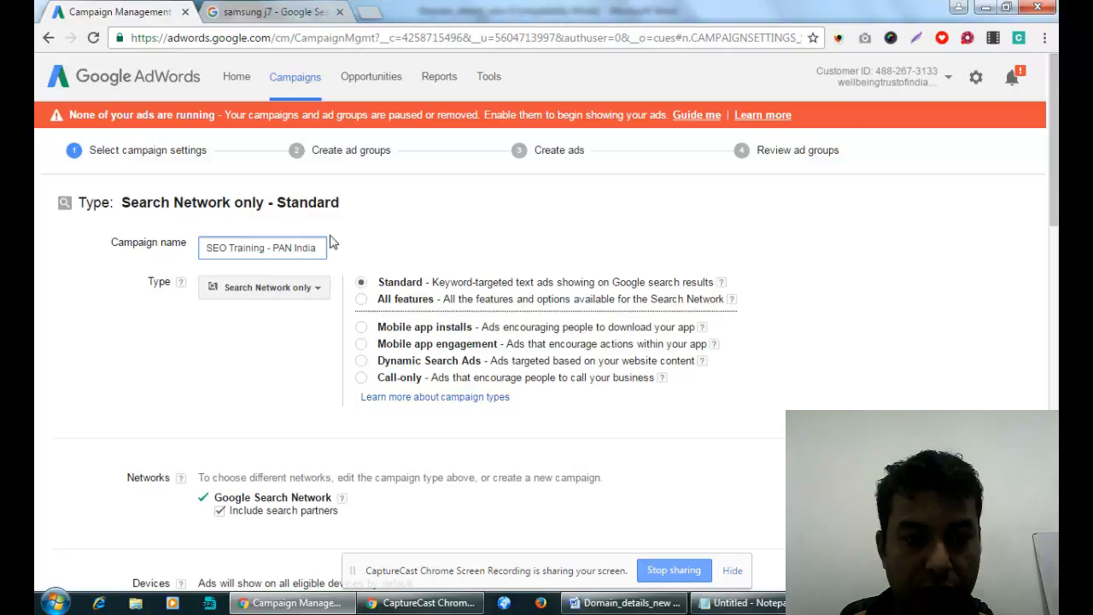
left_click(454, 222)
scroll(474, 219, "down", 2)
scroll(475, 247, "up", 2)
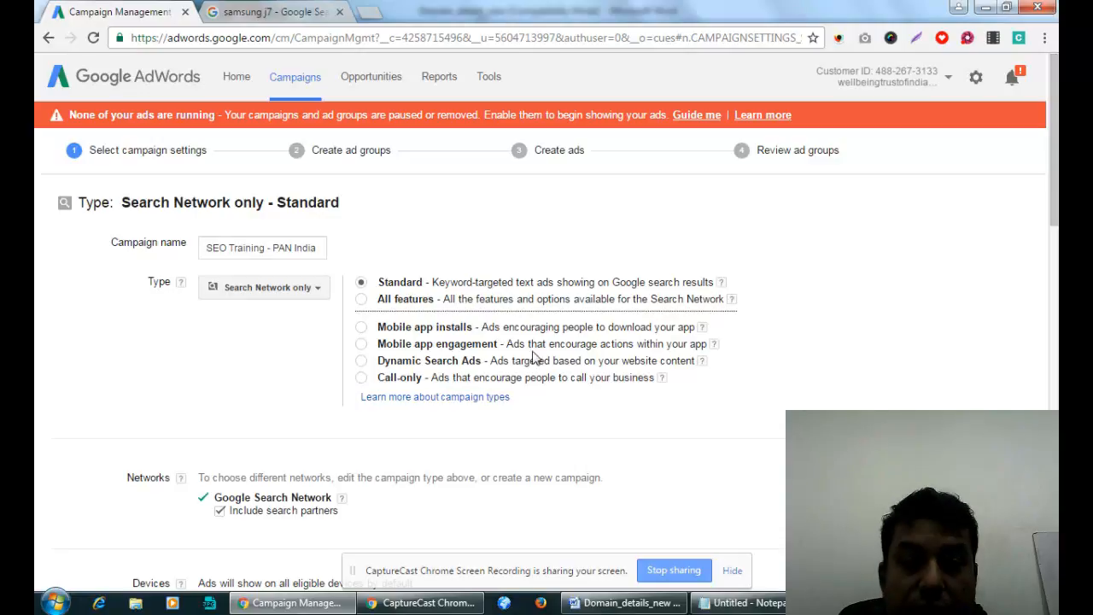
scroll(408, 261, "down", 2)
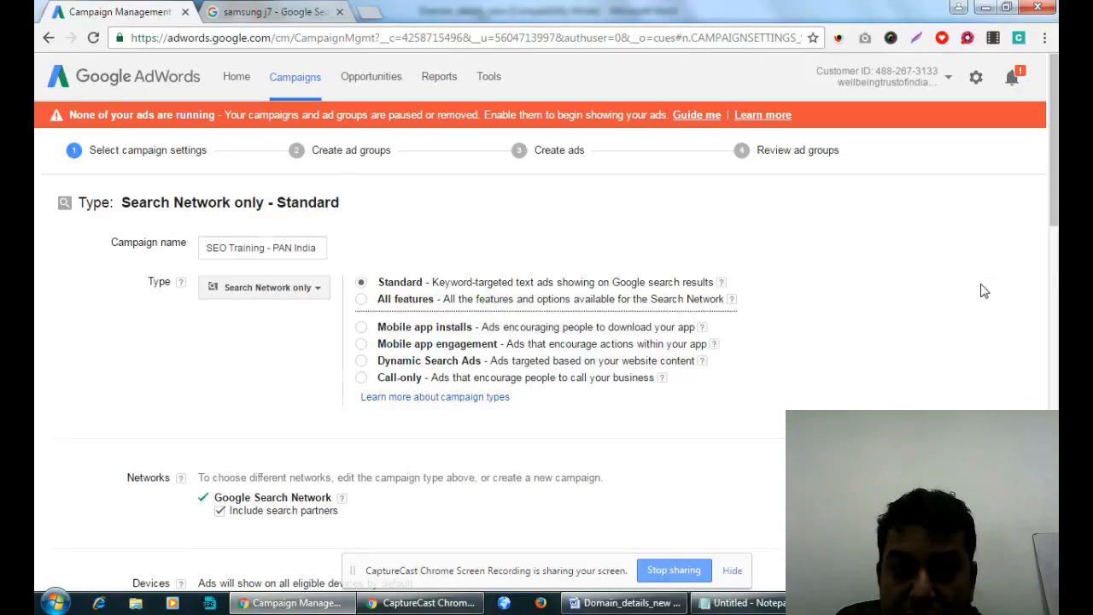
scroll(982, 291, "down", 2)
scroll(891, 283, "up", 1)
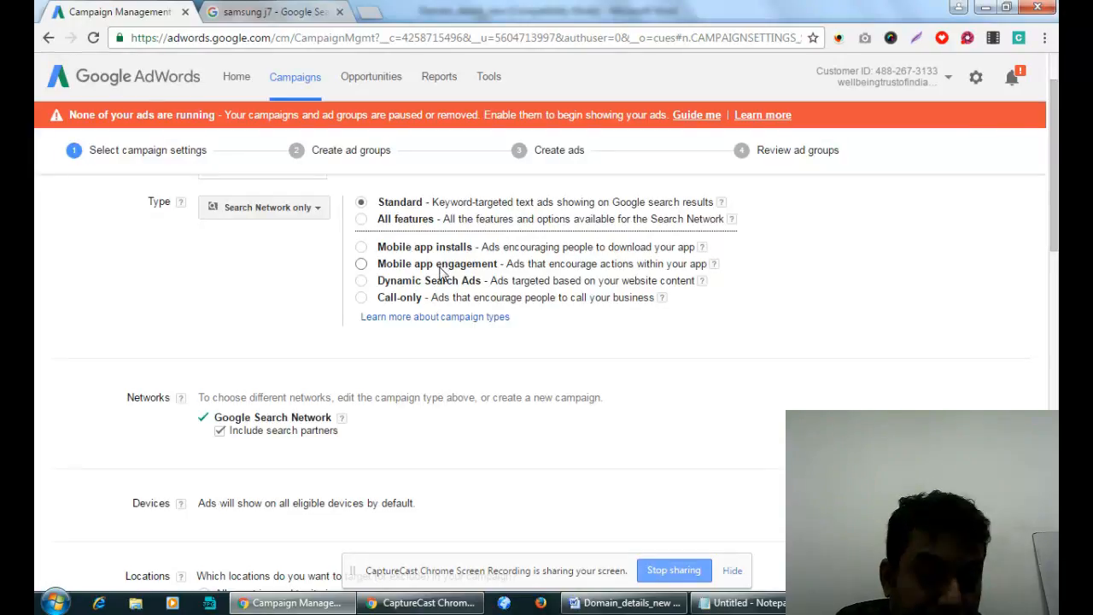
scroll(440, 273, "down", 2)
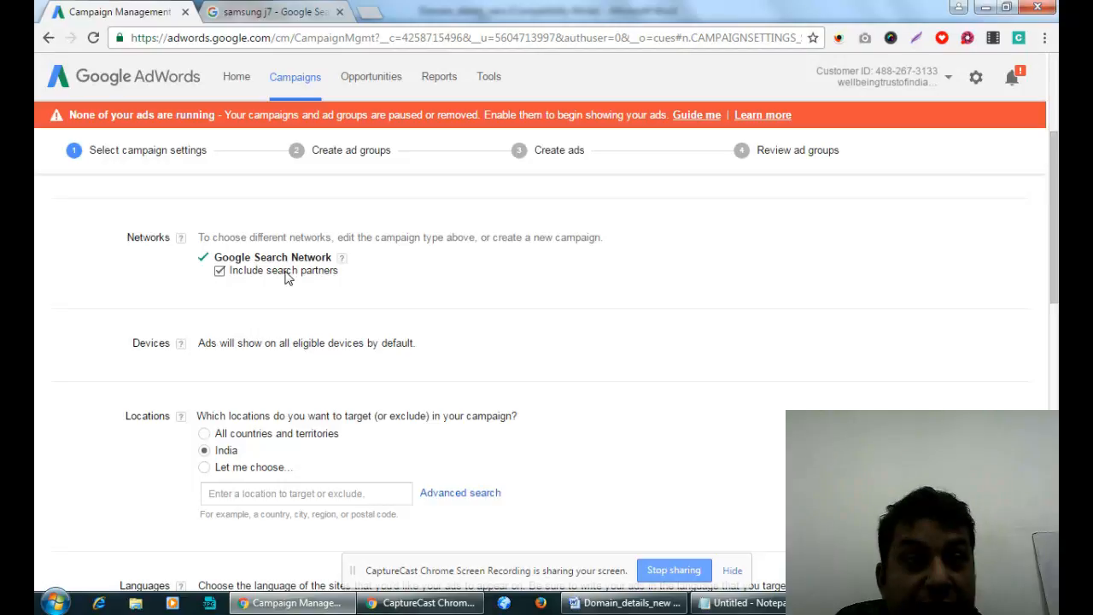
left_click(219, 271)
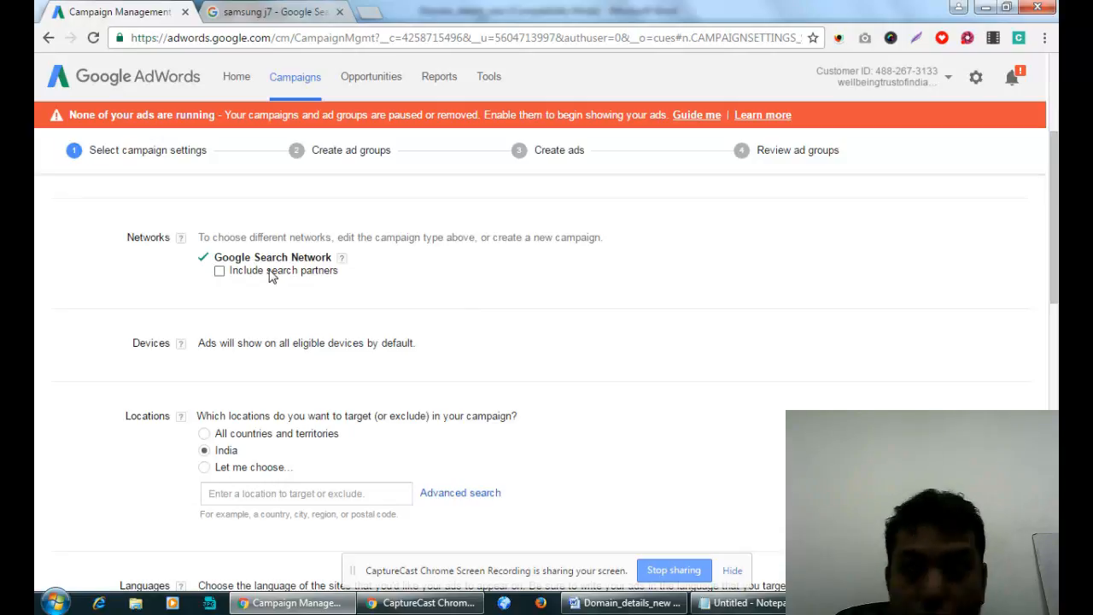
left_click(218, 273)
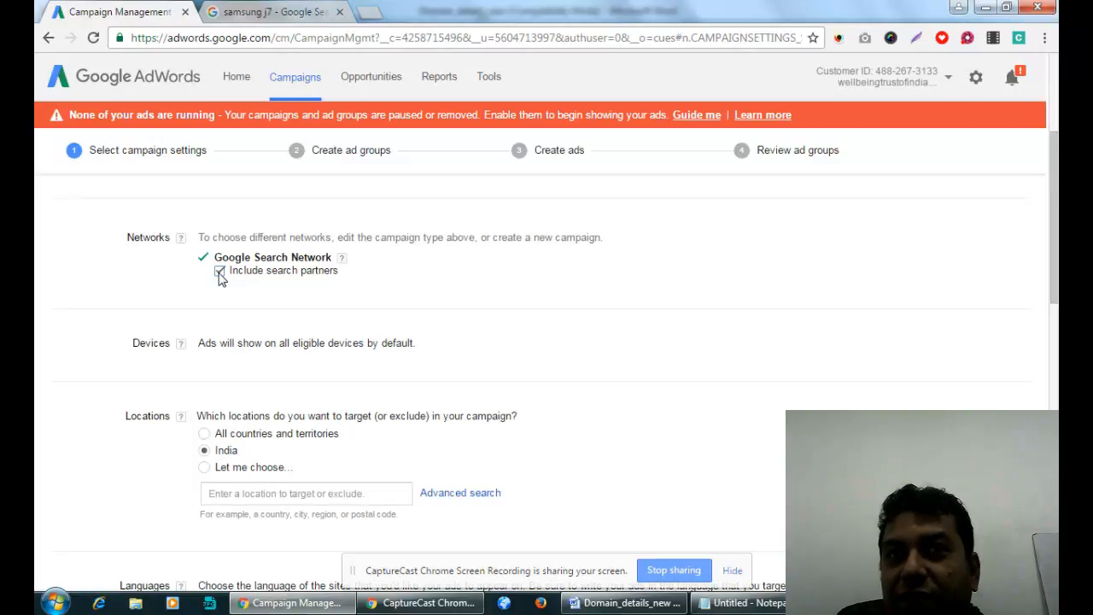
left_click(220, 271)
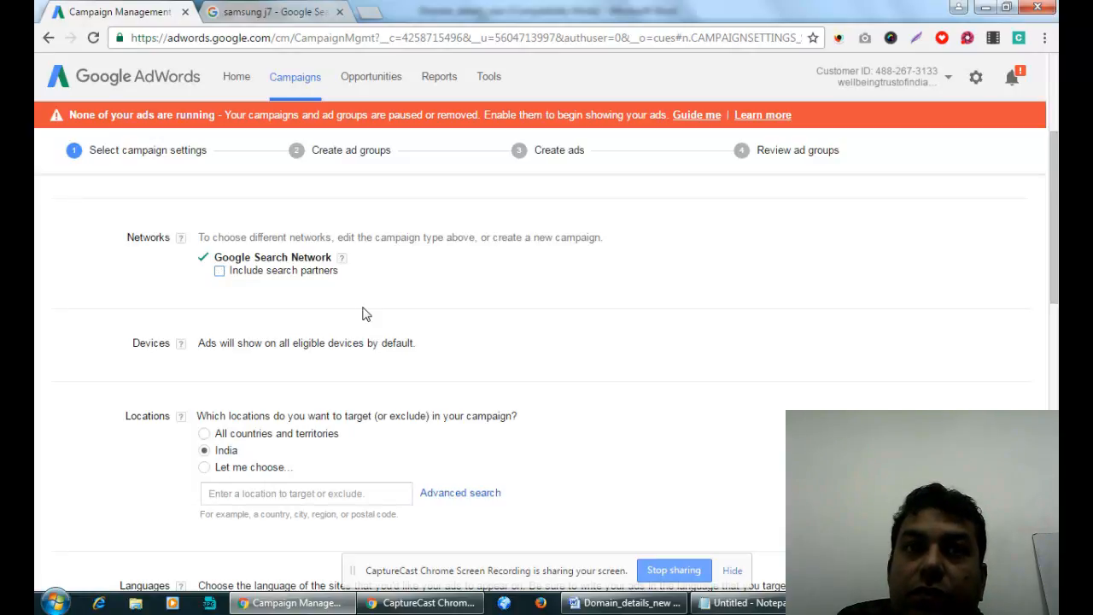
left_click(220, 272)
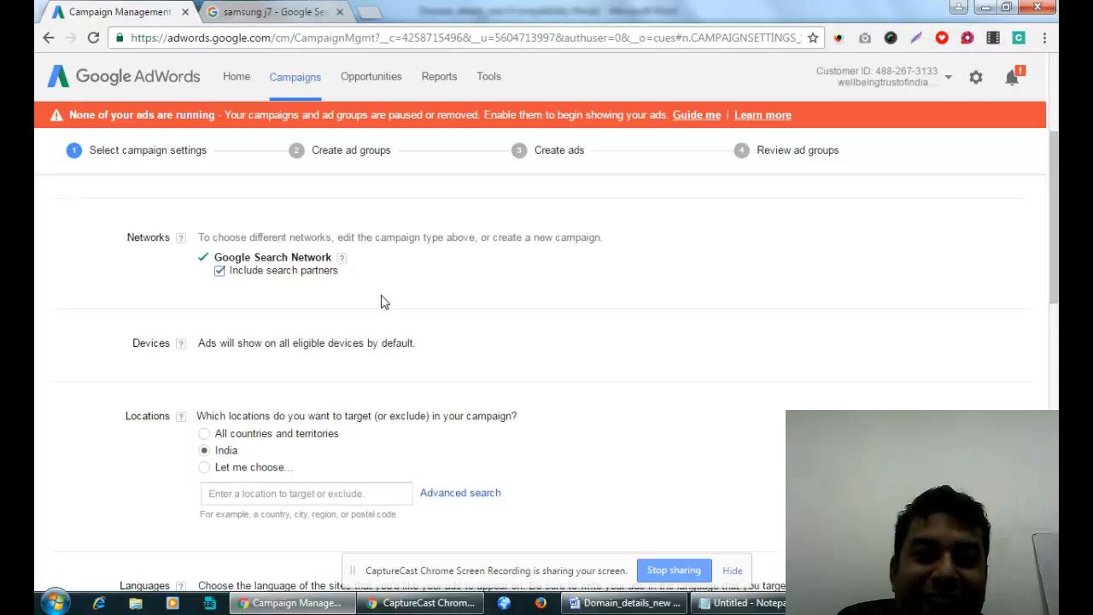
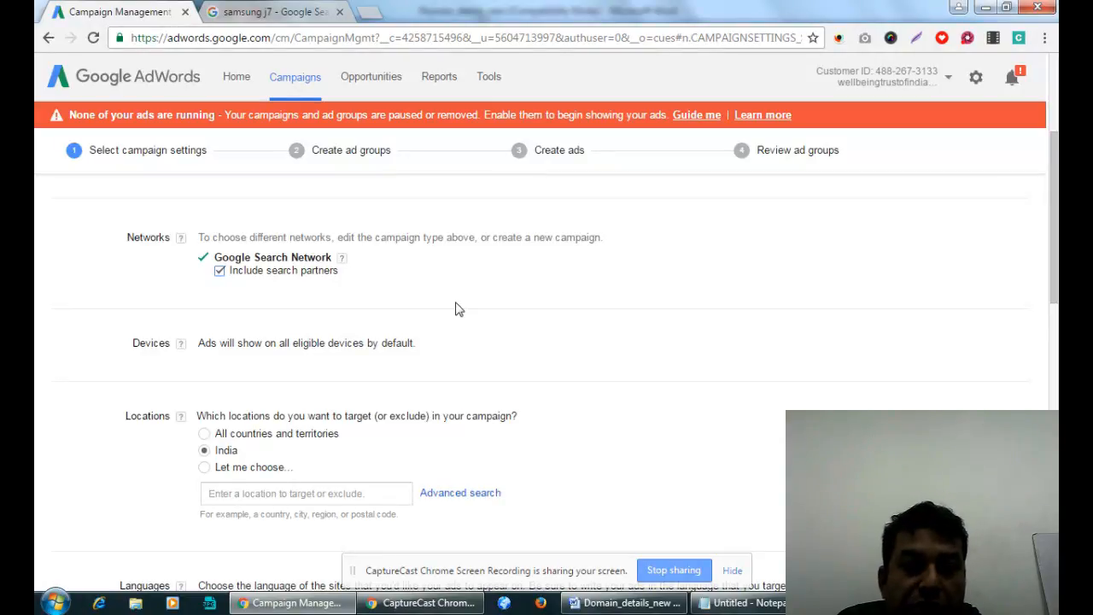
Switch to choosing specific locations and add West Bengal and Bihar as targets.
scroll(415, 265, "down", 2)
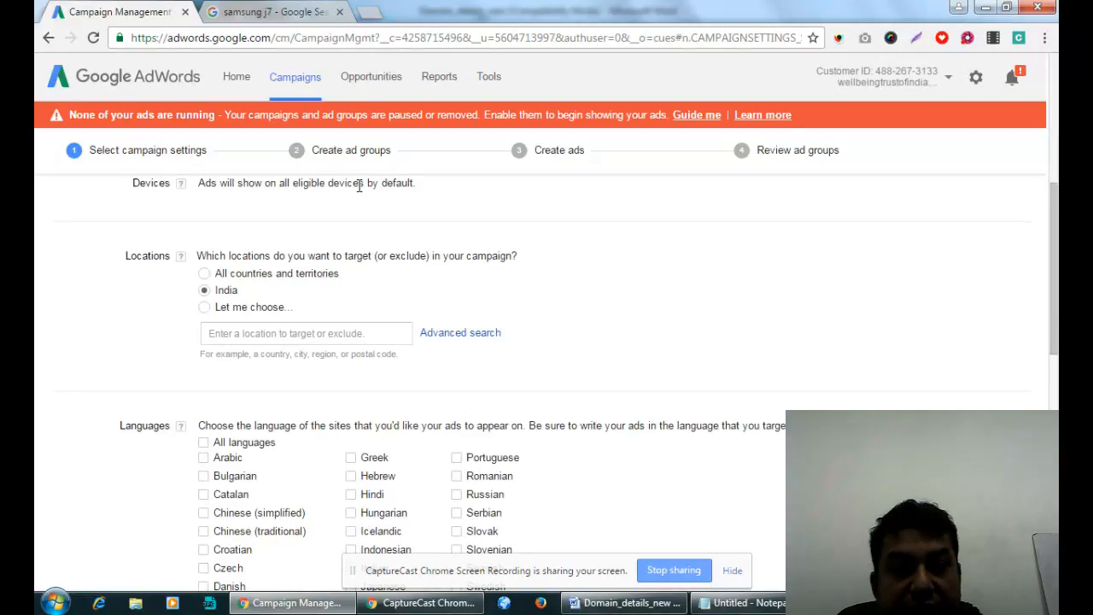
left_click(204, 310)
left_click(256, 334)
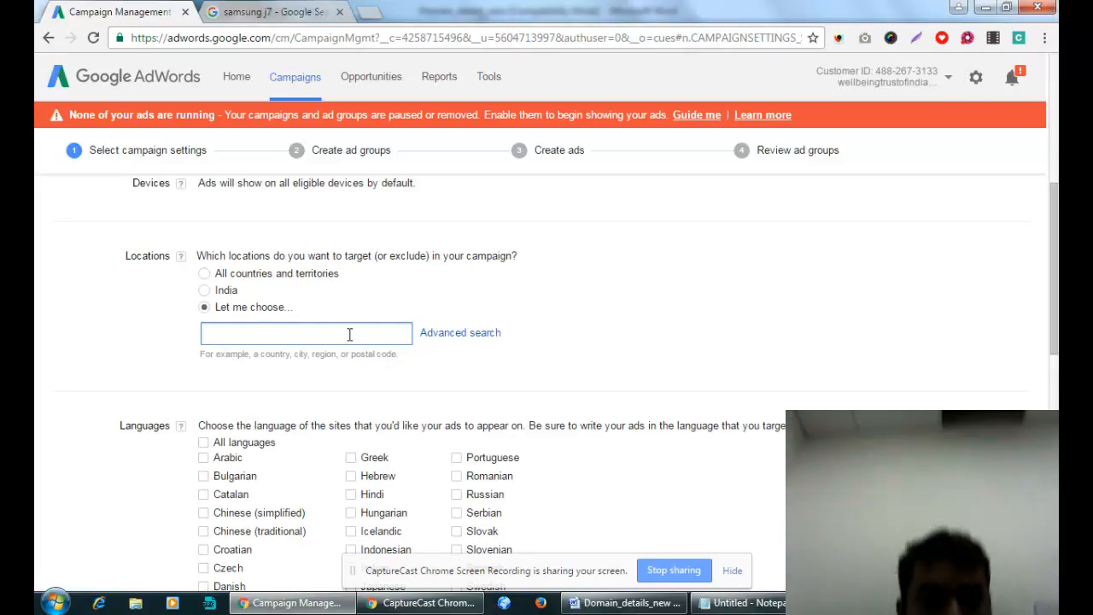
type("west")
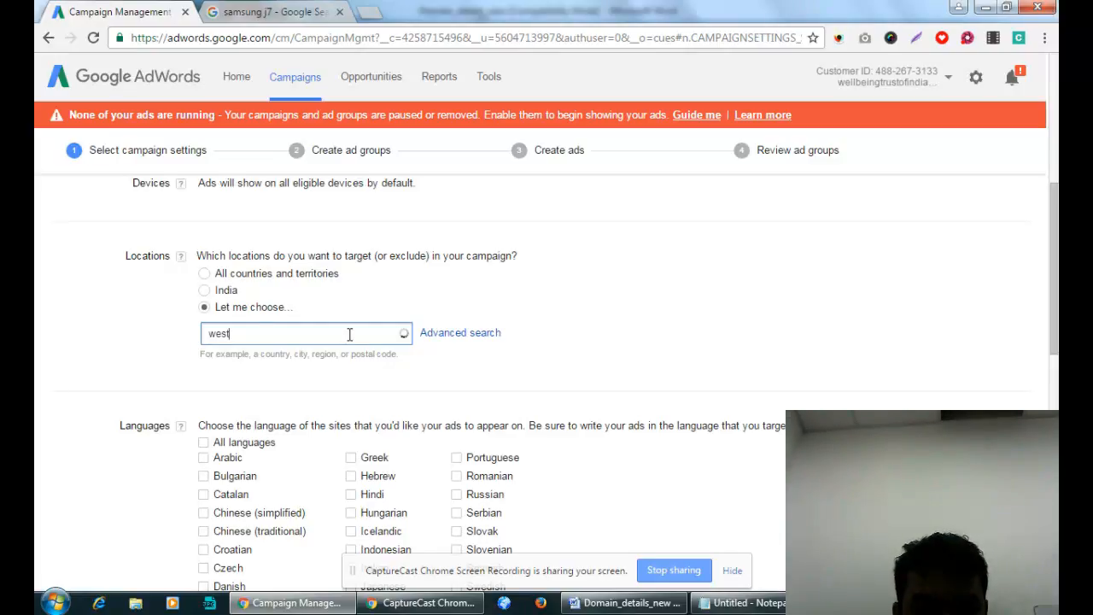
type(" bengal")
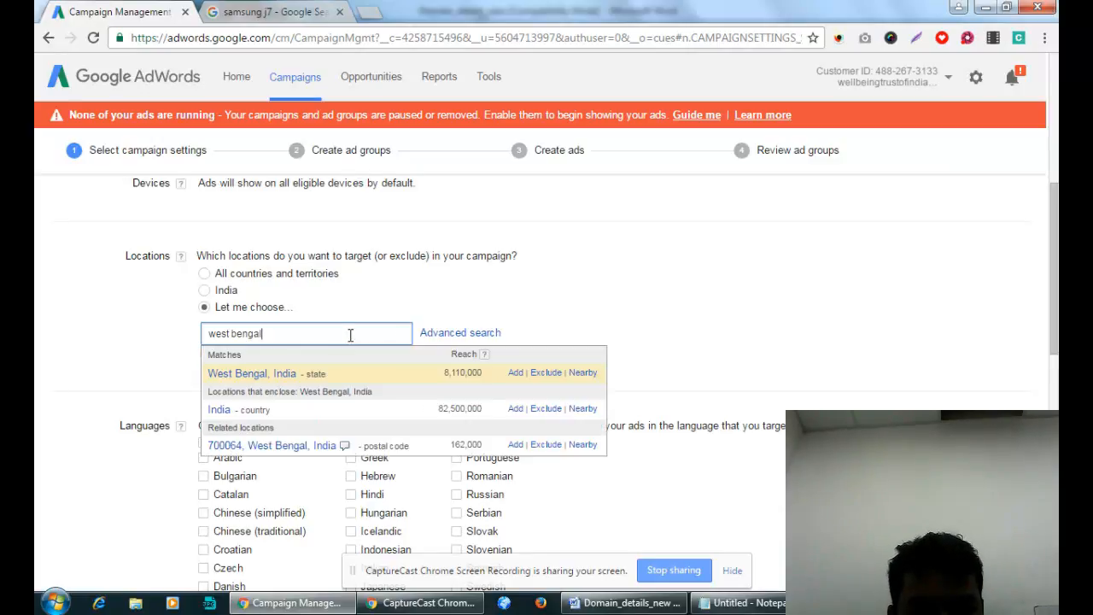
left_click(515, 373)
left_click(297, 379)
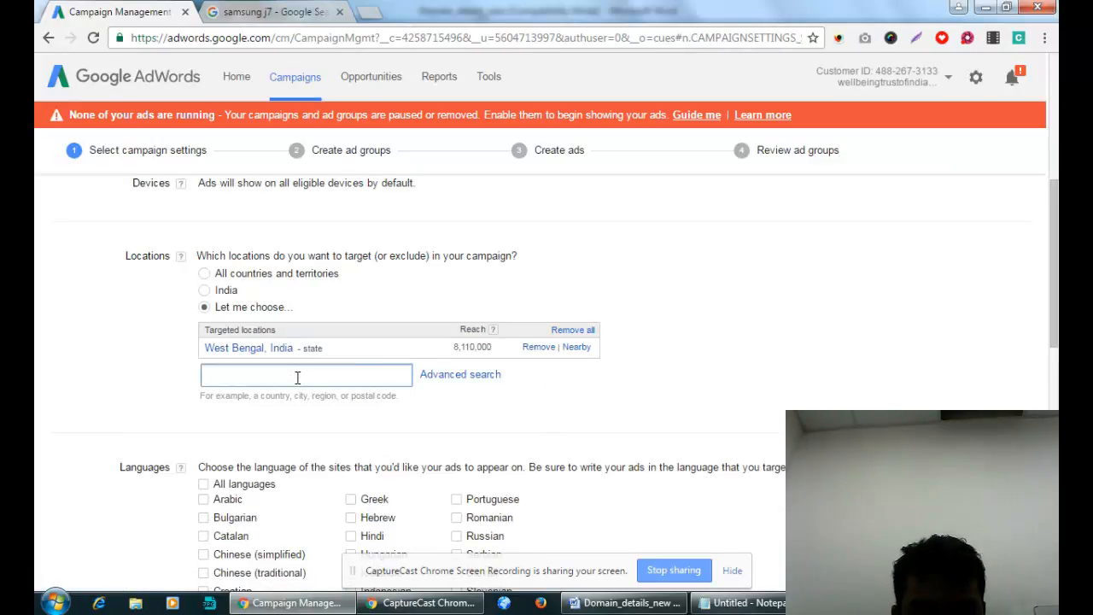
type("bihar")
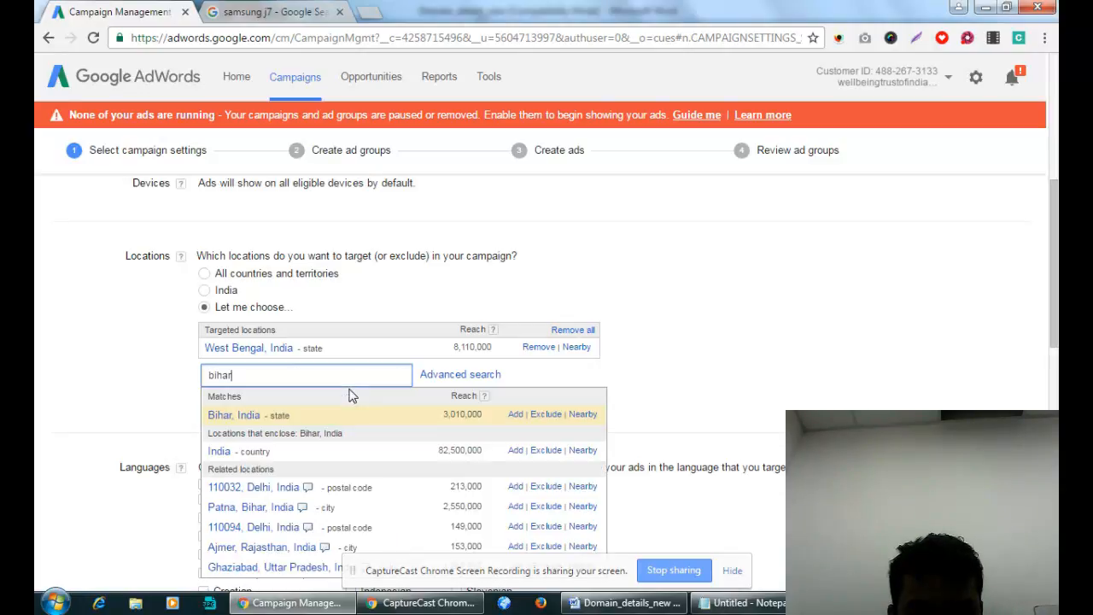
left_click(515, 414)
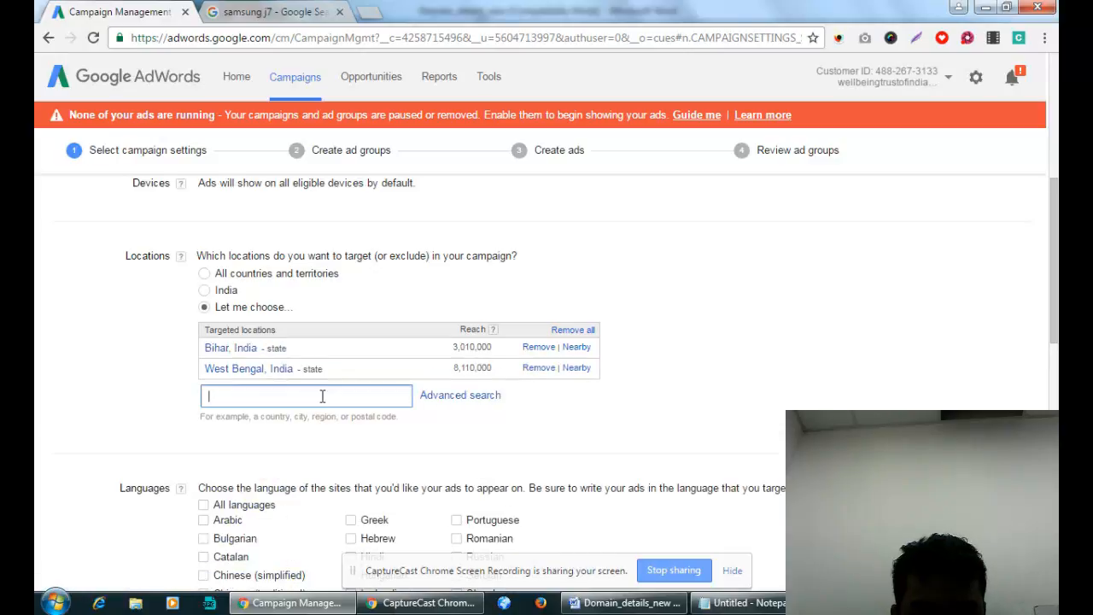
Add Odisha, Assam and Jharkhand to the targeted locations.
type("orrisha")
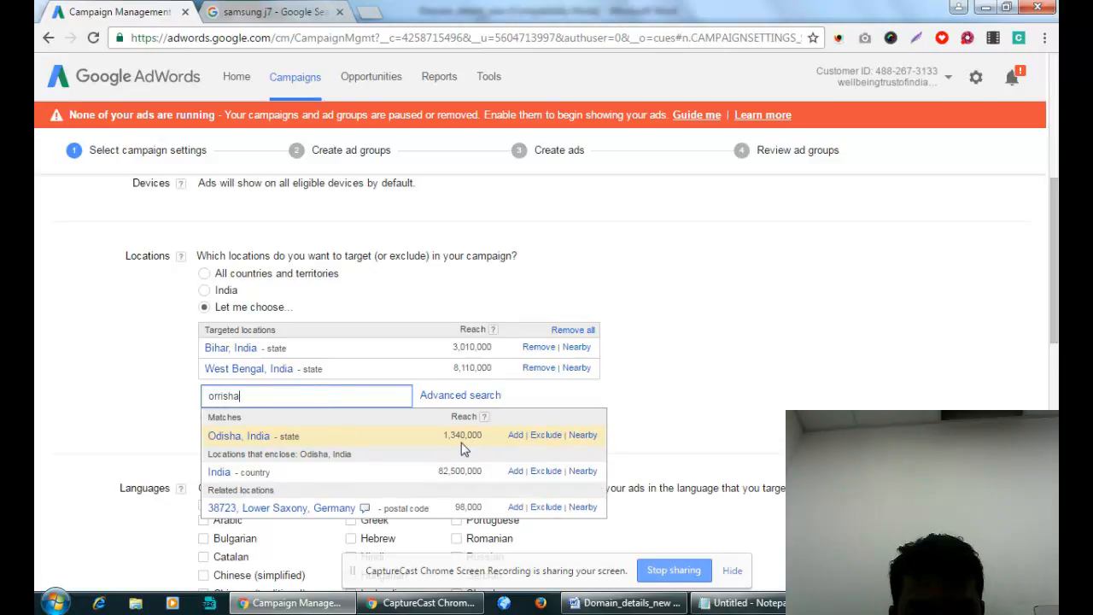
left_click(515, 436)
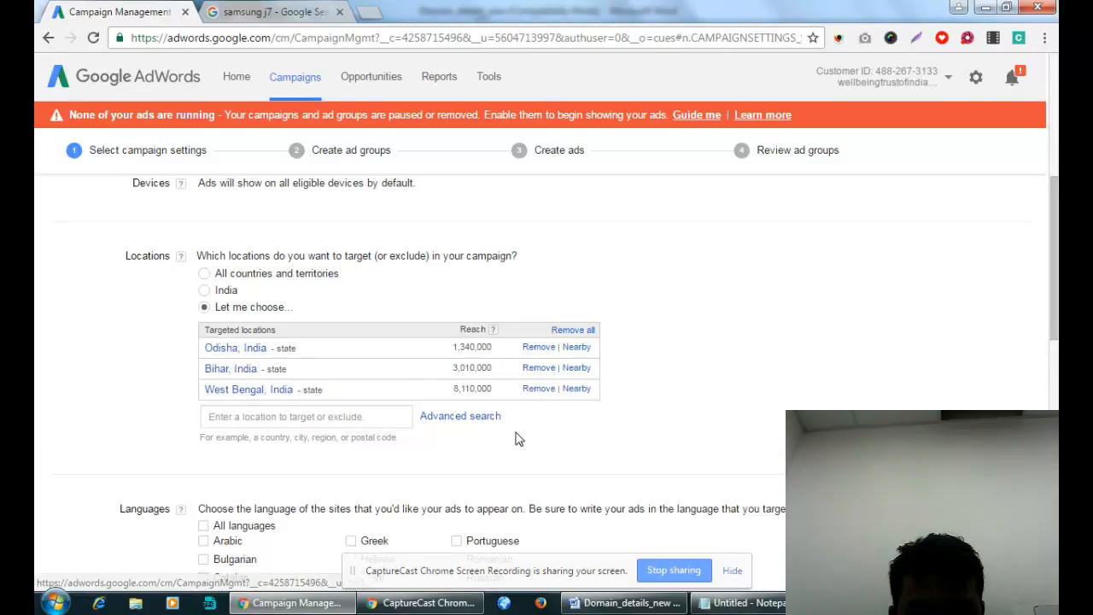
left_click(333, 416)
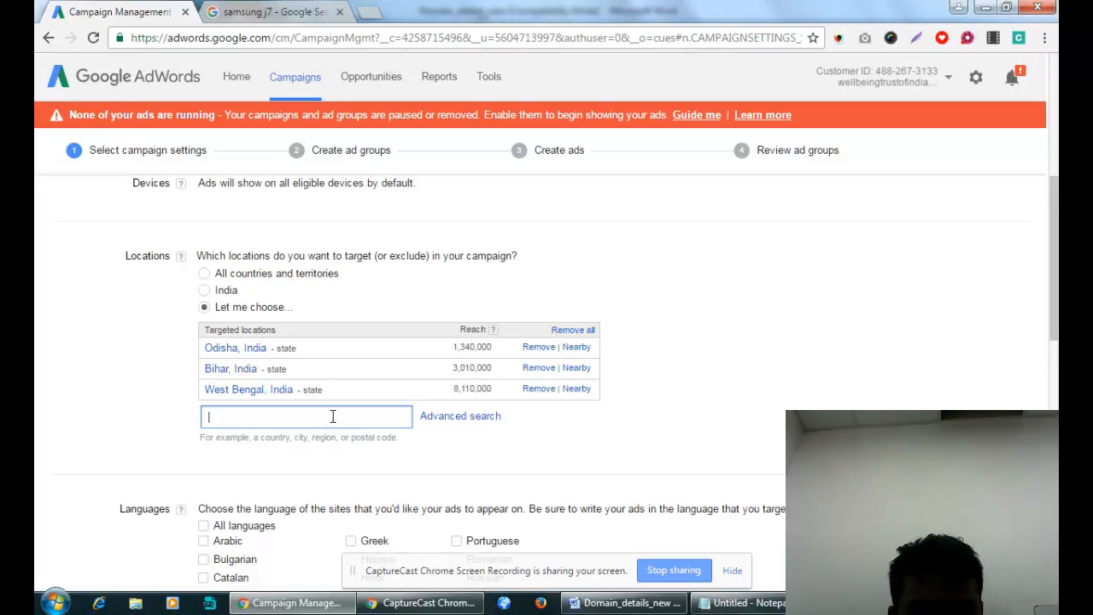
type("assa")
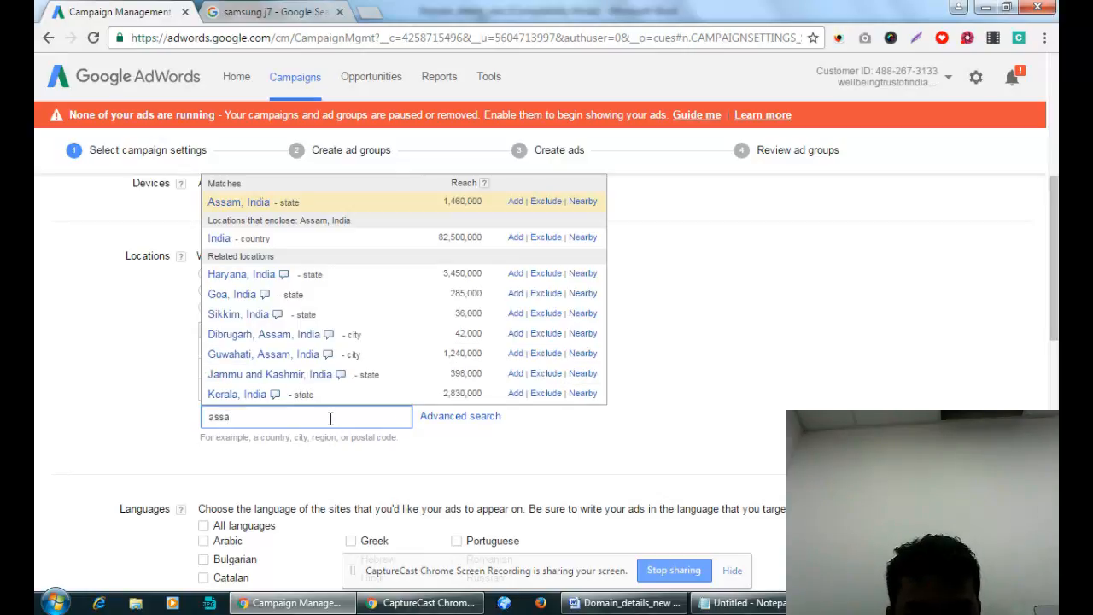
left_click(516, 201)
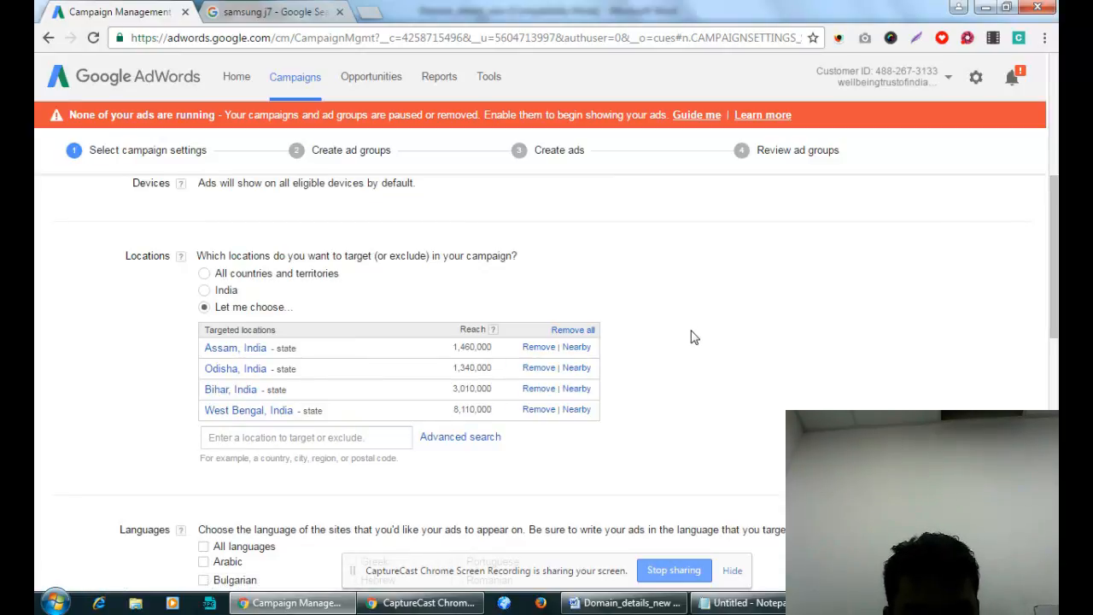
left_click(312, 442)
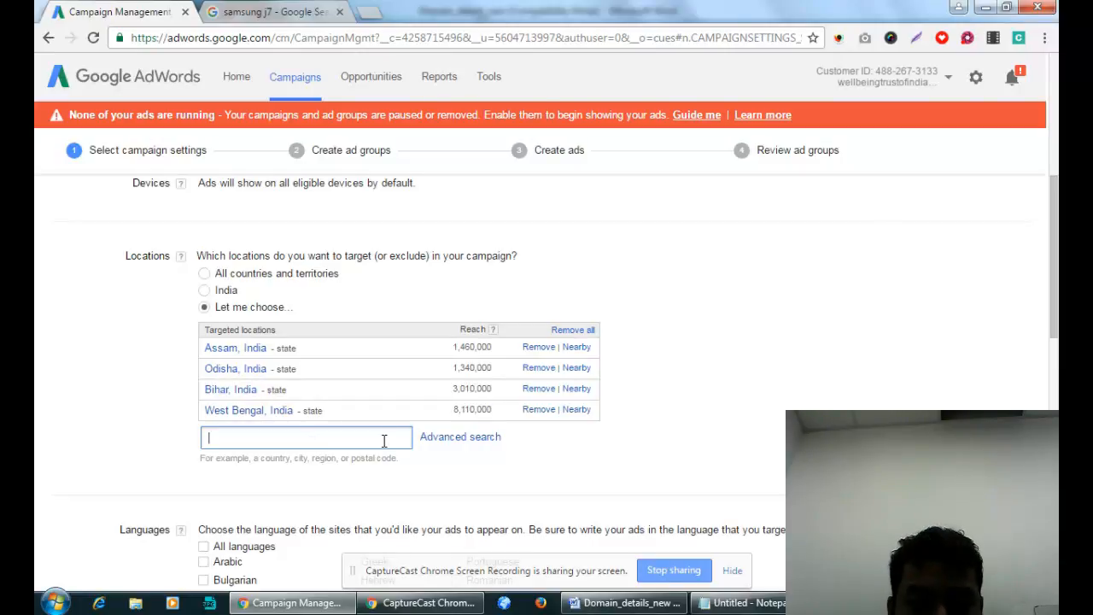
type("jhar")
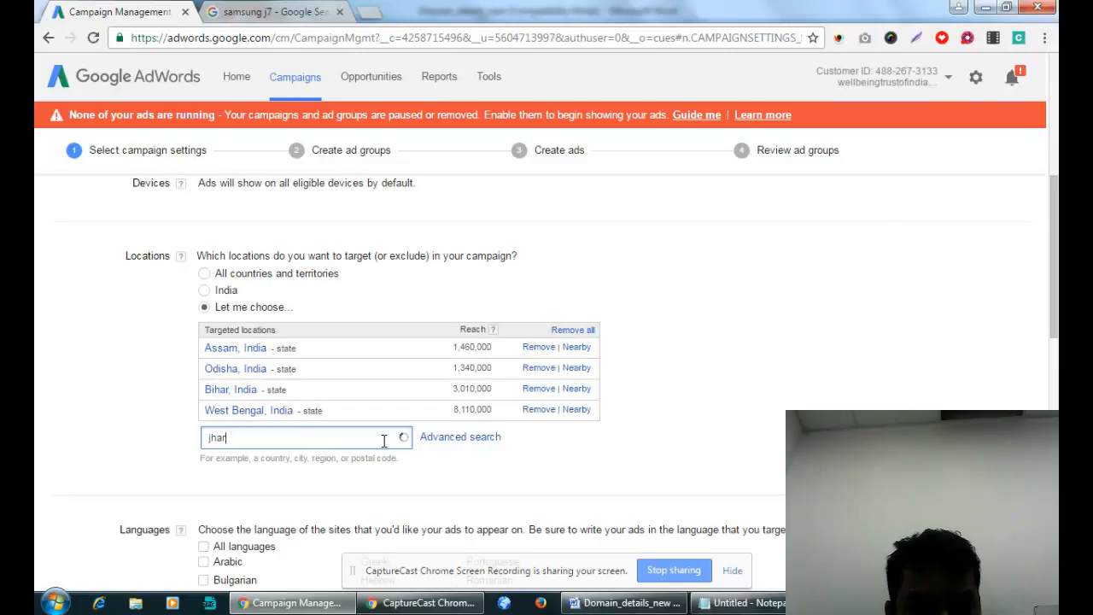
type("kh")
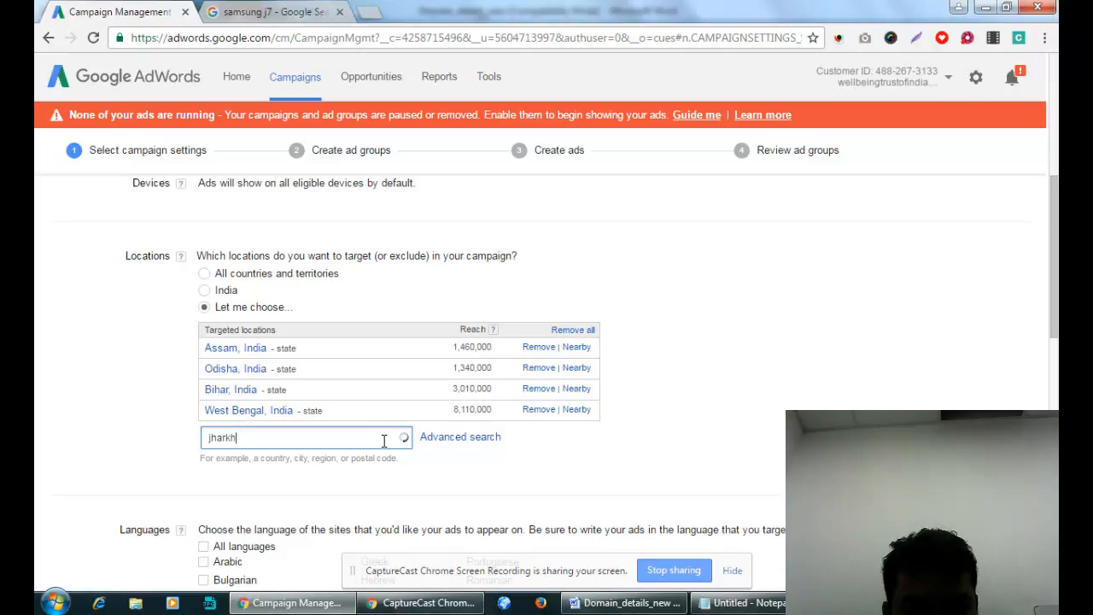
type("and")
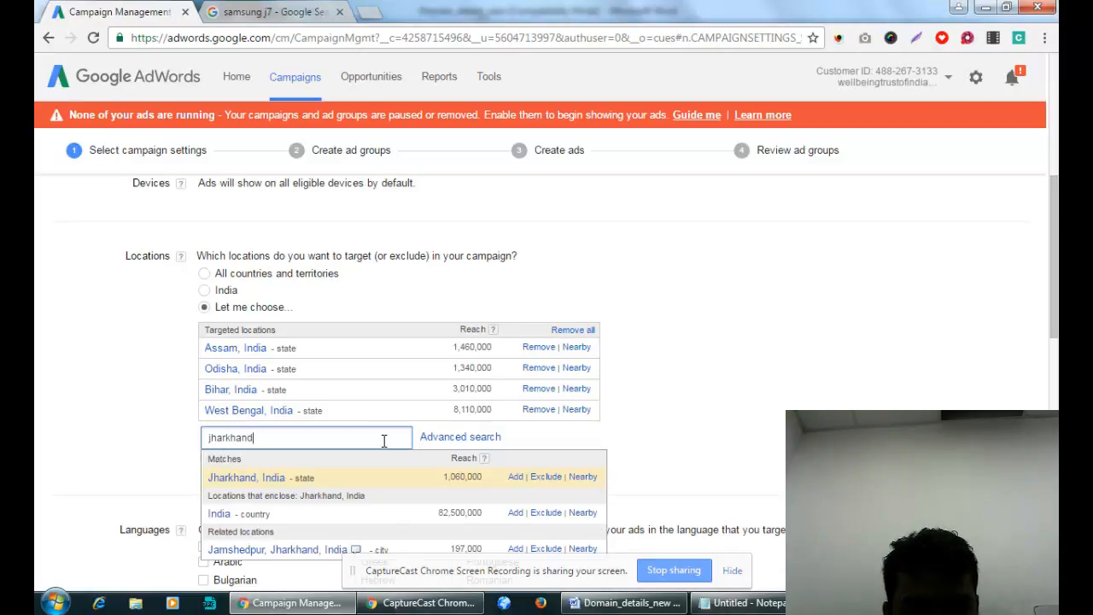
left_click(516, 477)
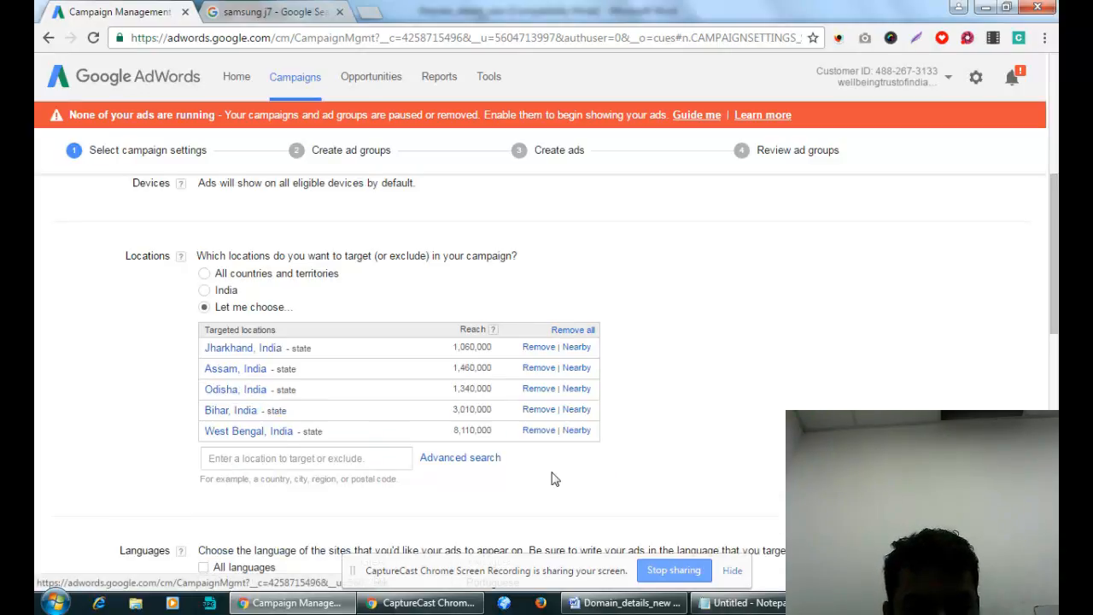
Add Hindi next to English, then switch language targeting to All languages.
scroll(811, 405, "down", 2)
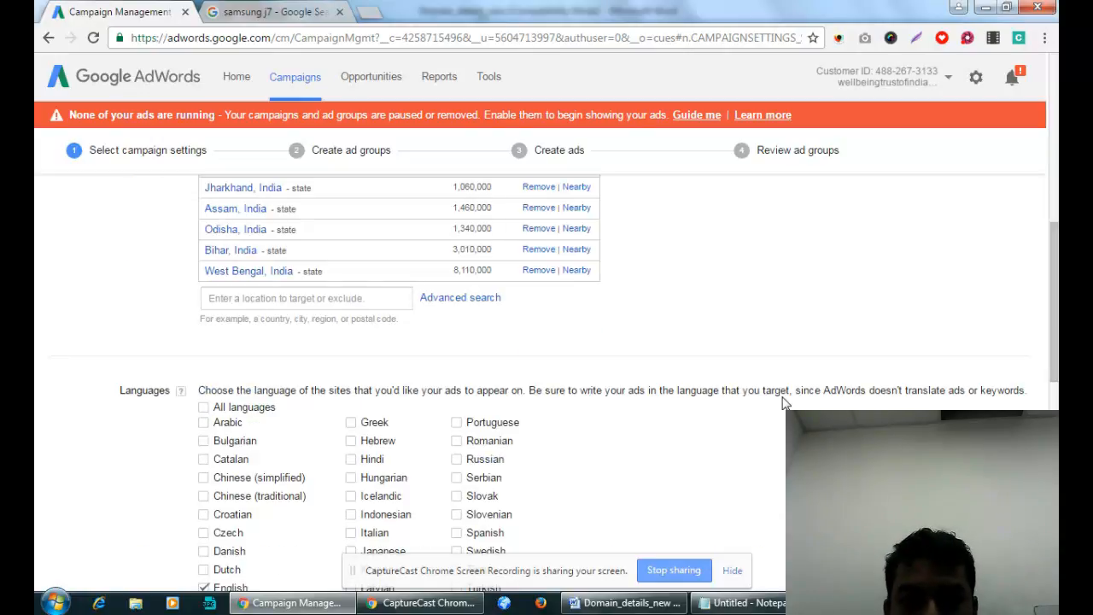
scroll(786, 403, "up", 2)
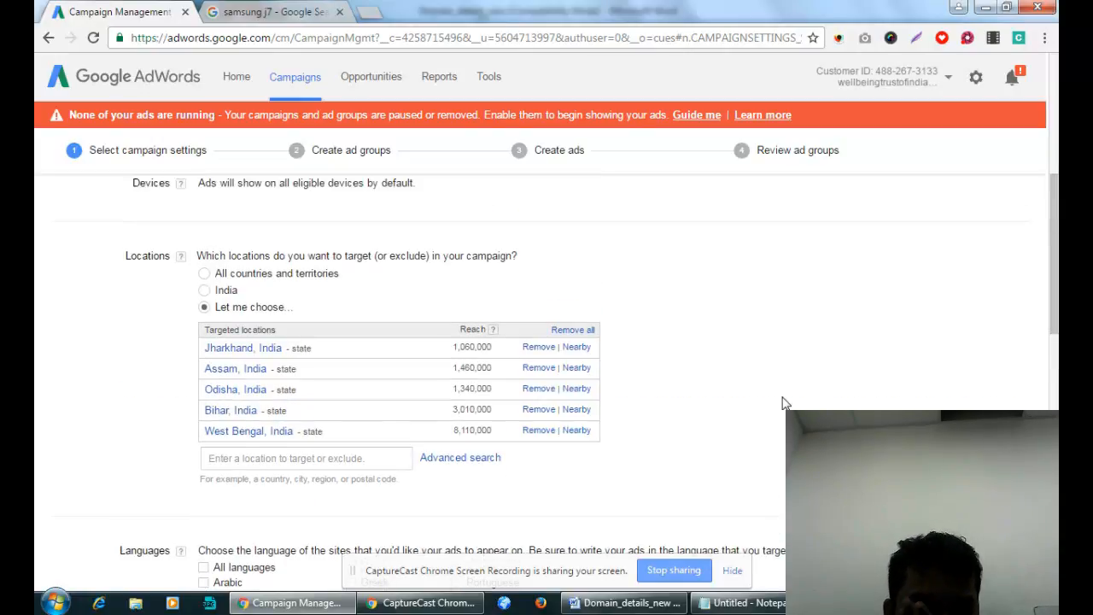
scroll(786, 404, "down", 1)
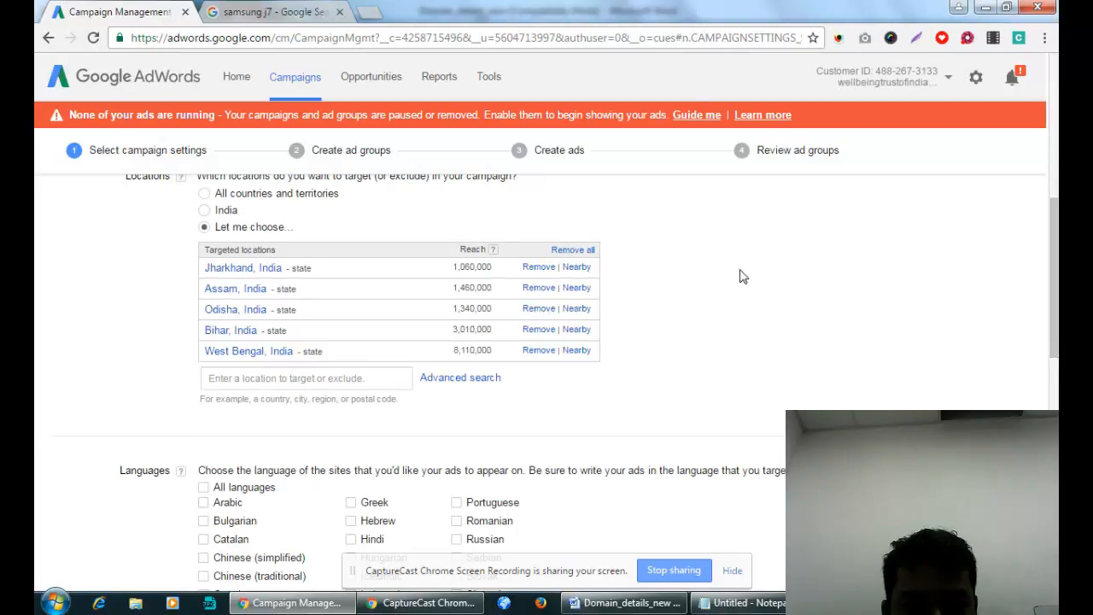
scroll(708, 293, "down", 2)
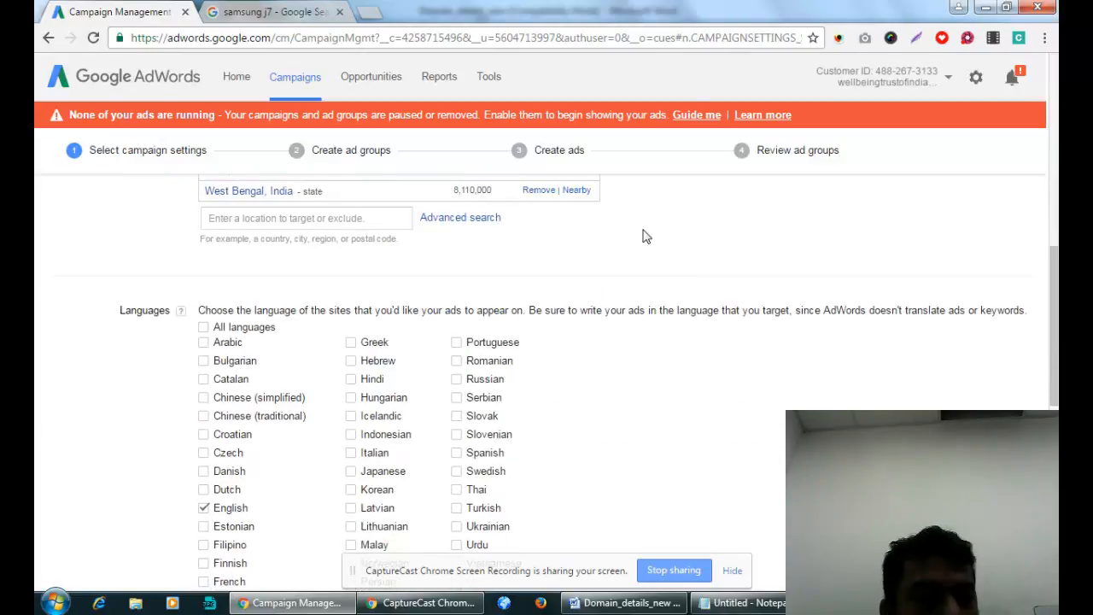
scroll(632, 243, "up", 2)
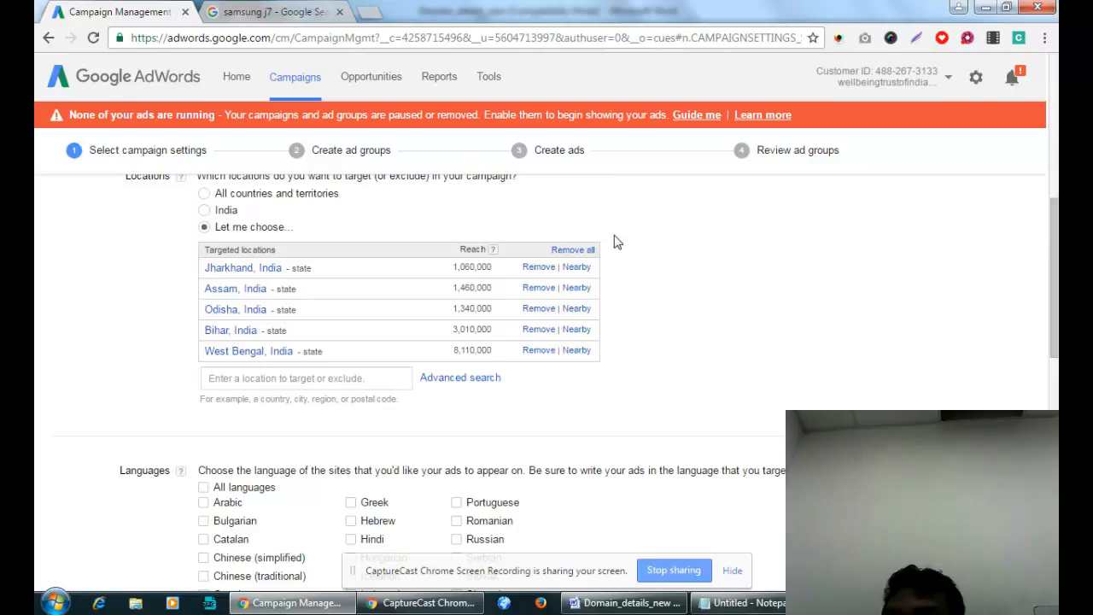
scroll(710, 295, "down", 2)
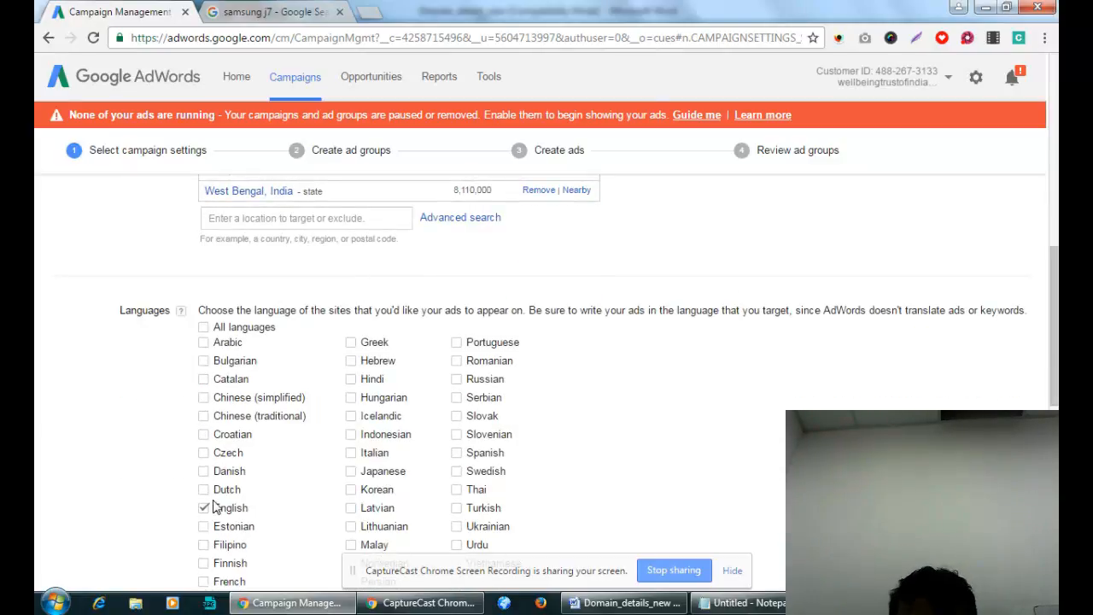
left_click(352, 379)
scroll(266, 416, "down", 2)
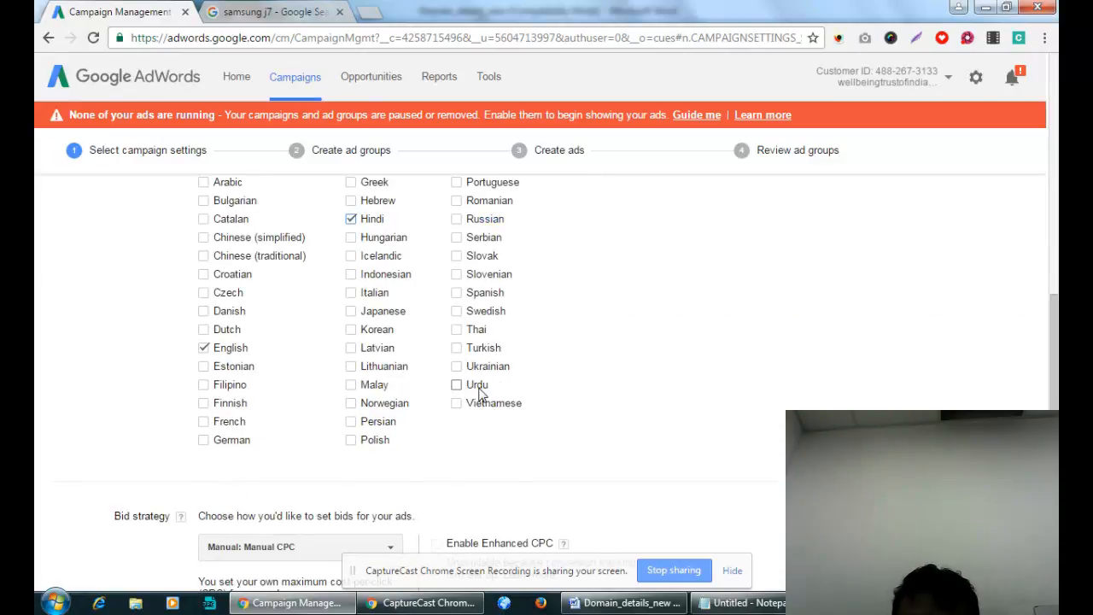
scroll(625, 361, "up", 1)
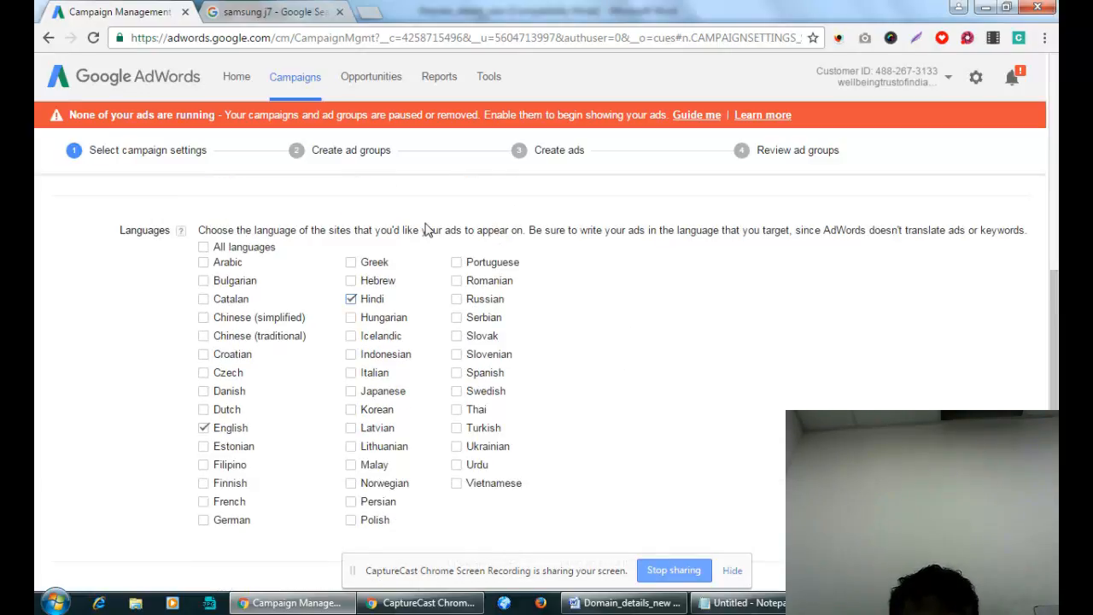
left_click(204, 247)
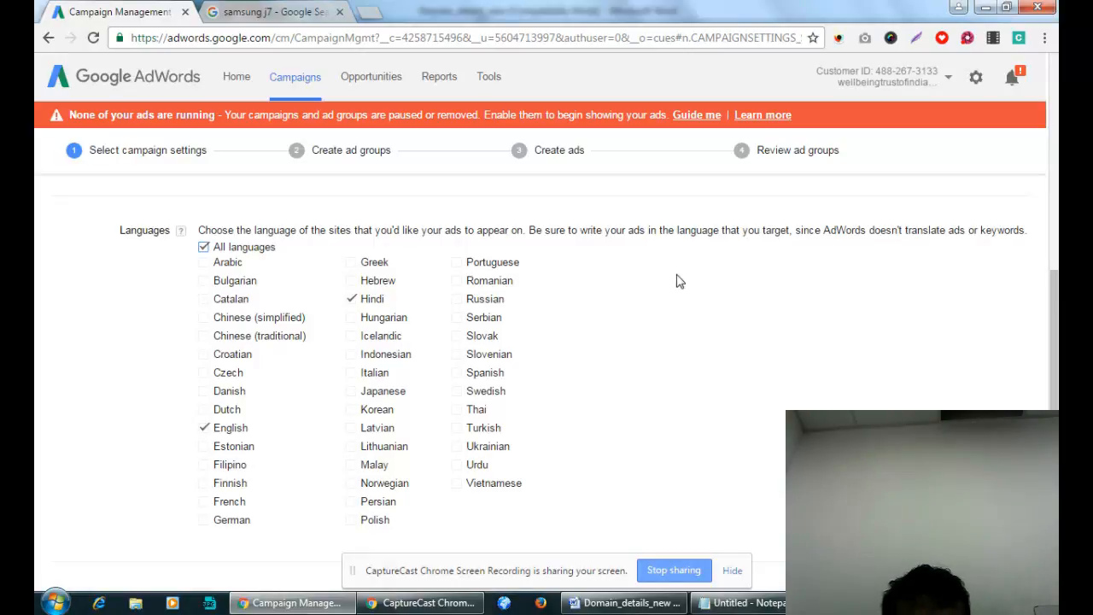
scroll(678, 281, "down", 4)
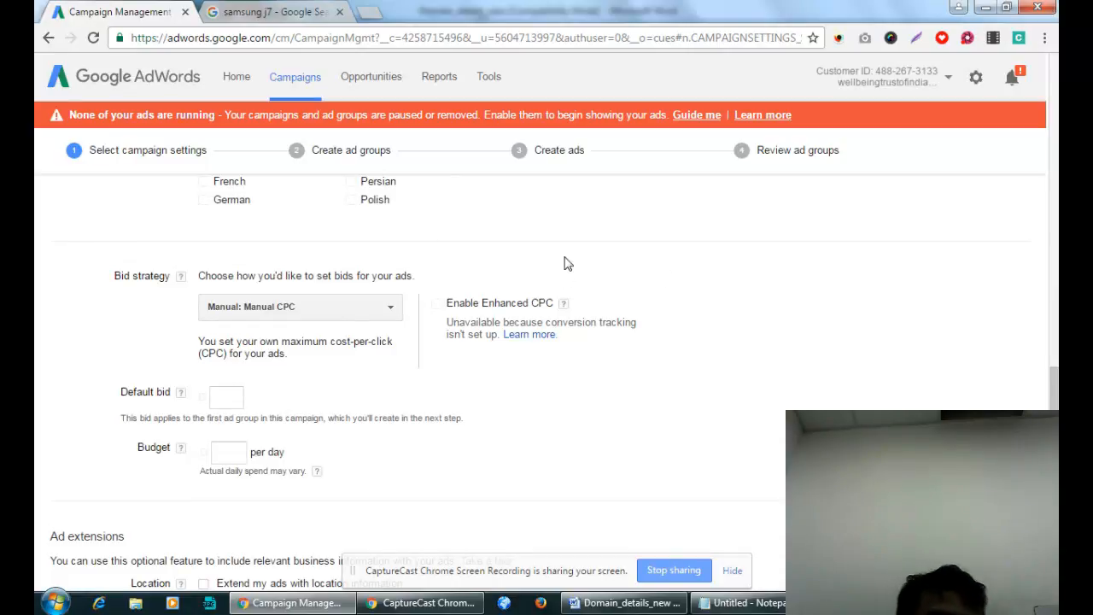
left_click(364, 316)
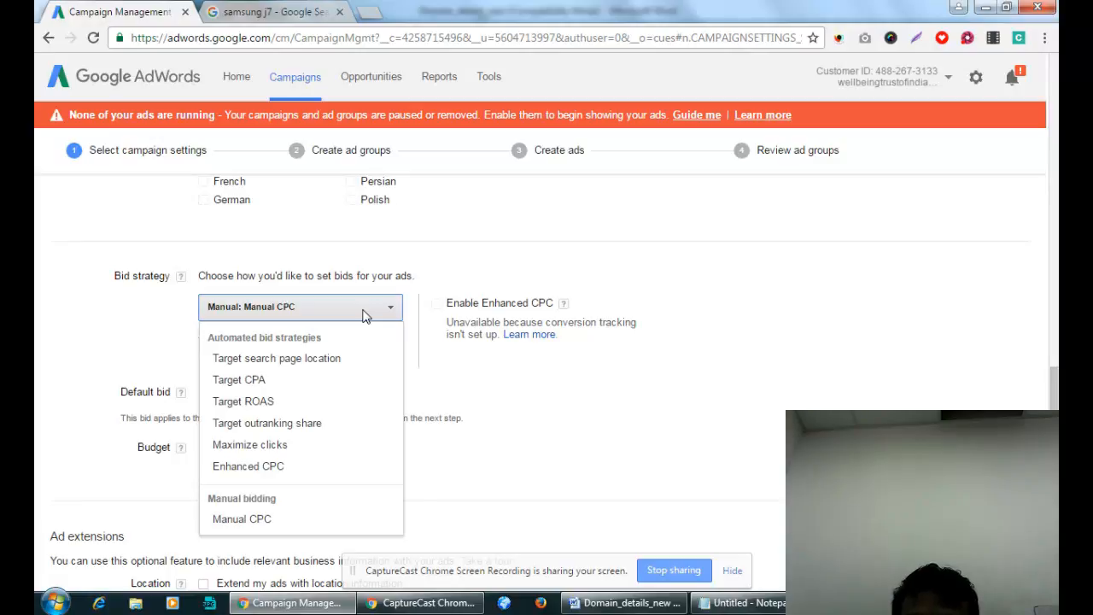
left_click_drag(131, 275, 164, 280)
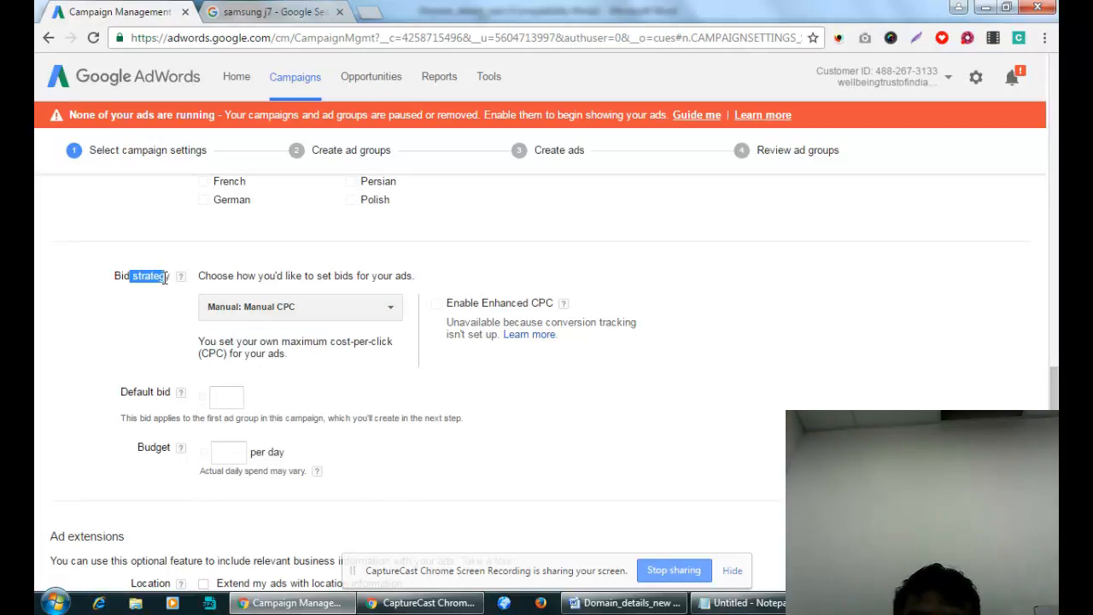
left_click(286, 311)
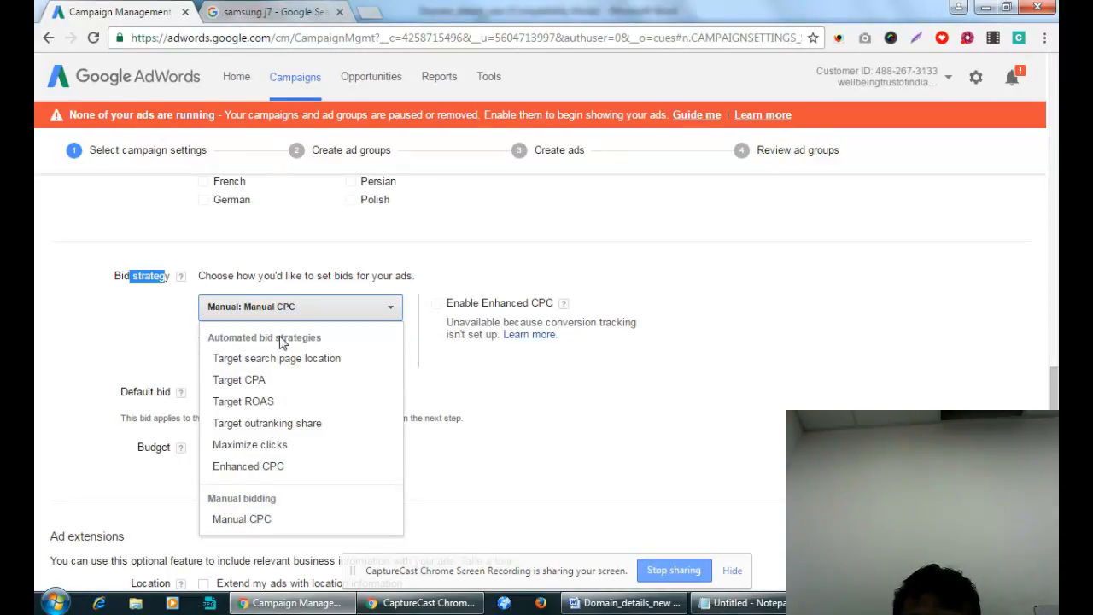
left_click(472, 350)
left_click(316, 309)
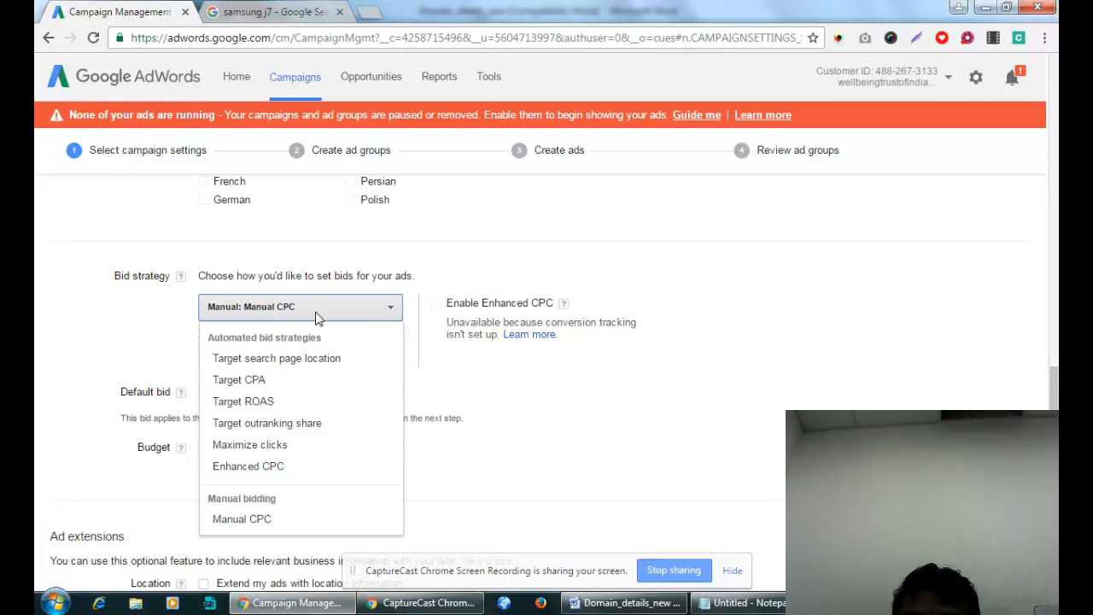
left_click(612, 393)
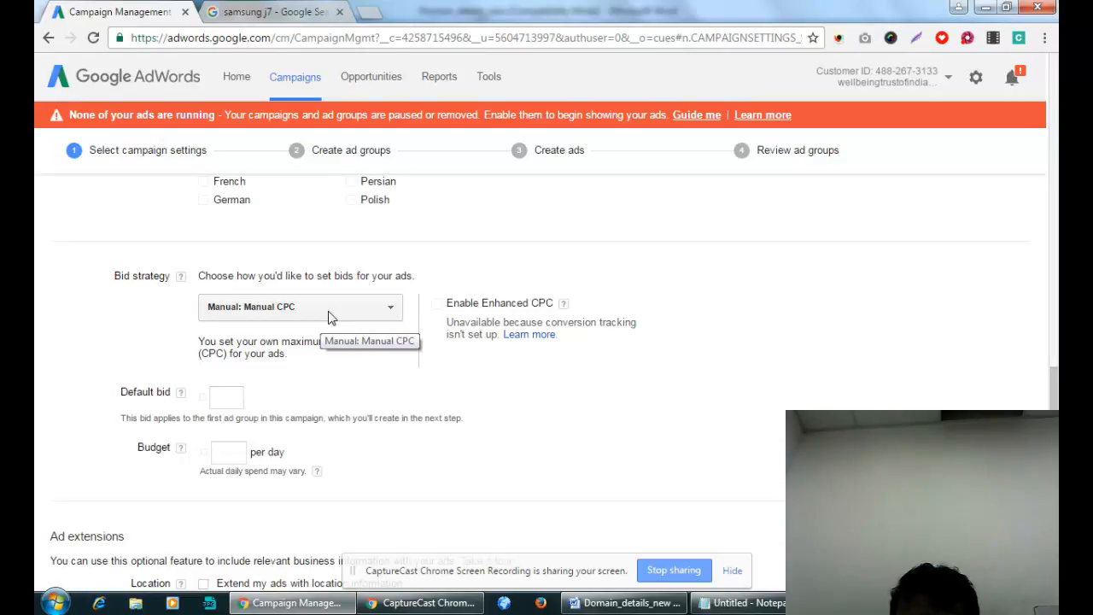
Enter a default bid of 10 and a daily budget of 100.
left_click(233, 399)
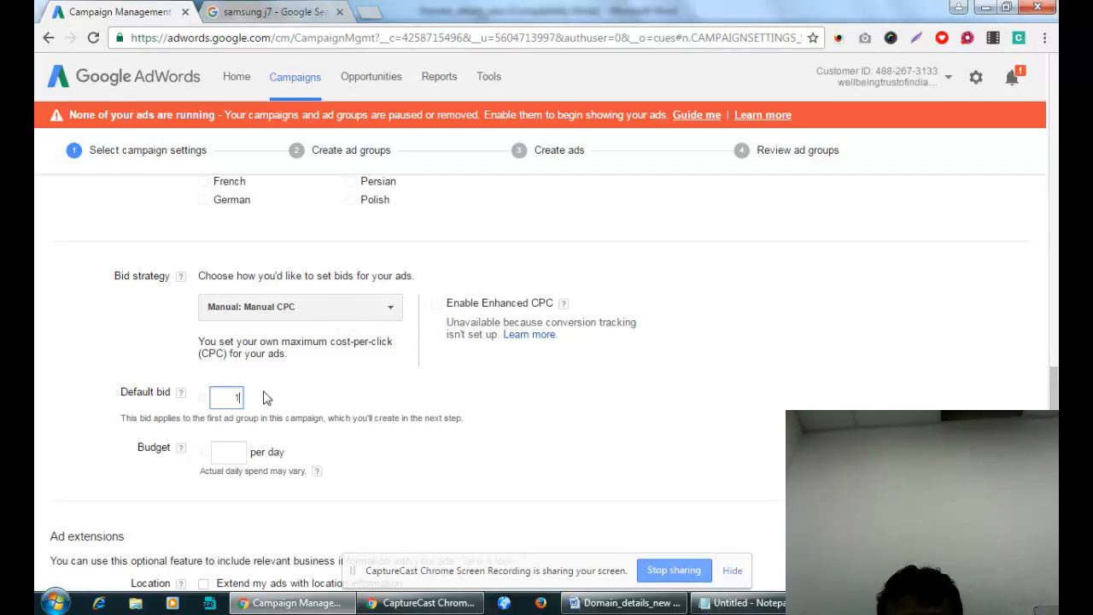
type("10")
left_click(388, 403)
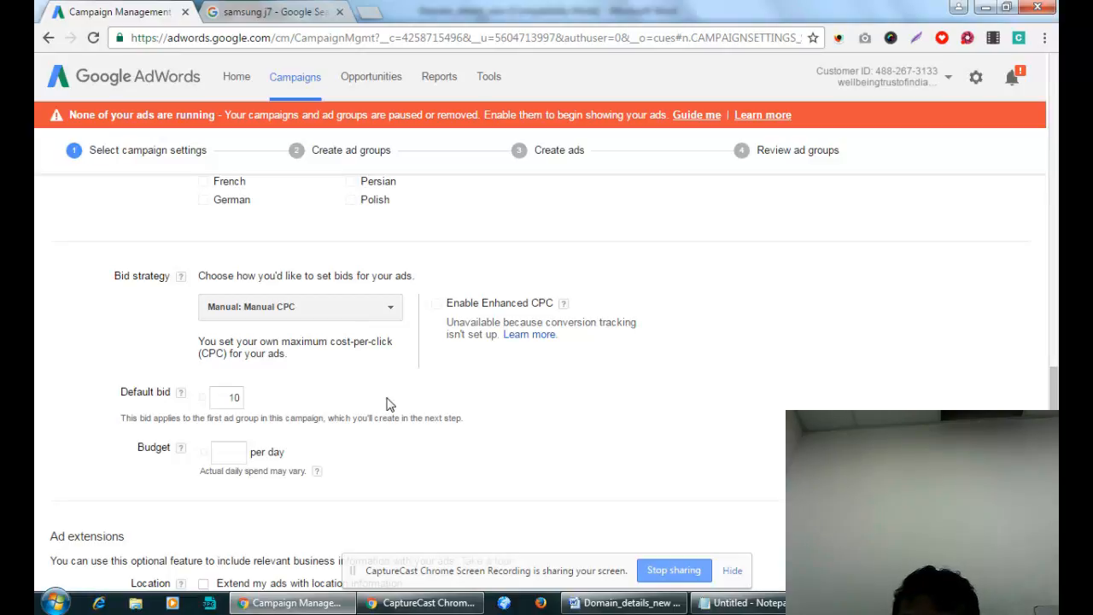
left_click(228, 454)
type("1")
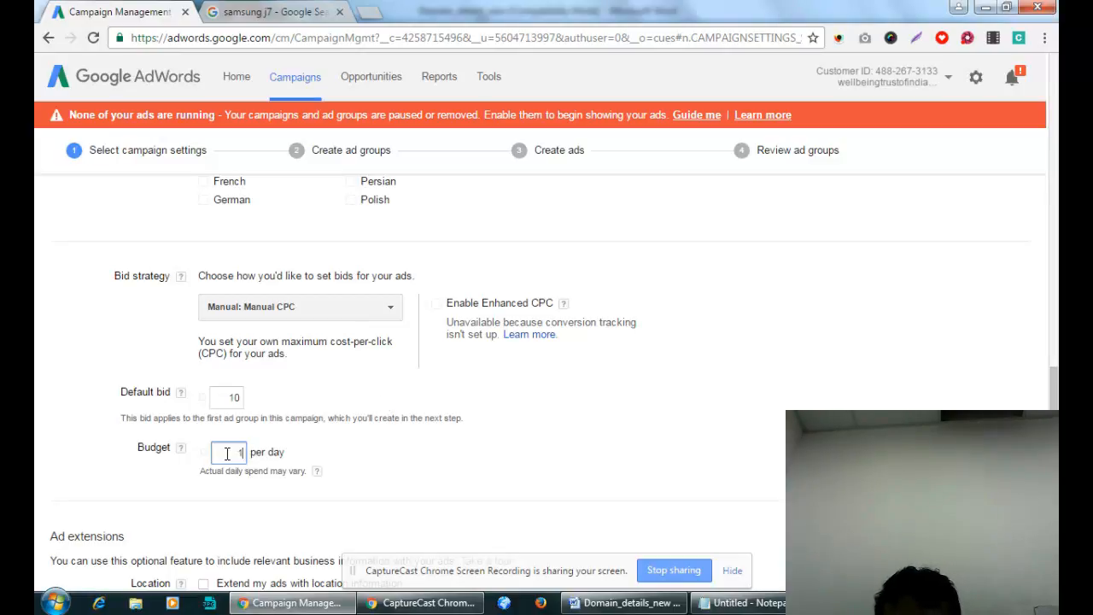
type("00")
left_click(476, 459)
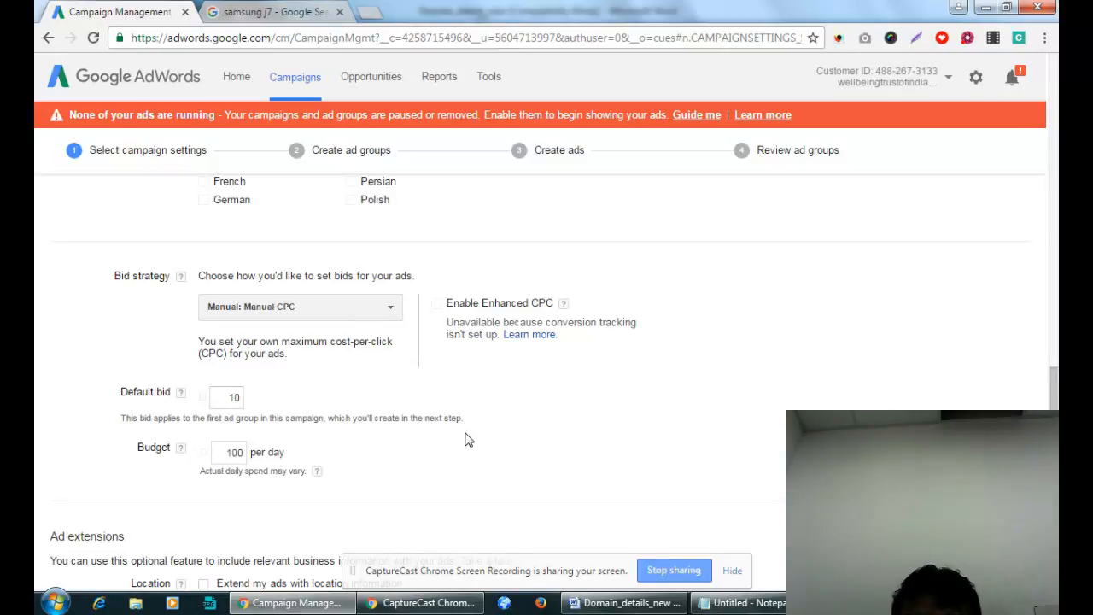
left_click(234, 397)
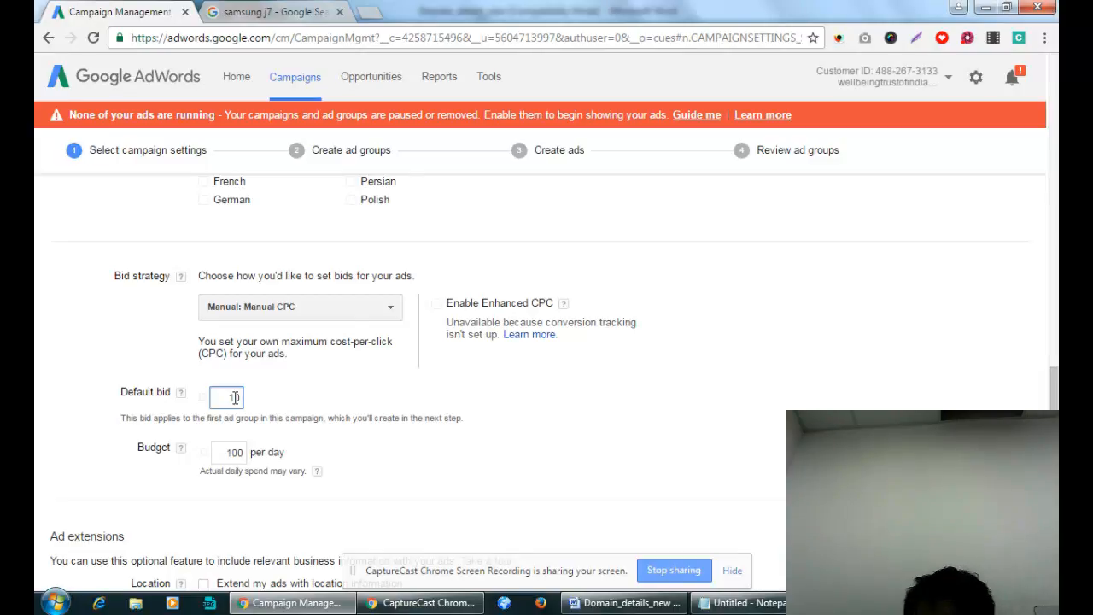
scroll(417, 456, "down", 3)
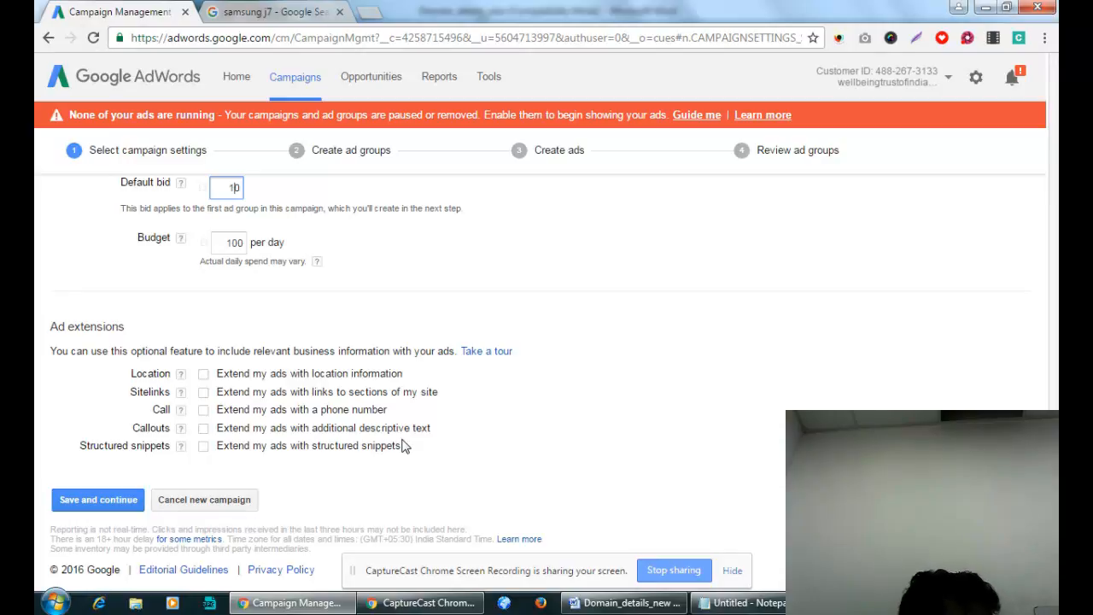
left_click(597, 234)
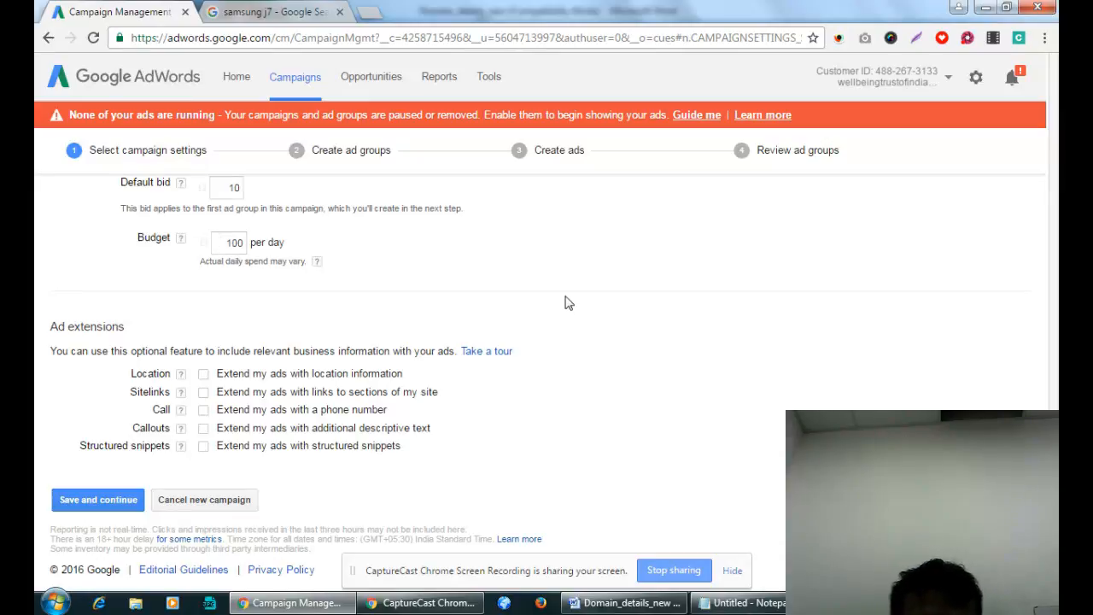
Highlight the 20% peak in the budget spend explanation.
mouse_move(315, 262)
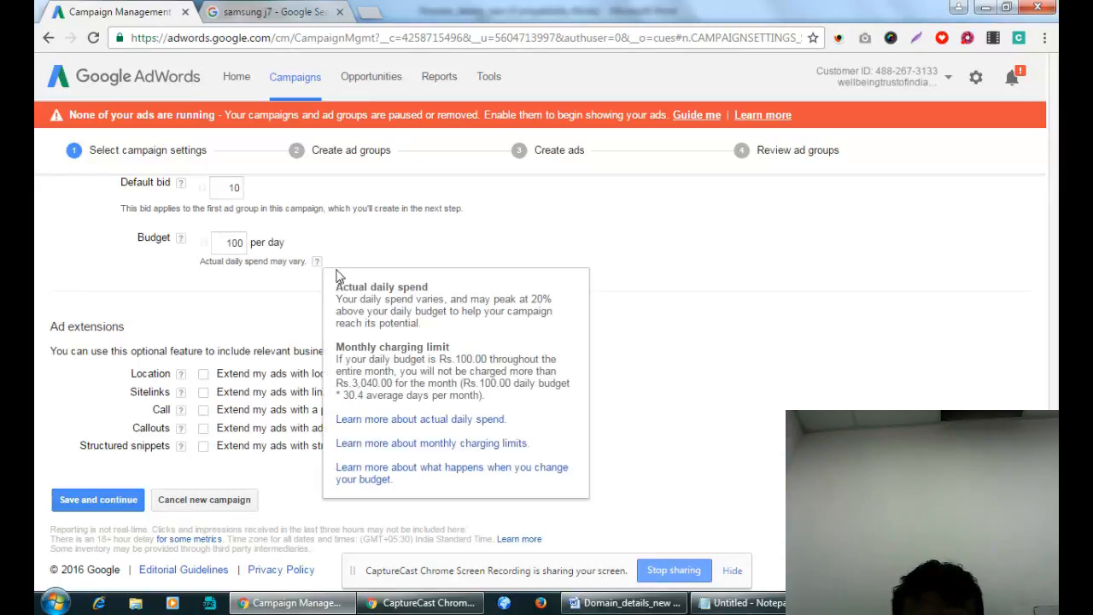
left_click_drag(530, 299, 553, 301)
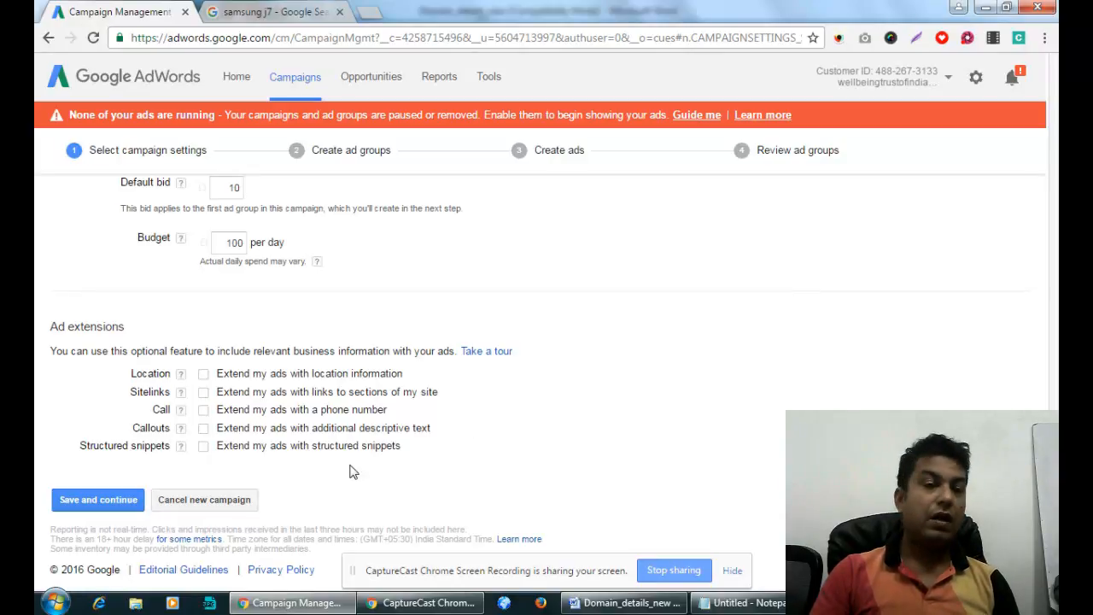
left_click(232, 246)
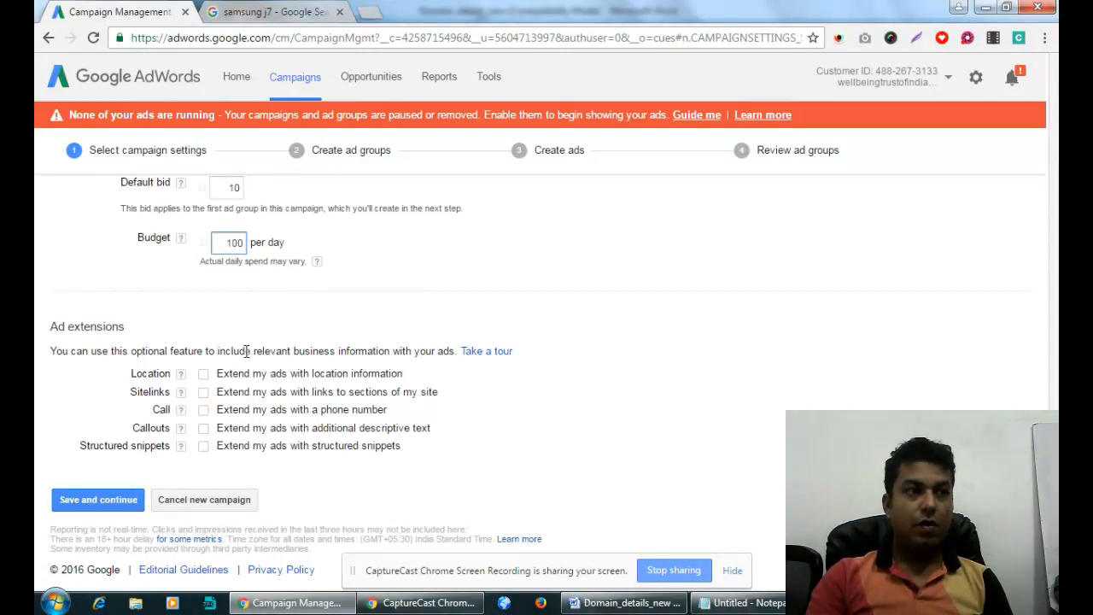
left_click_drag(246, 351, 350, 346)
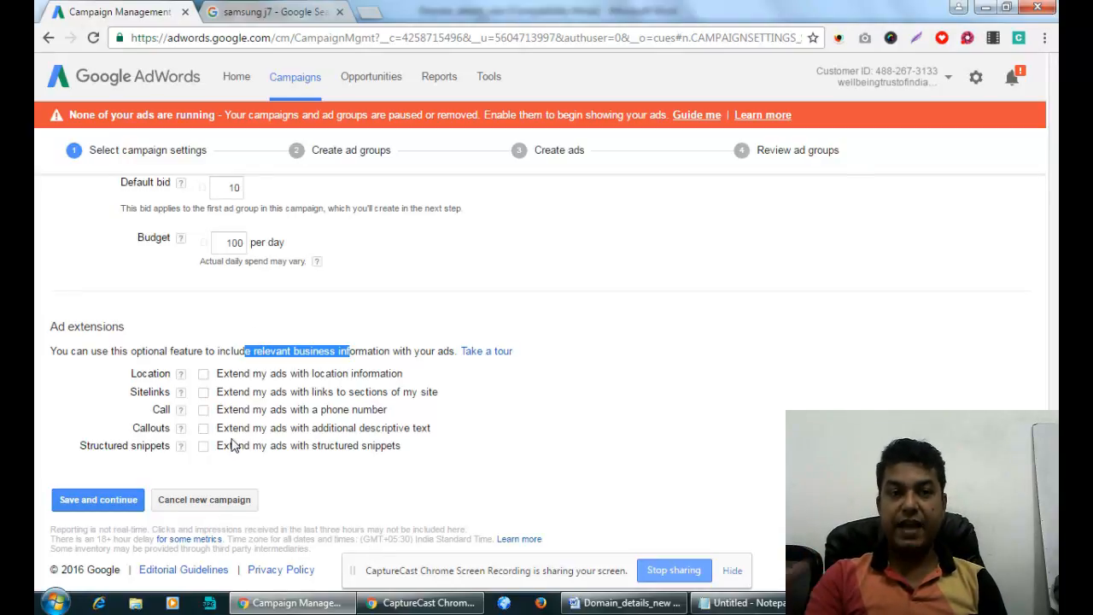
Replace the old Google query with a search for 'seo training'.
left_click(273, 13)
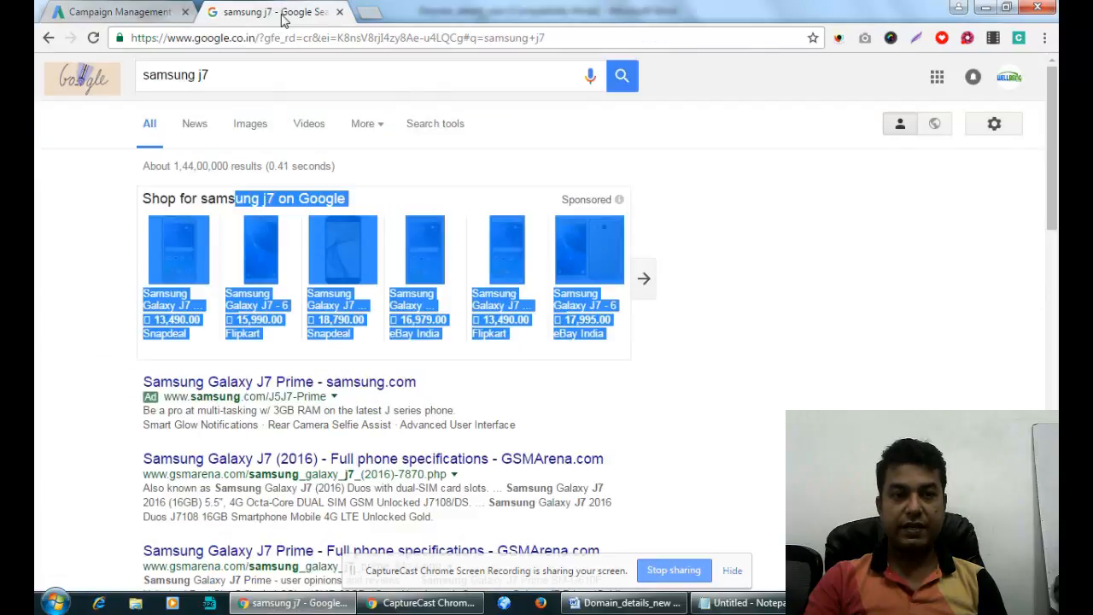
left_click(263, 75)
type("se")
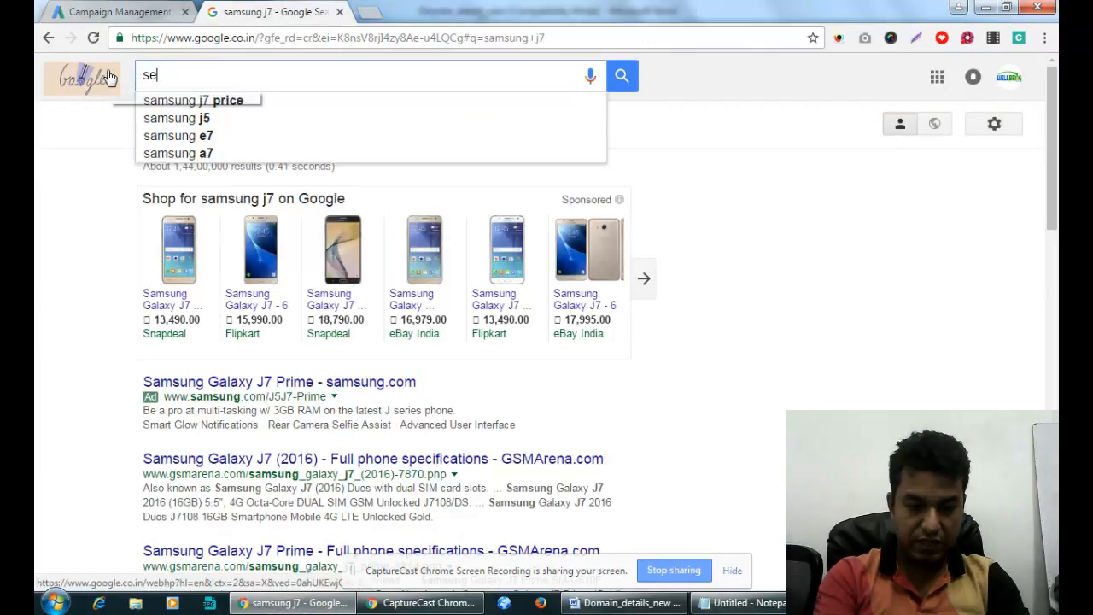
type("o train")
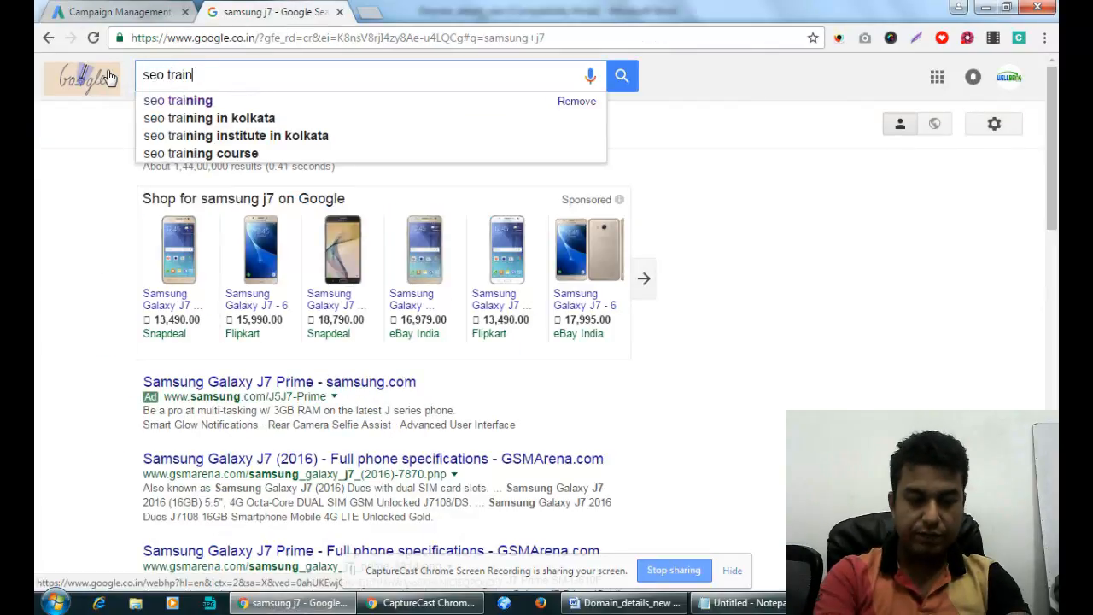
type("ing")
key("Return")
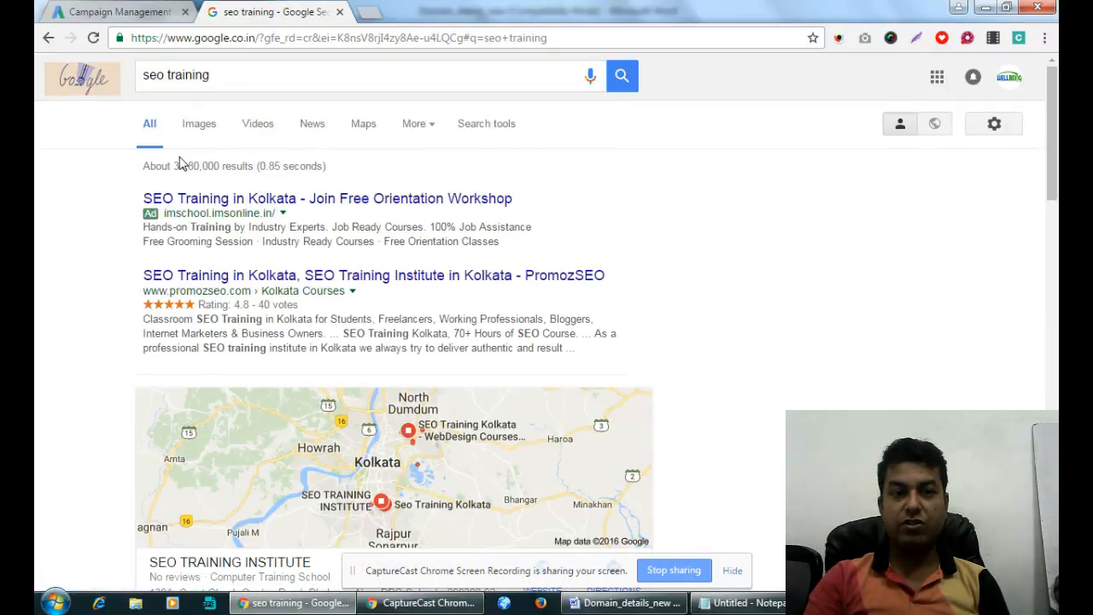
Highlight the AdWords ad's title, URL and sitelinks, then return to the AdWords tab.
scroll(188, 239, "down", 5)
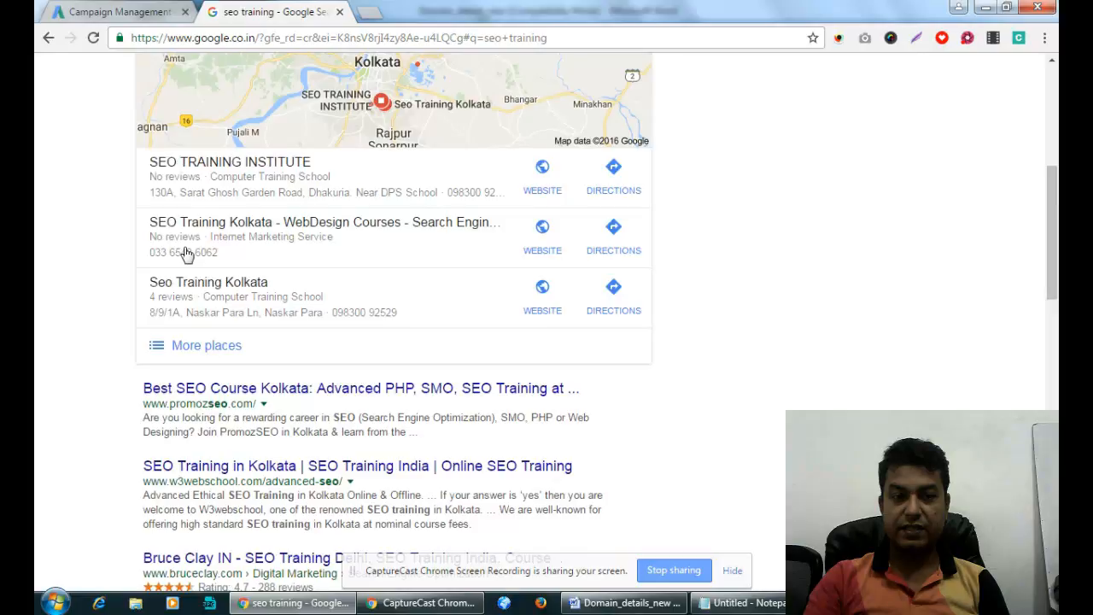
scroll(186, 254, "up", 5)
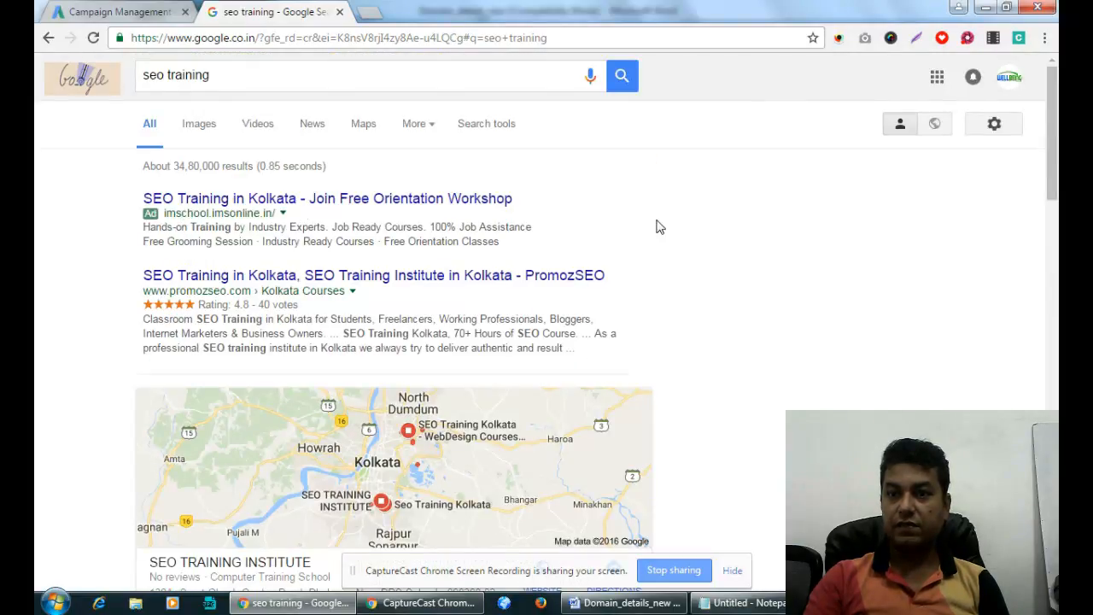
left_click_drag(1053, 152, 1053, 491)
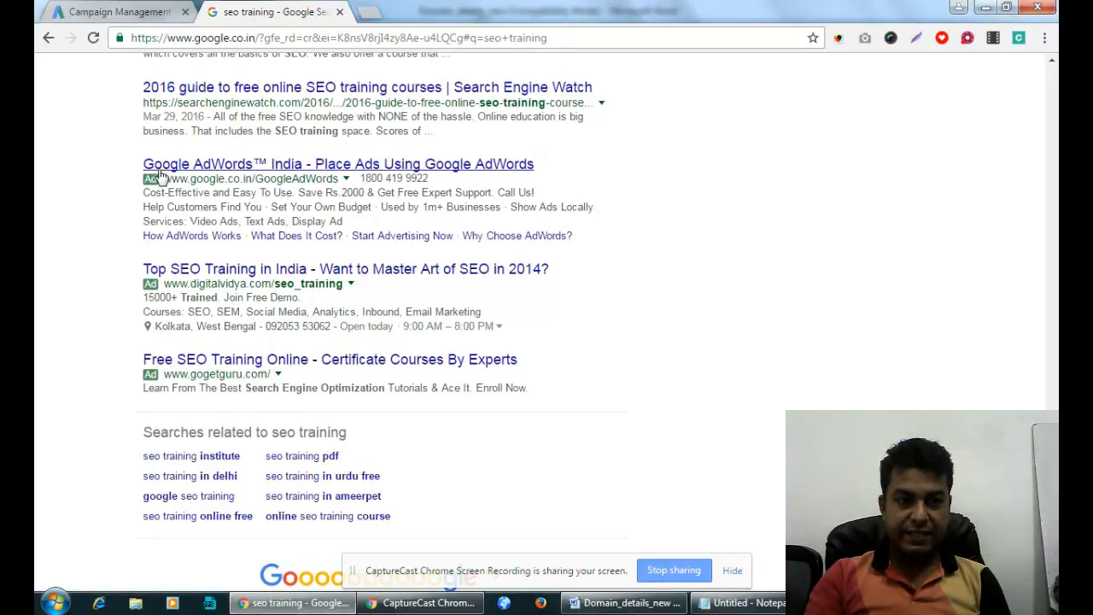
left_click_drag(142, 163, 568, 192)
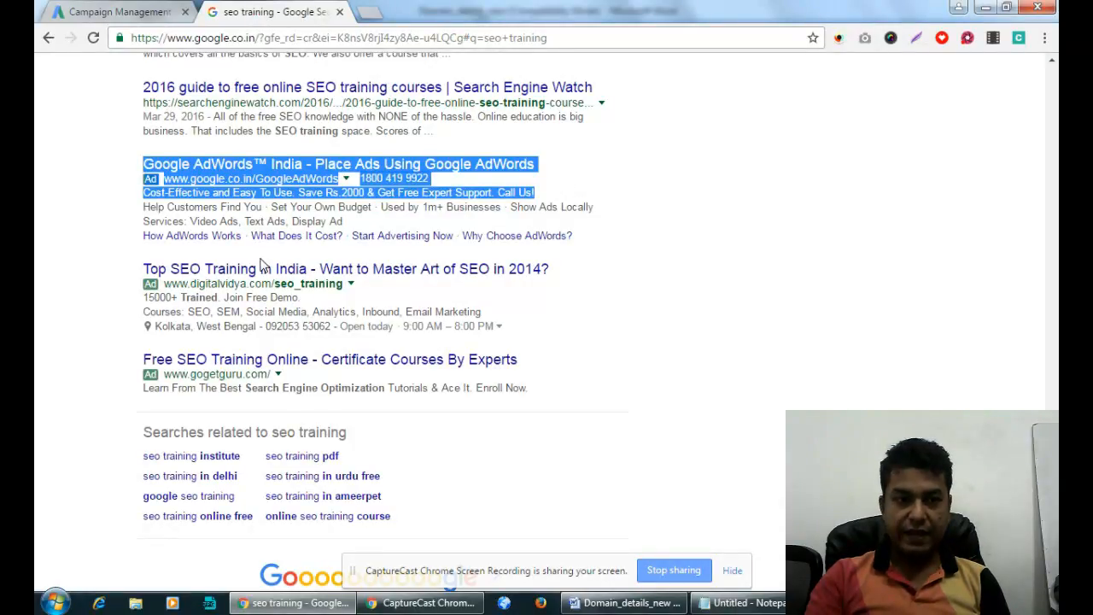
left_click_drag(145, 205, 628, 224)
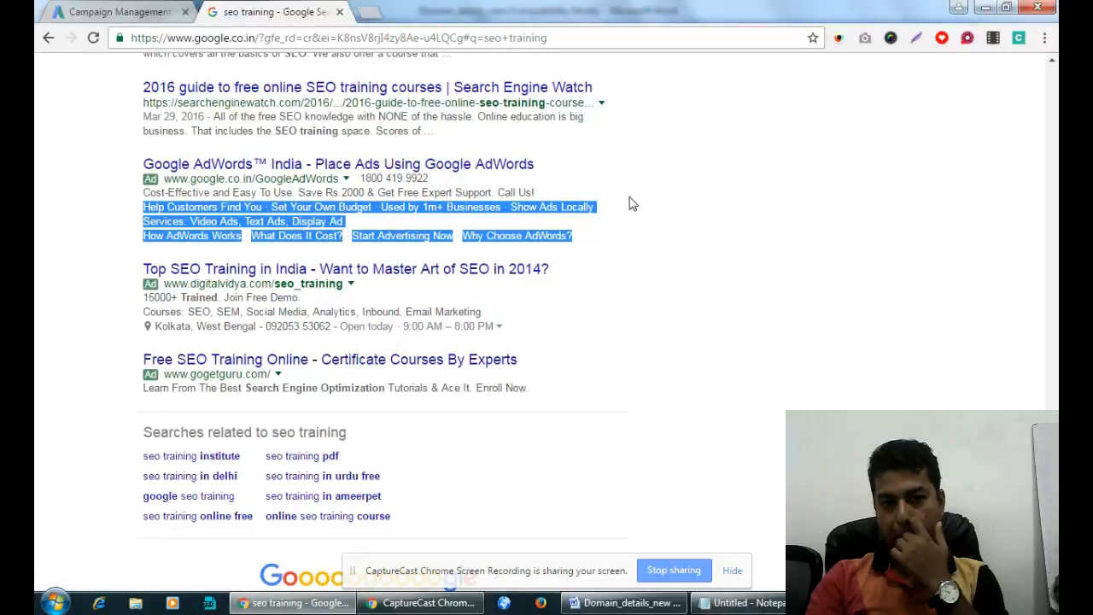
left_click(631, 204)
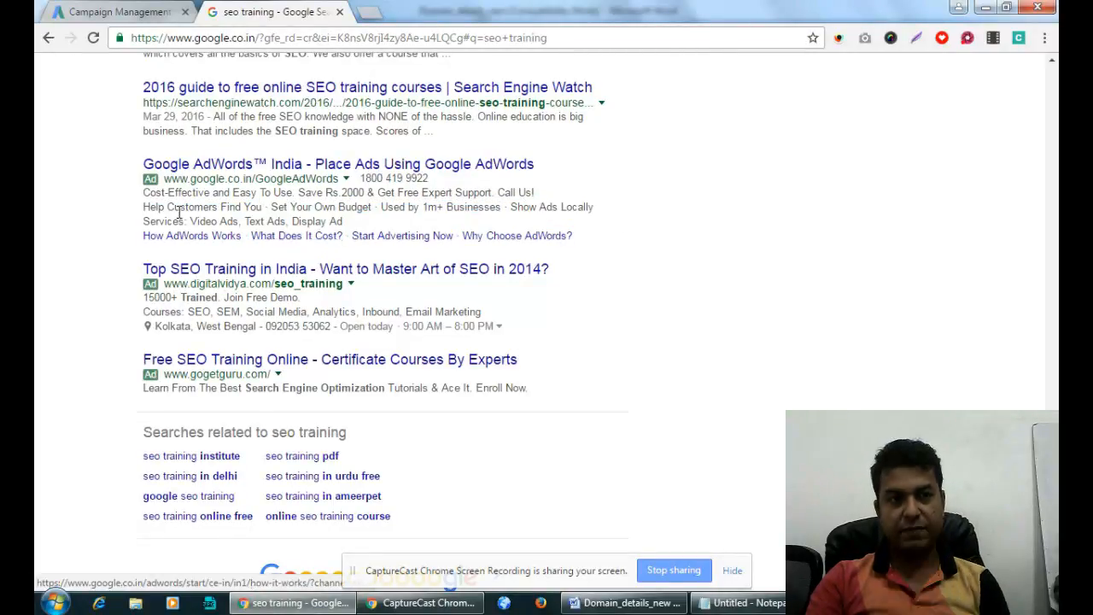
left_click(119, 12)
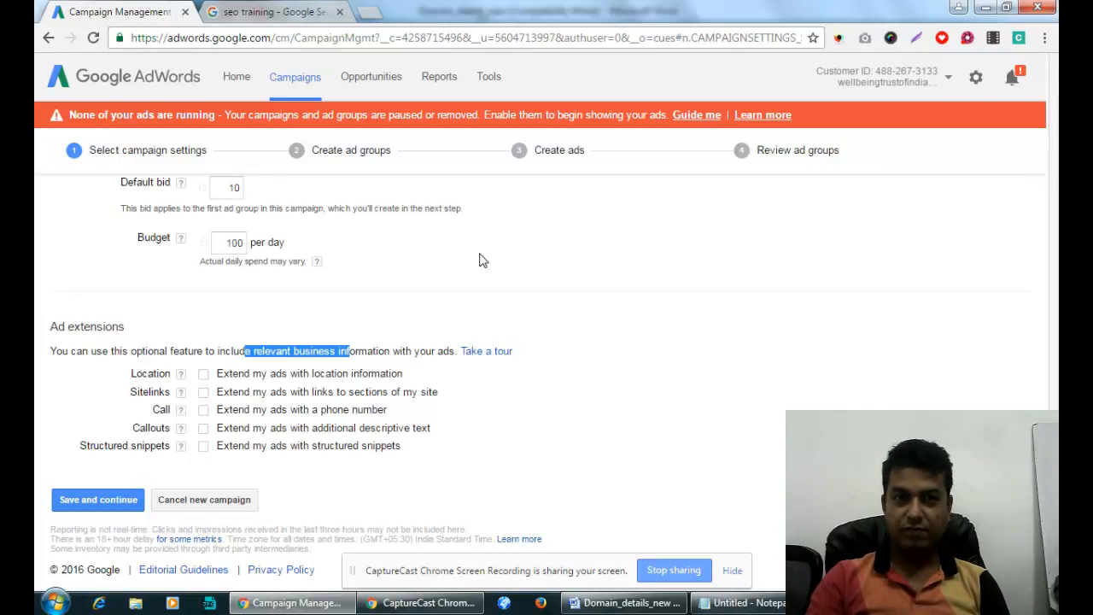
Turn on sitelinks, then highlight the example ad's location, course list and sitelink row.
left_click(203, 394)
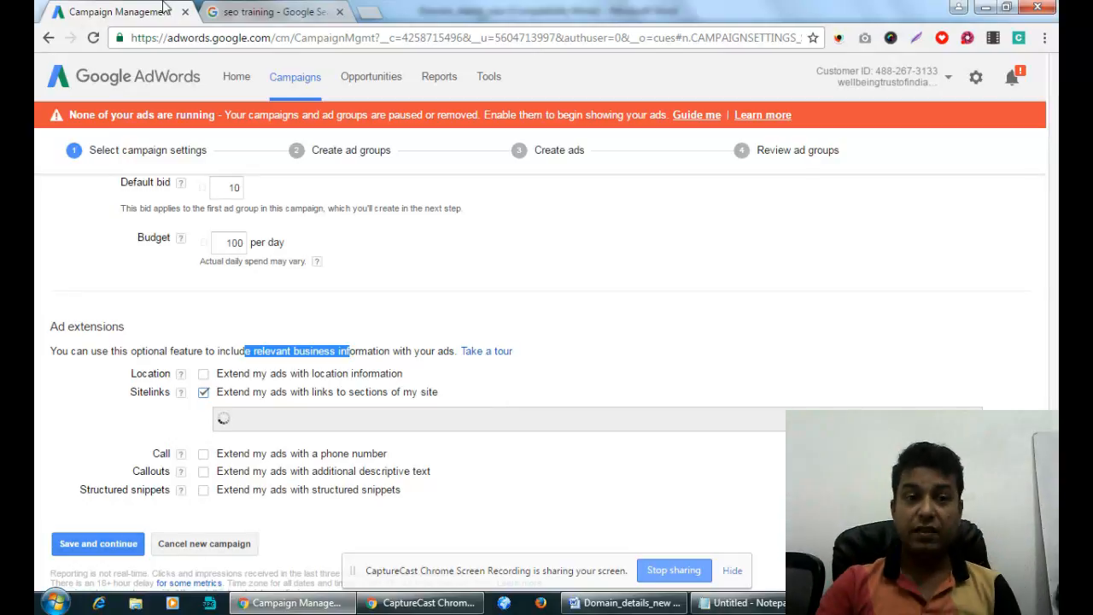
left_click(224, 12)
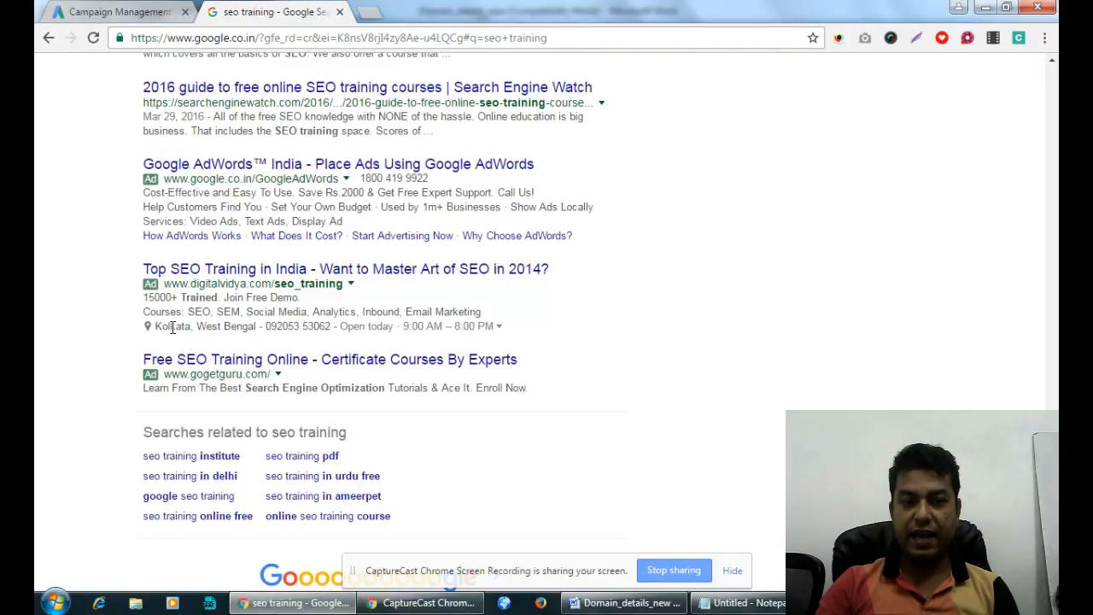
mouse_move(189, 329)
left_mouse_down()
mouse_move(291, 328)
mouse_move(182, 330)
mouse_move(195, 332)
left_mouse_up()
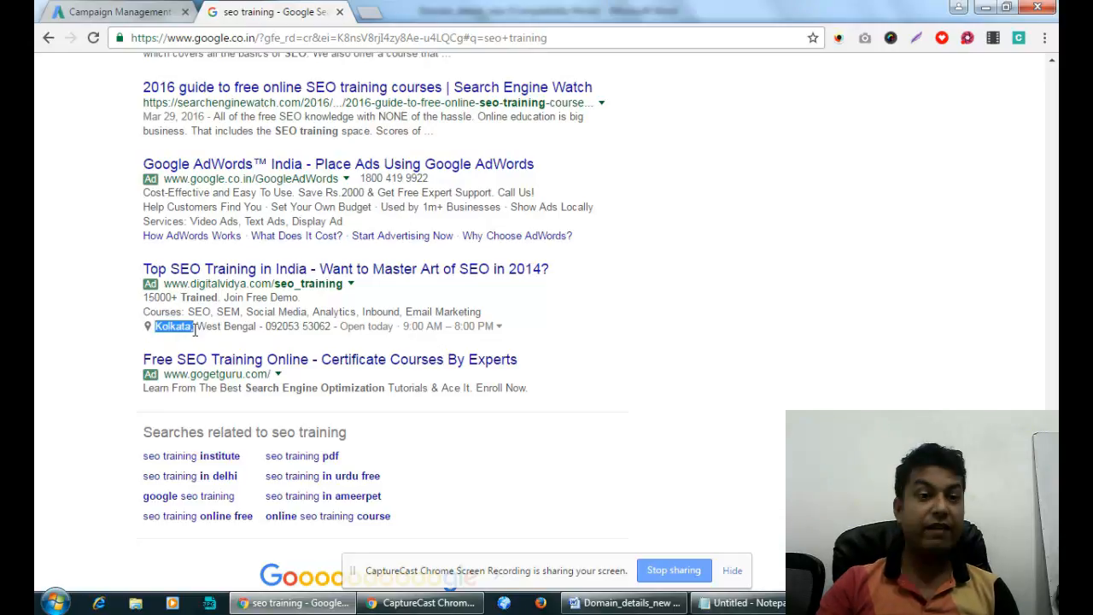
left_click(273, 316)
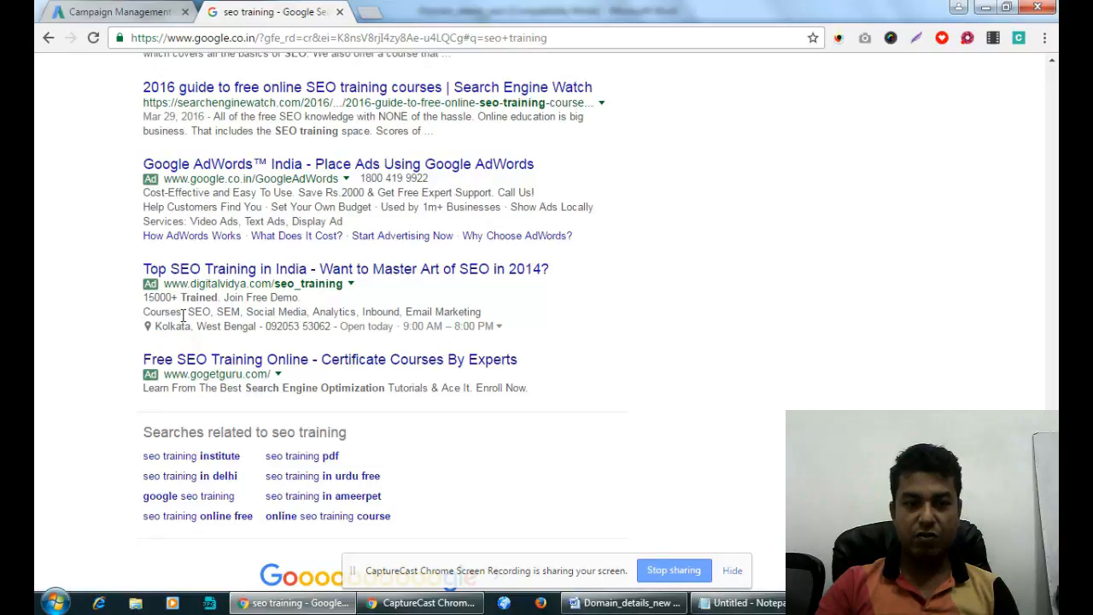
left_click_drag(182, 315, 433, 316)
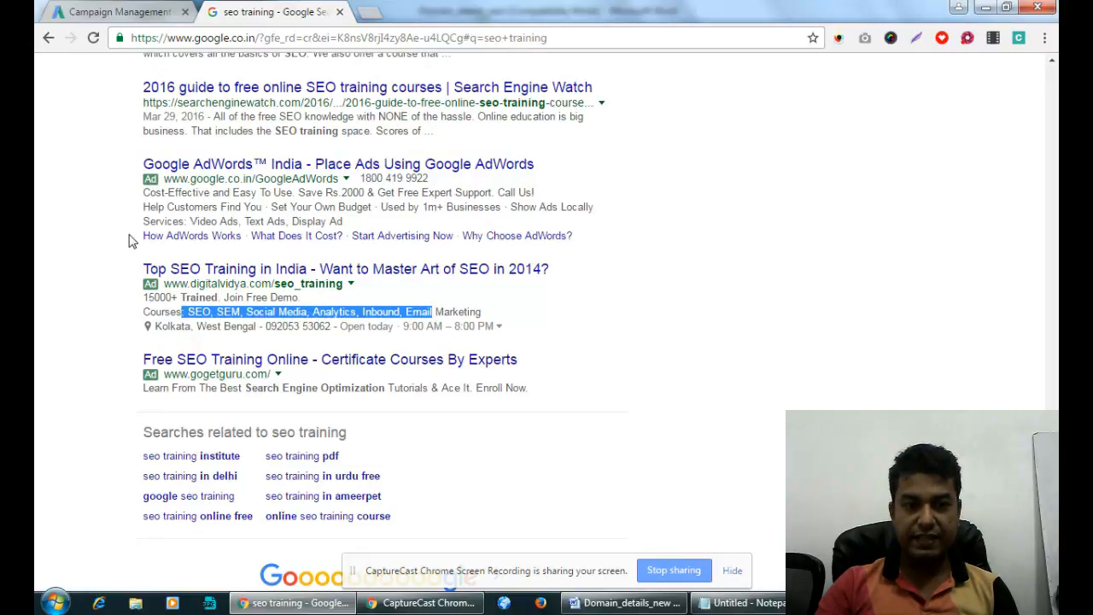
left_click_drag(130, 239, 578, 237)
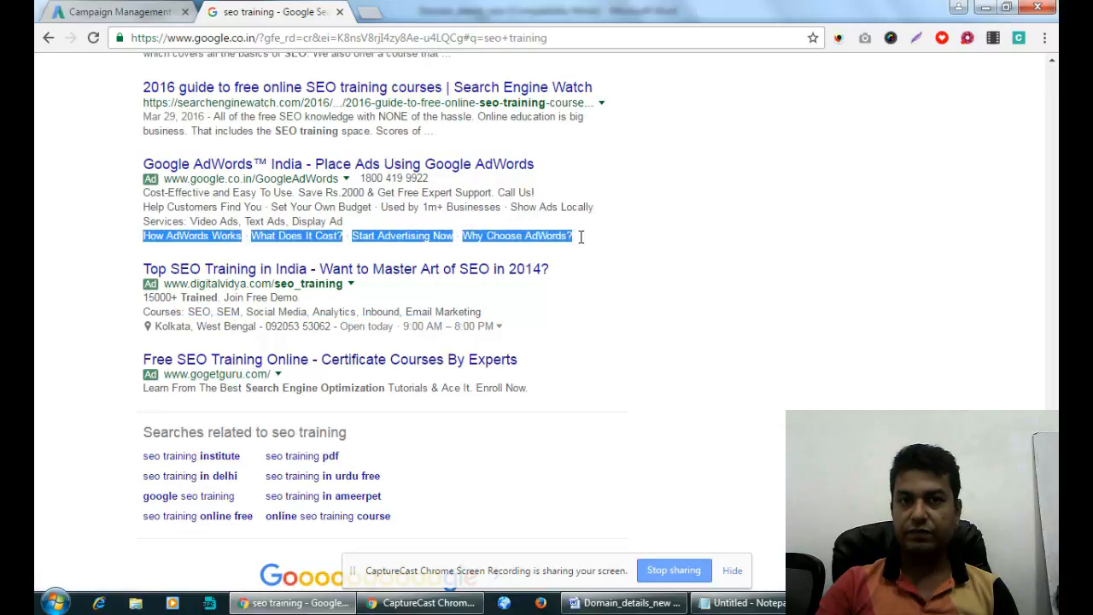
left_click(647, 255)
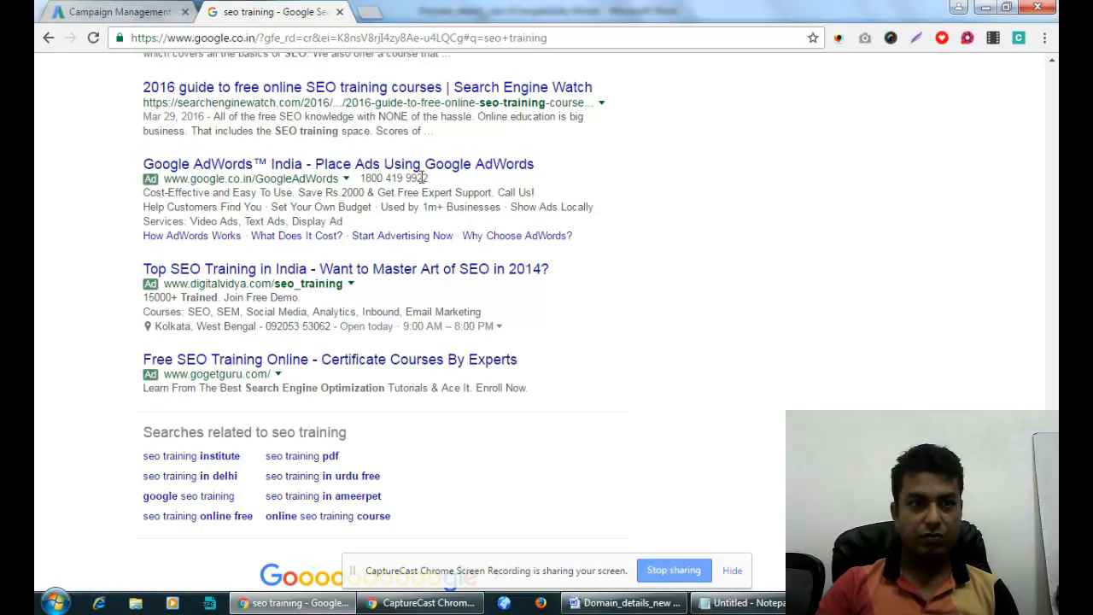
Back in AdWords, search existing sitelinks for 'Contac' and clear the search.
key("ctrl+Tab")
scroll(395, 348, "down", 4)
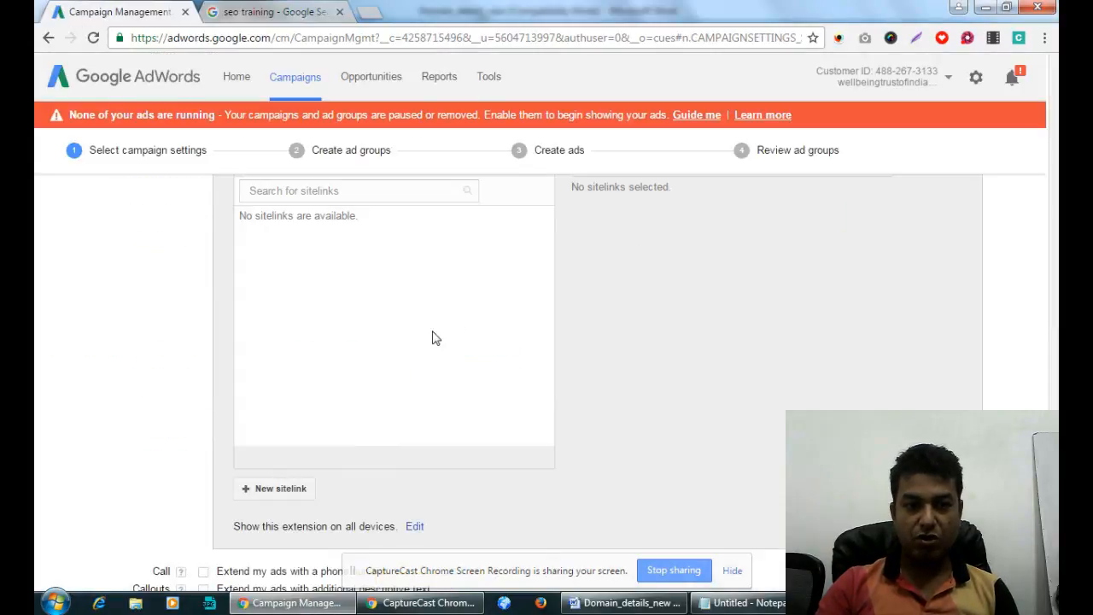
scroll(431, 338, "up", 2)
left_click(320, 350)
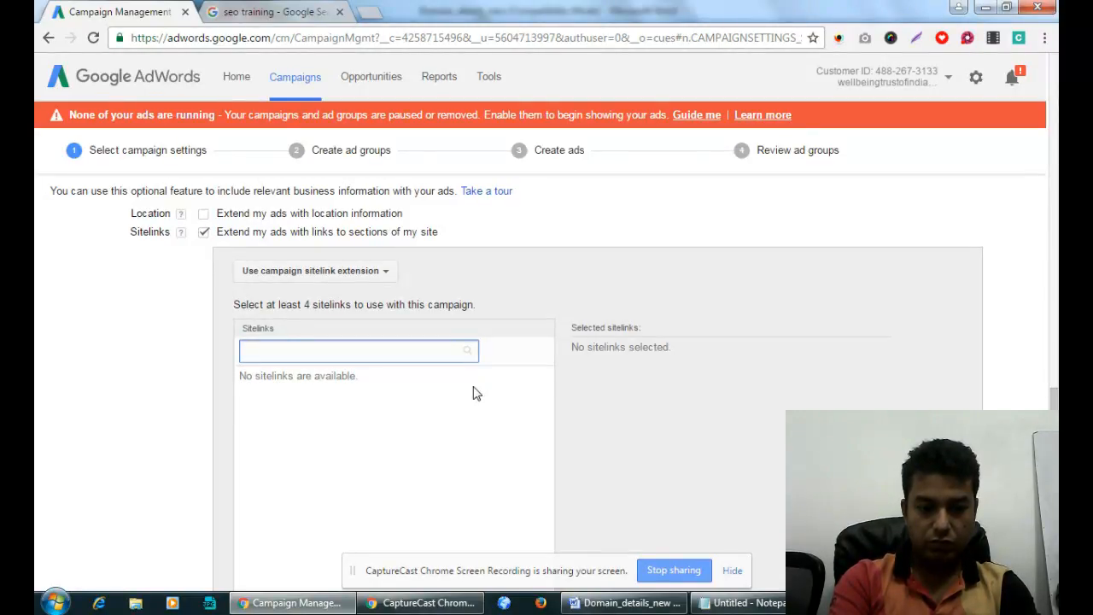
type("Contact")
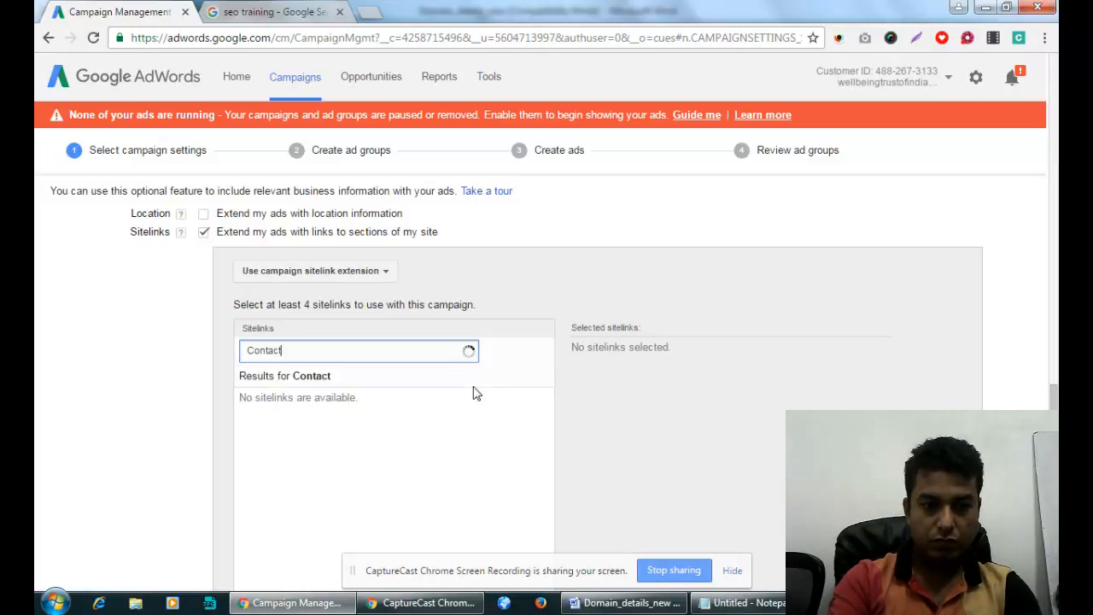
key("BackSpace")
key("BackSpace")
key("BackSpace")
key("BackSpace")
key("BackSpace")
key("BackSpace")
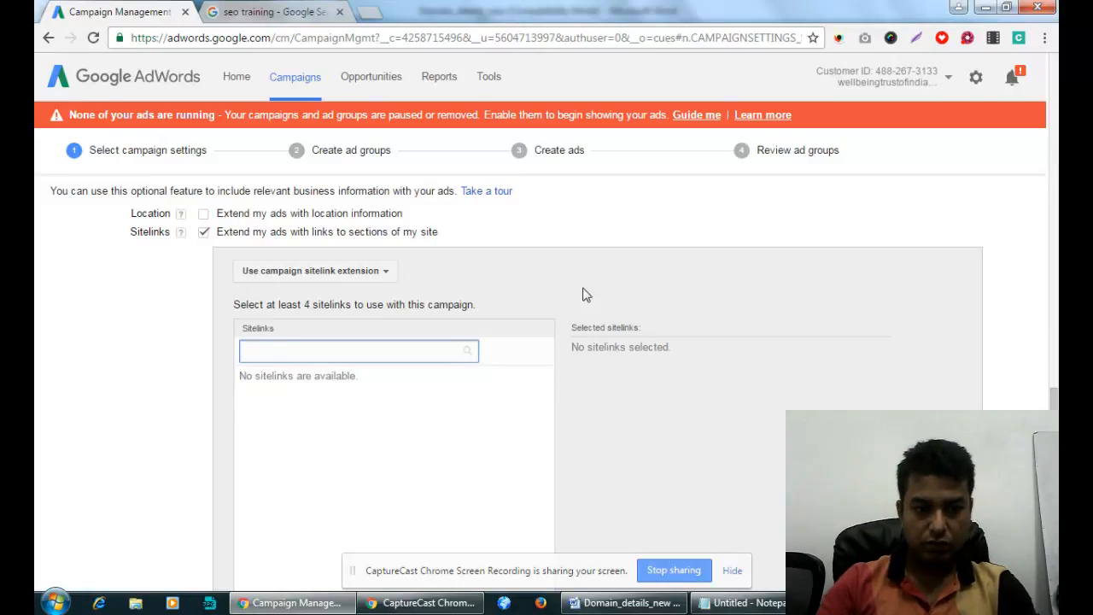
scroll(408, 322, "down", 4)
Create a new sitelink with link text 'Free Demo Class Request', then open a blank tab.
left_click(299, 329)
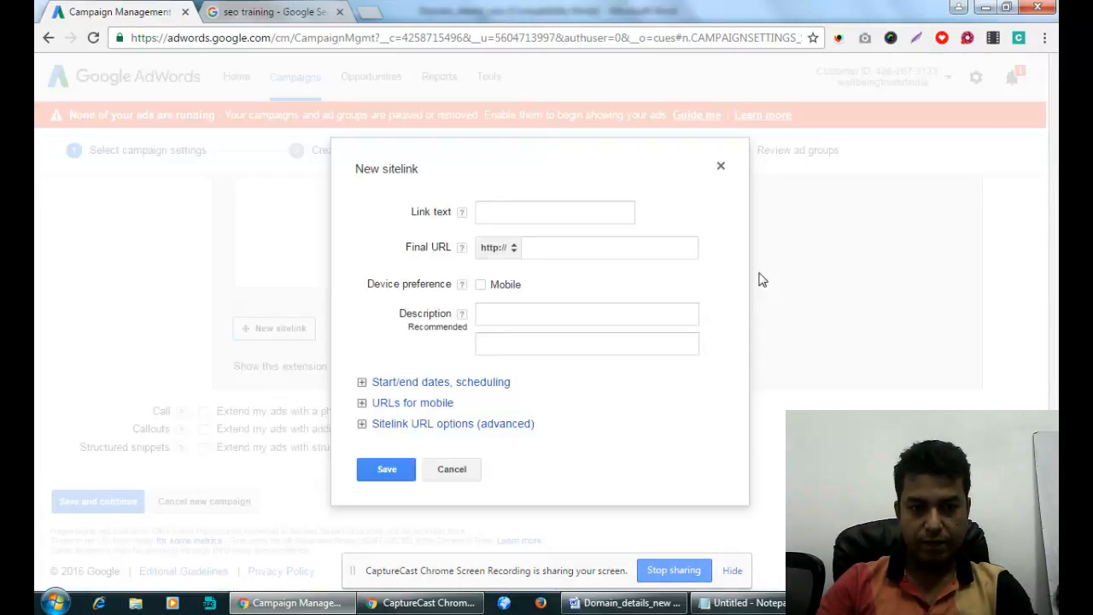
left_click(513, 216)
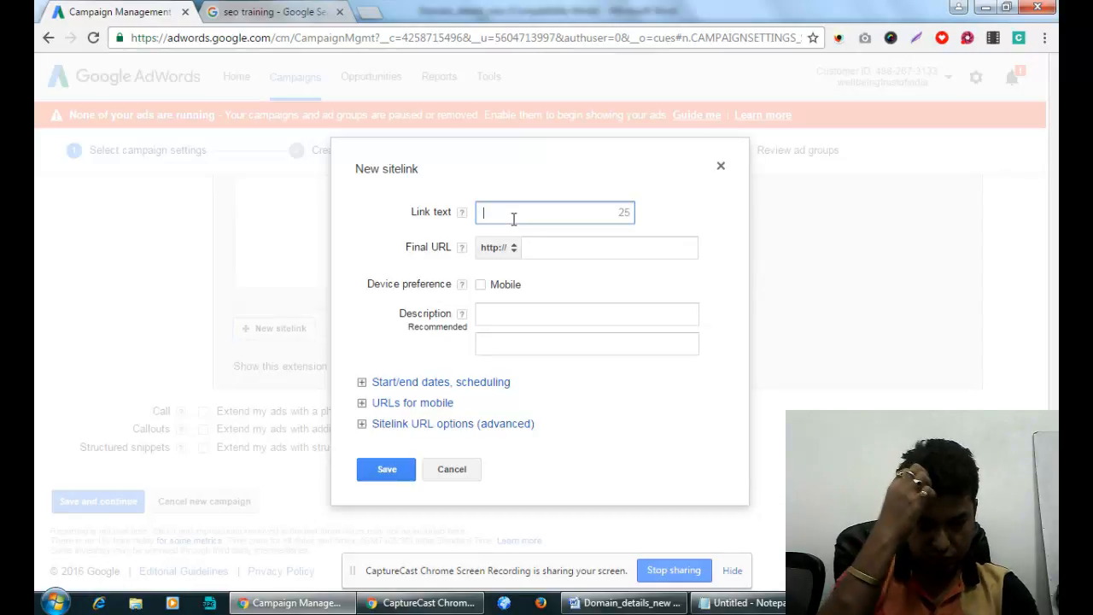
type("Dow")
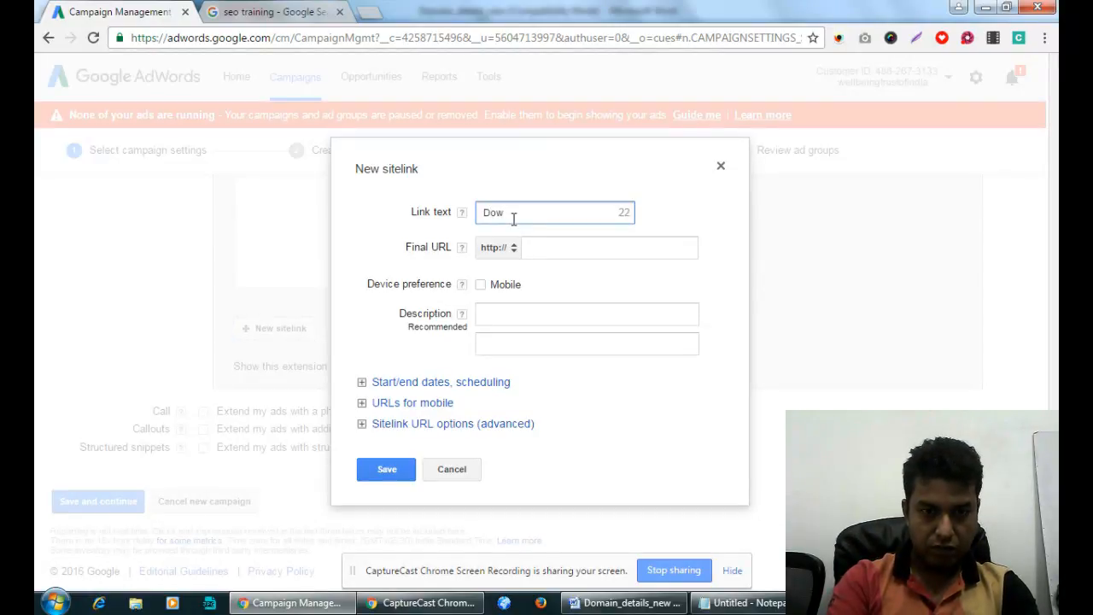
key("BackSpace")
key("BackSpace")
key("BackSpace")
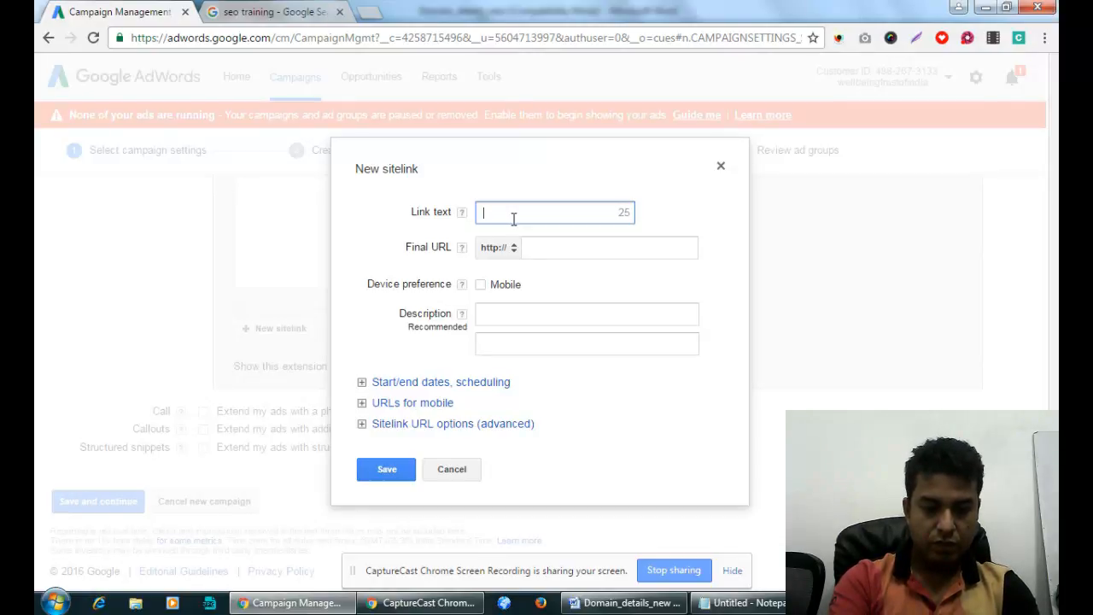
type("Free")
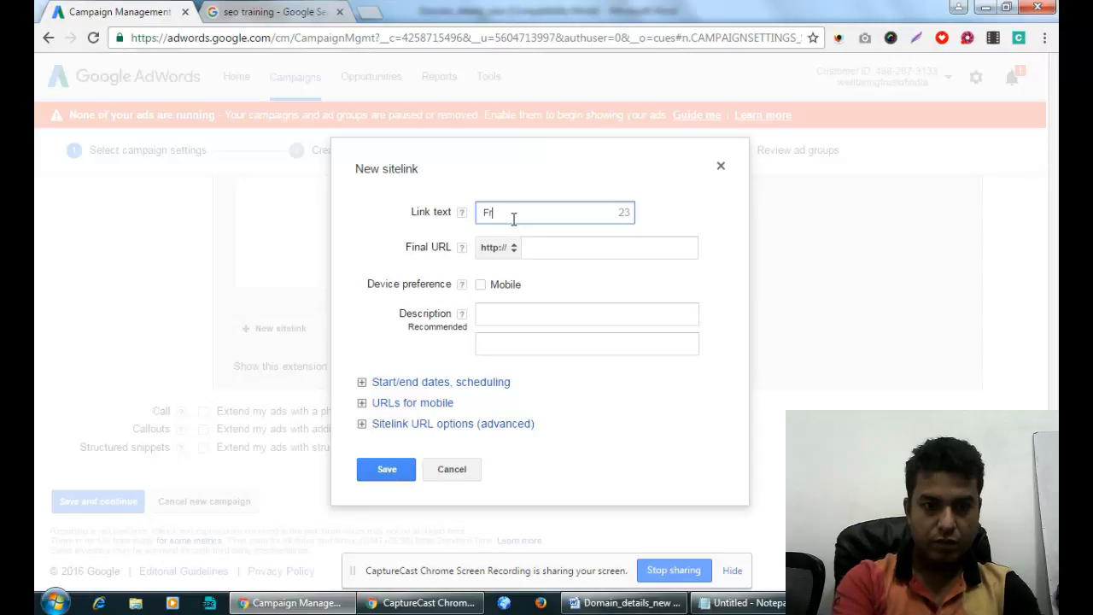
type("o Class")
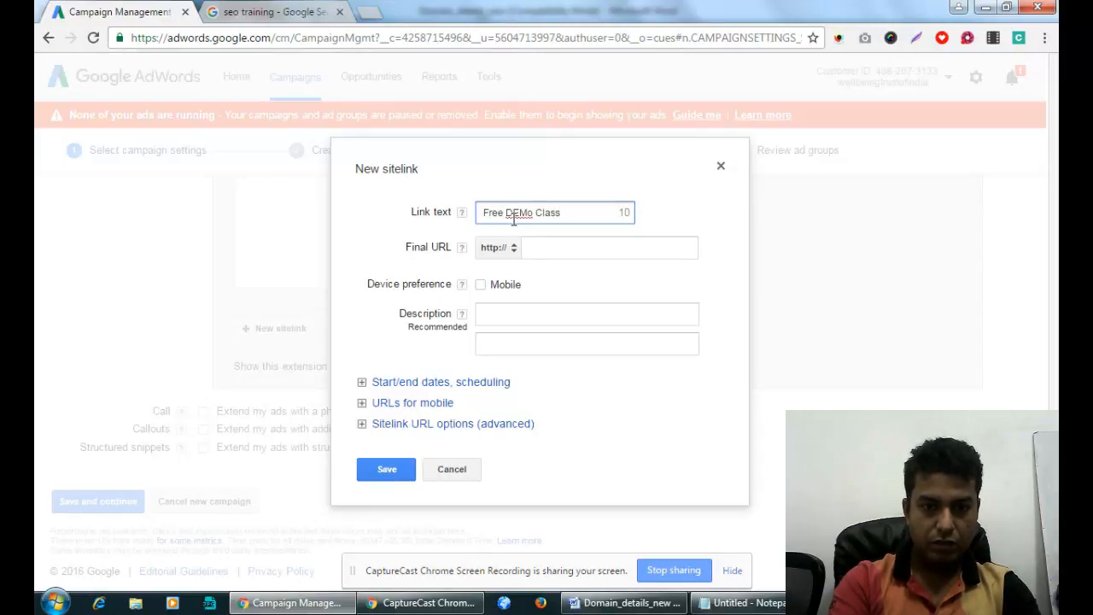
type(" request")
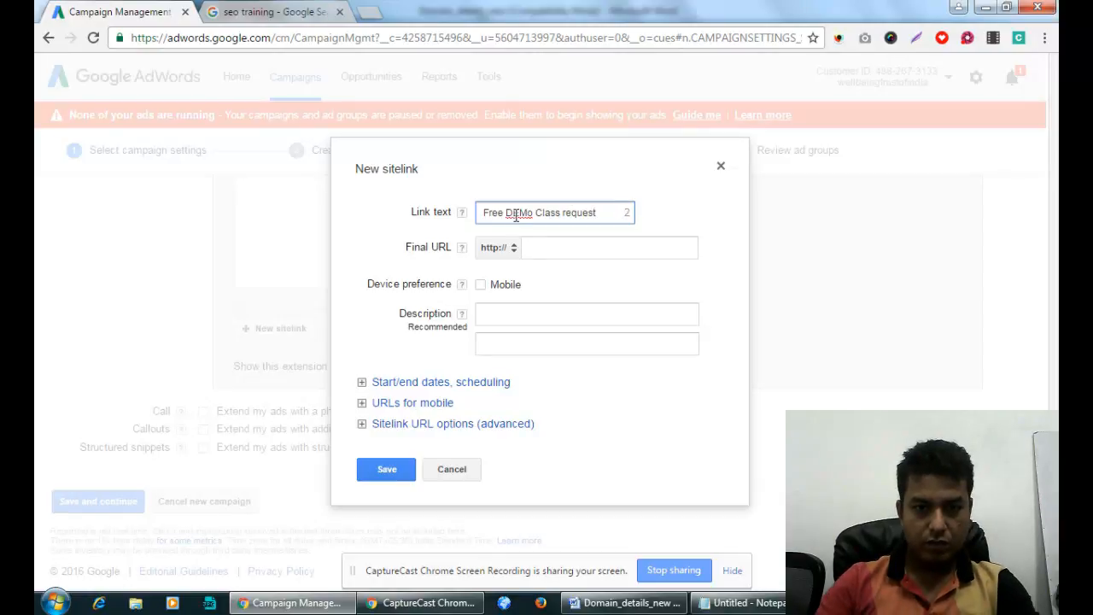
left_click(566, 213)
key("BackSpace")
type("R")
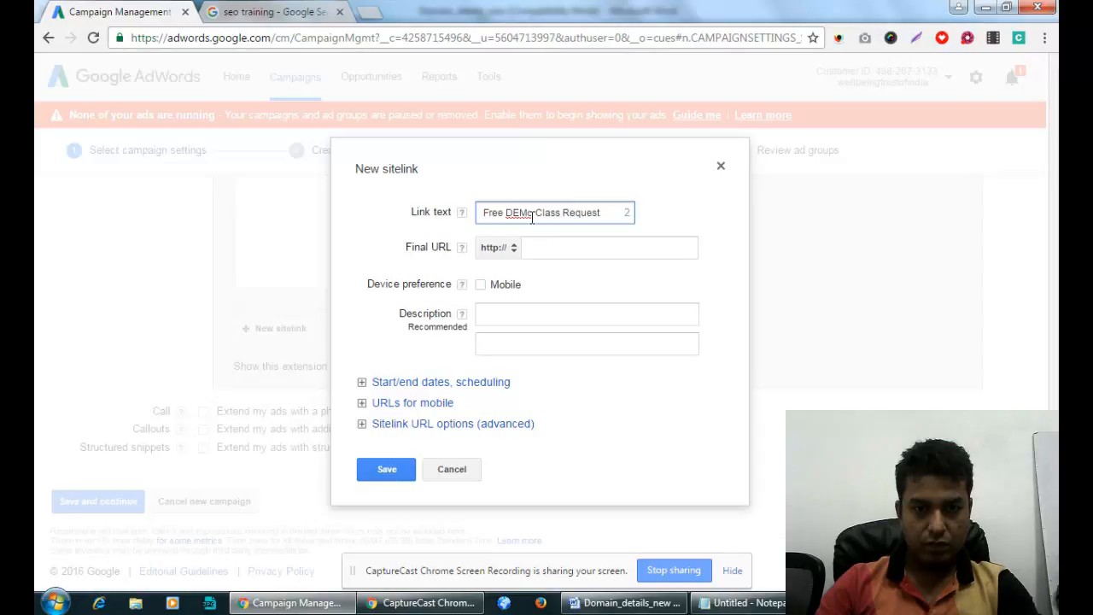
left_click_drag(533, 216, 528, 215)
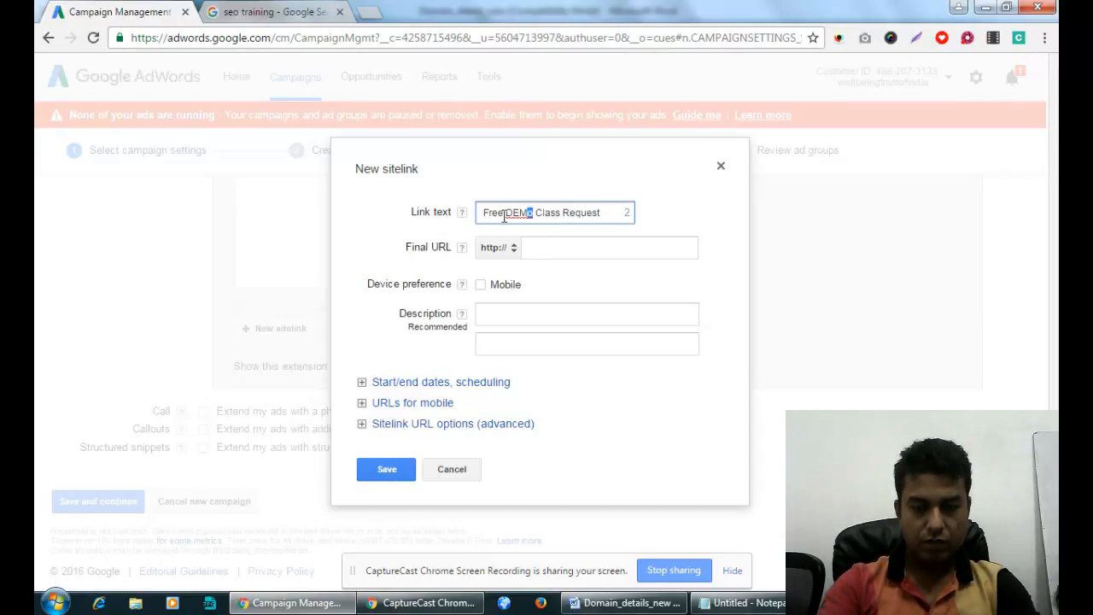
key("BackSpace")
type("emo")
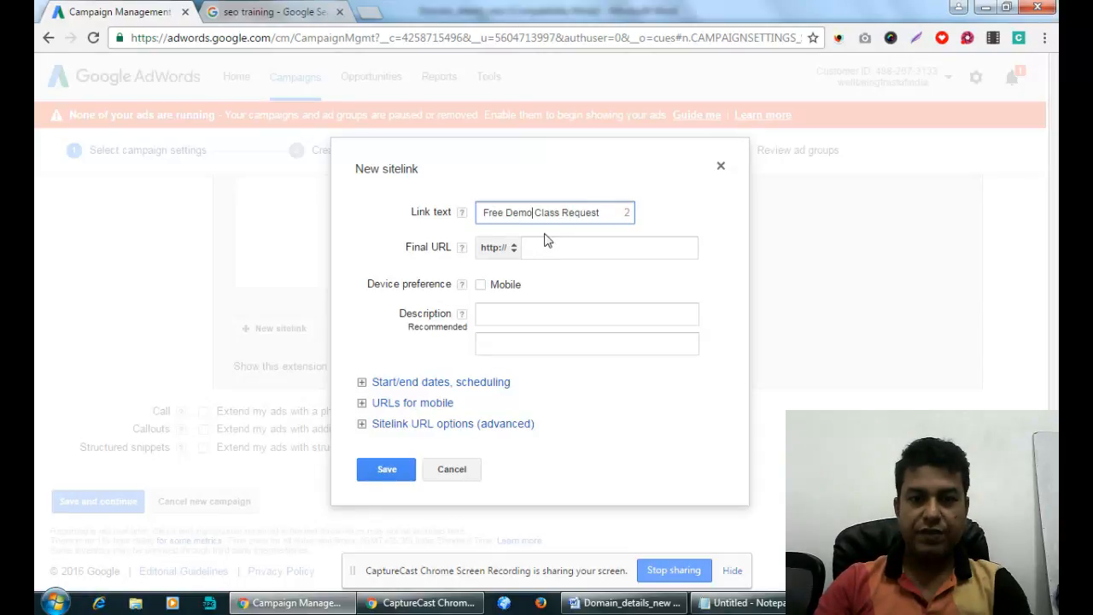
left_click(369, 12)
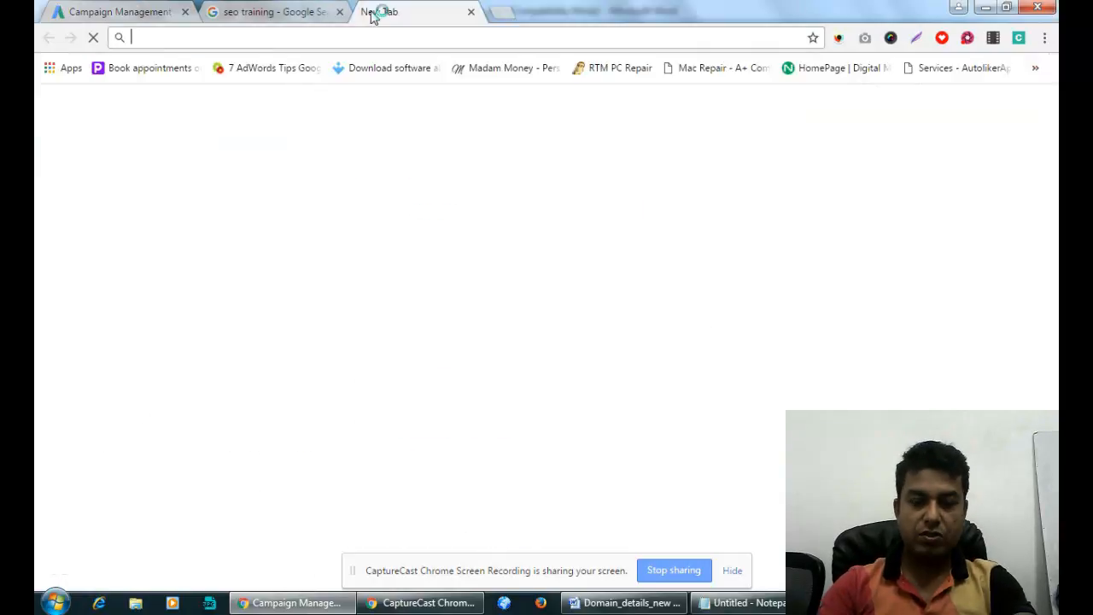
Load competeinfotechacademy.com, browse to its Contact Us page and select its web address.
type("competeinfotechacademy.com")
key("Return")
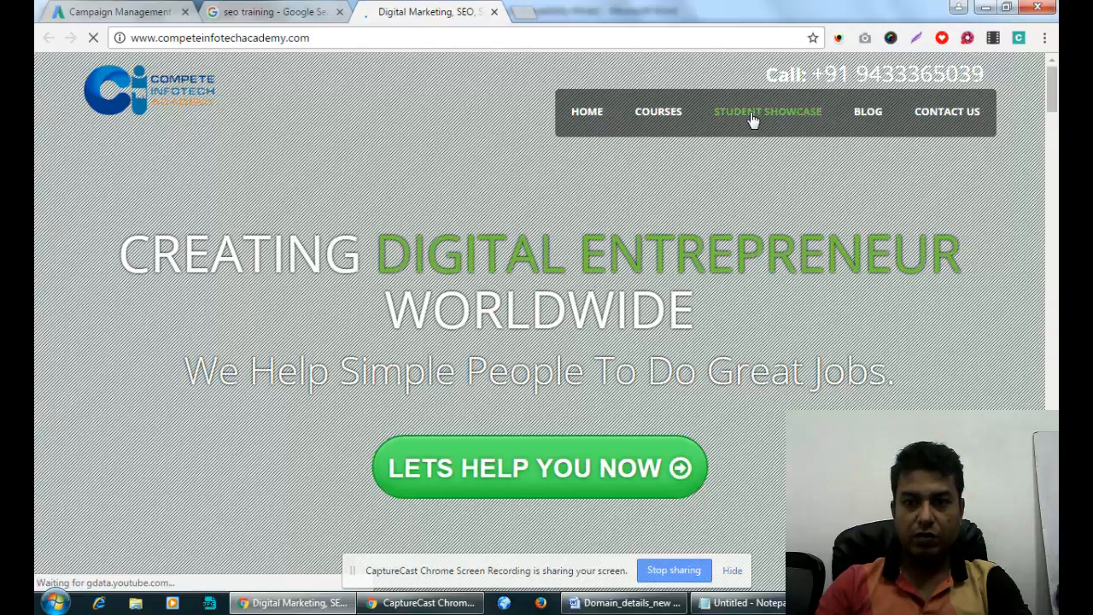
left_click(877, 119)
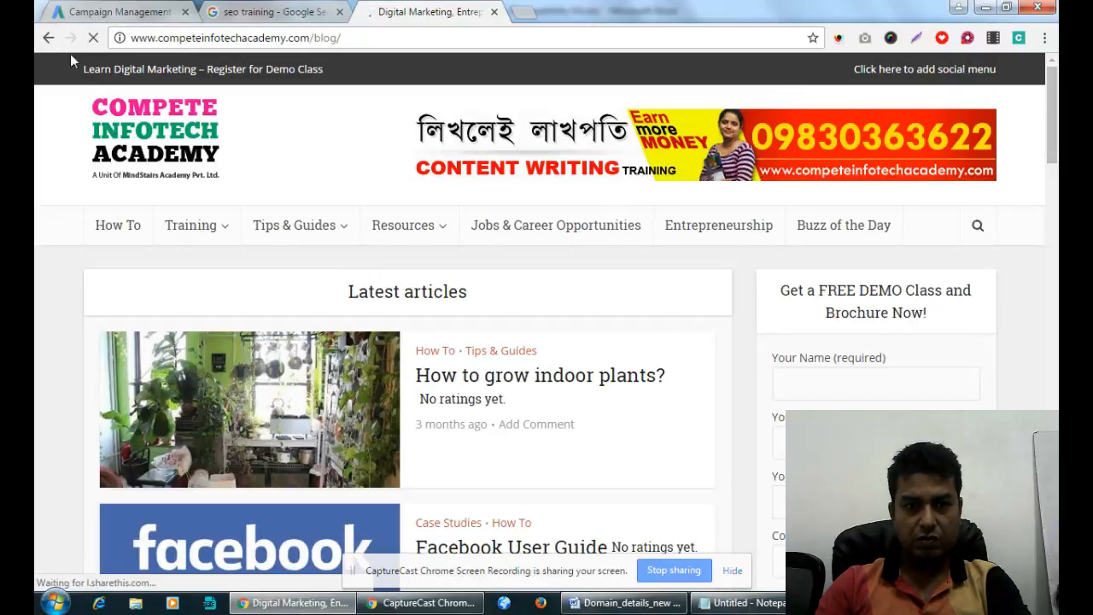
left_click(49, 38)
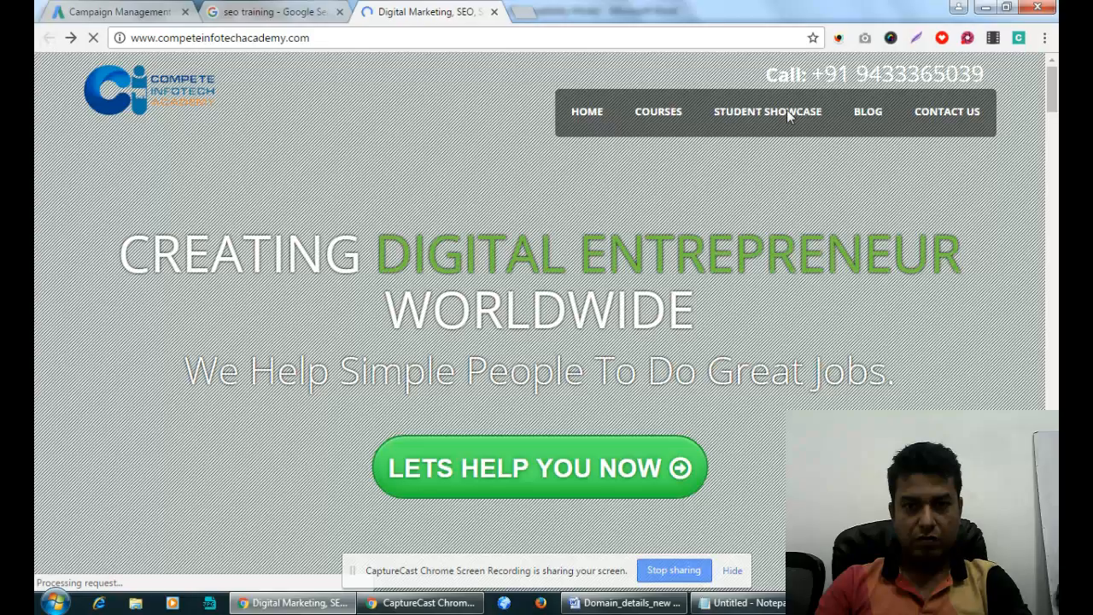
left_click(656, 113)
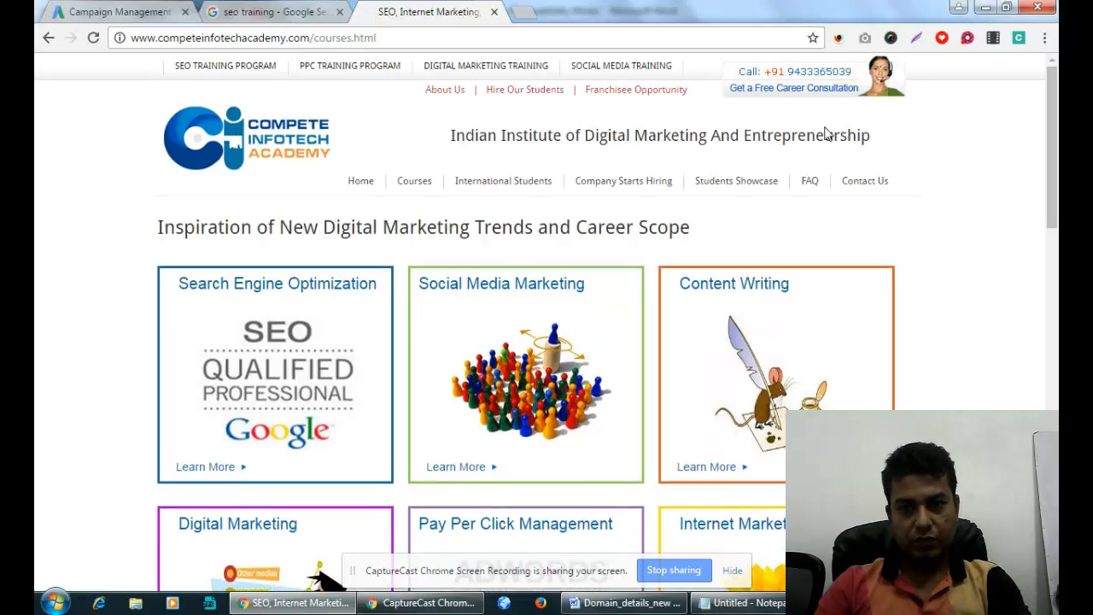
left_click(864, 188)
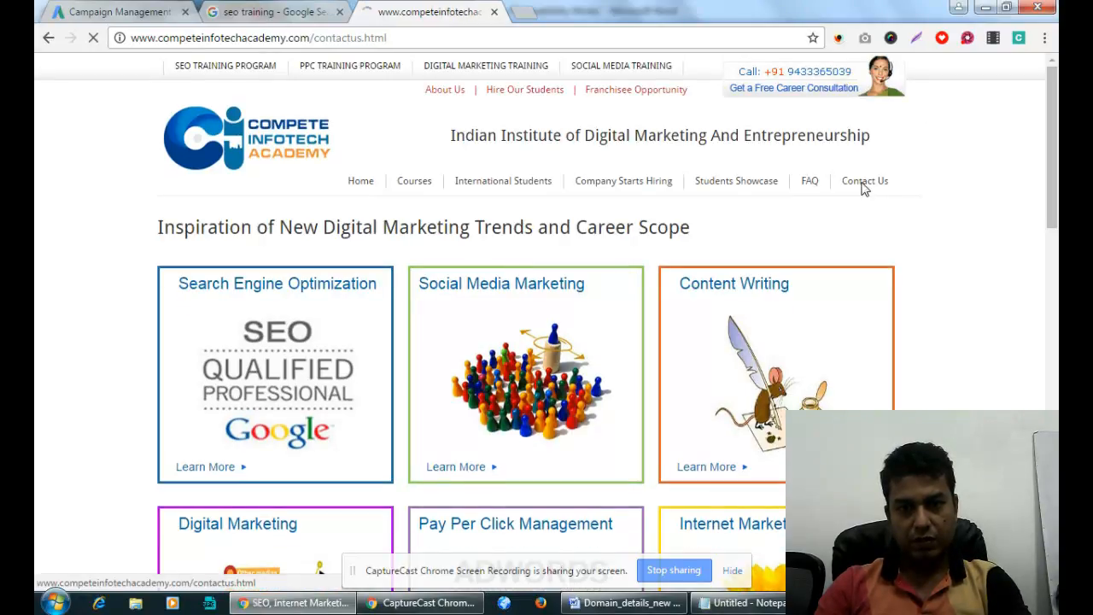
left_click(385, 38)
key("ctrl+c")
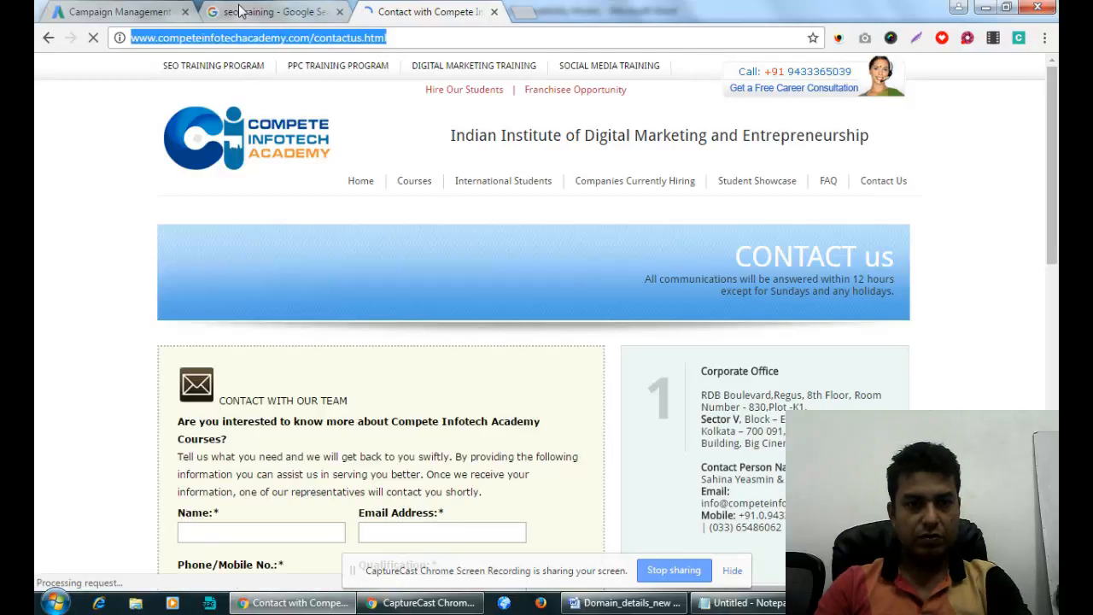
left_click(120, 12)
Paste the contact page address as the sitelink's final URL.
left_click(569, 253)
key("ctrl+v")
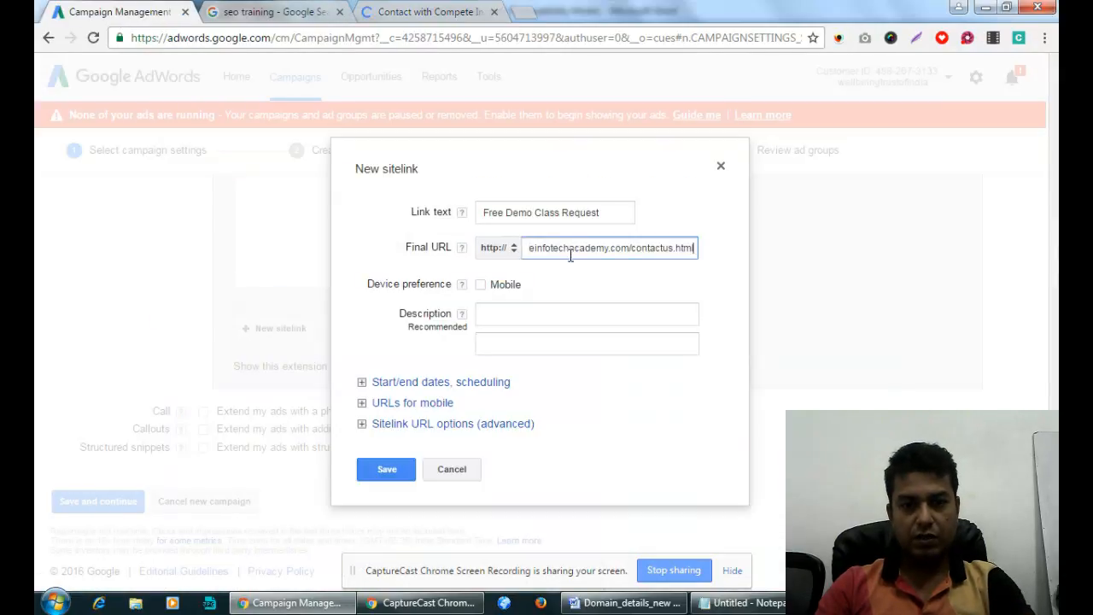
left_click(577, 268)
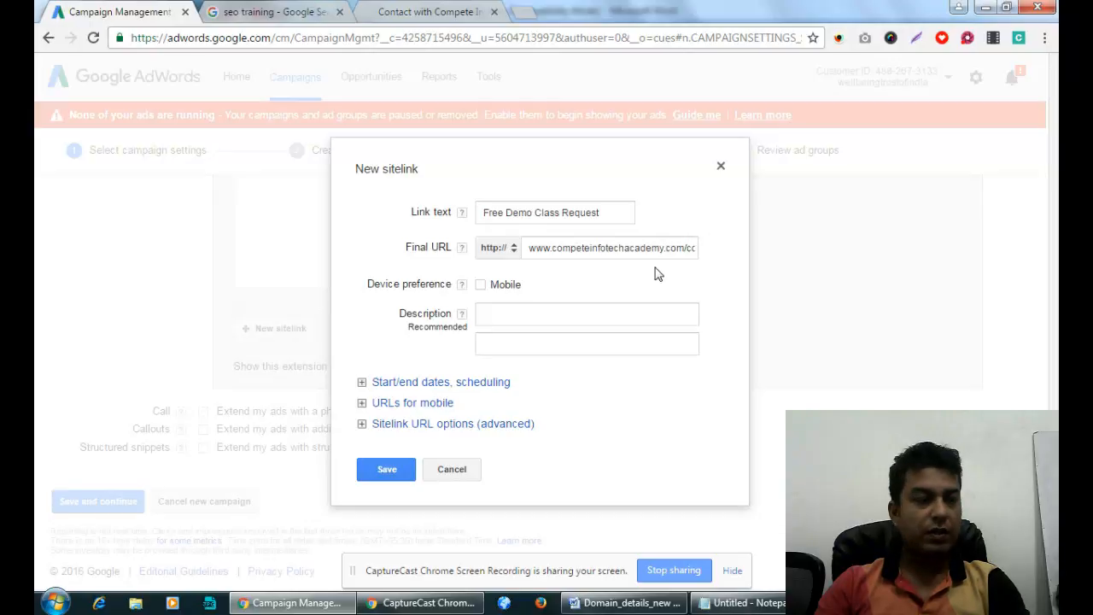
left_click(576, 251)
left_click_drag(568, 249, 536, 249)
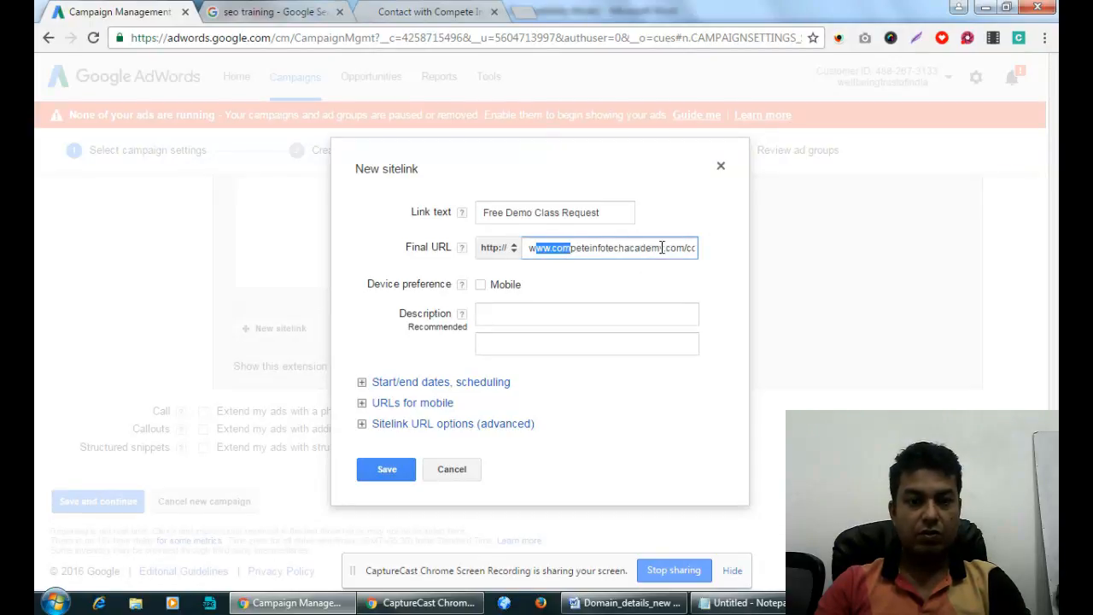
Fill description line 1 with a contact-for-booking line and line 2 'Learn how to earn & Get MNC Jobs.'.
left_click(575, 316)
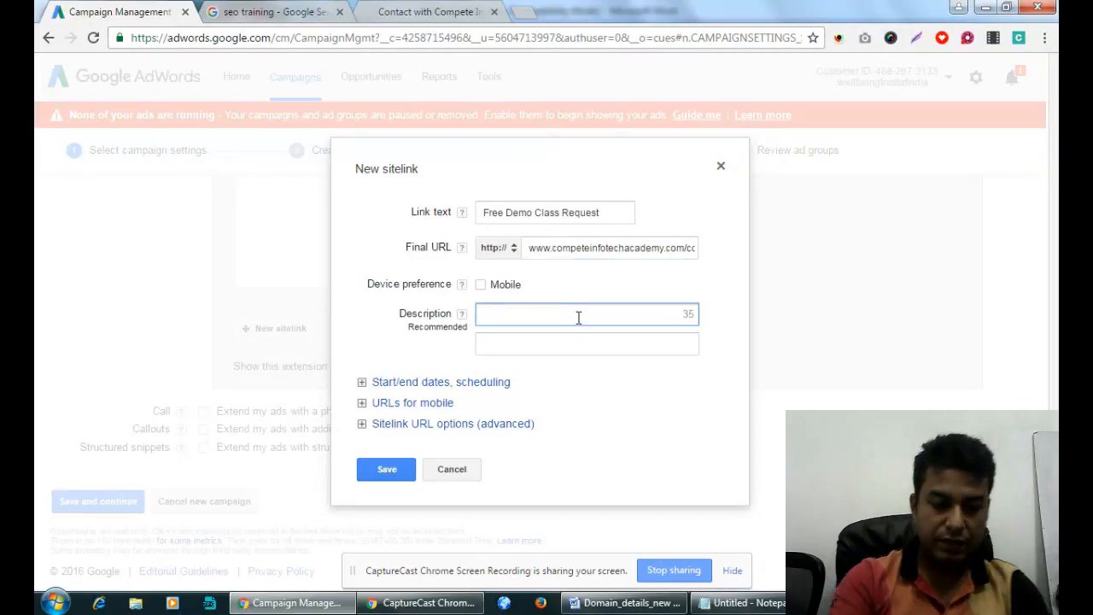
type("Contact ")
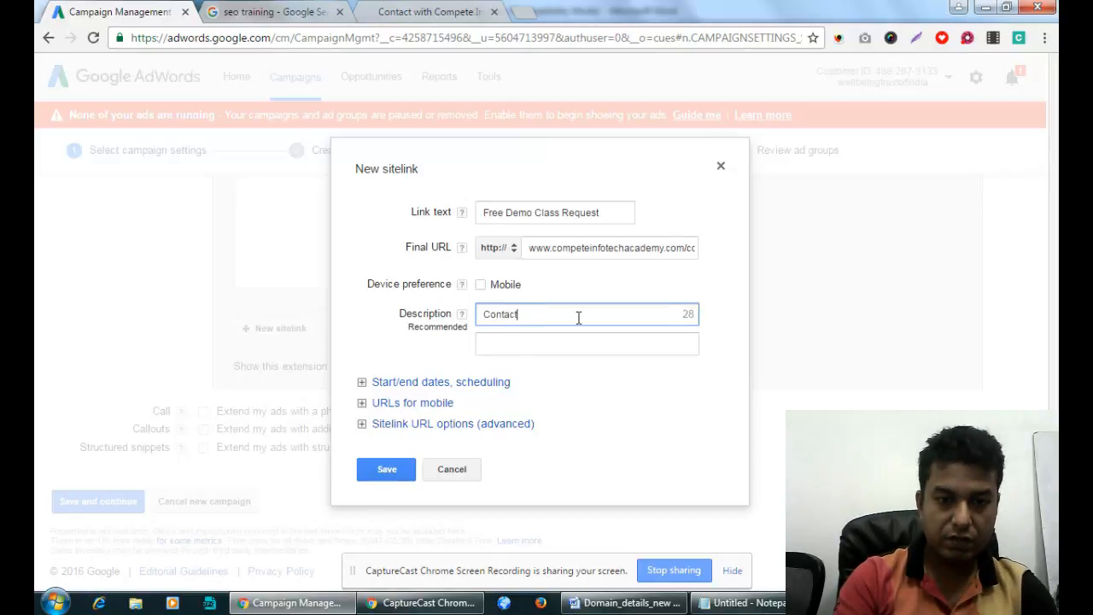
type("With NISHA")
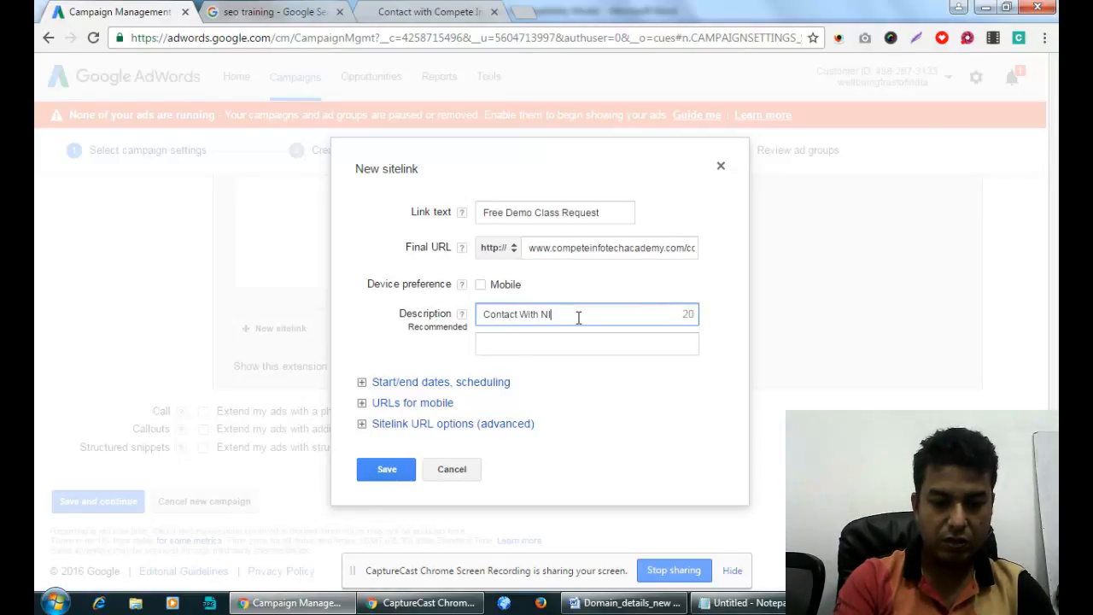
key("BackSpace")
key("BackSpace")
key("BackSpace")
key("BackSpace")
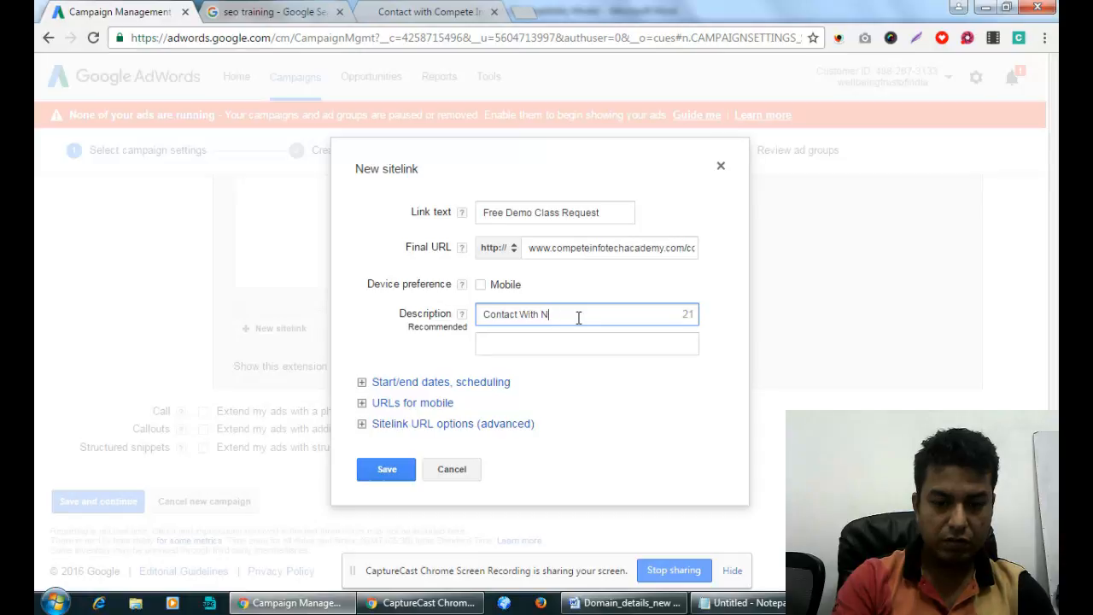
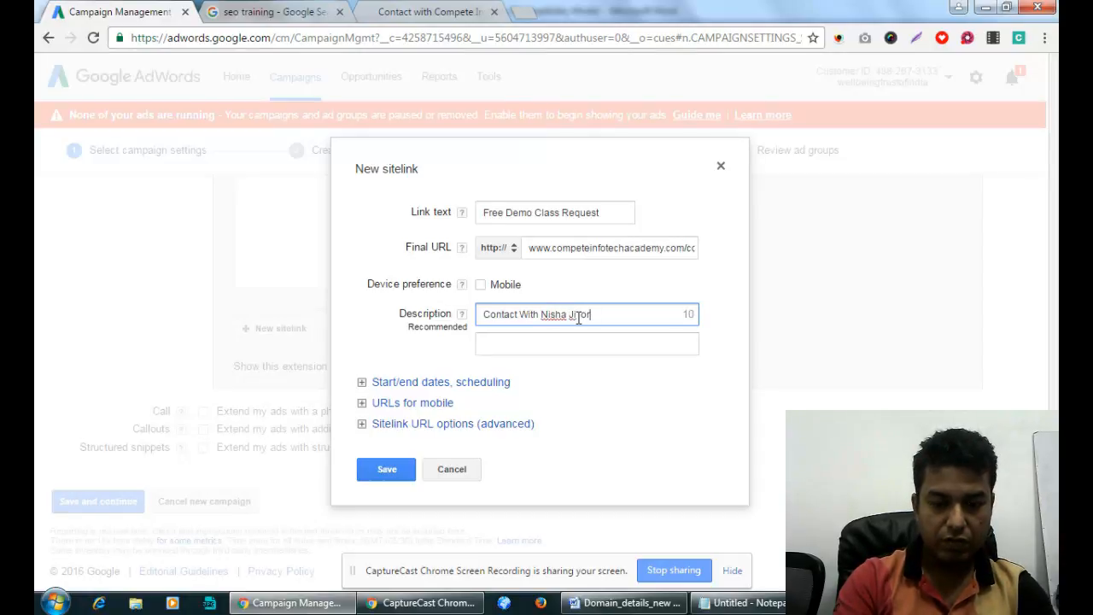
type(" Booking")
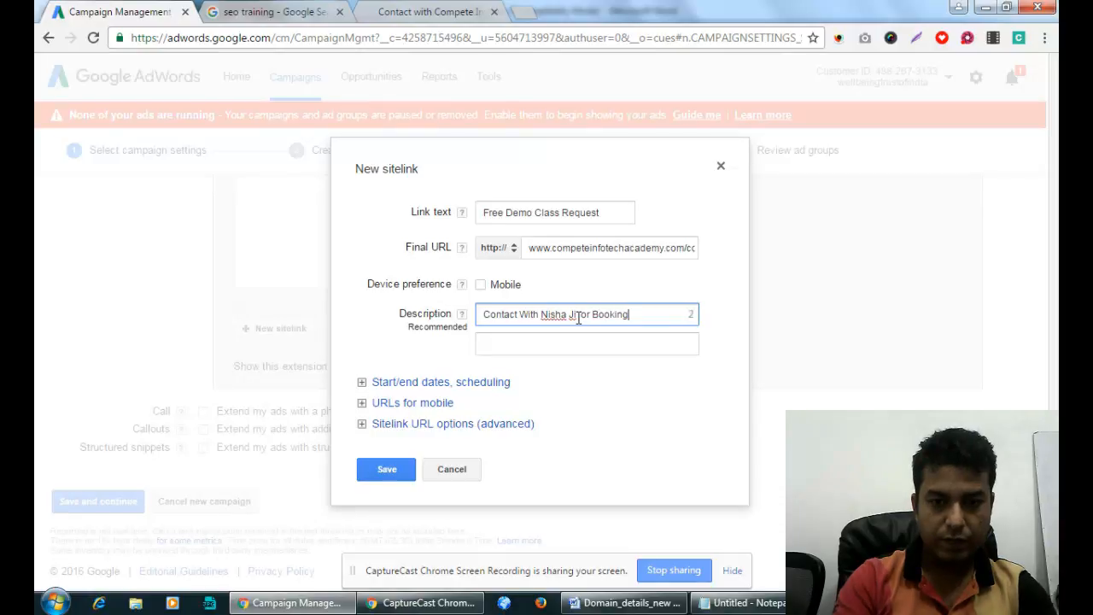
type(".")
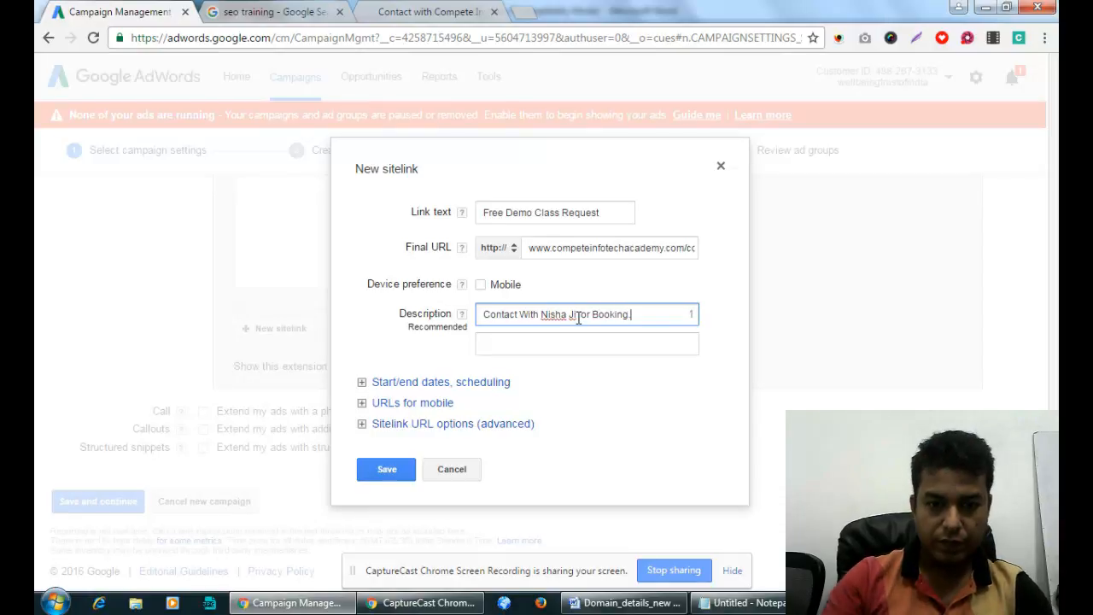
left_click(546, 345)
type("Lea")
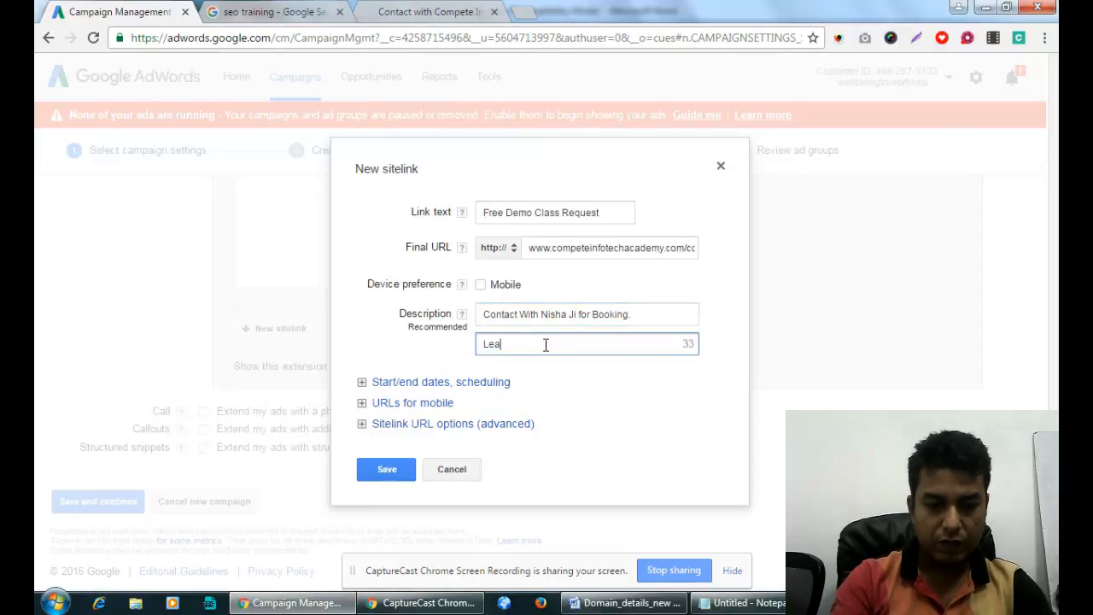
type("rn how to earn")
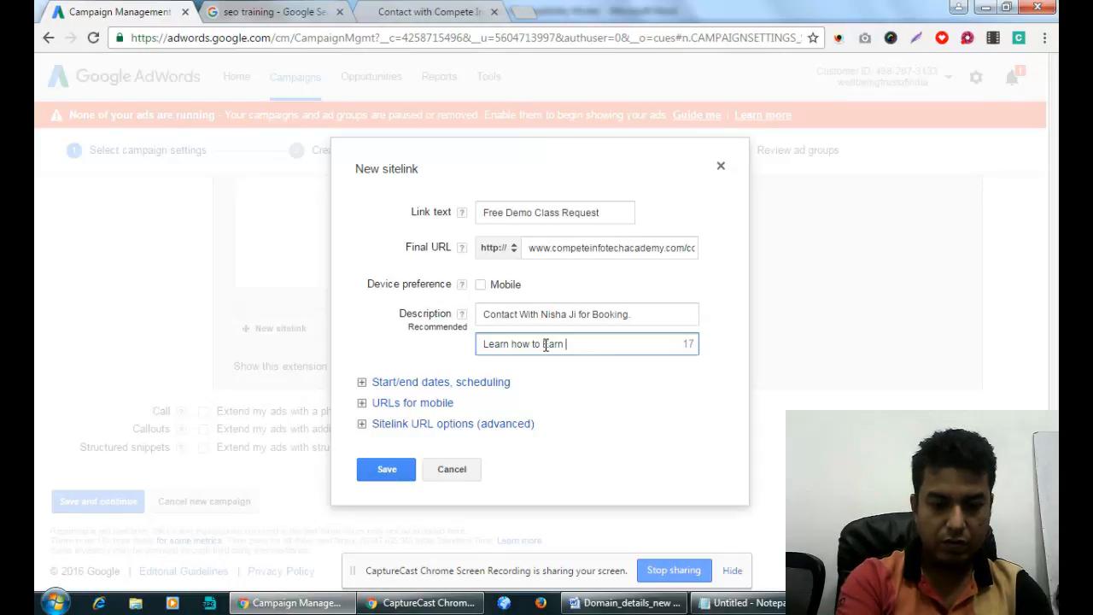
type("& Get")
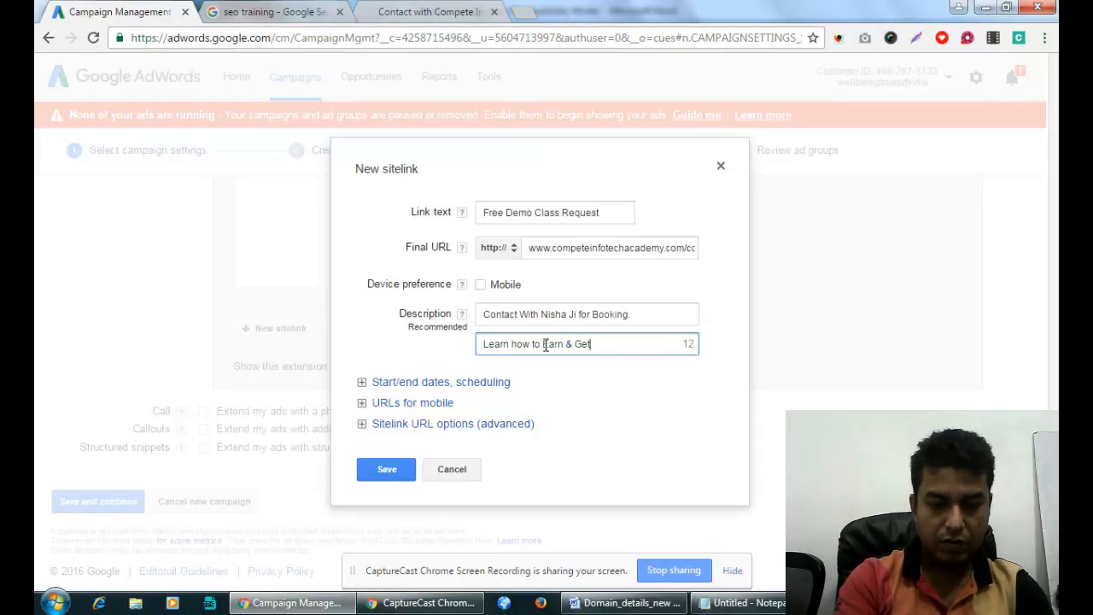
type(" MNC")
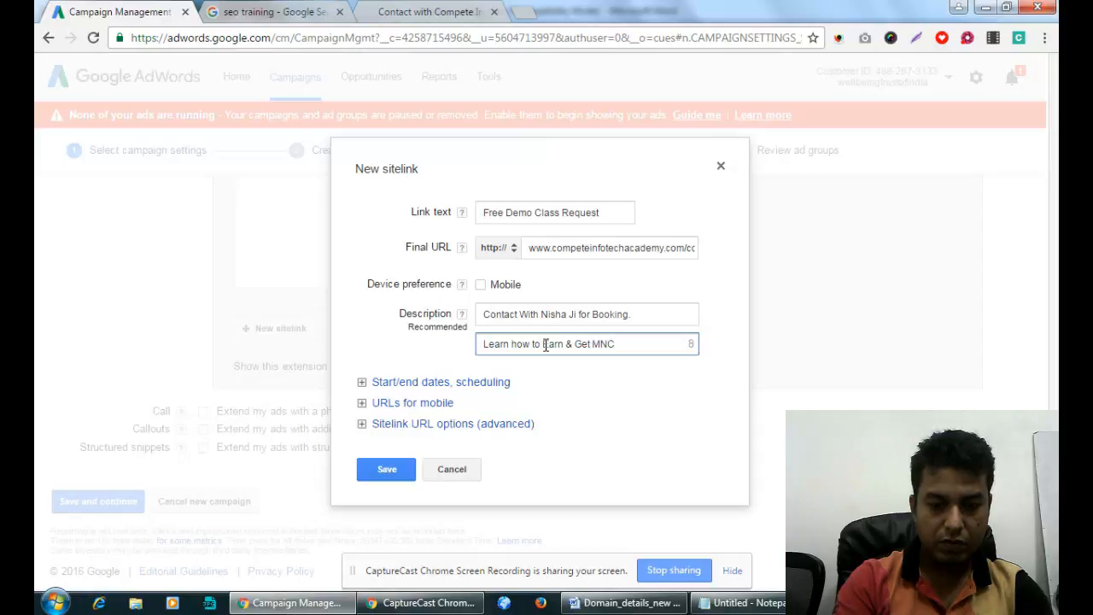
type(" Jobs")
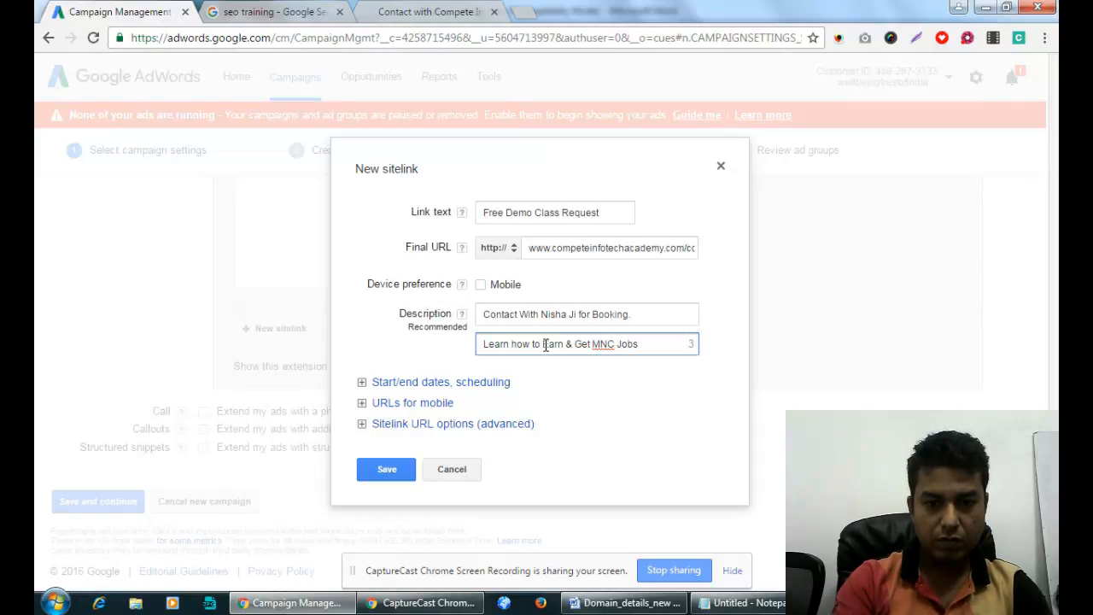
key("BackSpace")
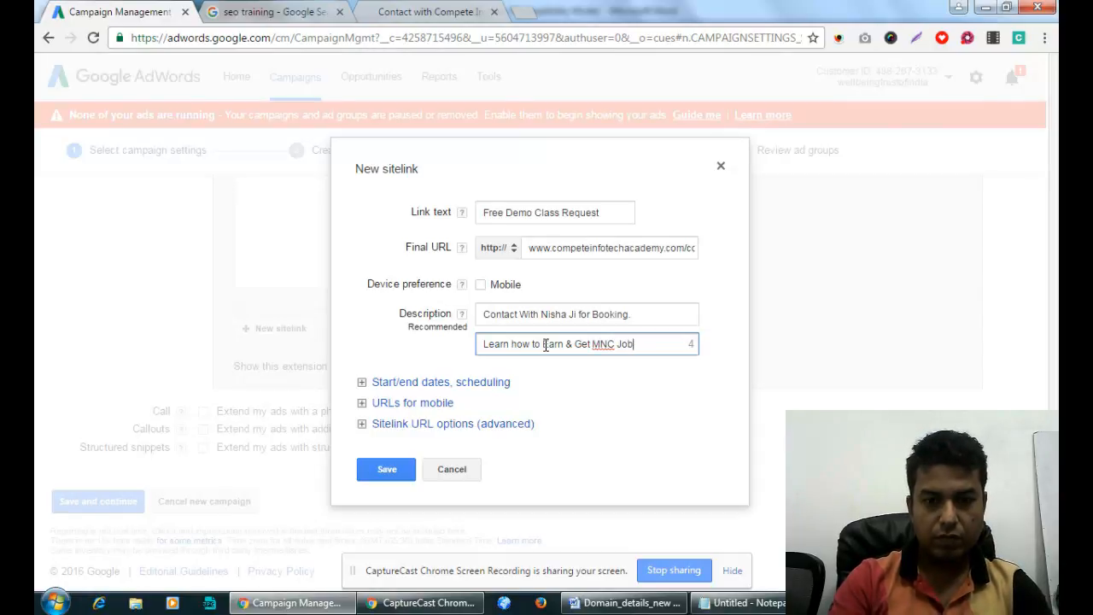
type("s.")
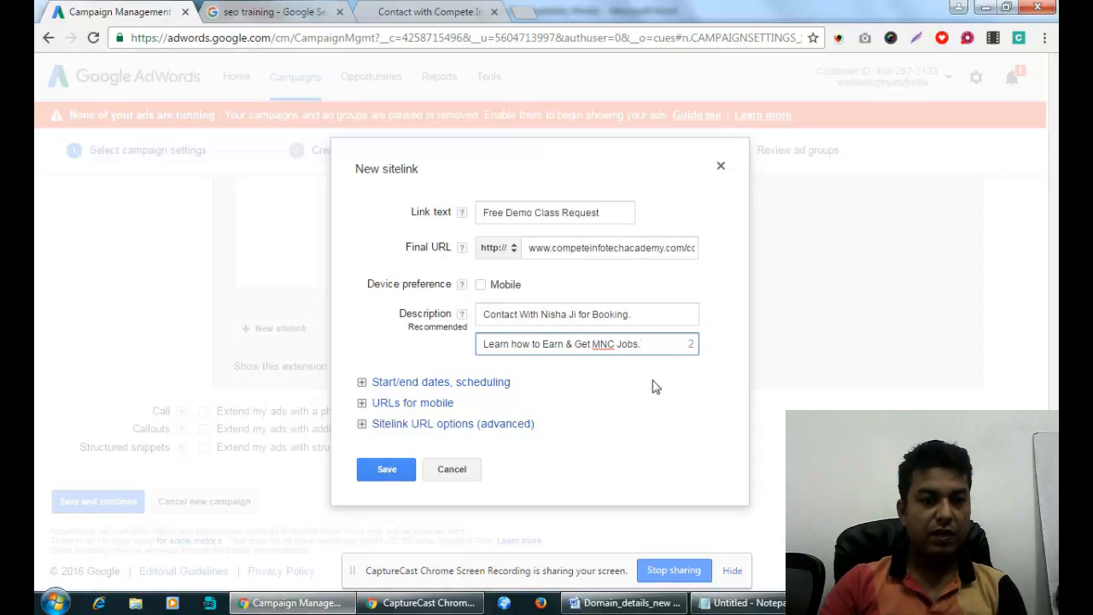
Review the advanced sitelink URL options, then save the Free Demo Class Request sitelink.
left_click(418, 427)
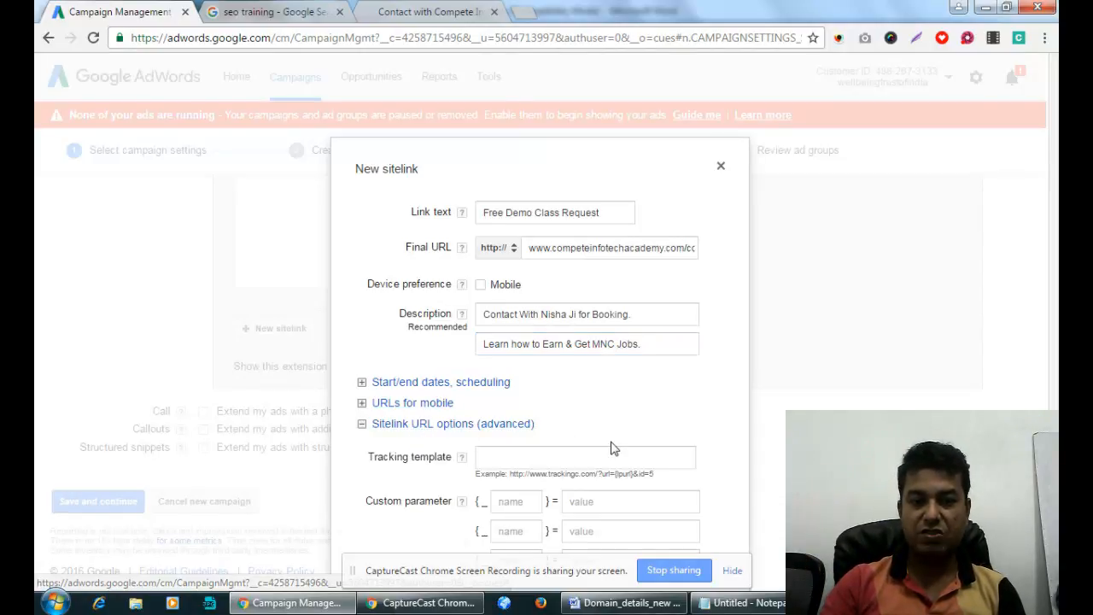
scroll(610, 447, "down", 1)
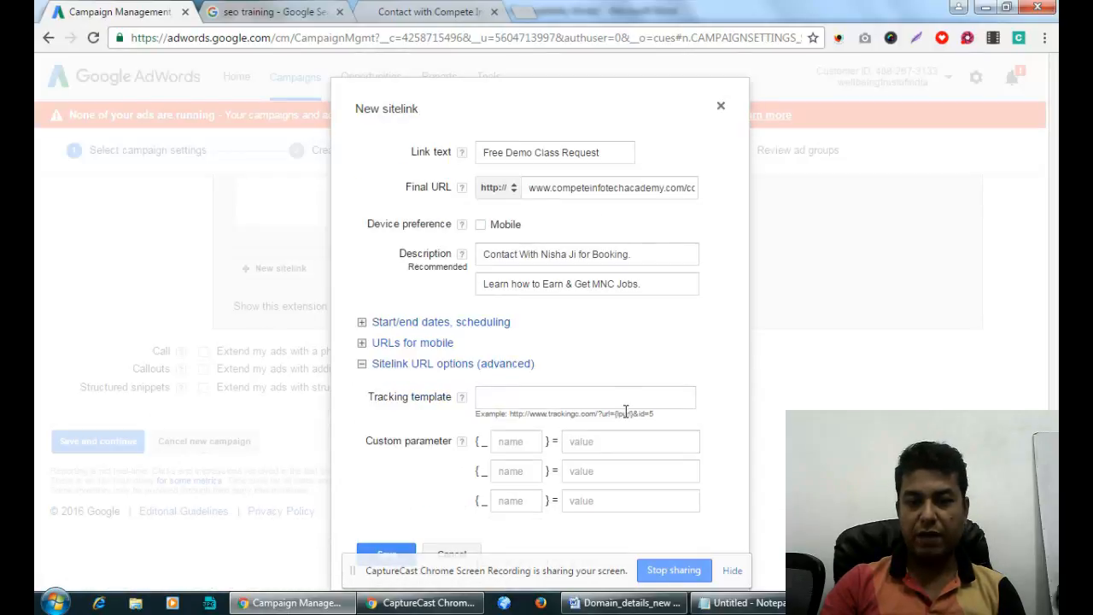
left_click_drag(625, 414, 681, 416)
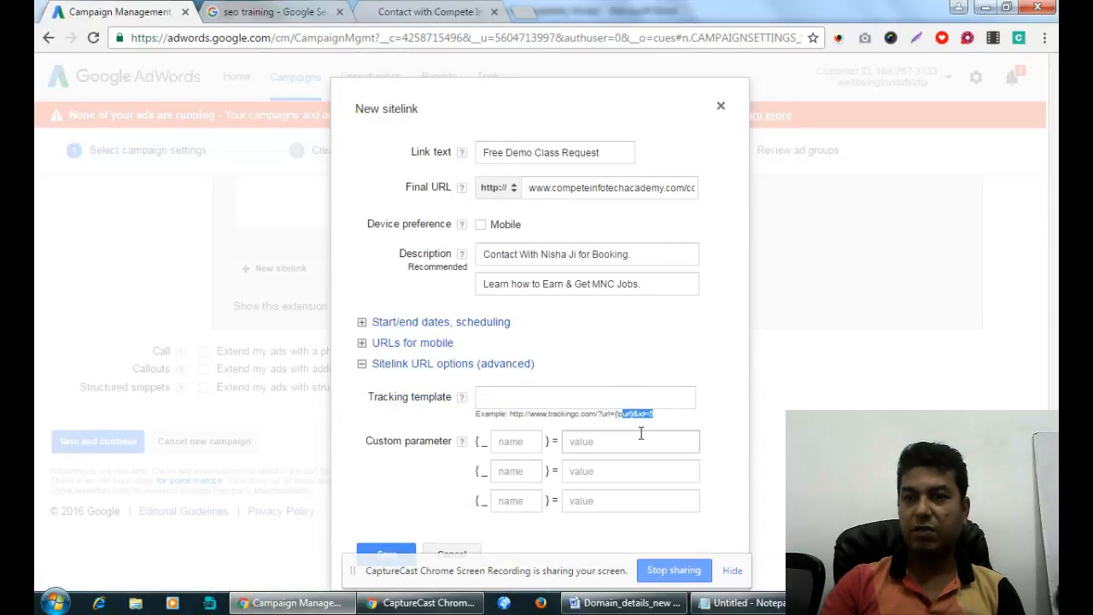
left_click(361, 363)
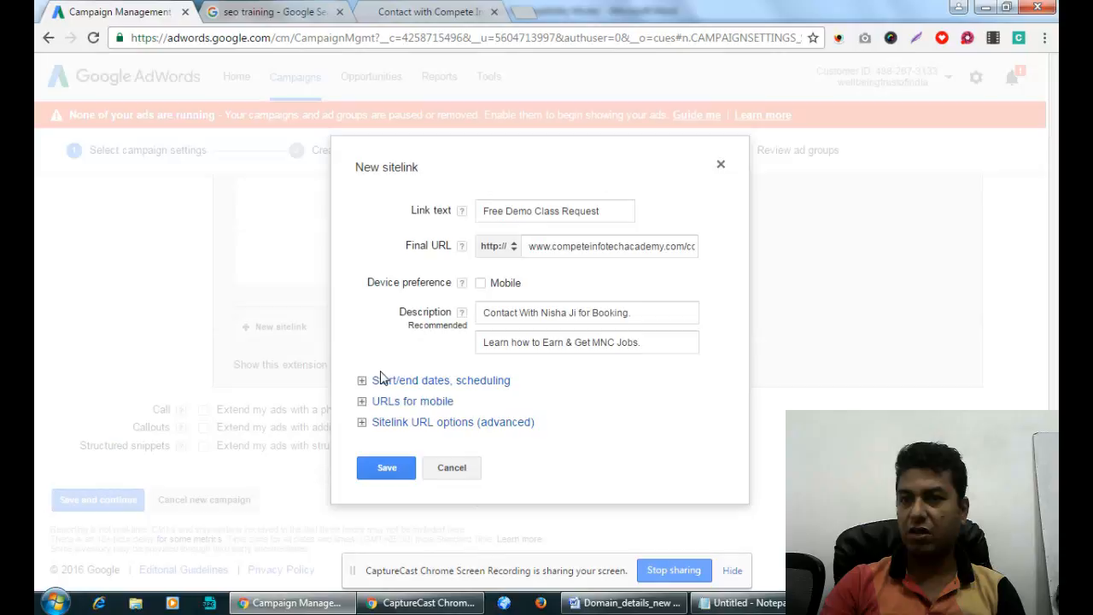
left_click(412, 468)
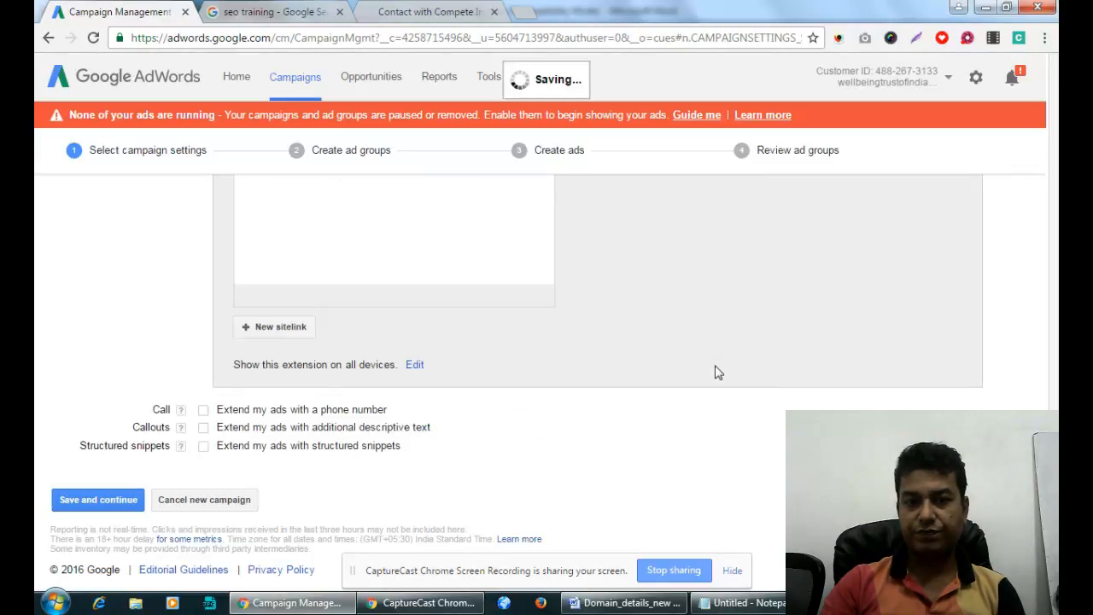
Begin a second, blank new sitelink.
scroll(698, 377, "up", 3)
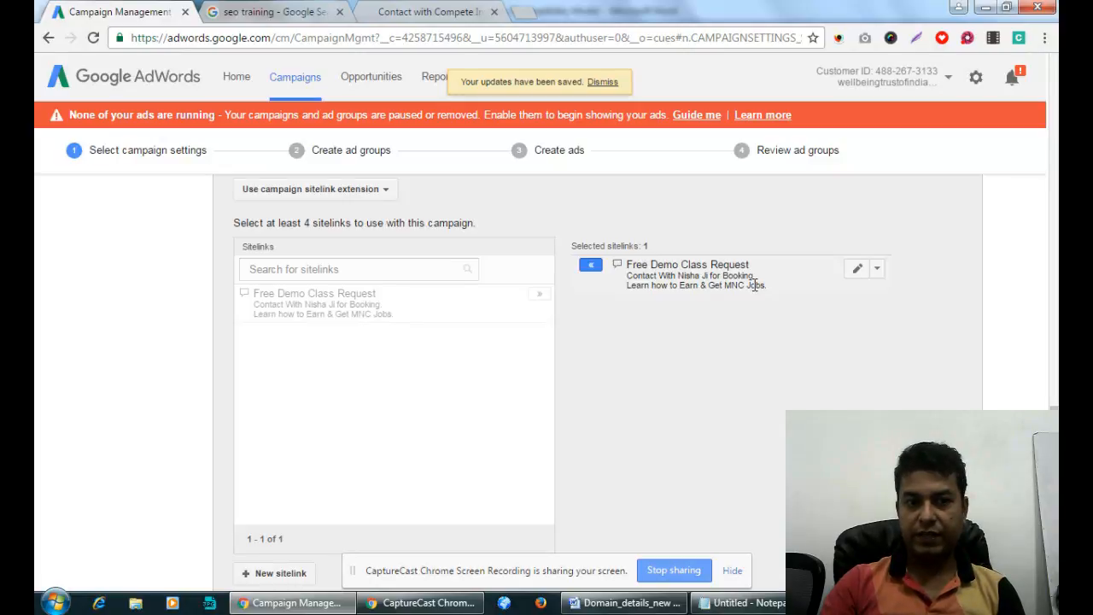
scroll(751, 294, "down", 4)
scroll(735, 304, "up", 3)
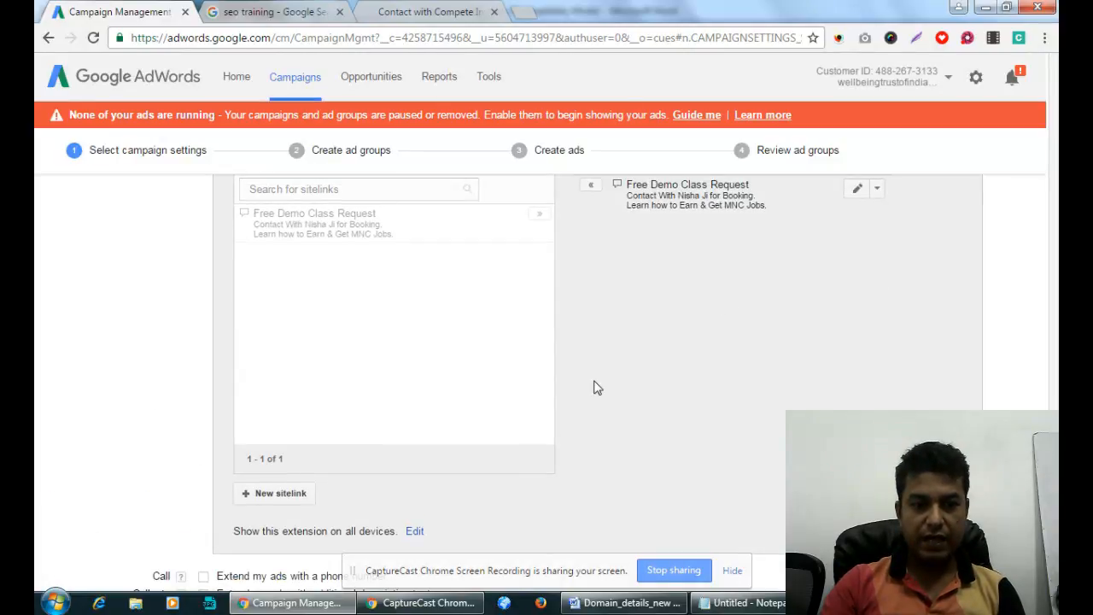
left_click(293, 492)
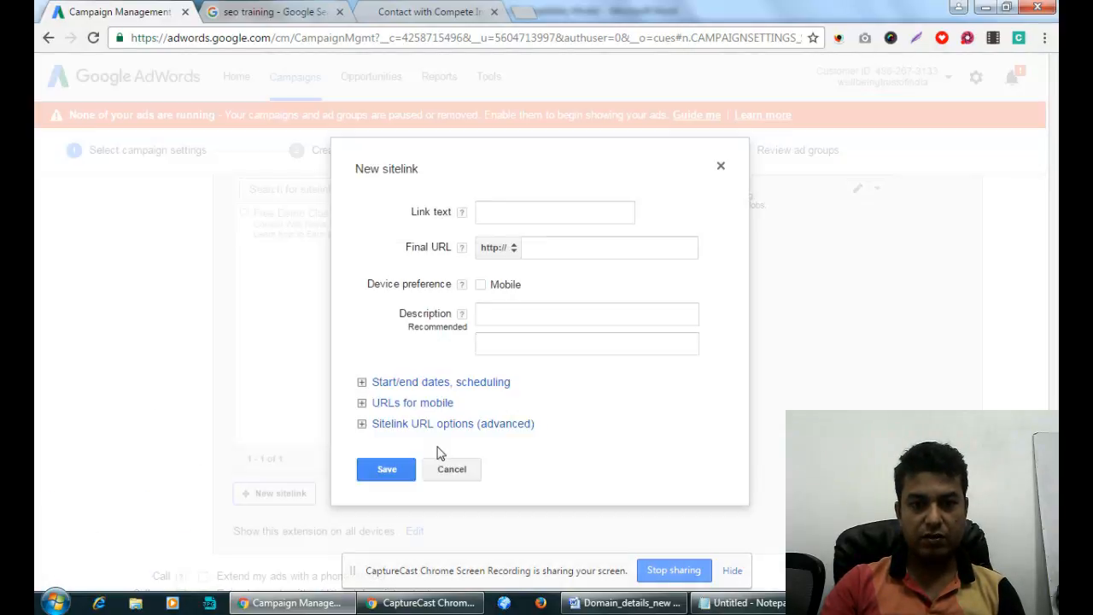
left_click(508, 216)
type("Call ")
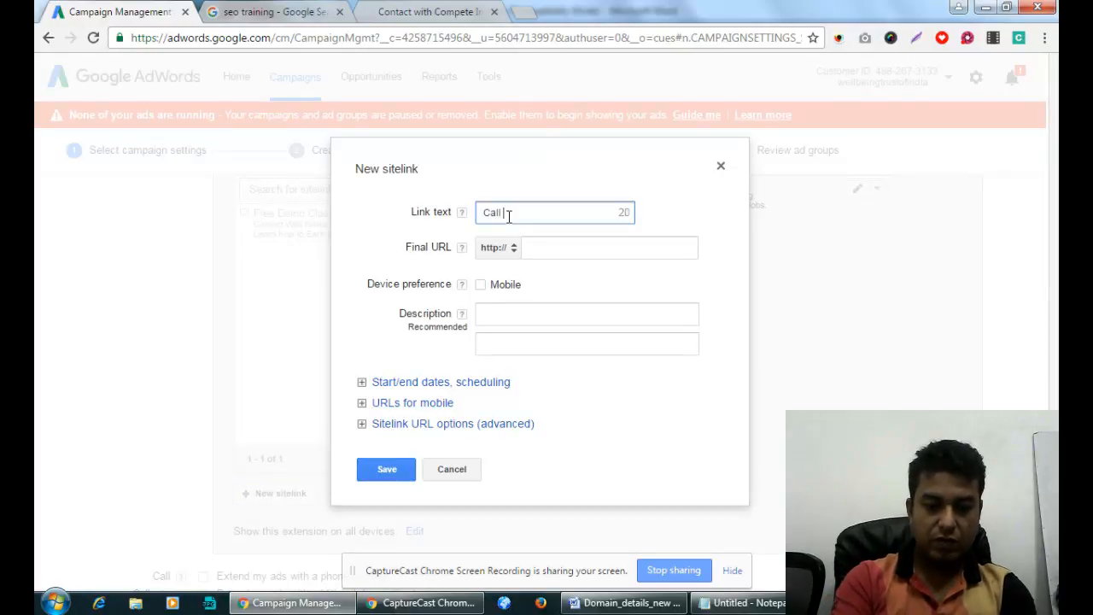
type("Misha")
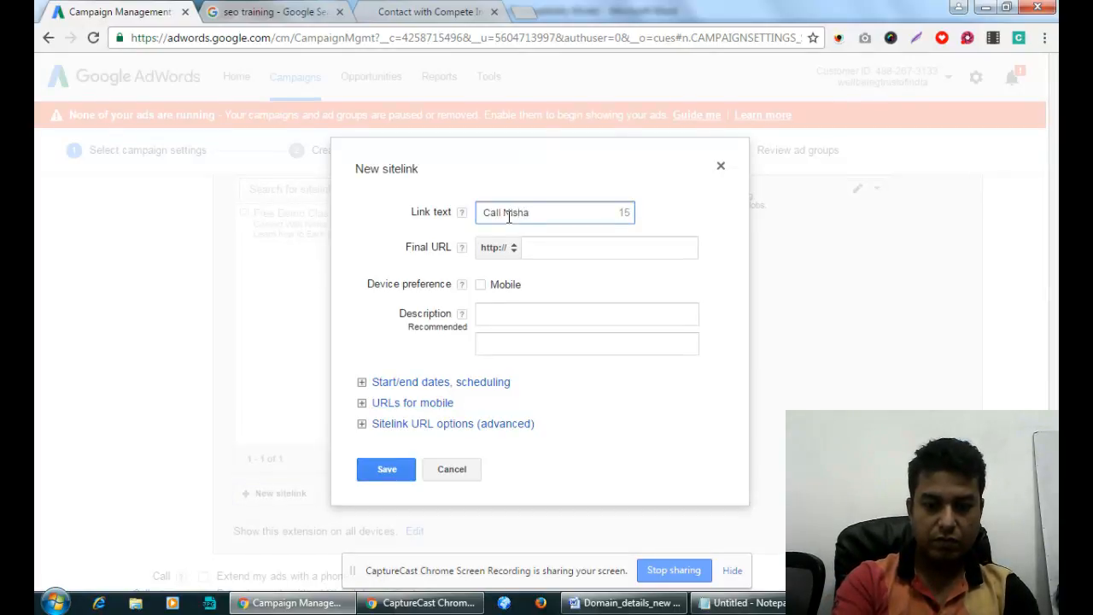
type(" -")
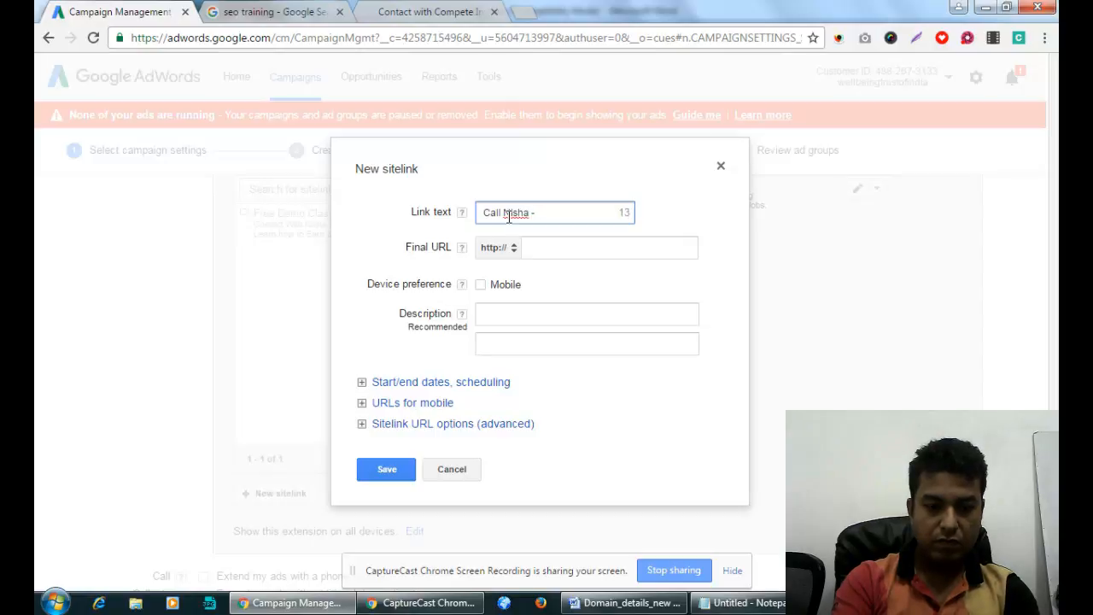
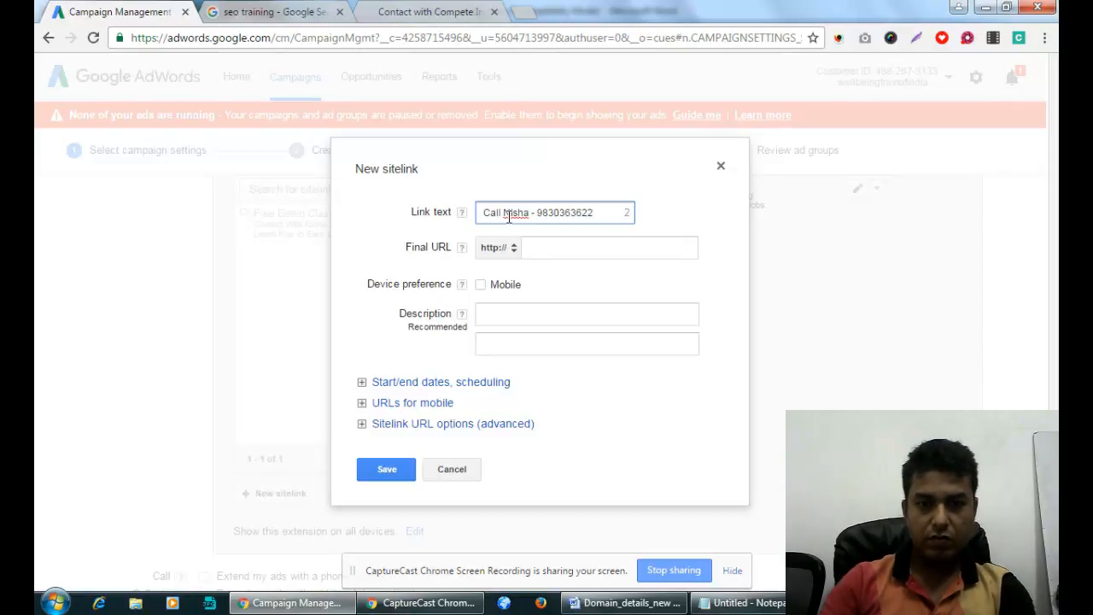
left_click(547, 239)
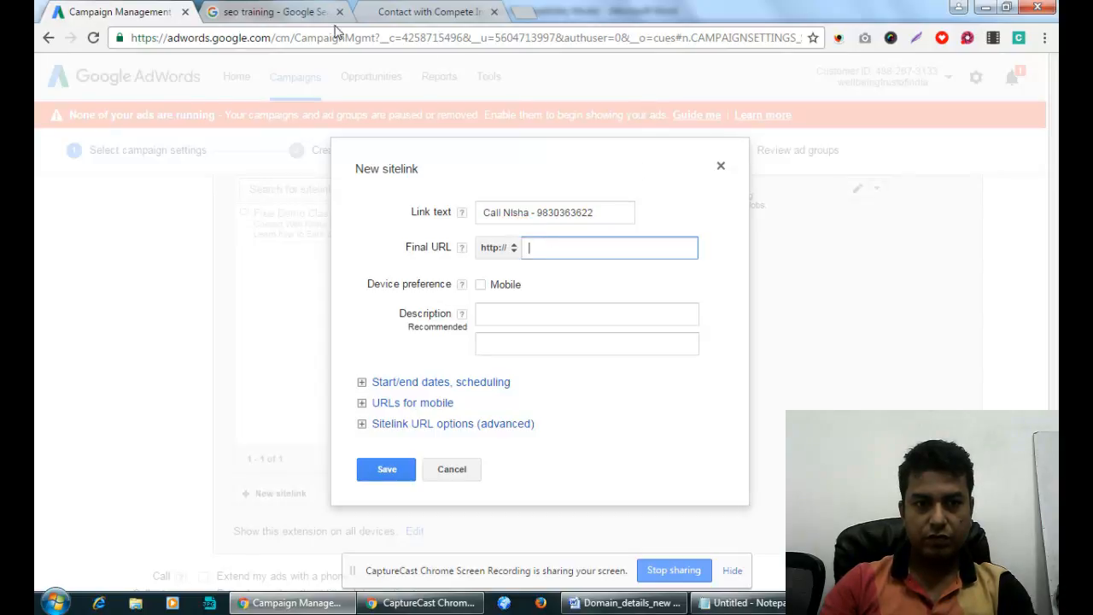
left_click(451, 14)
key("ctrl+c")
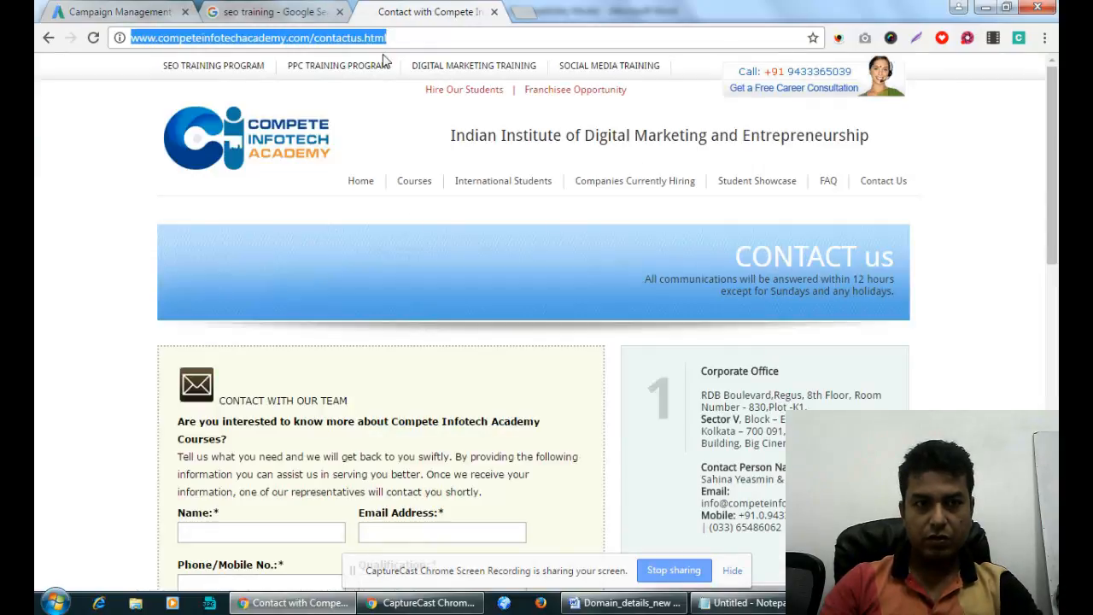
left_click(145, 12)
key("ctrl+v")
left_click(636, 292)
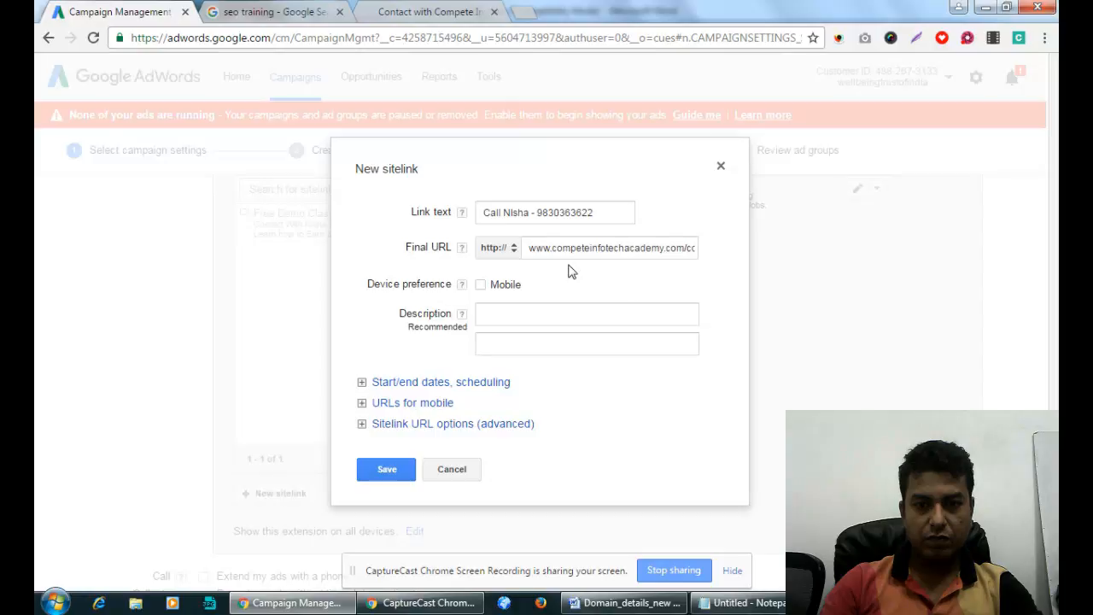
left_click(561, 311)
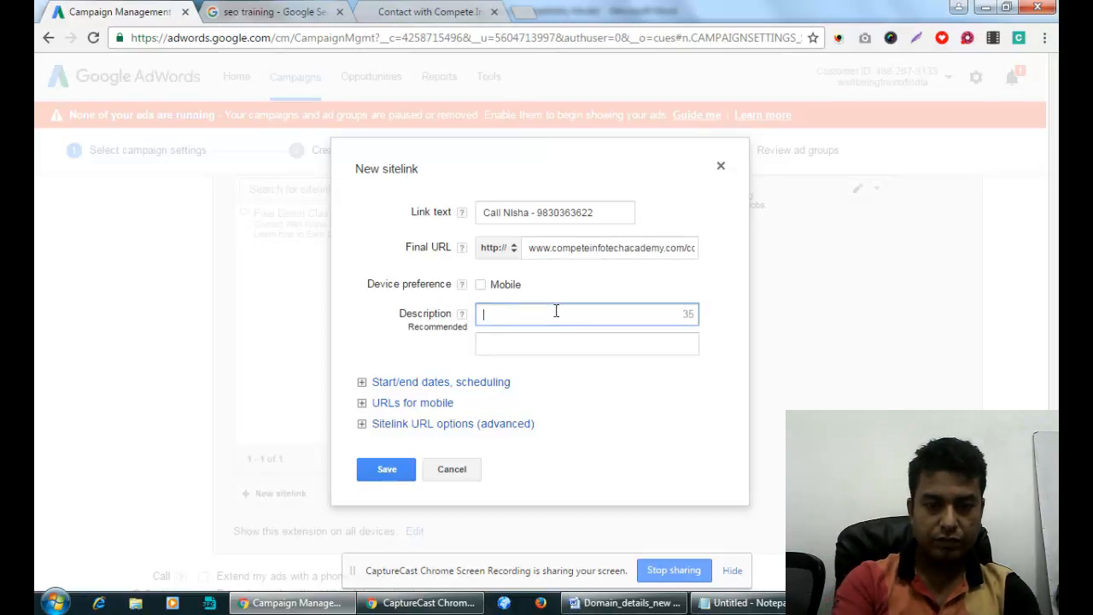
Enter sitelink descriptions 'Get Free Demo Class and Brochure.' and 'Learn & Earn while doing course.'.
type("Get F")
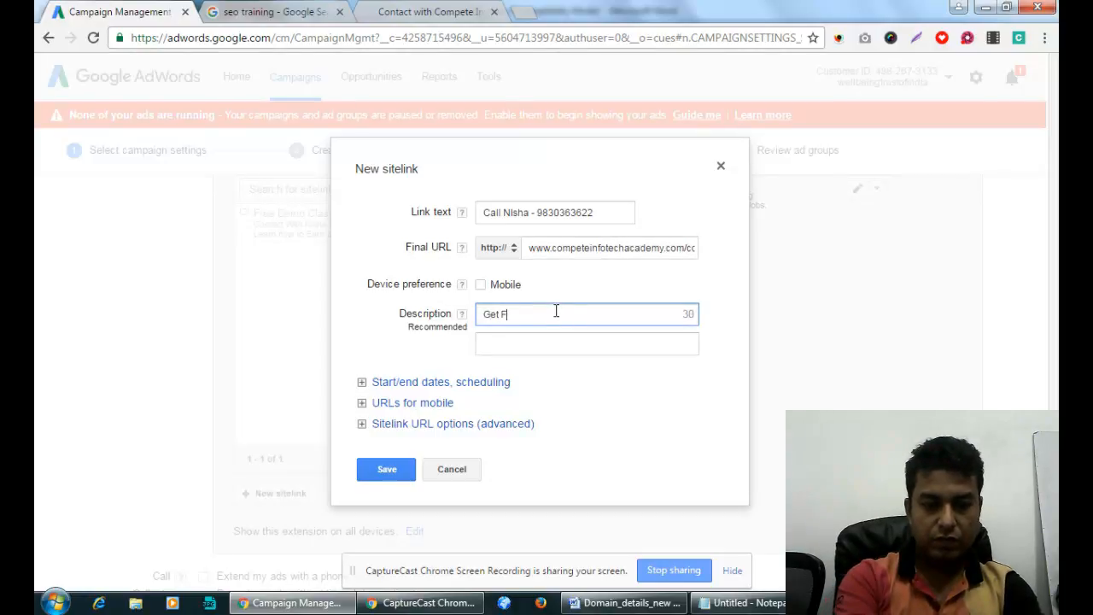
type("ree Demo Clas")
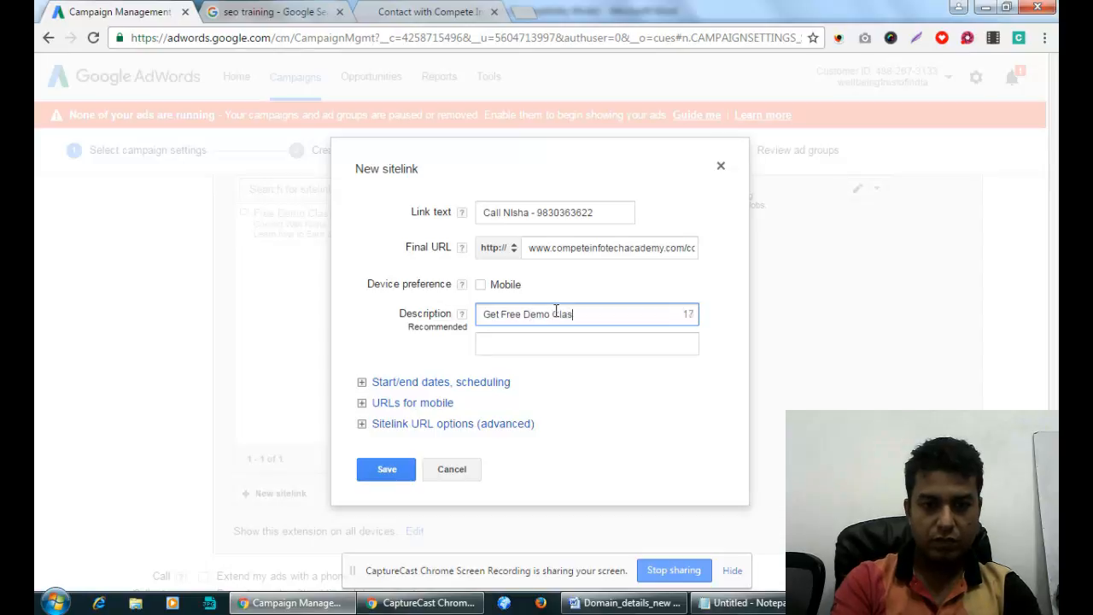
type("s and ")
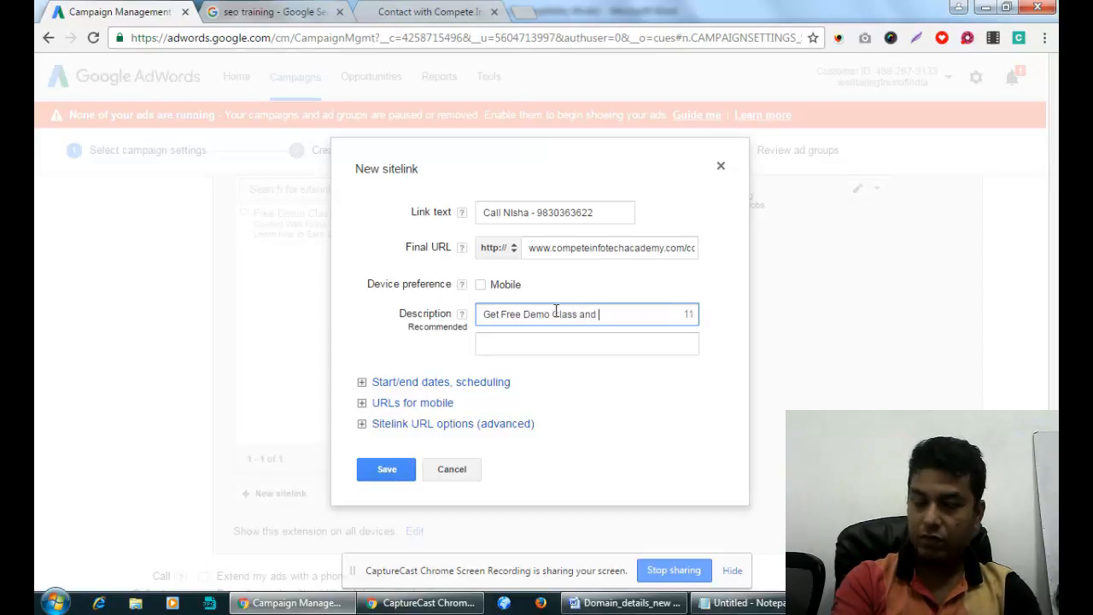
type("Brochure.")
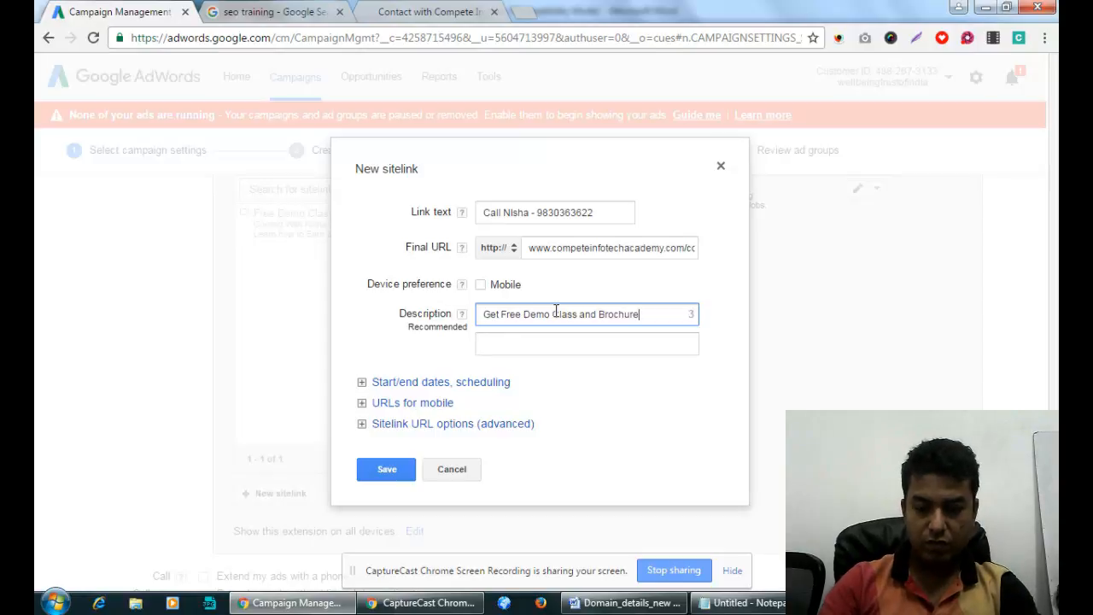
left_click(518, 344)
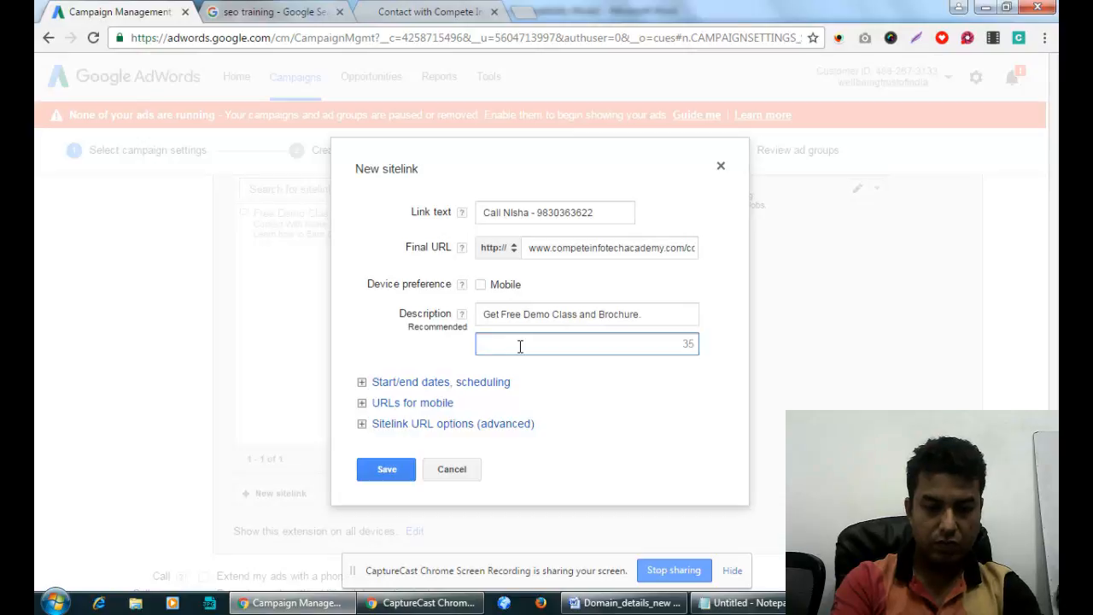
type("Learn h")
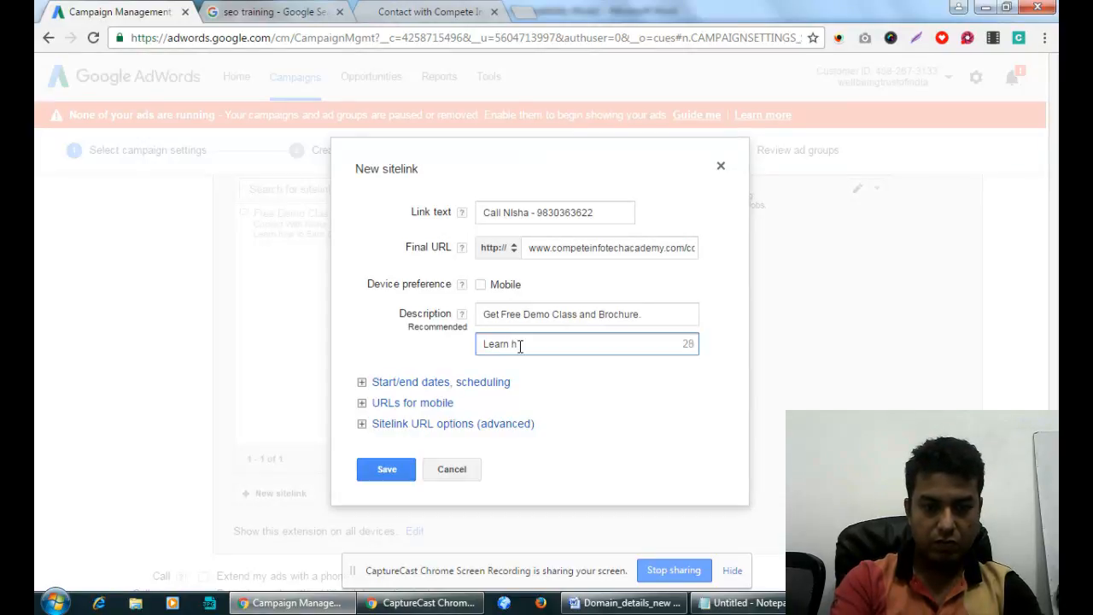
key("BackSpace")
type("& Ea")
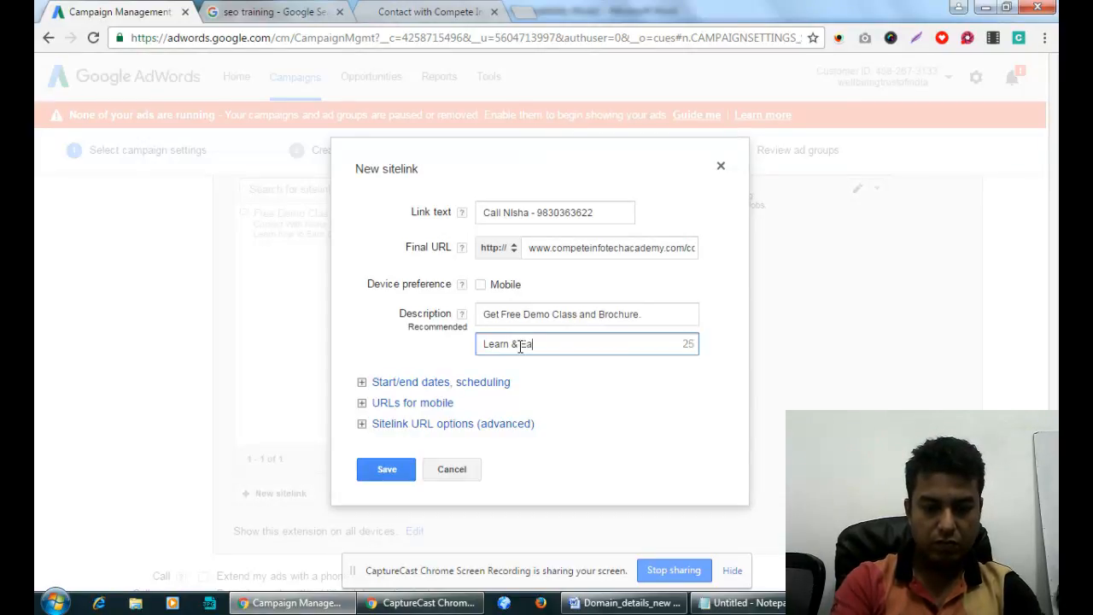
type("rn while doi")
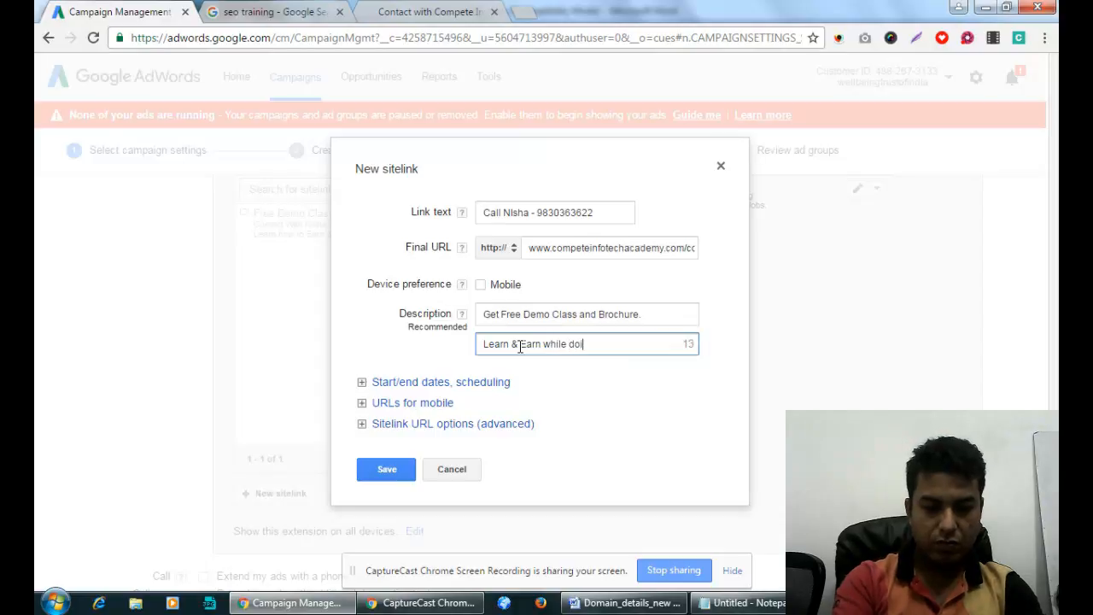
type("ng course")
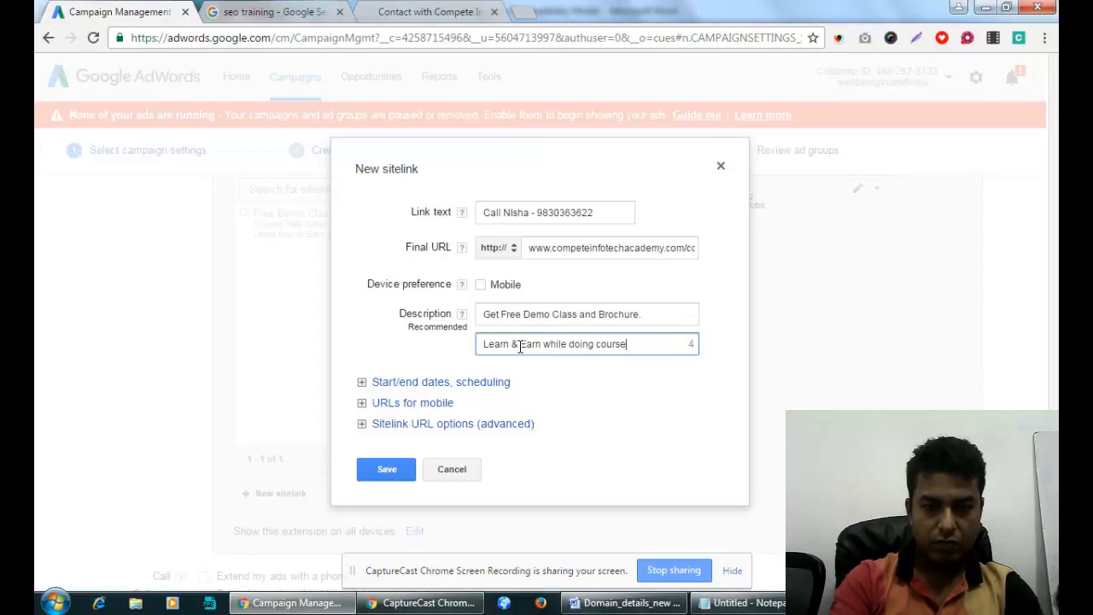
key("BackSpace")
key("BackSpace")
key("BackSpace")
key("BackSpace")
key("BackSpace")
key("BackSpace")
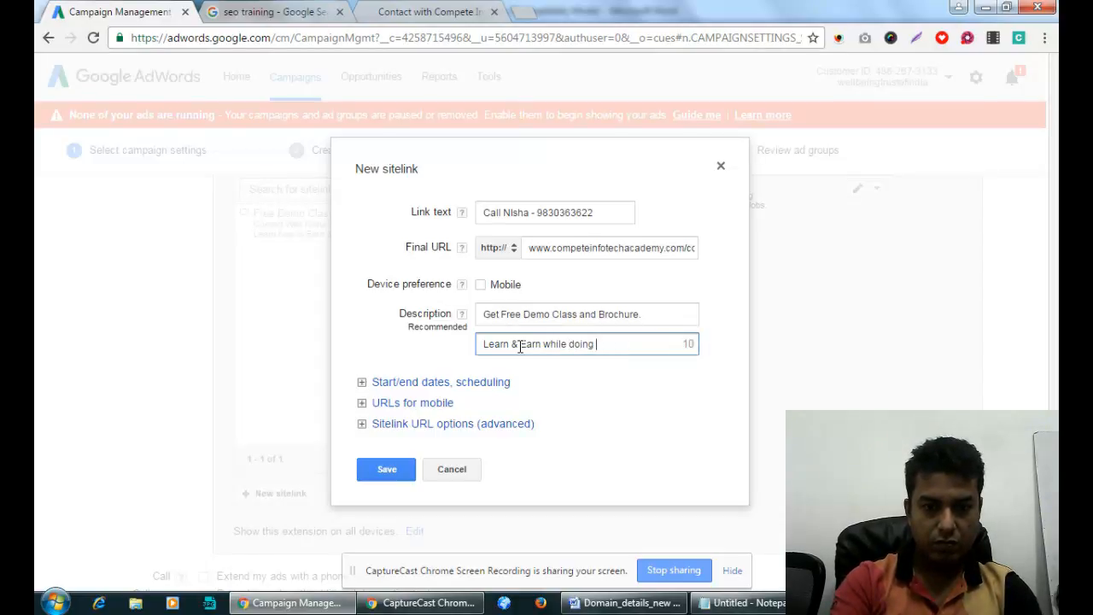
type("seo course")
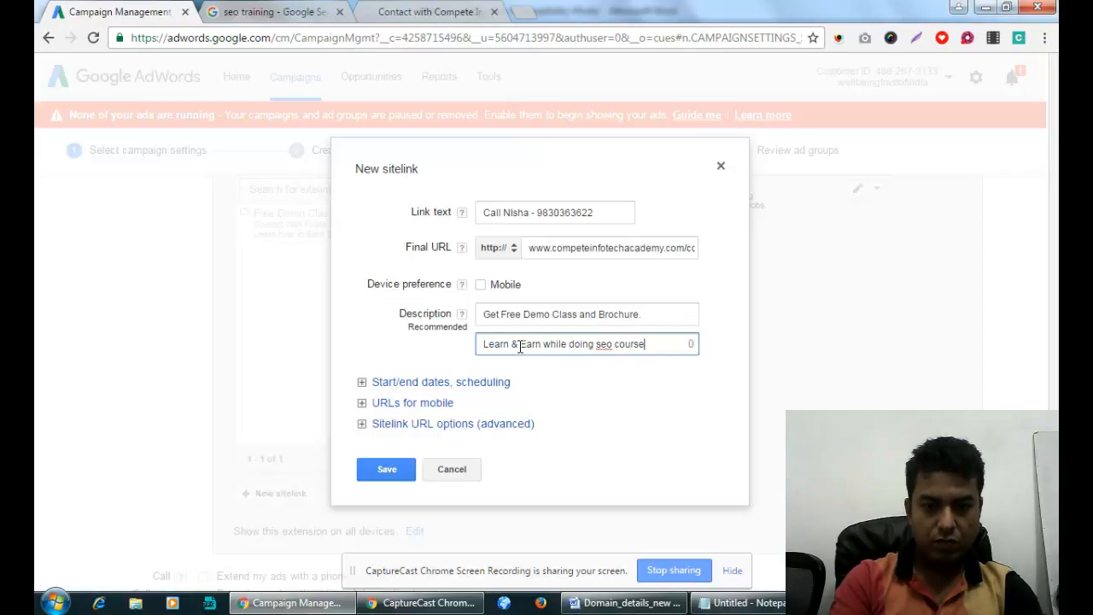
key("BackSpace")
key("BackSpace")
key("BackSpace")
key("BackSpace")
key("BackSpace")
key("BackSpace")
key("BackSpace")
key("BackSpace")
key("BackSpace")
key("BackSpace")
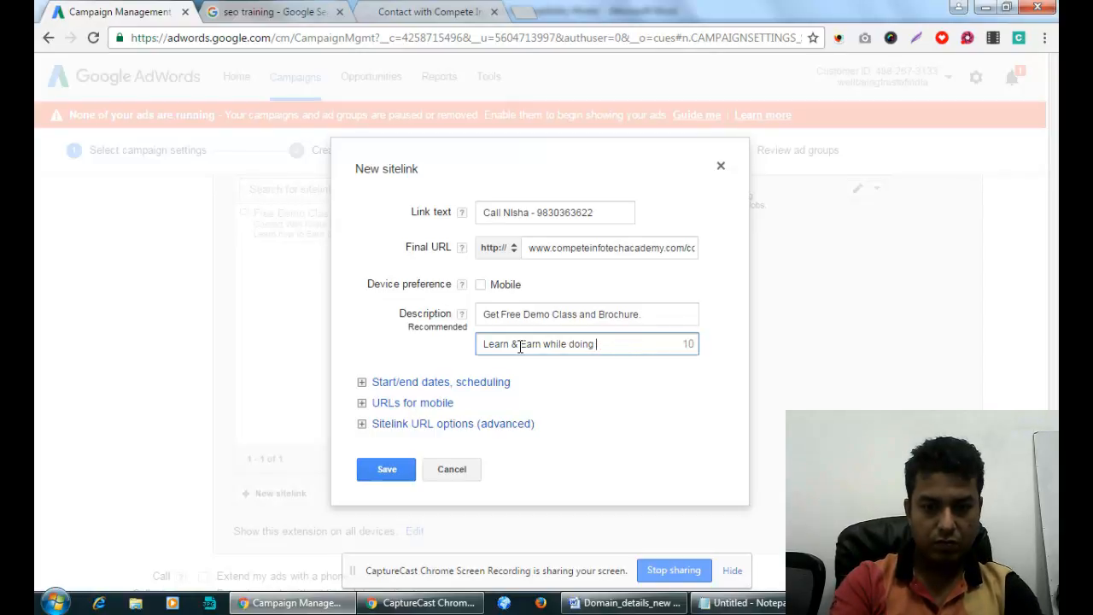
type("course")
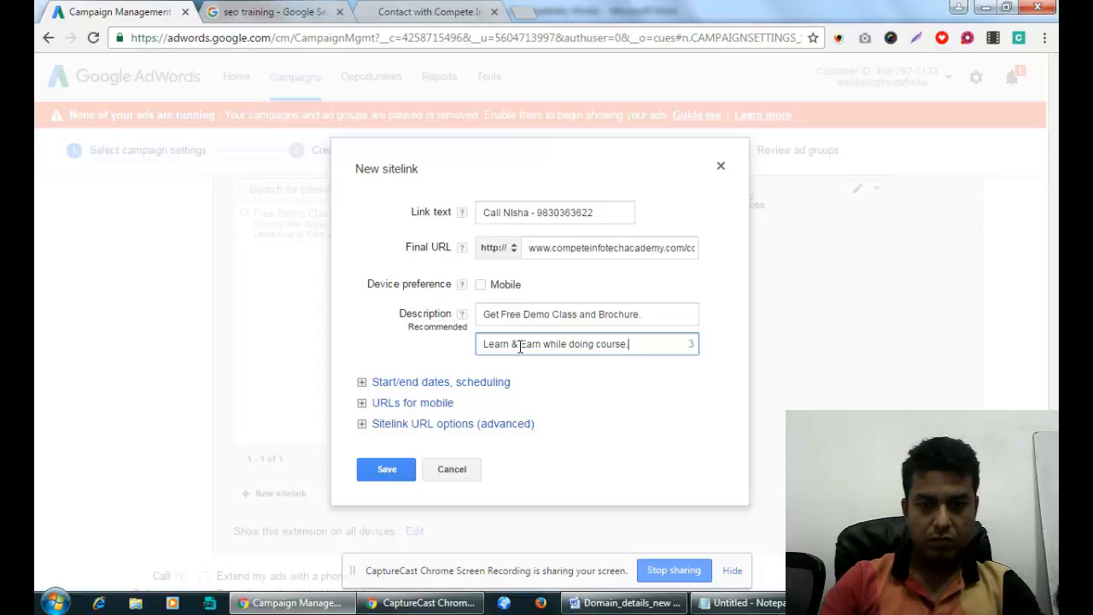
type(".")
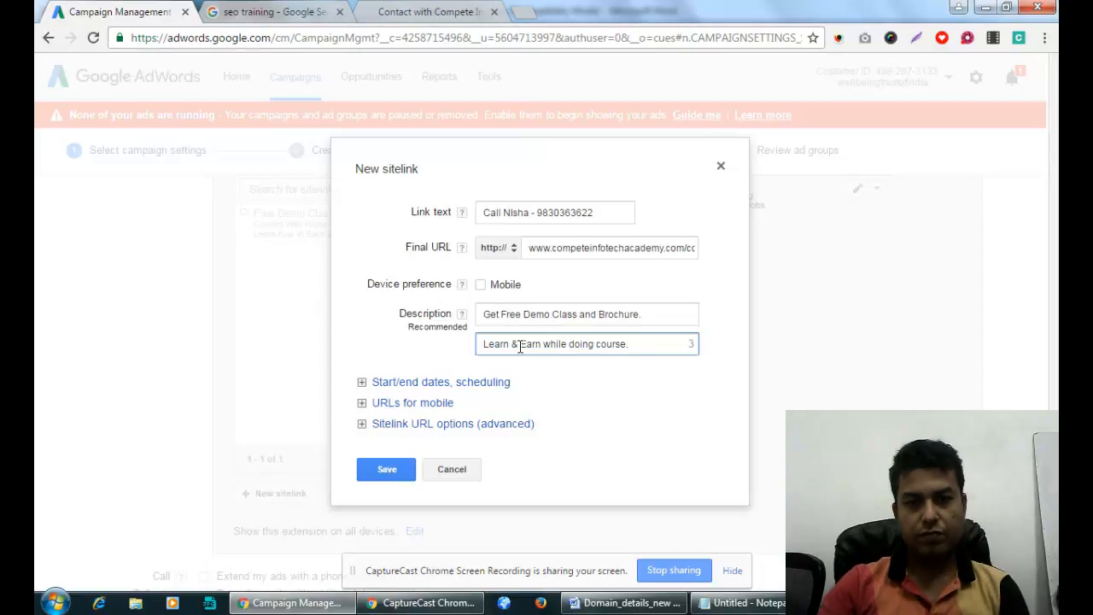
Expand the sitelink's advanced URL options, inspect the tracking template example, and bring up the contact page.
left_click(430, 427)
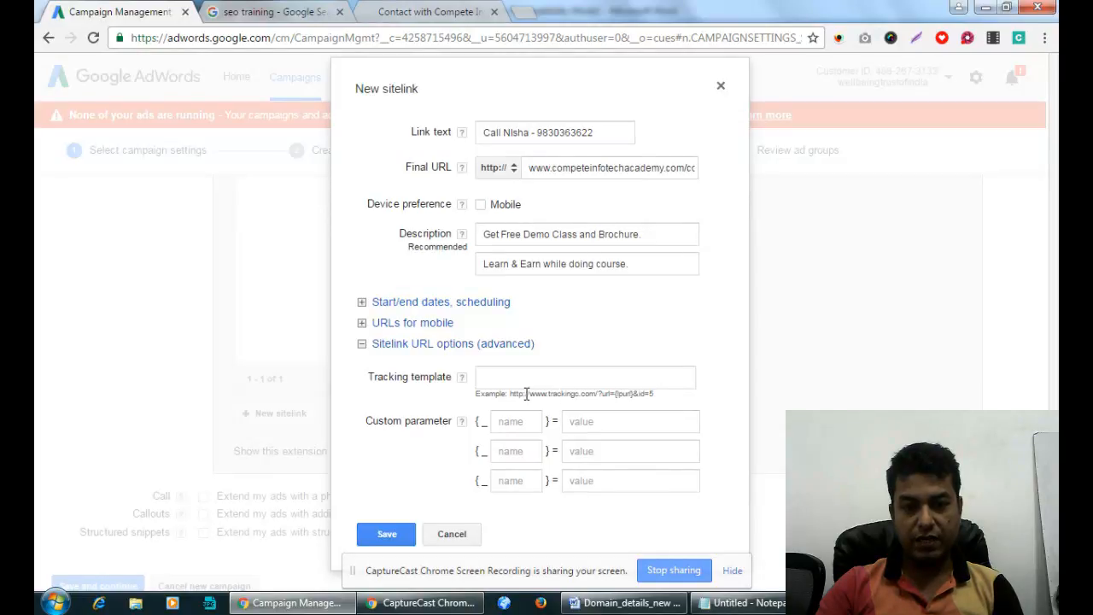
left_click_drag(527, 394, 651, 396)
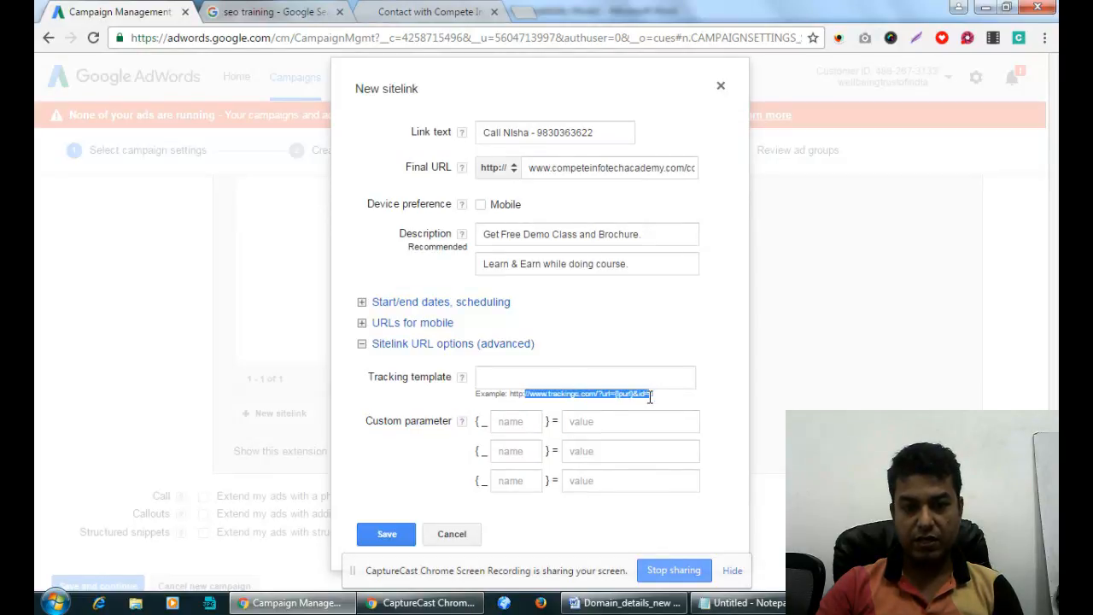
left_click(626, 396)
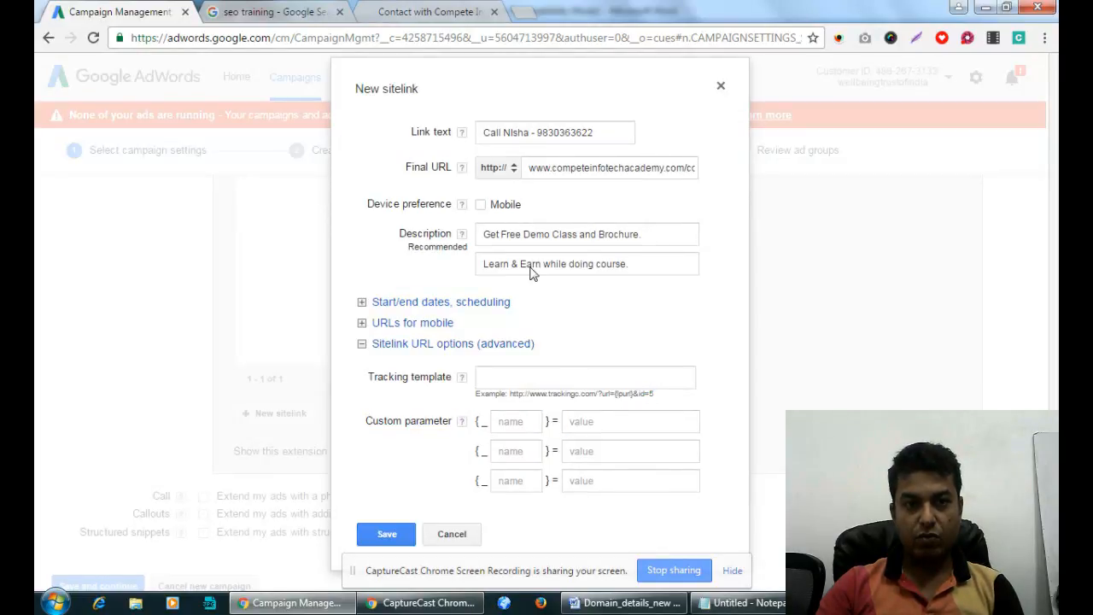
left_click(446, 12)
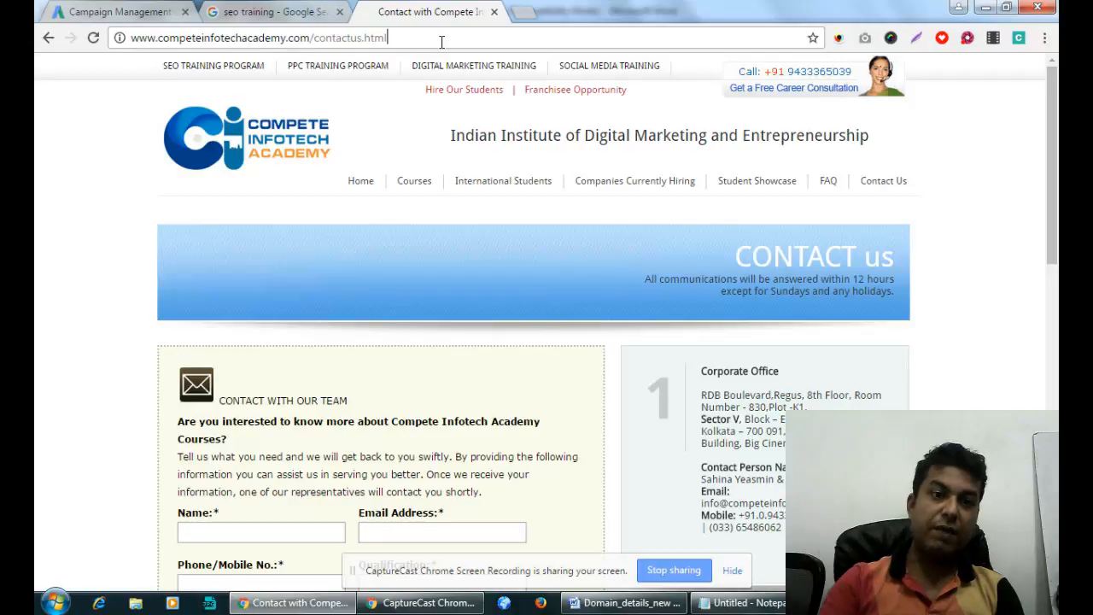
Select the contact page's address, then go back to the AdWords campaign tab.
left_click_drag(441, 41, 138, 44)
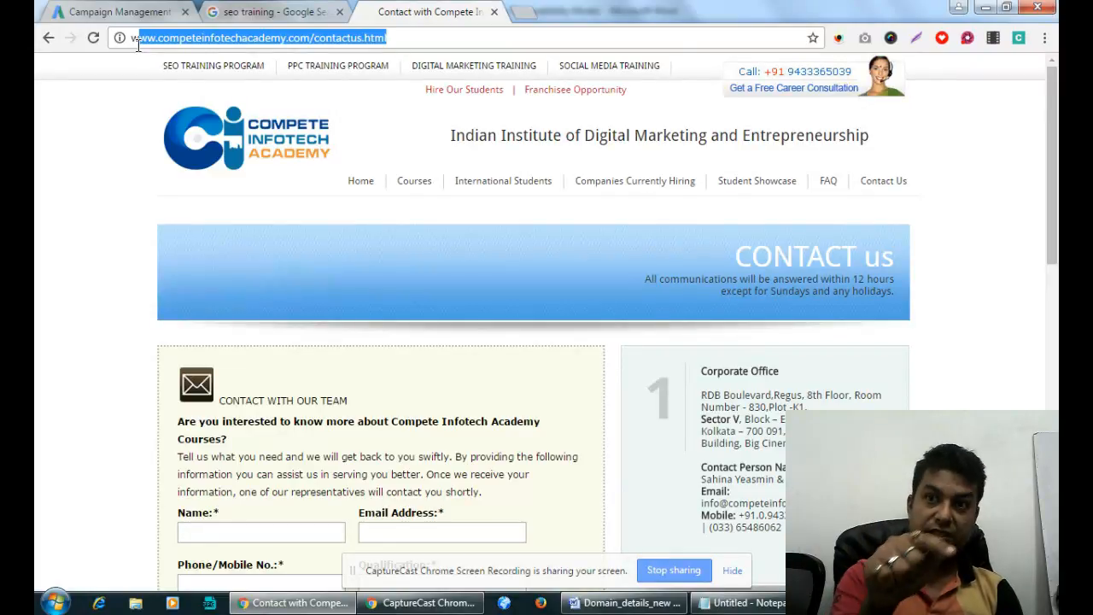
left_click(156, 12)
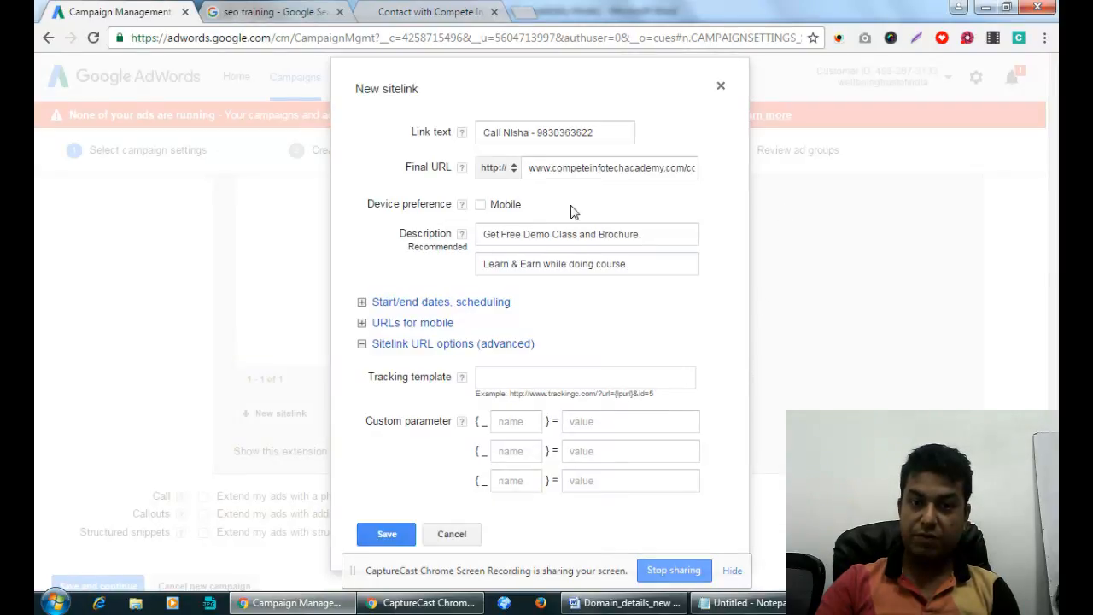
Review the tracking template example's parameters, then collapse the advanced sitelink URL options.
left_click_drag(596, 176, 756, 168)
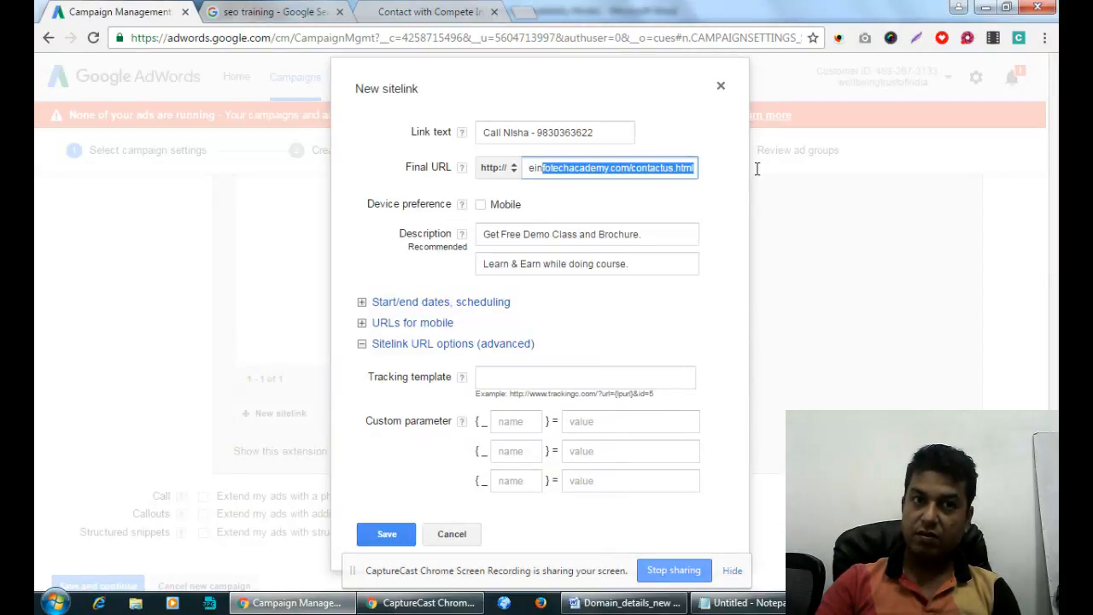
left_click(554, 134)
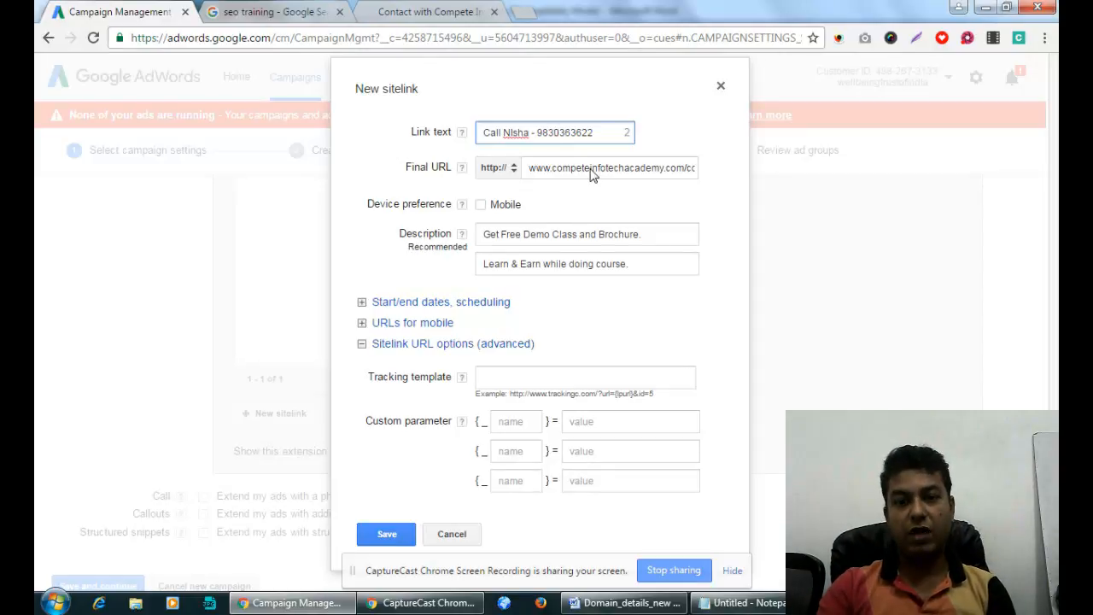
left_click_drag(601, 395, 655, 395)
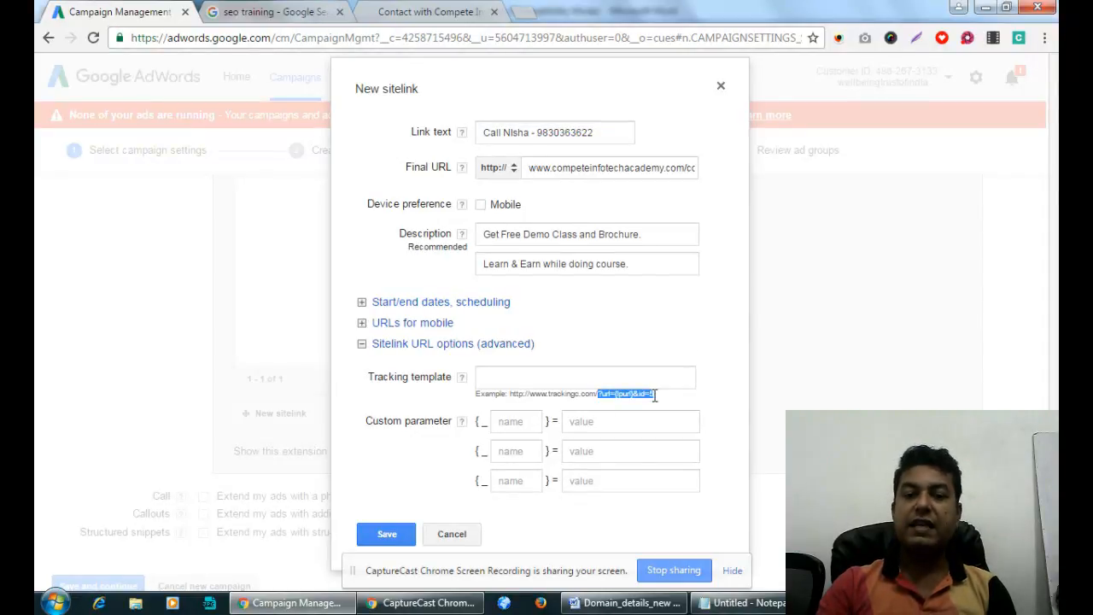
left_click(634, 411)
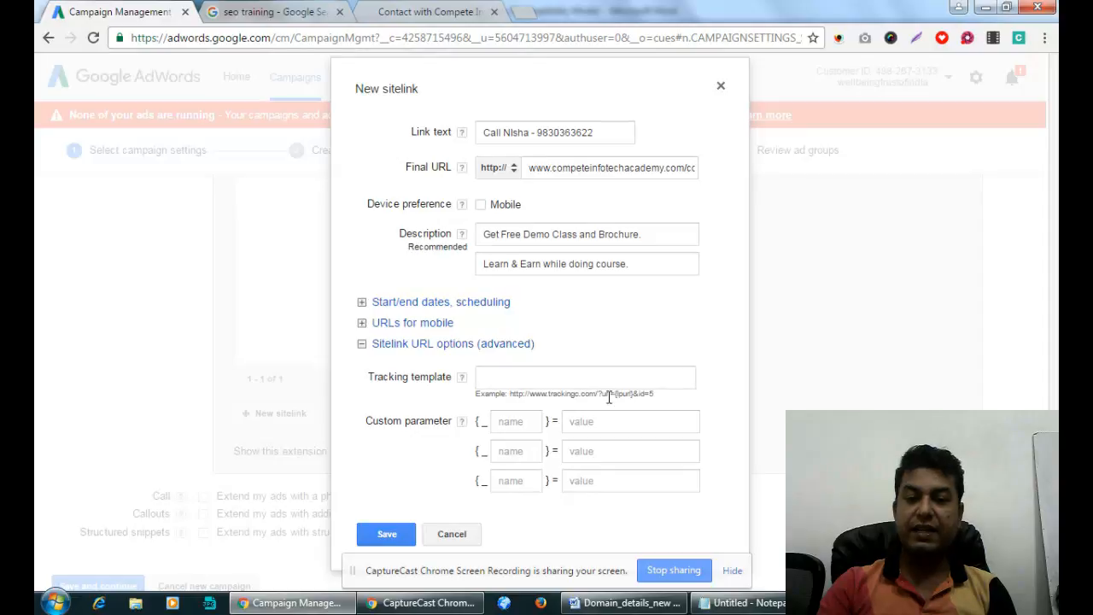
left_click_drag(602, 395, 665, 393)
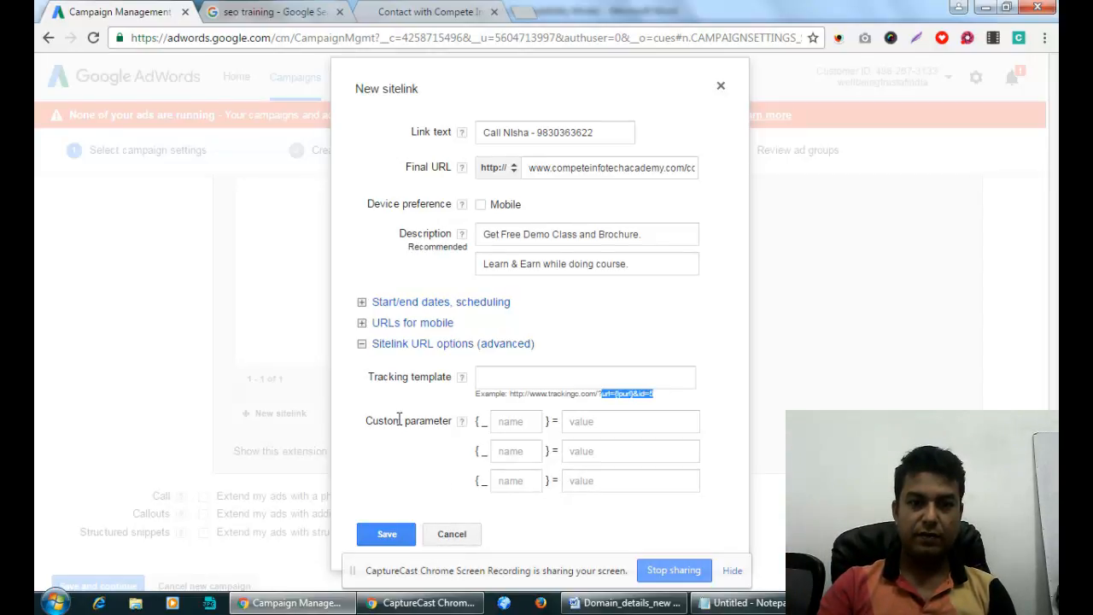
left_click(361, 344)
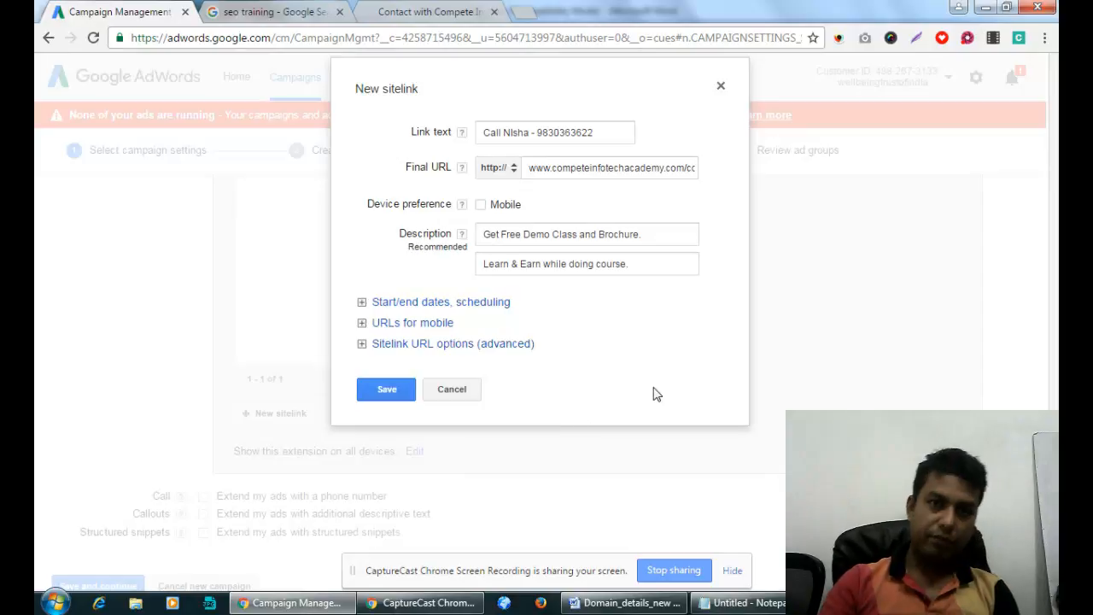
Save the call sitelink and tick the Call extension 'Extend my ads with a phone number'.
left_click(387, 390)
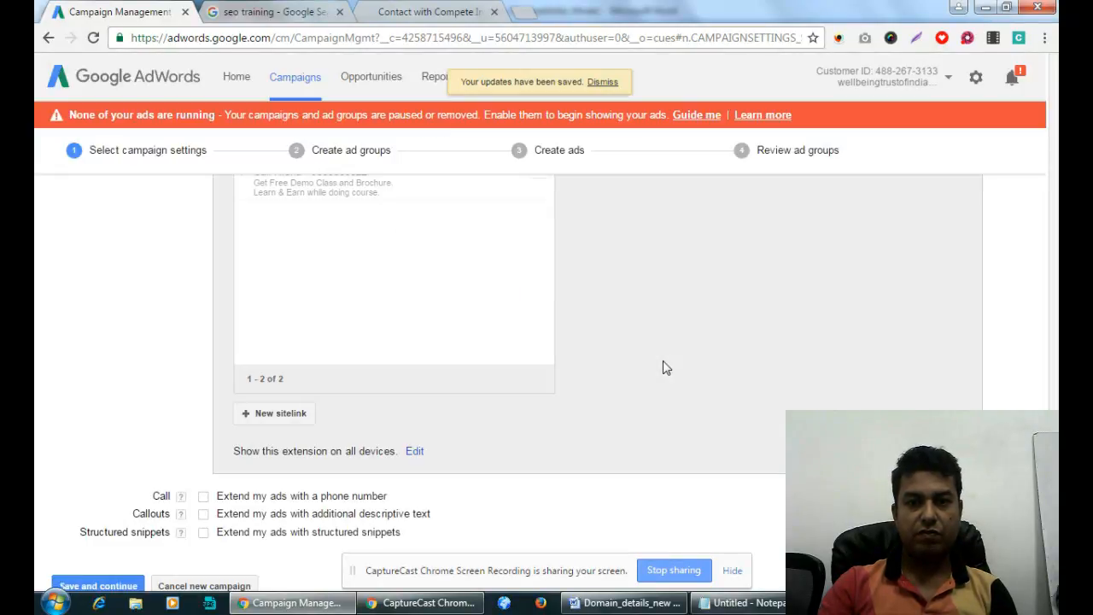
scroll(669, 385, "up", 3)
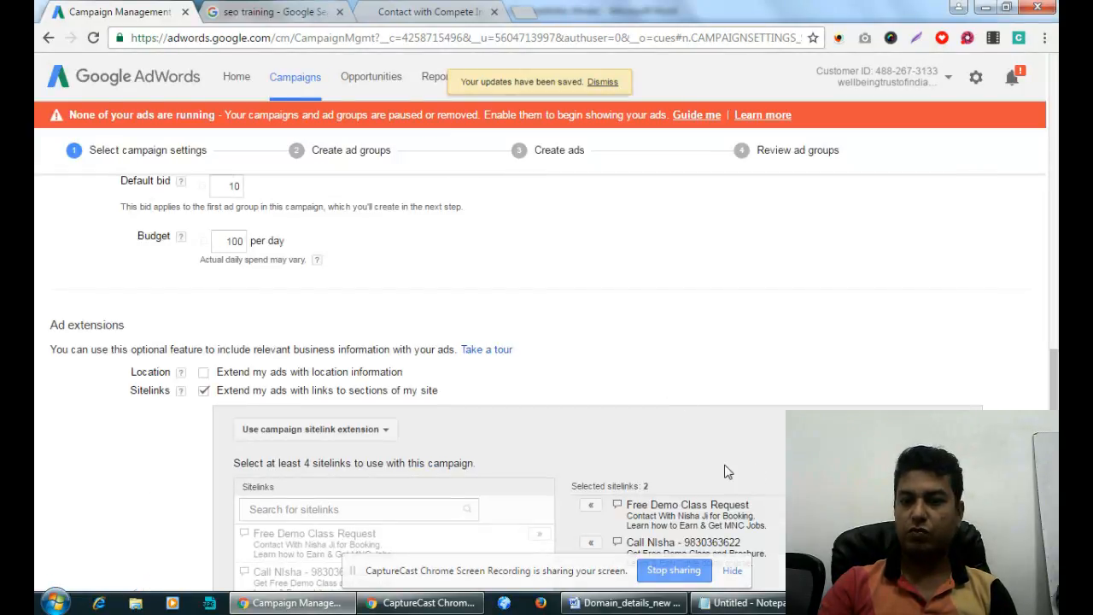
scroll(753, 466, "down", 4)
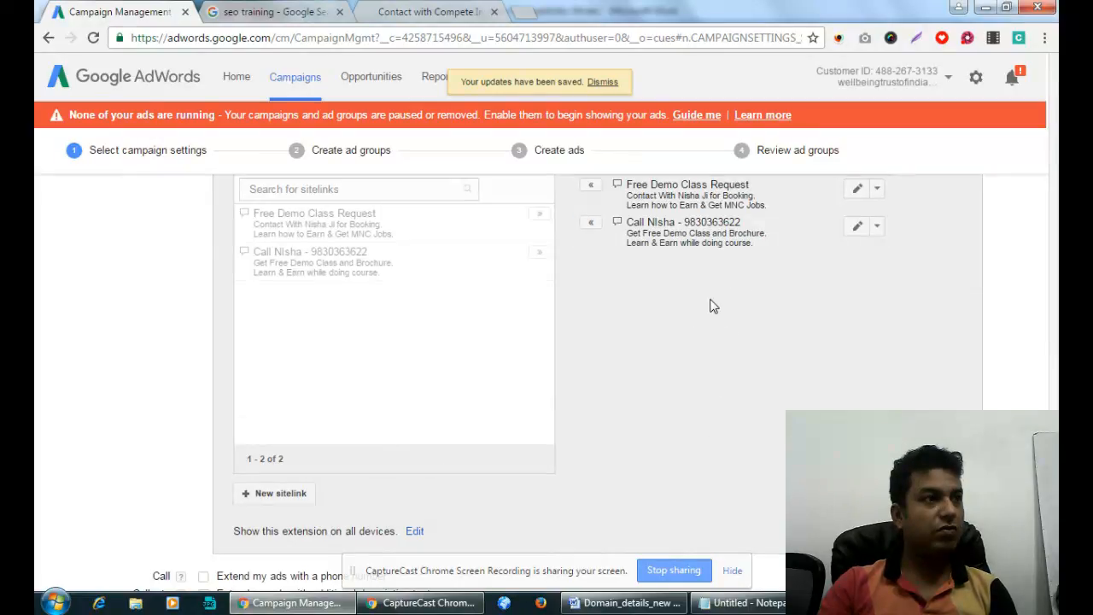
scroll(713, 305, "down", 2)
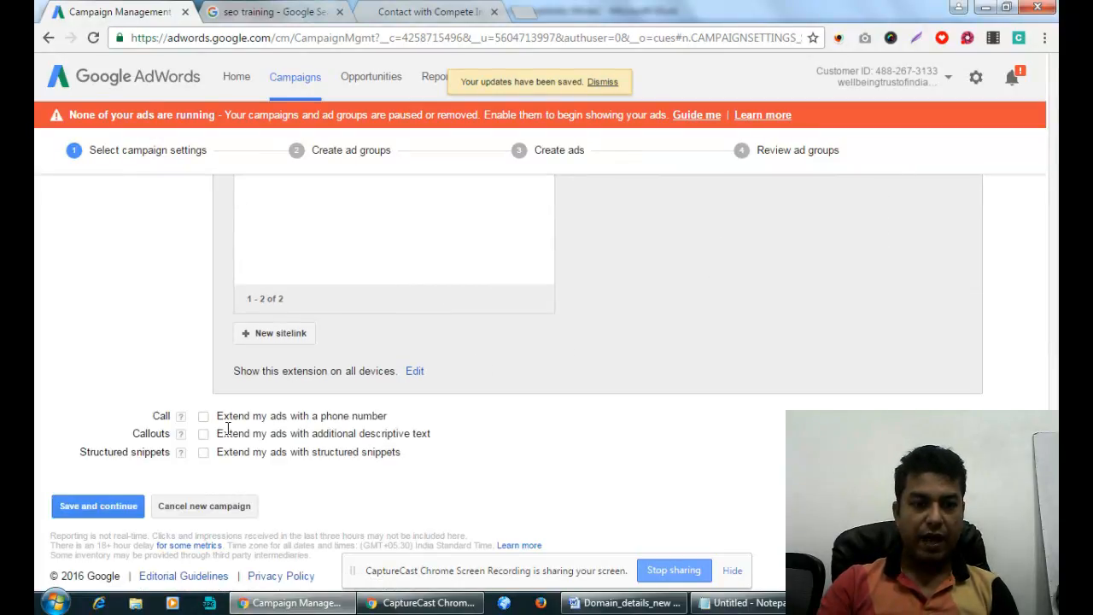
left_click(204, 416)
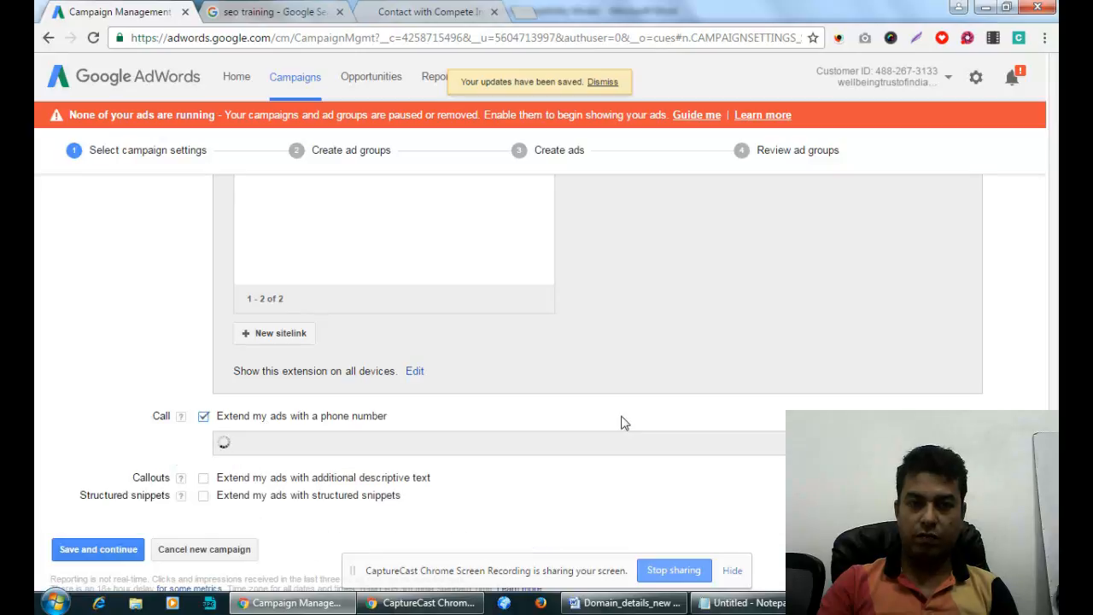
On the 'seo training' search results, highlight the phone number displayed in the AdWords ad.
left_click(426, 10)
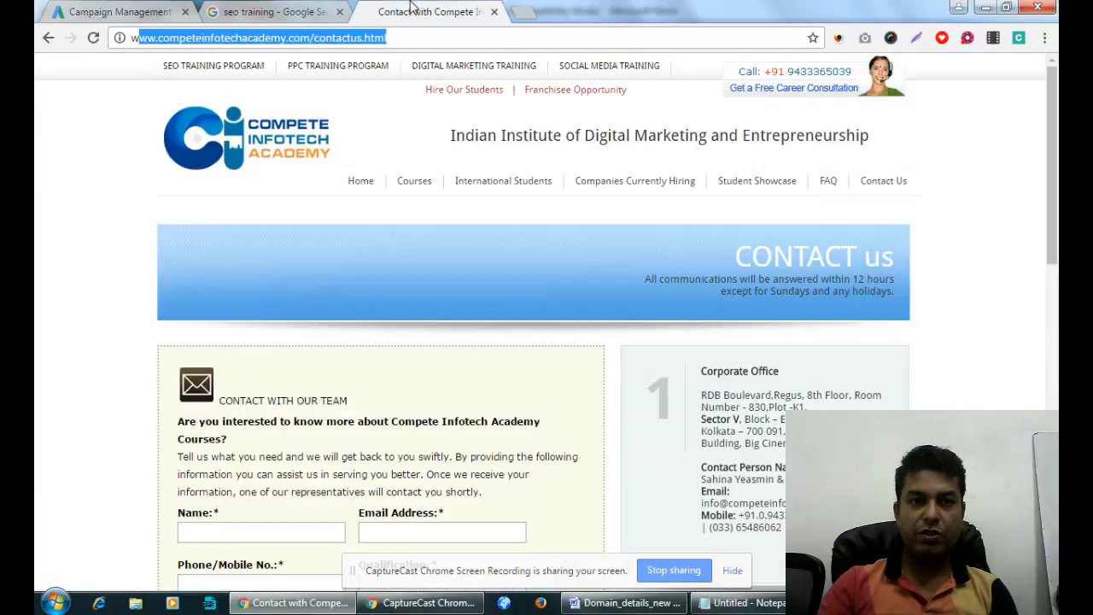
left_click(246, 10)
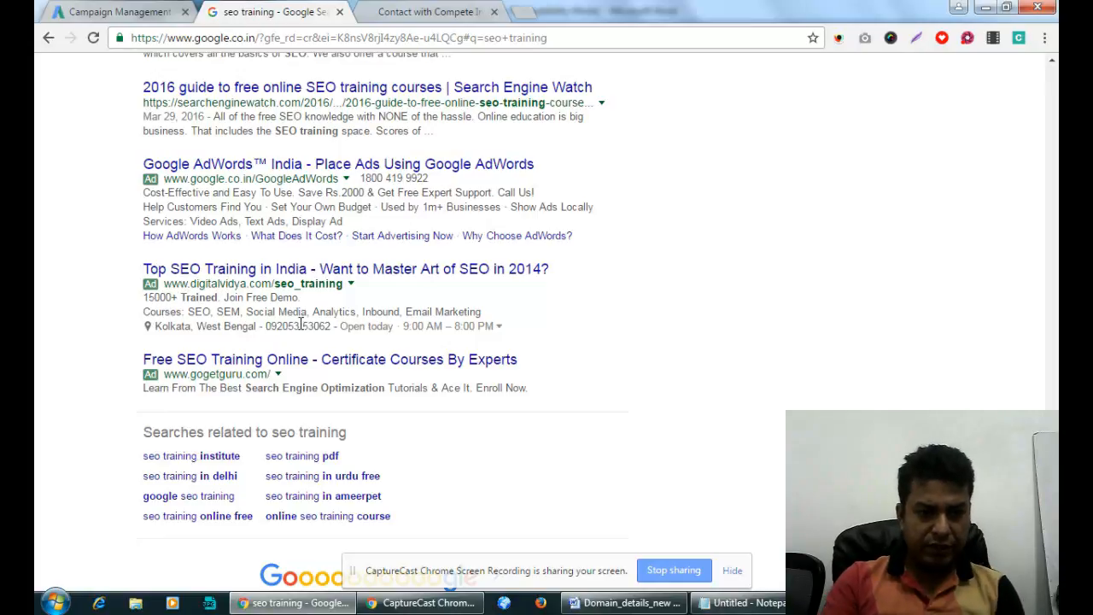
left_click_drag(270, 327, 296, 328)
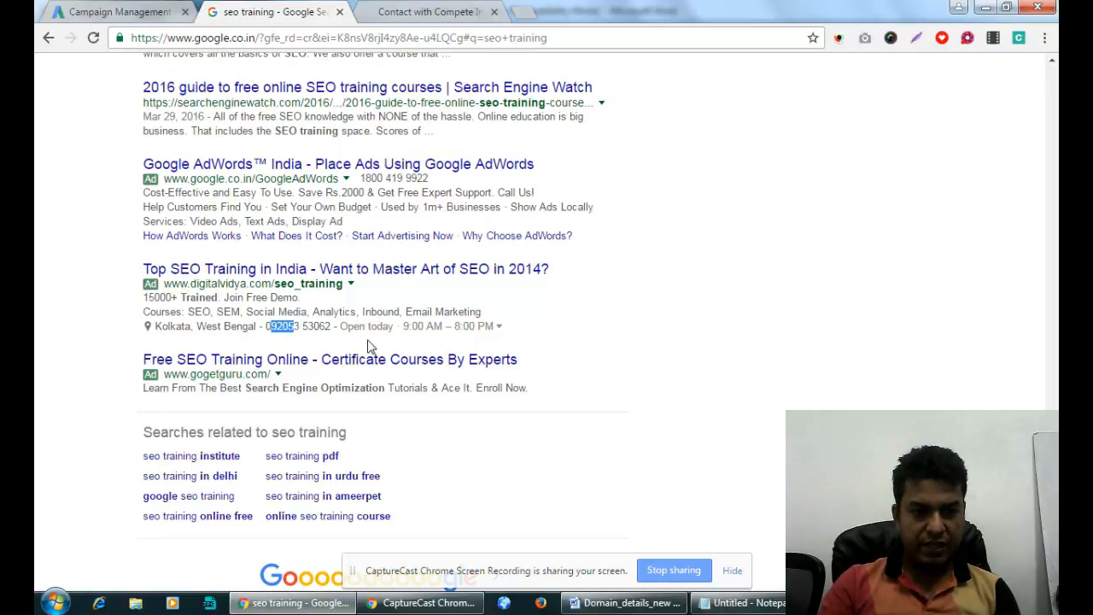
scroll(424, 350, "up", 2)
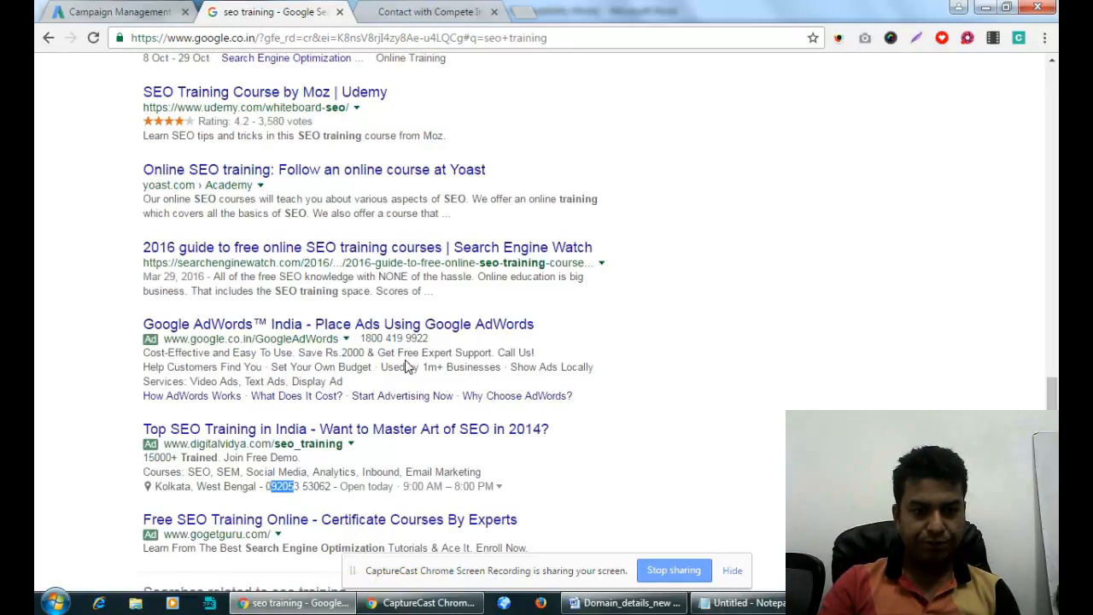
left_click_drag(361, 338, 441, 339)
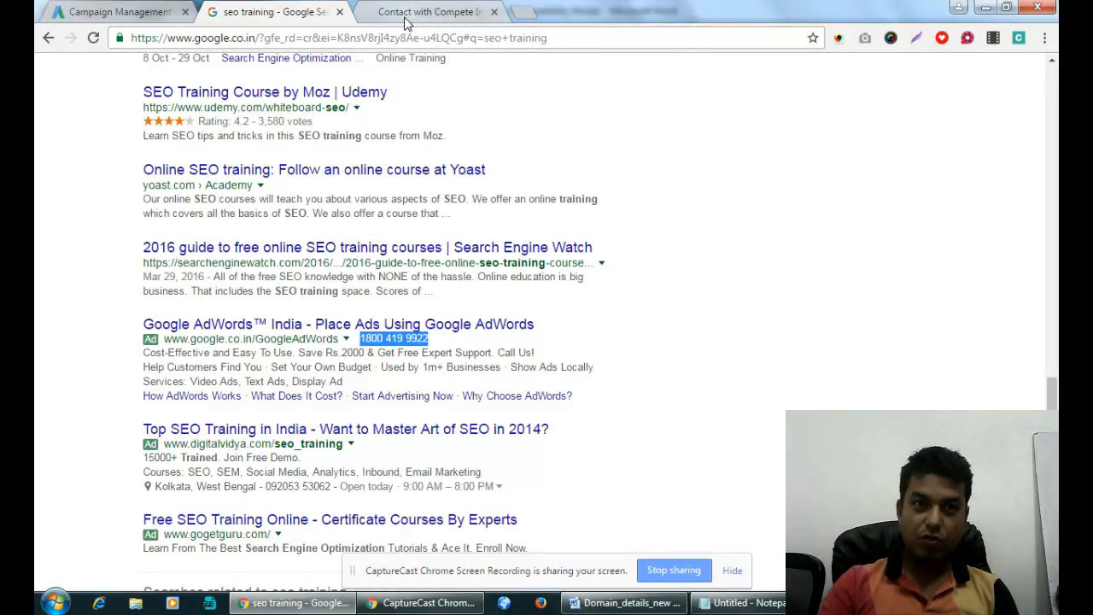
Add a new India phone number to the call extension and save it.
left_click(163, 17)
scroll(468, 325, "down", 3)
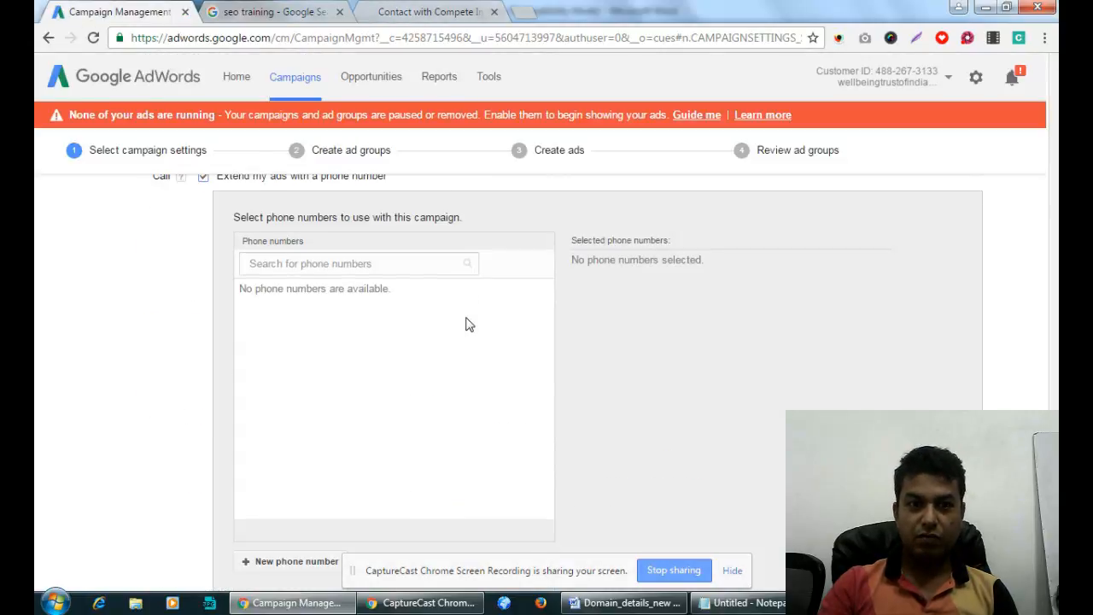
scroll(467, 323, "down", 3)
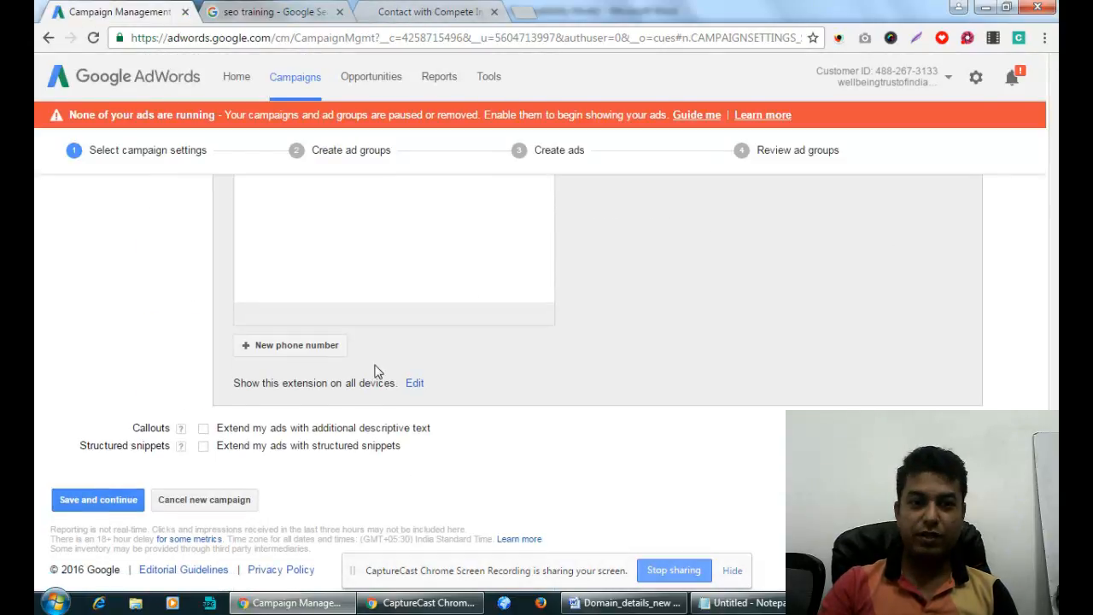
left_click(315, 346)
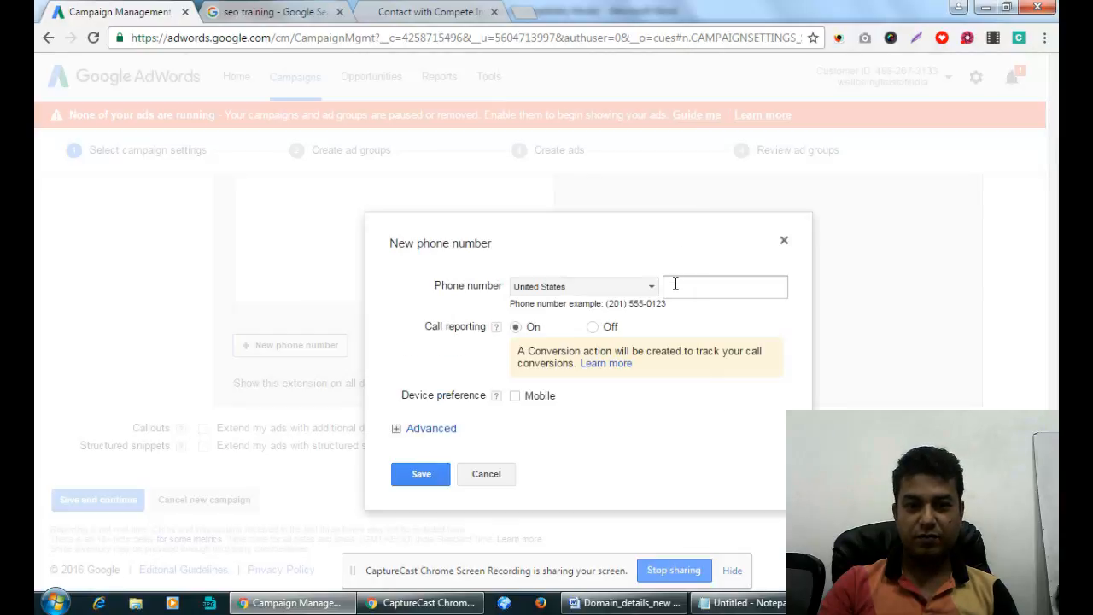
left_click(641, 291)
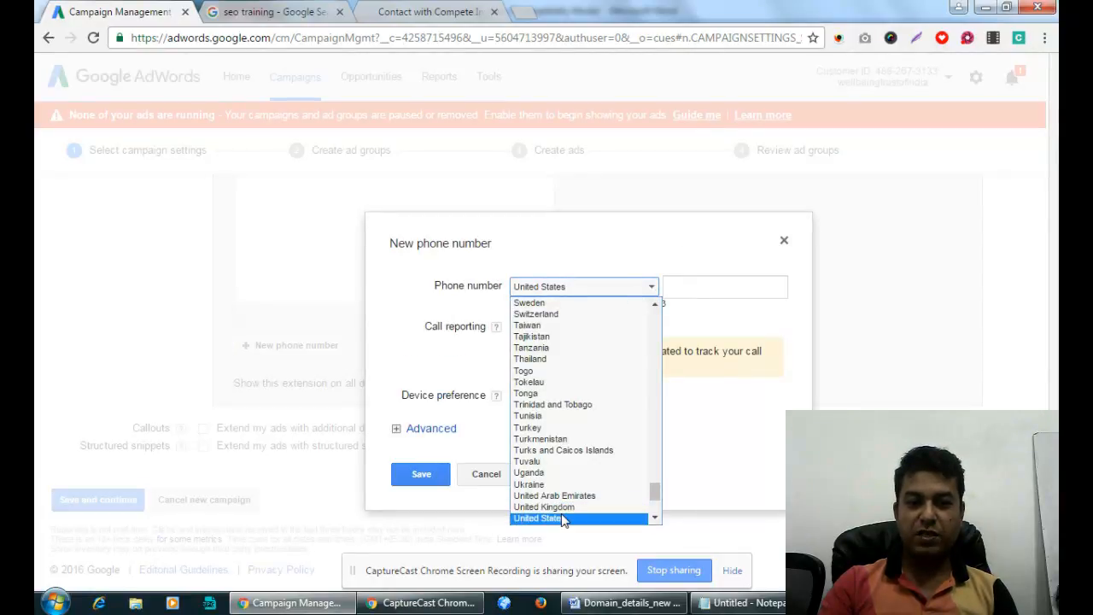
scroll(563, 521, "down", 4)
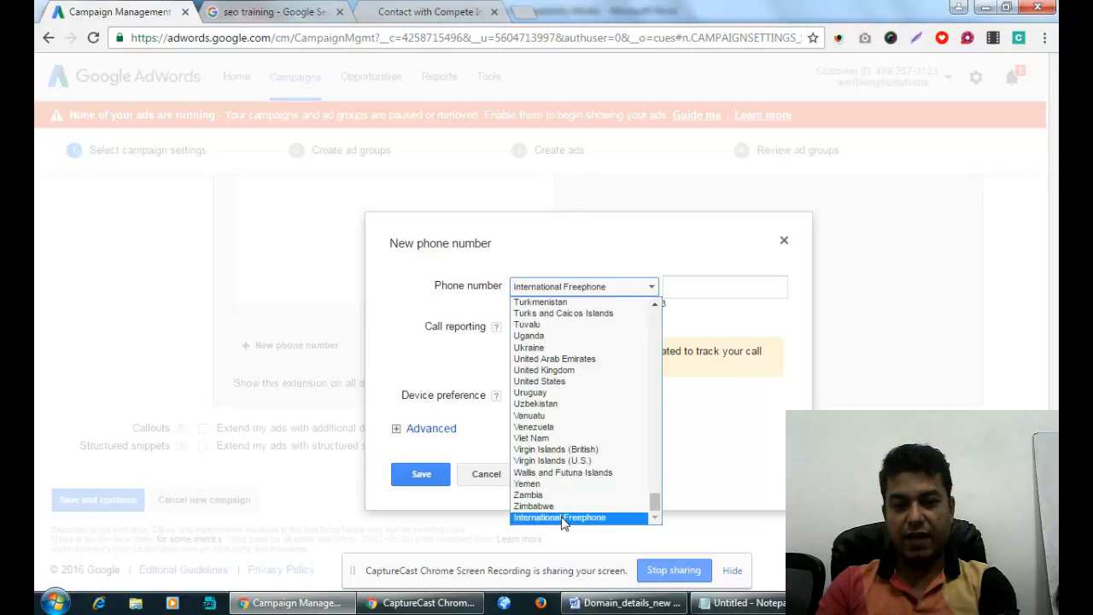
key("i")
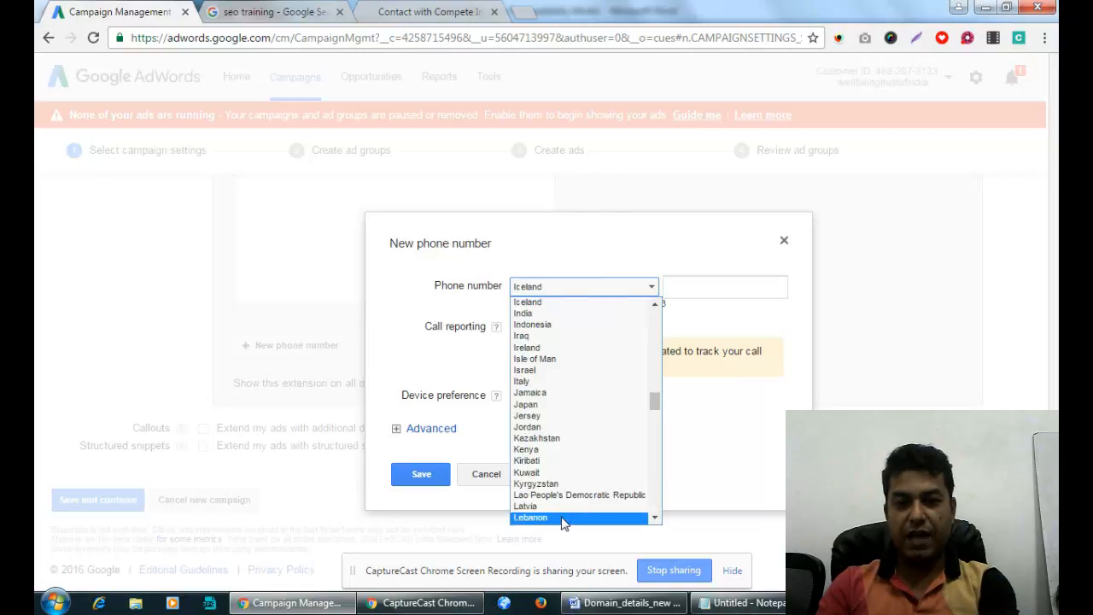
left_click(524, 315)
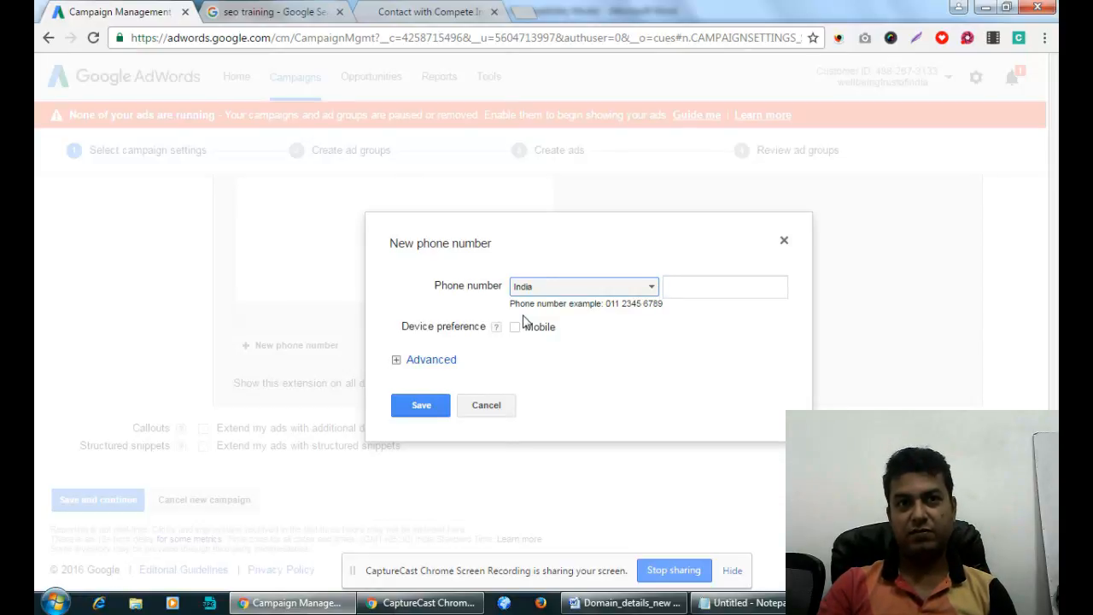
left_click(705, 288)
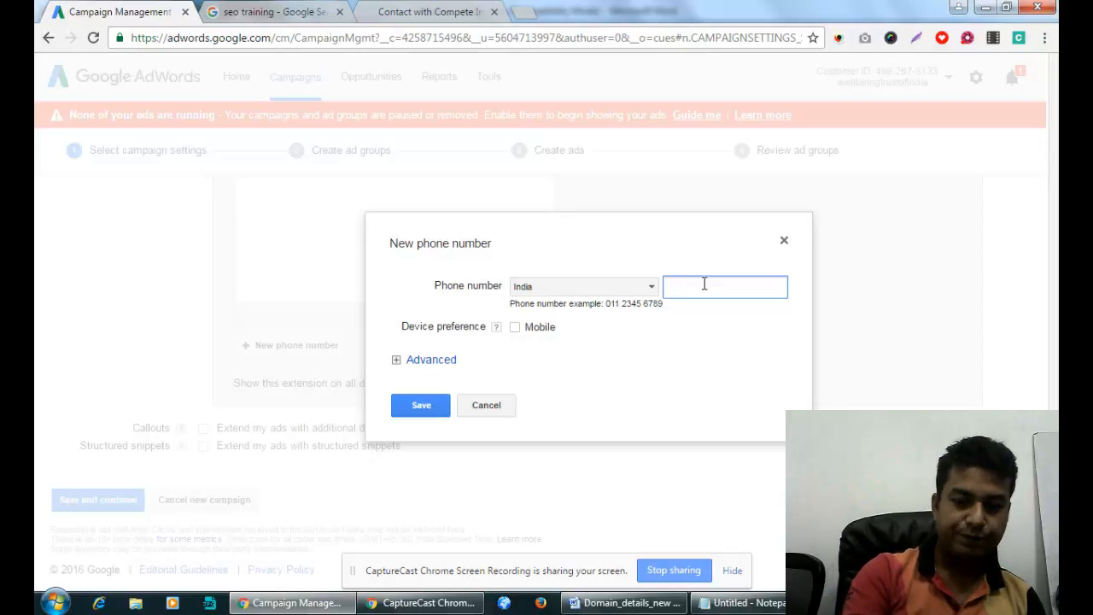
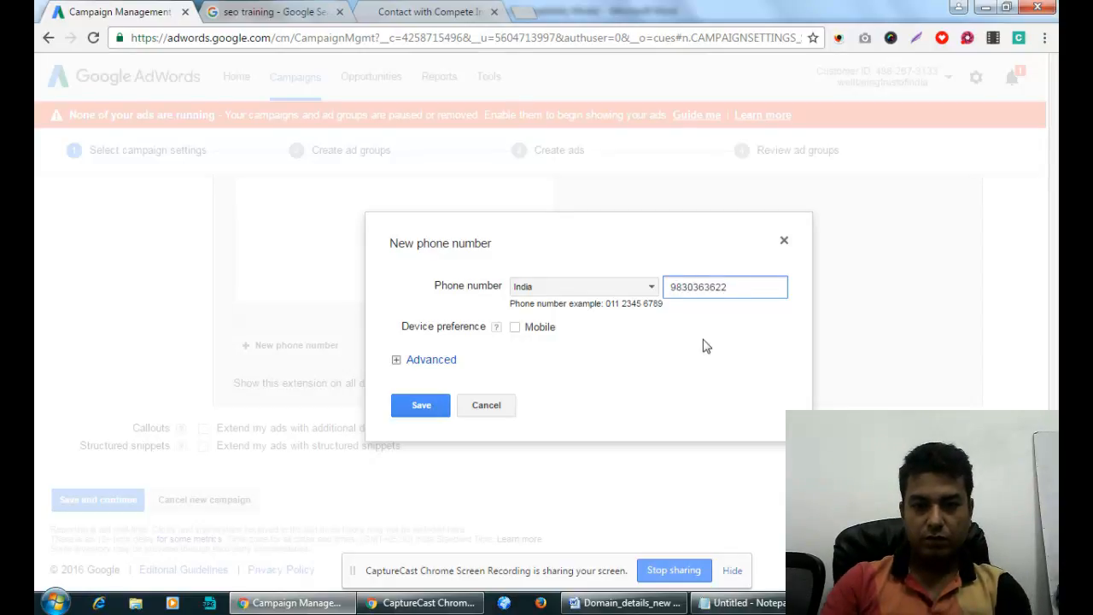
left_click(419, 406)
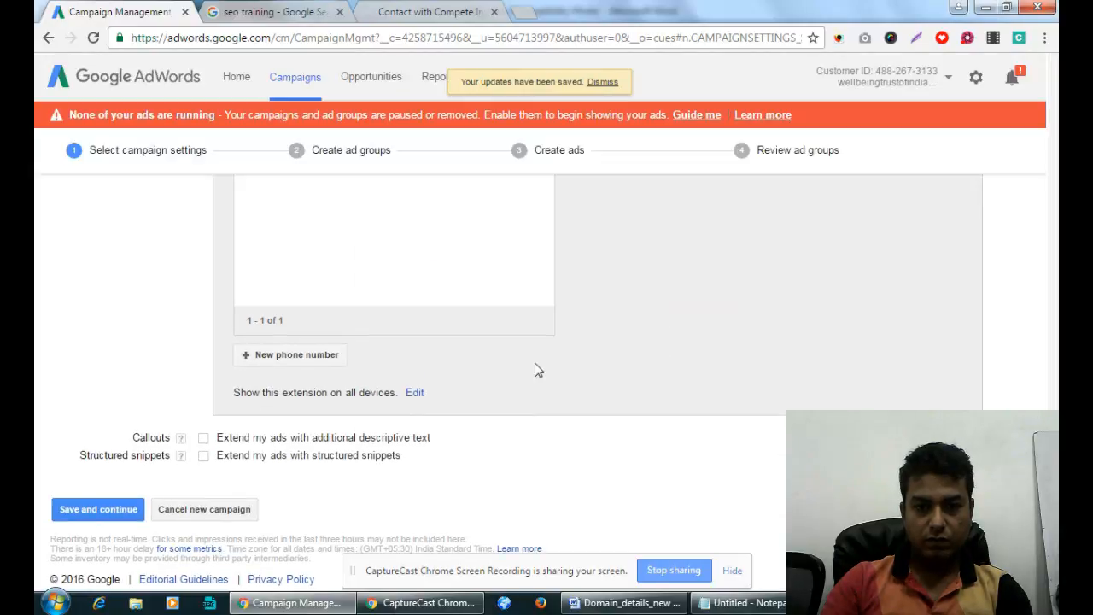
scroll(537, 369, "up", 3)
scroll(337, 501, "down", 3)
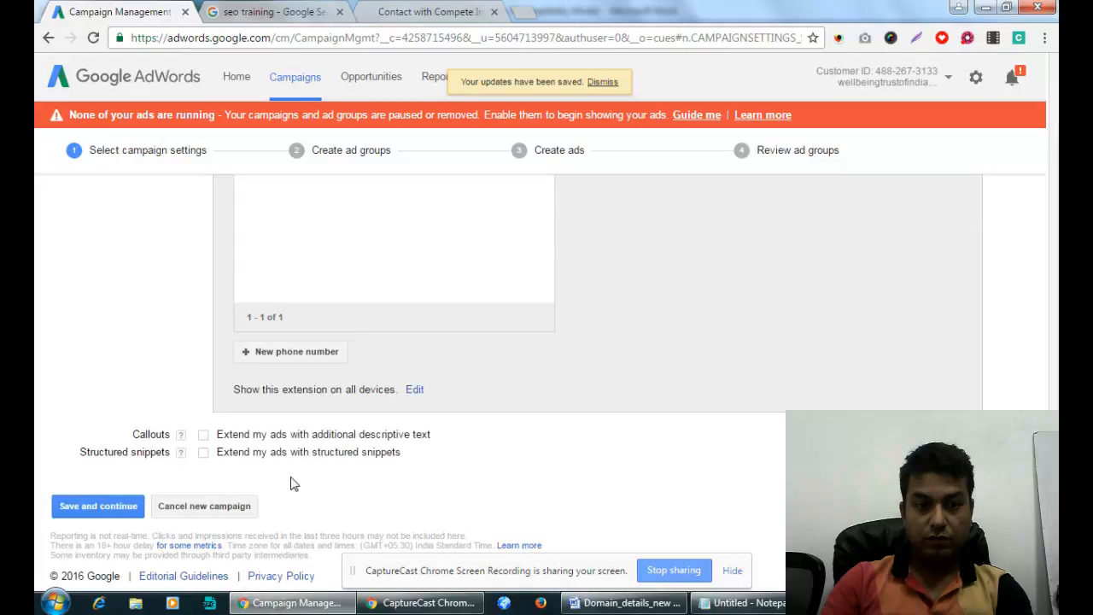
Add the same India phone number again with a Mobile device preference and save it.
left_click(293, 354)
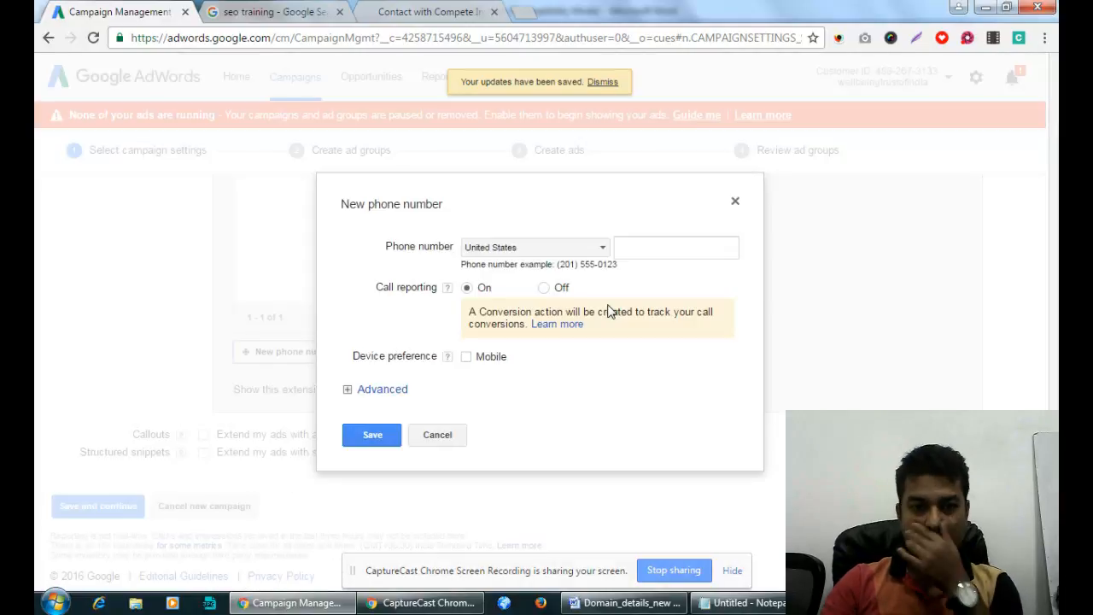
left_click(597, 246)
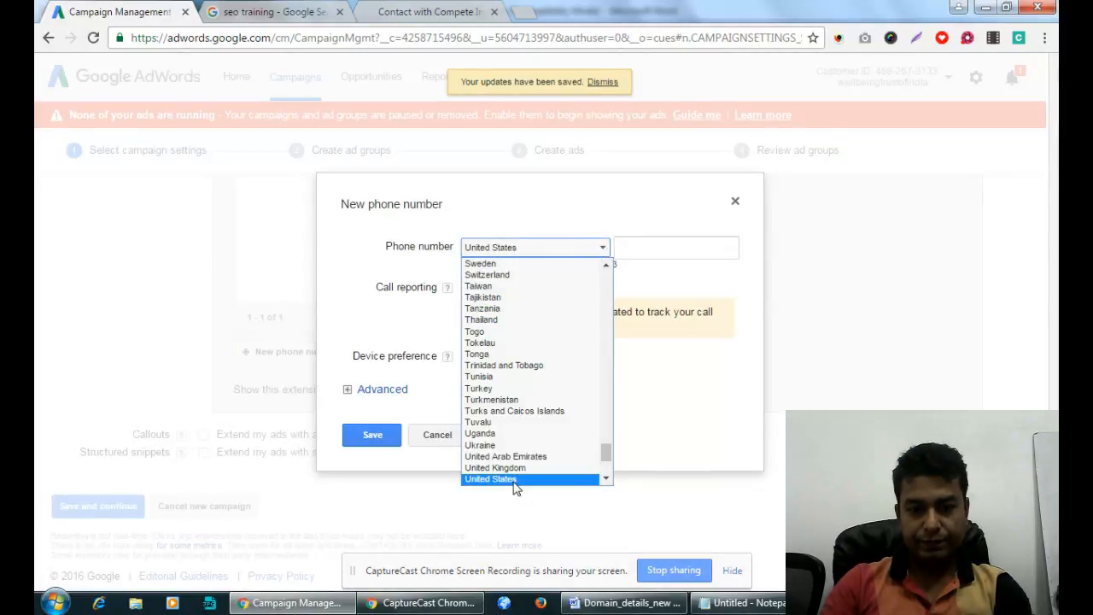
scroll(515, 486, "down", 4)
scroll(515, 487, "up", 15)
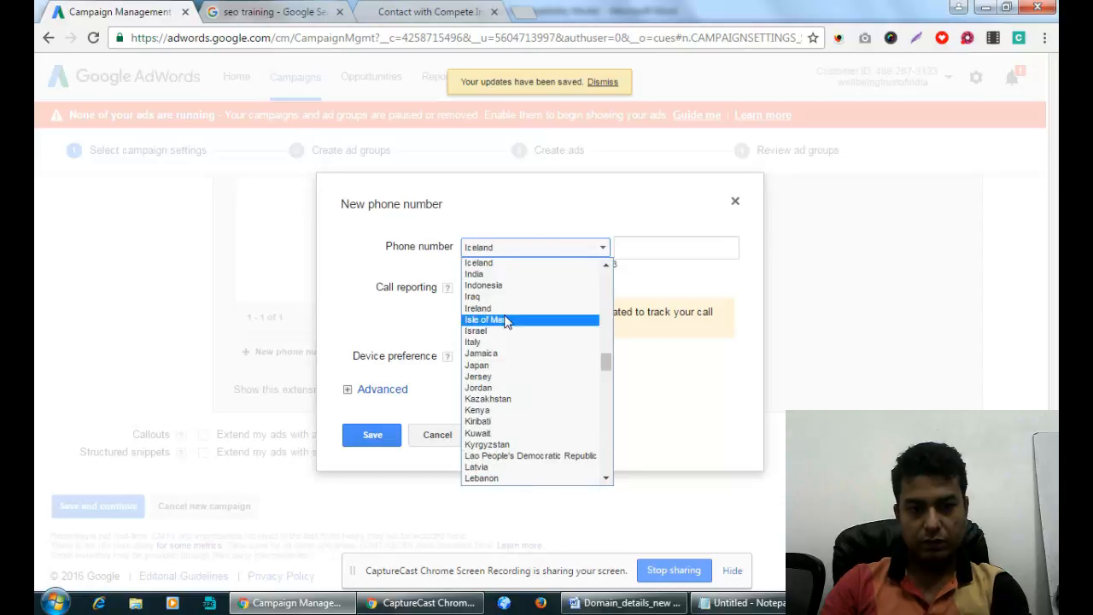
left_click(500, 275)
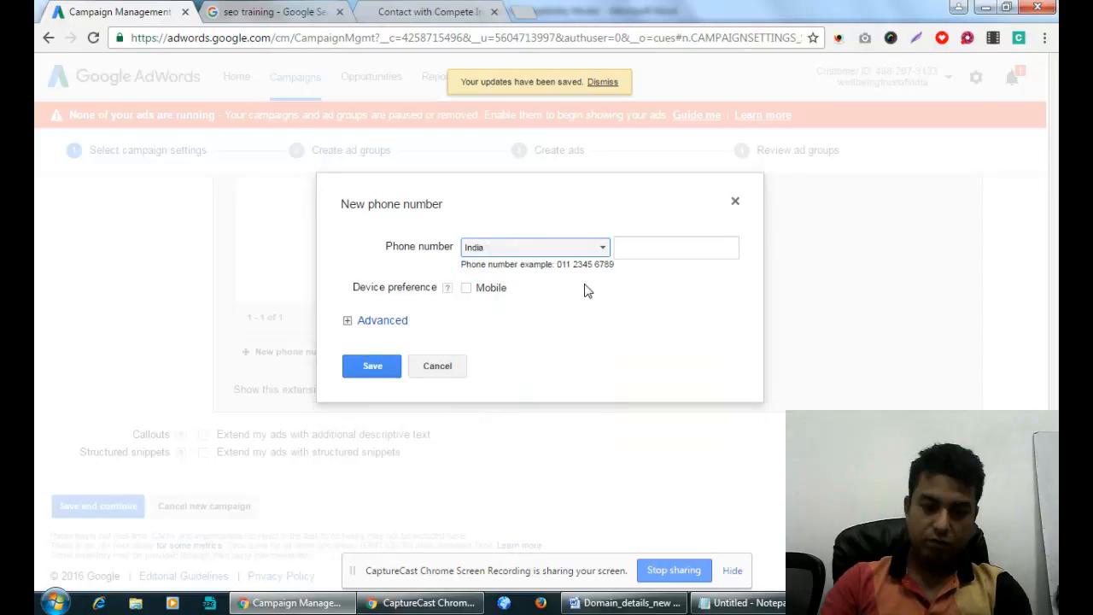
left_click(695, 246)
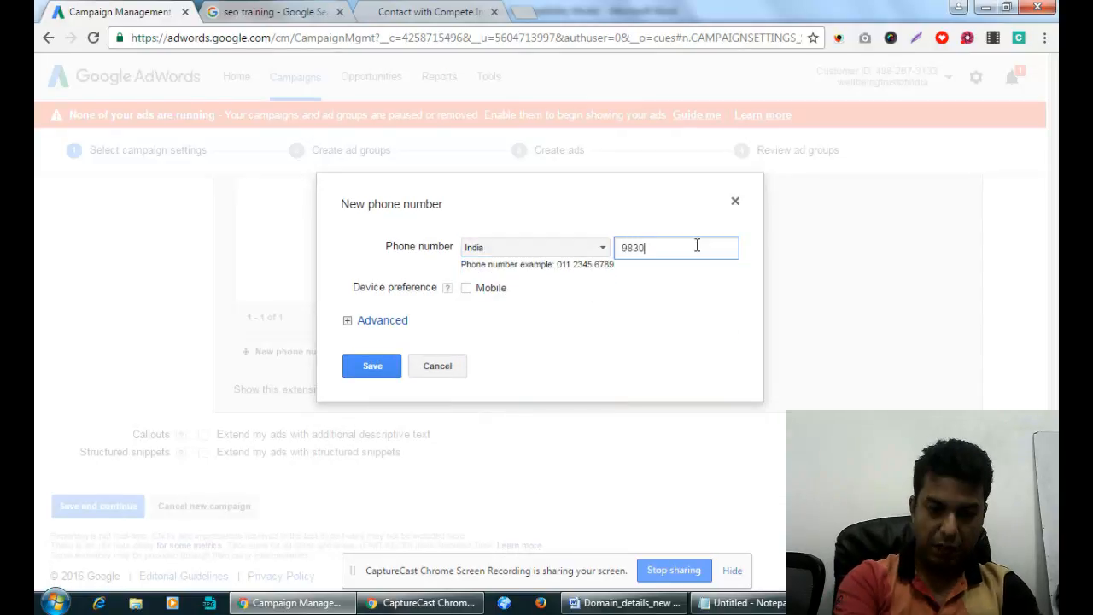
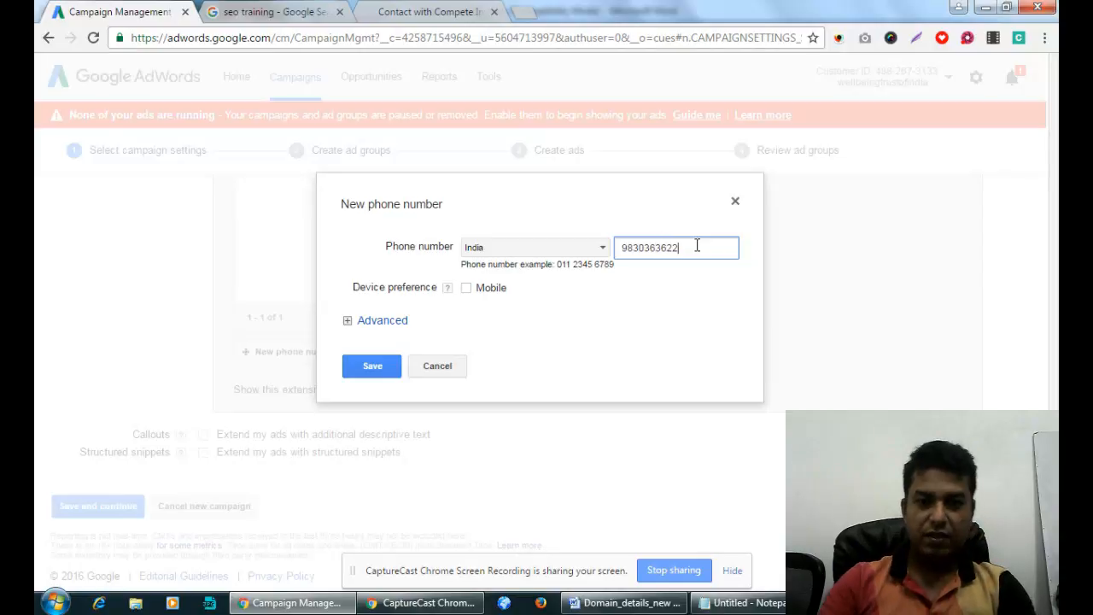
left_click(467, 289)
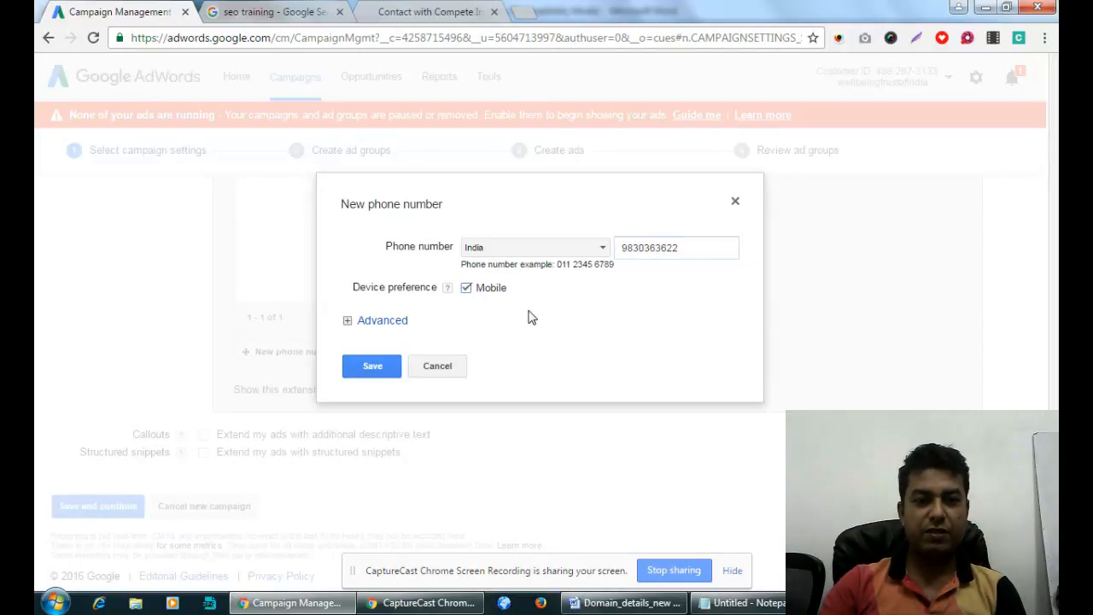
left_click(375, 369)
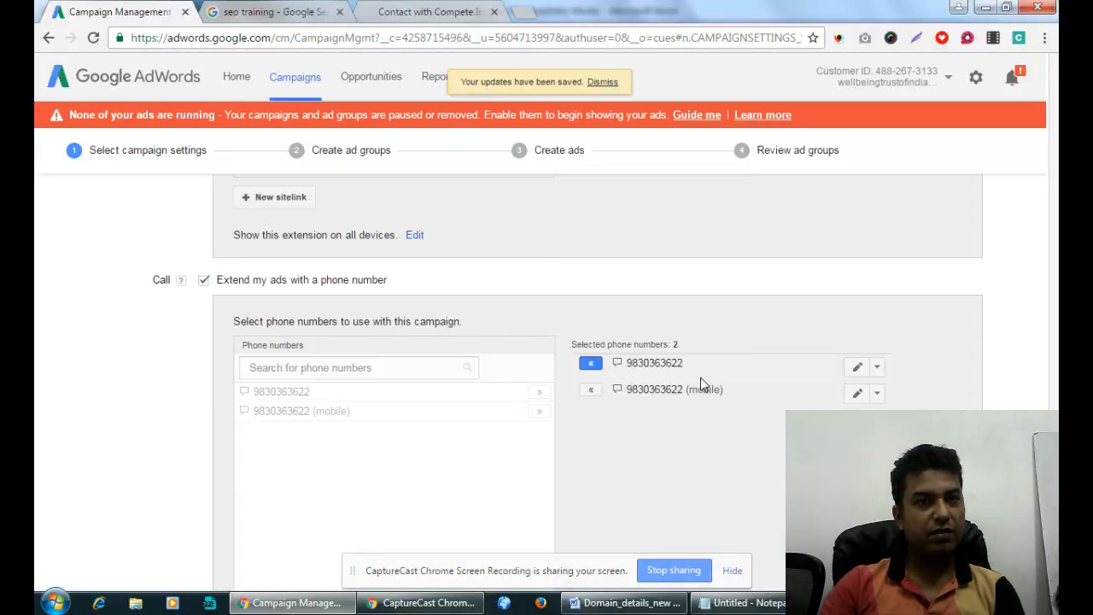
scroll(692, 388, "down", 3)
Add a different India phone number without mobile preference, making three listed numbers.
left_click(339, 424)
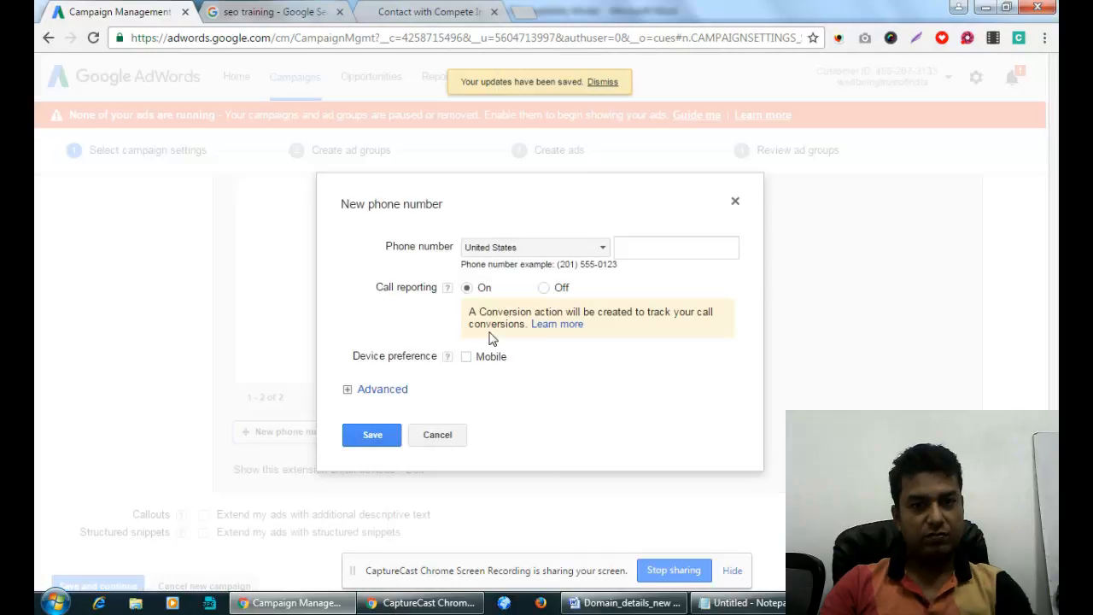
left_click(550, 249)
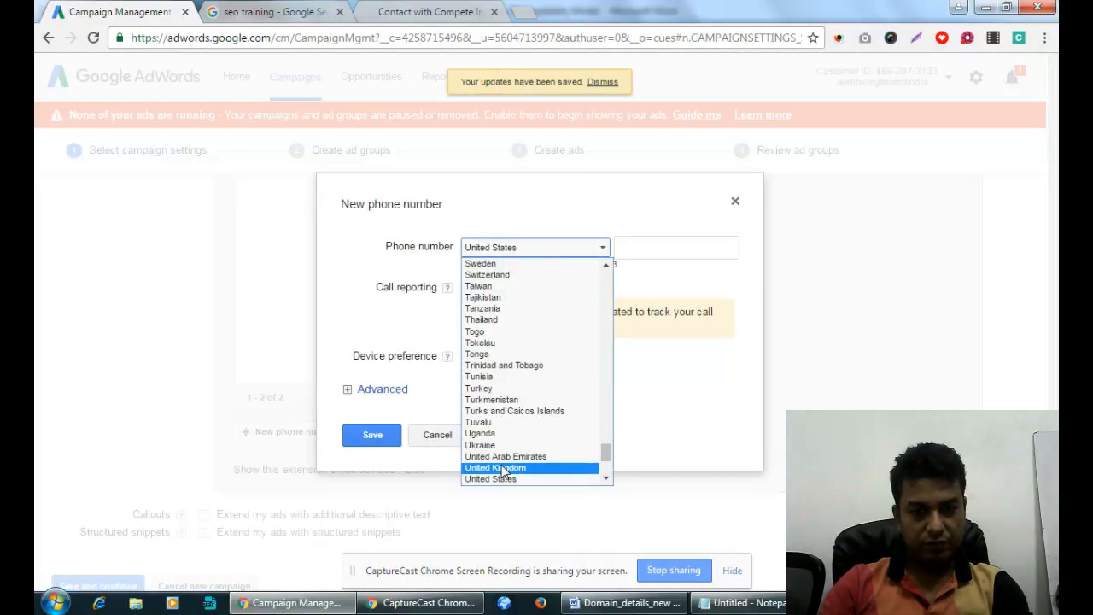
key("i")
key("i")
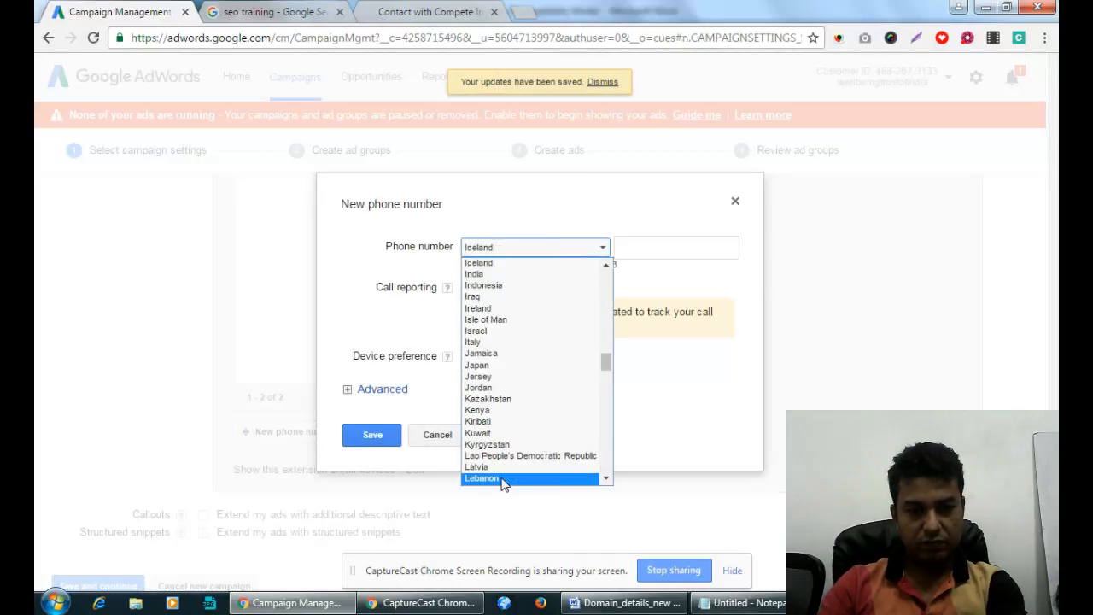
left_click(478, 274)
left_click(665, 245)
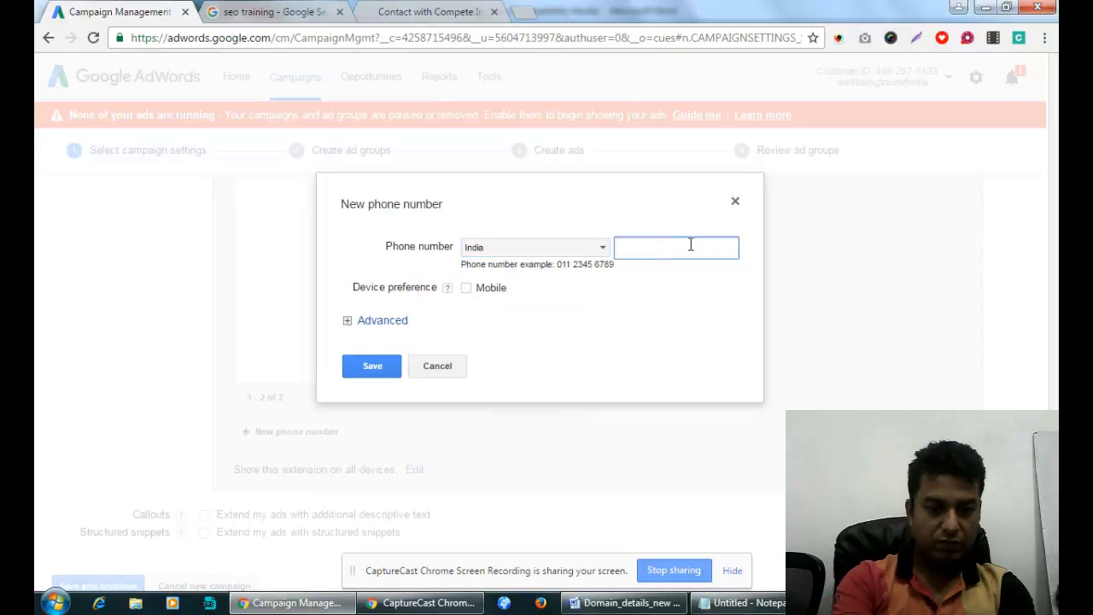
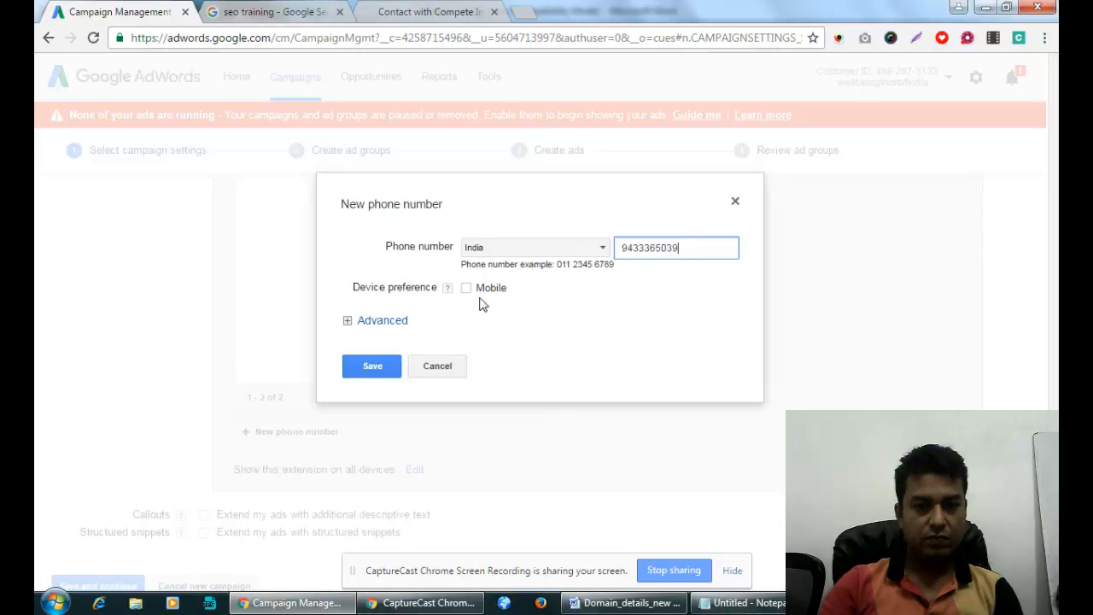
left_click(368, 379)
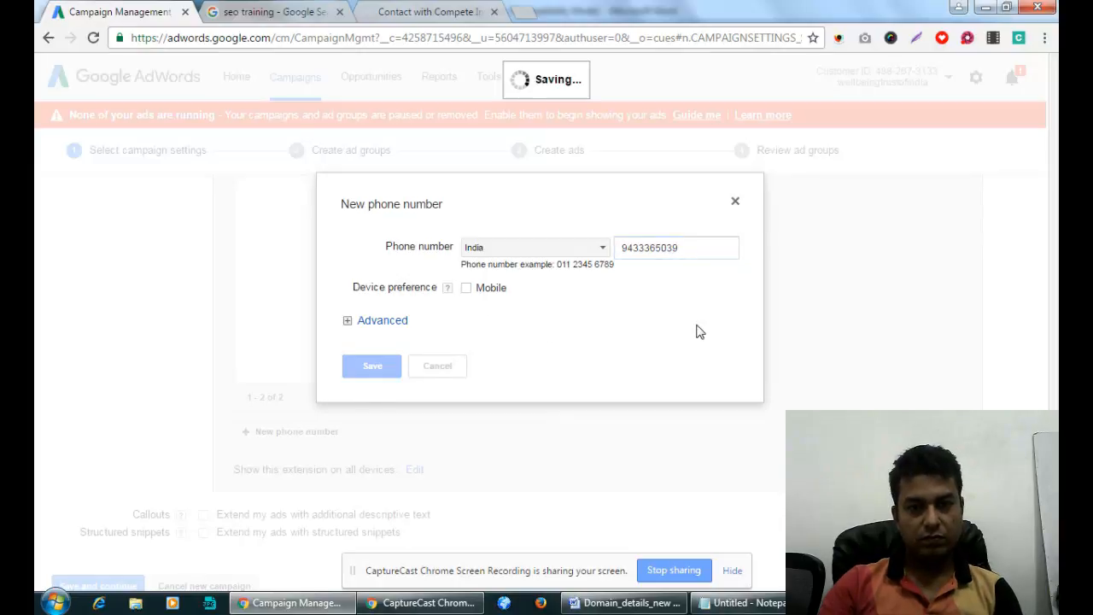
scroll(666, 368, "down", 1)
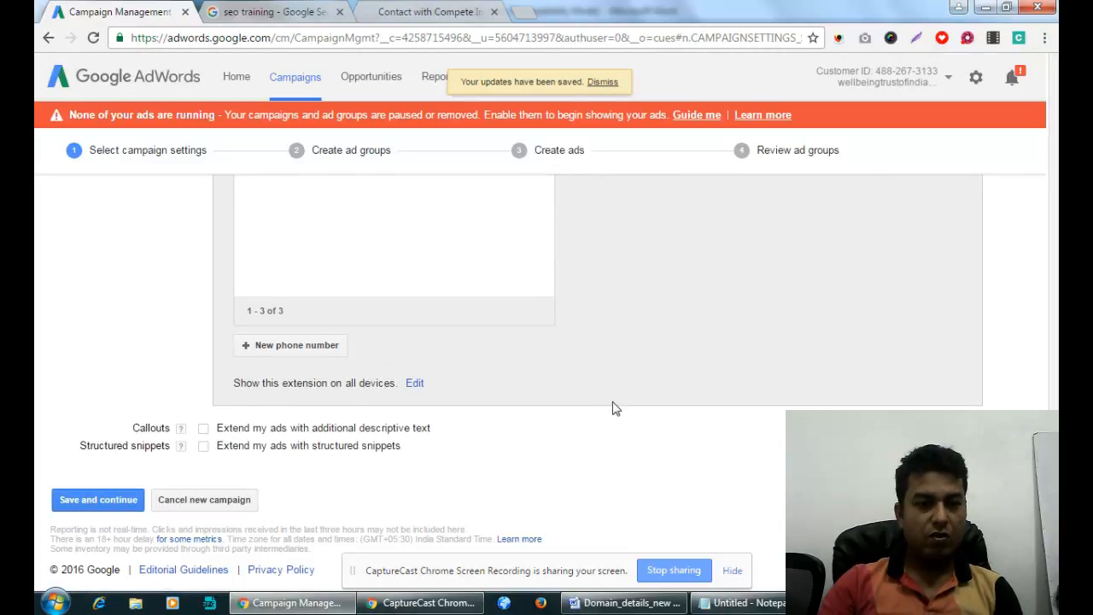
Enable callout extensions ('Extend my ads with additional descriptive text') and bring the empty callout list into view.
left_click(204, 429)
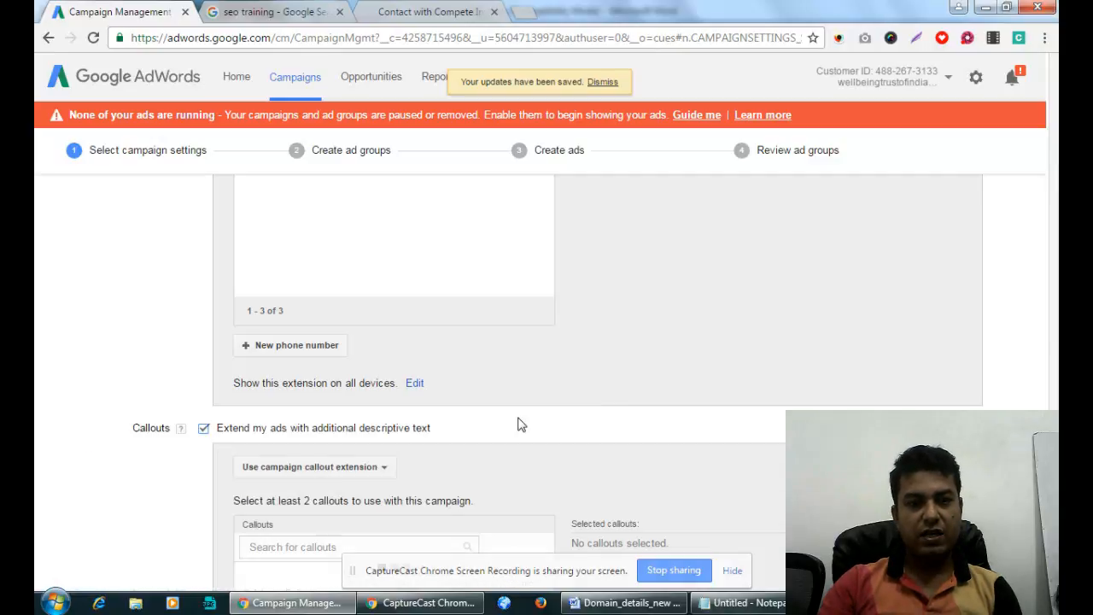
scroll(521, 425, "down", 2)
scroll(521, 424, "down", 2)
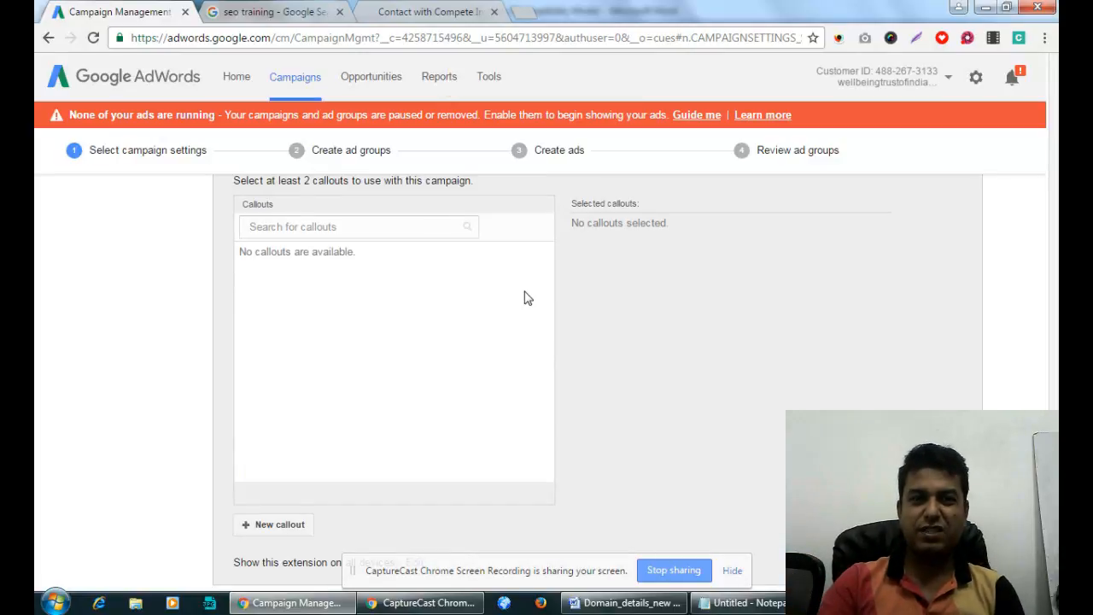
Switch to the seo training search results and scroll back up to the top ads.
left_click(271, 12)
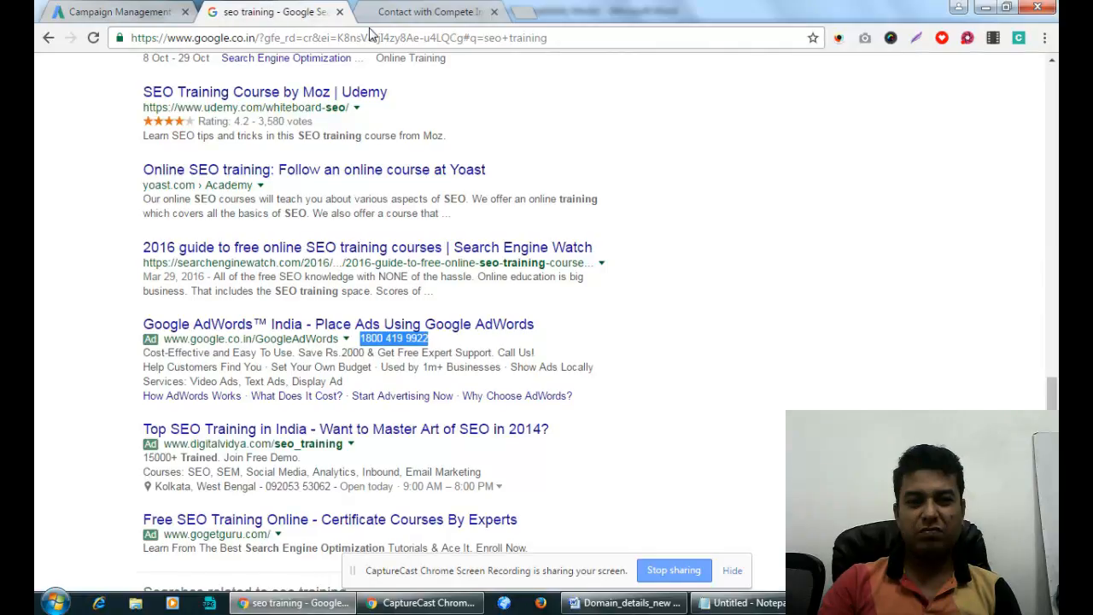
scroll(624, 207, "down", 3)
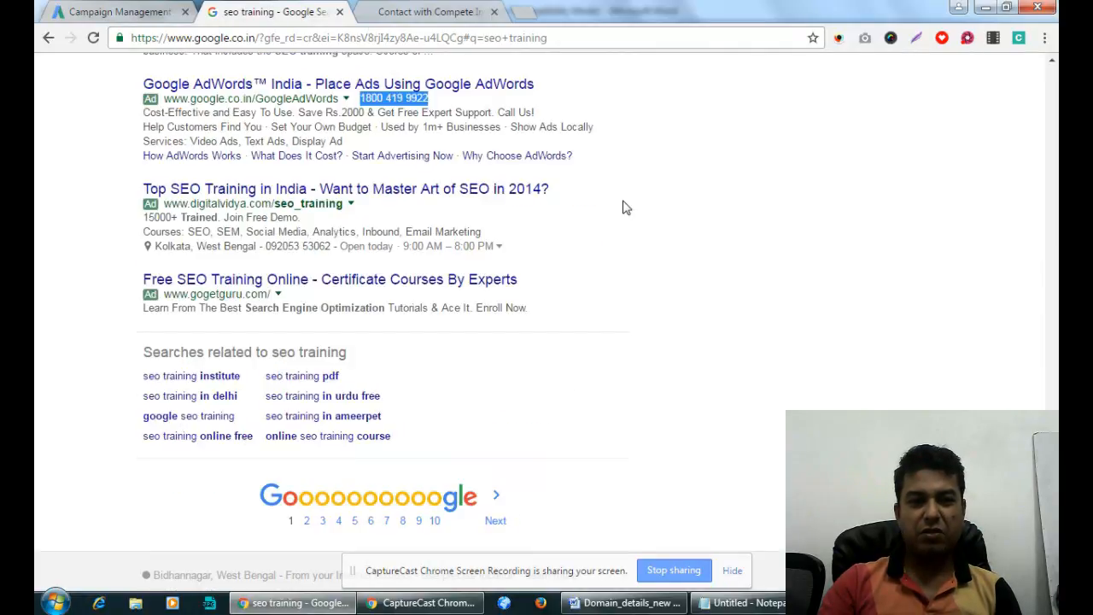
scroll(624, 209, "up", 1)
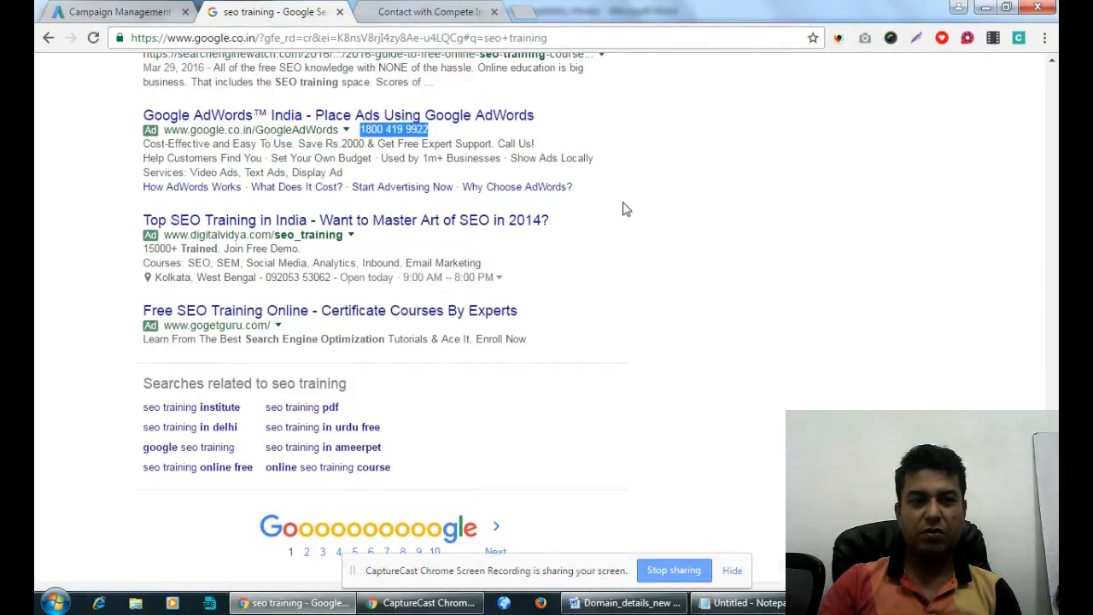
scroll(623, 209, "up", 10)
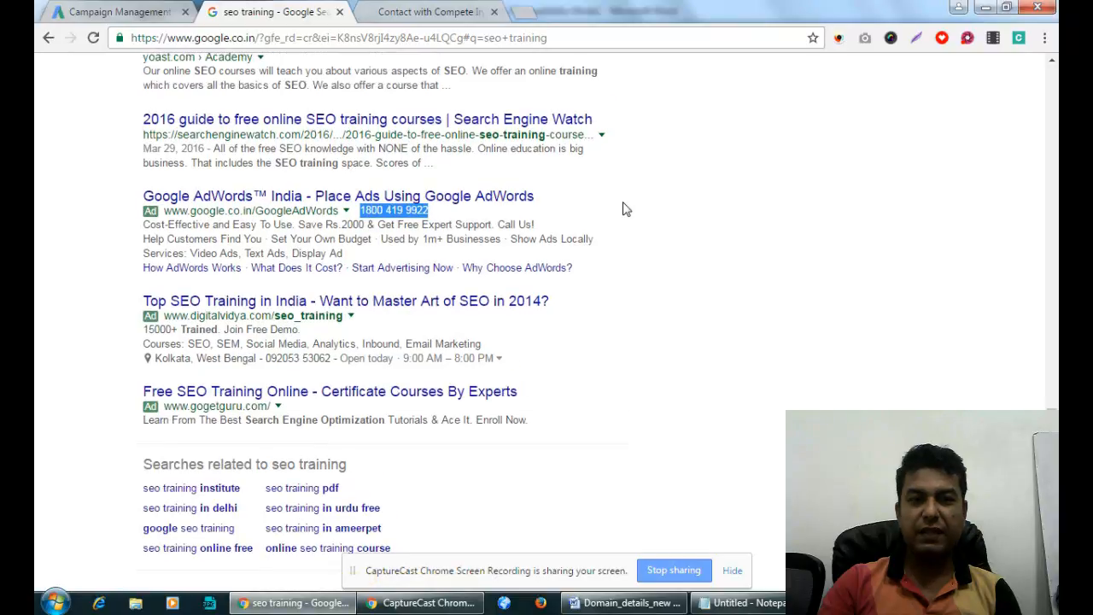
scroll(628, 212, "up", 3)
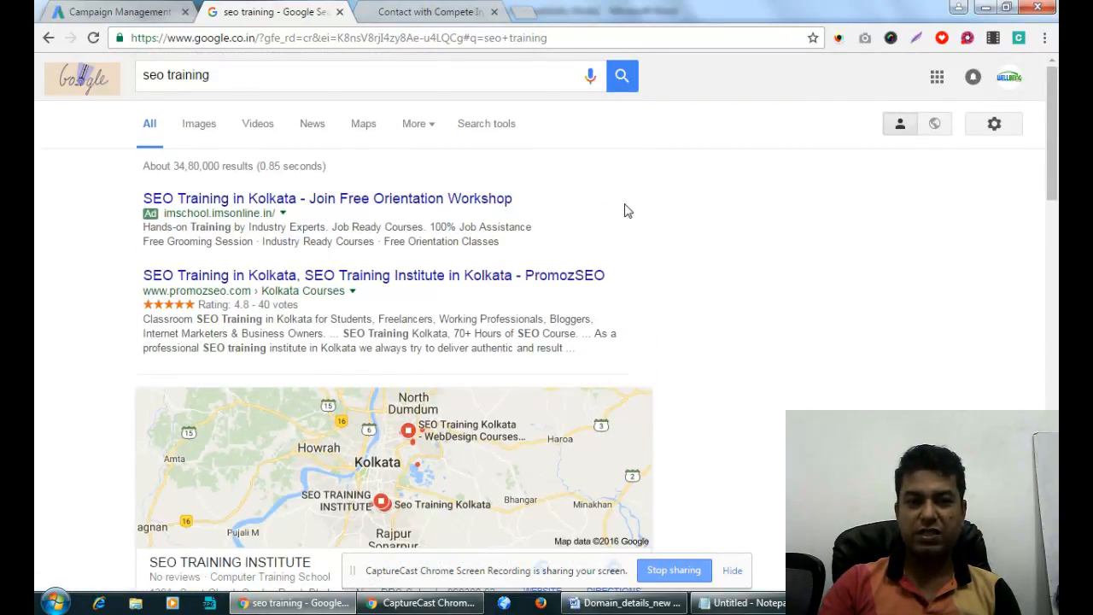
Highlight competitor ad callouts: Free Grooming Session, Industry Ready Courses, Free Orientation Classes, 100% Job Assistance.
left_click_drag(143, 241, 547, 239)
left_click(345, 239)
left_click(410, 243)
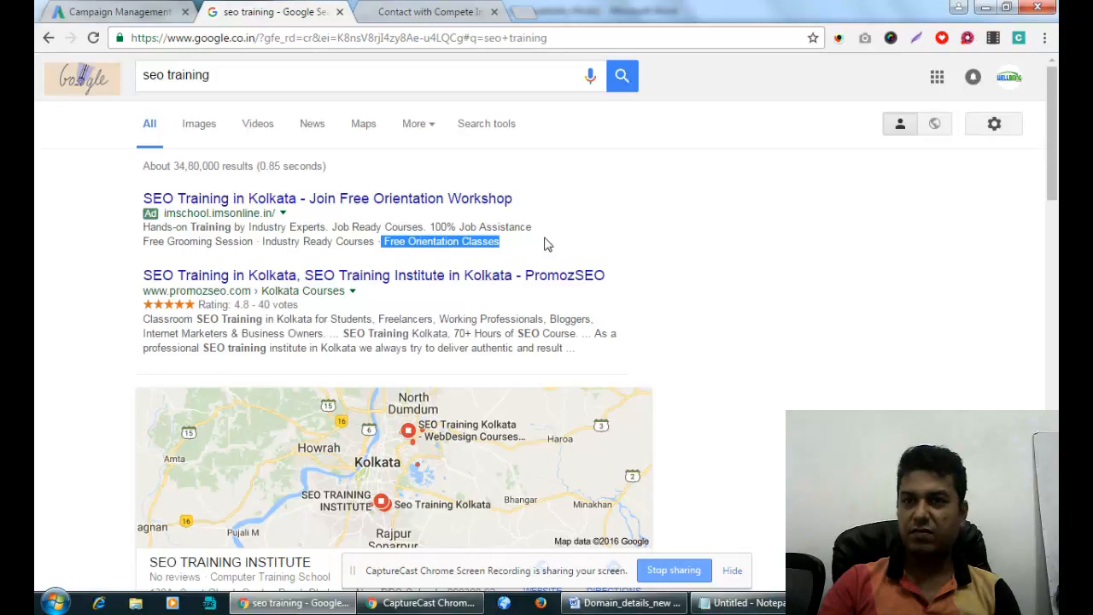
left_click(536, 231)
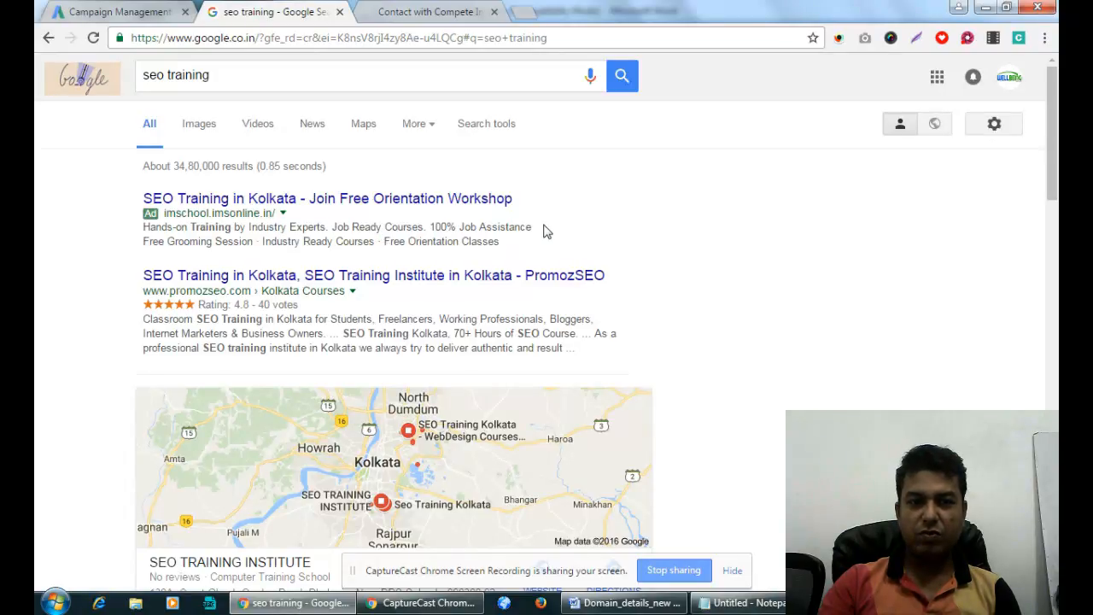
left_click_drag(544, 228, 429, 226)
key("ctrl+c")
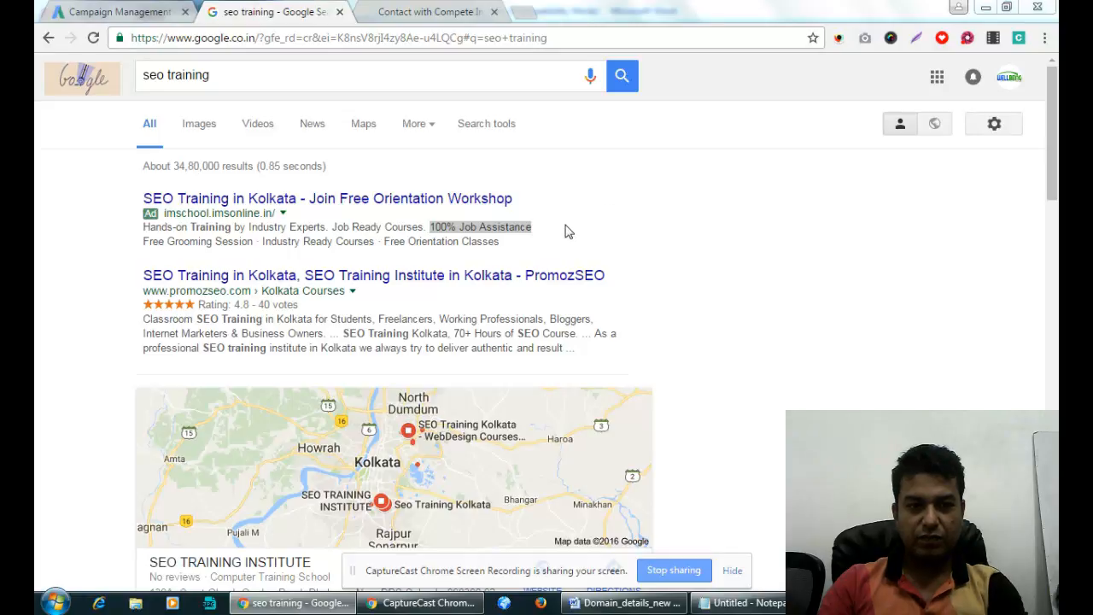
left_click(811, 259)
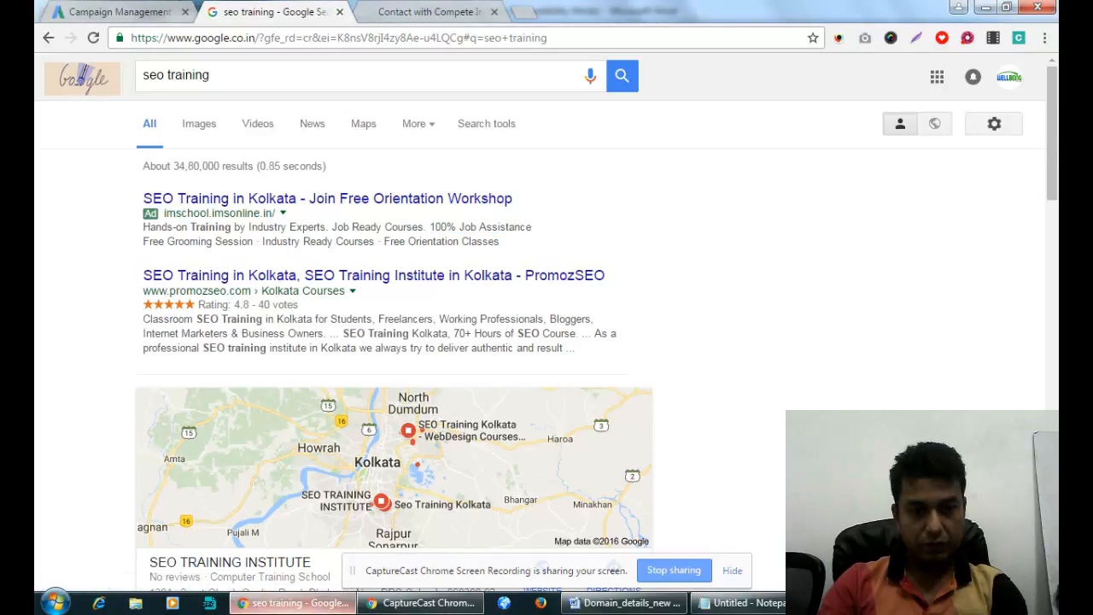
Check the Word document, then return to the search results and edit the seo training query.
left_click(290, 603)
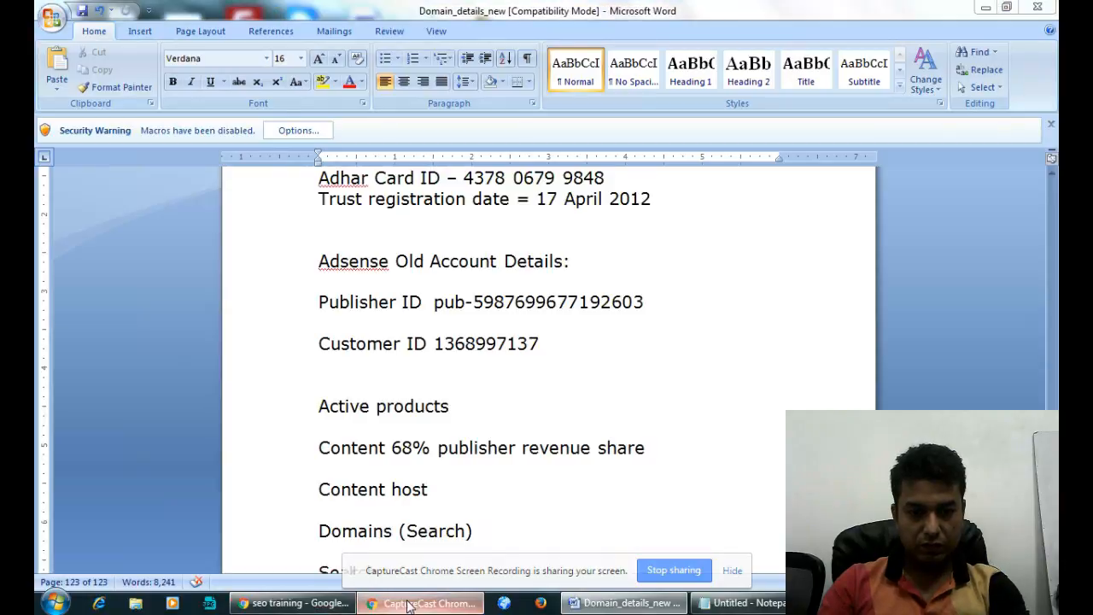
left_click(291, 603)
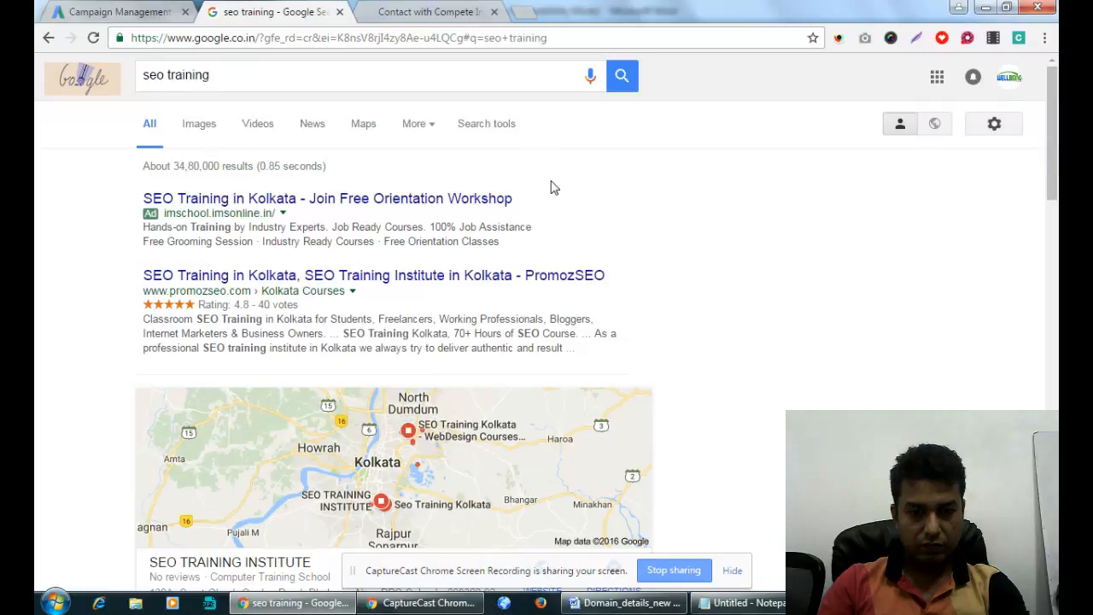
right_click(617, 602)
left_click(619, 602)
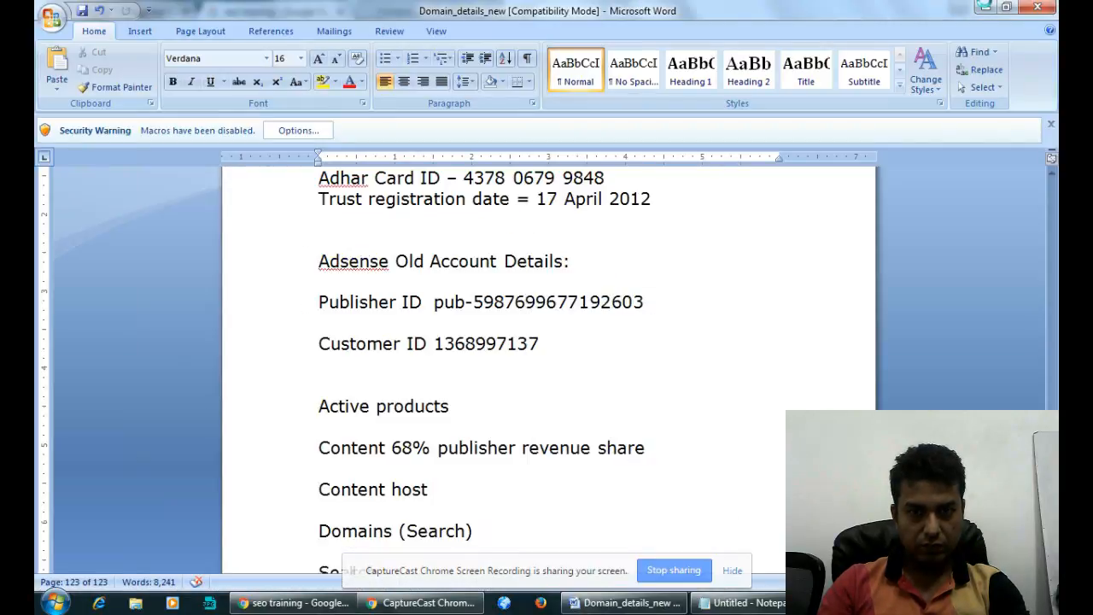
left_click(985, 9)
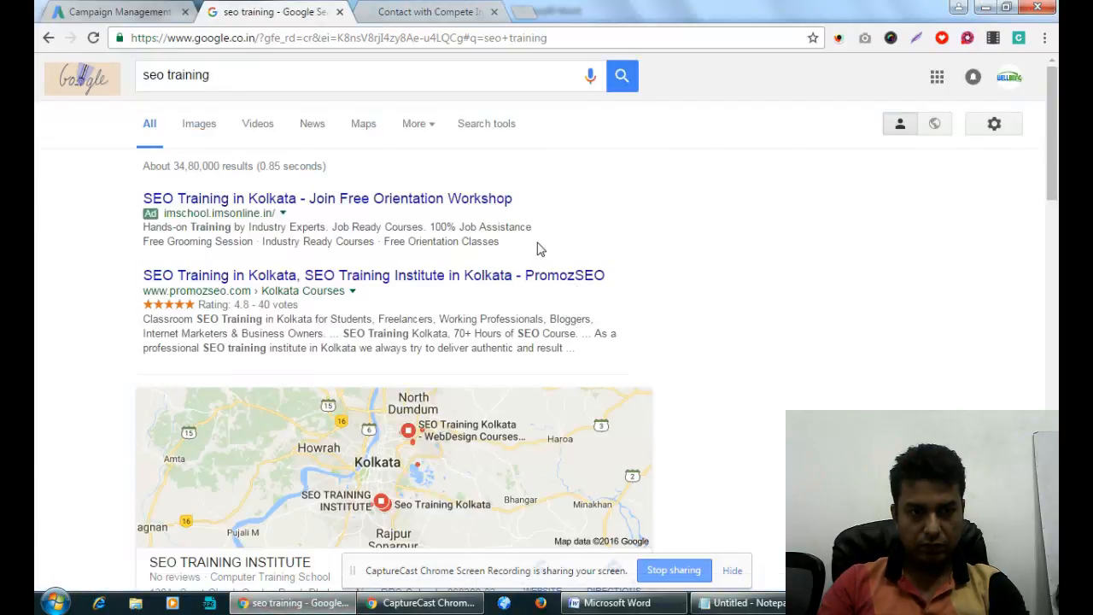
left_click(240, 76)
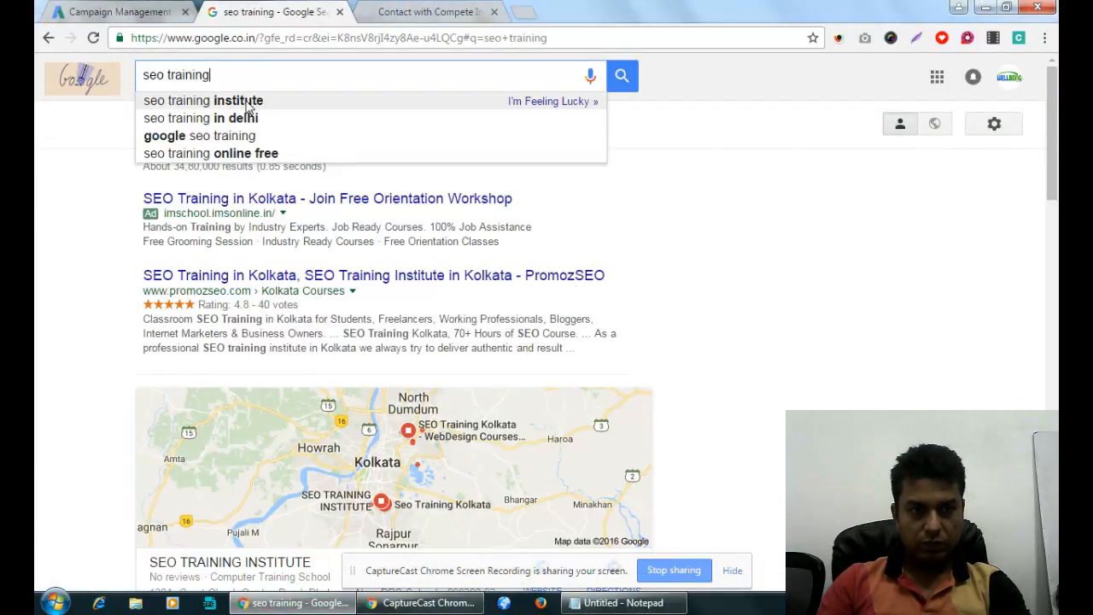
Search for 'seo training institute' and scan the results.
left_click(244, 101)
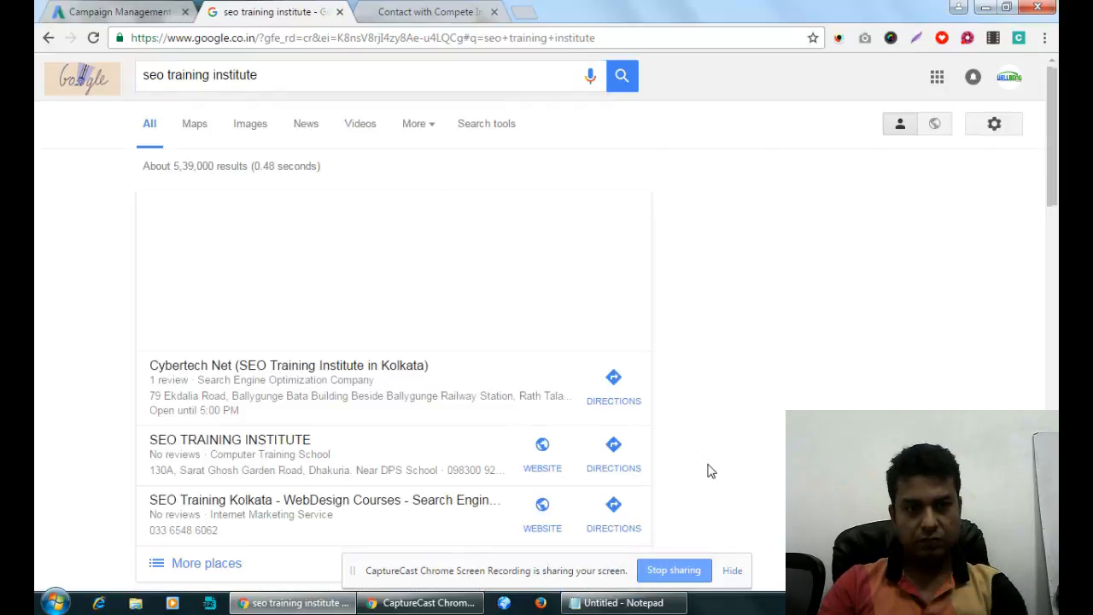
scroll(756, 254, "down", 5)
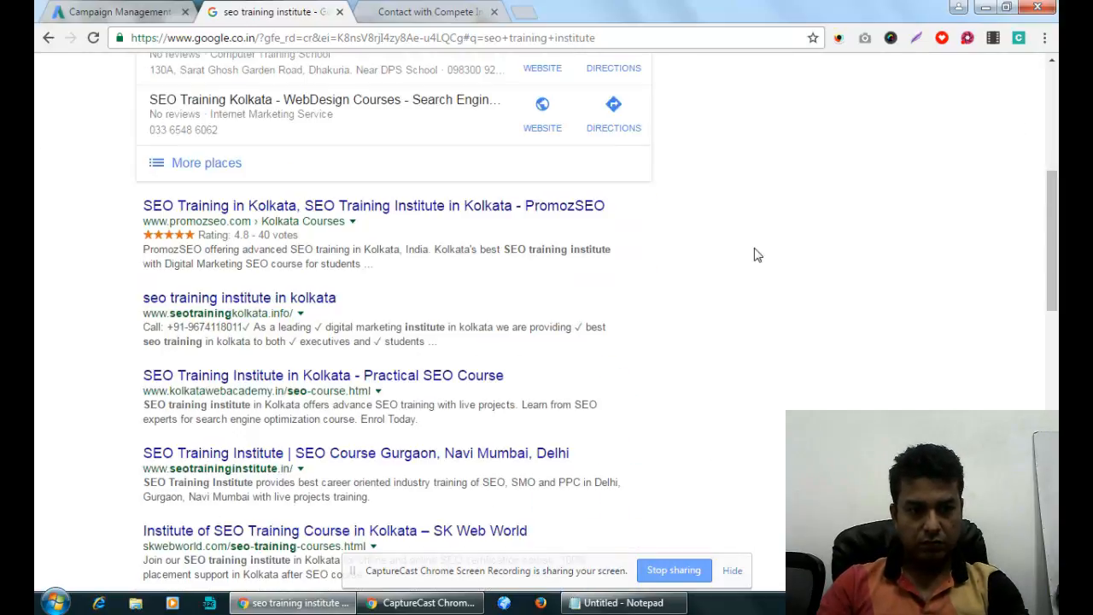
scroll(755, 254, "up", 5)
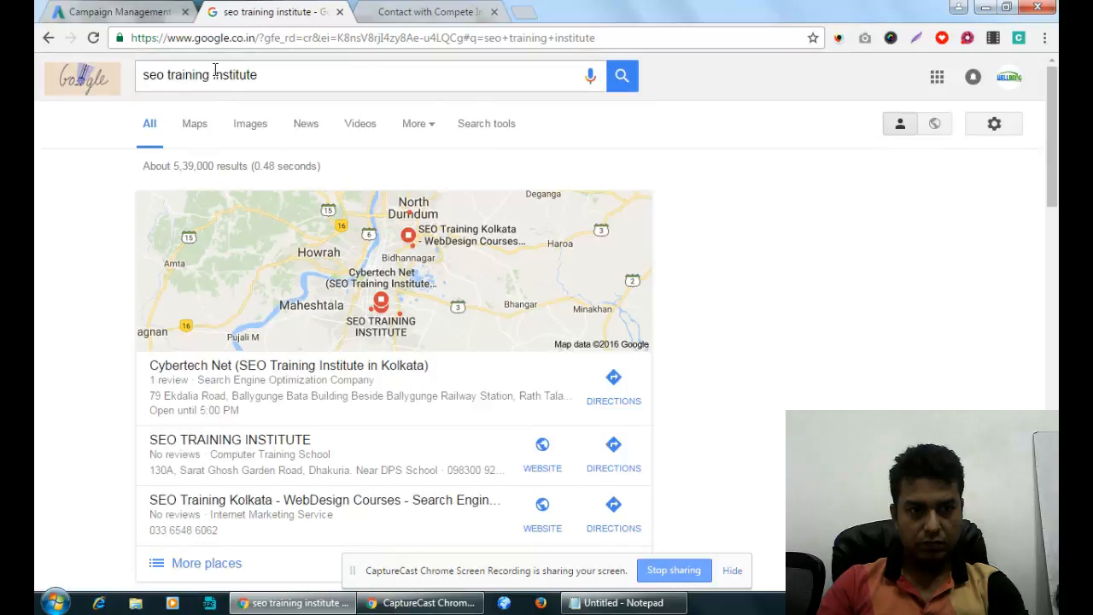
Search for 'seo course', review its results, then return to the AdWords campaign.
left_click_drag(169, 74, 510, 68)
type("c")
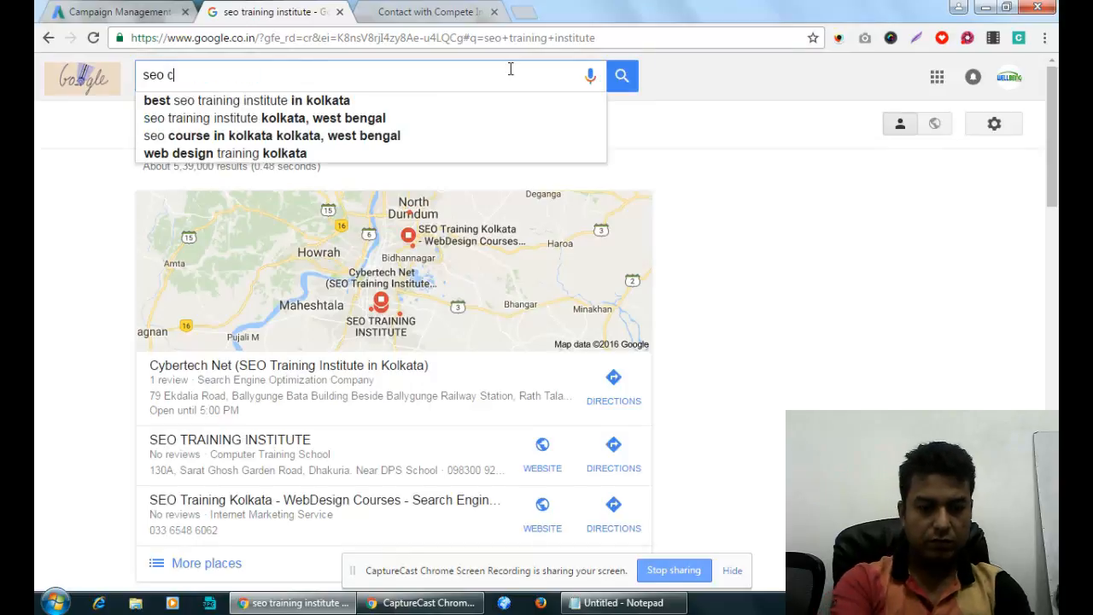
type("ourse")
key("Return")
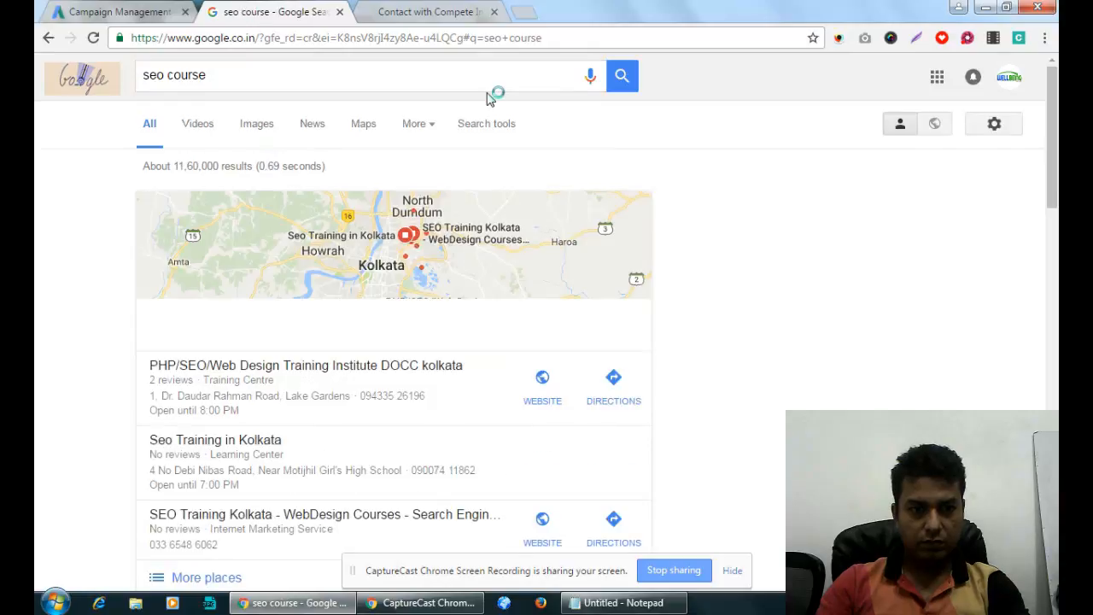
scroll(491, 118, "down", 6)
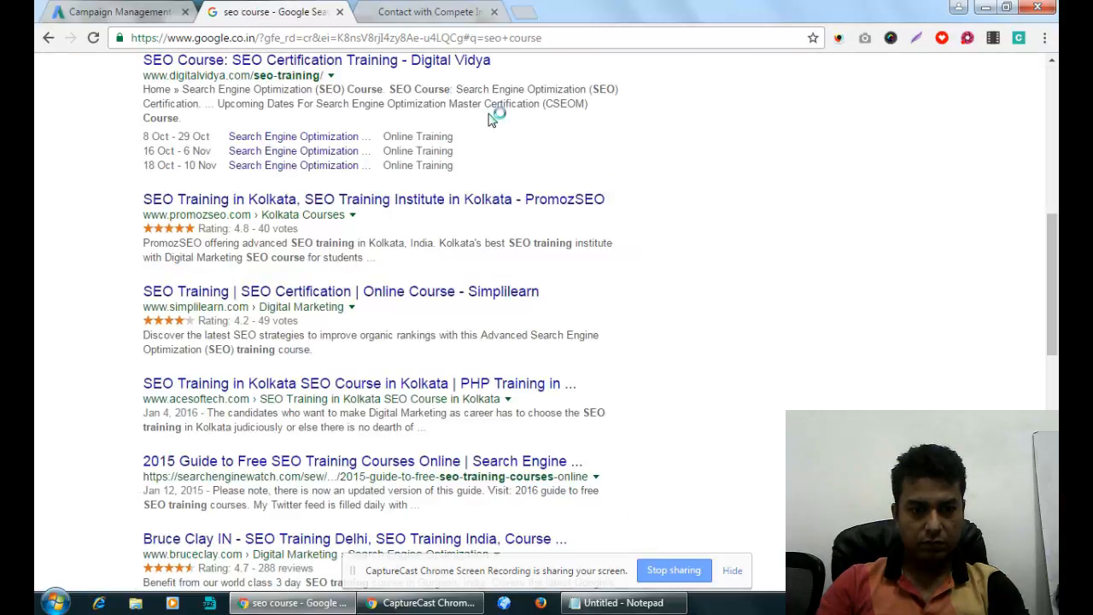
scroll(491, 118, "down", 5)
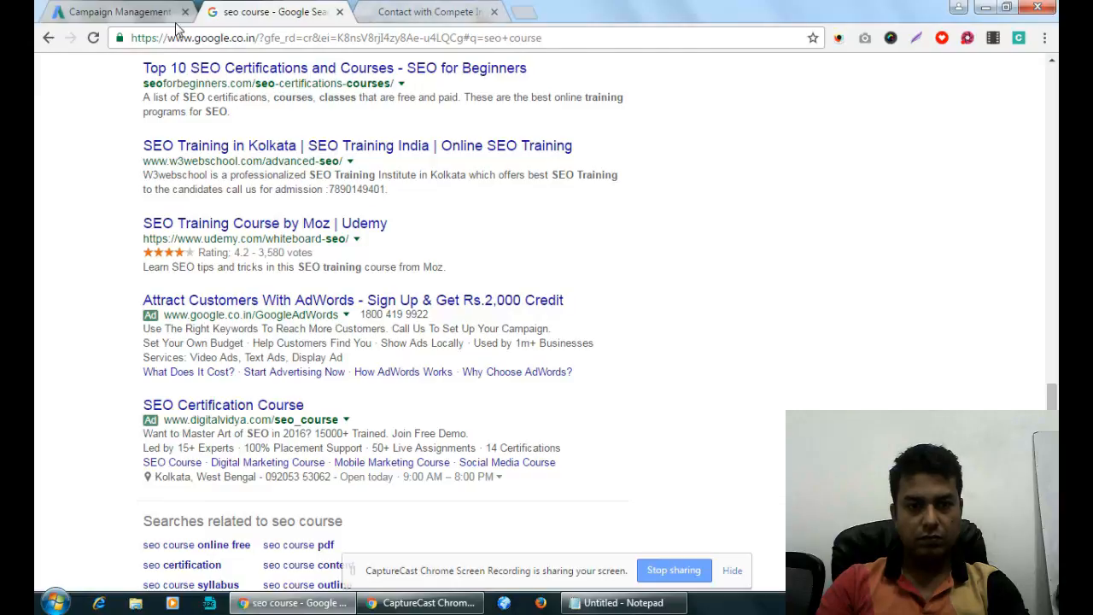
key("ctrl+shift+Tab")
scroll(459, 354, "down", 2)
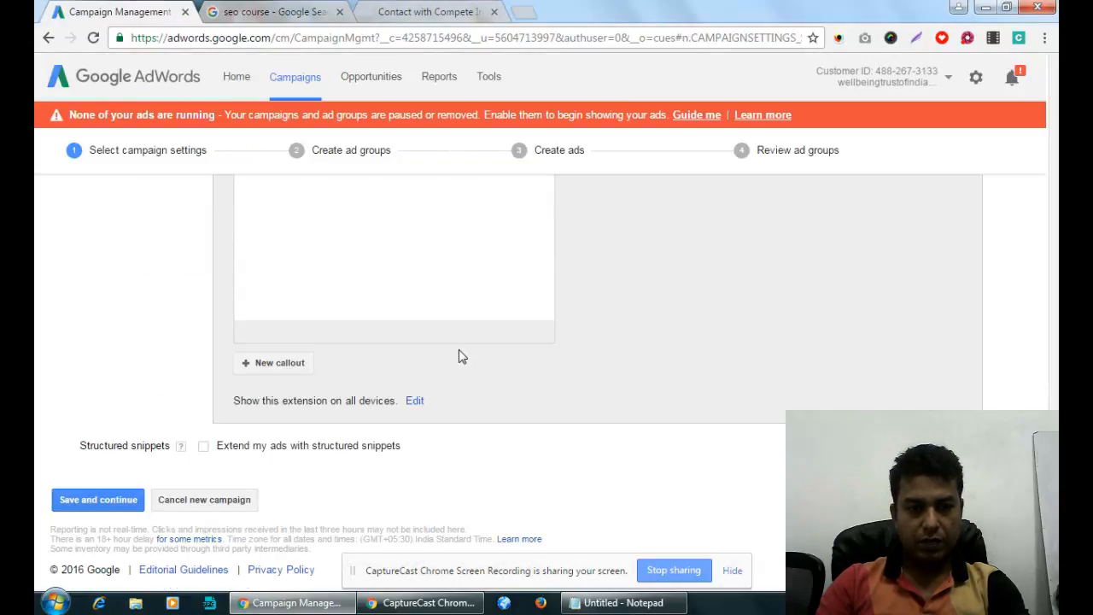
Add and save a callout reading '100% Job Assistance'.
scroll(459, 356, "up", 4)
scroll(440, 384, "down", 1)
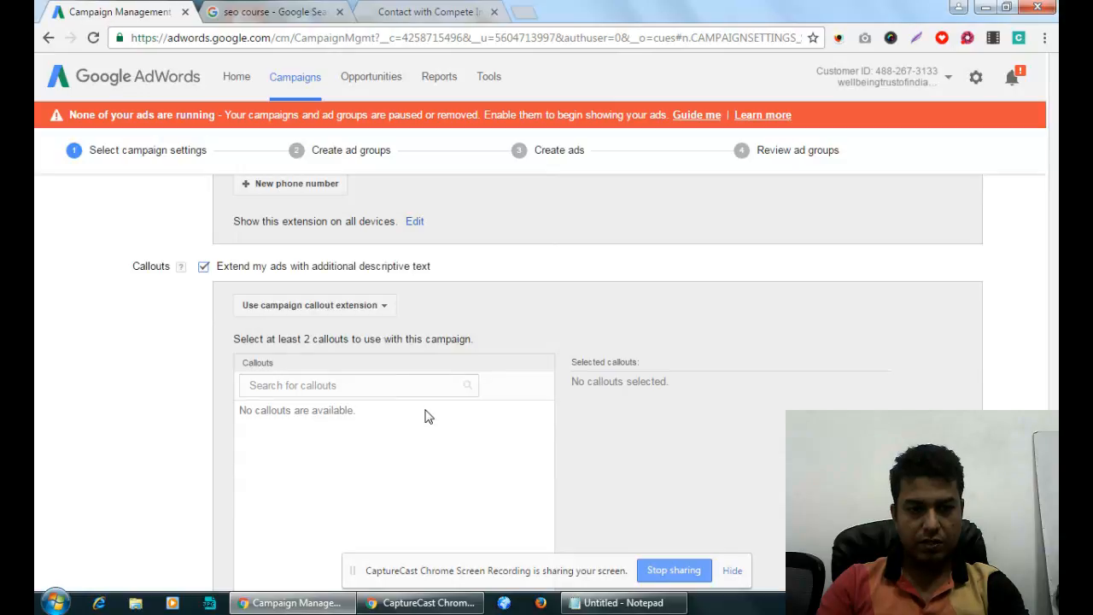
scroll(283, 366, "down", 3)
left_click(279, 363)
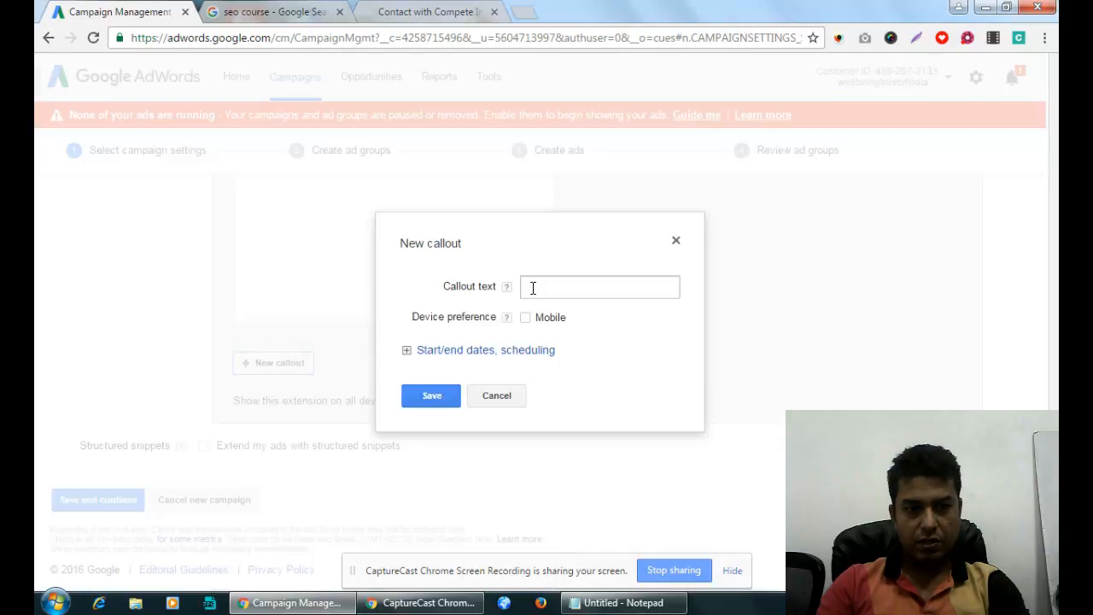
left_click(590, 290)
key("ctrl+v")
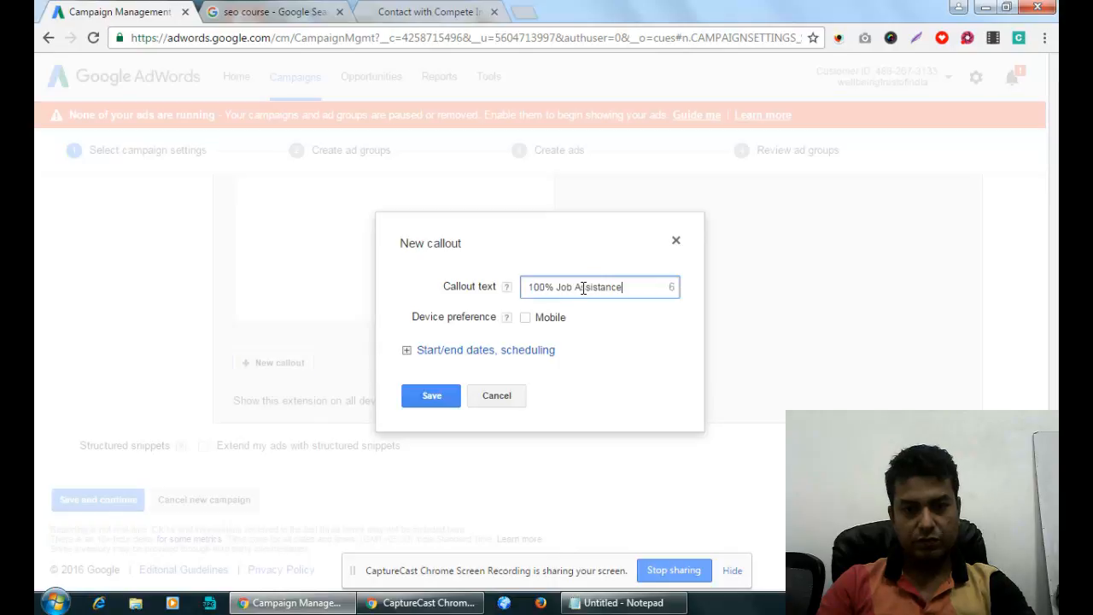
left_click(432, 398)
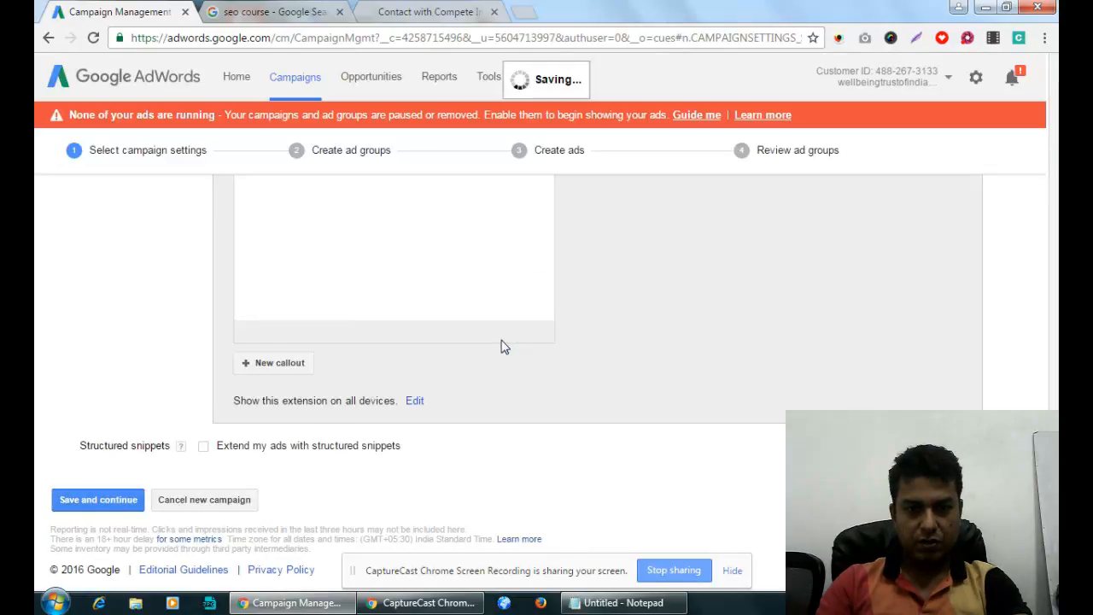
Add and save a second callout reading 'Free Website for 1 year'.
scroll(502, 345, "down", 3)
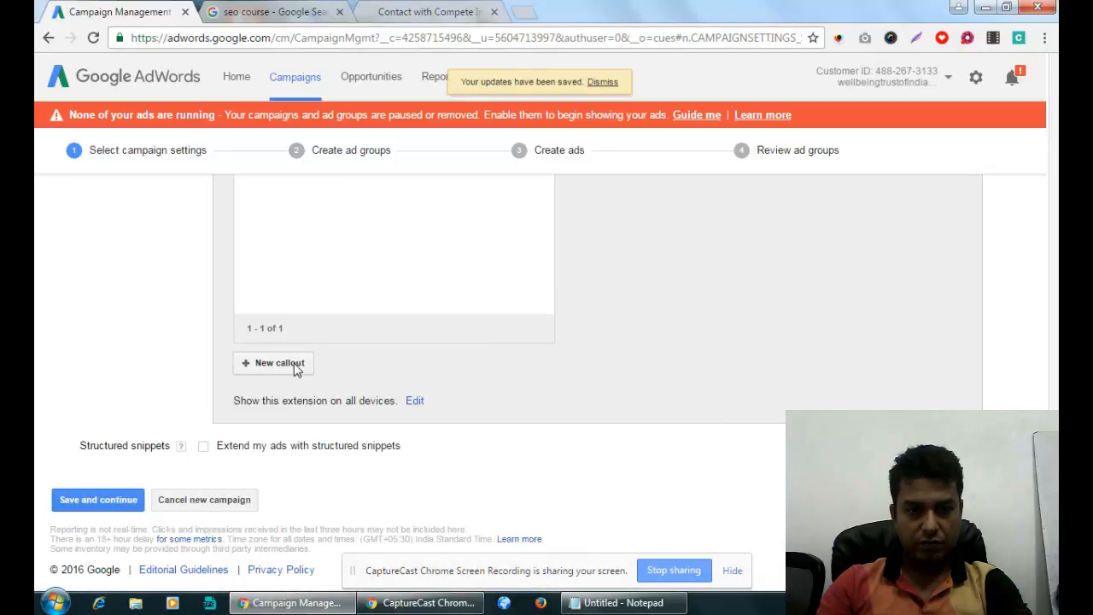
left_click(280, 363)
left_click(577, 282)
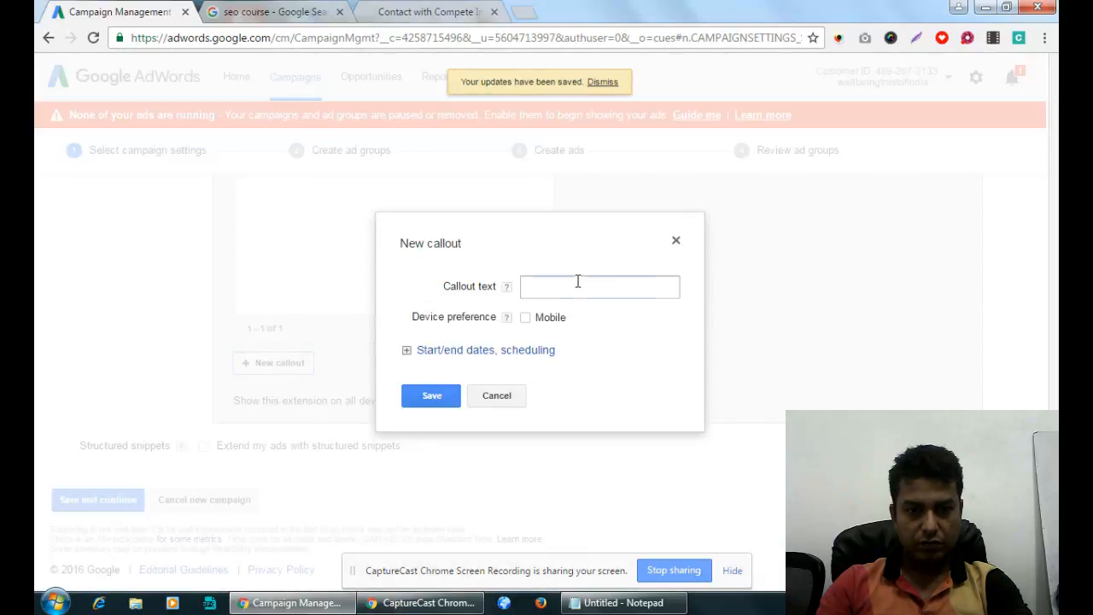
type("FREE")
key("BackSpace")
key("BackSpace")
key("BackSpace")
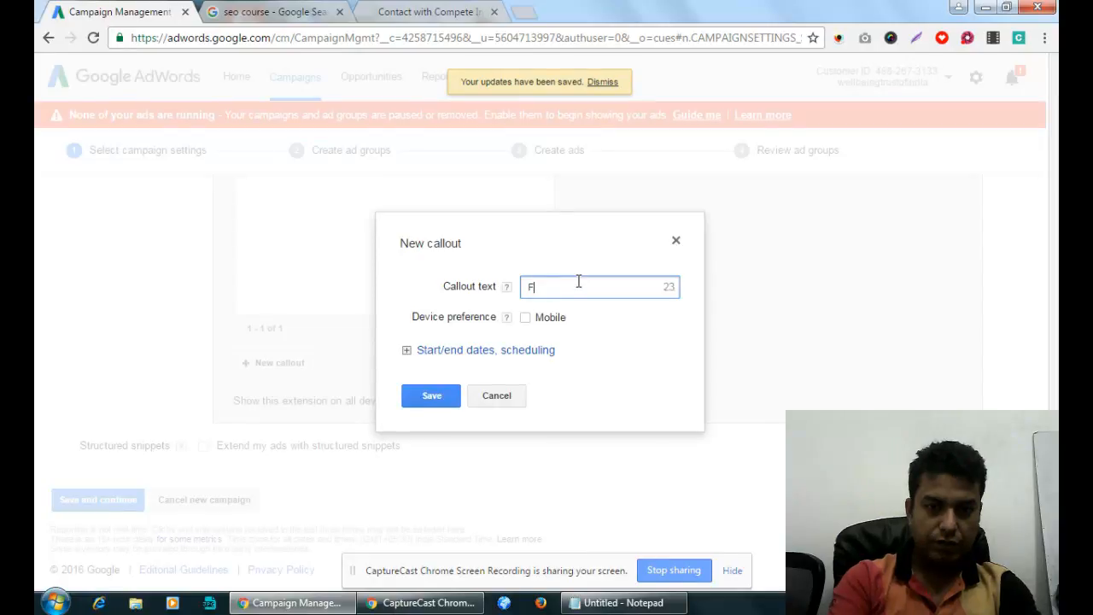
type("ree Website")
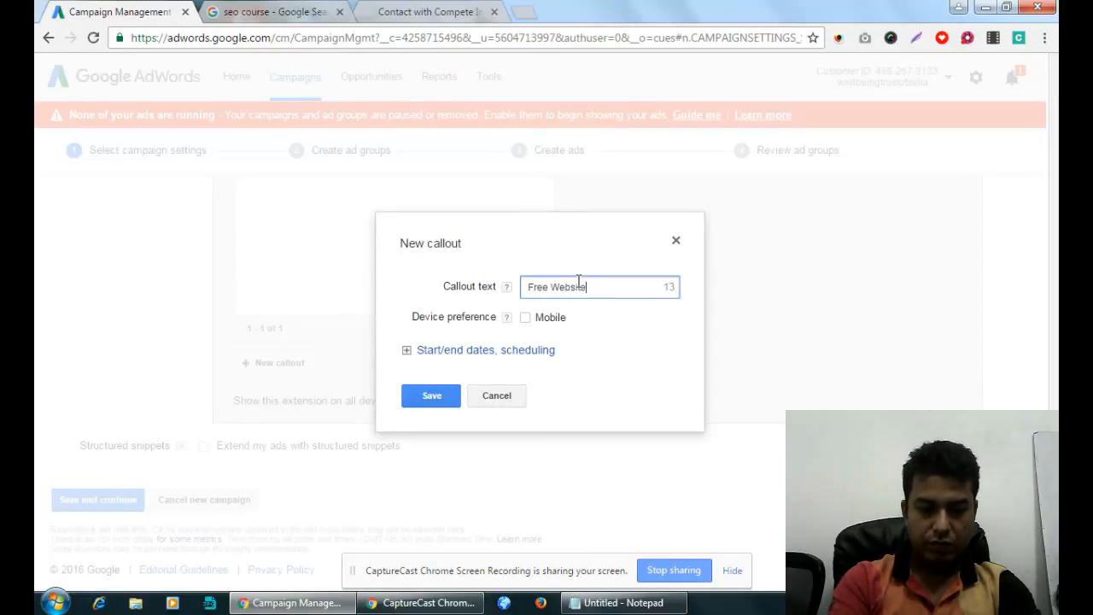
type(" for 1 yea")
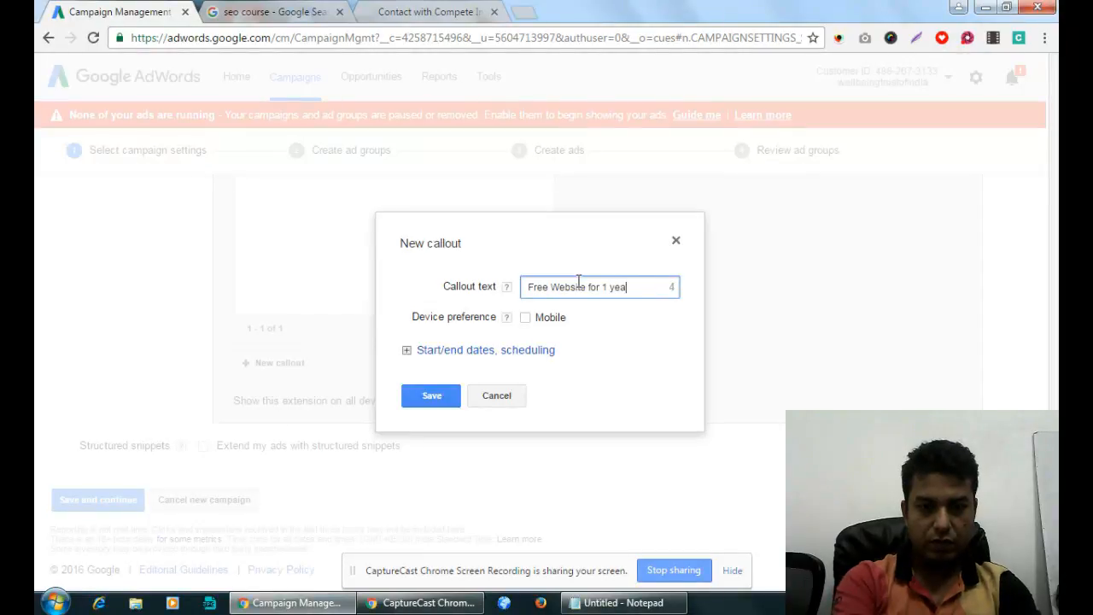
type("r")
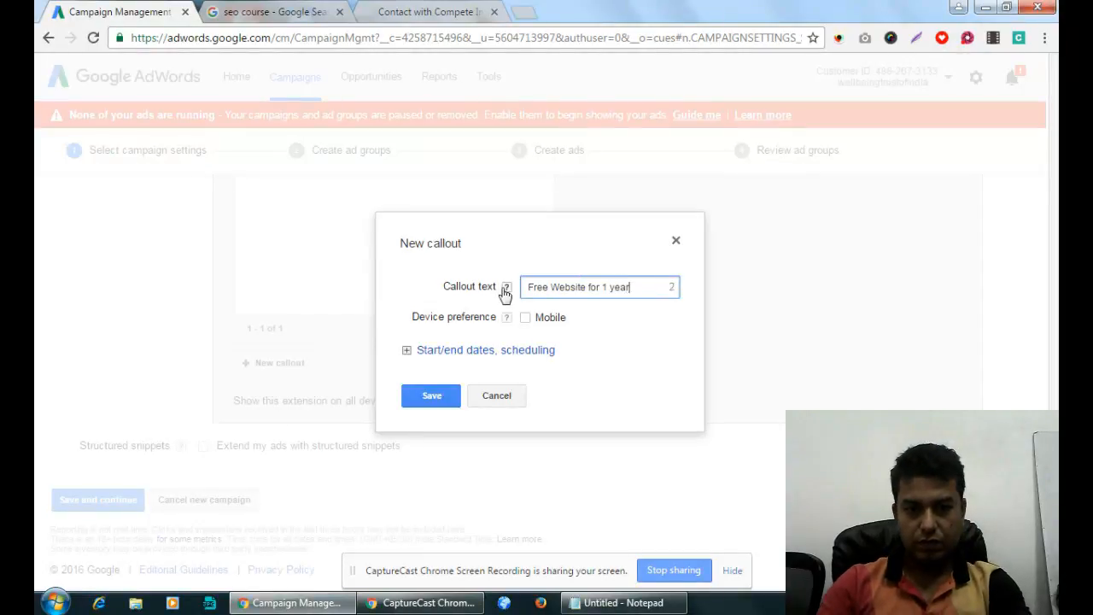
left_click(429, 403)
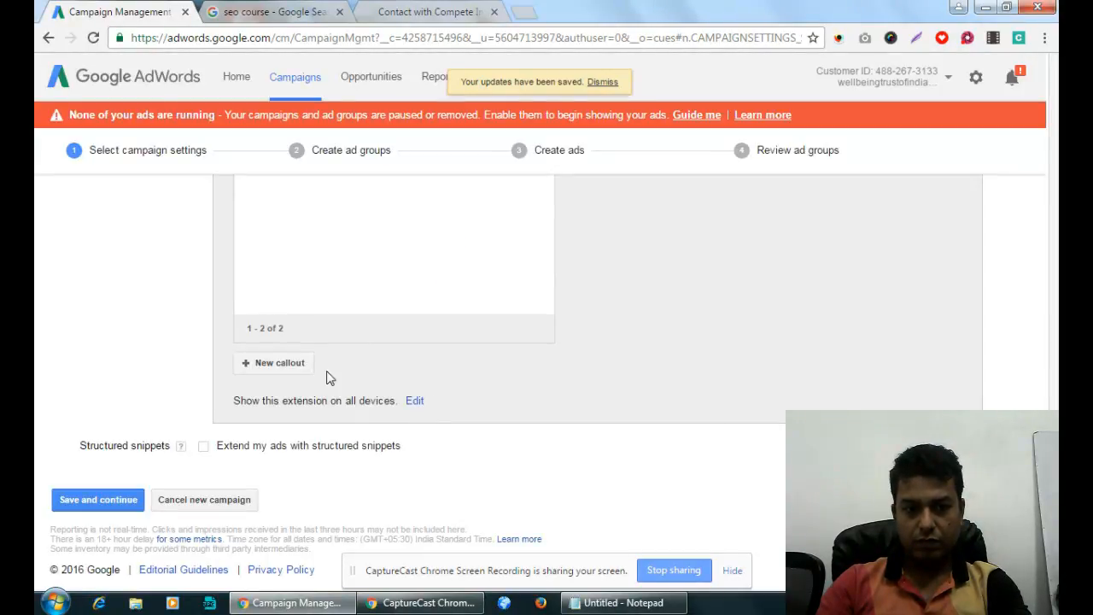
Start a third callout, typing 'Free' as its text.
left_click(284, 366)
left_click(551, 287)
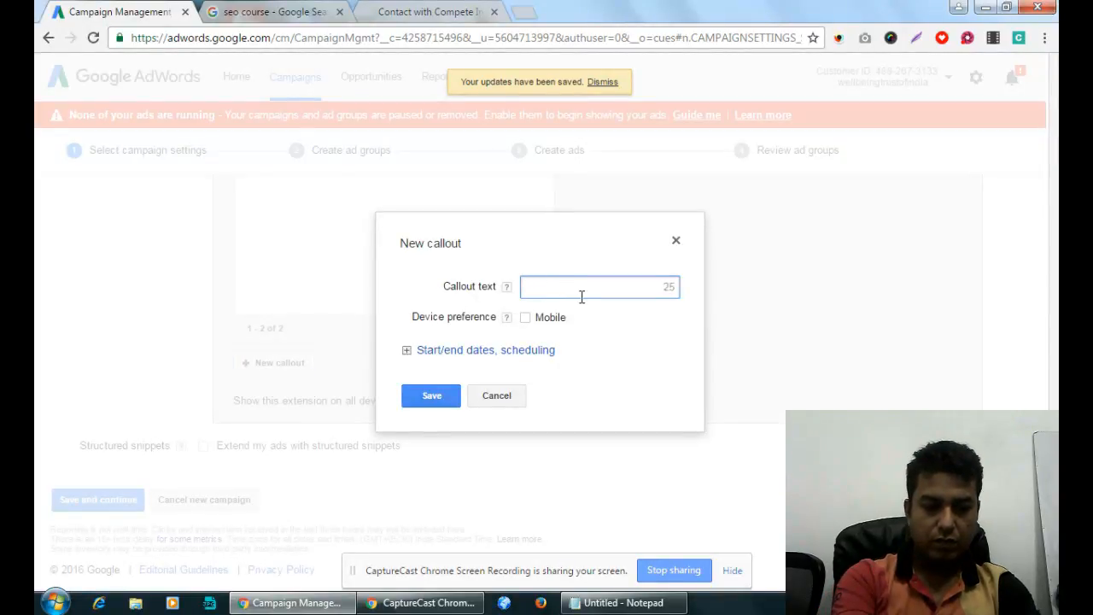
type("Fr")
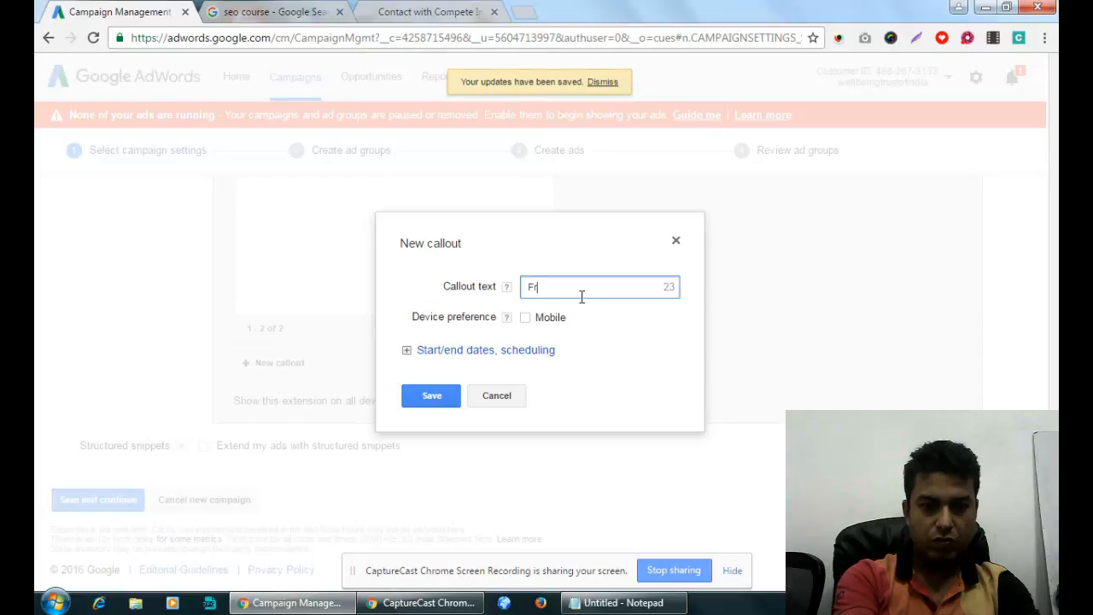
type("ee Job Prfile at 10 site")
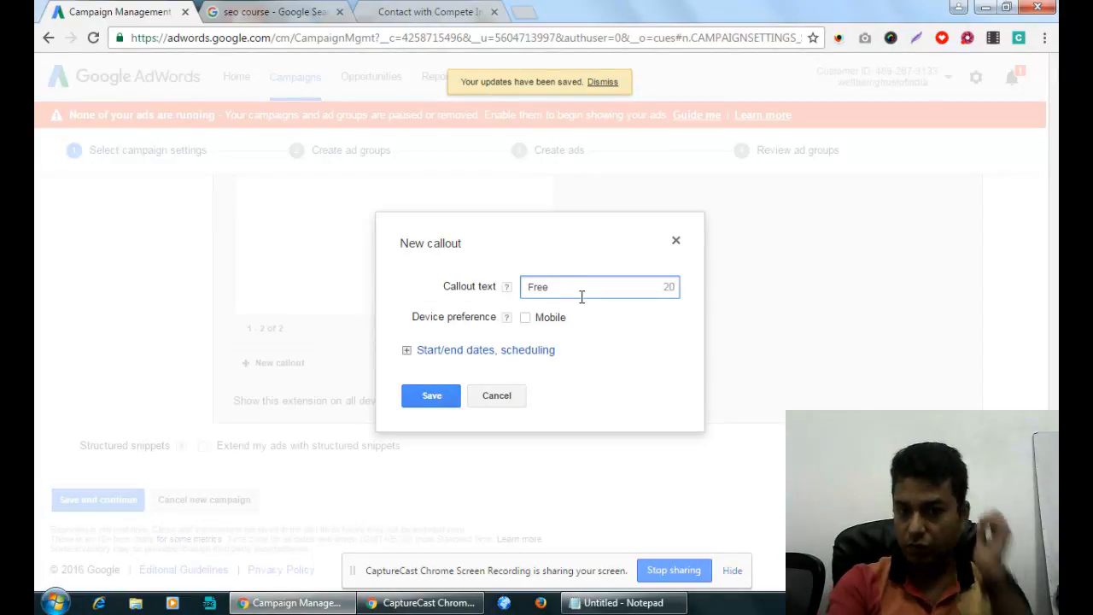
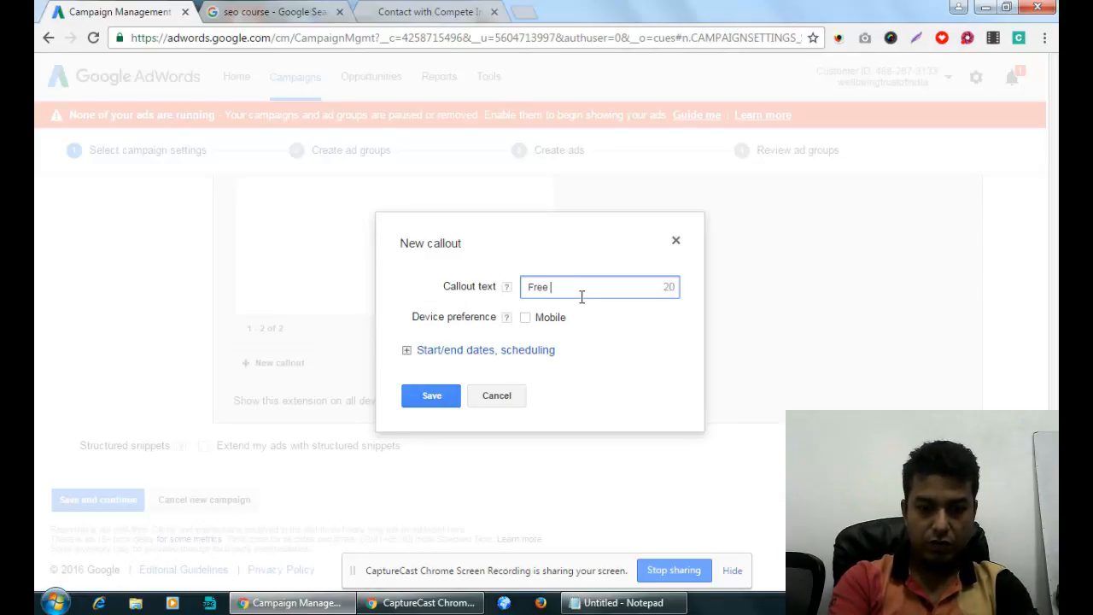
Try 'Job Prfile at 10 site' as the callout text, then clear the field.
type("Job Prfile")
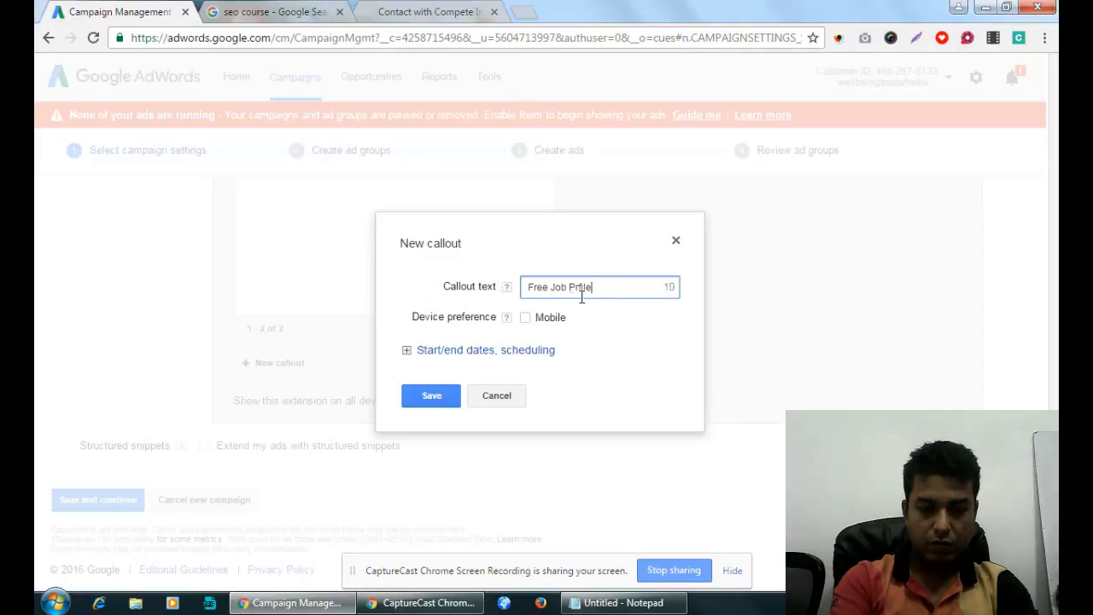
type(" at 10 site")
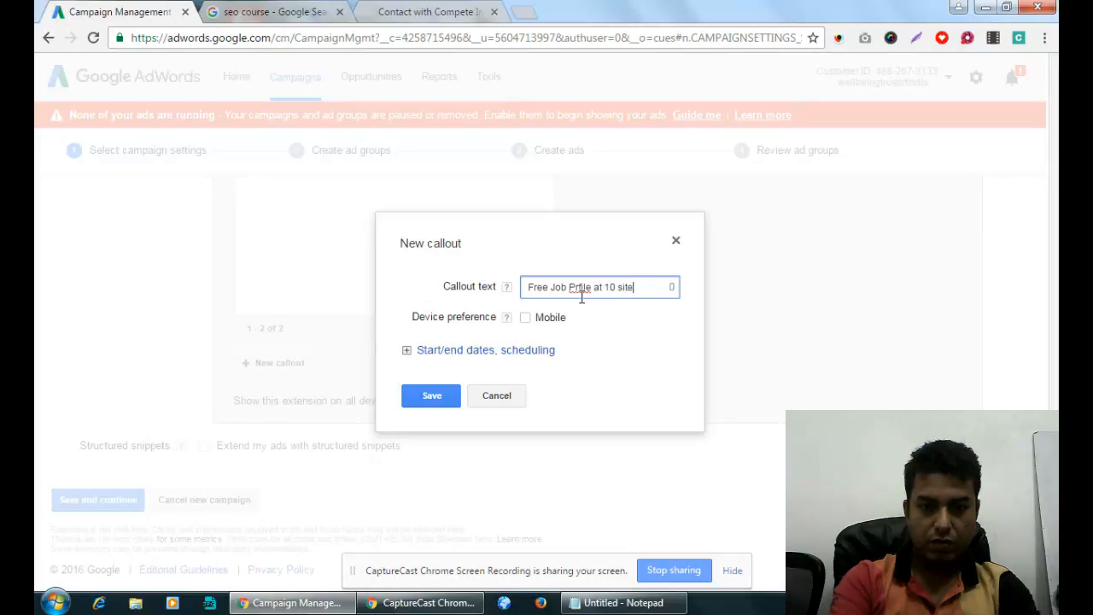
double_click(600, 289)
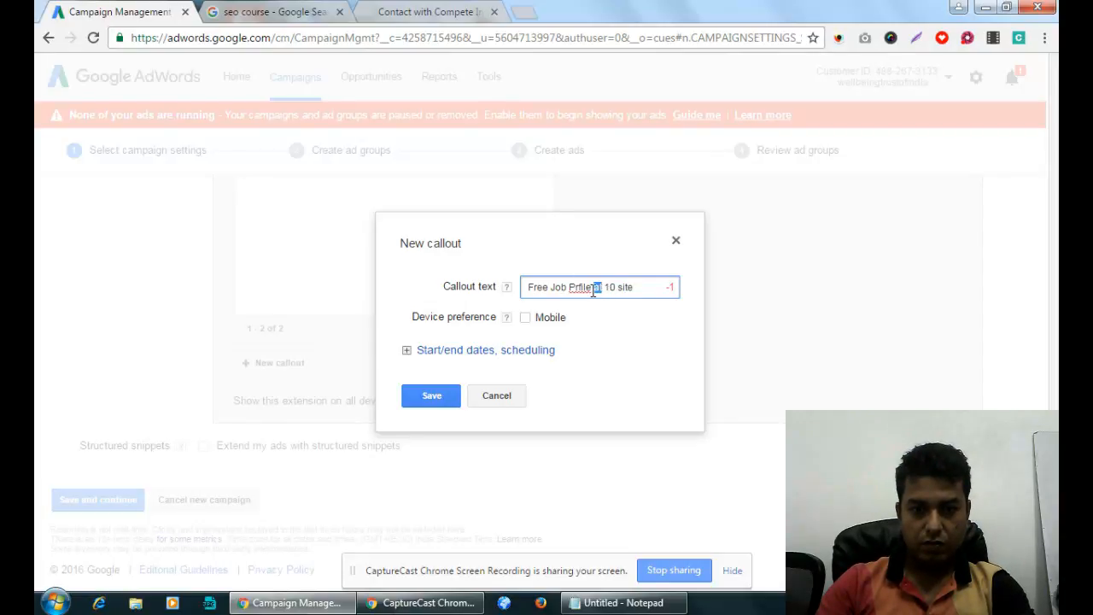
left_click(675, 288)
left_click(590, 291)
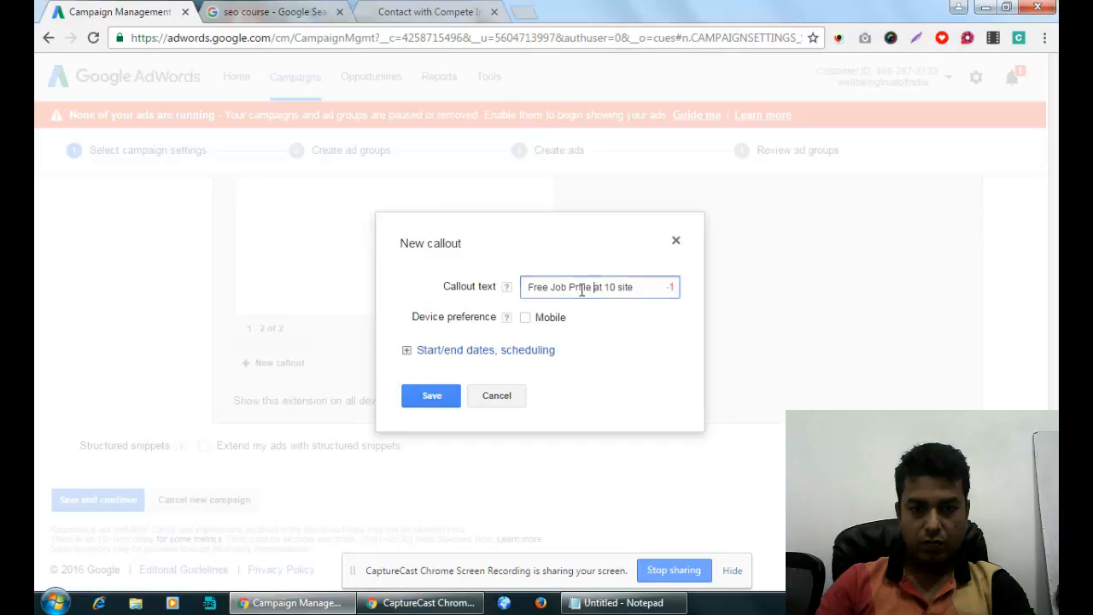
triple_click(633, 289)
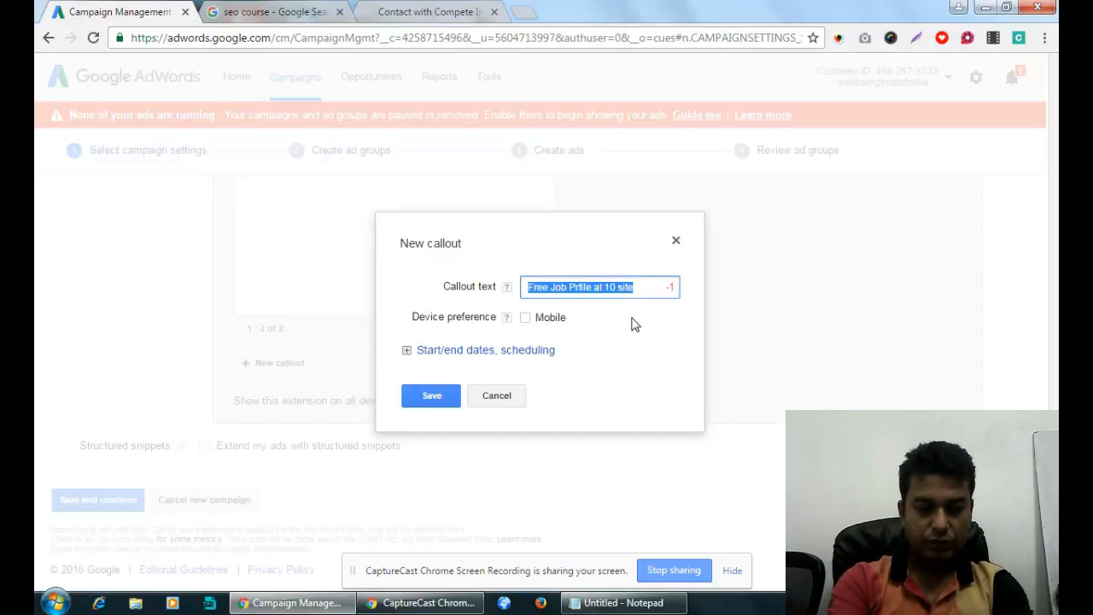
type("FREE")
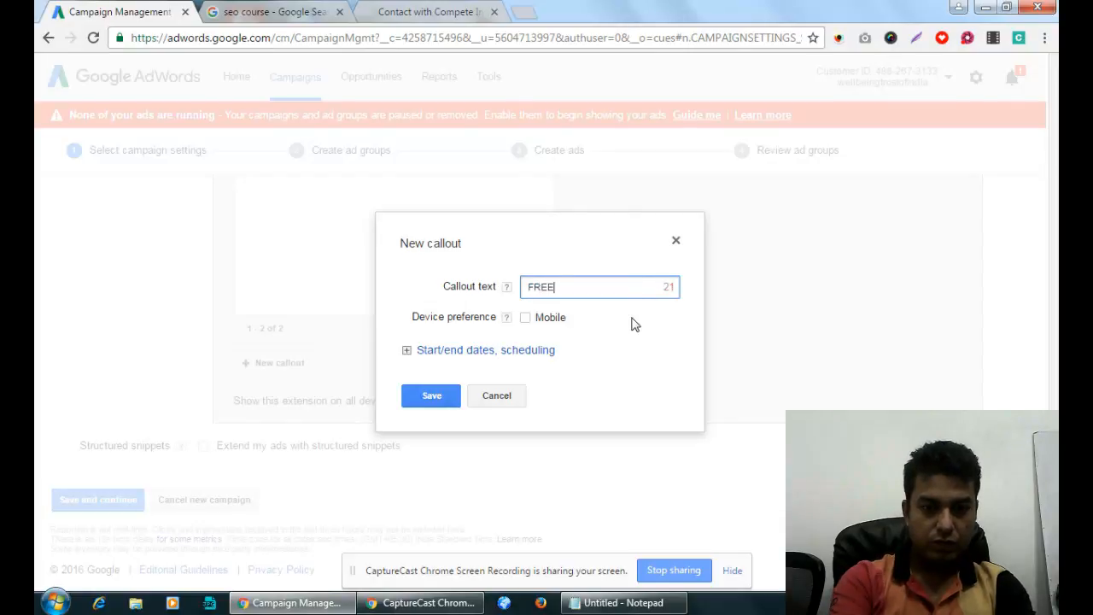
key("BackSpace")
key("BackSpace")
key("BackSpace")
key("BackSpace")
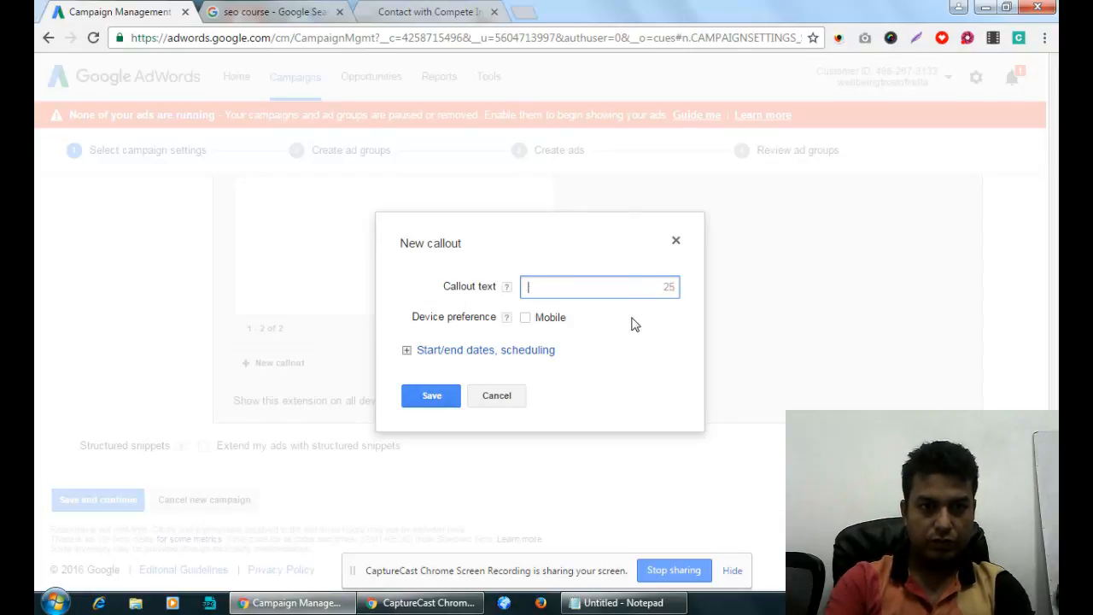
Copy '50+ Live Assignments' from the competitor ad and save it as the callout.
key("ctrl+Tab")
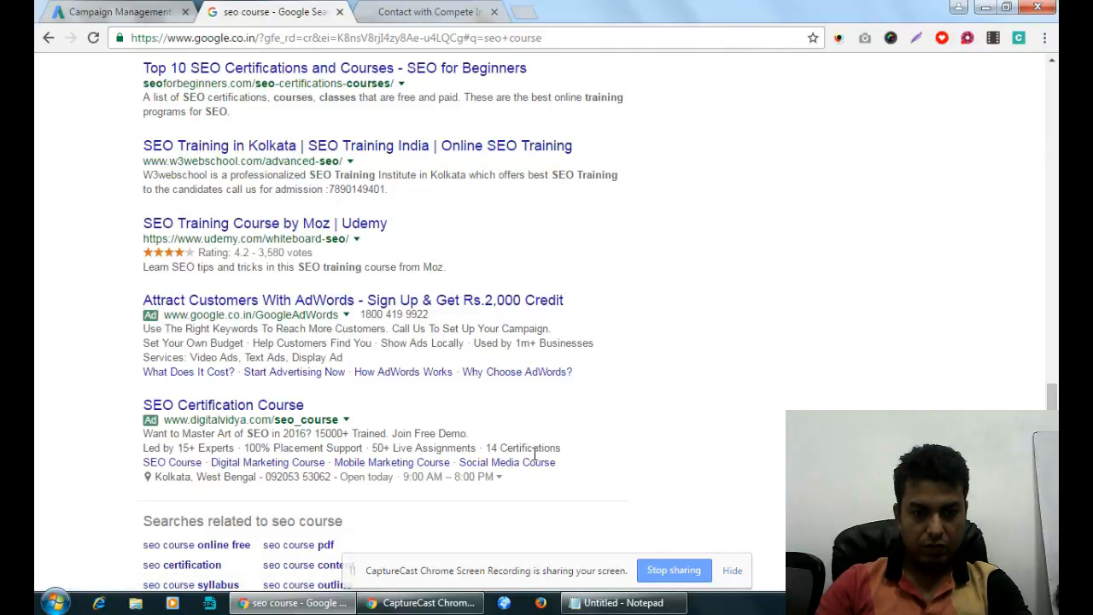
left_click_drag(370, 447, 478, 447)
key("ctrl+c")
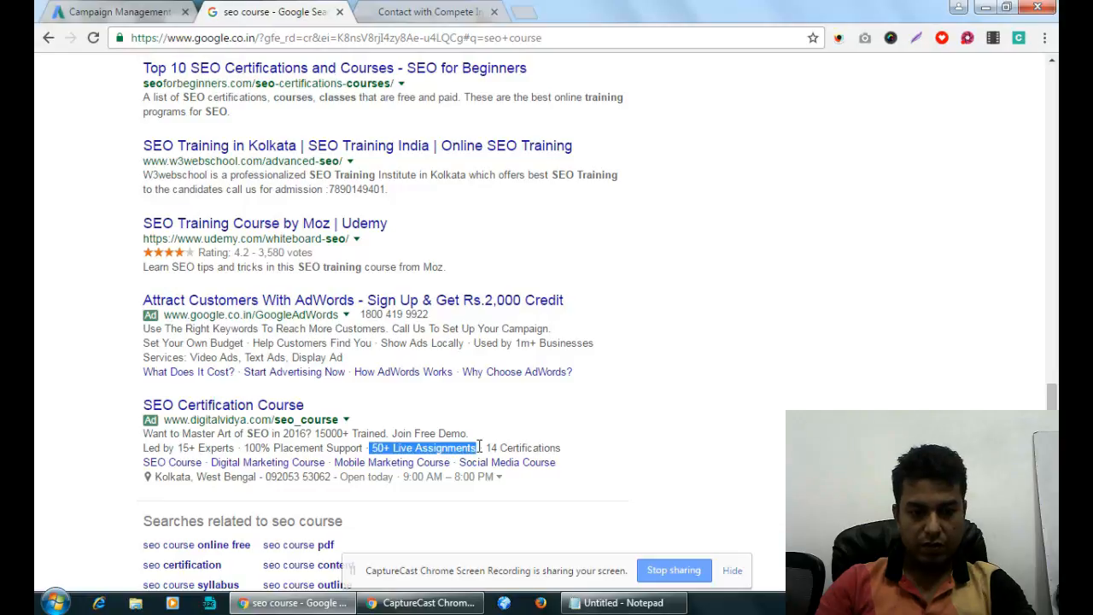
left_click(118, 11)
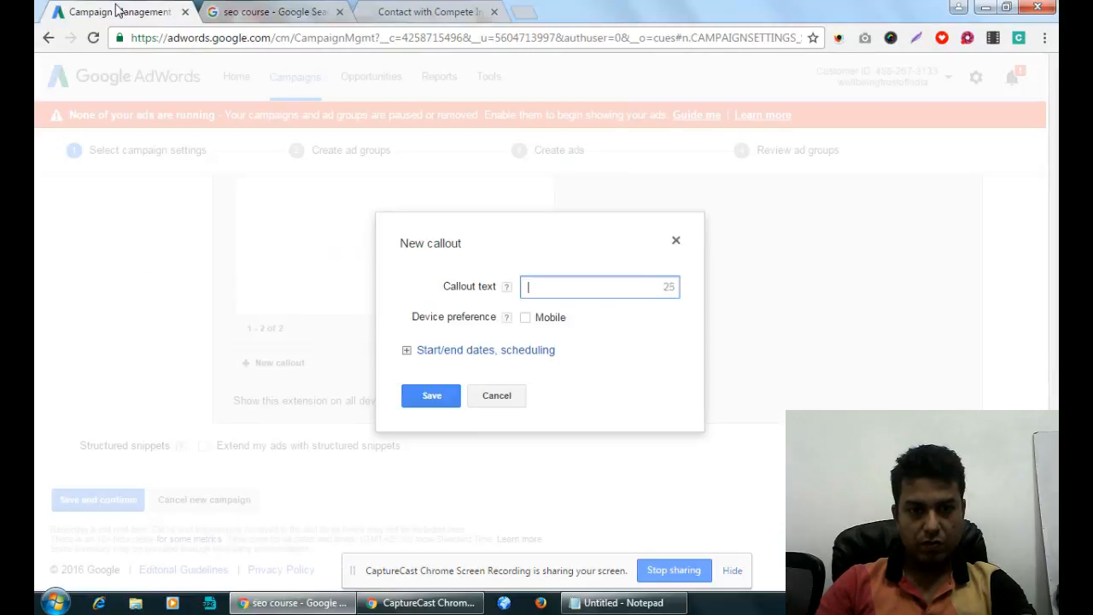
key("ctrl+v")
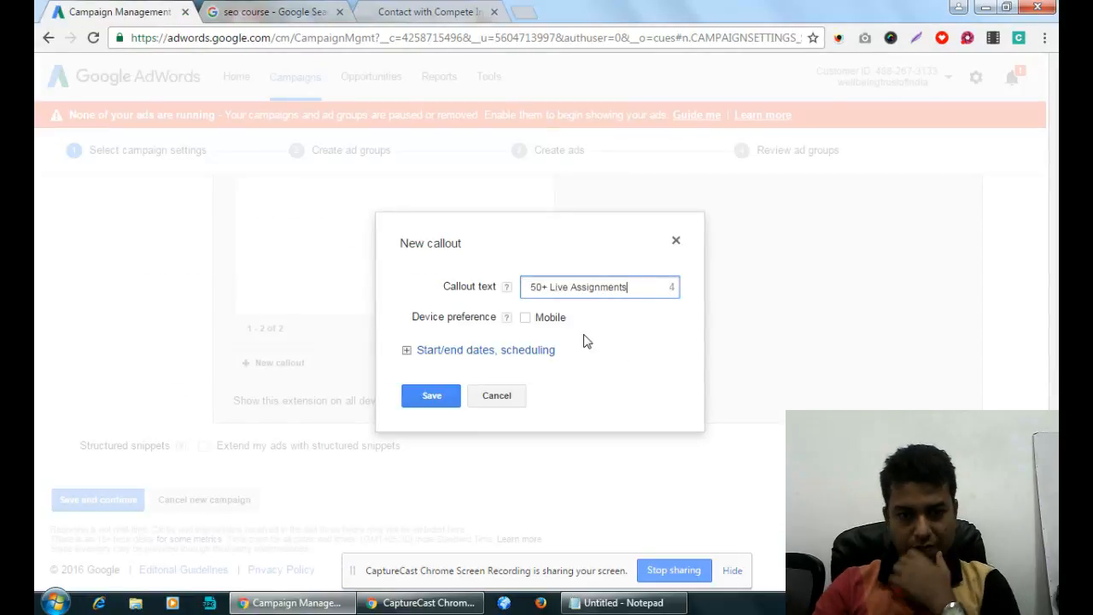
left_click(431, 395)
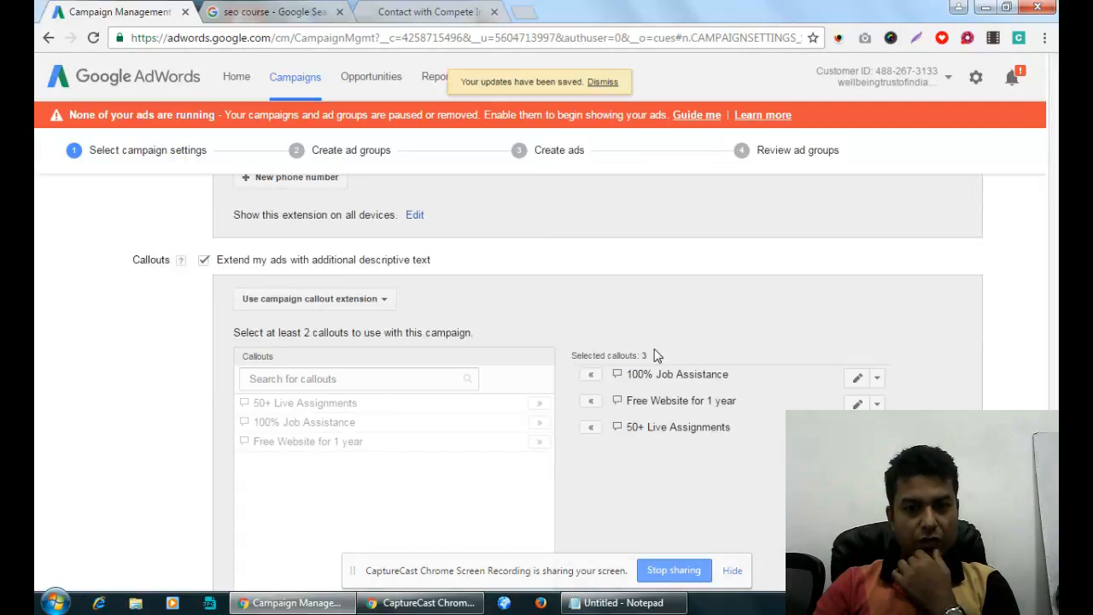
Start another new callout with the text 'Learn from Industry Expert'.
scroll(655, 348, "down", 3)
left_click(301, 446)
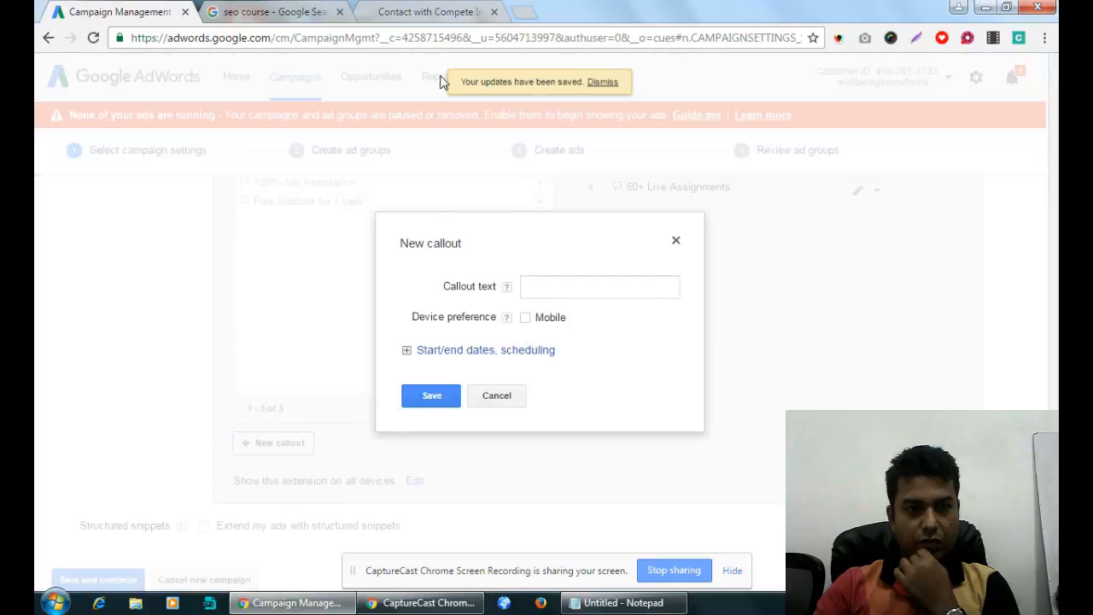
left_click(465, 267)
left_click(256, 13)
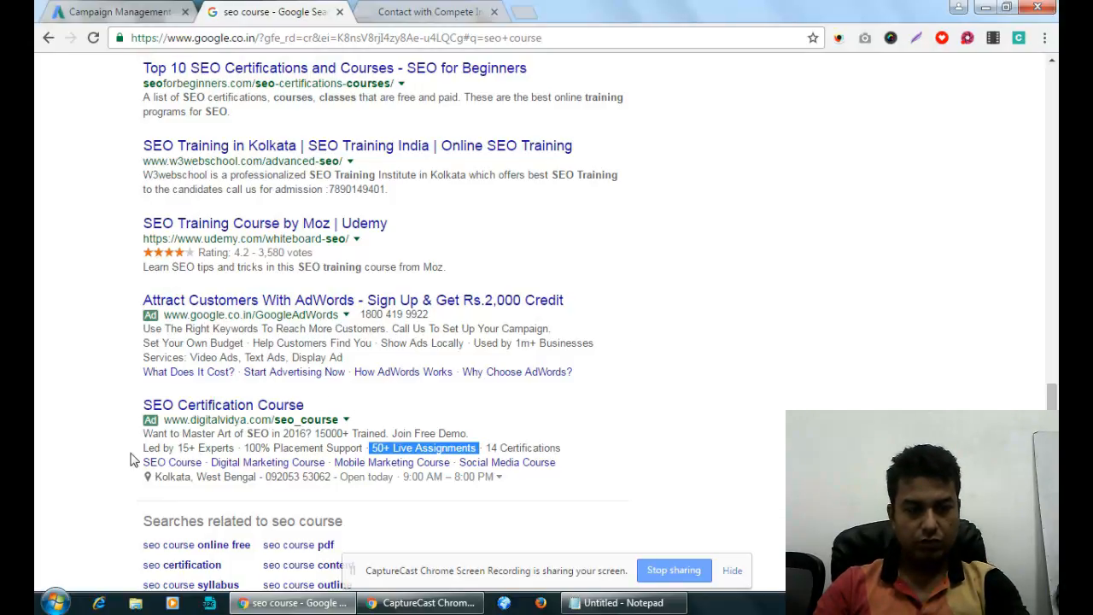
left_click(152, 10)
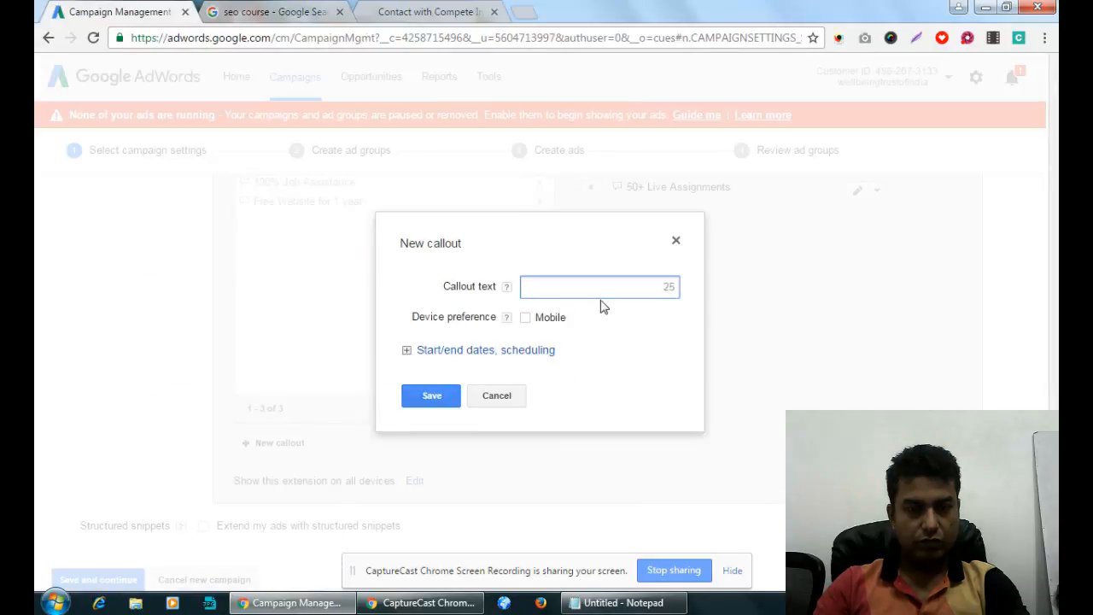
type("Lear")
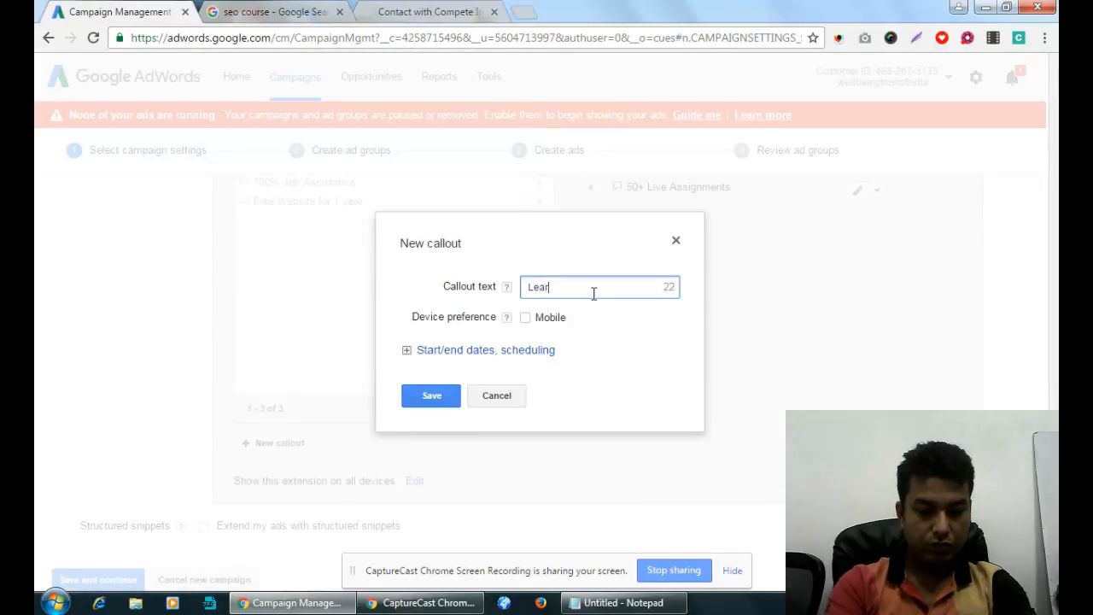
type("n from ")
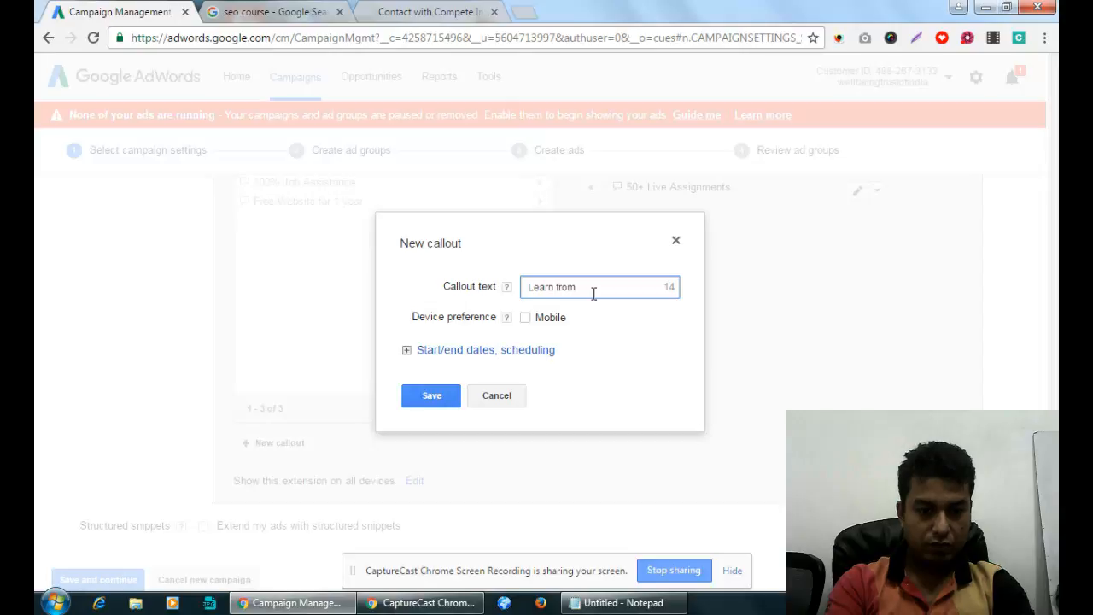
type("Indus")
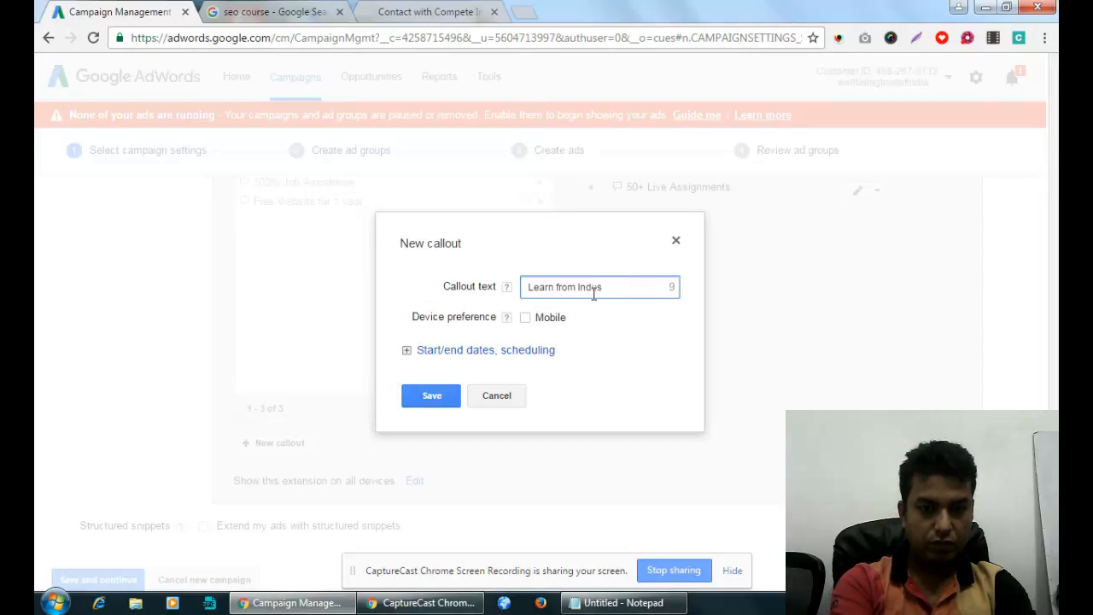
type("tr")
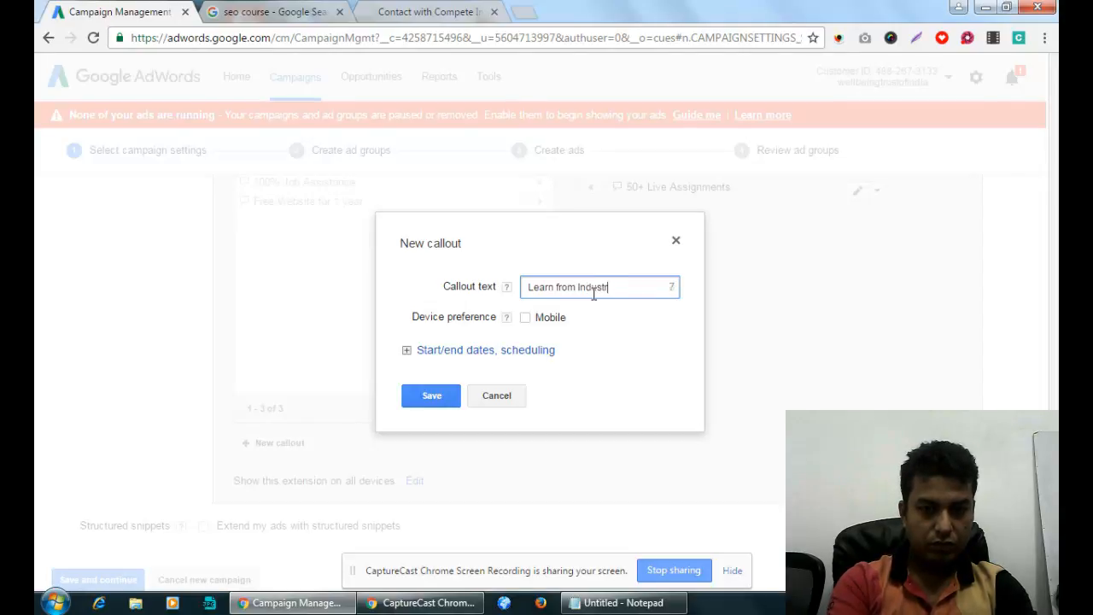
type("y Expert")
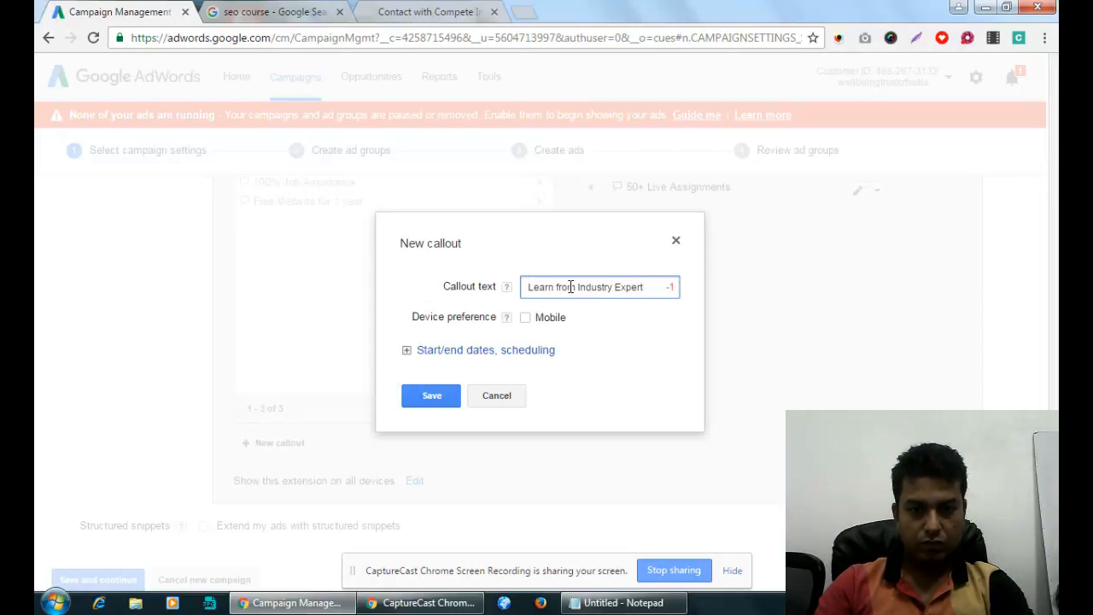
Rewrite the text as '15+ Industry Expert Team' and save the callout.
left_click_drag(557, 287, 570, 287)
left_click(581, 290)
left_click_drag(580, 290, 500, 288)
key("BackSpace")
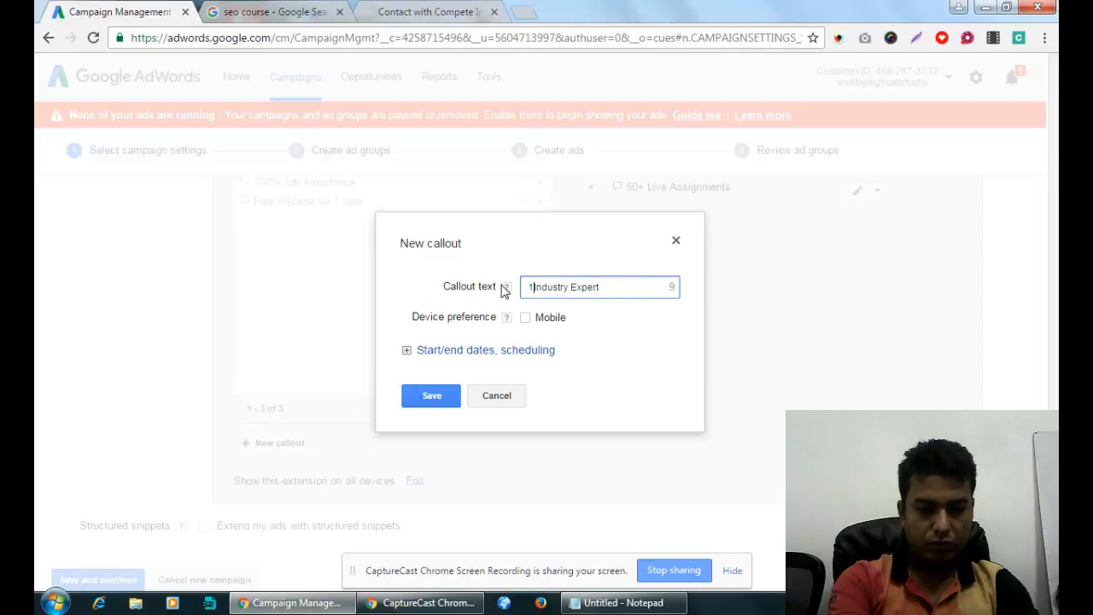
type("15+ ")
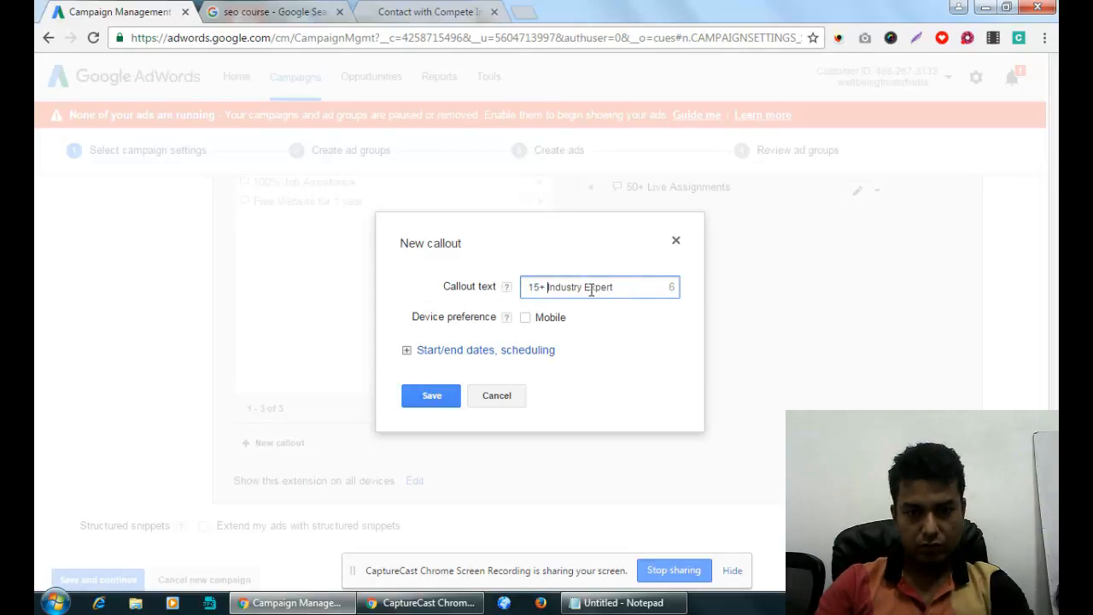
type(" team")
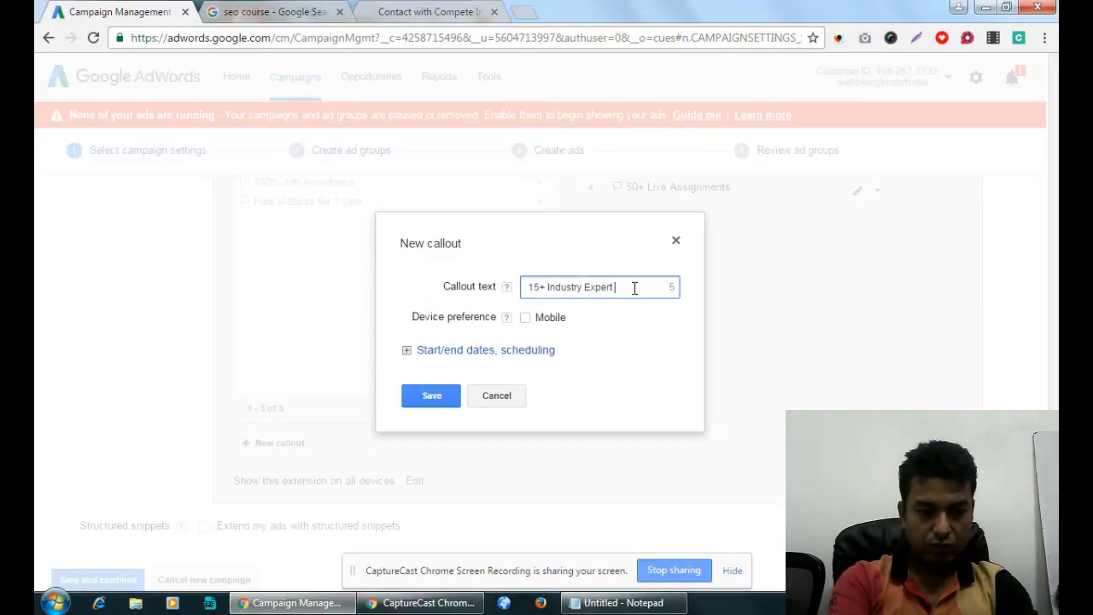
left_click(617, 287)
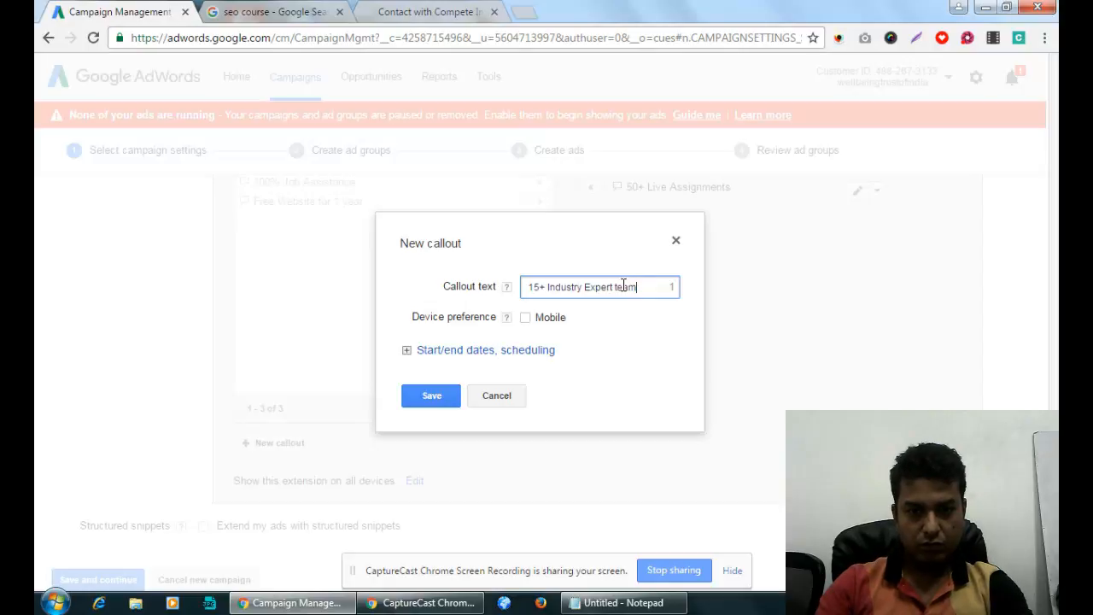
key("BackSpace")
type("T")
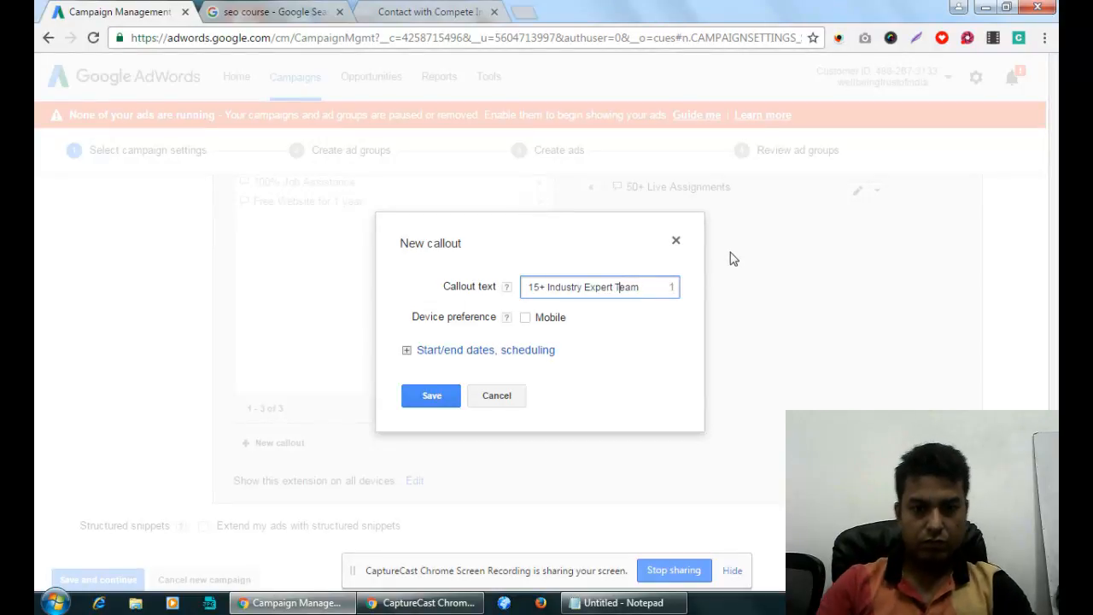
left_click(456, 395)
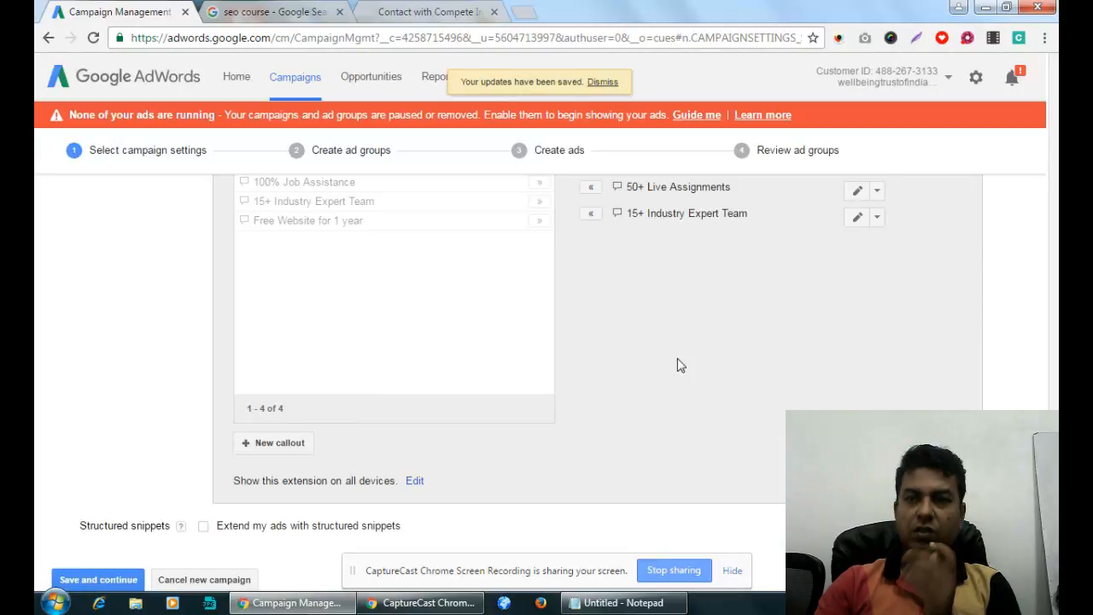
scroll(679, 363, "up", 1)
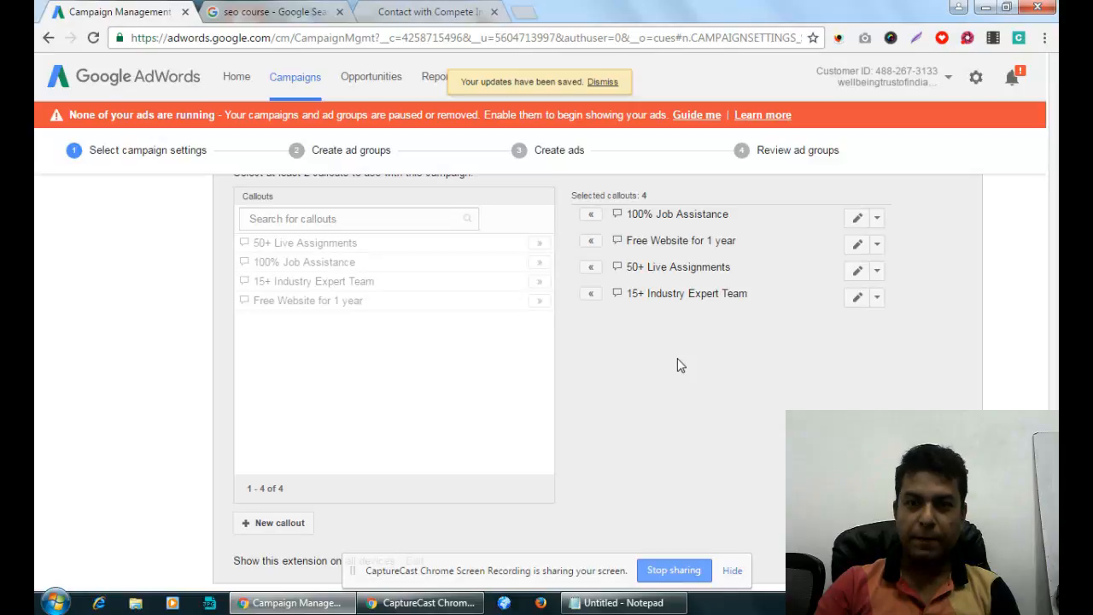
scroll(681, 365, "down", 2)
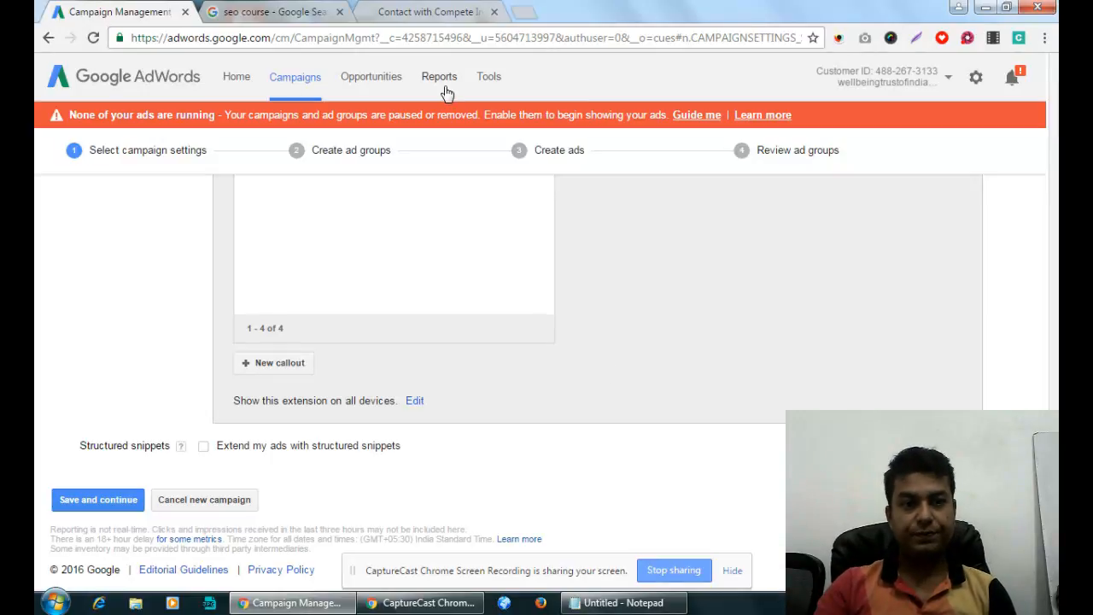
Scroll through the seo course results while resizing the browser window, then restore it.
left_click(257, 12)
left_click(1007, 7)
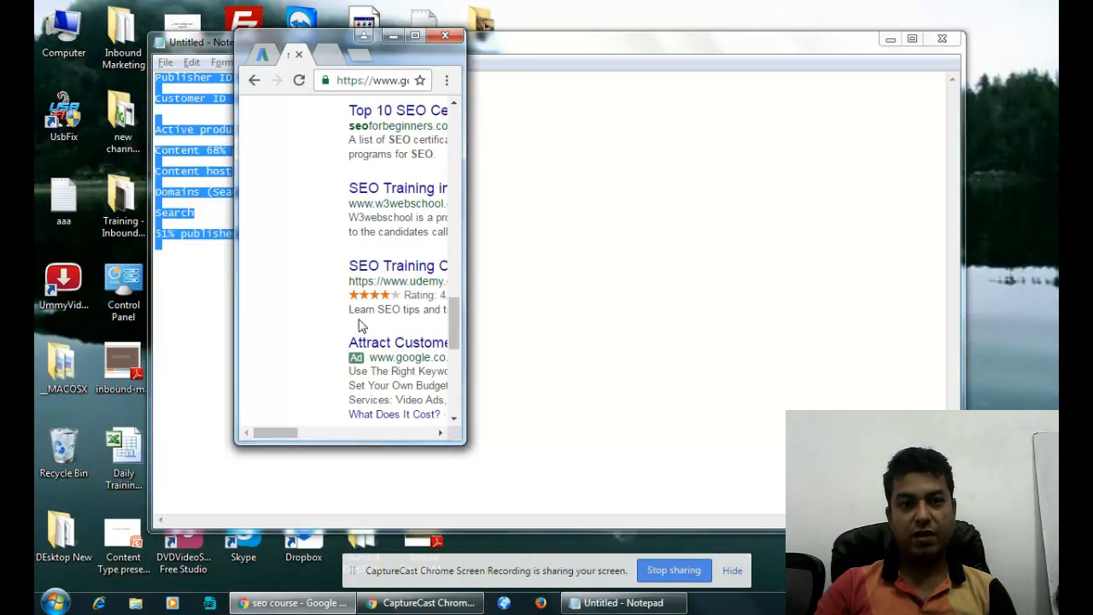
left_click_drag(462, 146, 460, 146)
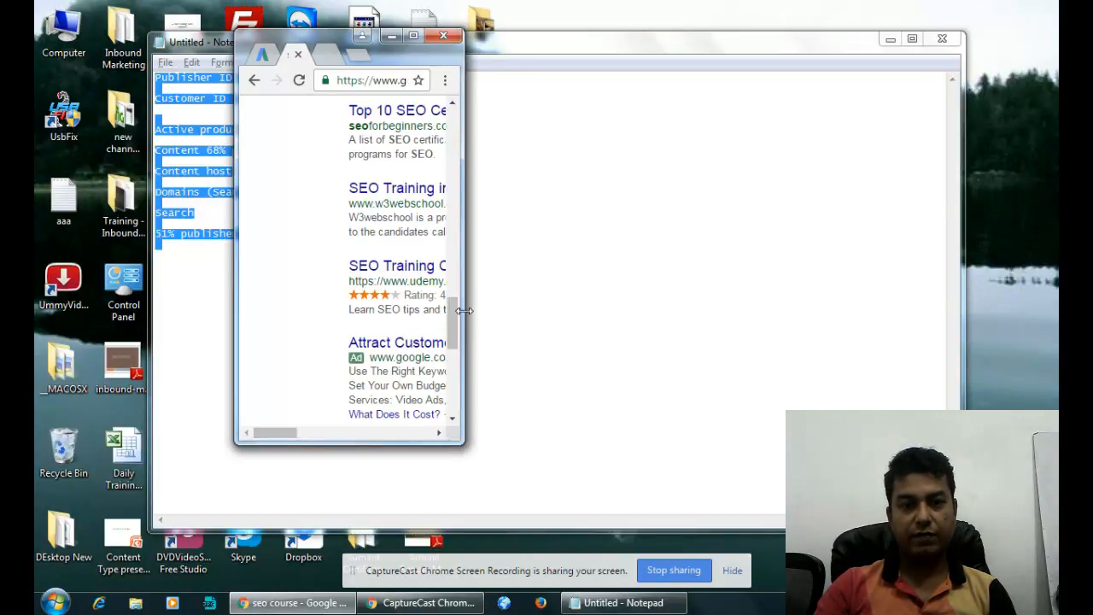
left_click_drag(451, 323, 452, 114)
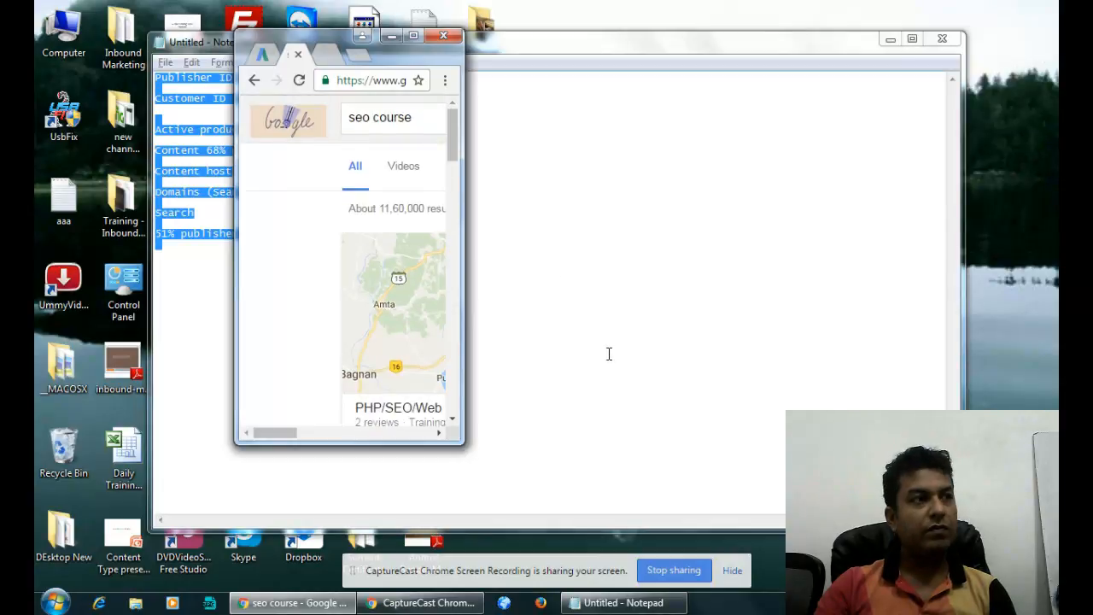
left_click_drag(263, 438, 289, 456)
scroll(354, 344, "down", 5)
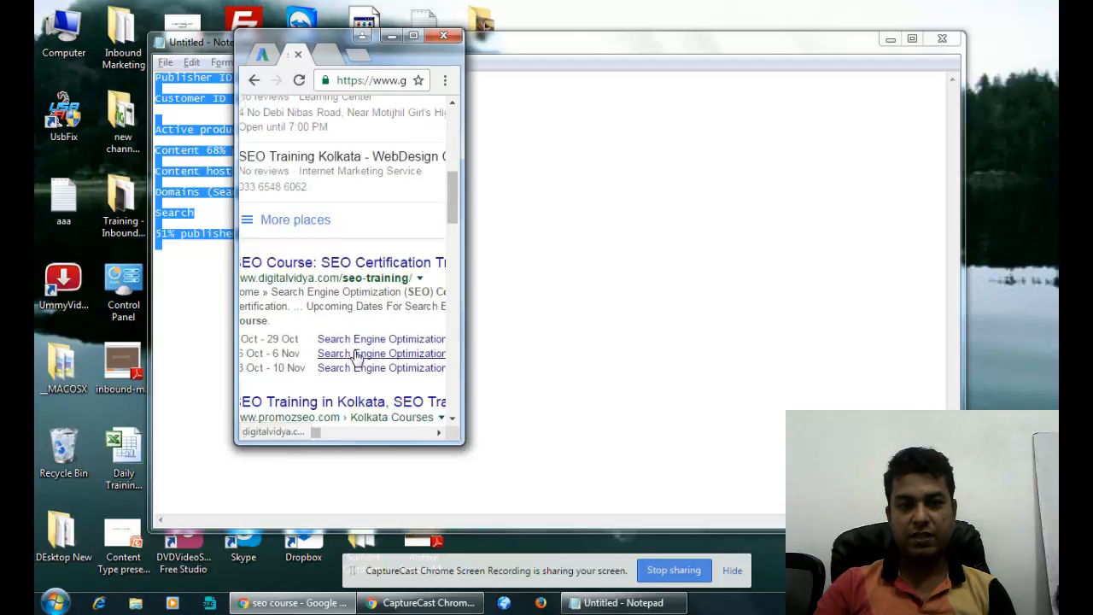
scroll(347, 359, "down", 10)
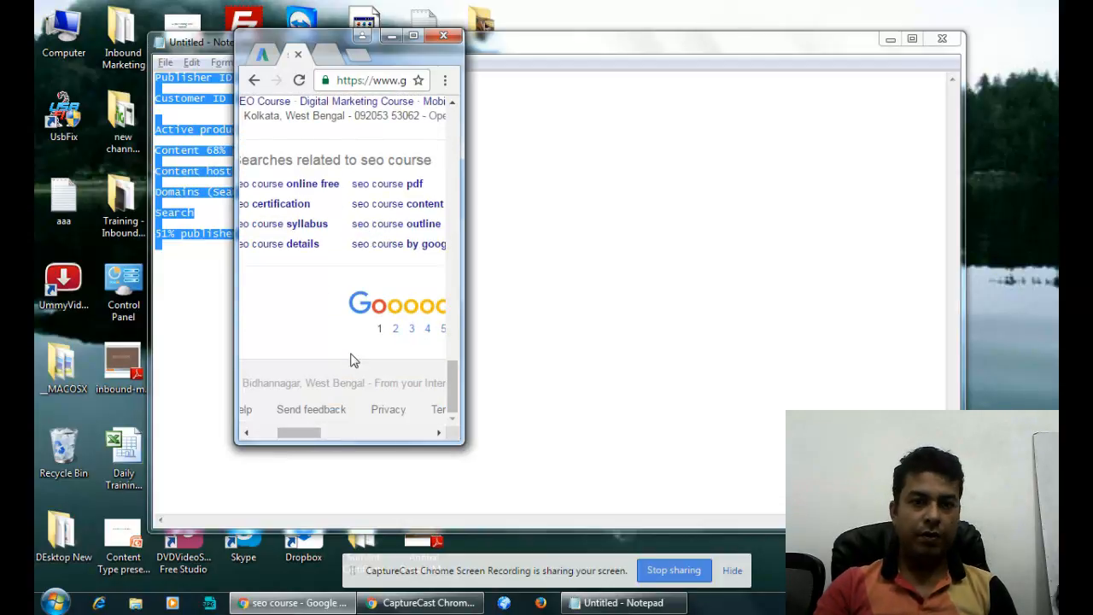
left_click(413, 35)
left_click(986, 8)
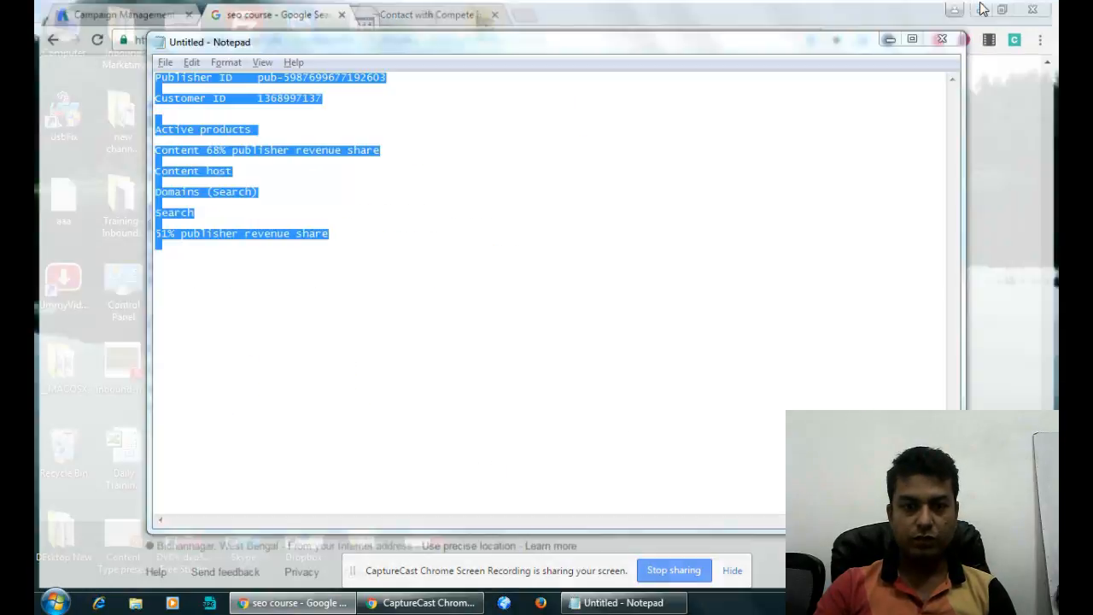
left_click(347, 607)
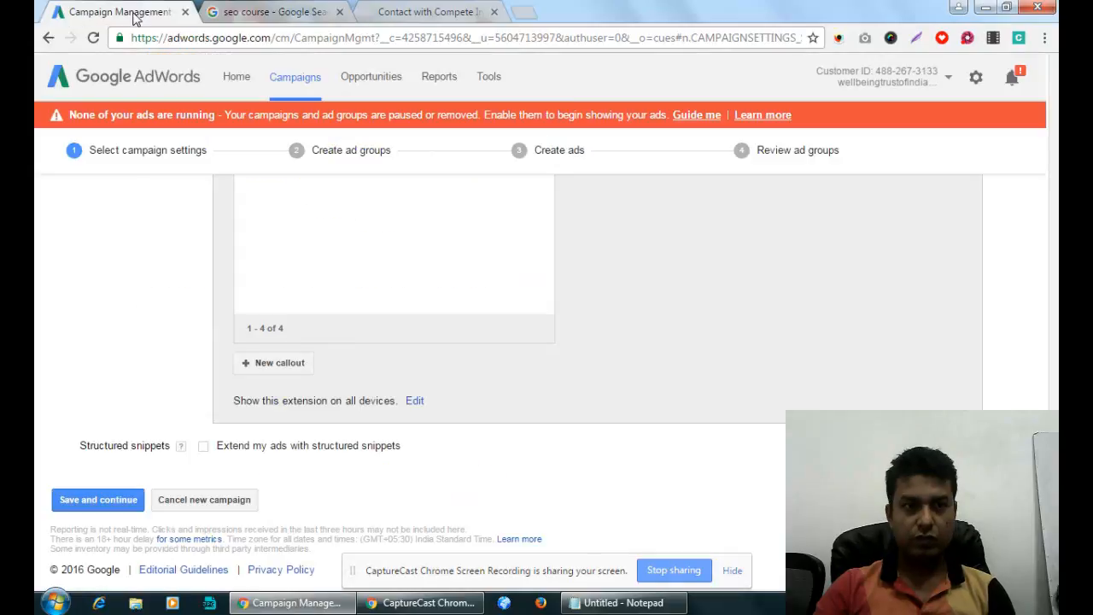
Enable structured snippets and start a new snippet with the header Courses.
key("ctrl+shift+Tab")
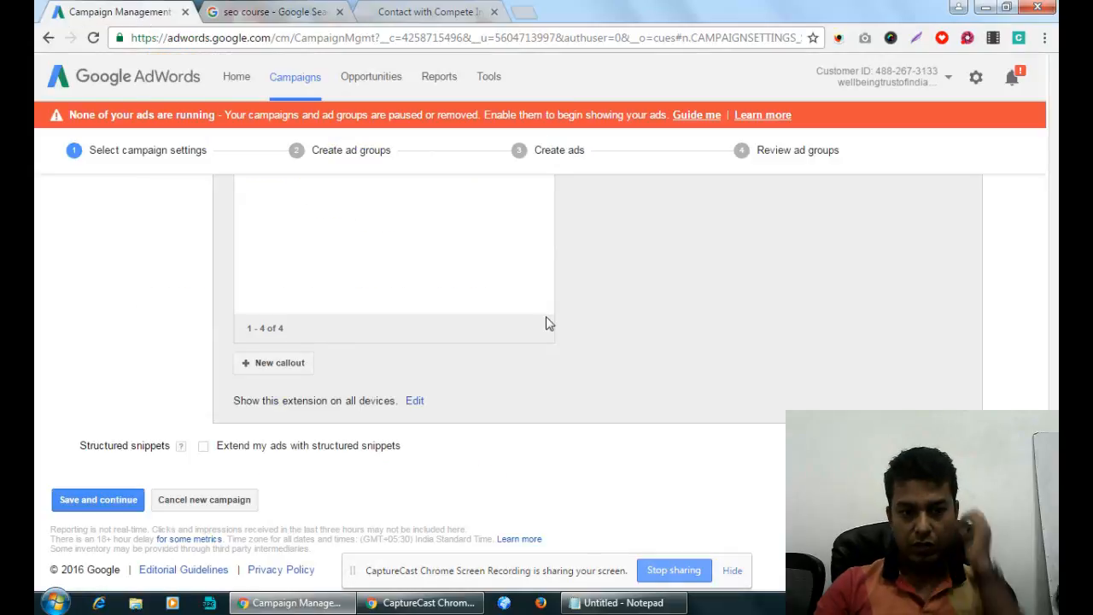
left_click(204, 446)
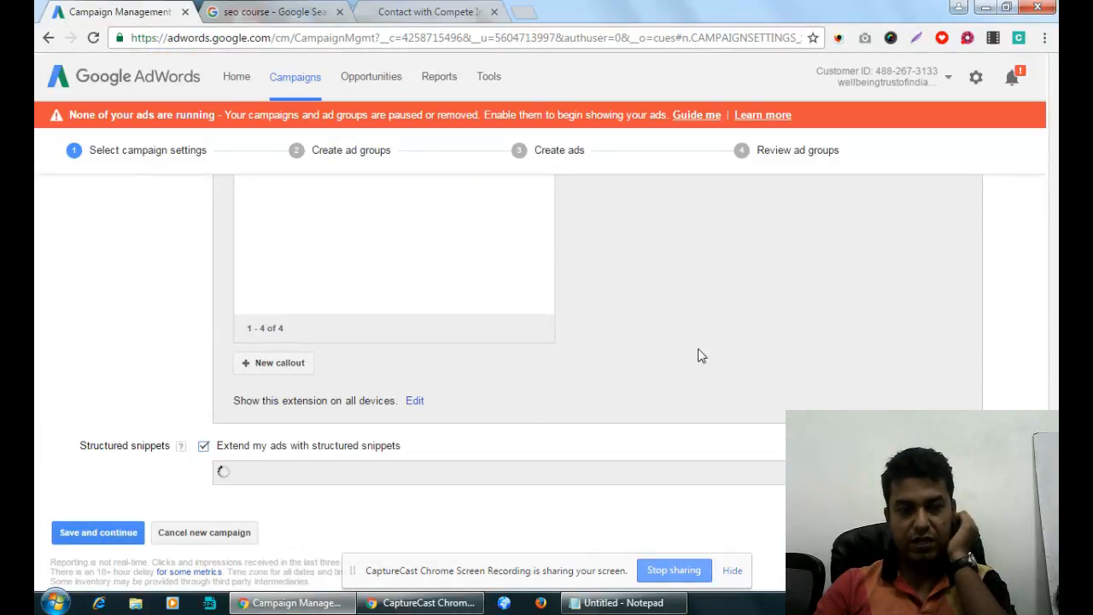
scroll(697, 359, "down", 4)
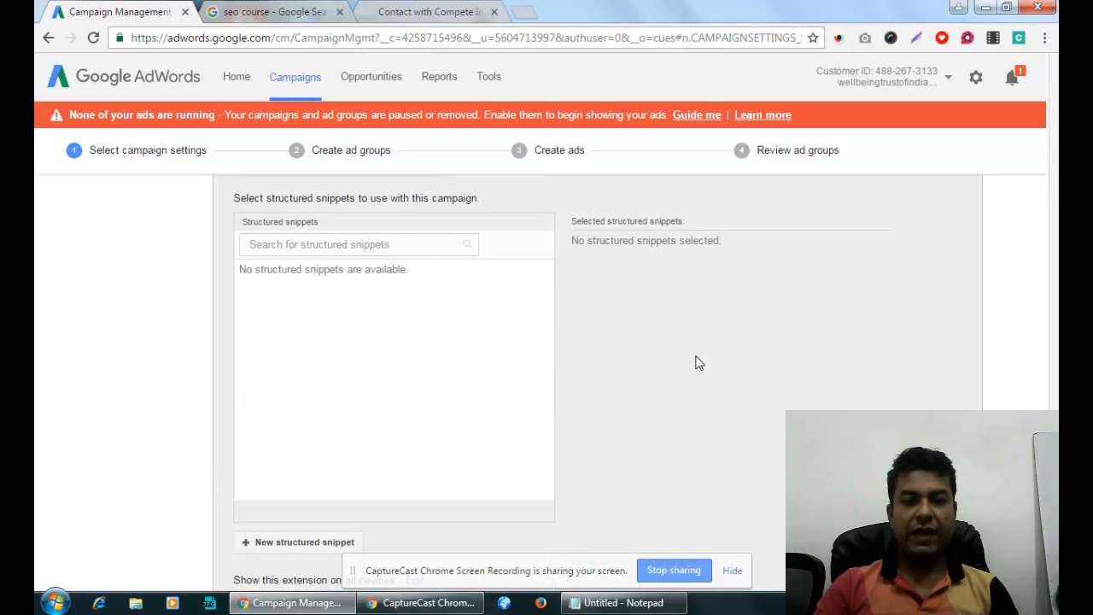
scroll(697, 363, "down", 2)
left_click(327, 395)
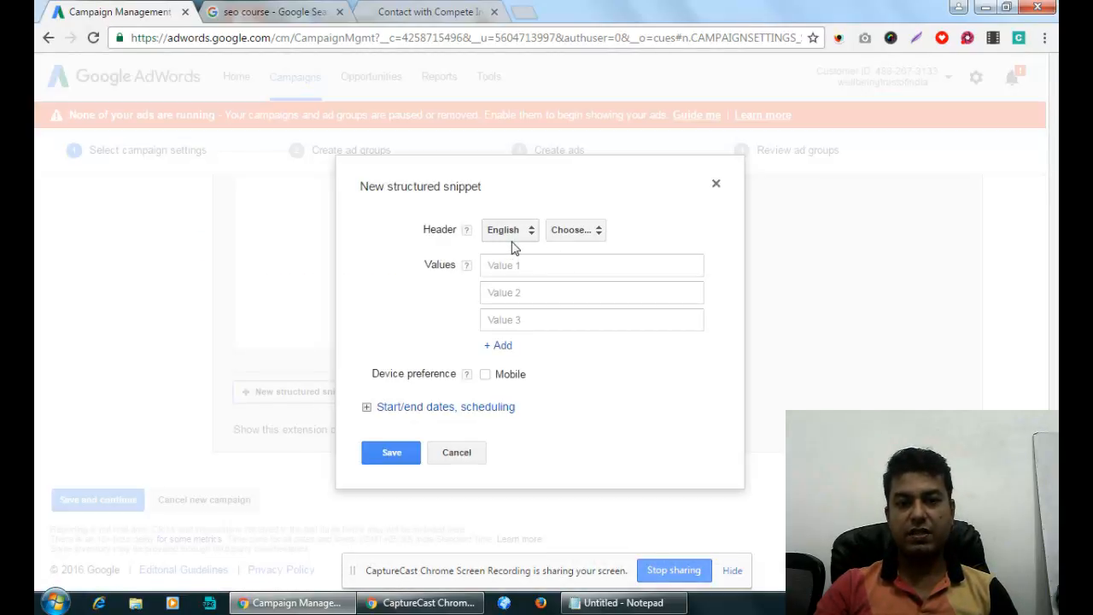
left_click(574, 230)
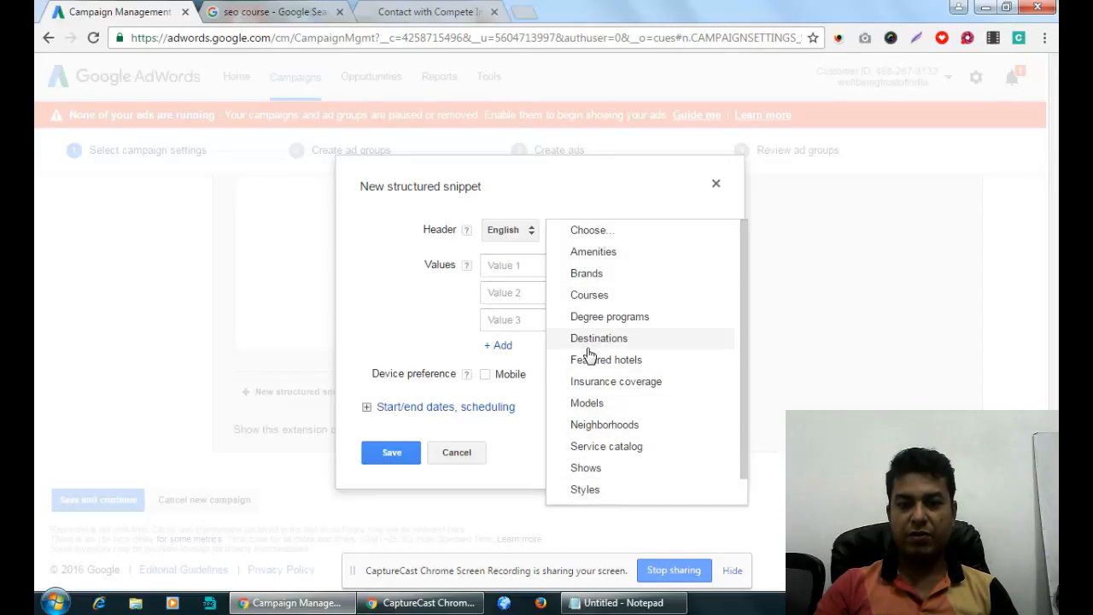
left_click(599, 295)
Enter 'PPC Courses' and 'Digital Marketing' as the first two snippet values.
left_click(579, 283)
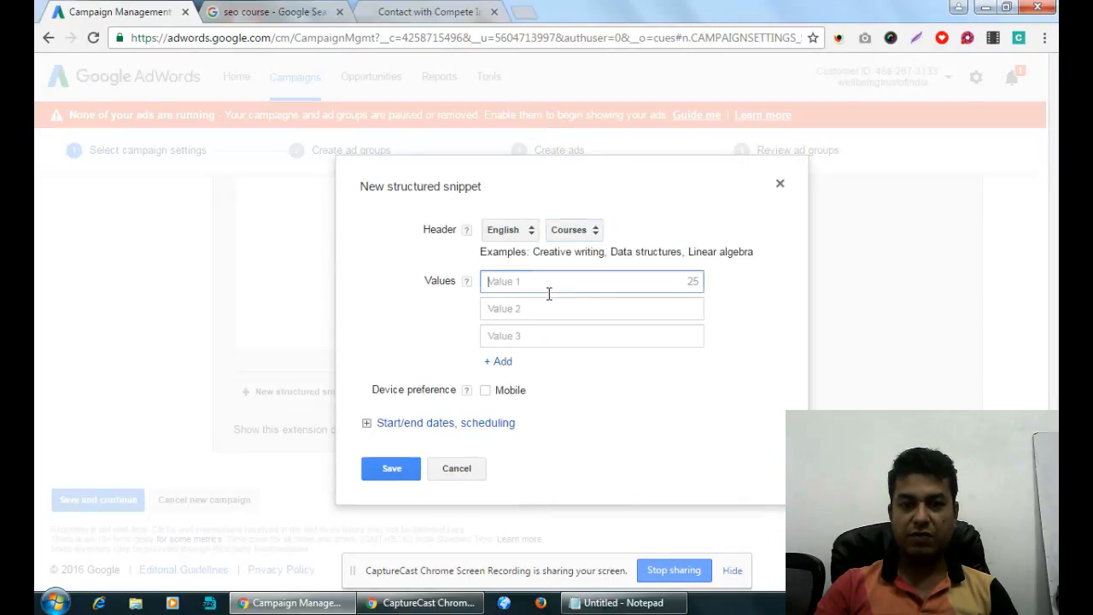
type("SEO")
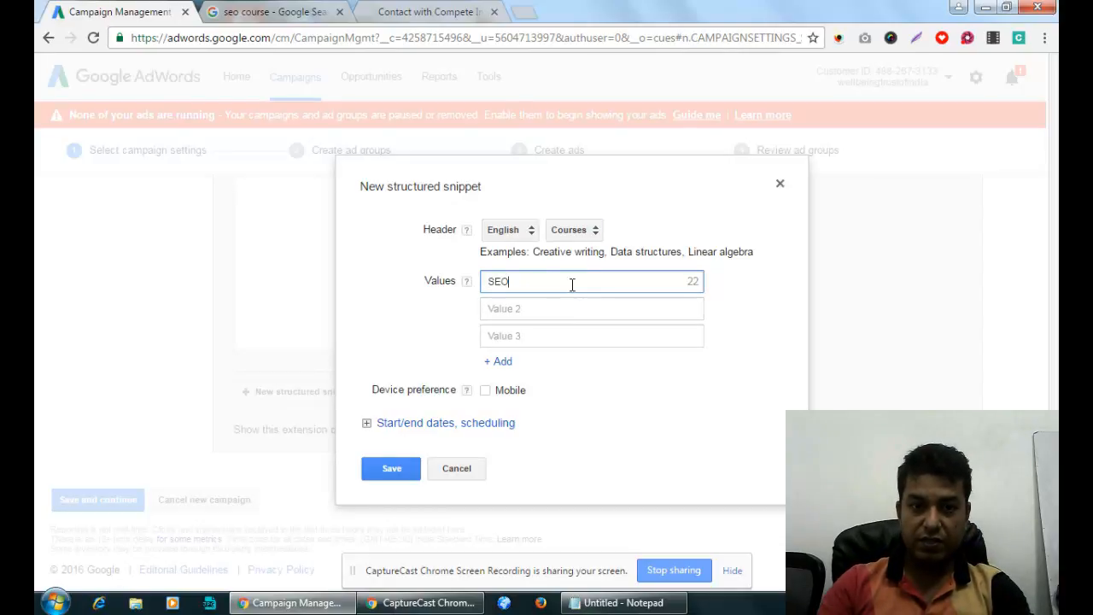
left_click_drag(571, 283, 446, 281)
type("Social")
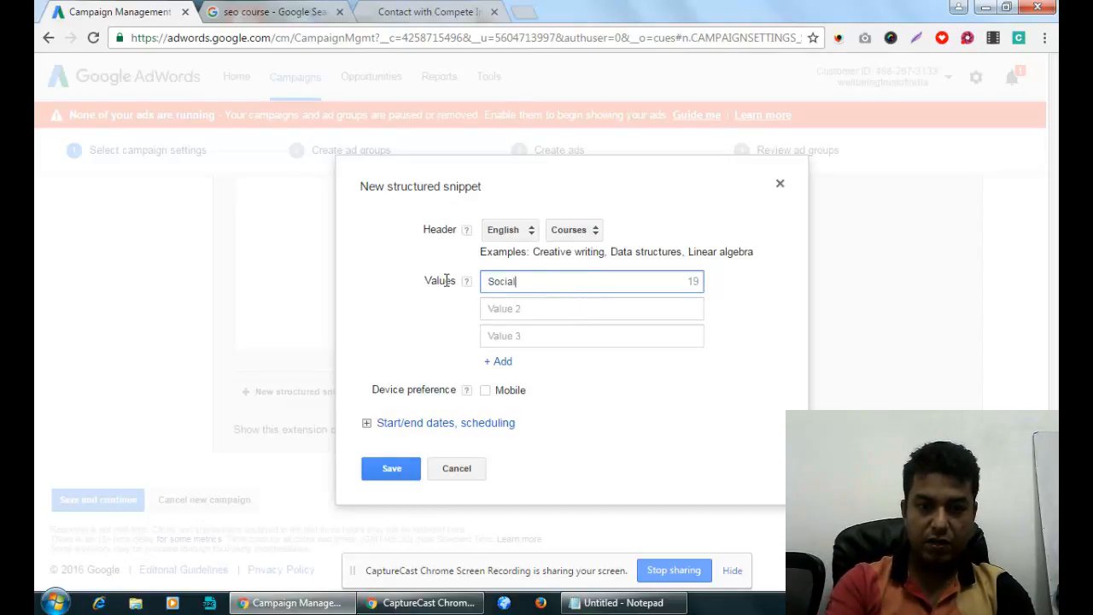
key("BackSpace")
key("BackSpace")
key("BackSpace")
key("BackSpace")
key("BackSpace")
key("BackSpace")
type("PPC")
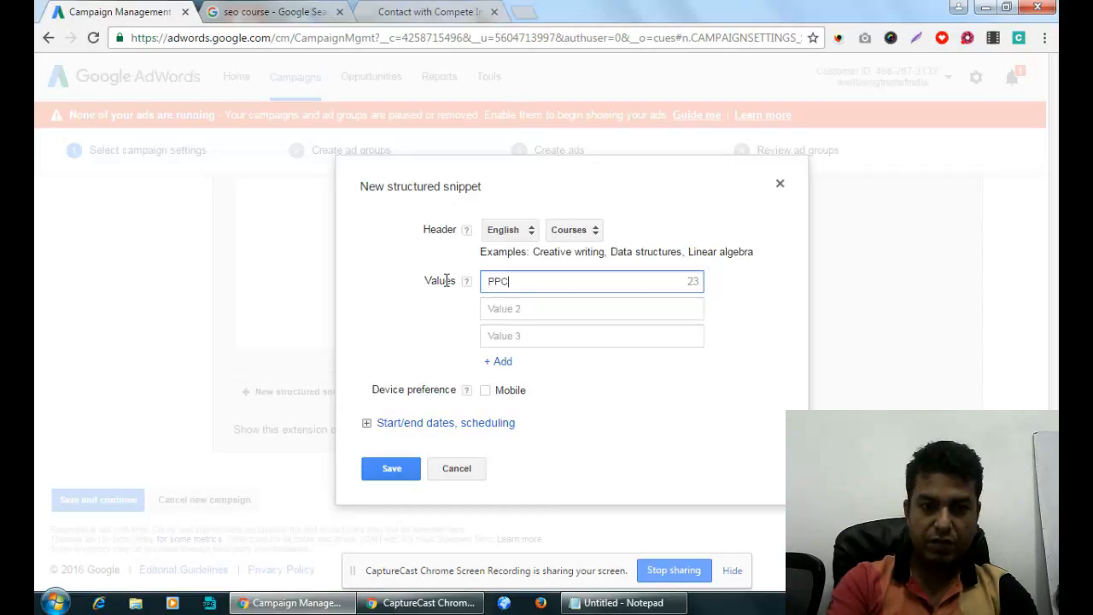
left_click(537, 309)
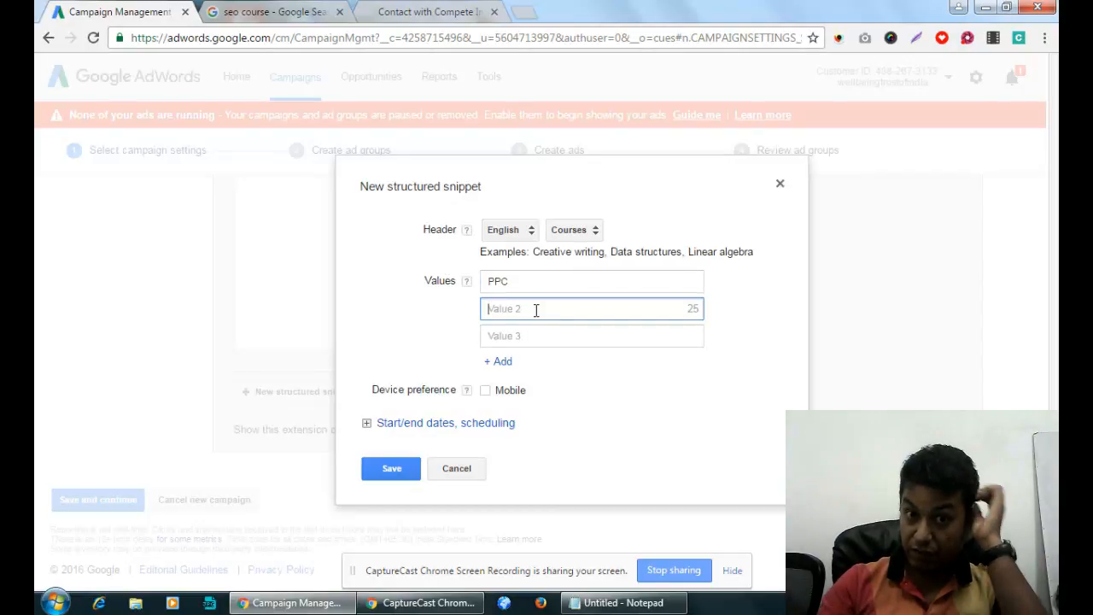
left_click(539, 282)
type("Co")
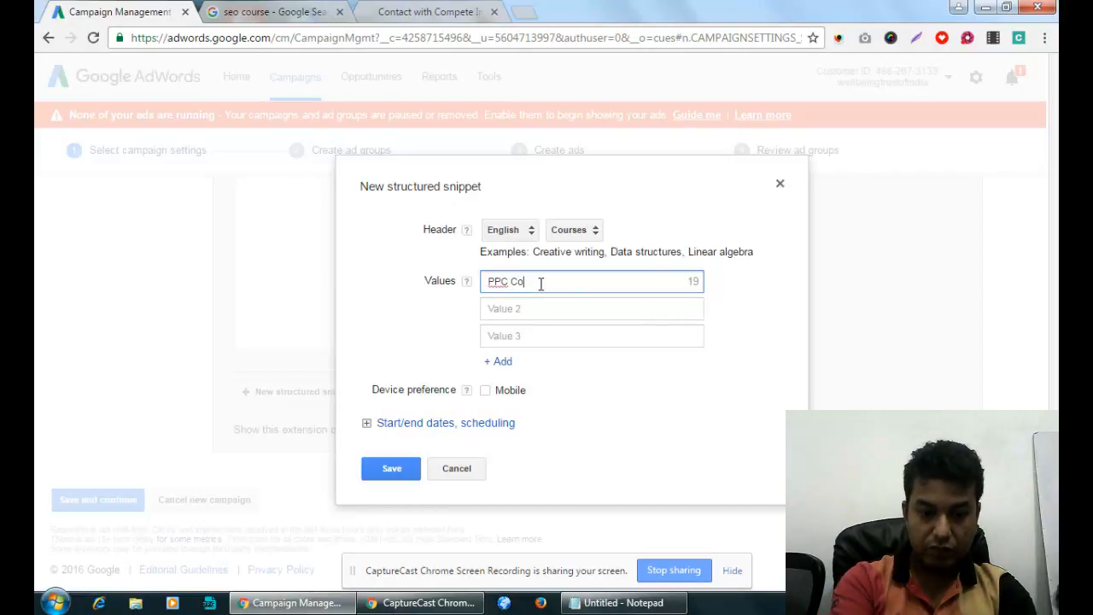
type("urses")
left_click(528, 311)
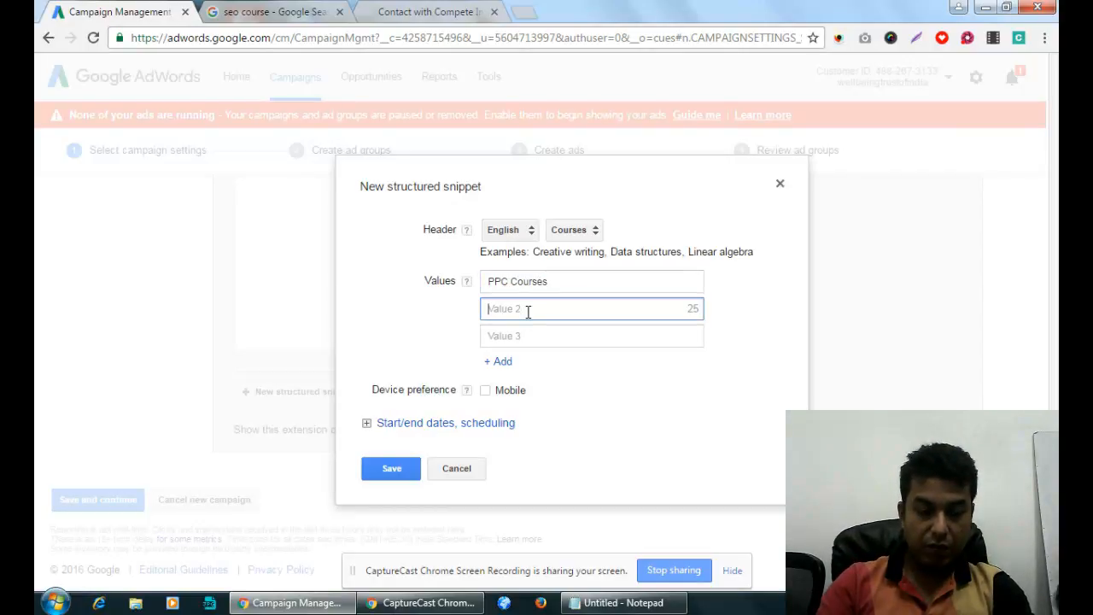
type("Digital")
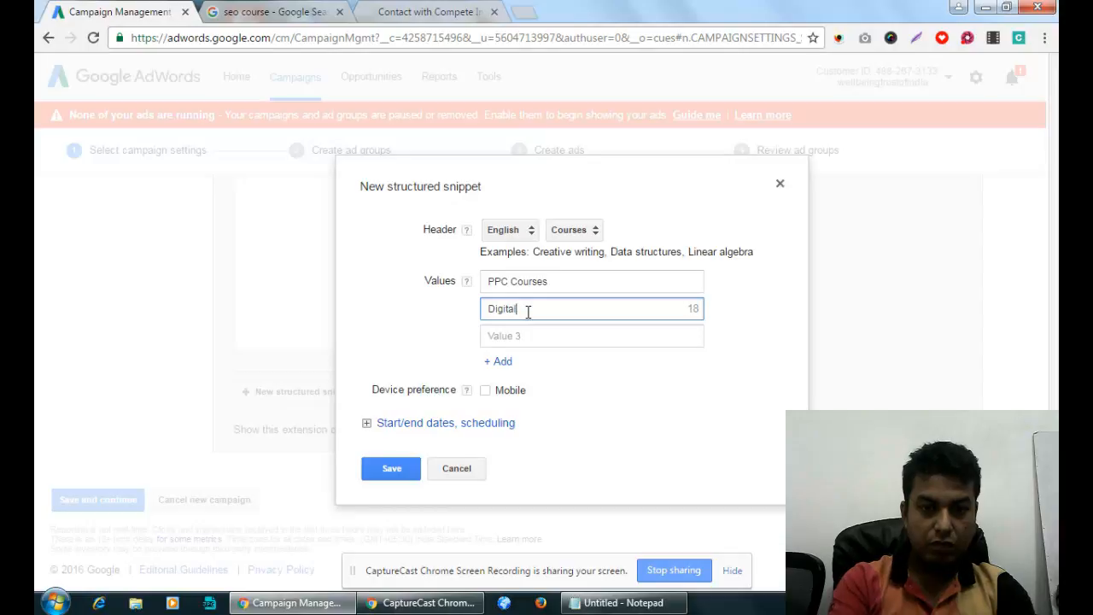
type(" Marketing")
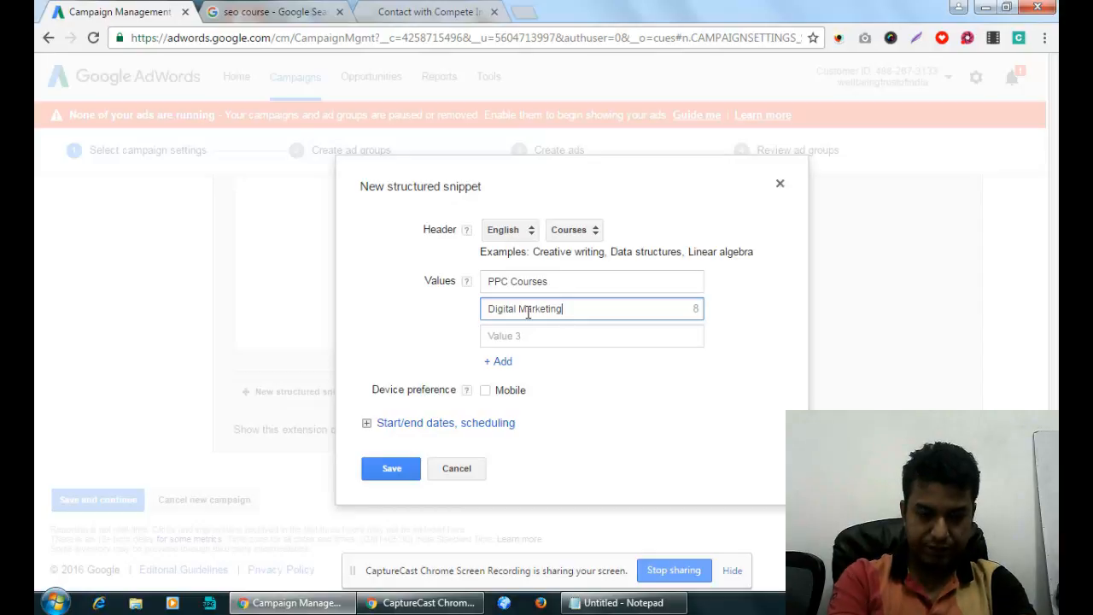
Add 'Inbound Marketing' as the third value, fixing the misspelling.
left_click(535, 331)
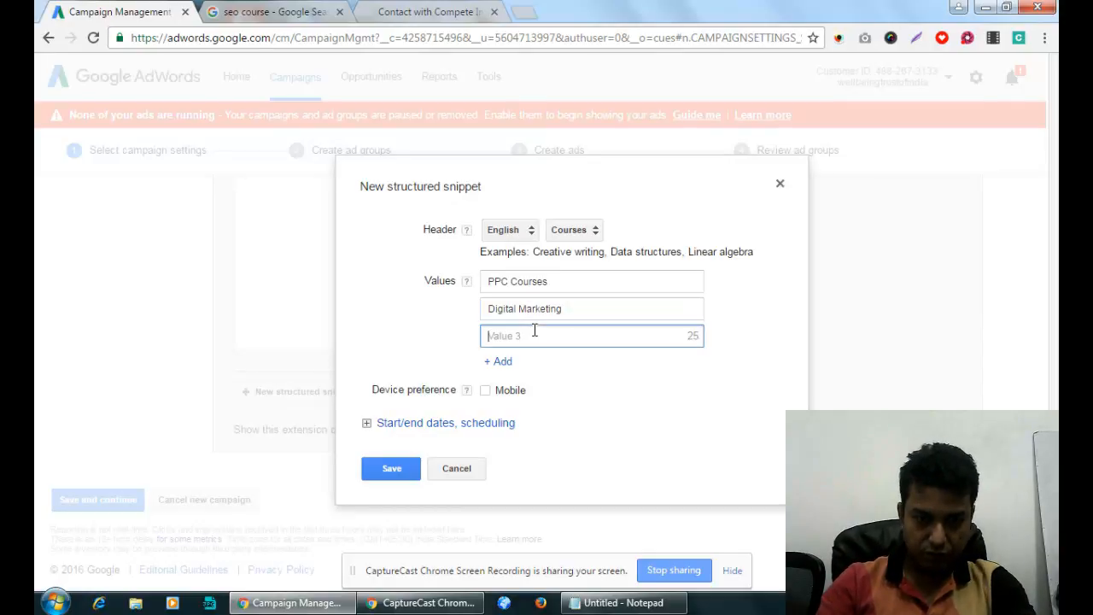
type("Inbound")
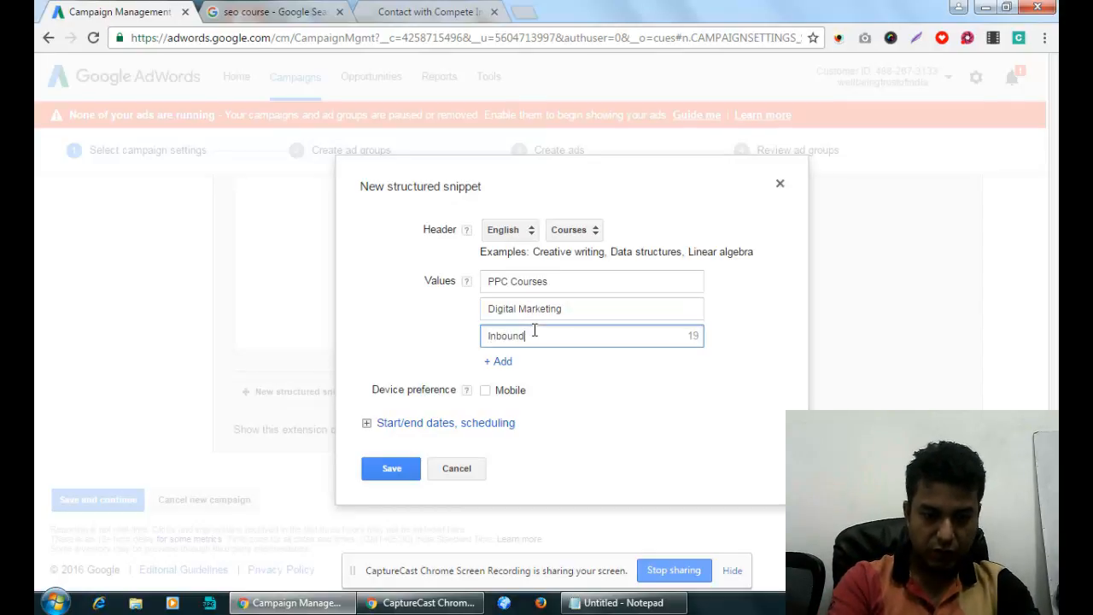
type(" Amrketing")
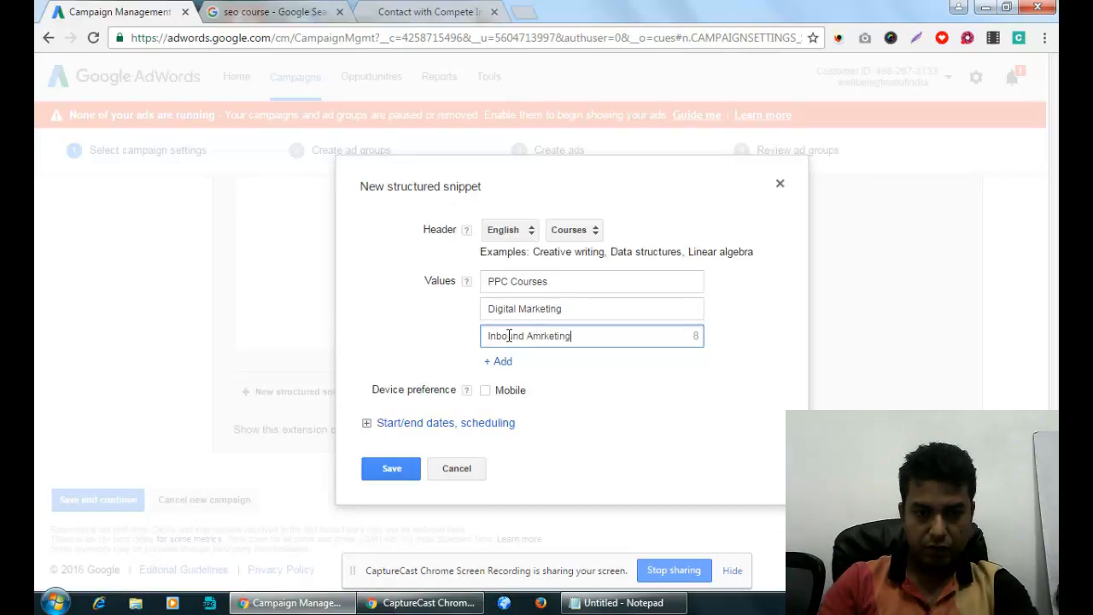
left_click_drag(520, 308, 642, 308)
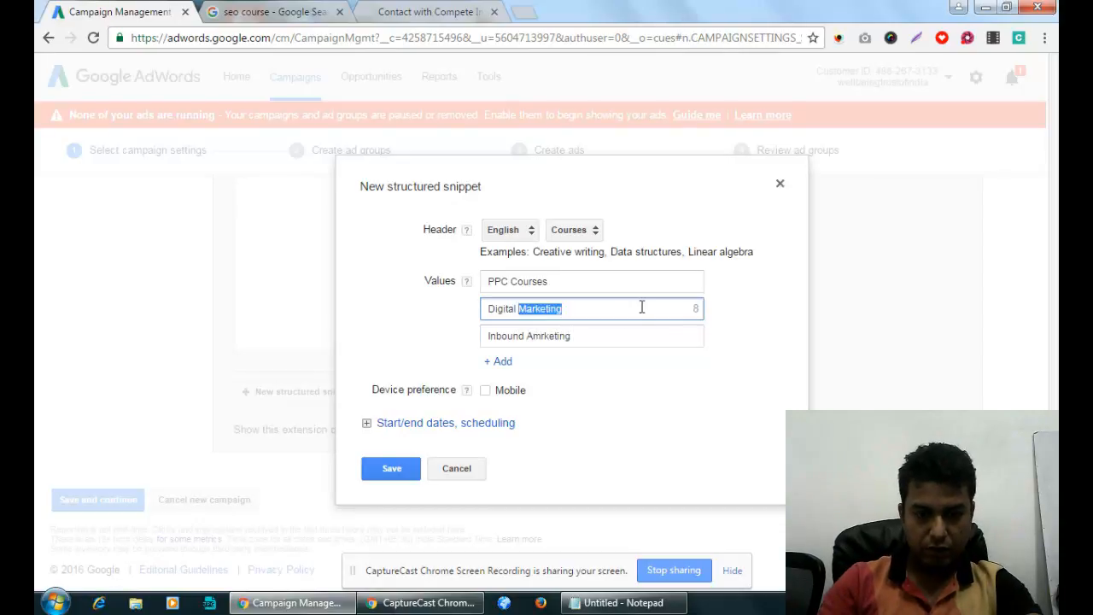
left_click_drag(527, 336, 607, 334)
type("Marketing")
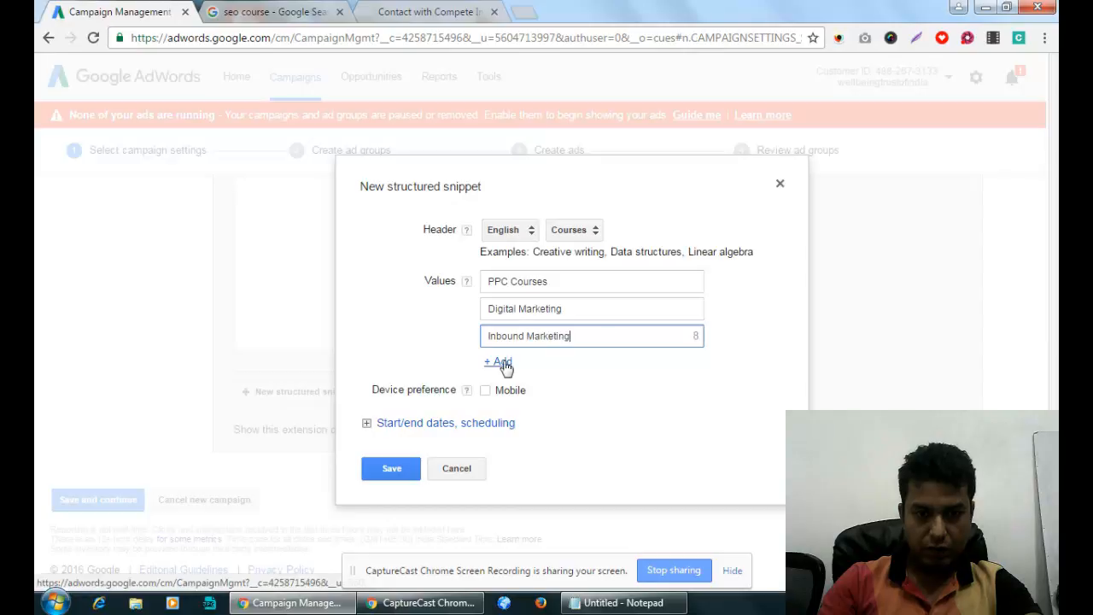
Add 'Content Writing' and 'Social Media Training' as the fourth and fifth values.
left_click(502, 363)
left_click(565, 365)
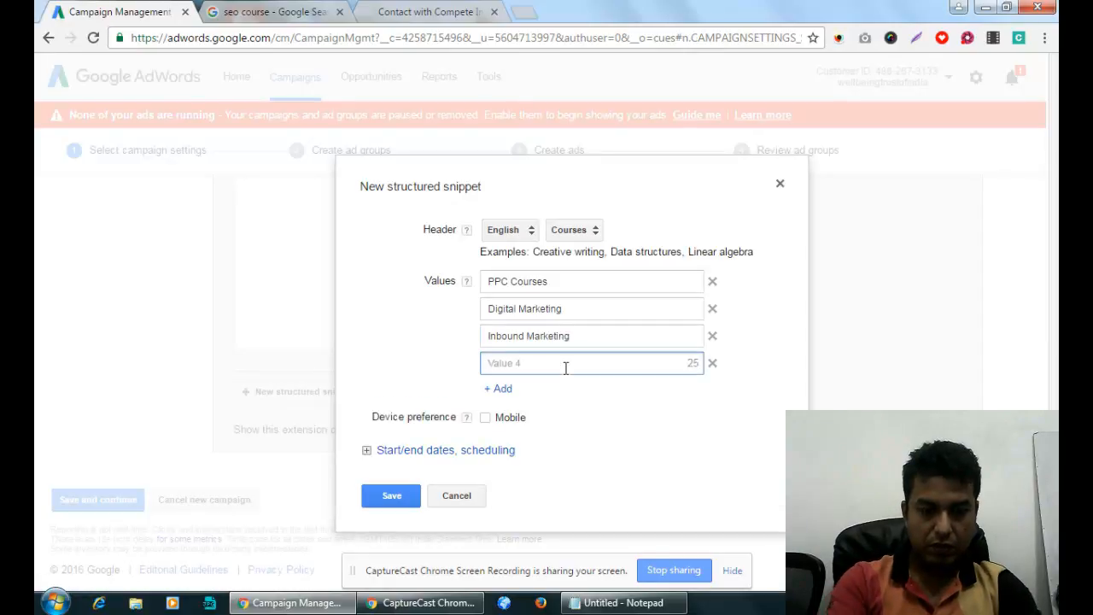
type("Content")
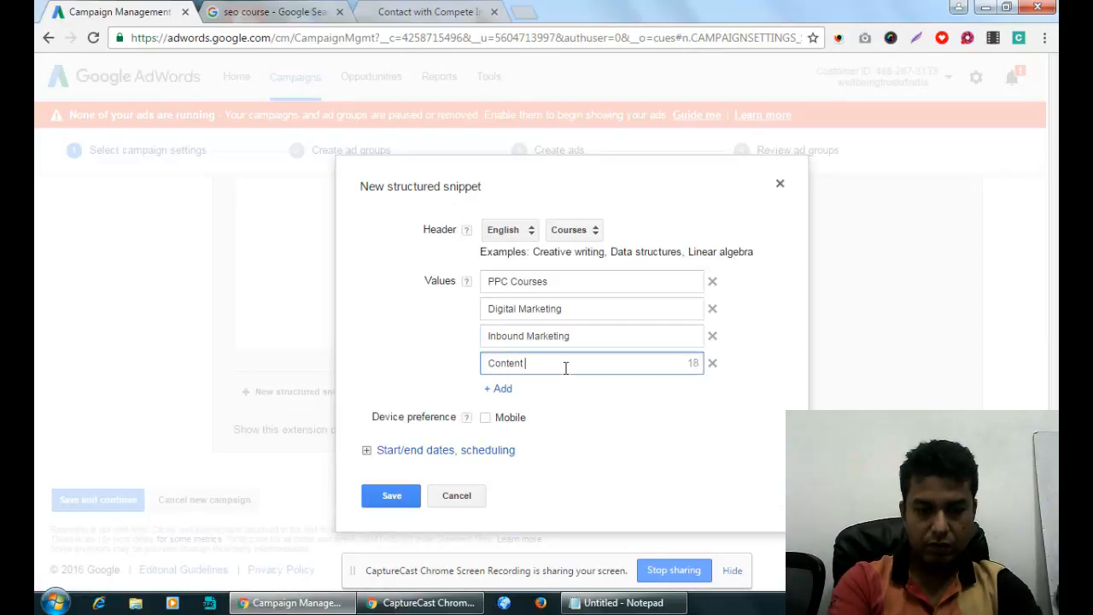
type(" Writing")
left_click(501, 389)
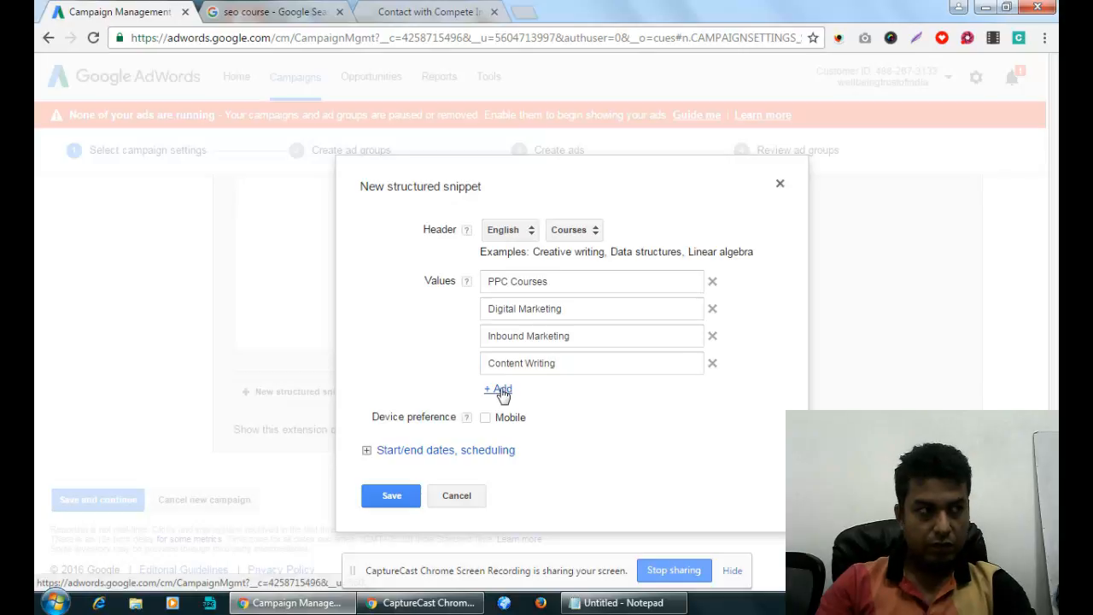
left_click(530, 390)
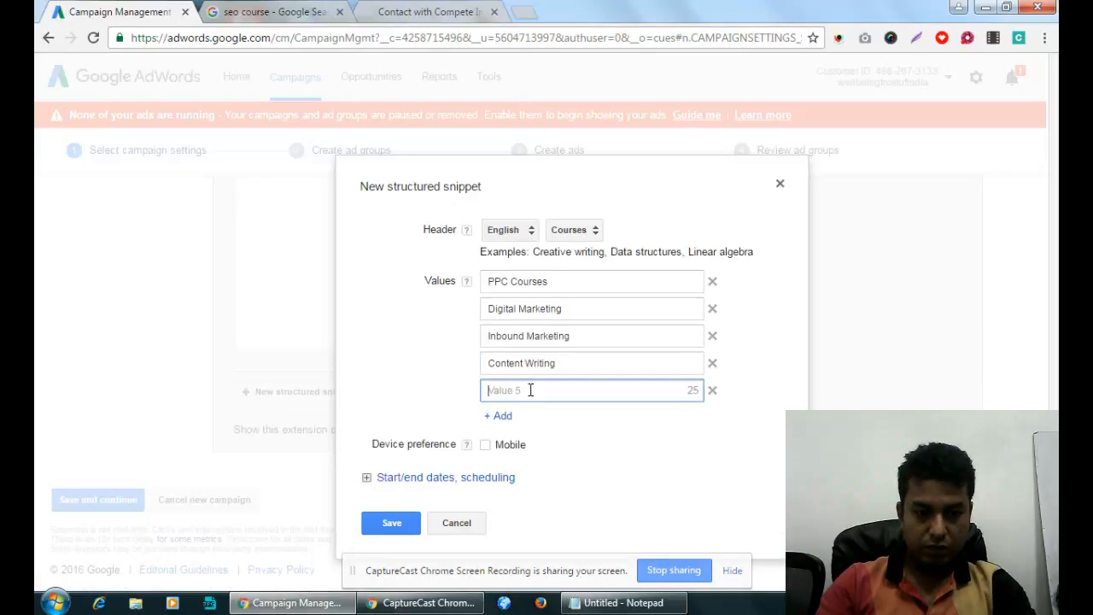
type("Social")
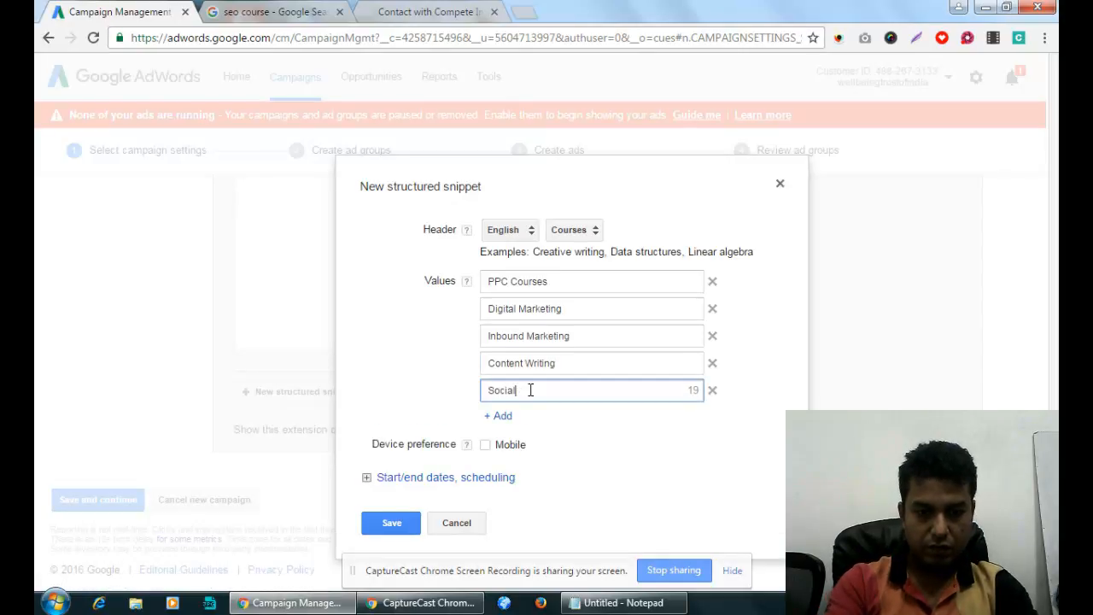
type(" Media")
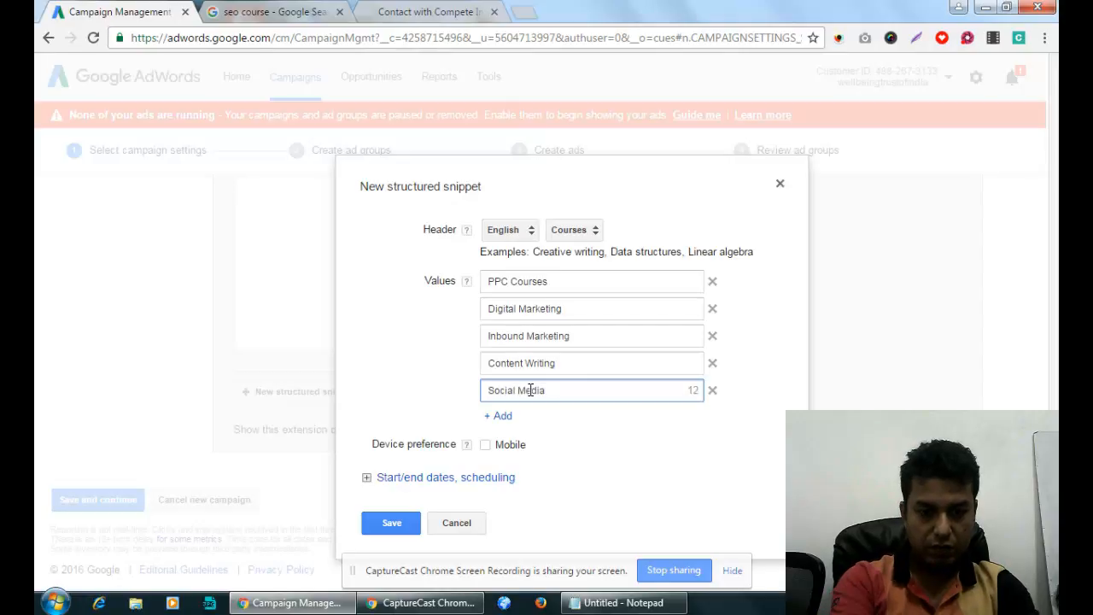
type(" Training")
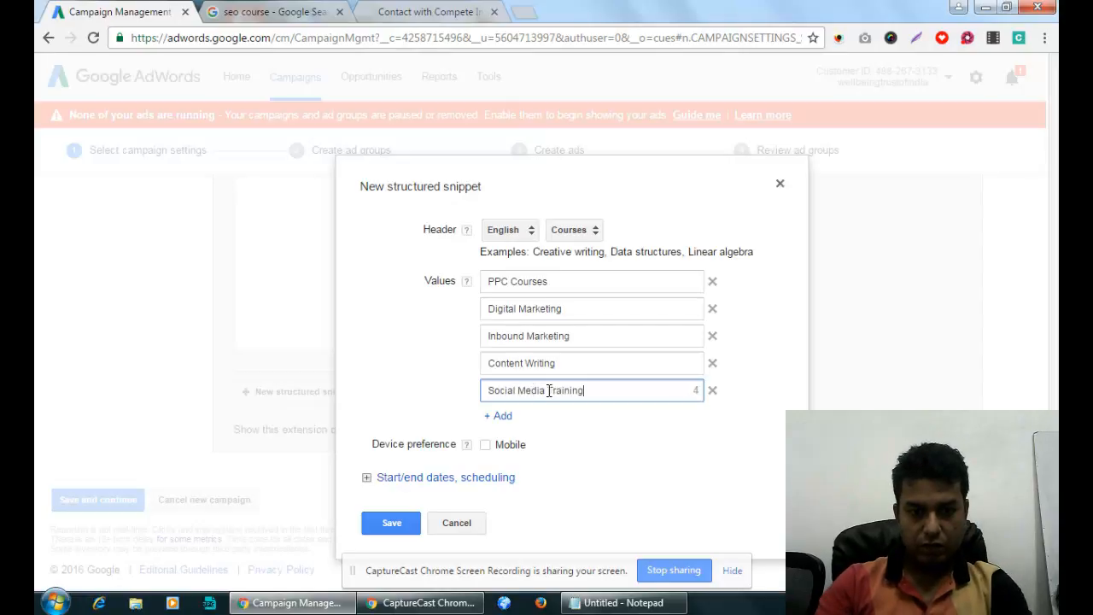
left_click(547, 392)
left_click_drag(549, 391, 606, 390)
key("ctrl+c")
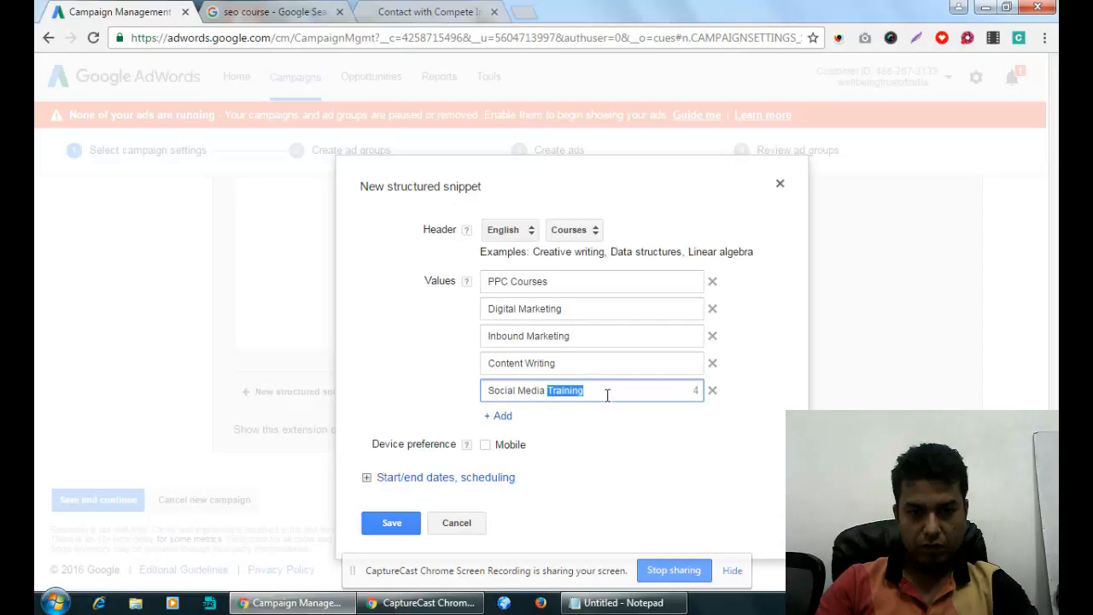
left_click(585, 363)
Change values to Content Writing Training, Inbound Marketing Course and Digital Marketing Course.
key("ctrl+v")
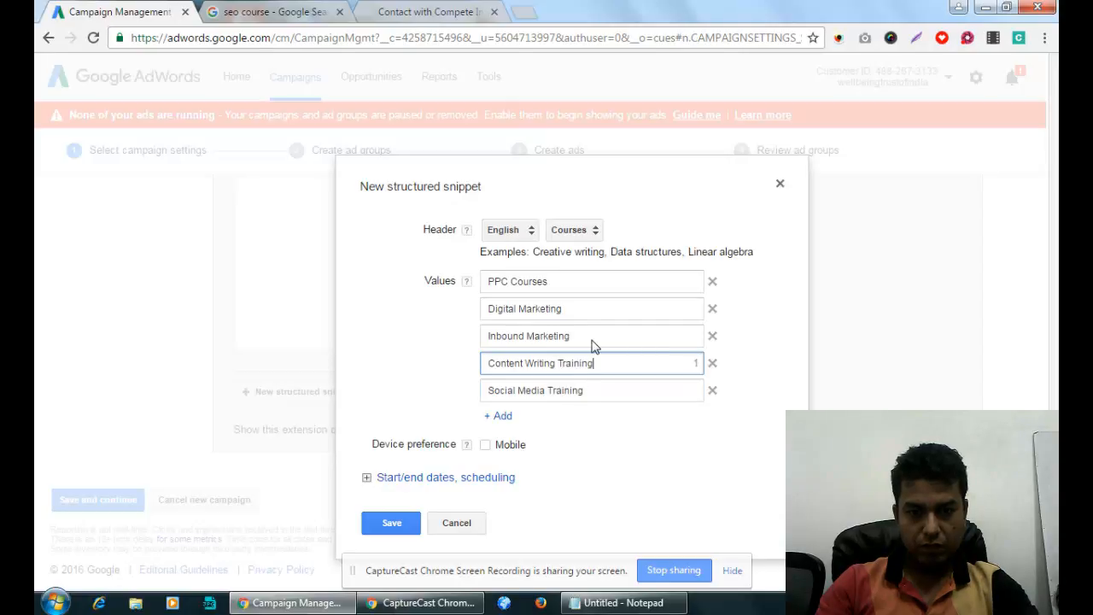
left_click(593, 336)
key("ctrl+v")
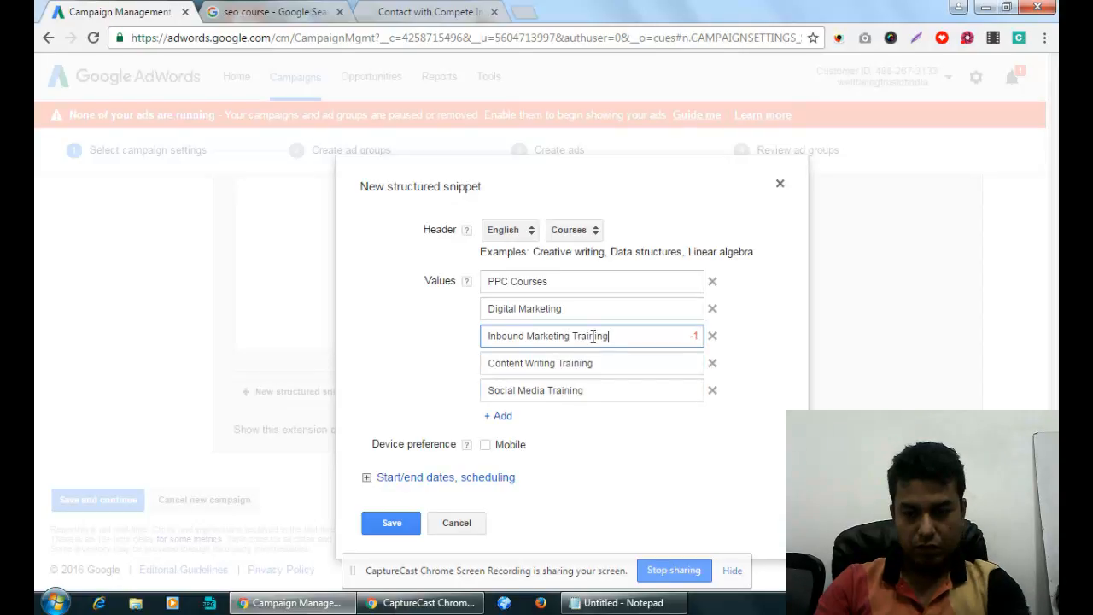
key("BackSpace")
key("BackSpace")
key("BackSpace")
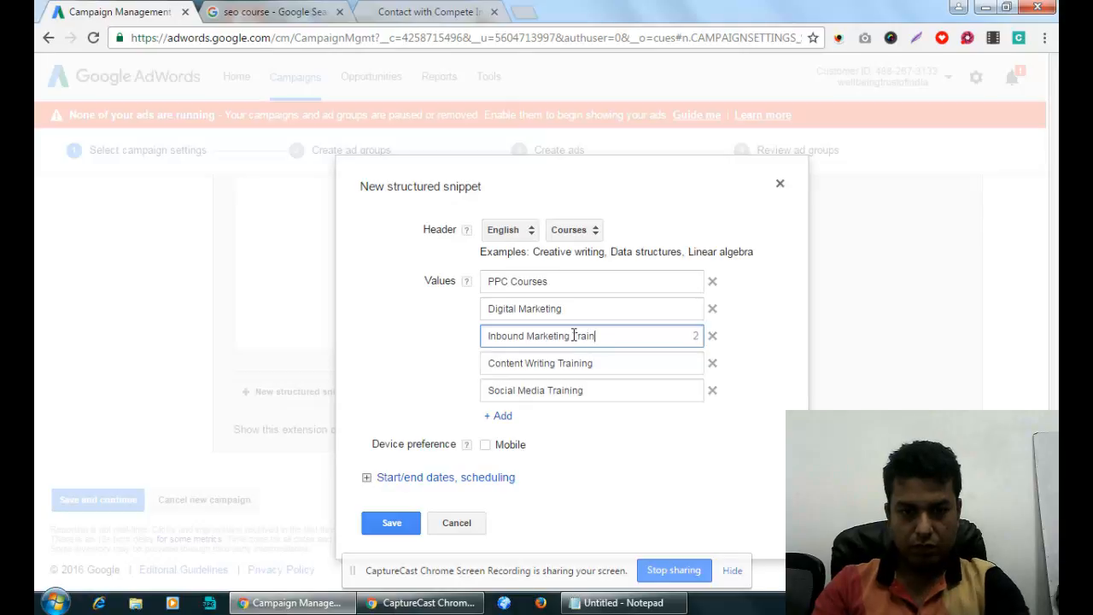
left_click_drag(573, 336, 624, 335)
type("Course")
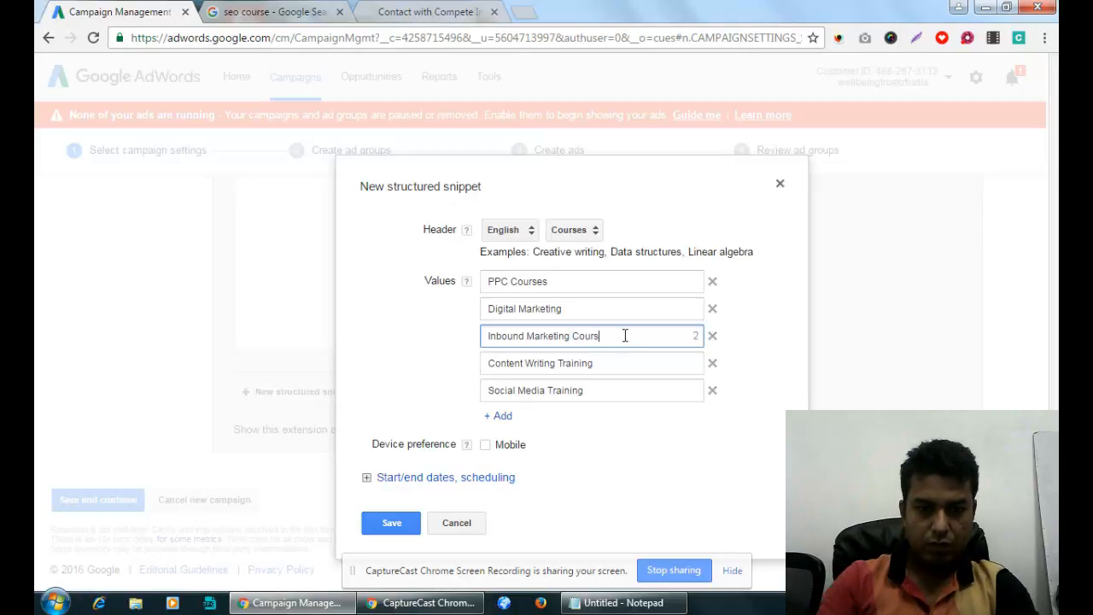
left_click(624, 308)
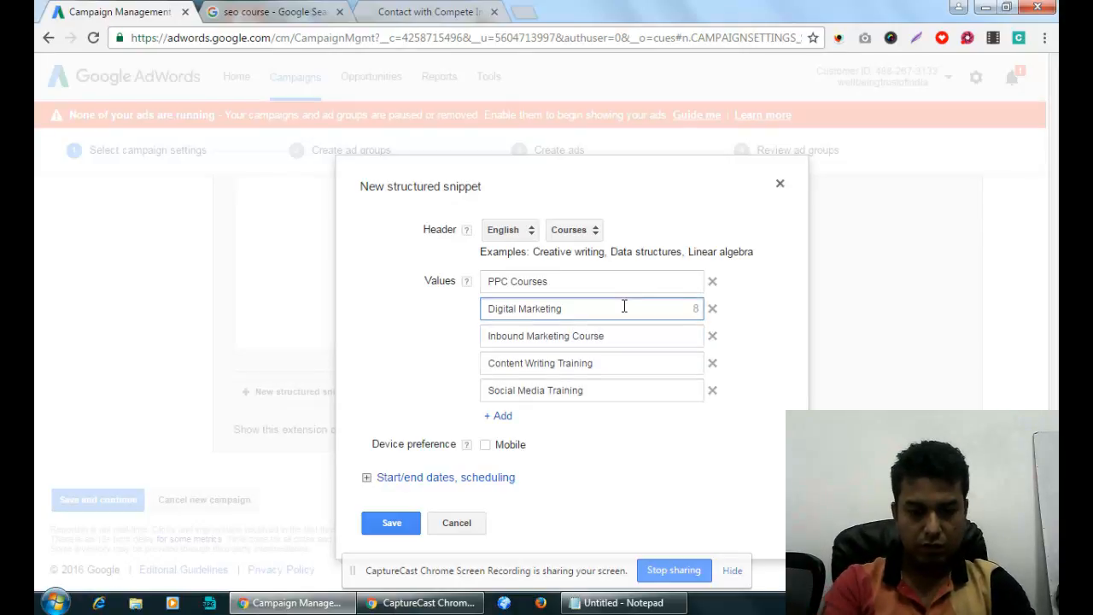
type("Training")
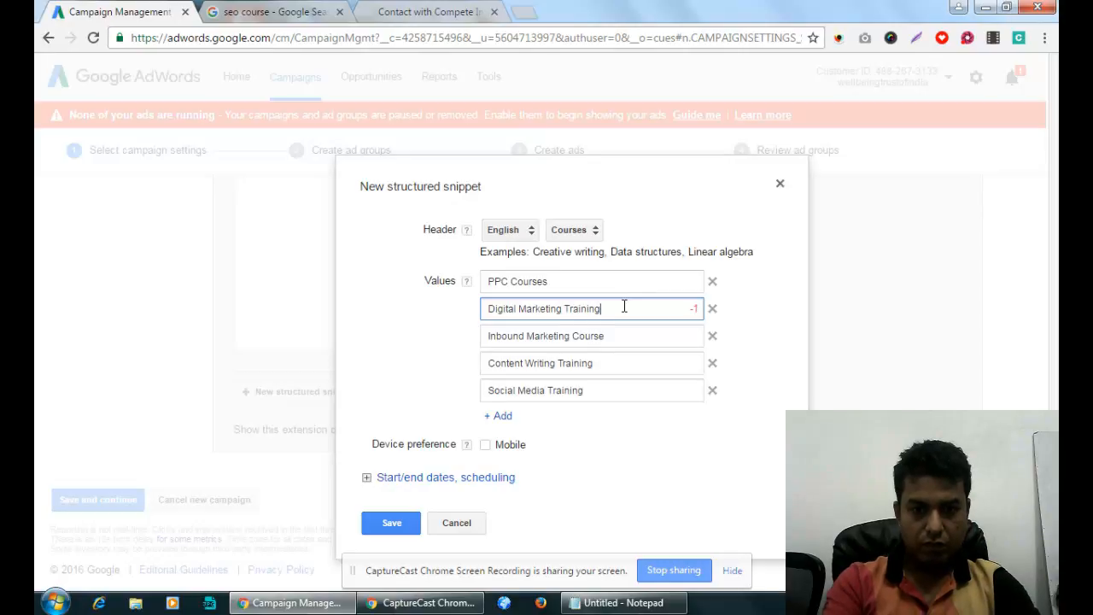
key("BackSpace")
key("BackSpace")
key("BackSpace")
key("BackSpace")
key("BackSpace")
key("BackSpace")
key("BackSpace")
key("BackSpace")
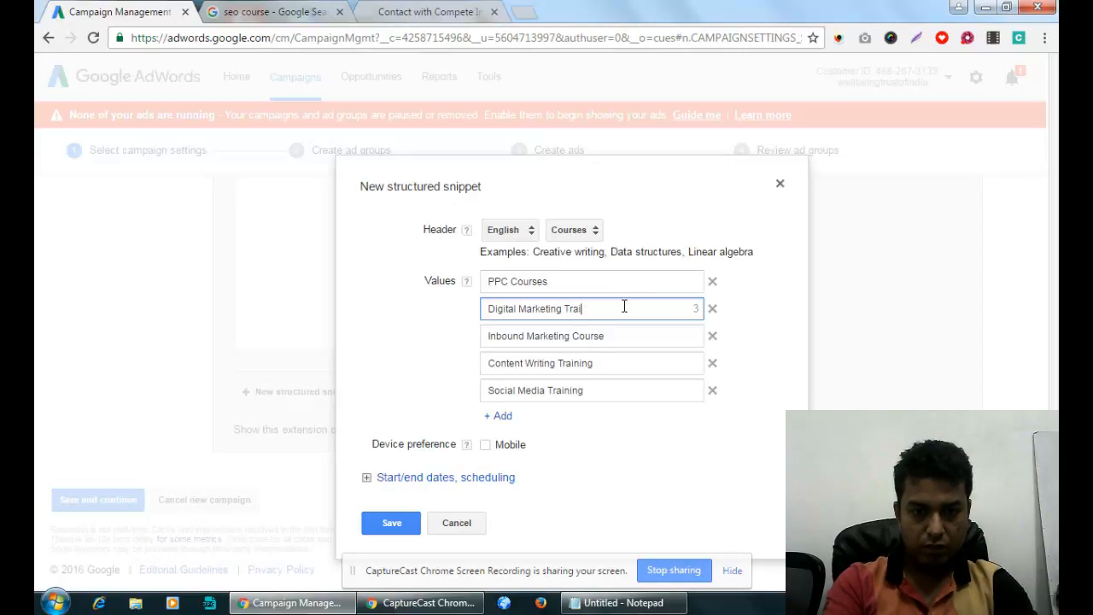
type("Course")
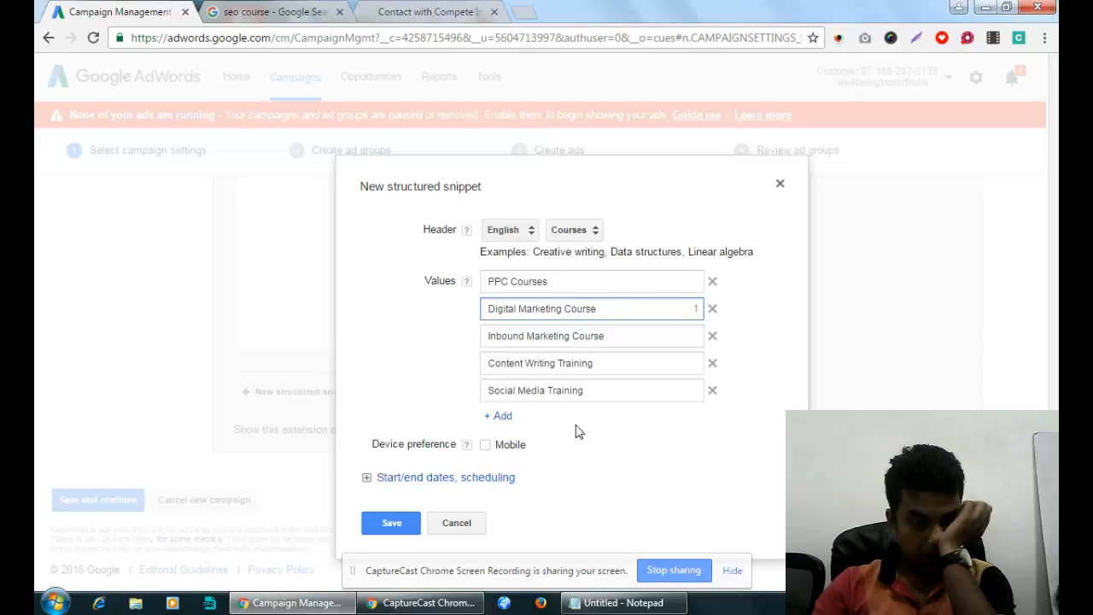
Add 'Email Marketing Course' and 'Video Marketing Courses' as the sixth and seventh values.
left_click(501, 416)
left_click(526, 418)
type("E")
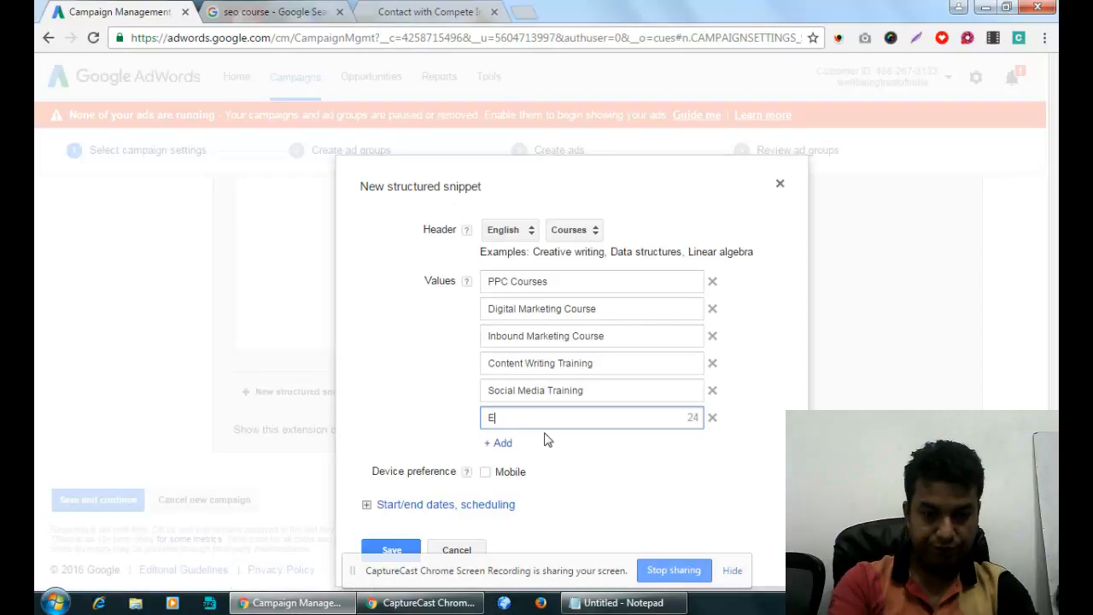
type("mail Marketing")
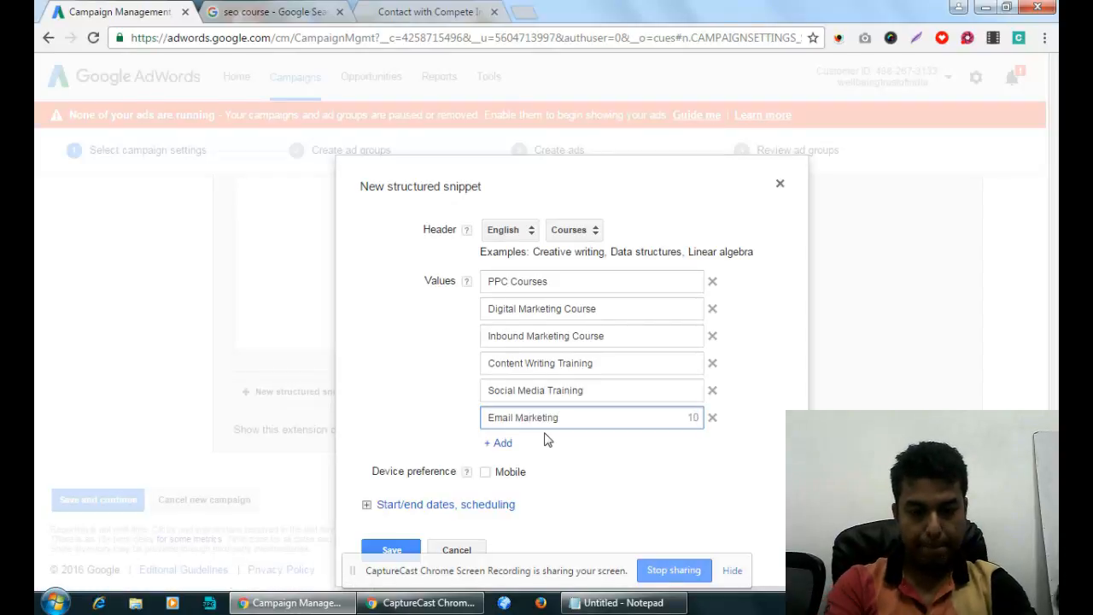
type(" Course")
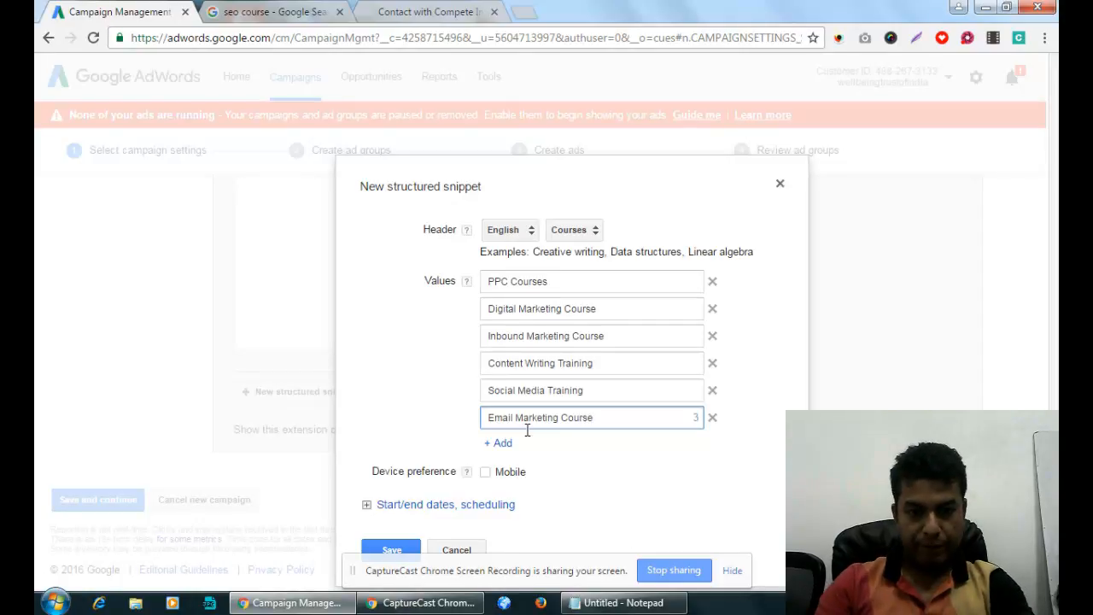
left_click(506, 444)
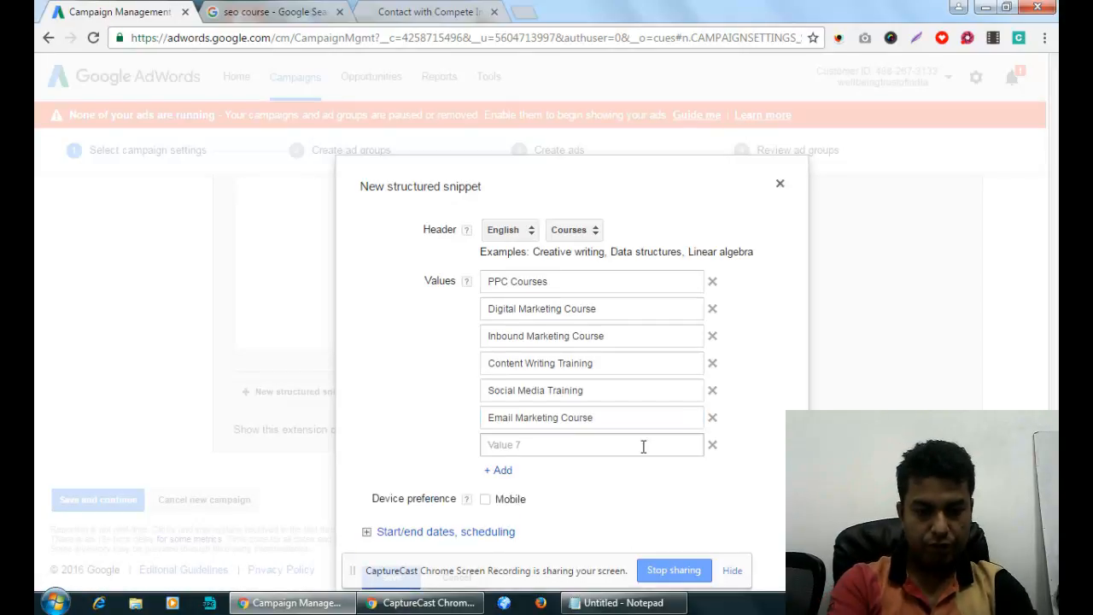
left_click(643, 446)
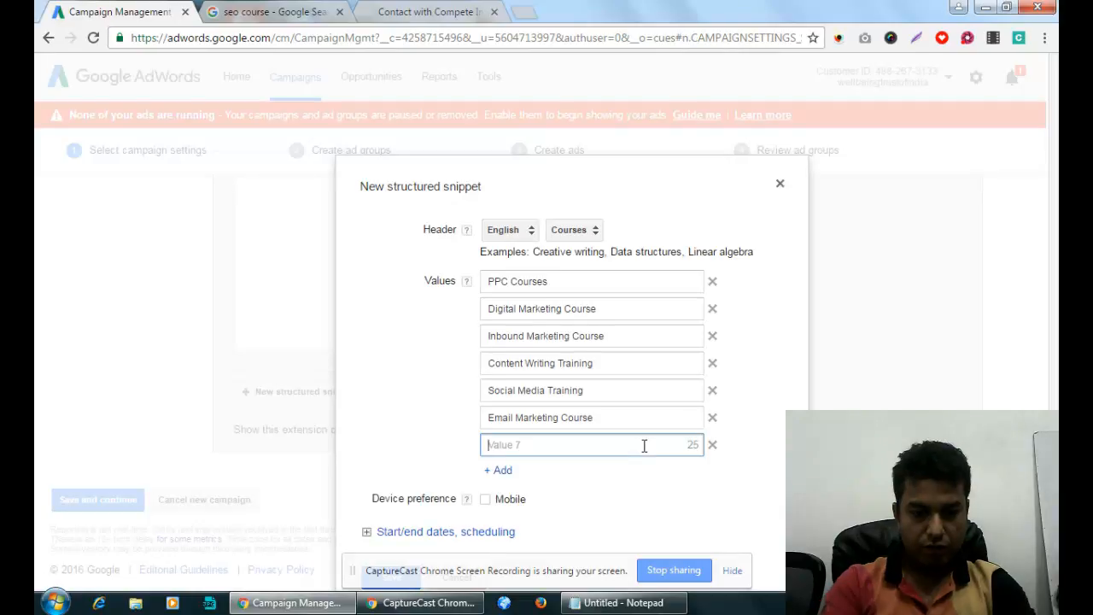
type("Video")
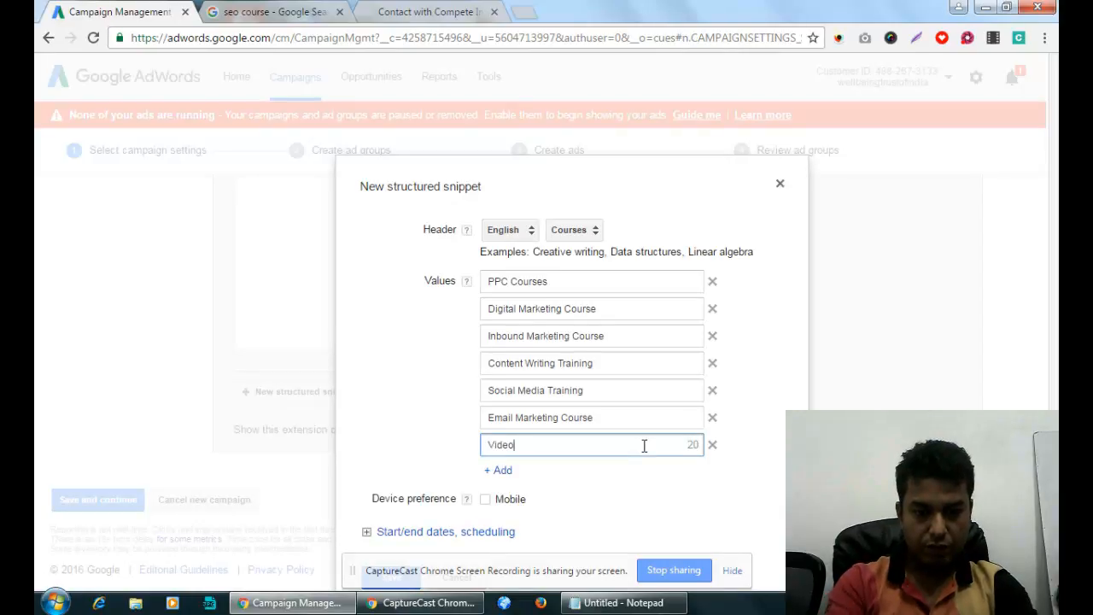
type(" Marketing ")
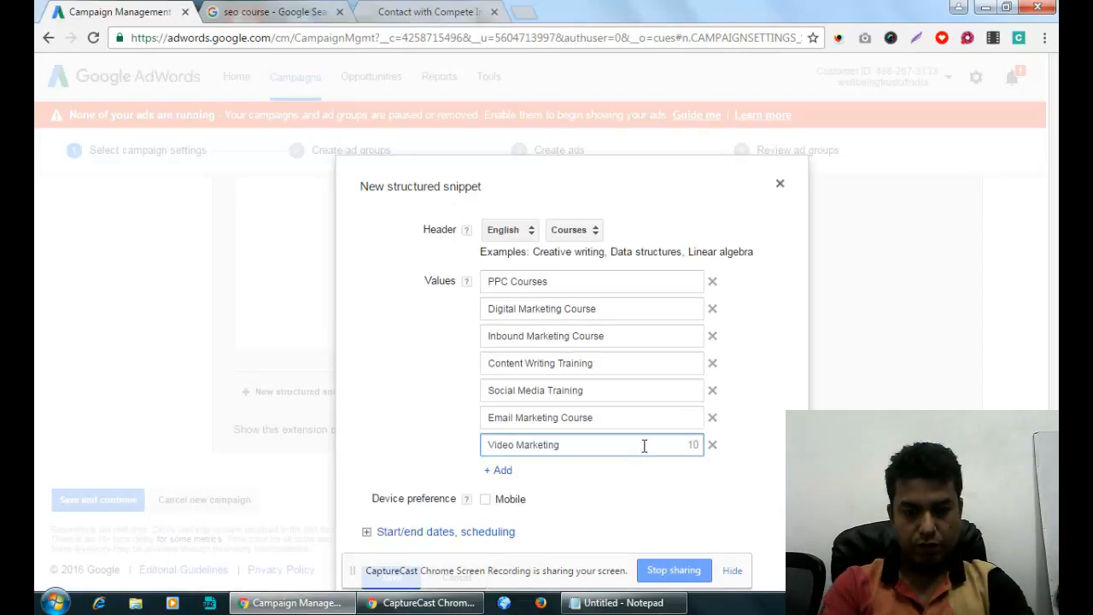
type("Cour")
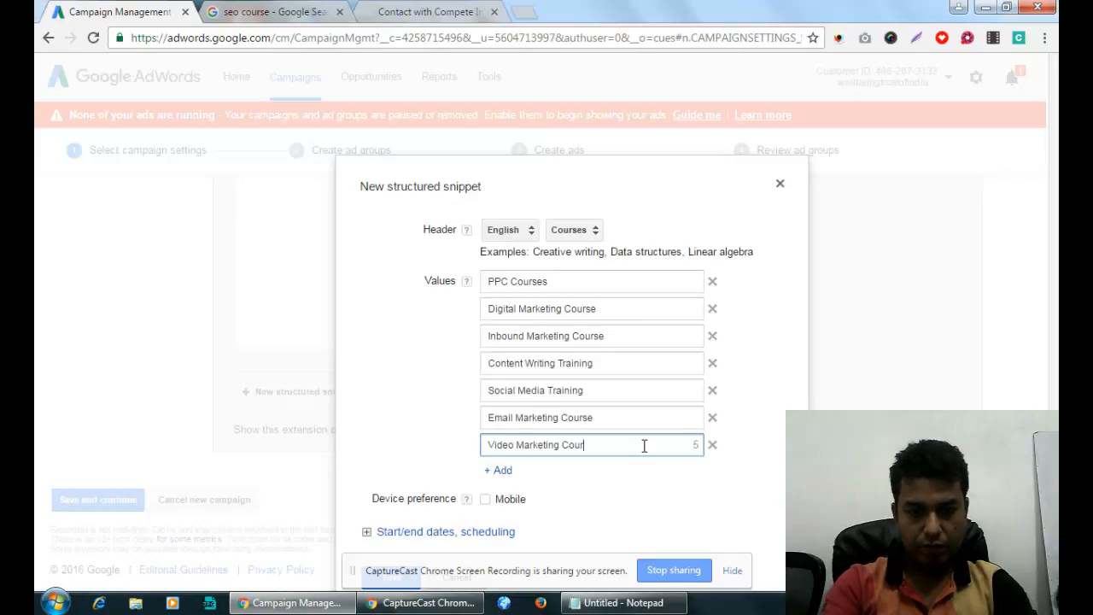
type("ses")
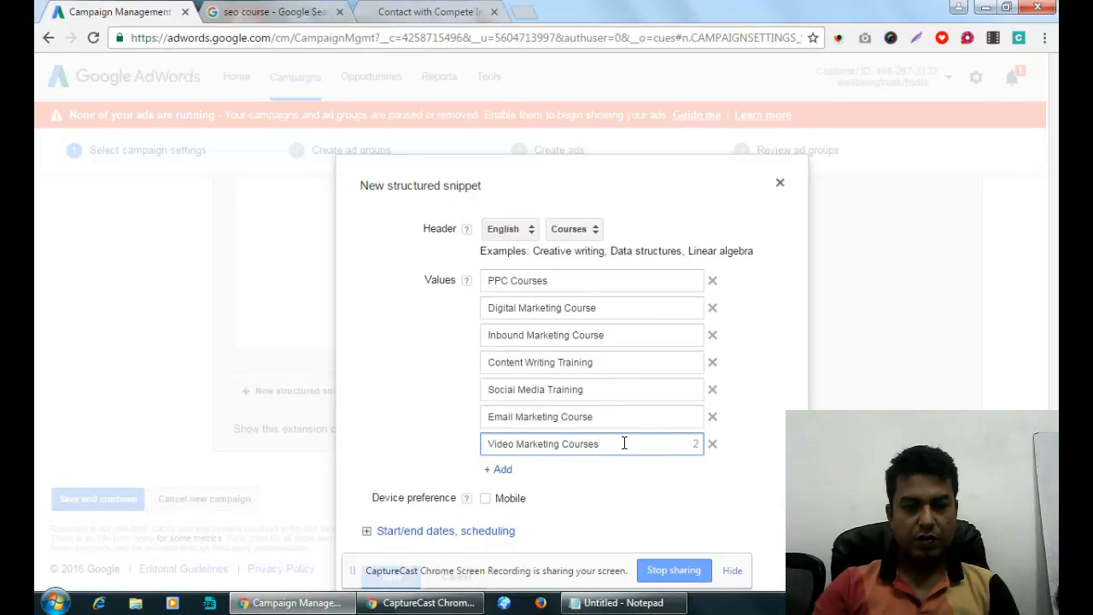
scroll(537, 508, "down", 1)
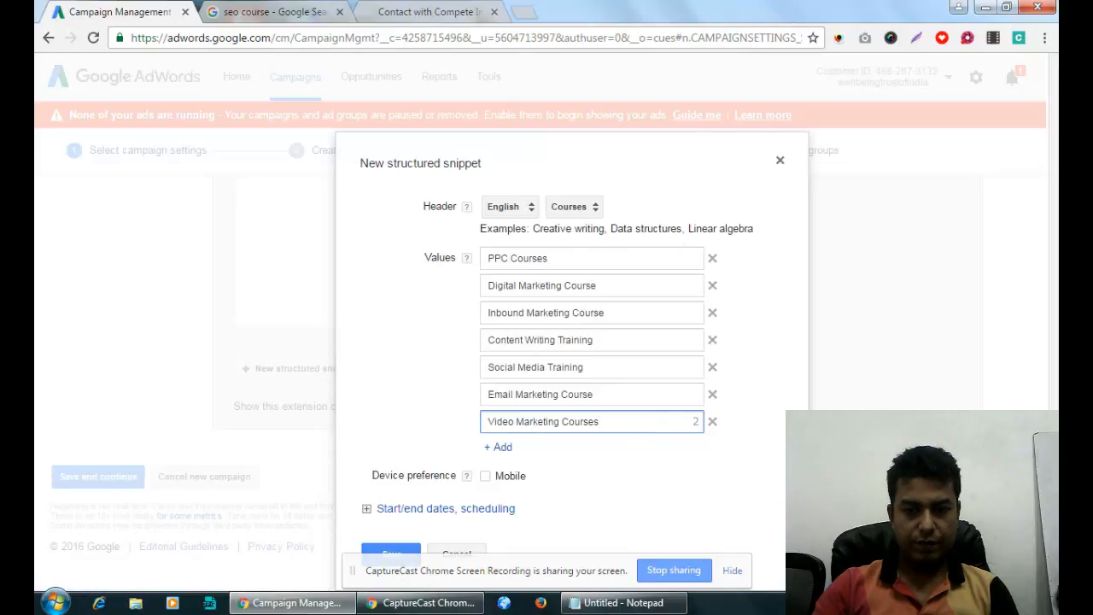
Save the Courses snippet and the campaign settings to reach Create ad groups.
left_click(731, 571)
left_click(370, 549)
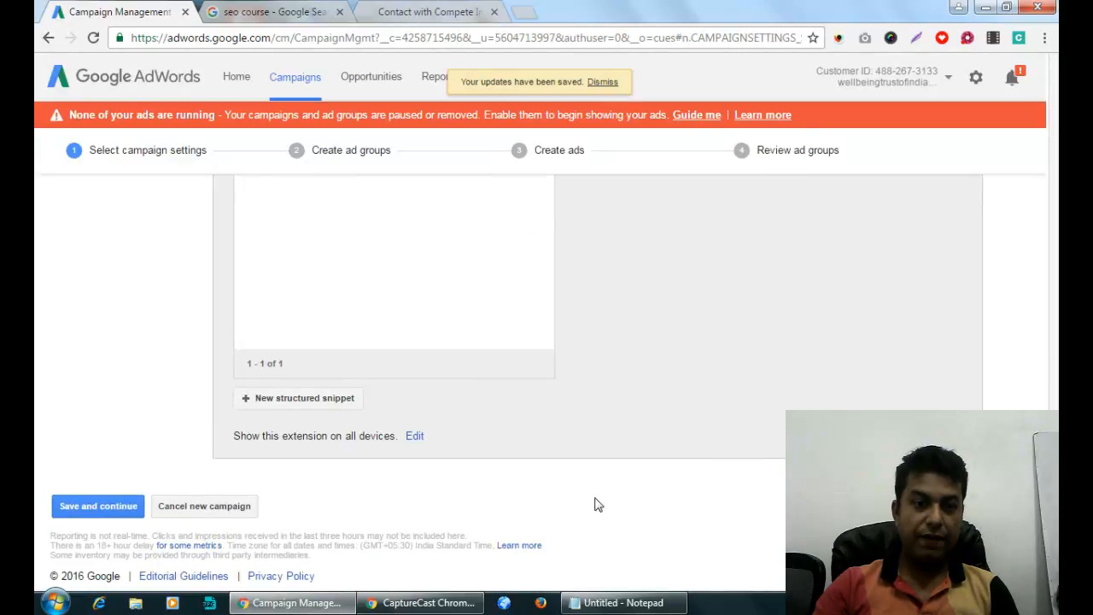
left_click(103, 506)
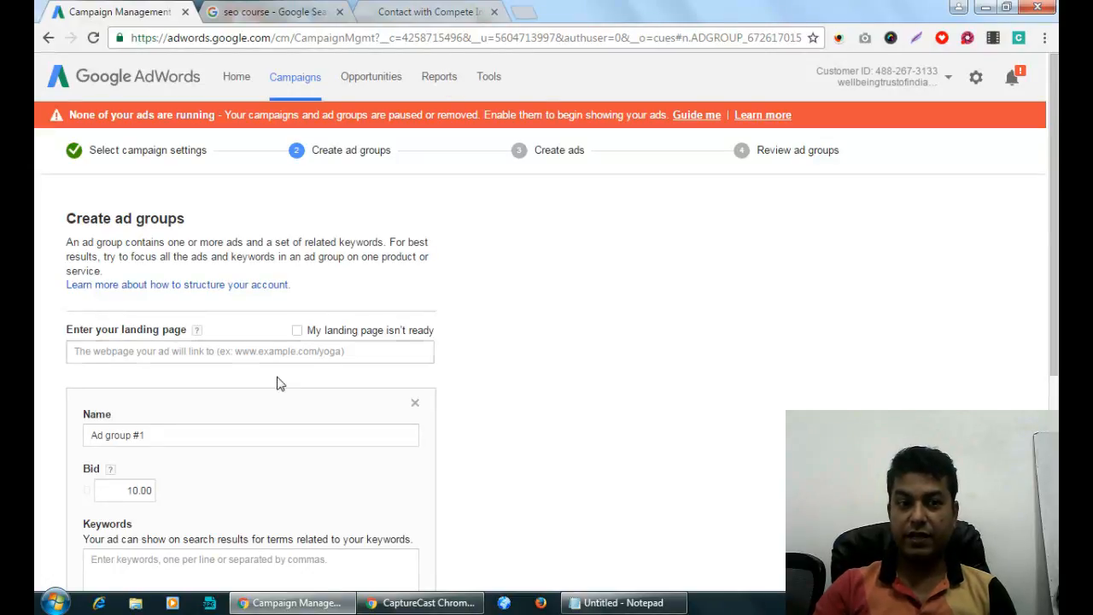
left_click_drag(144, 218, 231, 217)
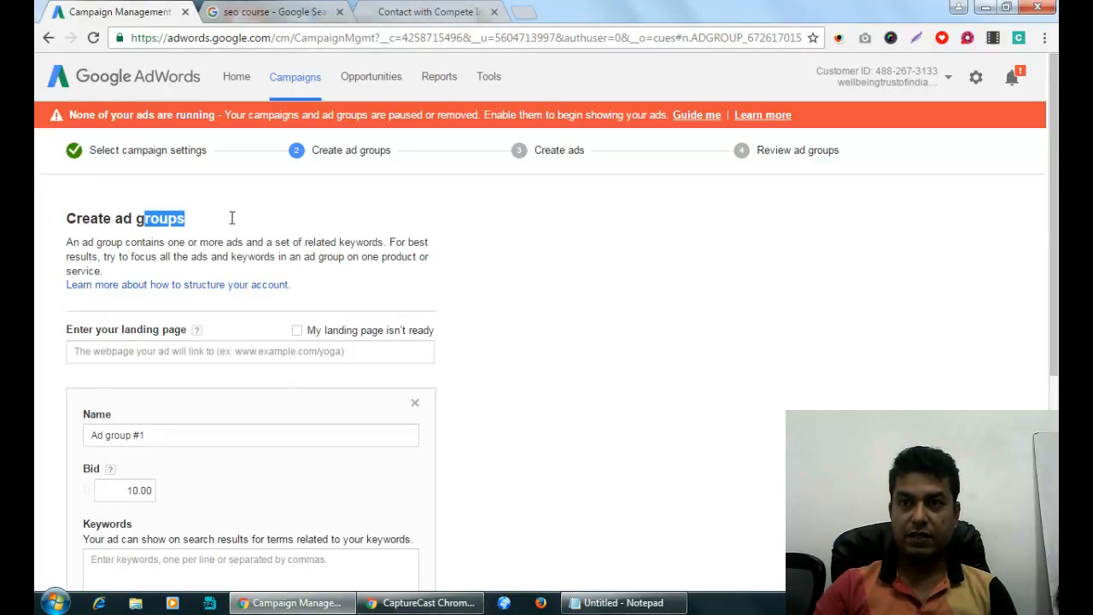
left_click(417, 11)
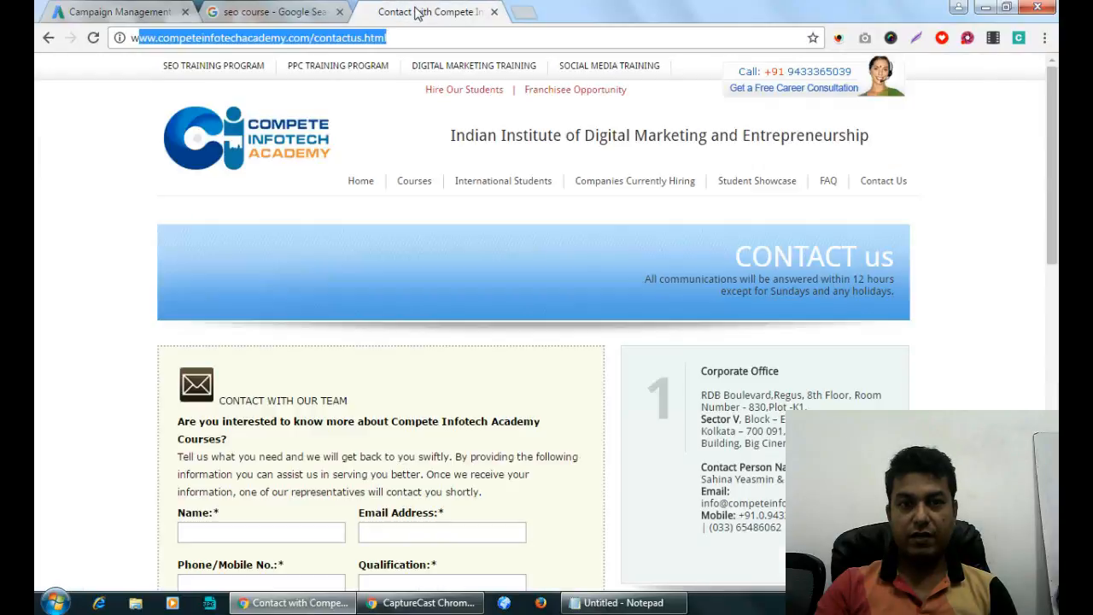
Open the academy's Search Engine Optimization course page and copy its seo-training.html address.
left_click(228, 70)
left_click(378, 43)
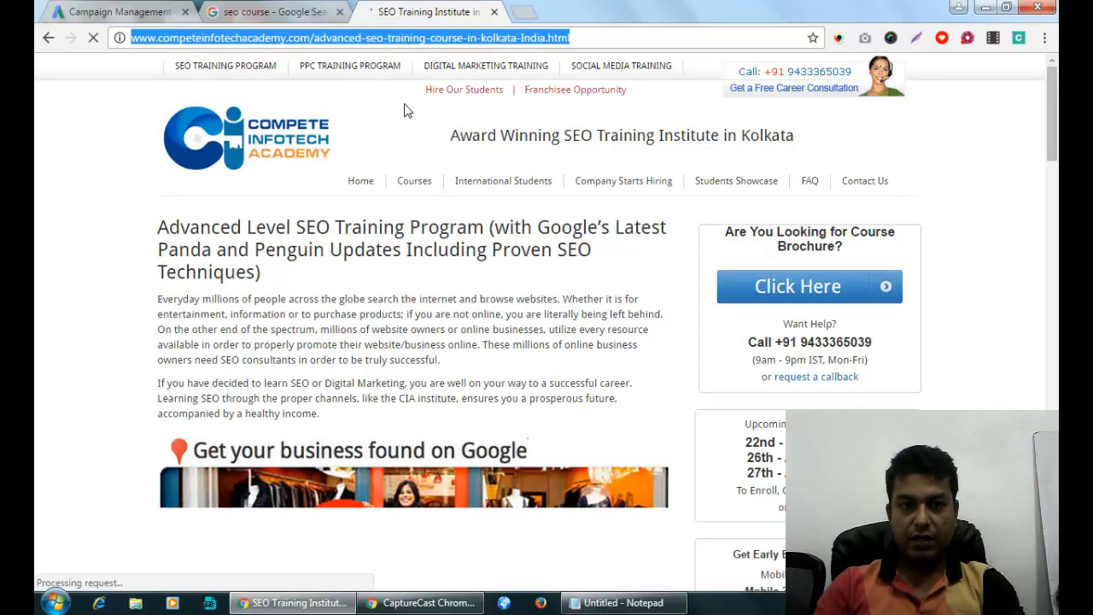
left_click(419, 189)
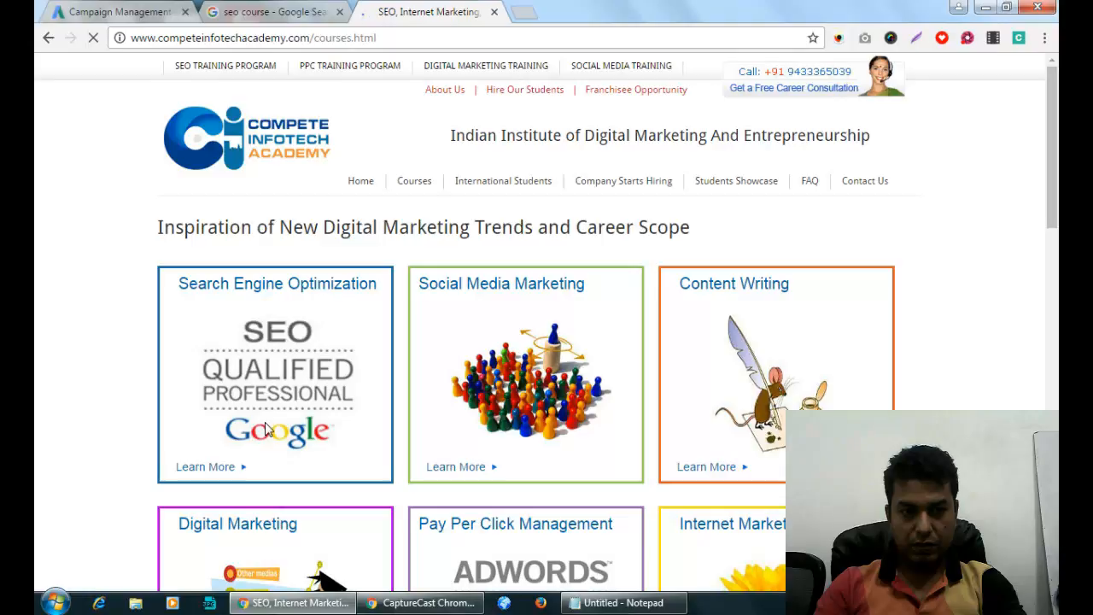
left_click(269, 292)
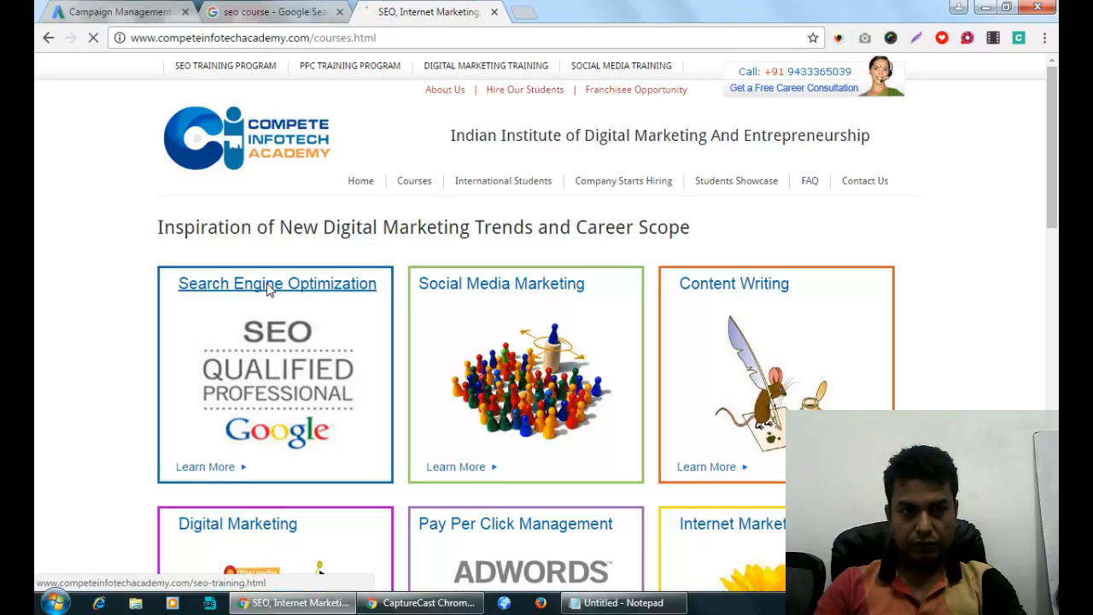
left_click(495, 34)
key("ctrl+c")
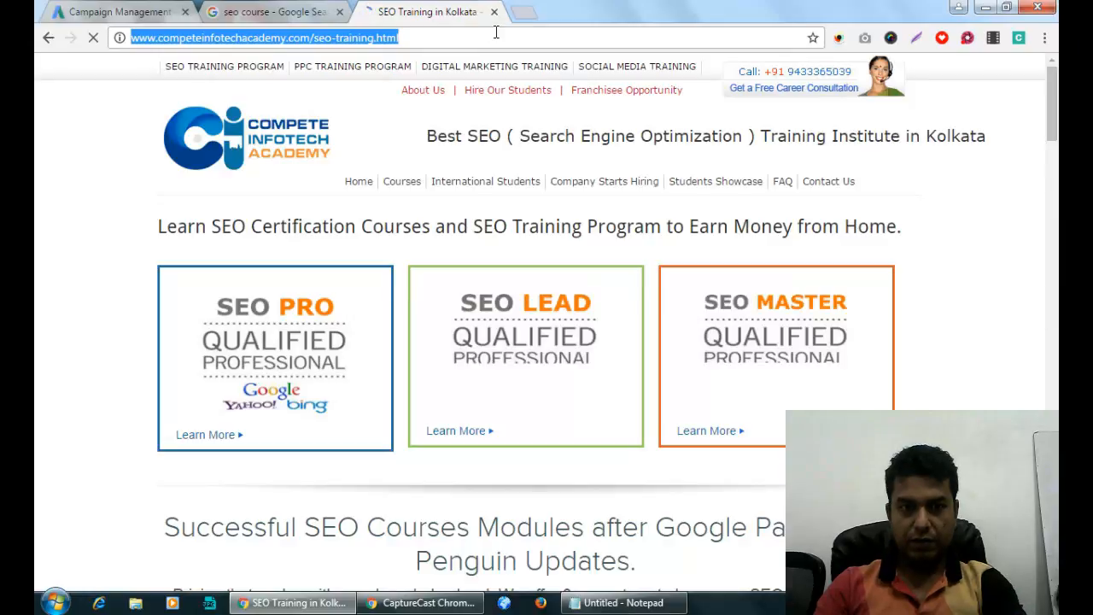
left_click(143, 11)
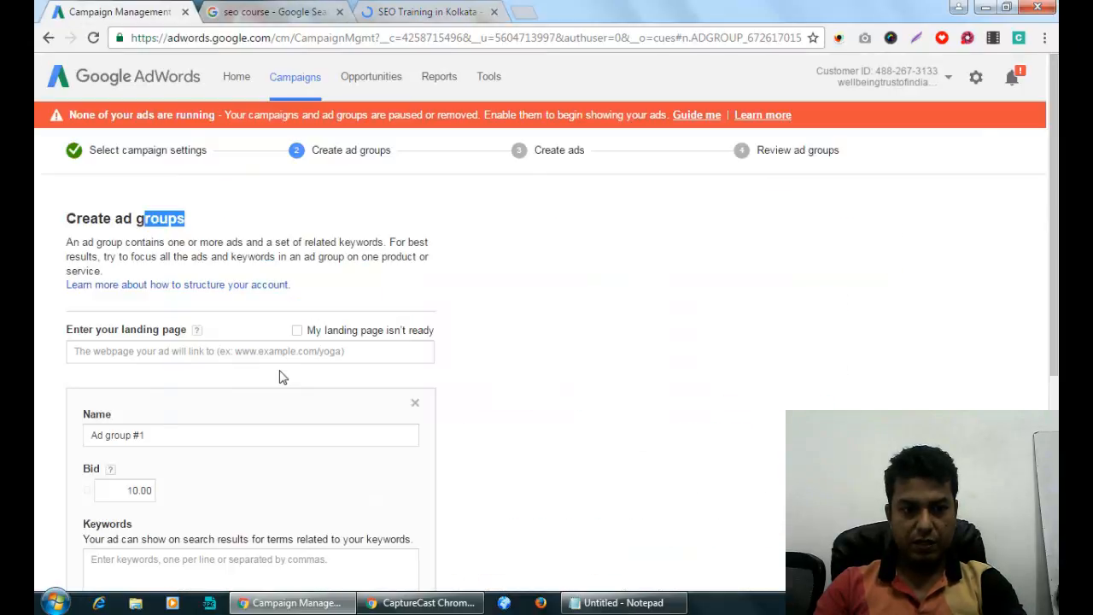
left_click(341, 351)
key("ctrl+v")
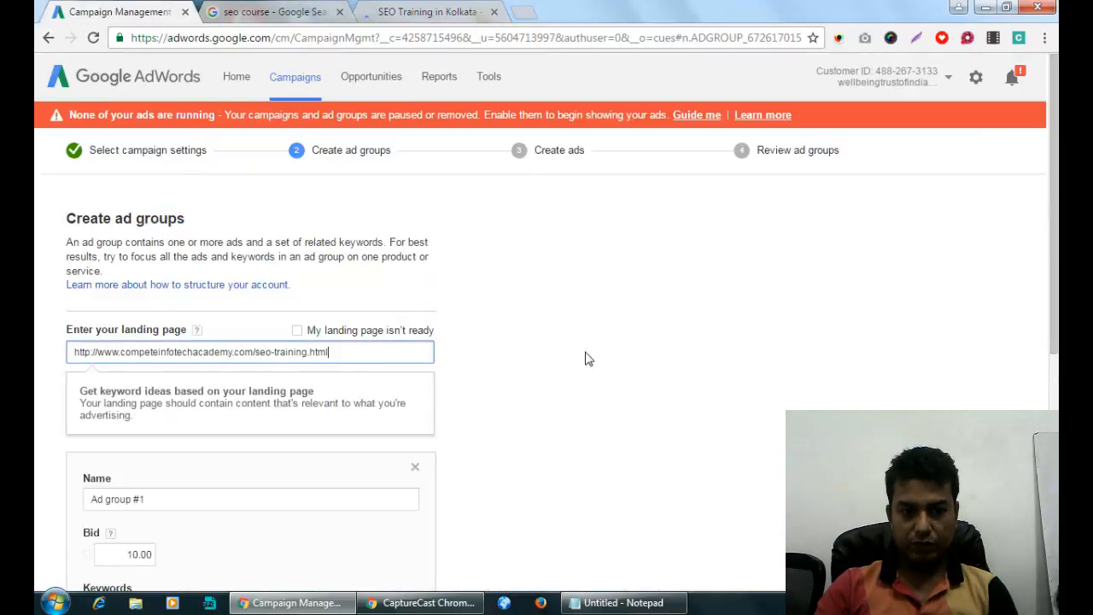
left_click(586, 358)
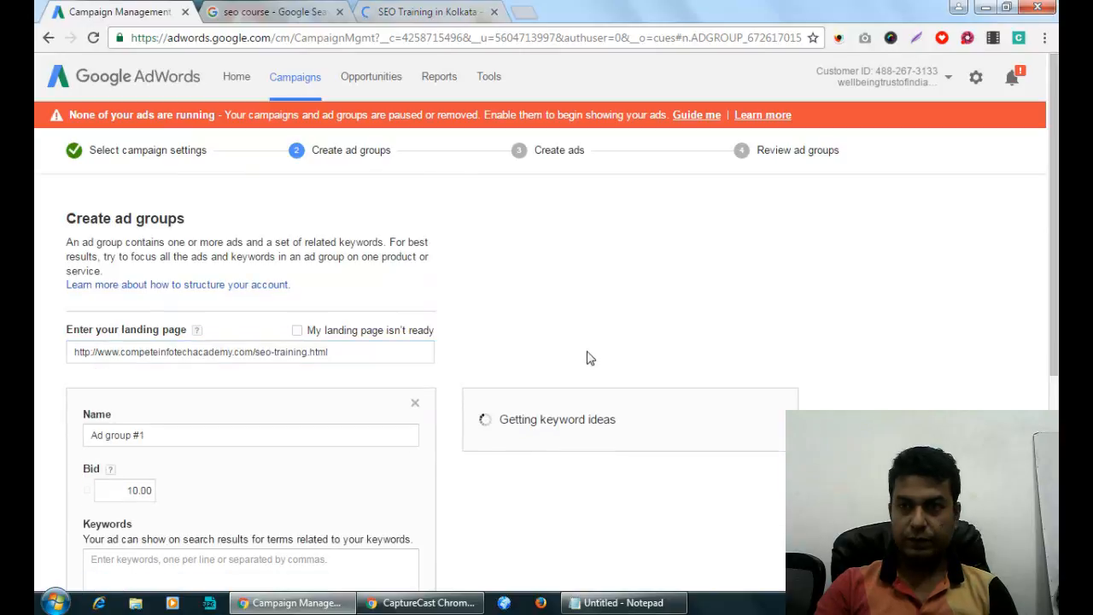
scroll(586, 359, "down", 1)
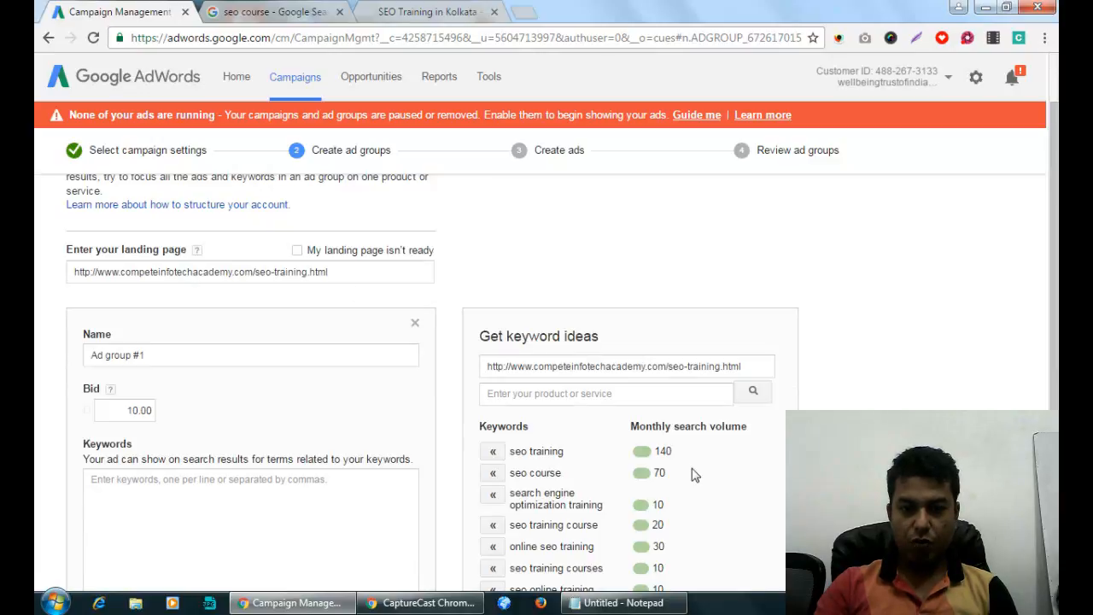
scroll(694, 475, "down", 3)
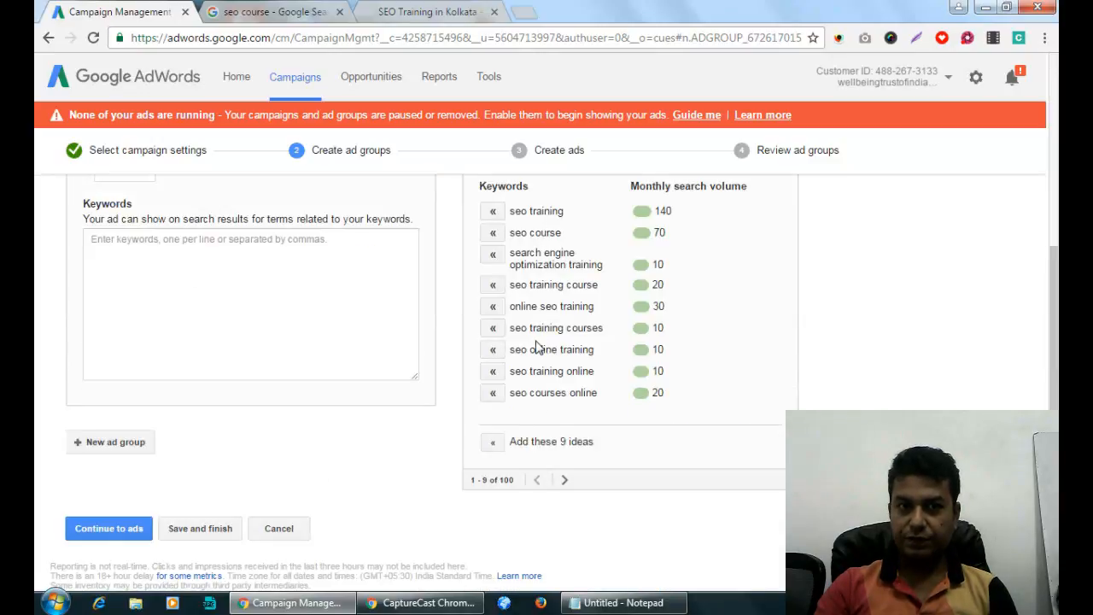
Replace the default 'Ad group #1' name with 'SEO Training Related'.
scroll(675, 350, "up", 3)
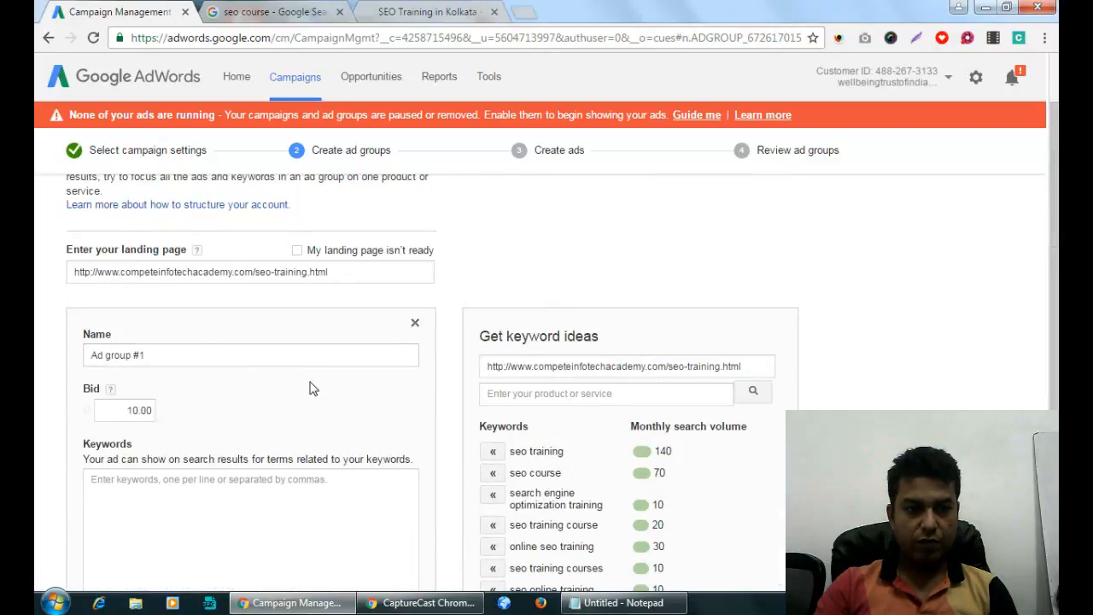
left_click_drag(191, 353, 51, 361)
type("SEO Training Related")
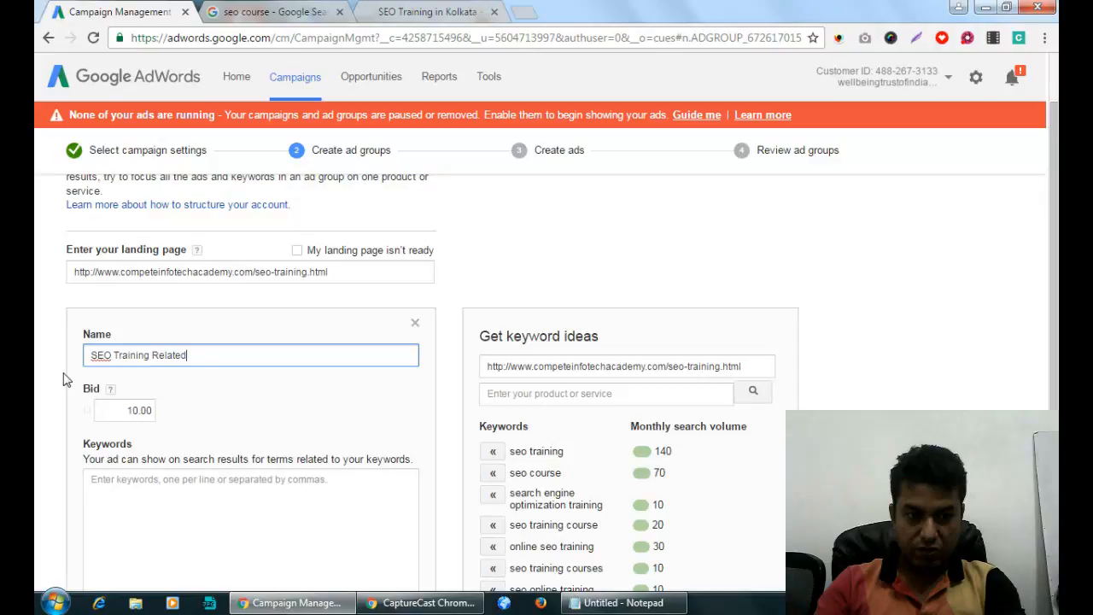
scroll(219, 376, "down", 3)
Add first-page ideas like seo training, online seo training and seo training course.
left_click(286, 318)
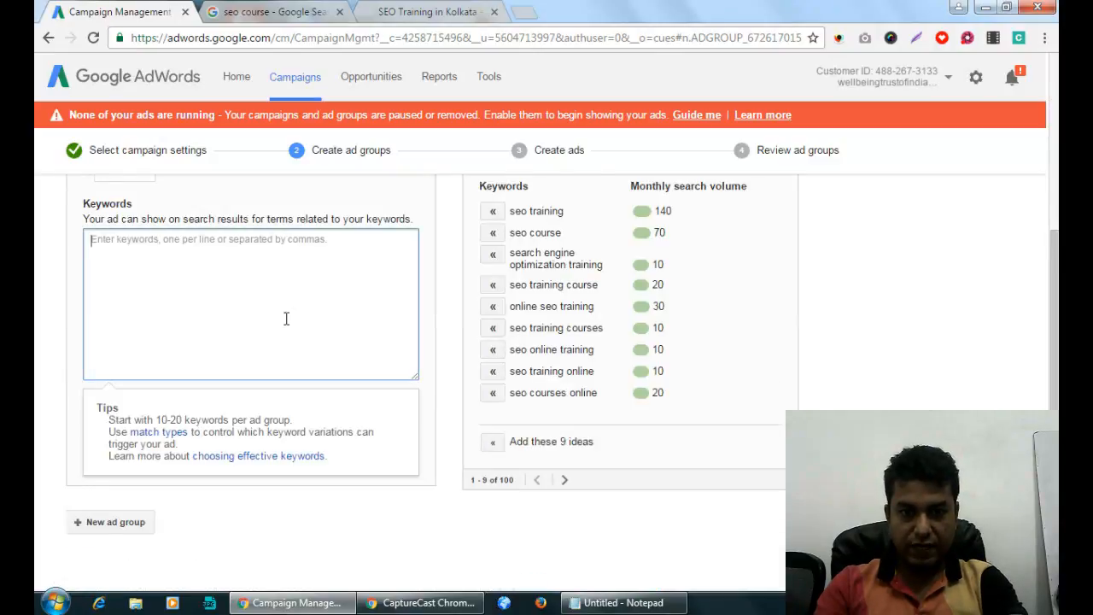
scroll(390, 336, "up", 1)
left_click(493, 293)
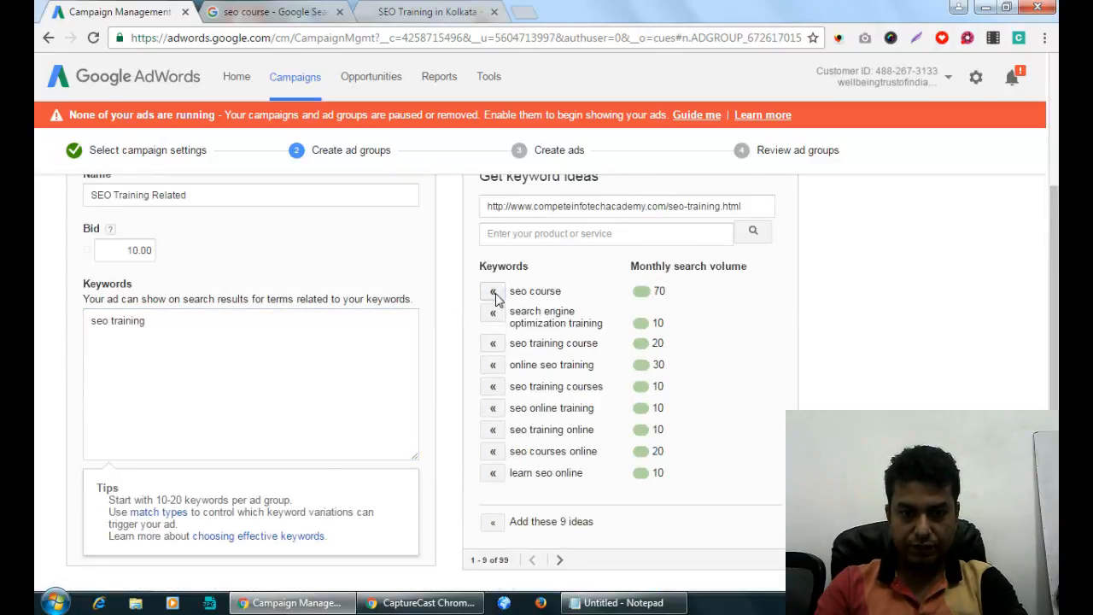
left_click(492, 316)
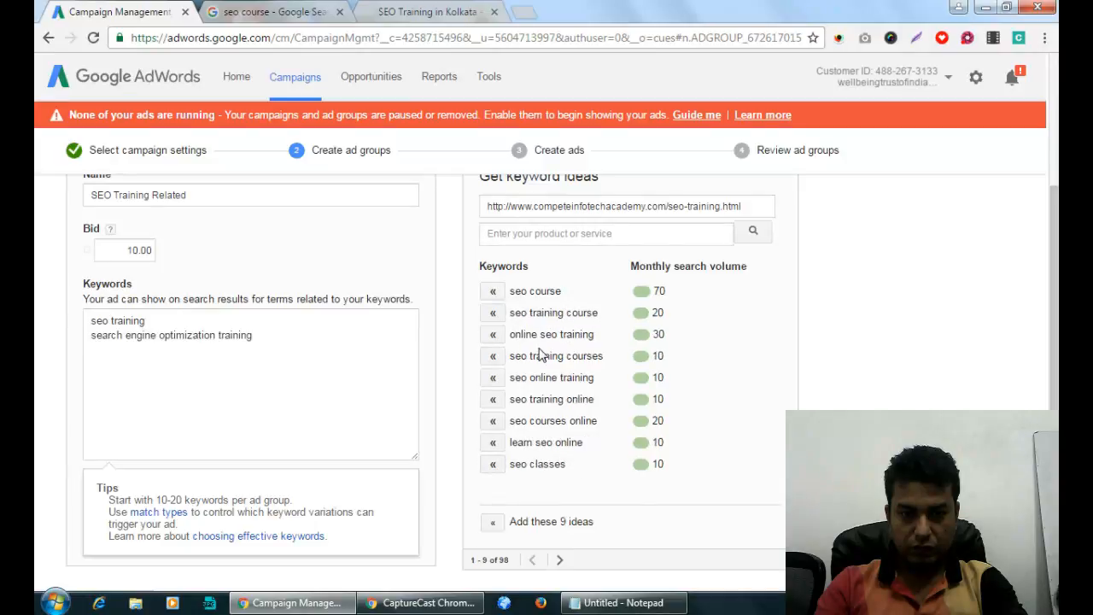
left_click(492, 334)
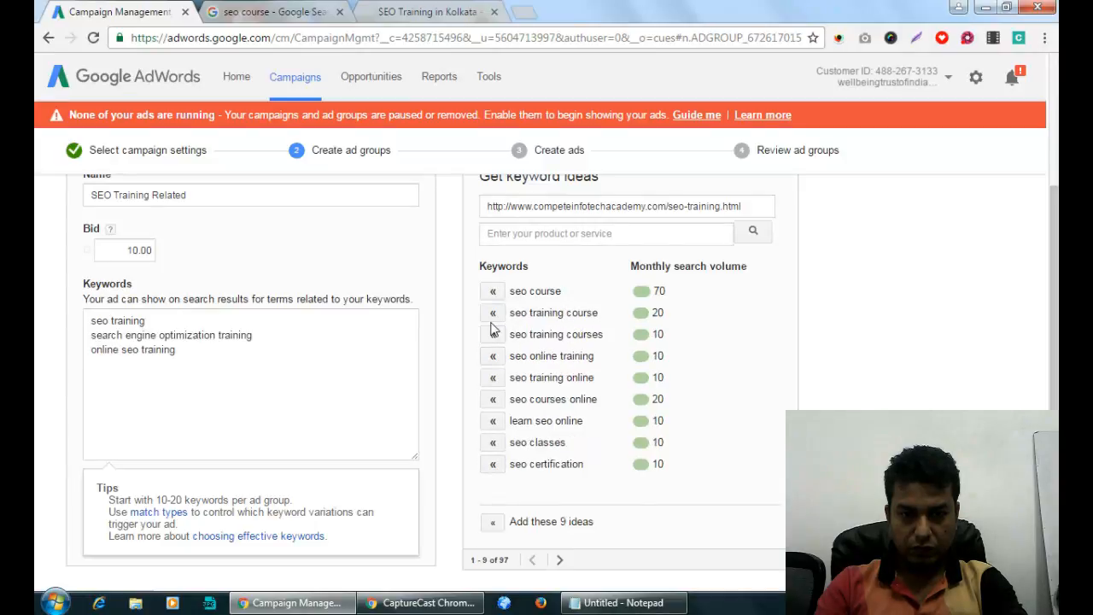
left_click(494, 358)
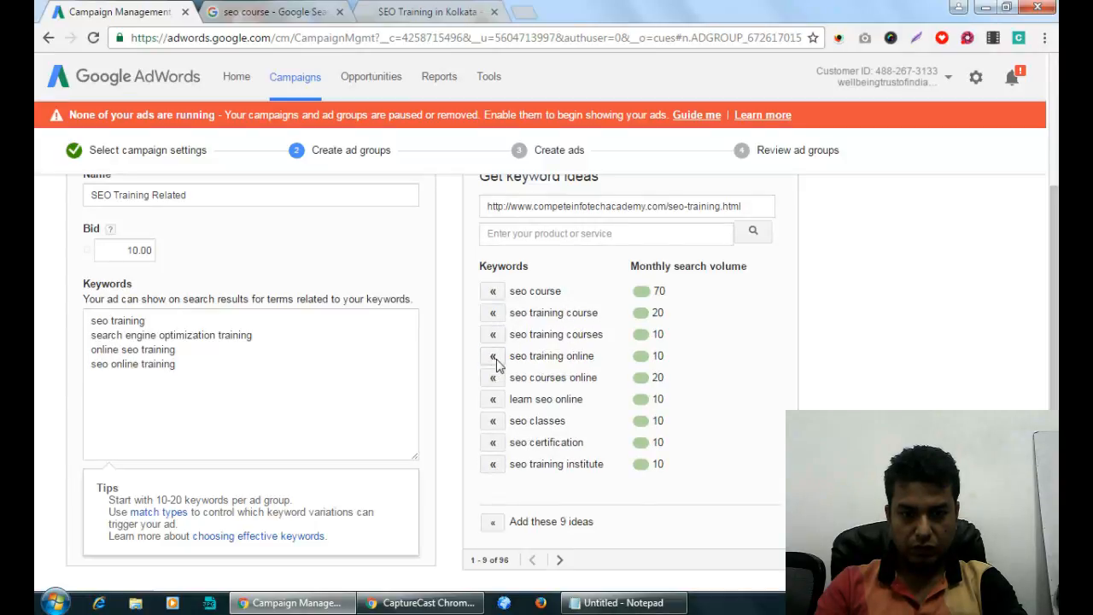
left_click(493, 357)
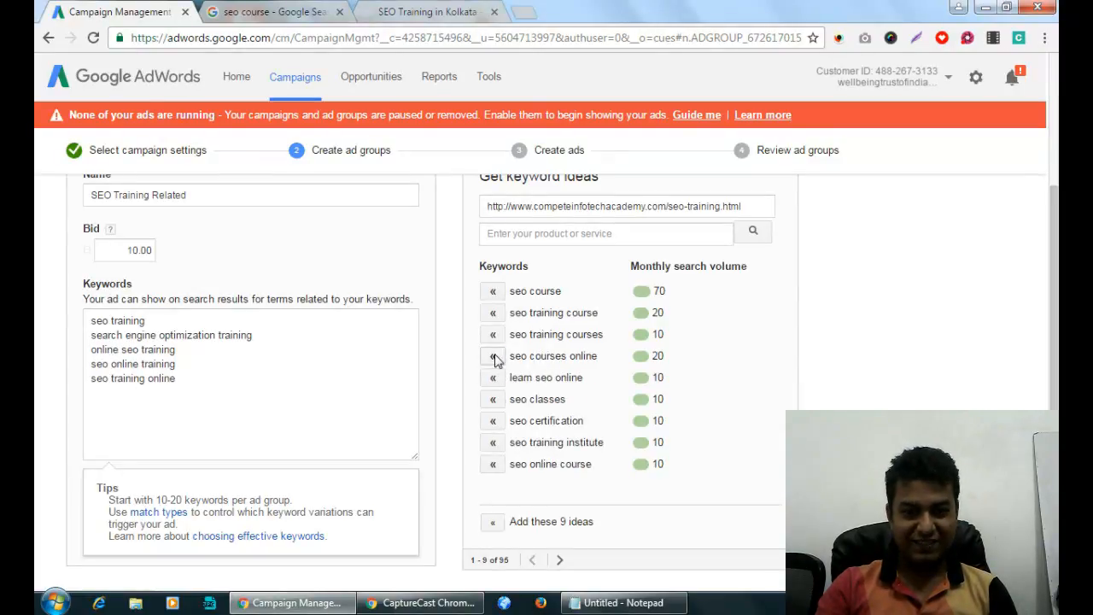
left_click(494, 442)
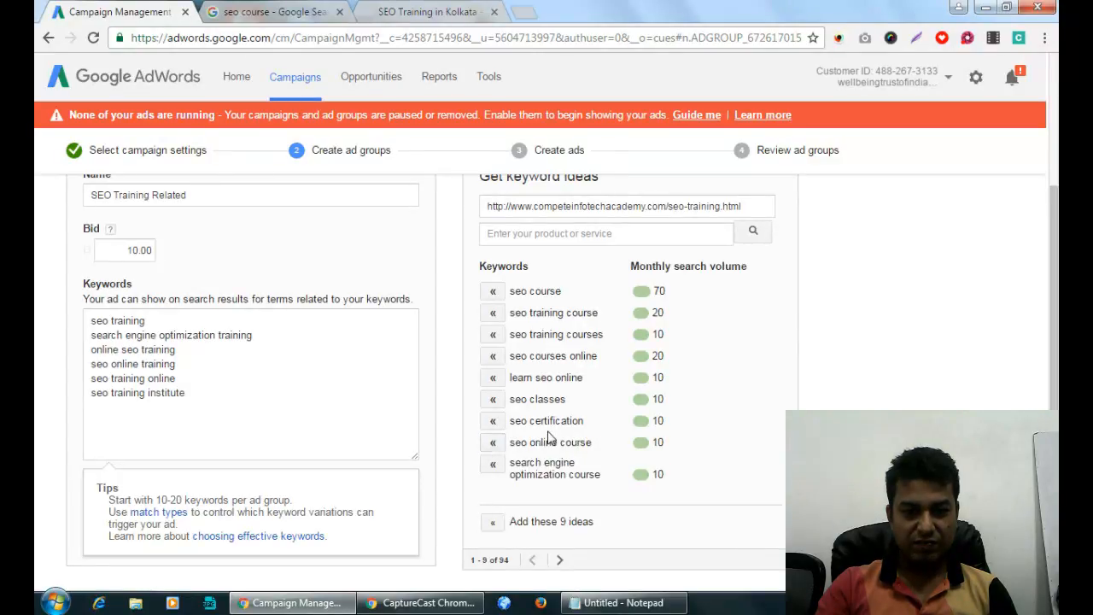
scroll(564, 436, "down", 1)
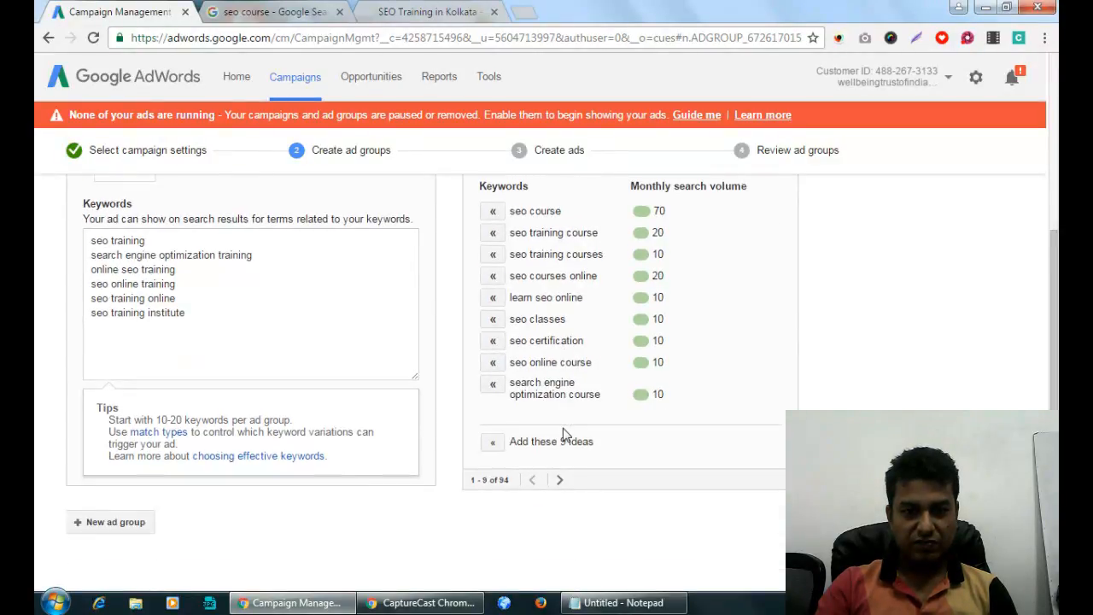
left_click(493, 232)
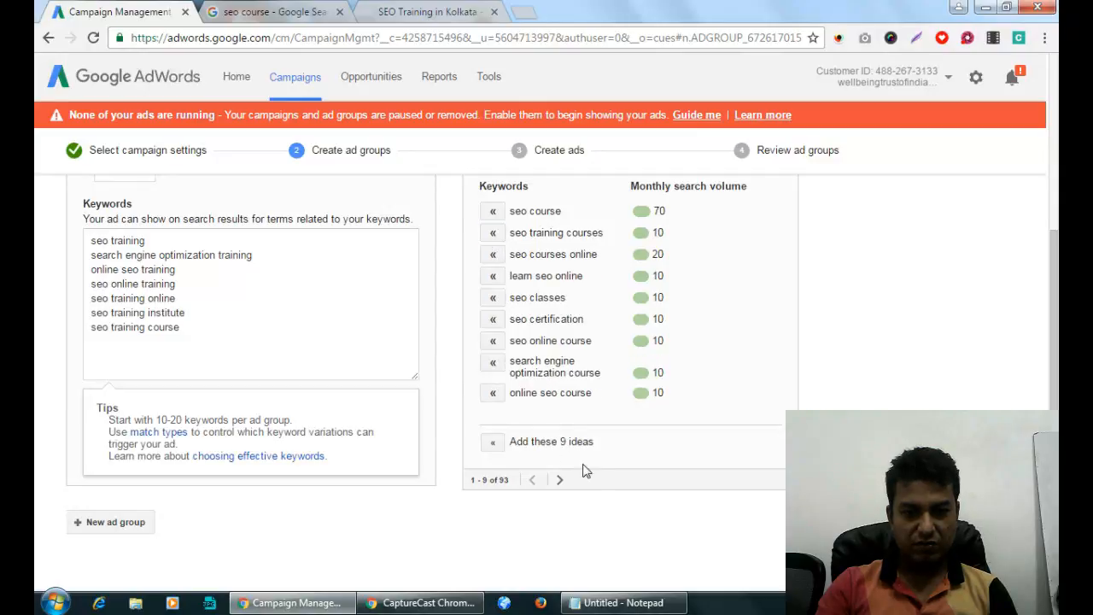
left_click(560, 481)
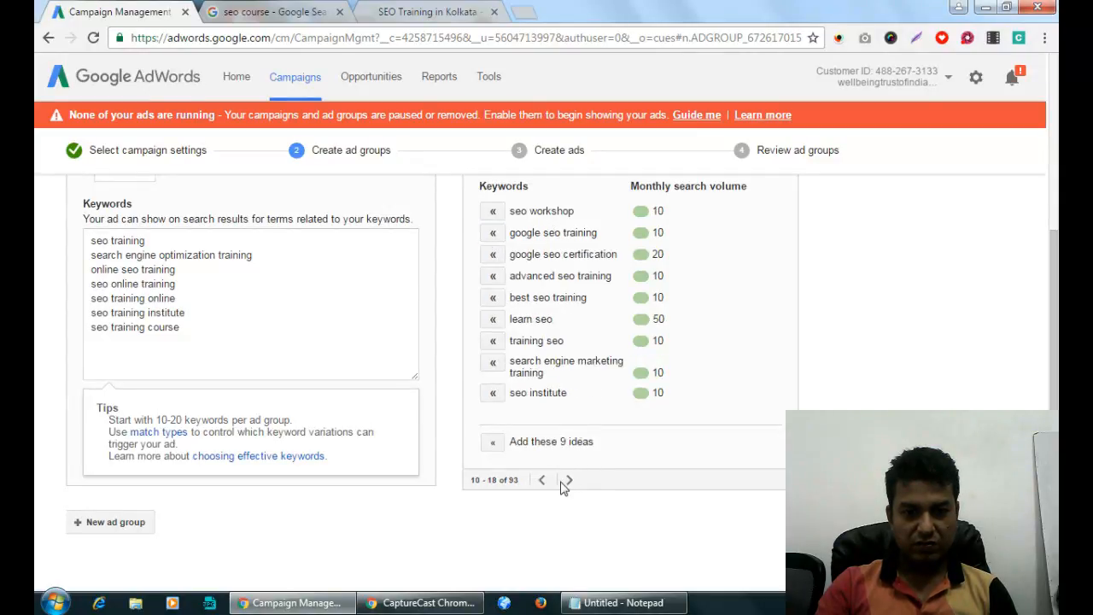
Add more ideas: learn seo, google seo training, seo training in kolkata, and others.
left_click(493, 341)
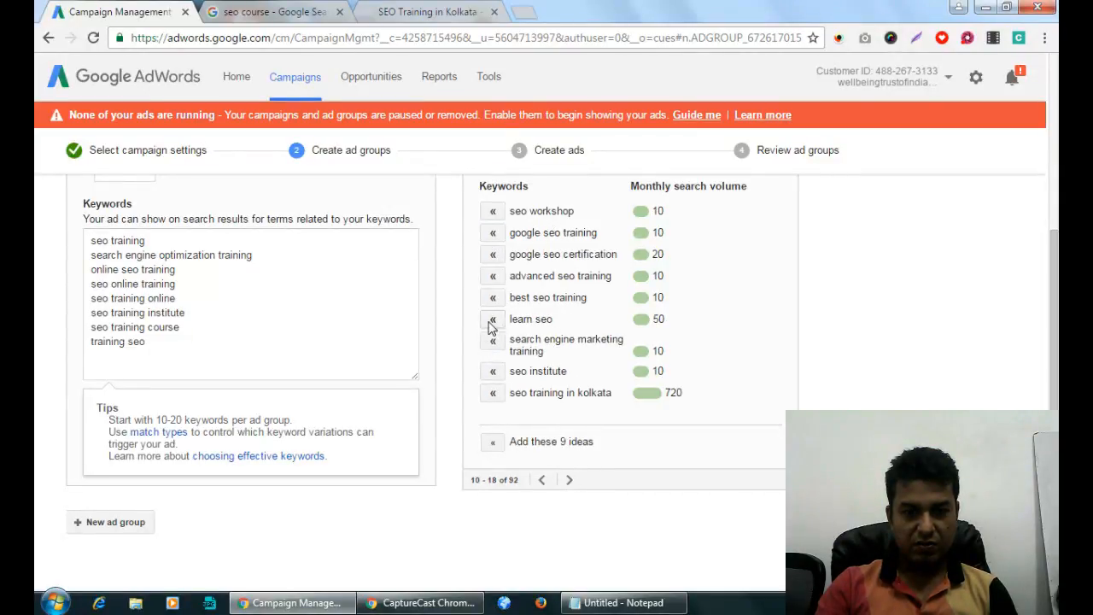
left_click(493, 321)
left_click(493, 298)
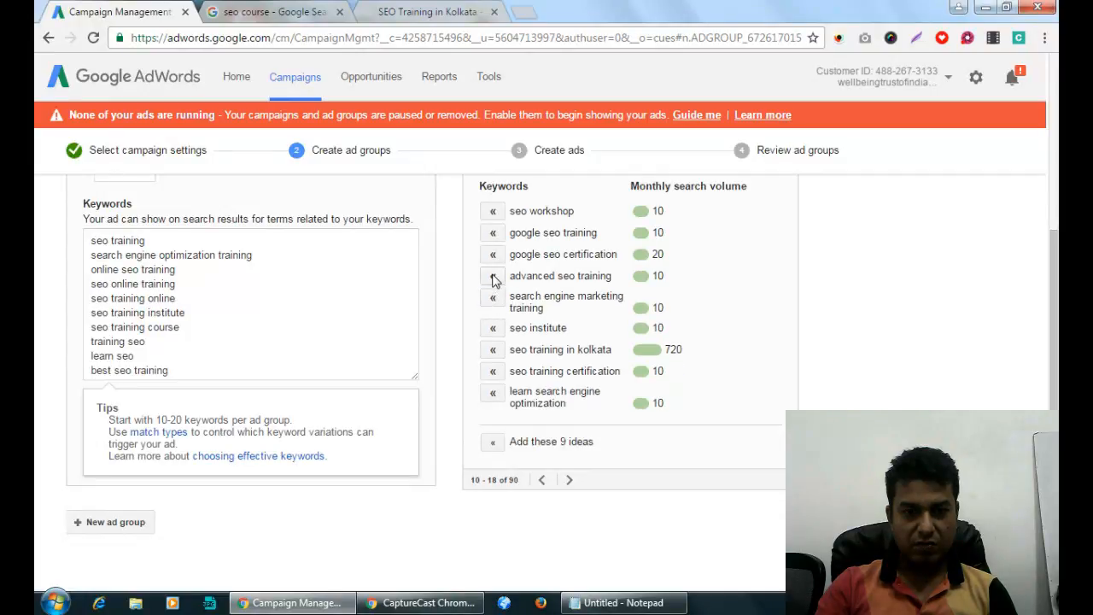
left_click(493, 276)
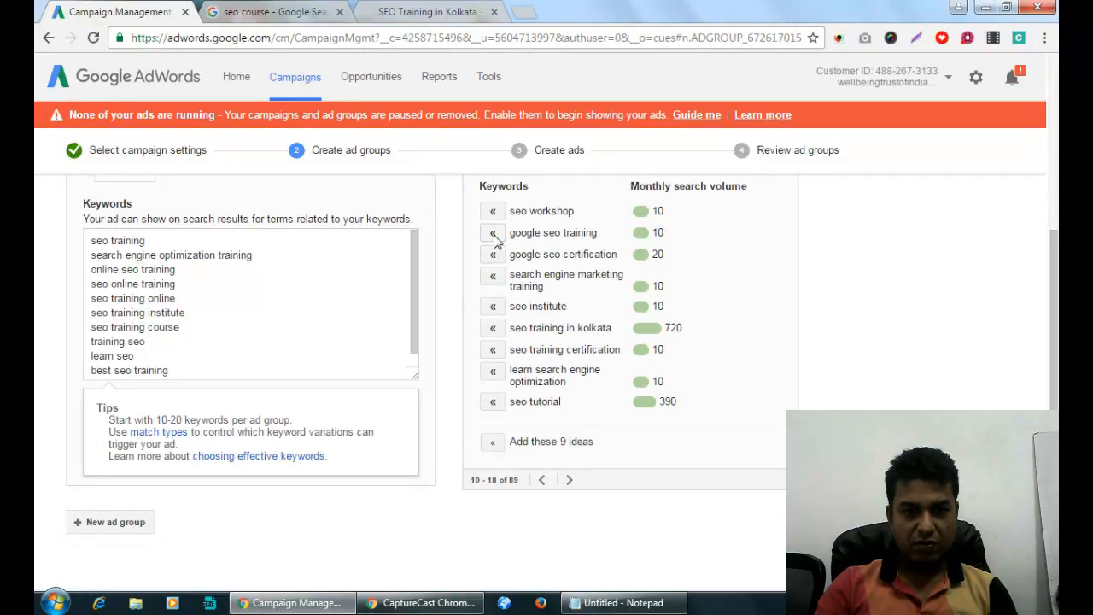
left_click(493, 232)
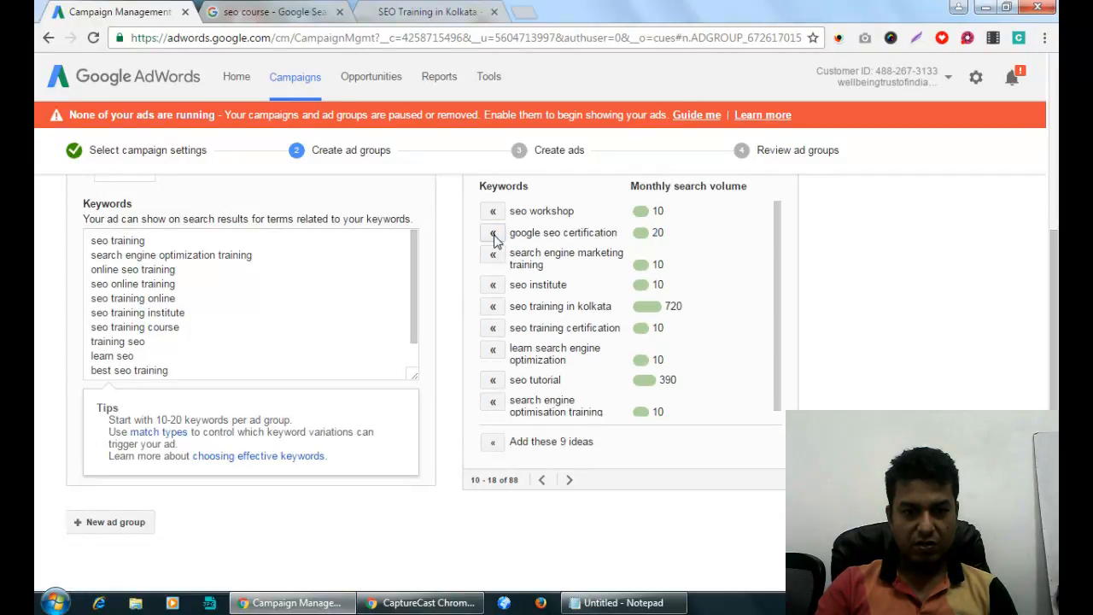
left_click(494, 307)
left_click(494, 307)
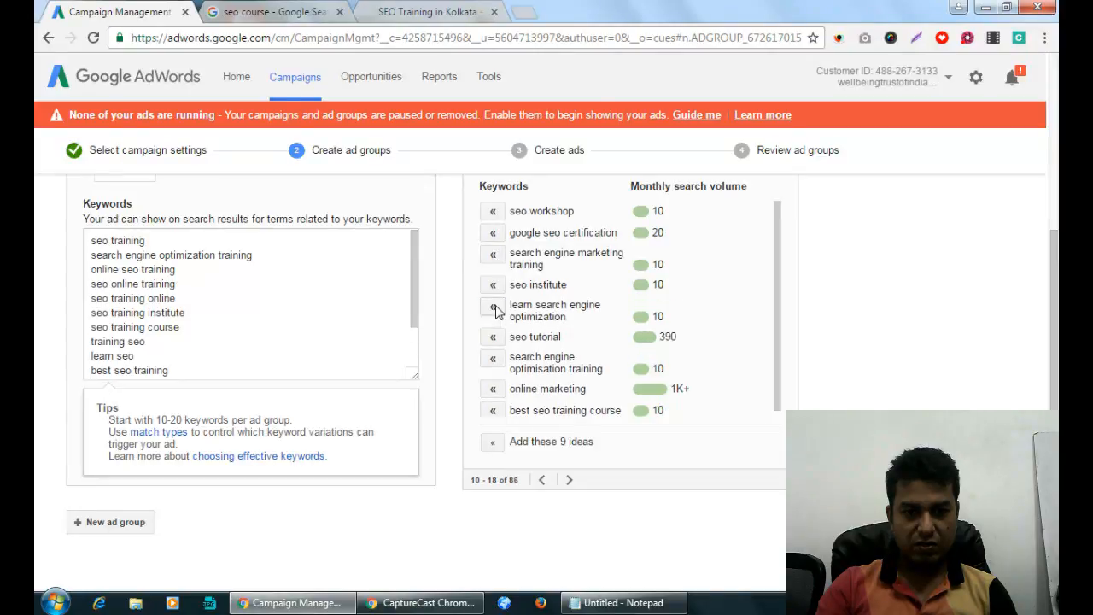
left_click(494, 307)
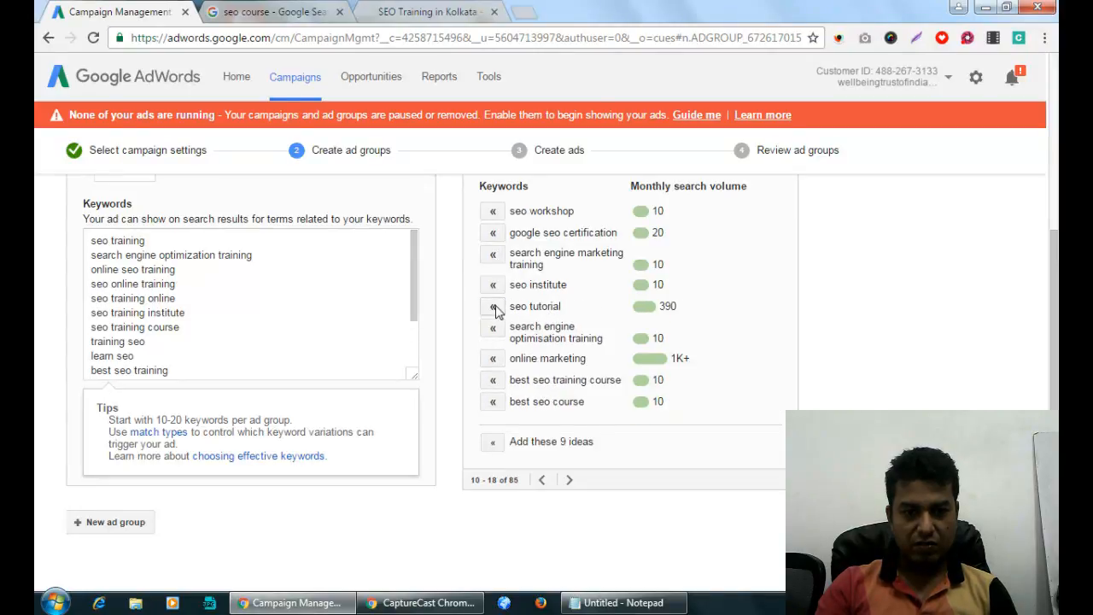
left_click(494, 330)
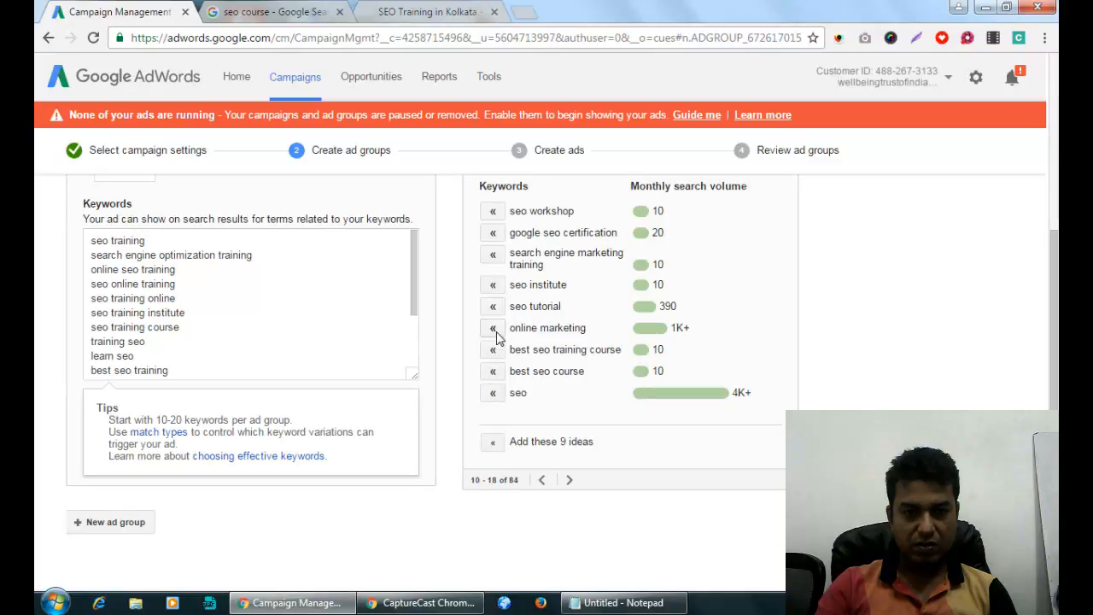
left_click(494, 351)
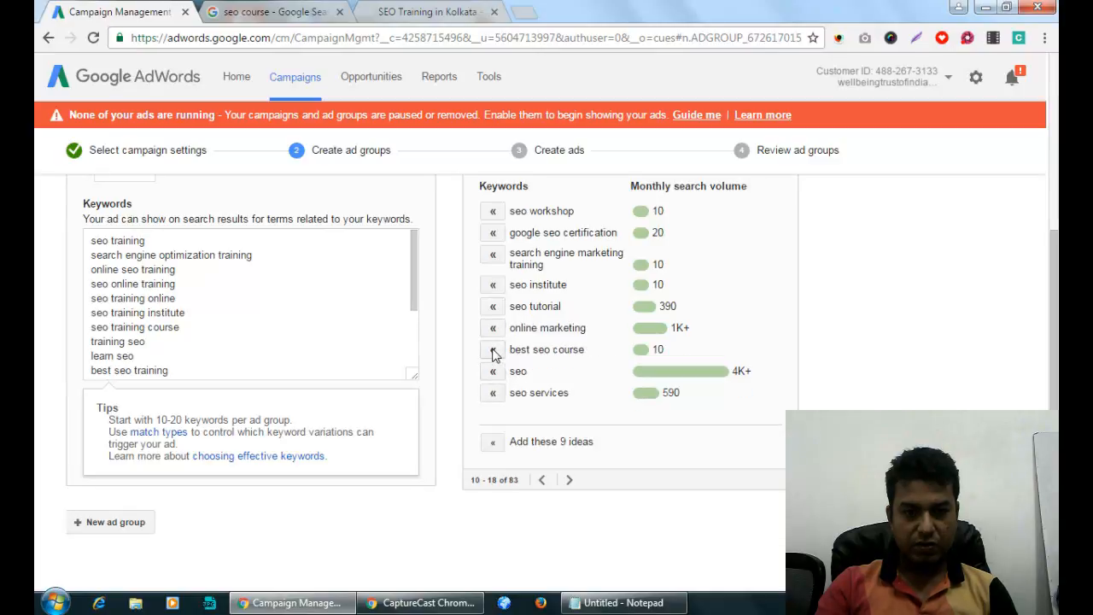
left_click(570, 482)
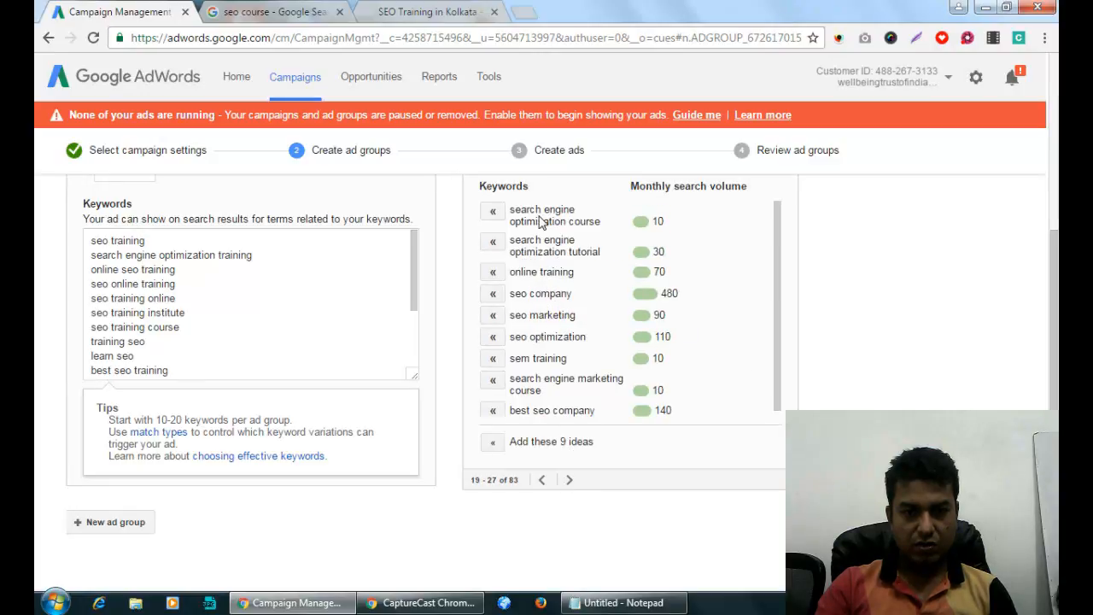
Add seo training classes, search engine optimization training course, seo training program and seo classes online as keywords.
left_click(569, 481)
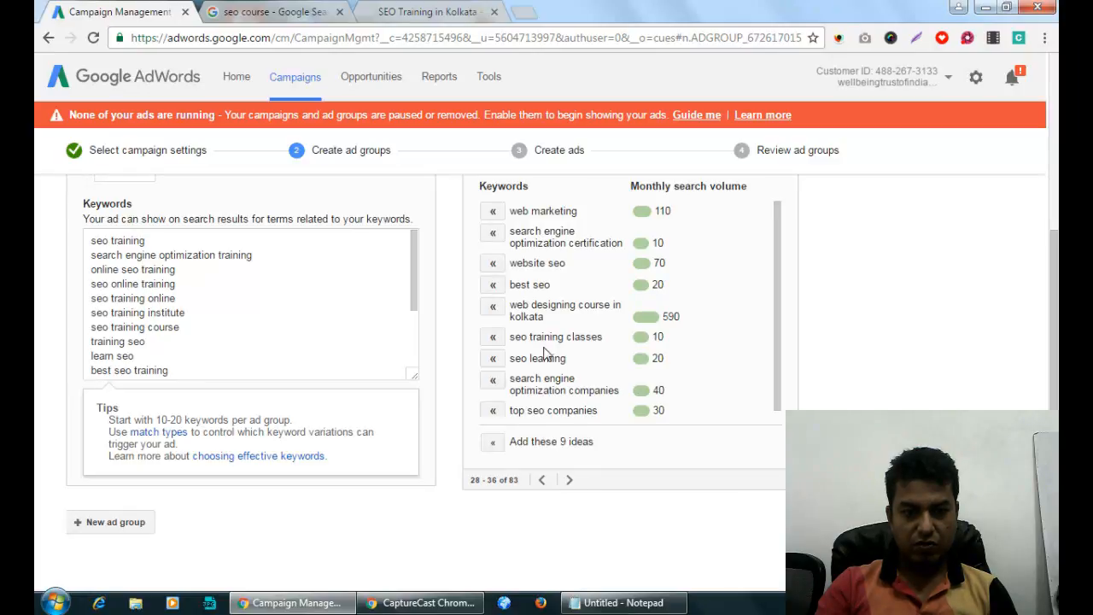
left_click(493, 338)
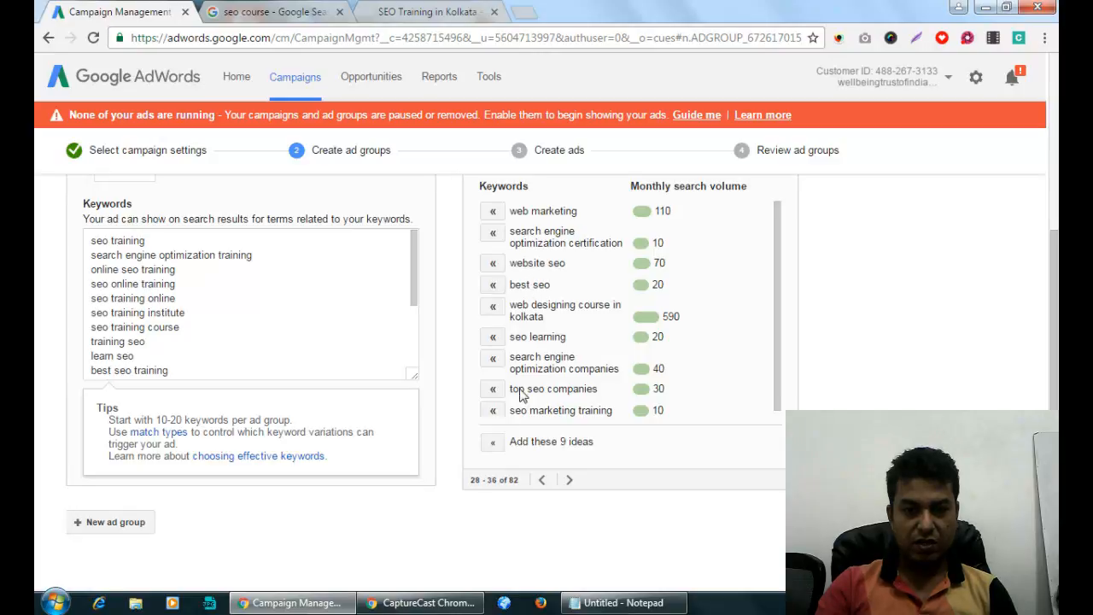
left_click(569, 481)
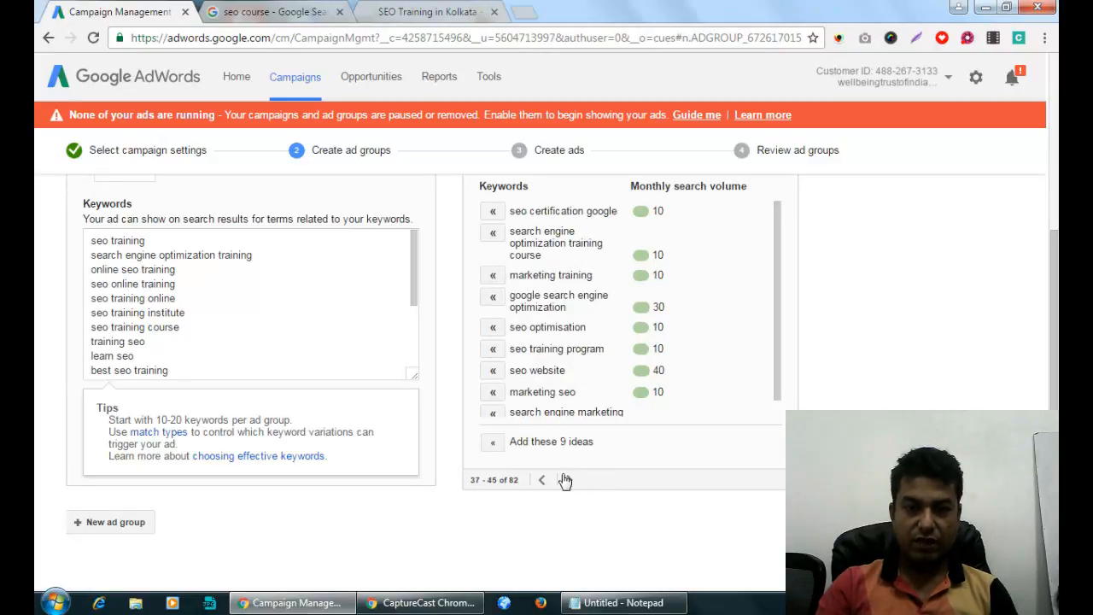
left_click(493, 236)
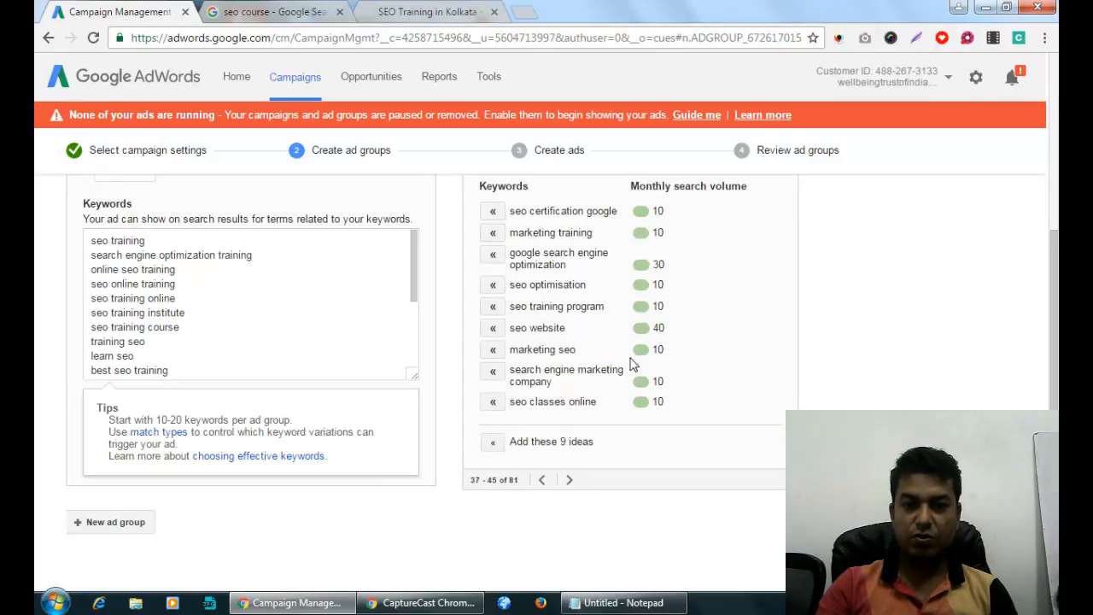
left_click(492, 308)
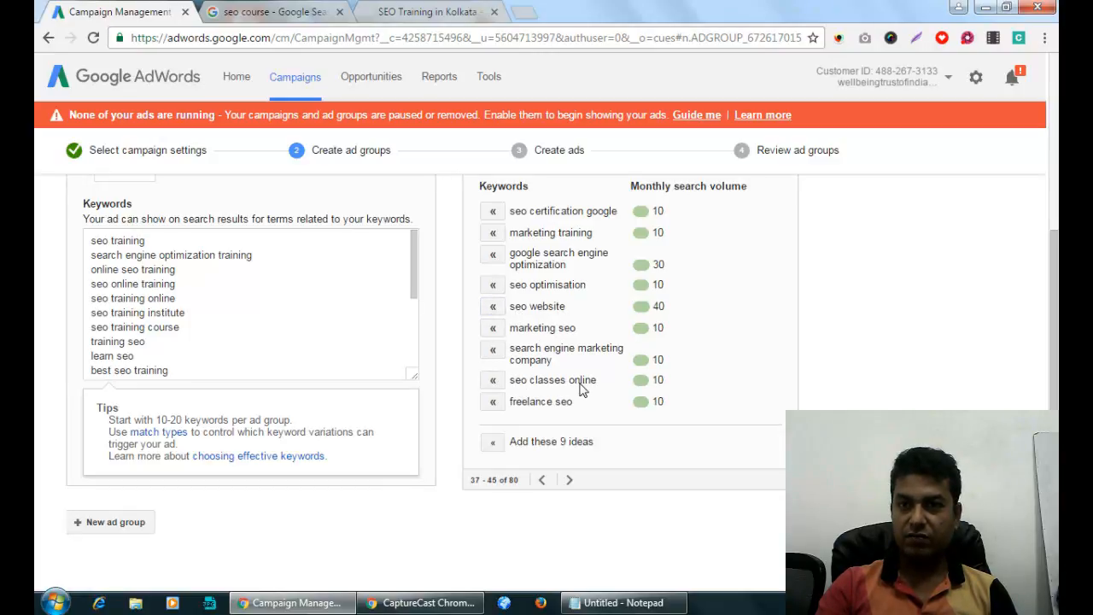
left_click(493, 380)
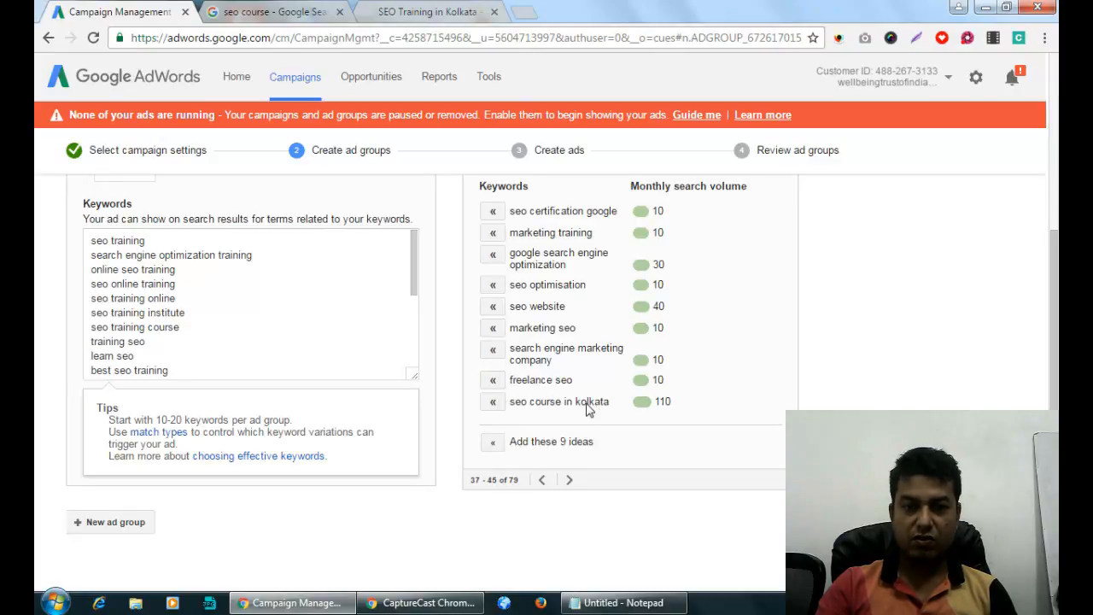
Add seo training in india, seo training india, online seo training course, best seo training institute and seo training institute in kolkata.
left_click(570, 481)
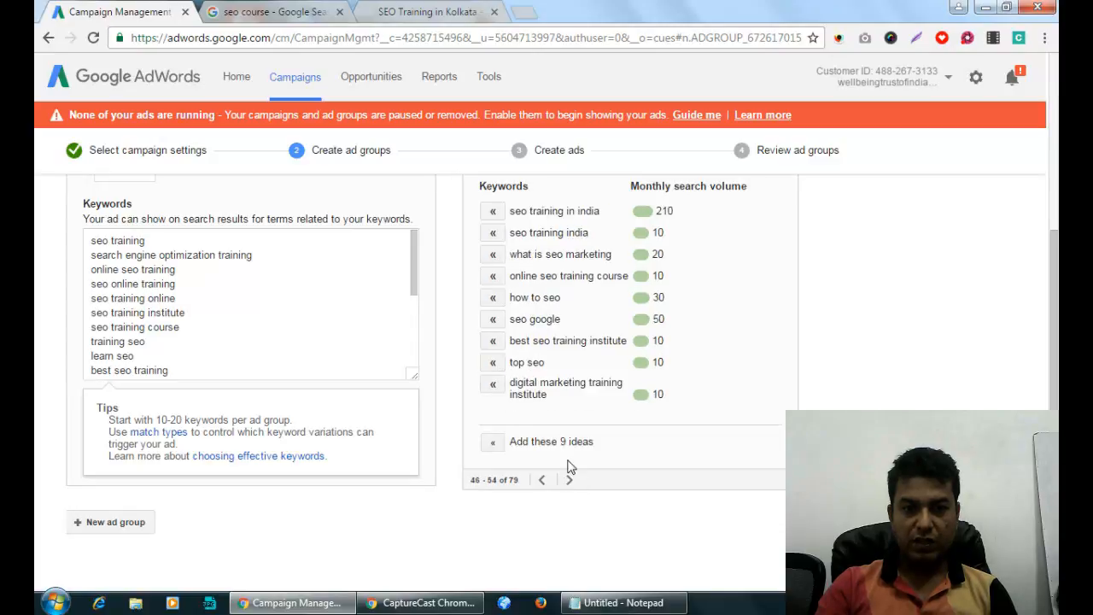
left_click(492, 213)
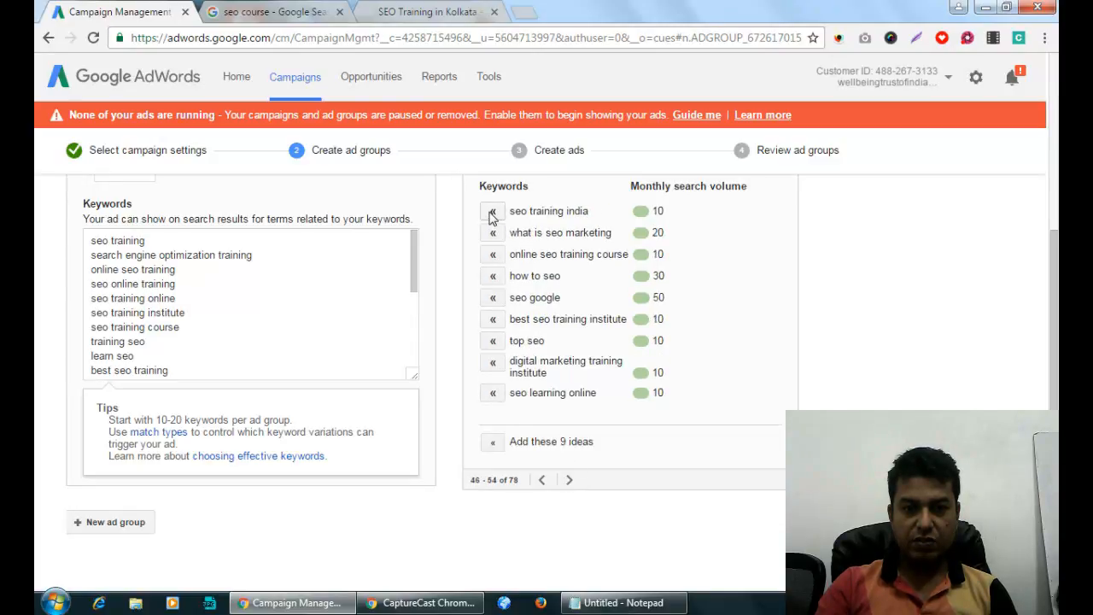
left_click(492, 213)
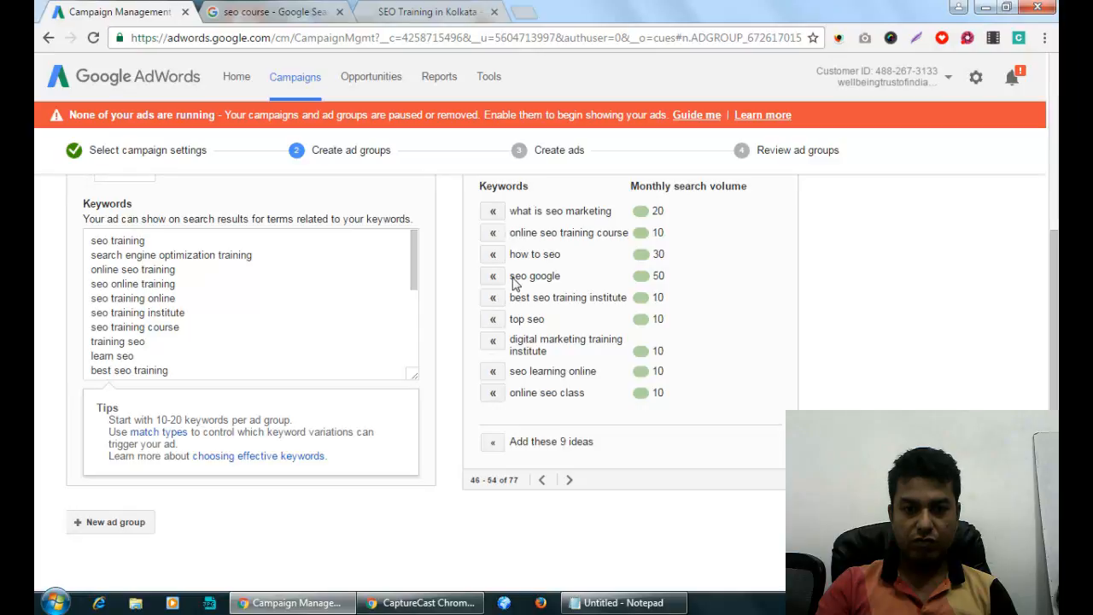
left_click(492, 233)
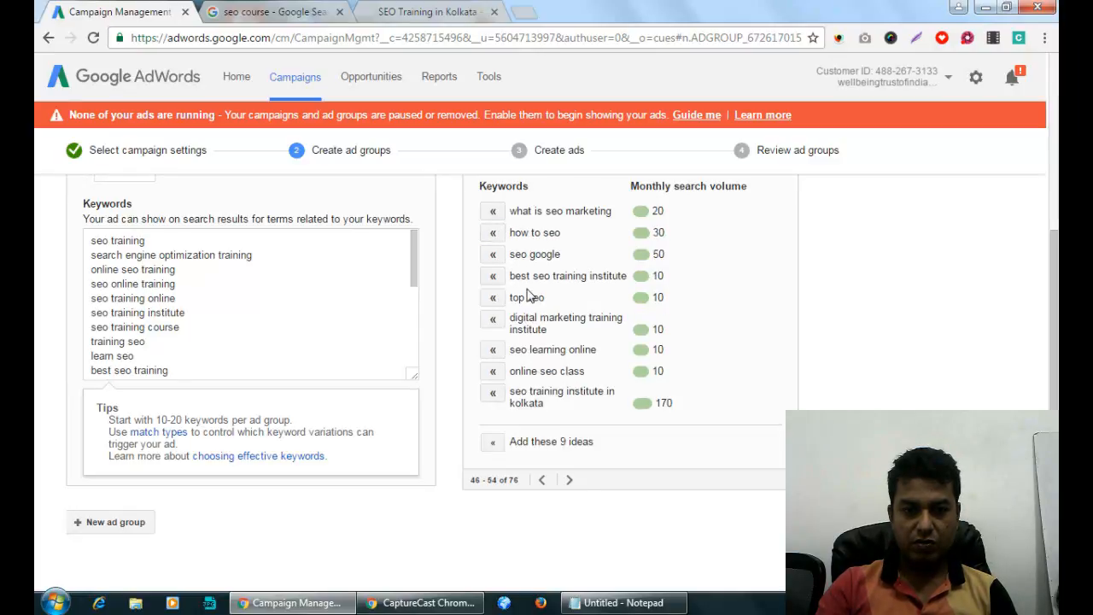
left_click(493, 276)
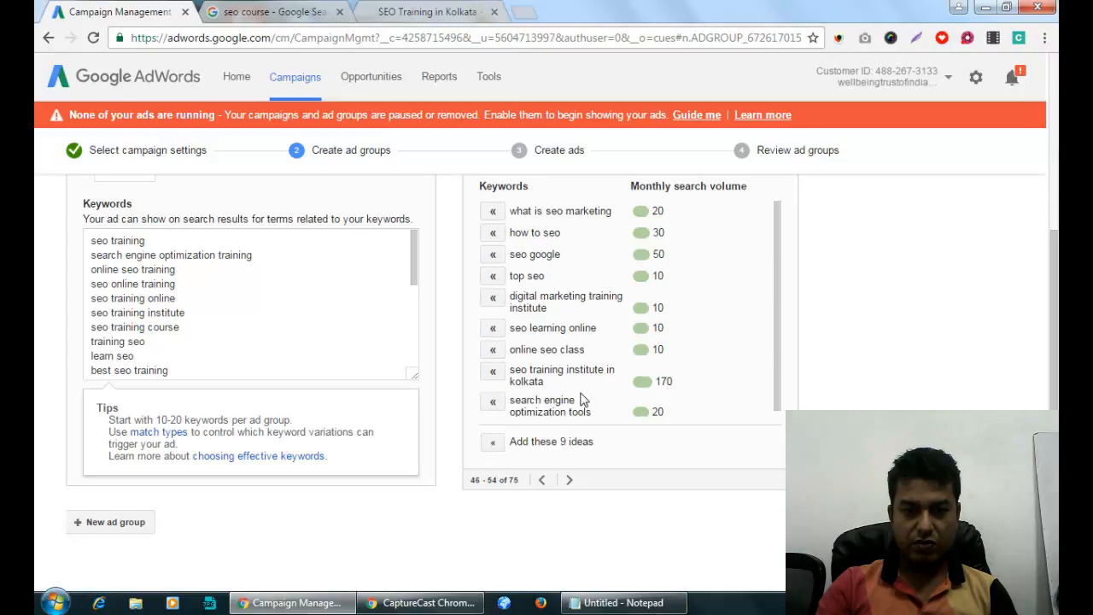
left_click(494, 373)
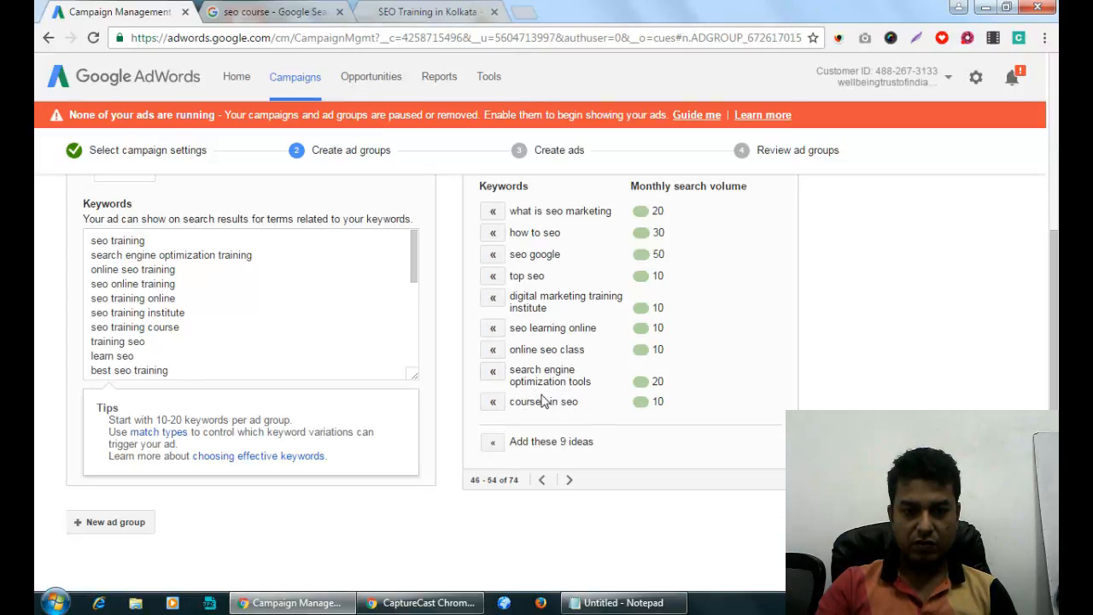
Check the remaining keyword idea pages through to the last, then continue to creating ads.
left_click(569, 480)
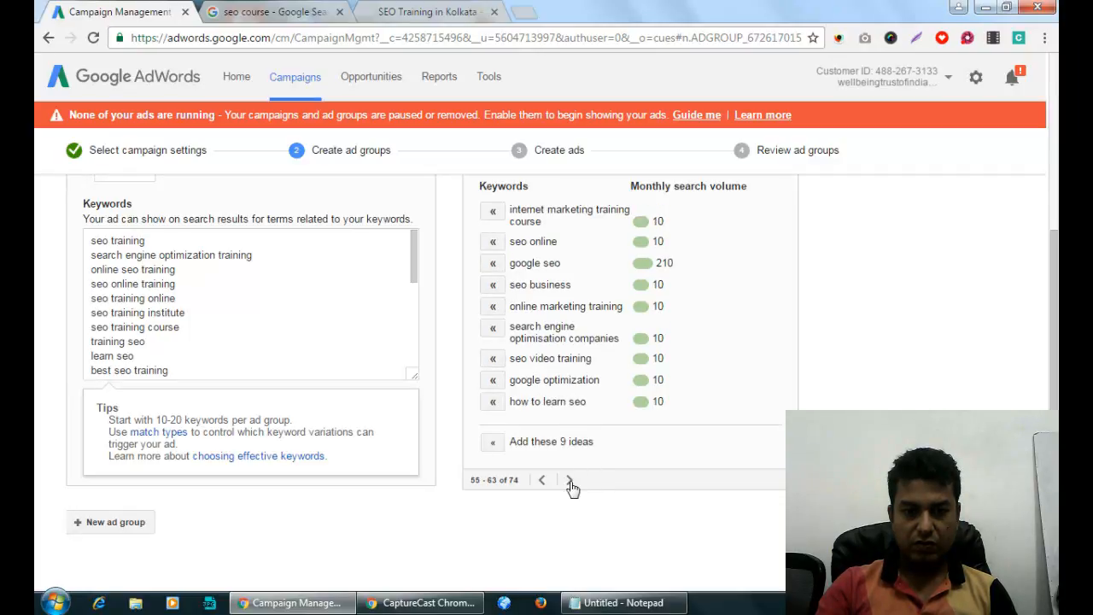
left_click(570, 480)
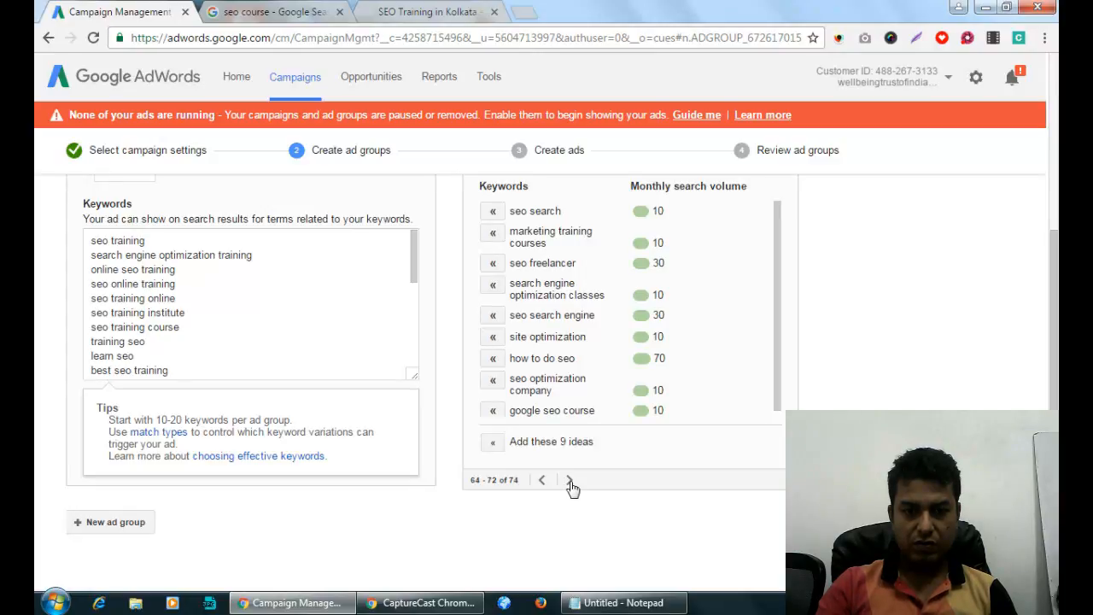
left_click(570, 481)
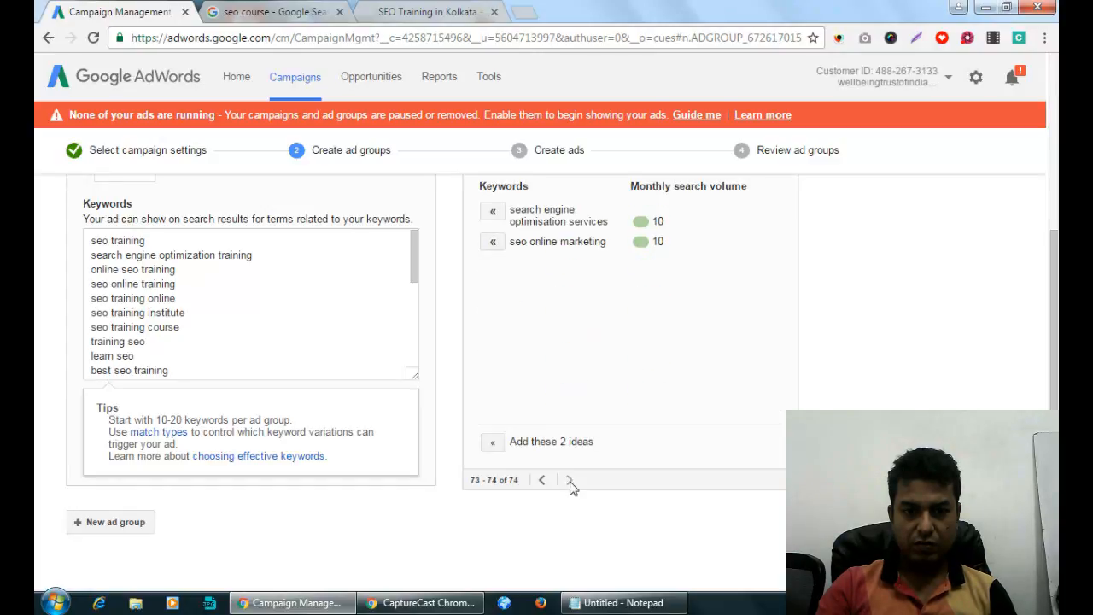
scroll(427, 439, "down", 2)
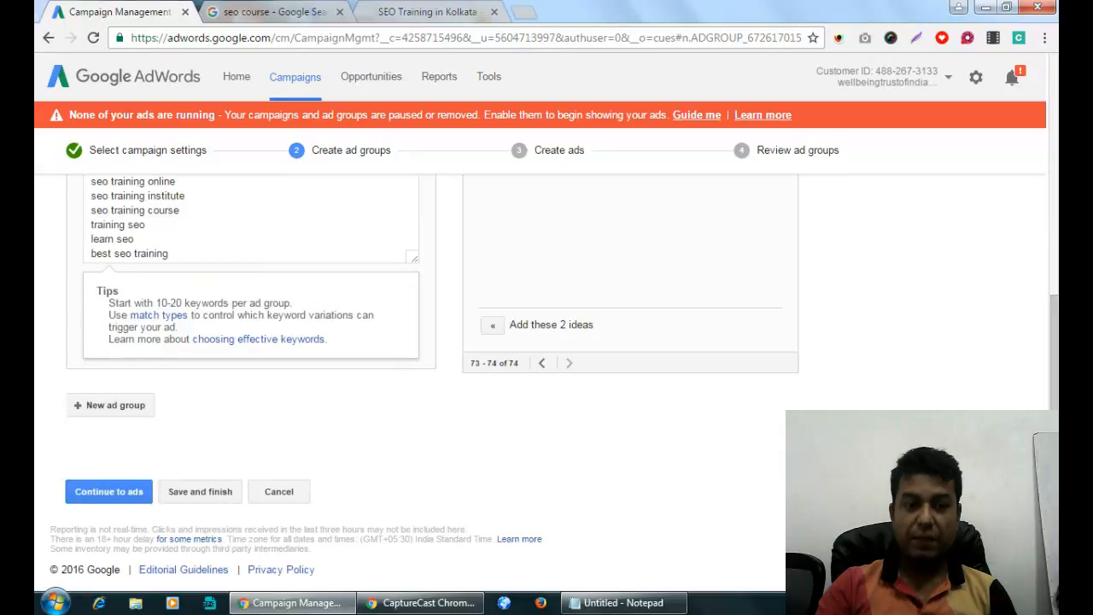
scroll(433, 448, "up", 4)
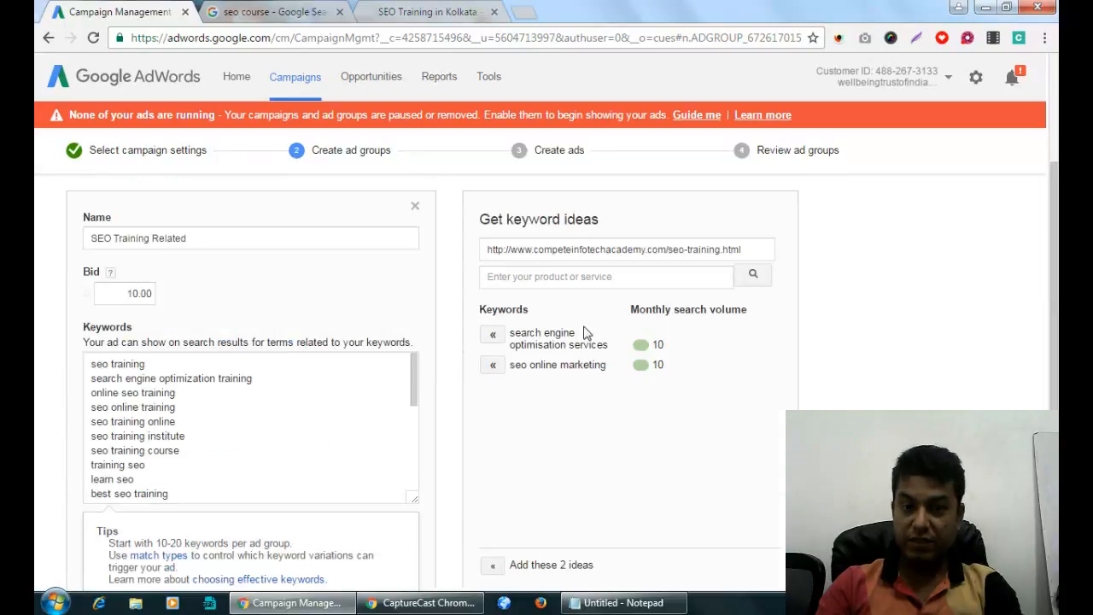
scroll(466, 410, "down", 4)
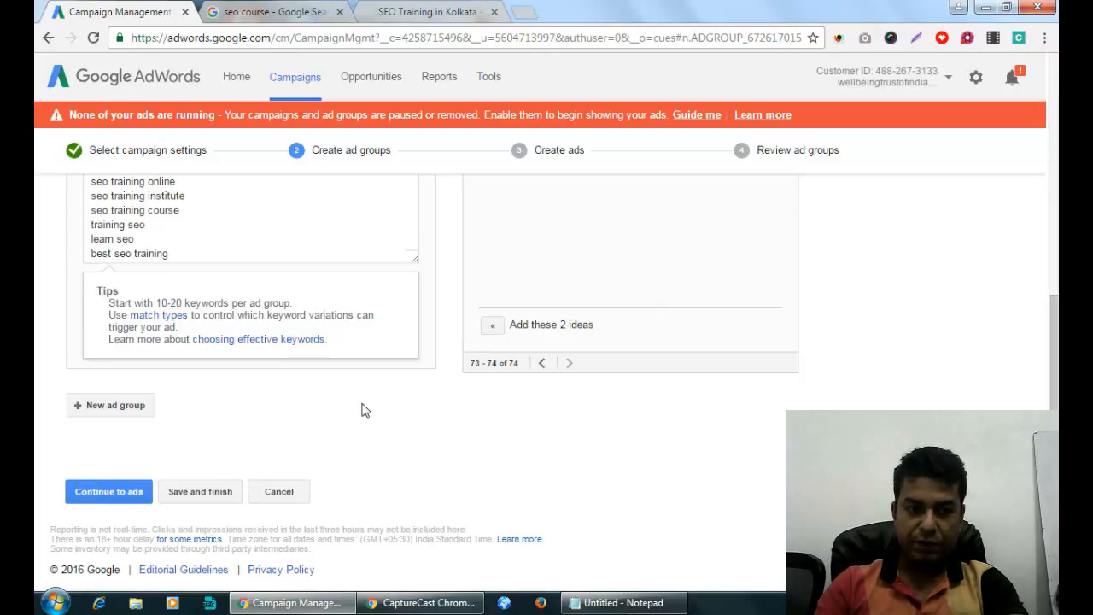
left_click(100, 496)
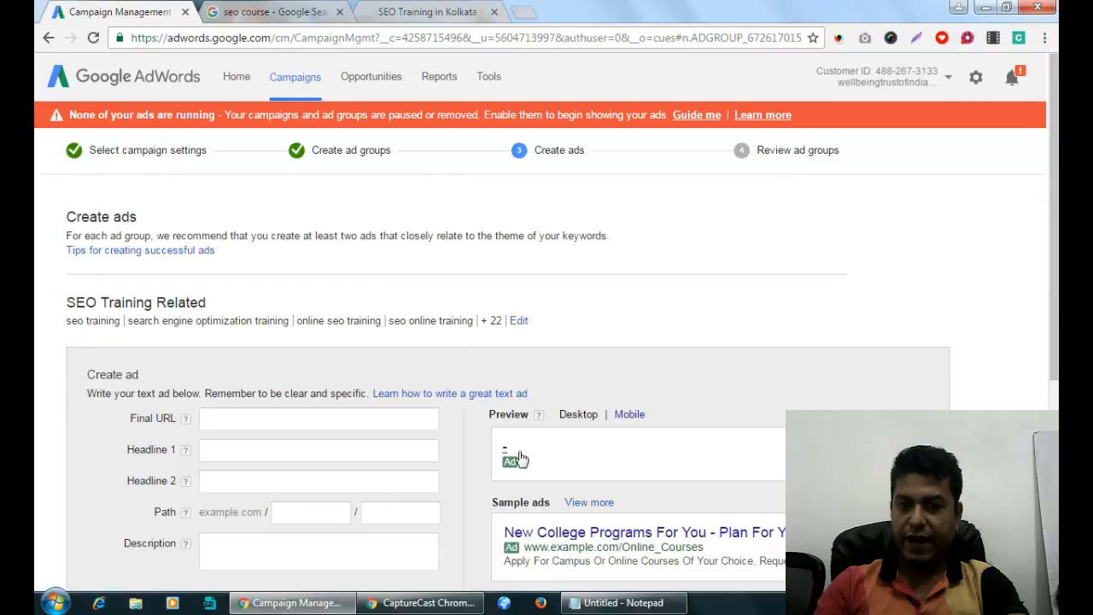
Paste the academy's seo-training.html page address into the ad's Final URL.
scroll(784, 413, "down", 4)
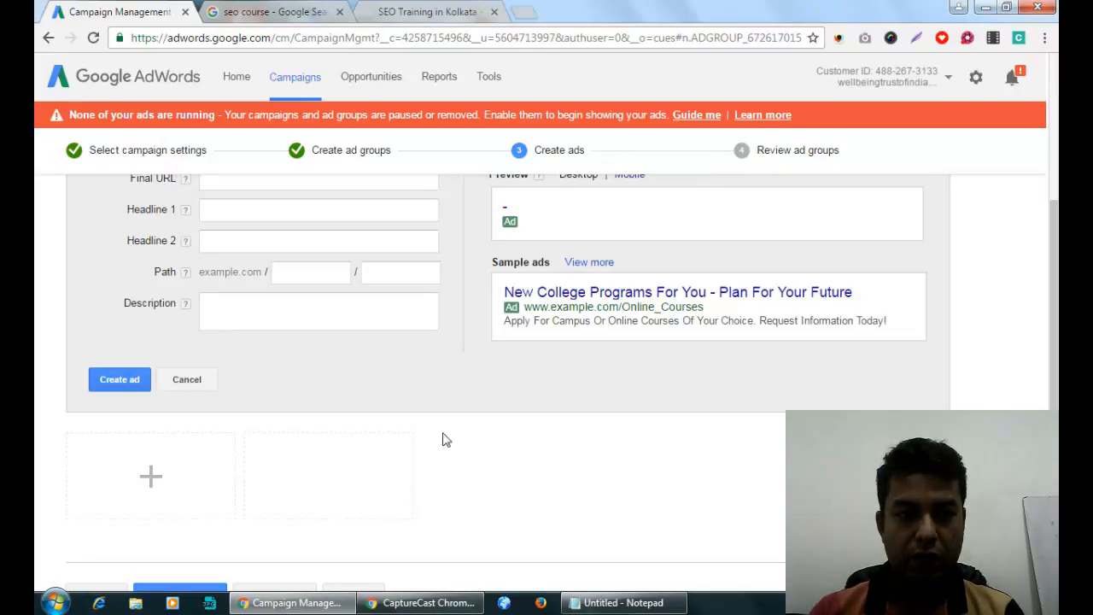
scroll(350, 312, "up", 2)
scroll(298, 316, "down", 1)
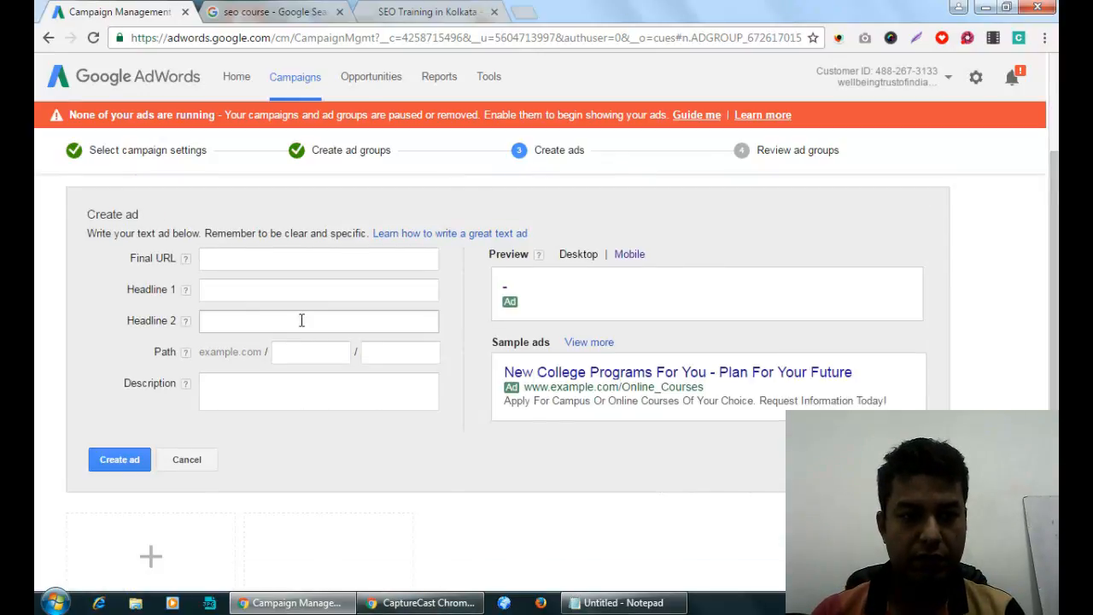
left_click(264, 258)
type("www.competeinfotechacademy.com/seo-training.html")
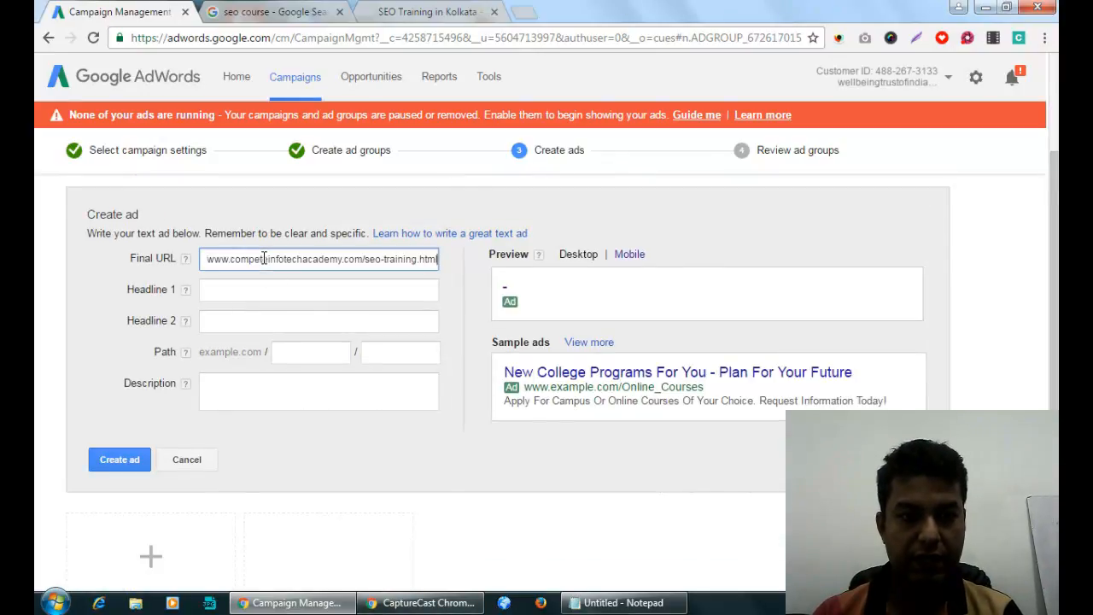
left_click(332, 289)
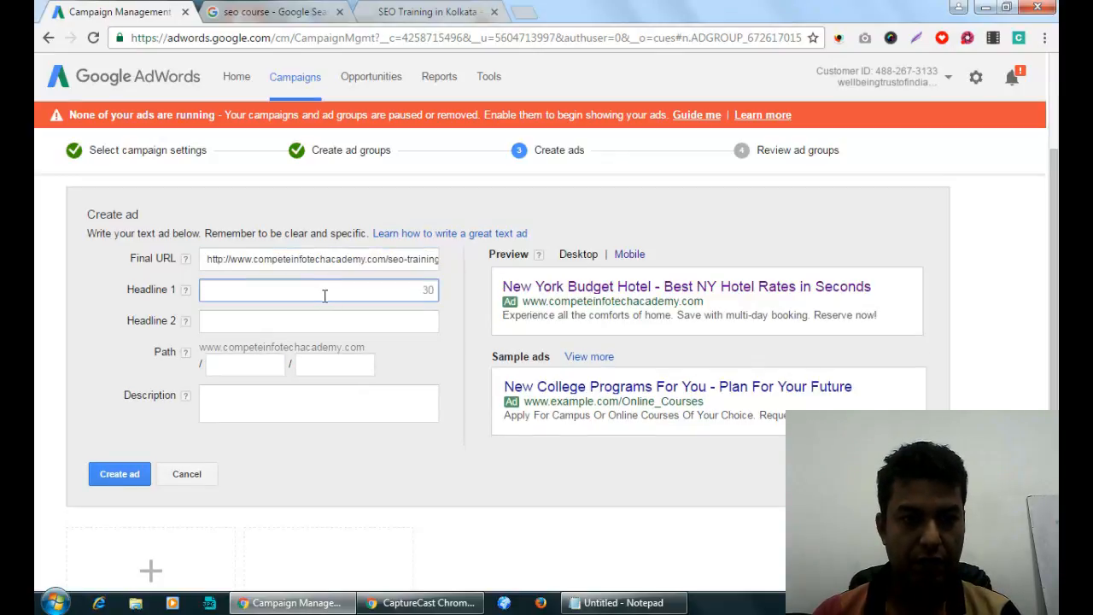
scroll(318, 309, "up", 1)
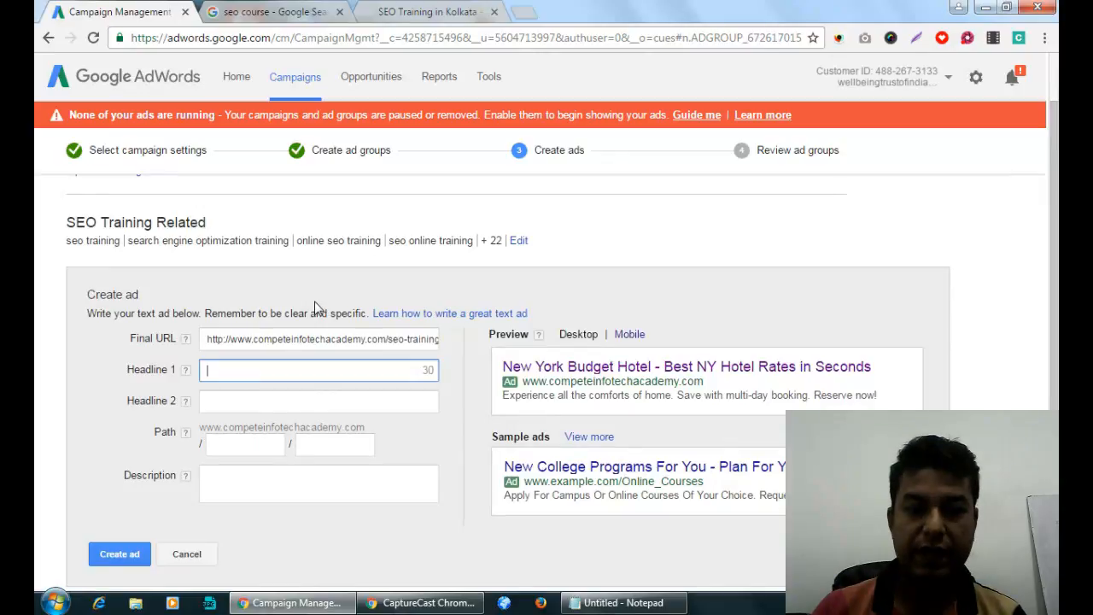
Set Headline 1 to 'SEO Training Institute Kolkata', dropping 'in' to fit 30 characters.
left_click(349, 403)
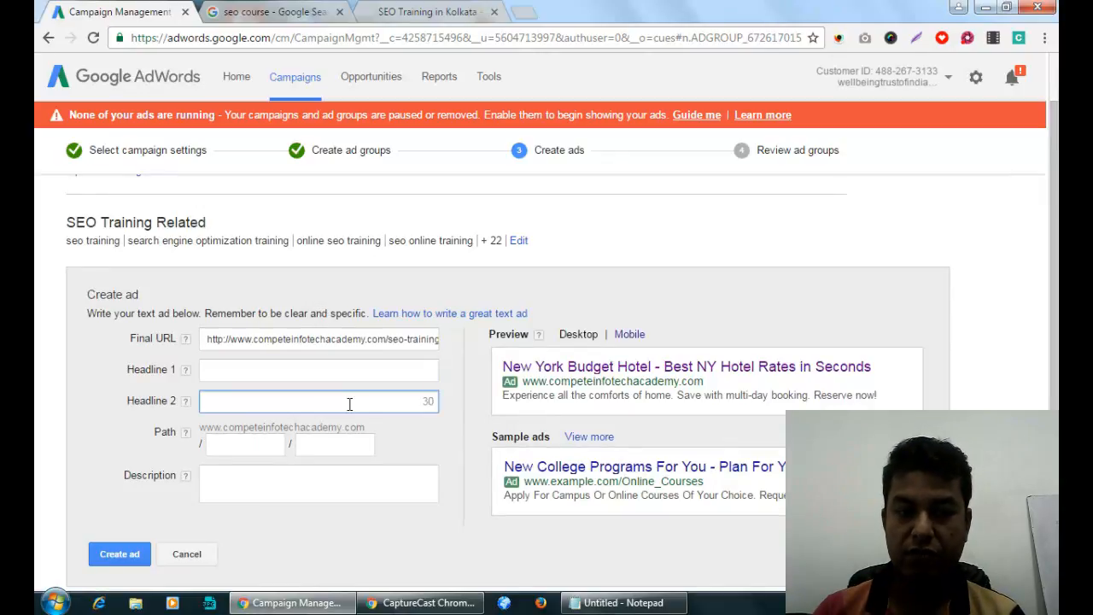
left_click(351, 472)
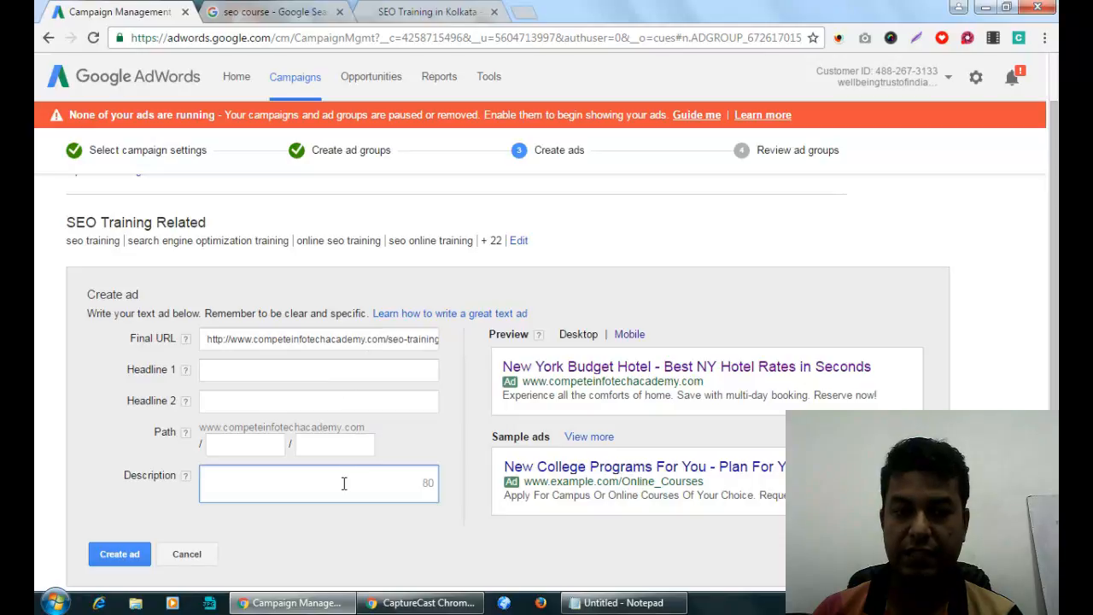
left_click(286, 368)
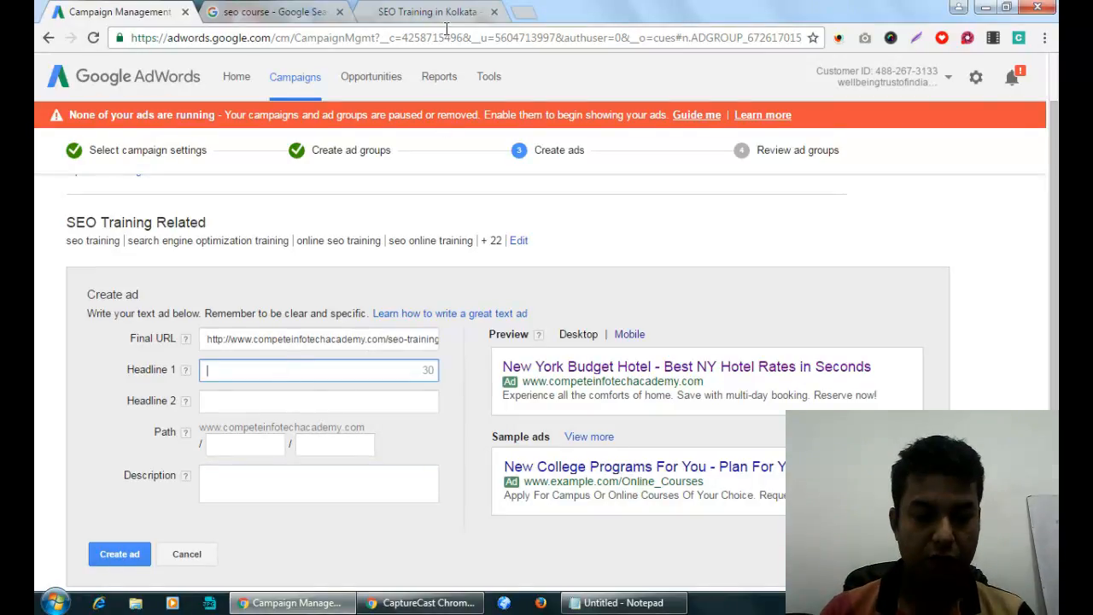
type("SEO Trainin")
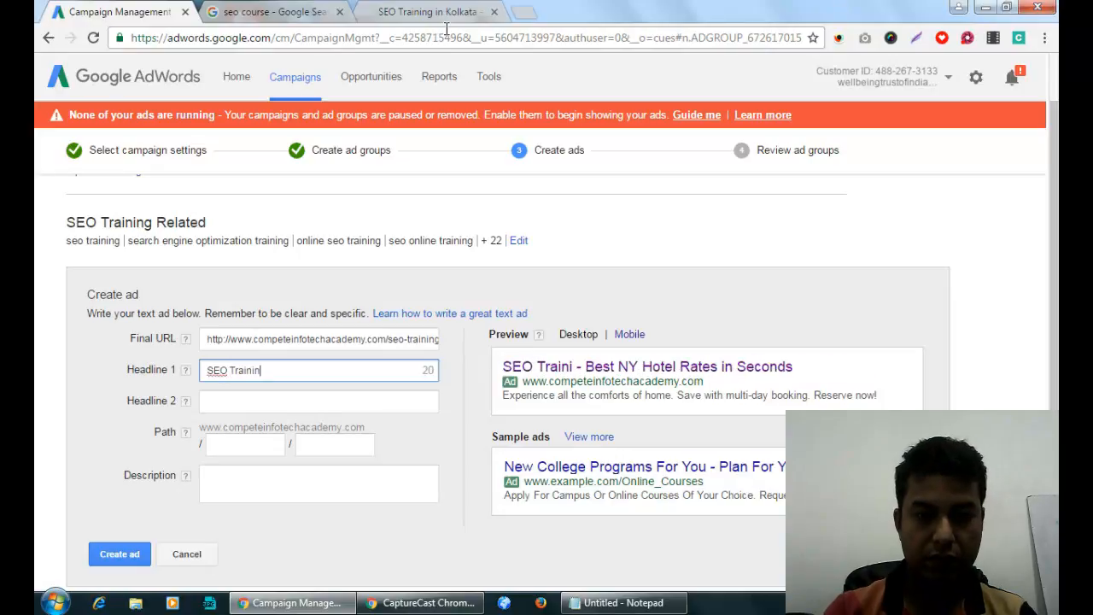
type("g Institute")
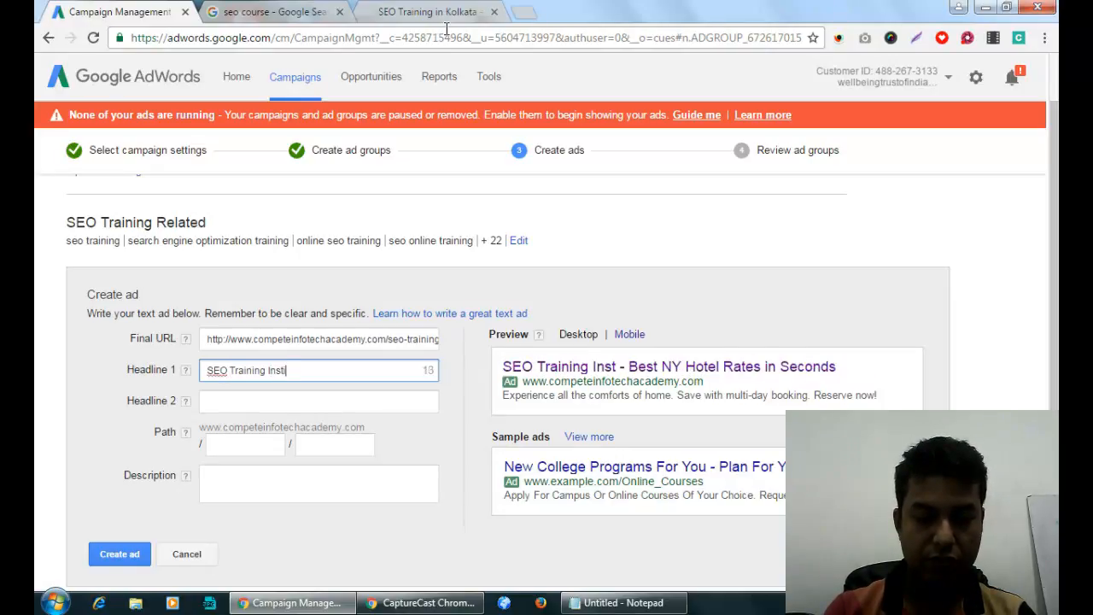
type(" in Kolkata")
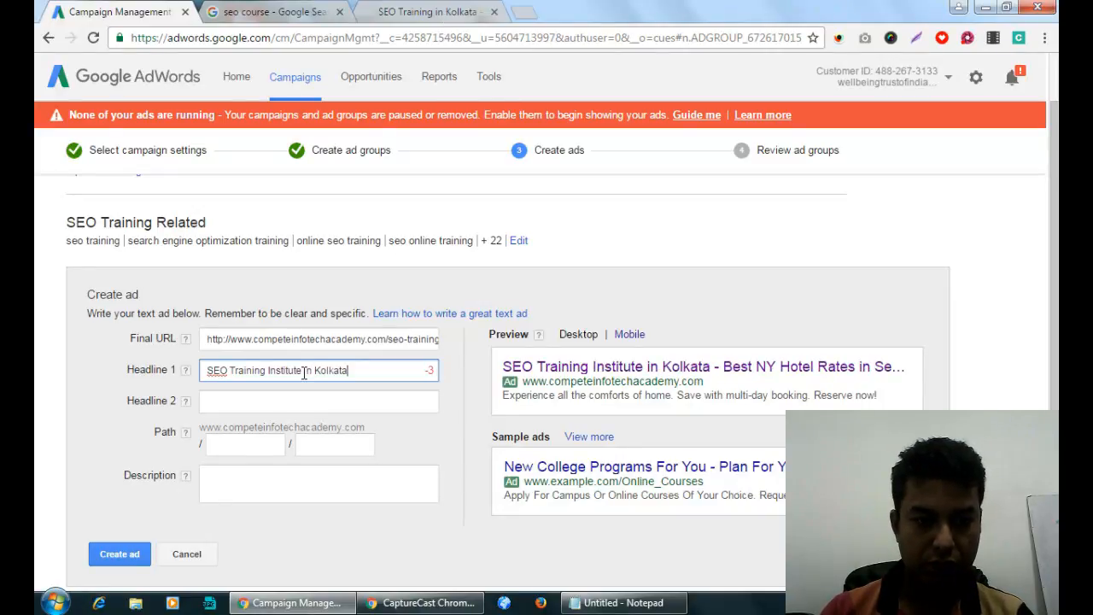
left_click_drag(303, 370, 312, 376)
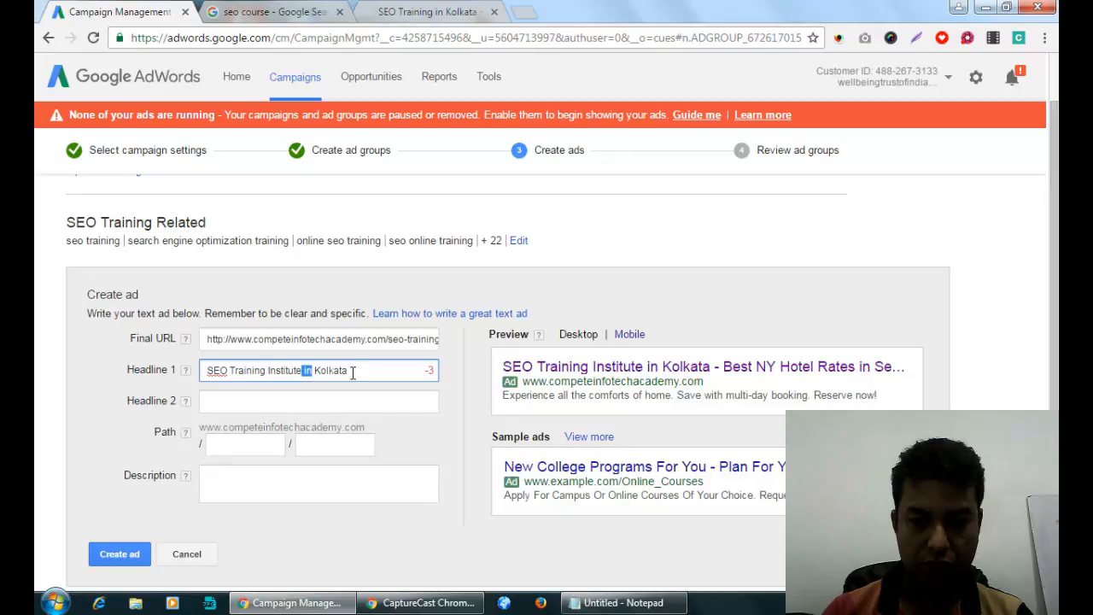
key("Delete")
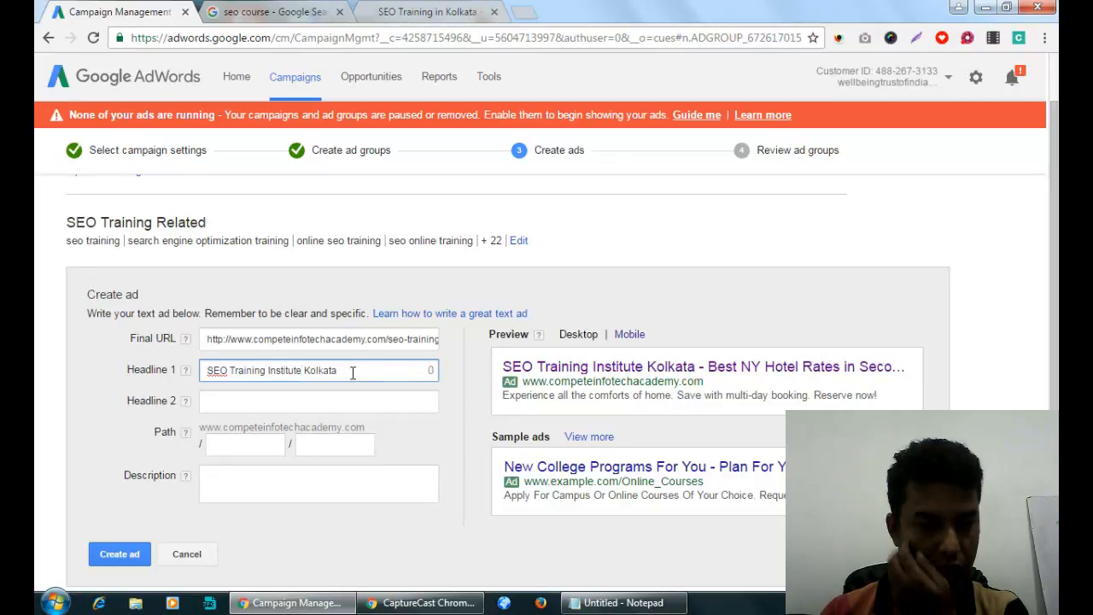
Set Headline 2 to 'Book Free Demo Class Now'.
left_click(320, 400)
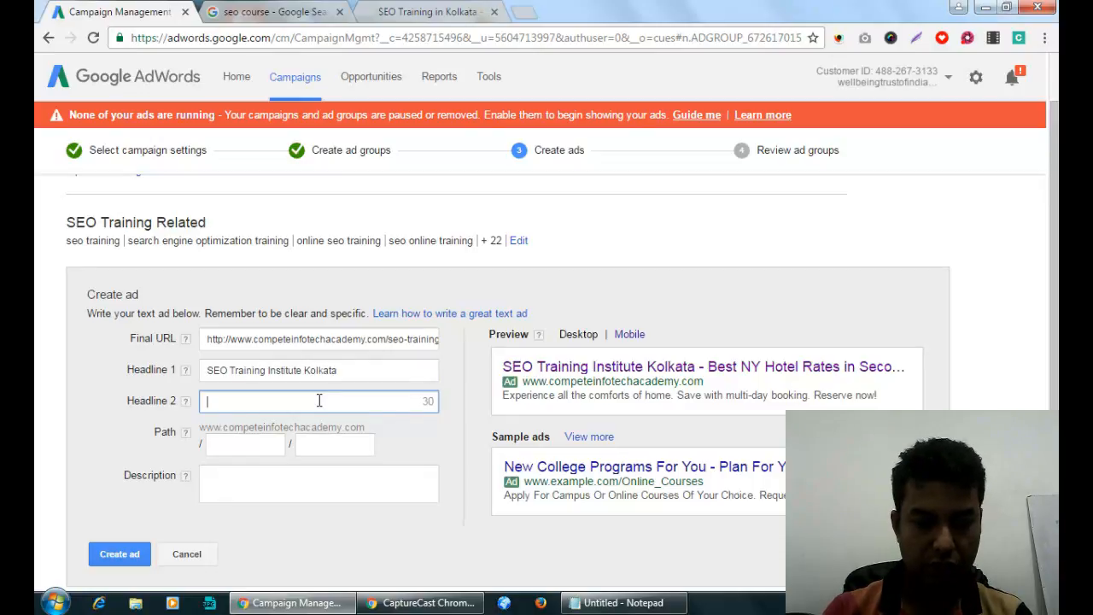
type("Call")
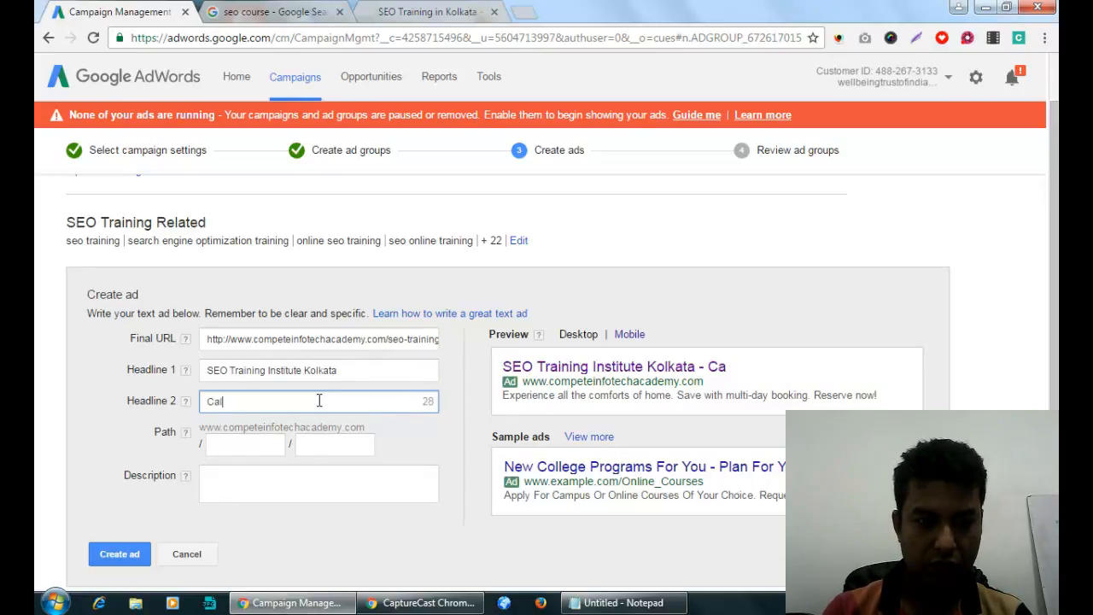
key("BackSpace")
key("BackSpace")
key("BackSpace")
key("BackSpace")
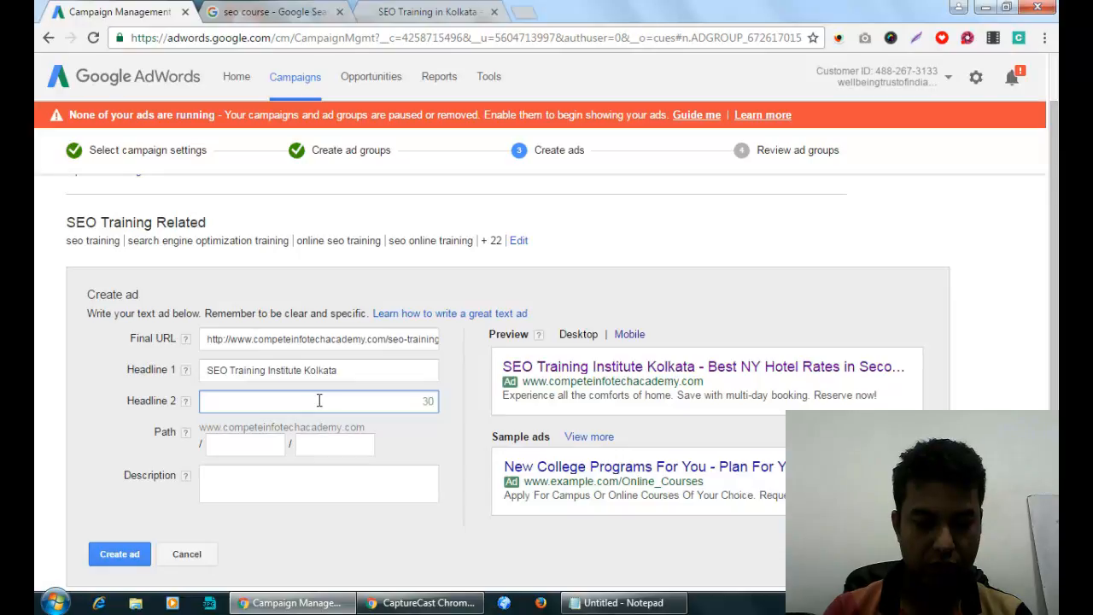
type("Get")
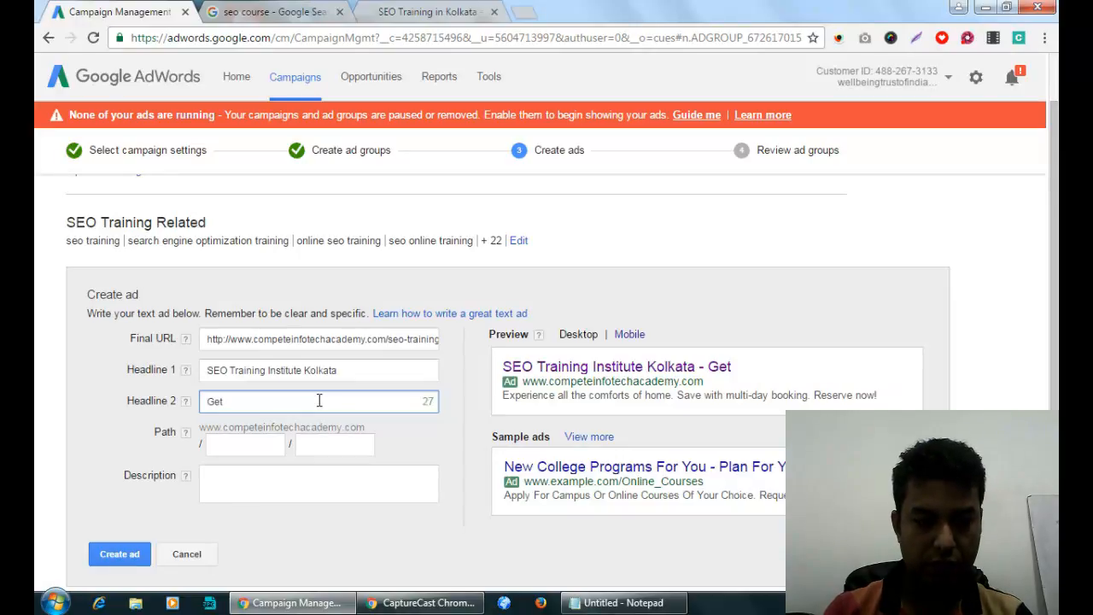
key("BackSpace")
key("BackSpace")
key("BackSpace")
type("Boo")
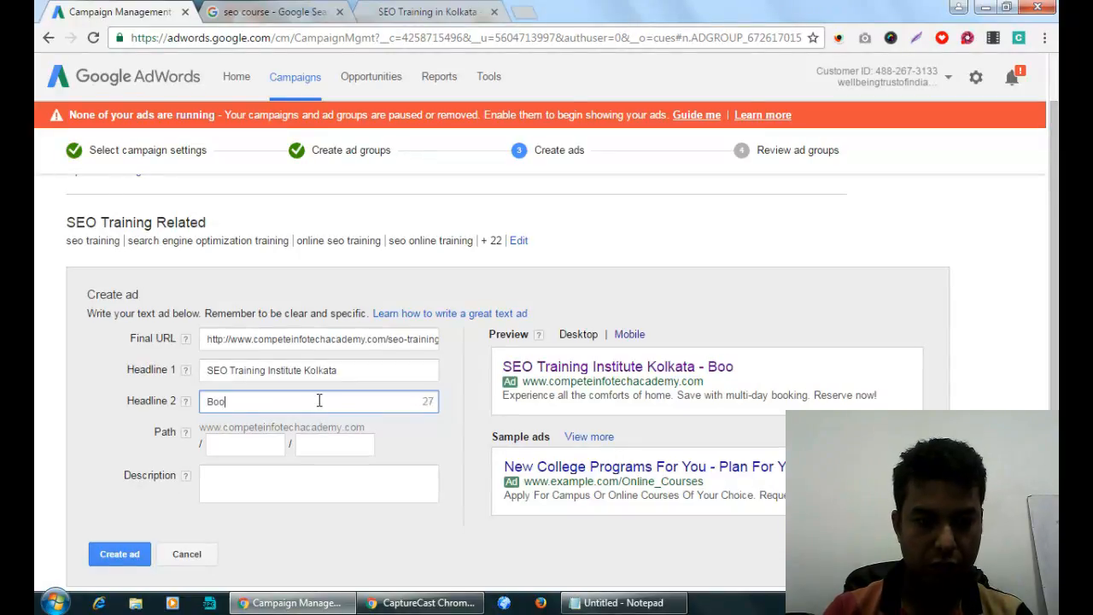
type("k Free")
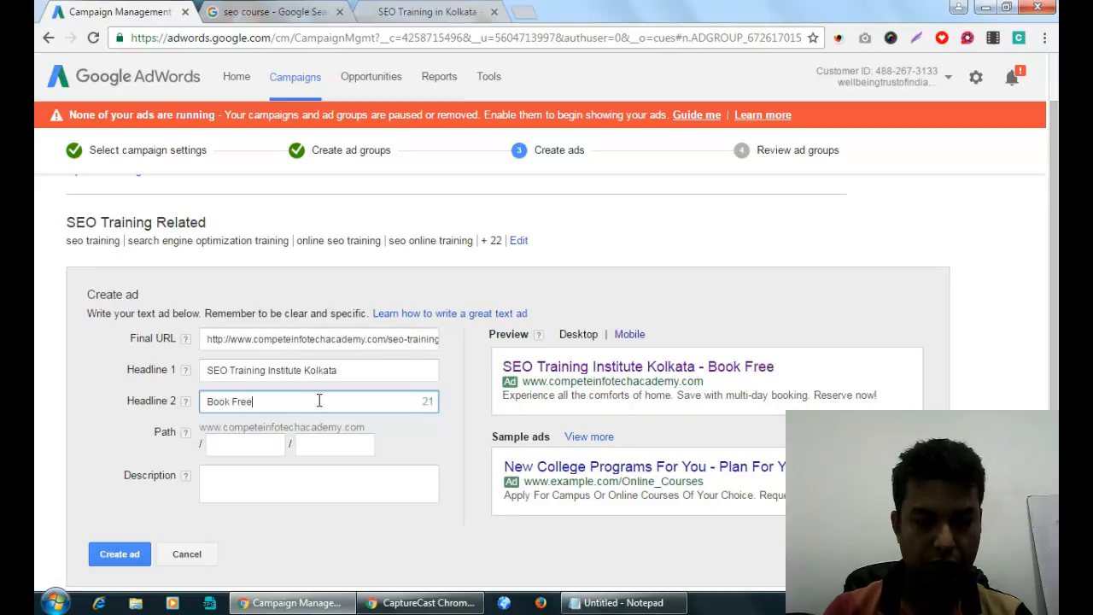
type(" Demo Class")
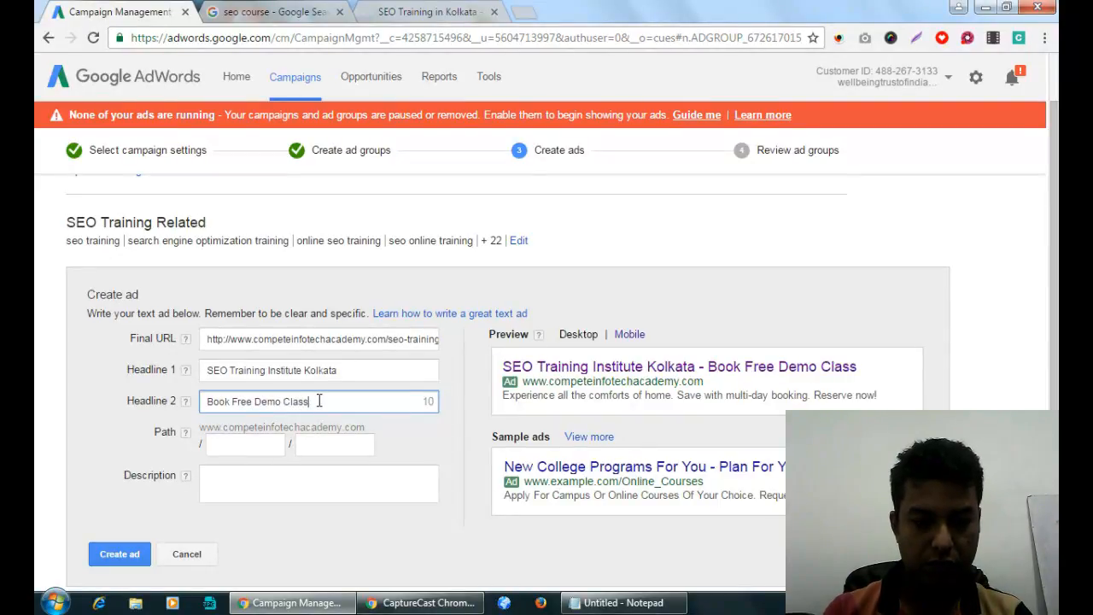
type(" Now.")
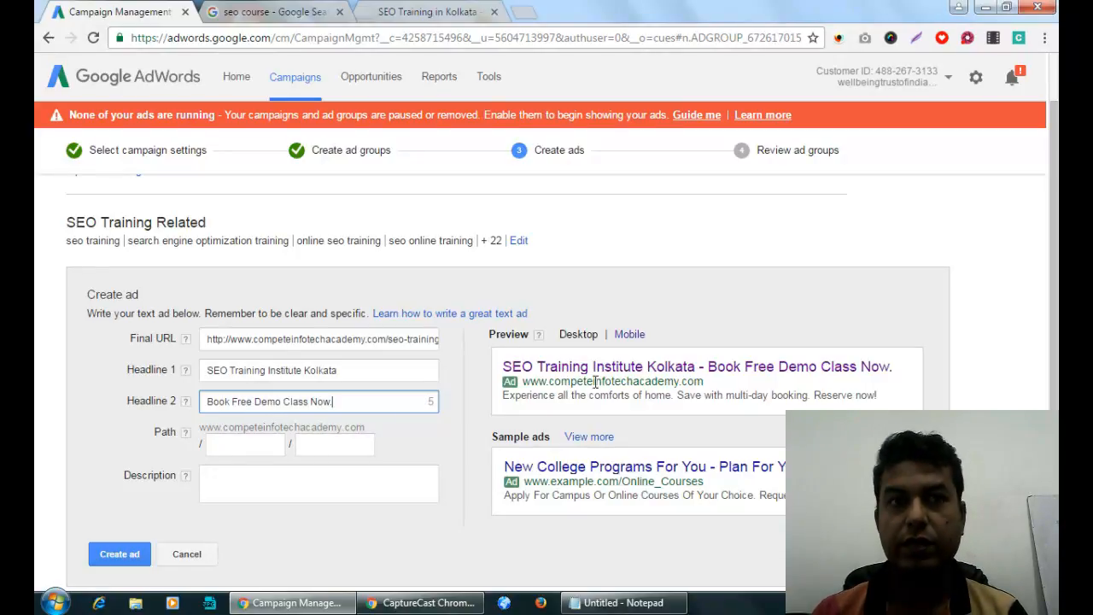
left_click(251, 486)
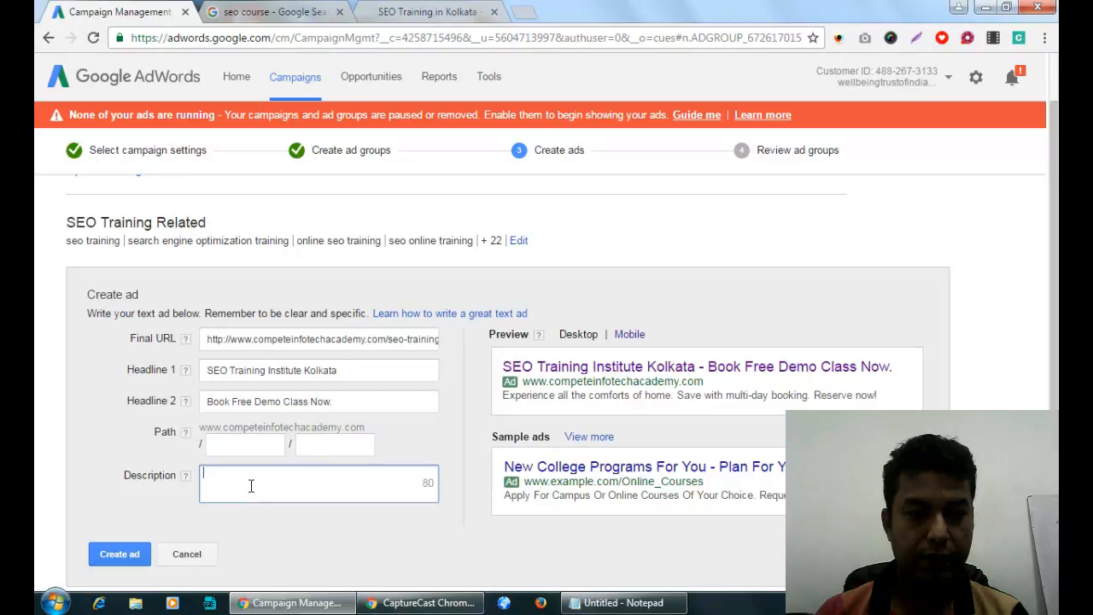
scroll(251, 486, "down", 2)
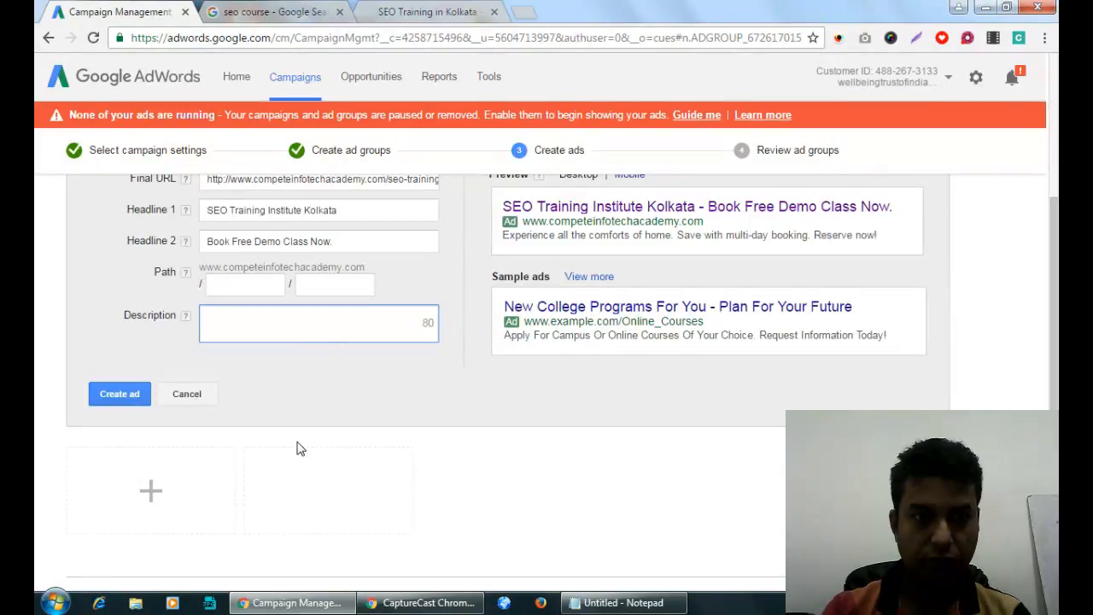
left_click(288, 11)
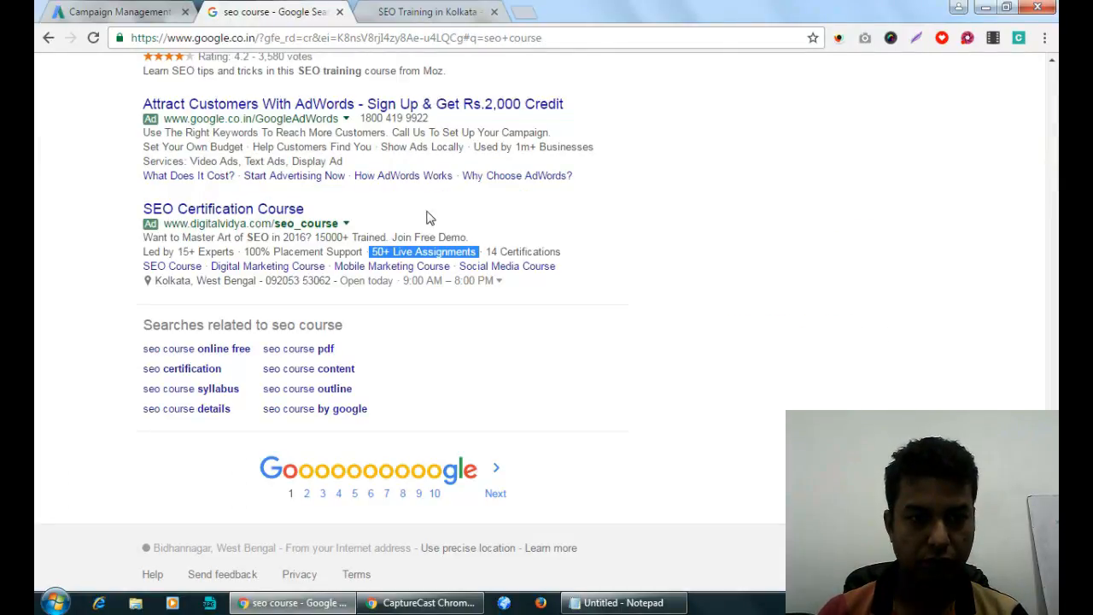
scroll(429, 219, "up", 1)
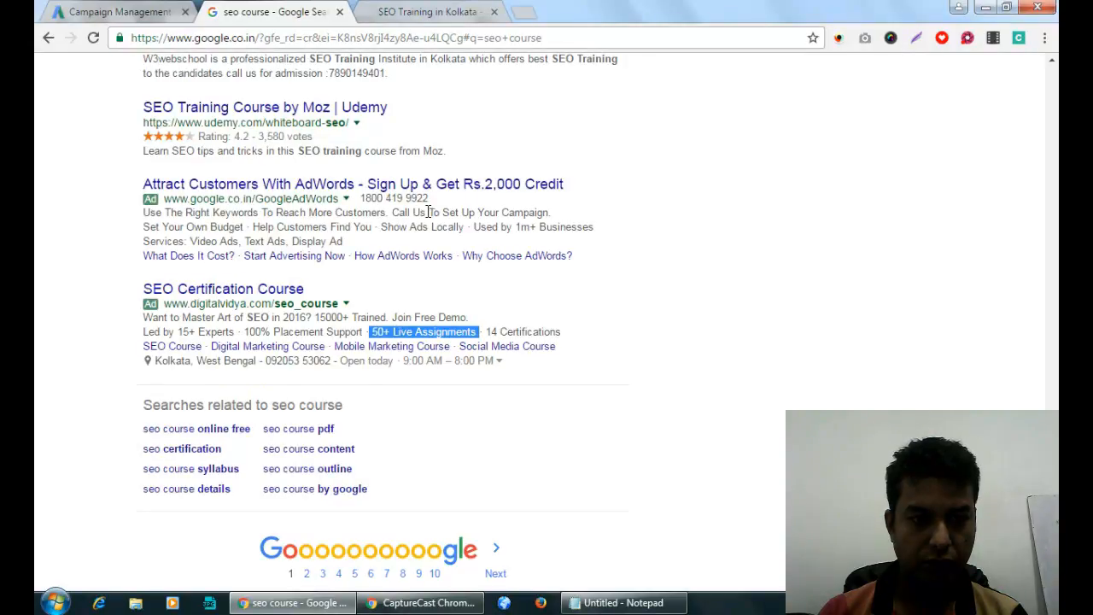
scroll(429, 211, "up", 5)
left_click(120, 11)
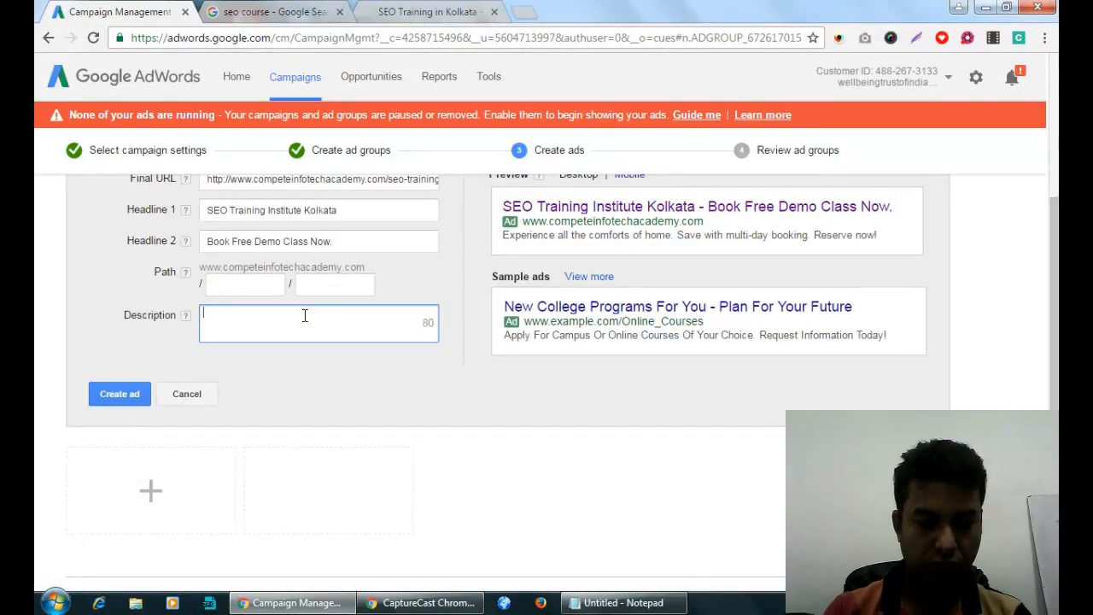
Write the description 'Learn Masters SEO Course from 15+ Years of Experienced SEO Expert'.
type("Learn masters")
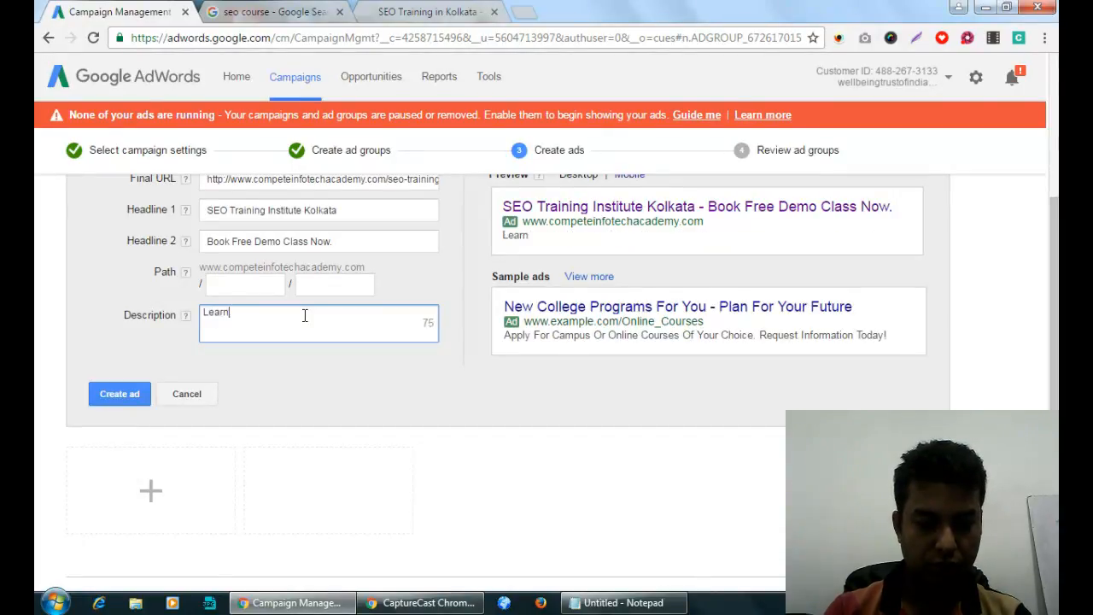
key("BackSpace")
key("BackSpace")
key("BackSpace")
key("BackSpace")
key("BackSpace")
key("BackSpace")
key("BackSpace")
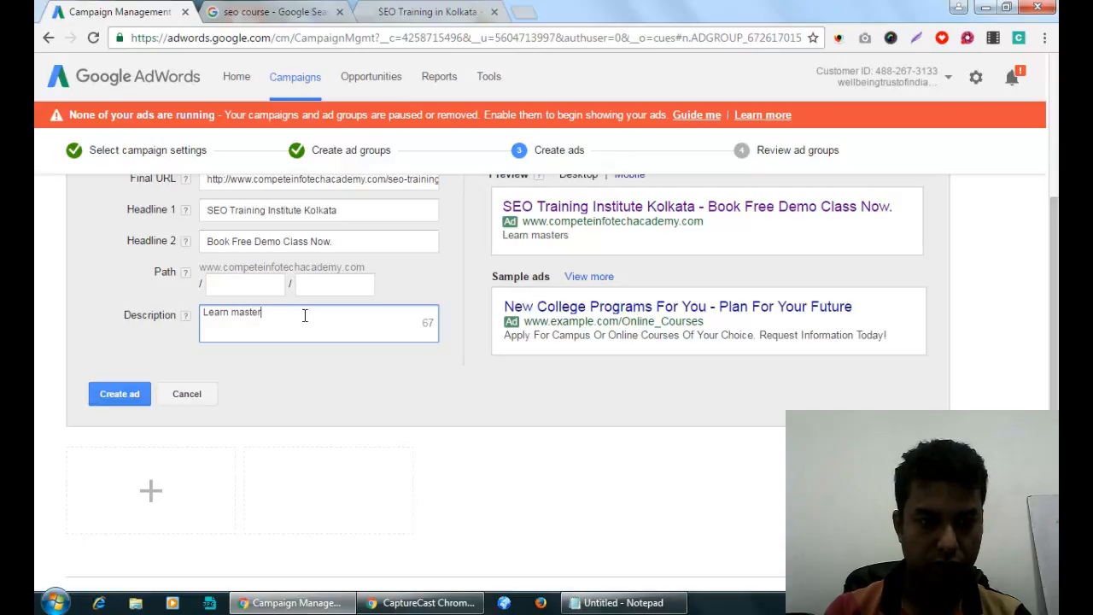
type("Masters")
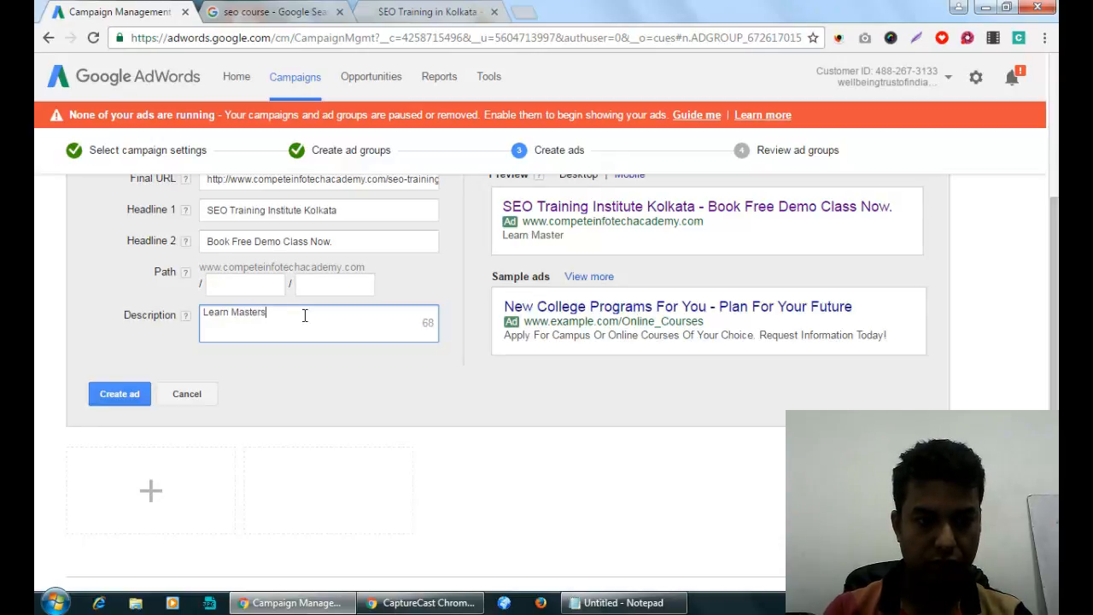
type(" SEO Cours")
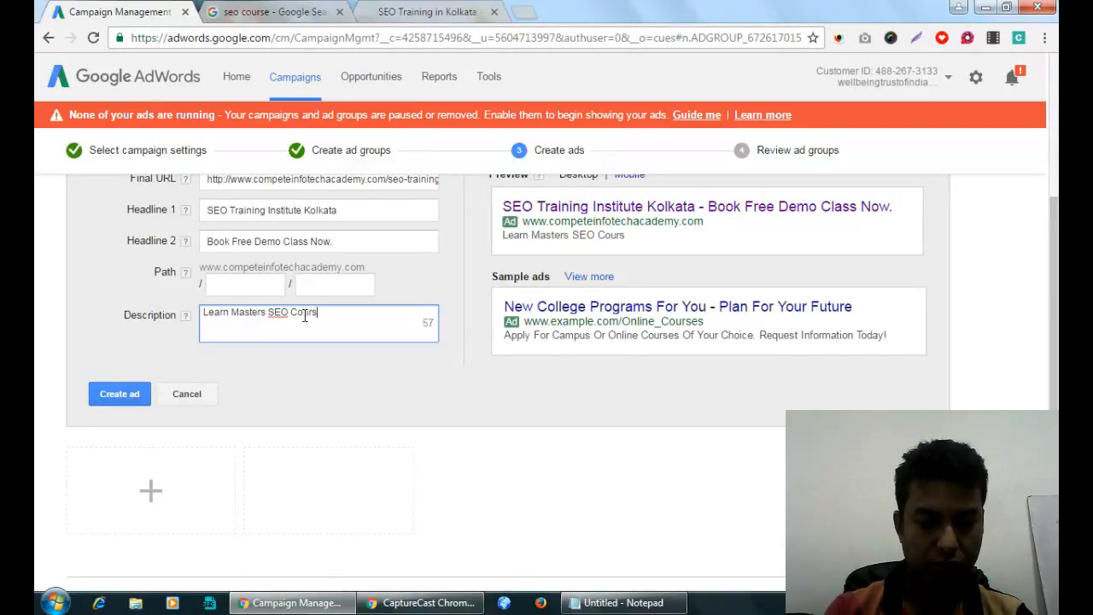
type("e from ")
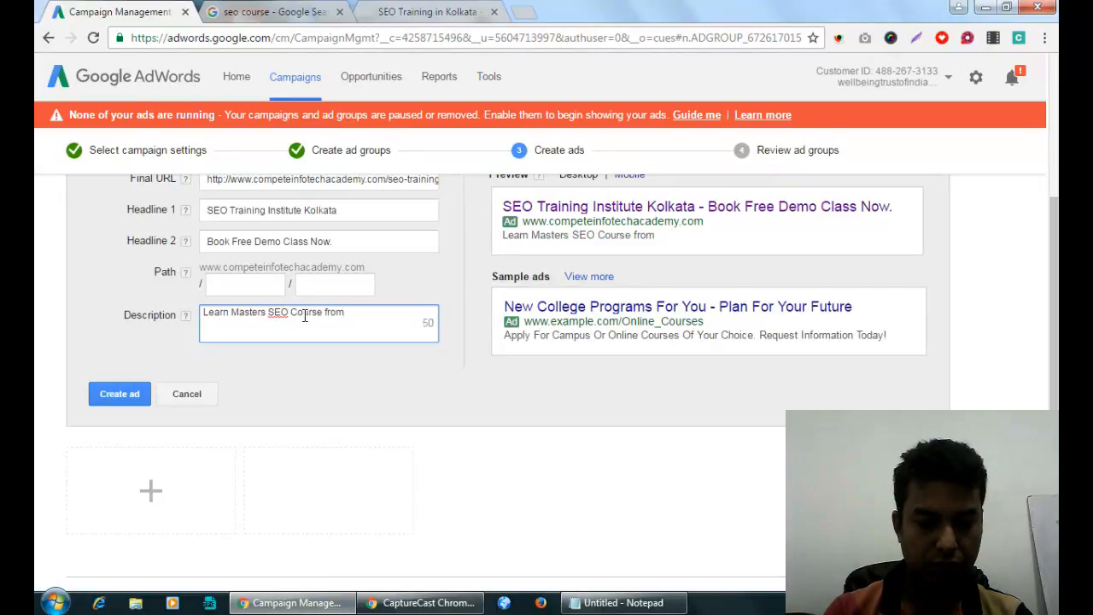
type("15+ ")
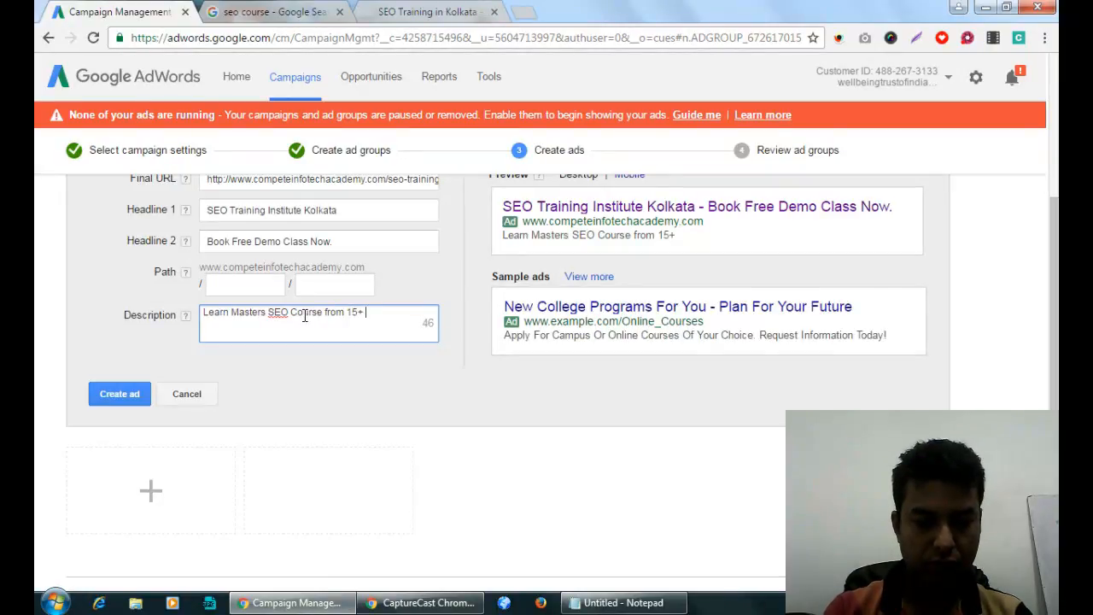
type("years")
key("BackSpace")
key("BackSpace")
key("BackSpace")
key("BackSpace")
key("BackSpace")
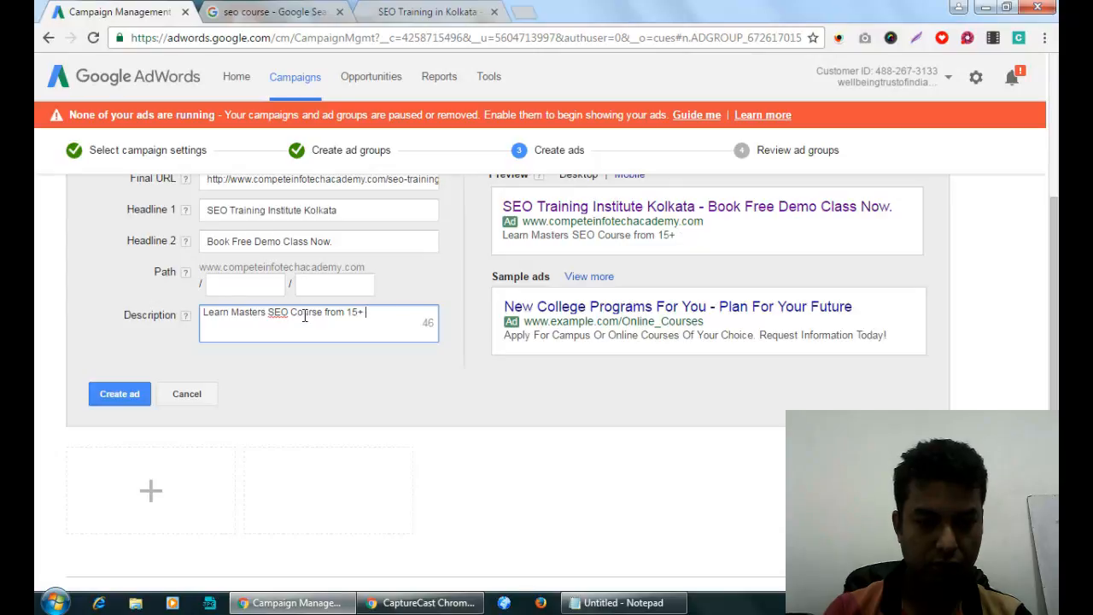
type("Years of Ex")
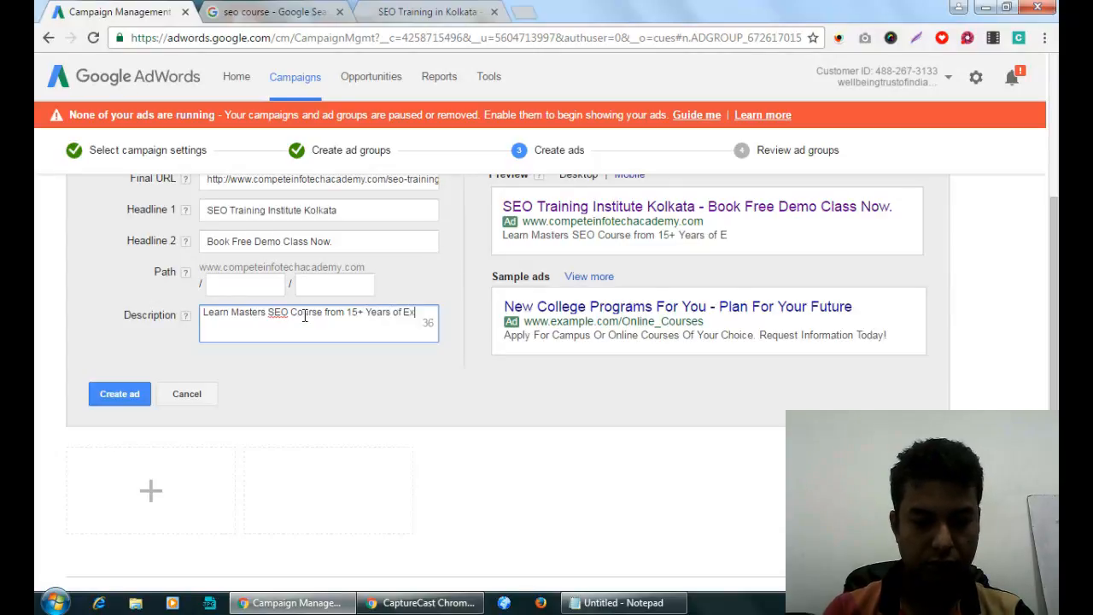
type("perienced ")
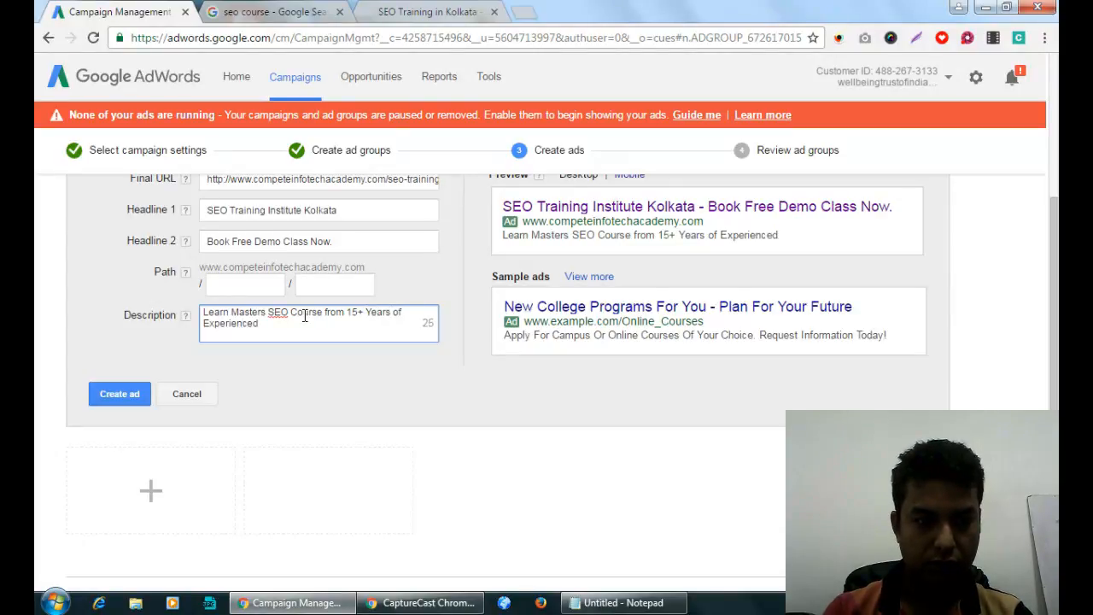
type("SEO E")
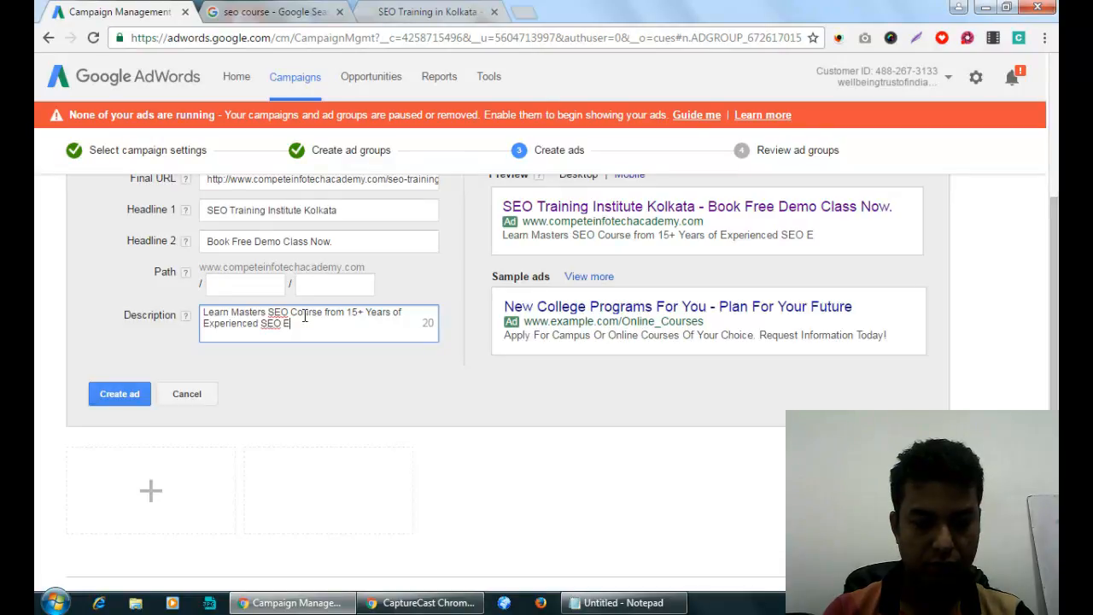
type("xpert")
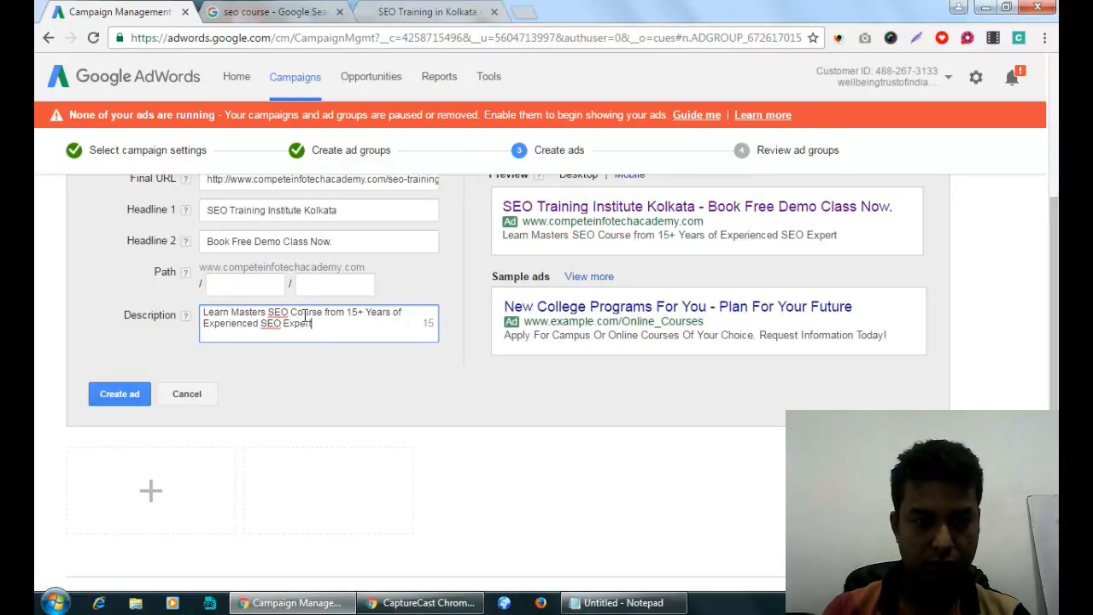
left_click(284, 323)
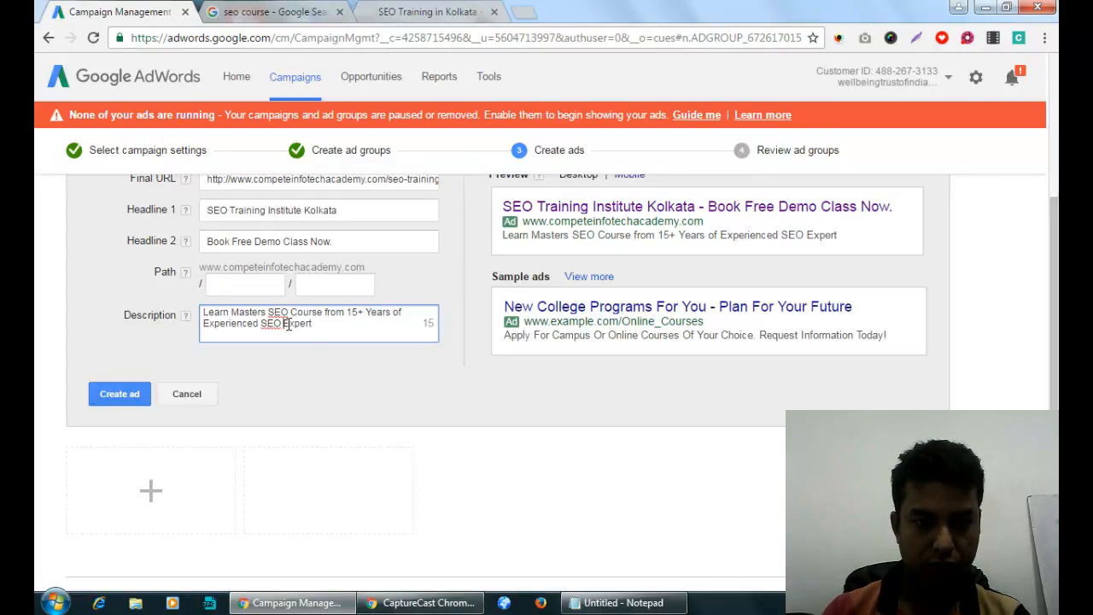
type("& Digital Ma")
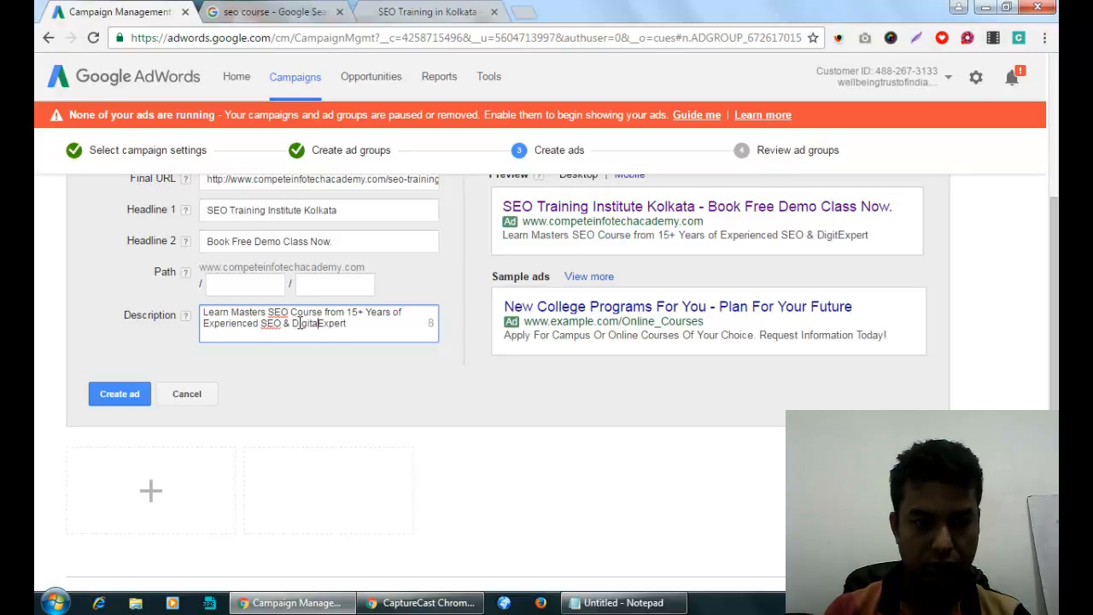
key("BackSpace")
key("BackSpace")
key("BackSpace")
key("BackSpace")
key("BackSpace")
key("BackSpace")
key("BackSpace")
key("BackSpace")
key("BackSpace")
key("BackSpace")
key("BackSpace")
key("BackSpace")
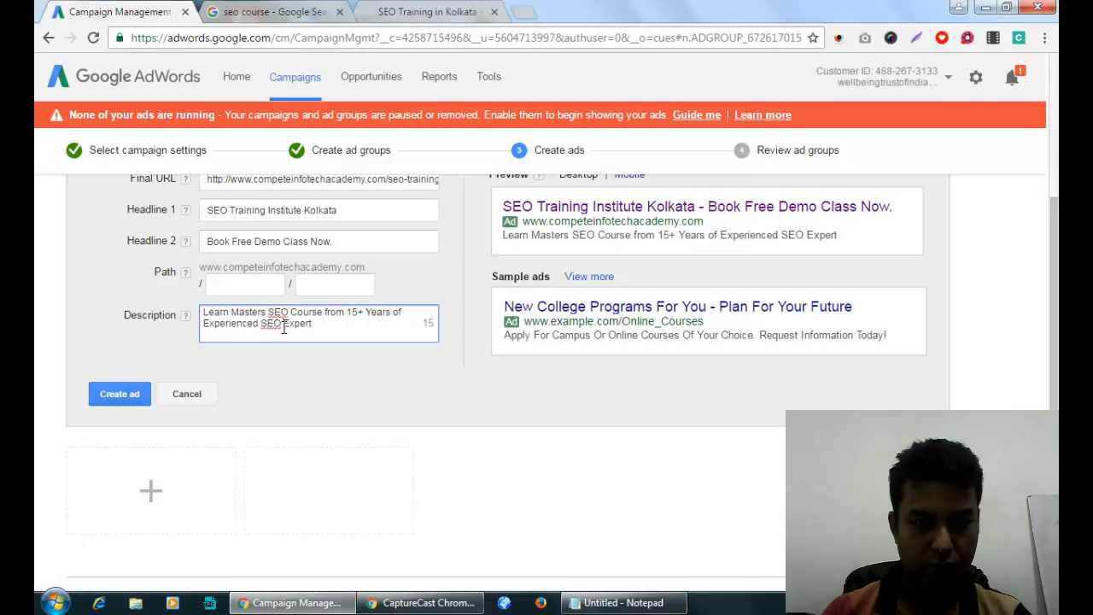
Append the placement claim '3945+ got Placement.' to the description.
left_click(322, 324)
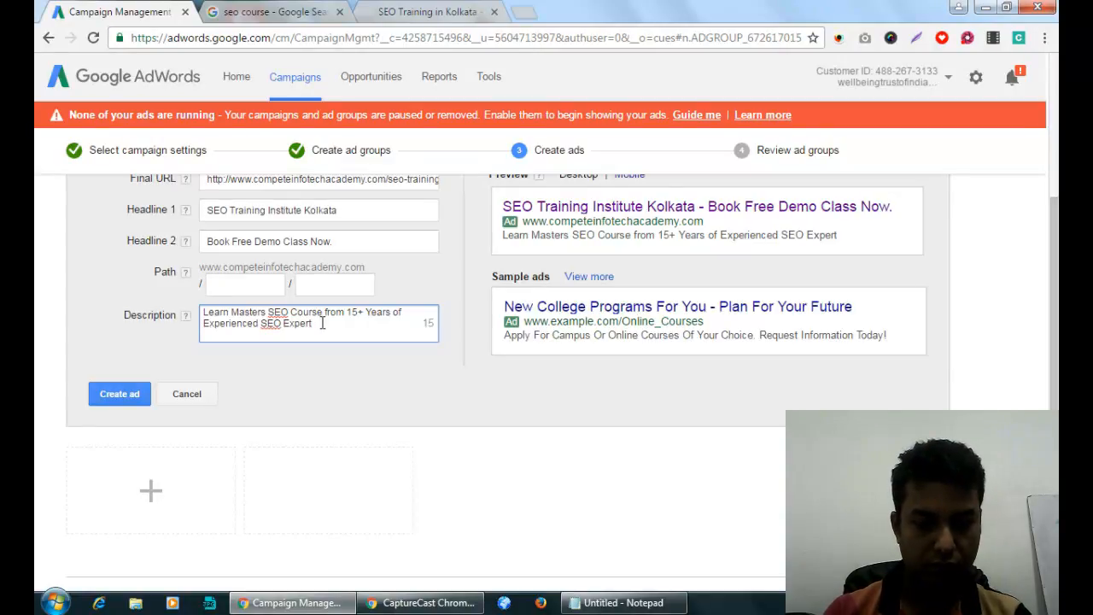
type("in Kolka")
key("BackSpace")
key("BackSpace")
key("BackSpace")
key("BackSpace")
key("BackSpace")
key("BackSpace")
key("BackSpace")
key("BackSpace")
key("BackSpace")
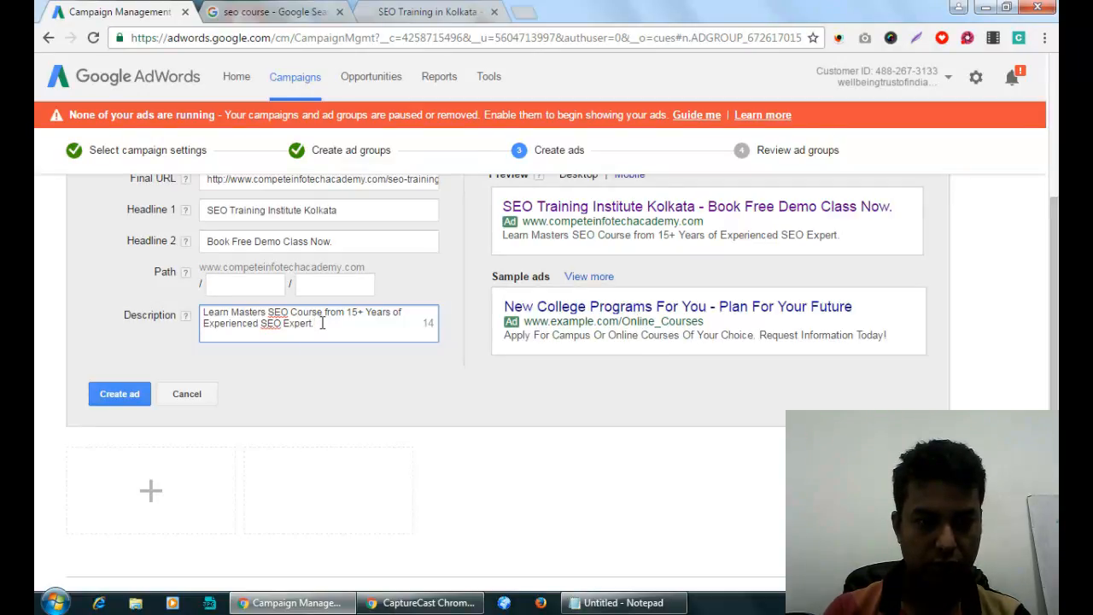
type("Get")
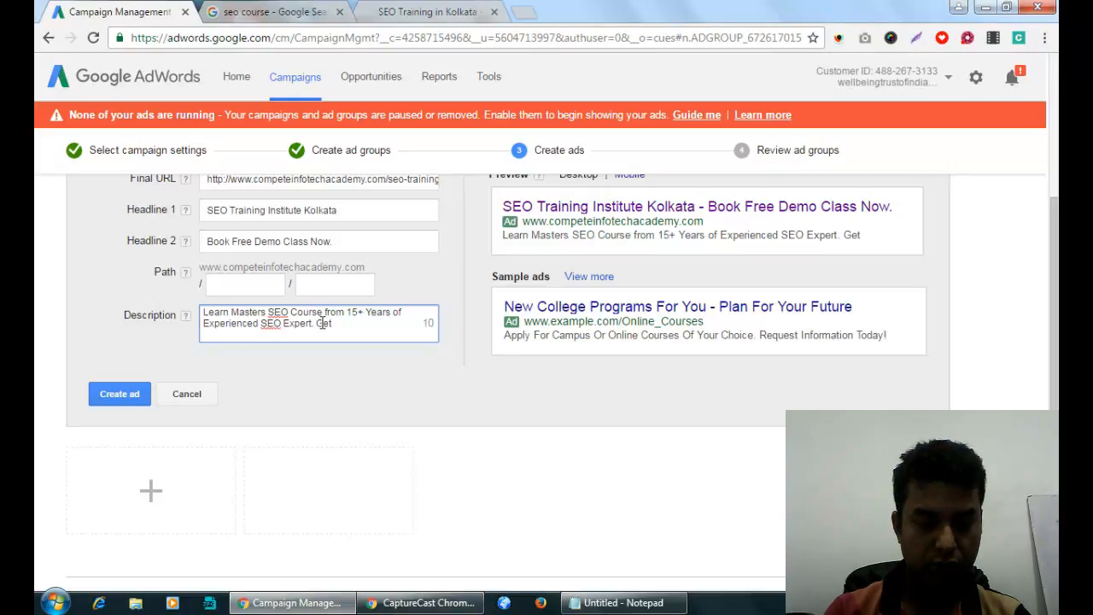
type(" Job")
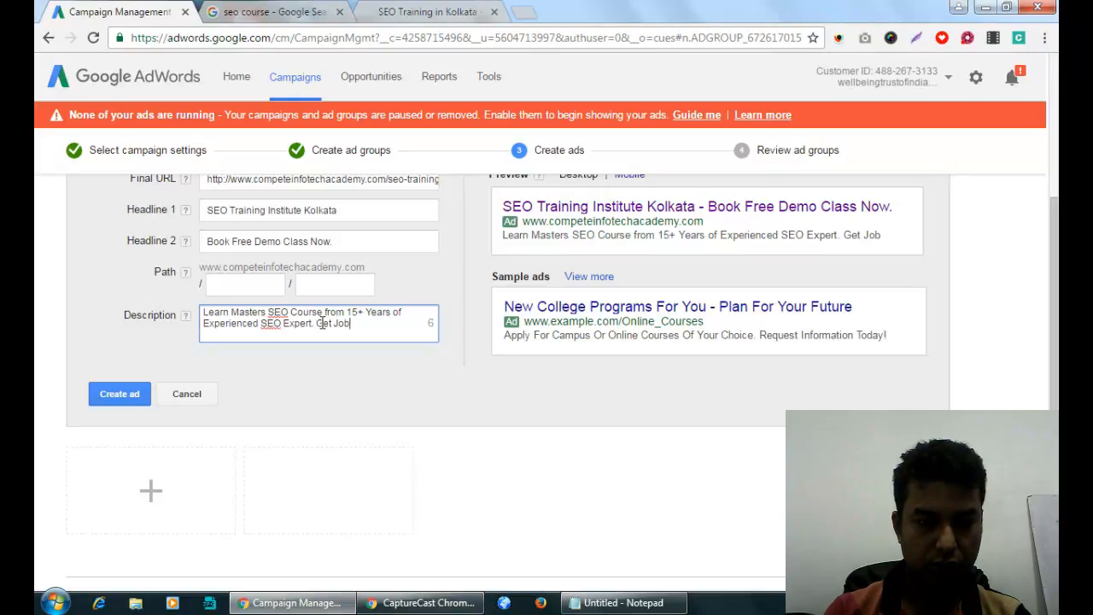
key("BackSpace")
key("BackSpace")
key("BackSpace")
type("MNC job")
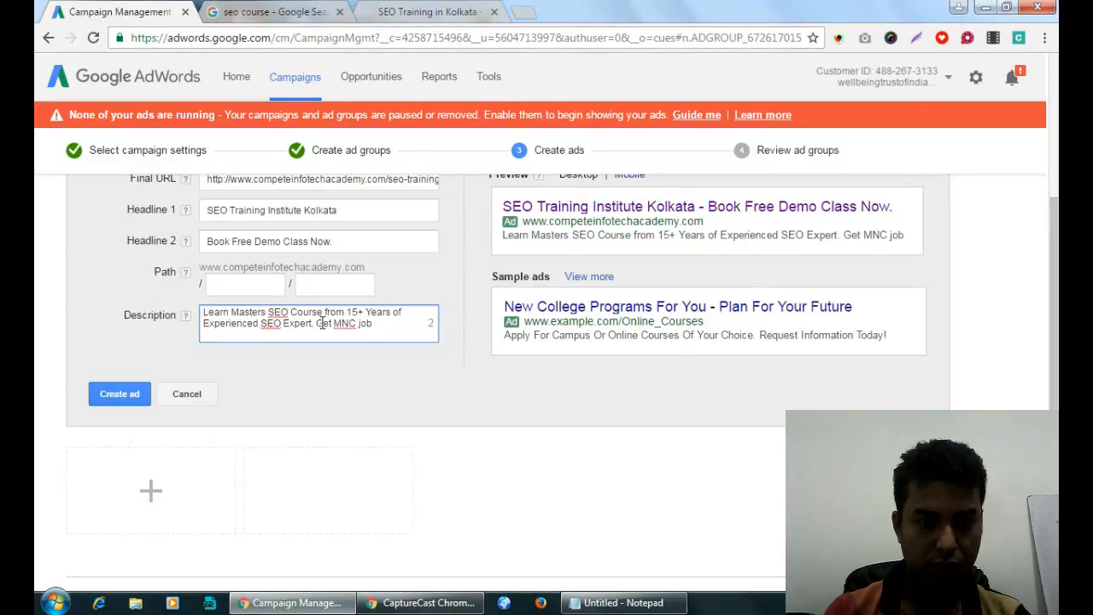
key("BackSpace")
key("BackSpace")
key("BackSpace")
key("BackSpace")
key("BackSpace")
key("BackSpace")
key("BackSpace")
key("BackSpace")
key("BackSpace")
key("BackSpace")
key("BackSpace")
key("BackSpace")
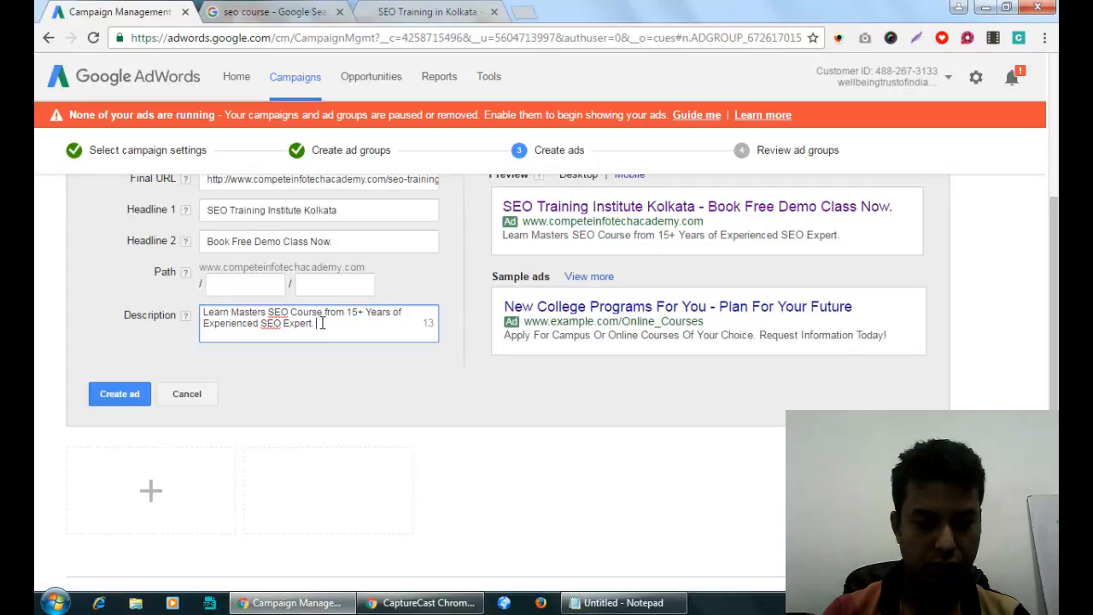
type("3")
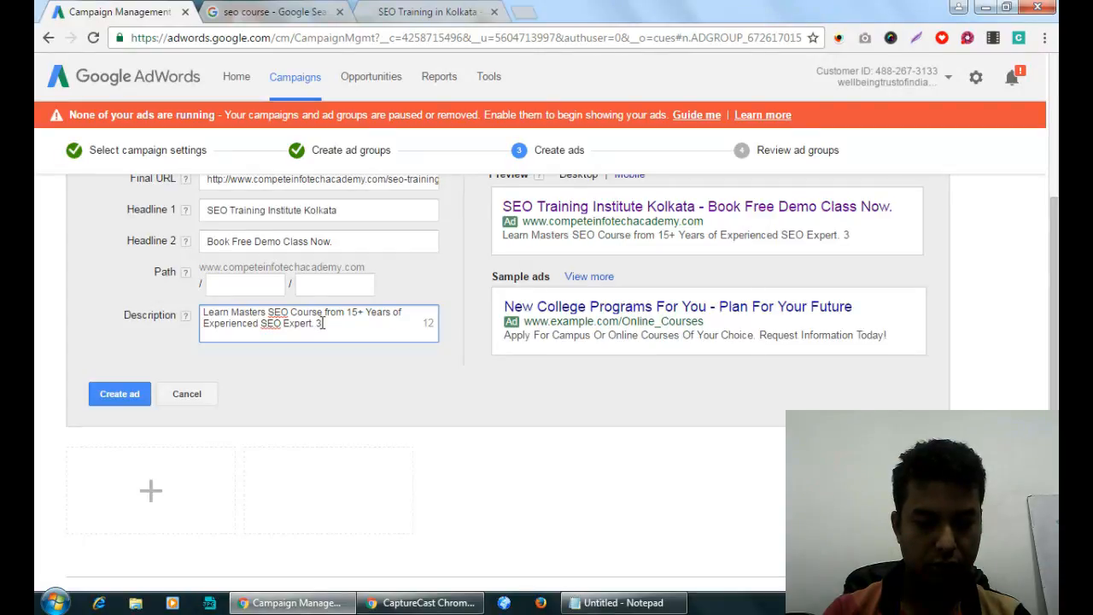
type("945")
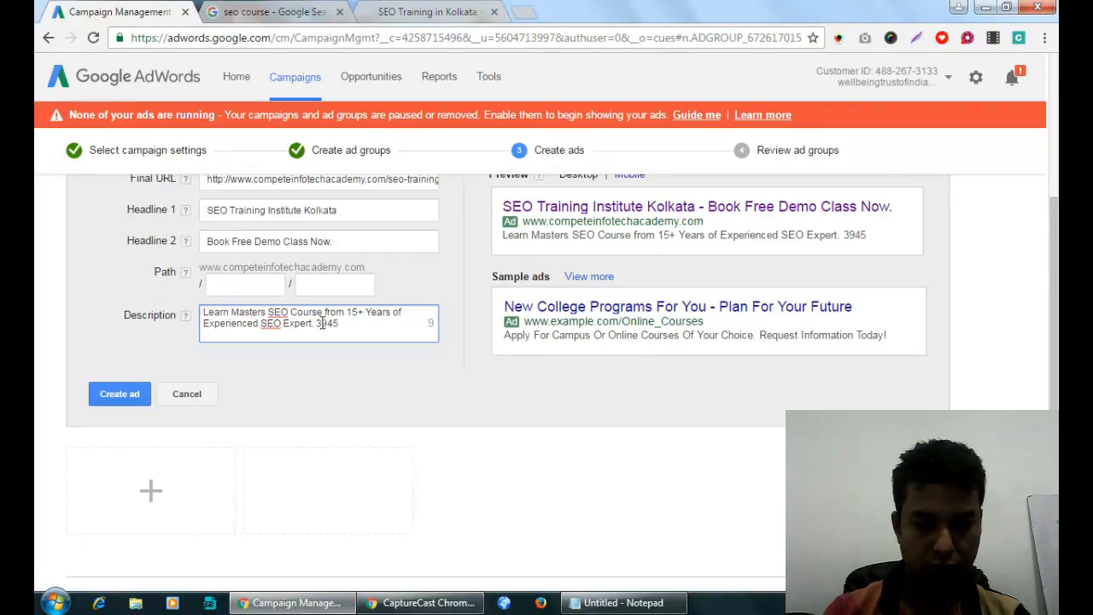
type("+Placed")
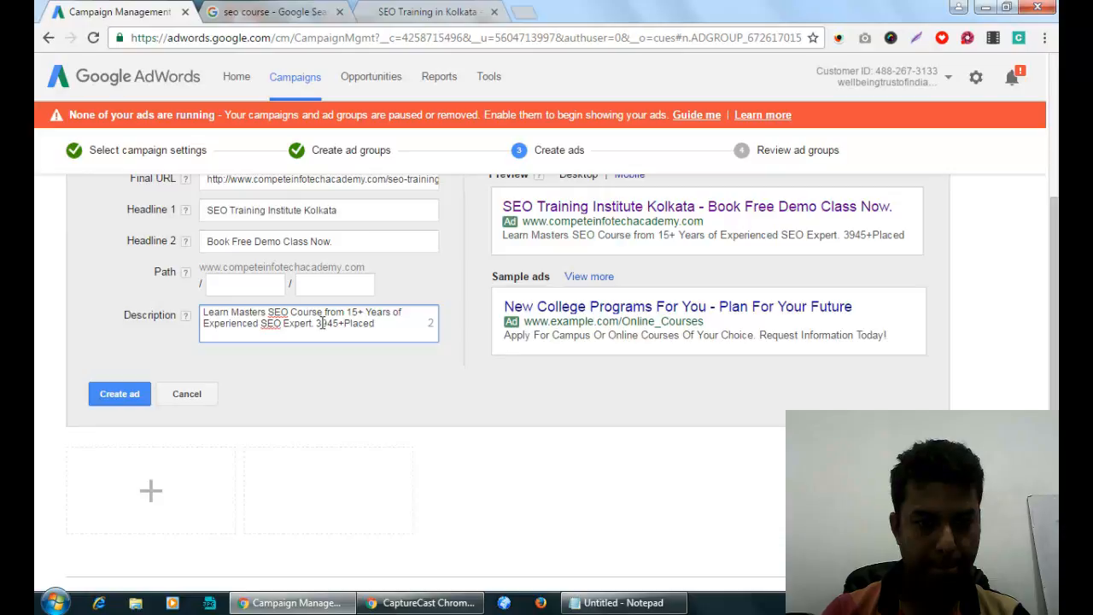
key("BackSpace")
key("BackSpace")
key("BackSpace")
key("BackSpace")
key("BackSpace")
key("BackSpace")
type("got Placement")
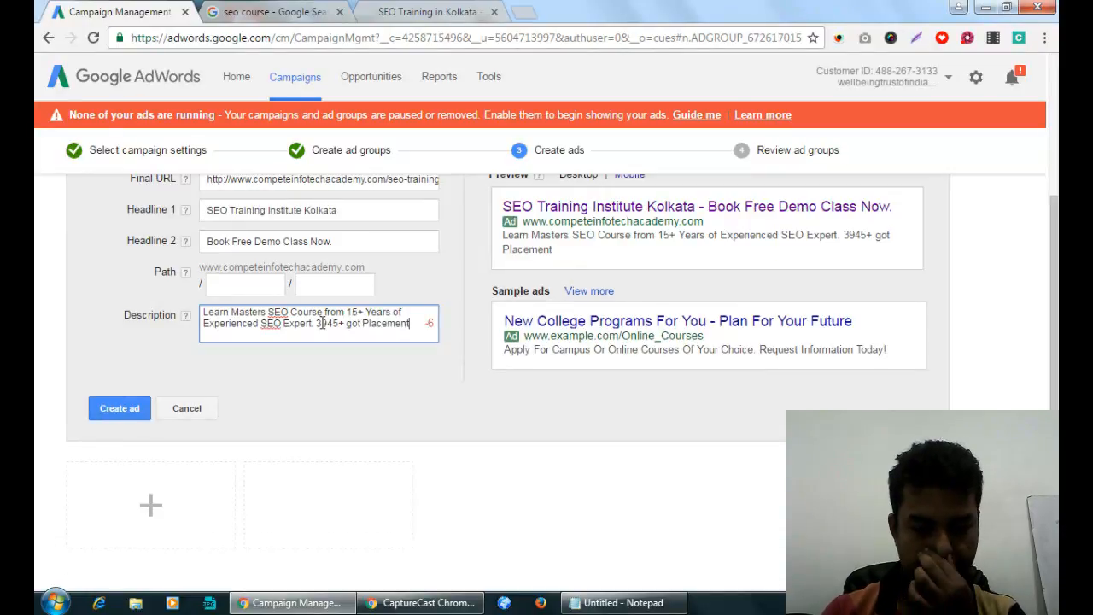
type(".")
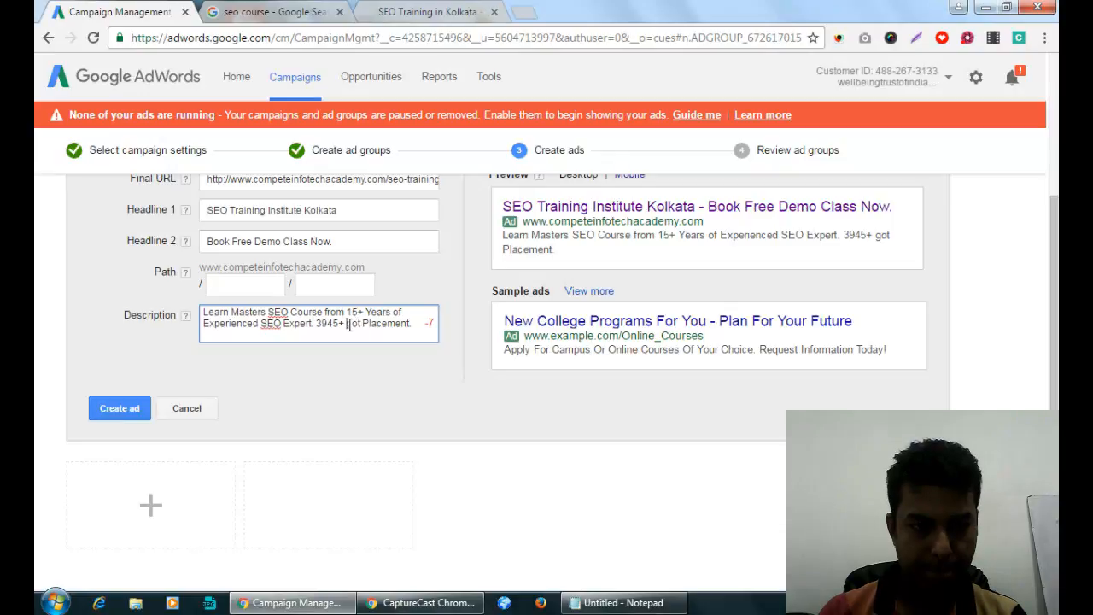
Capitalise 'Got' and shorten 'Experienced' to 'Exp.', then review the finished description.
left_click_drag(346, 325, 351, 324)
type("G")
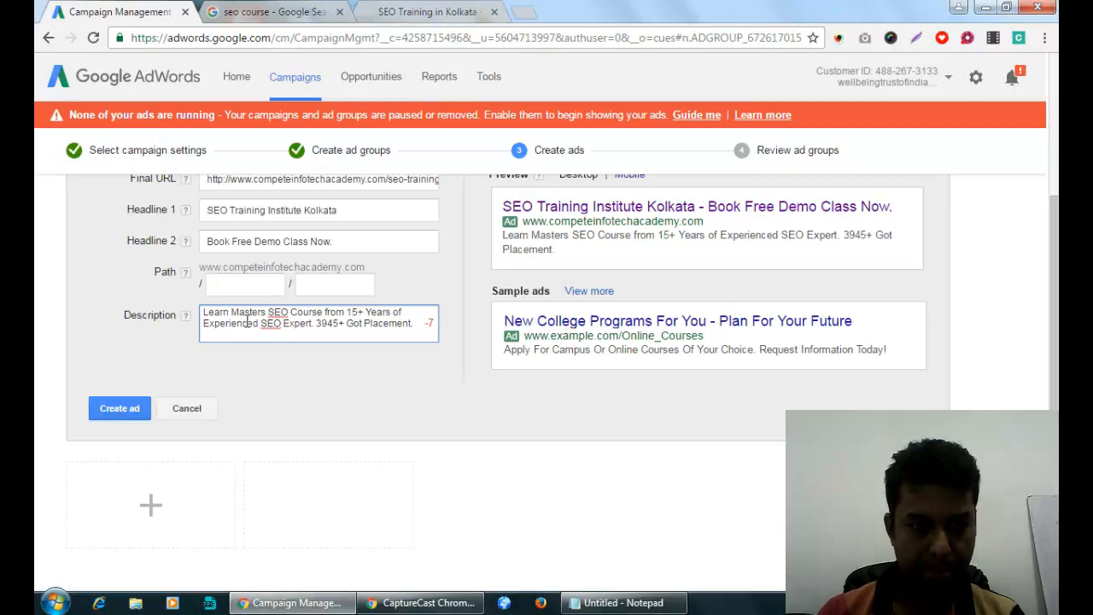
left_click_drag(260, 324, 222, 324)
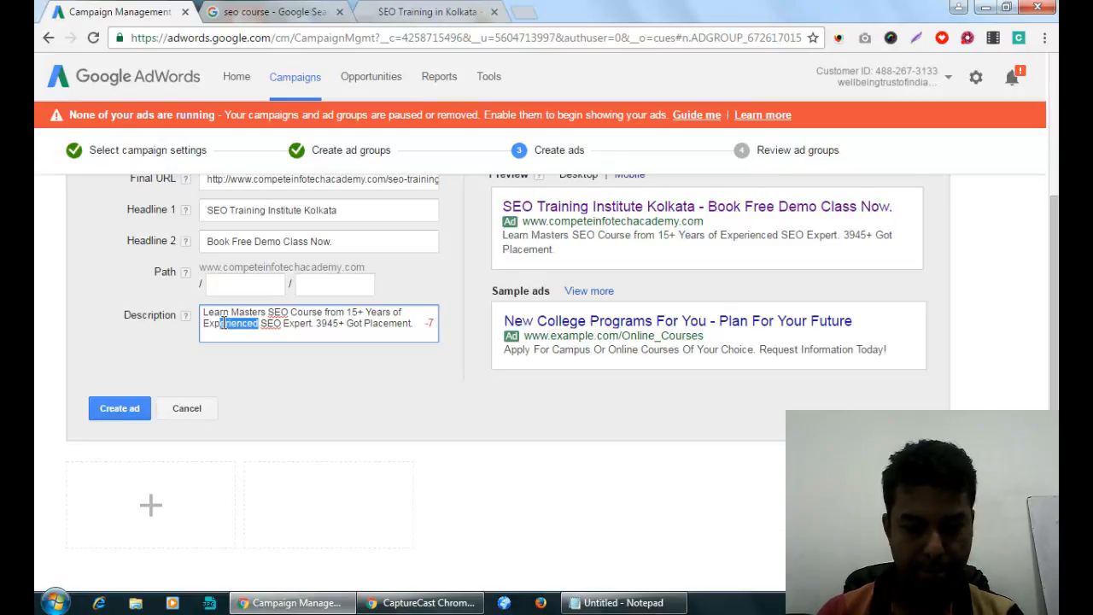
type(".")
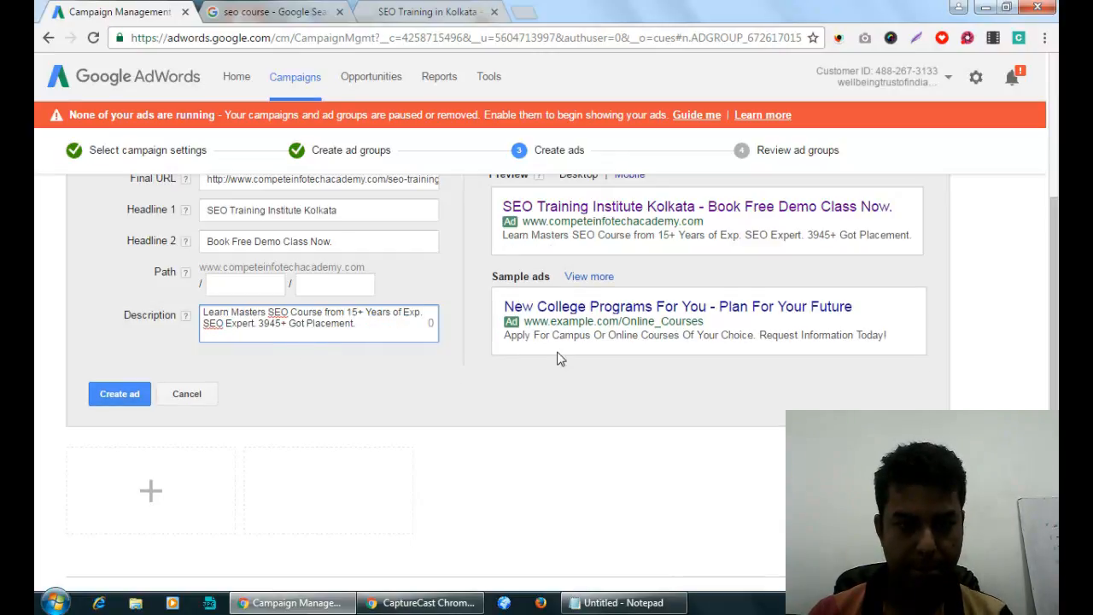
left_click(365, 327)
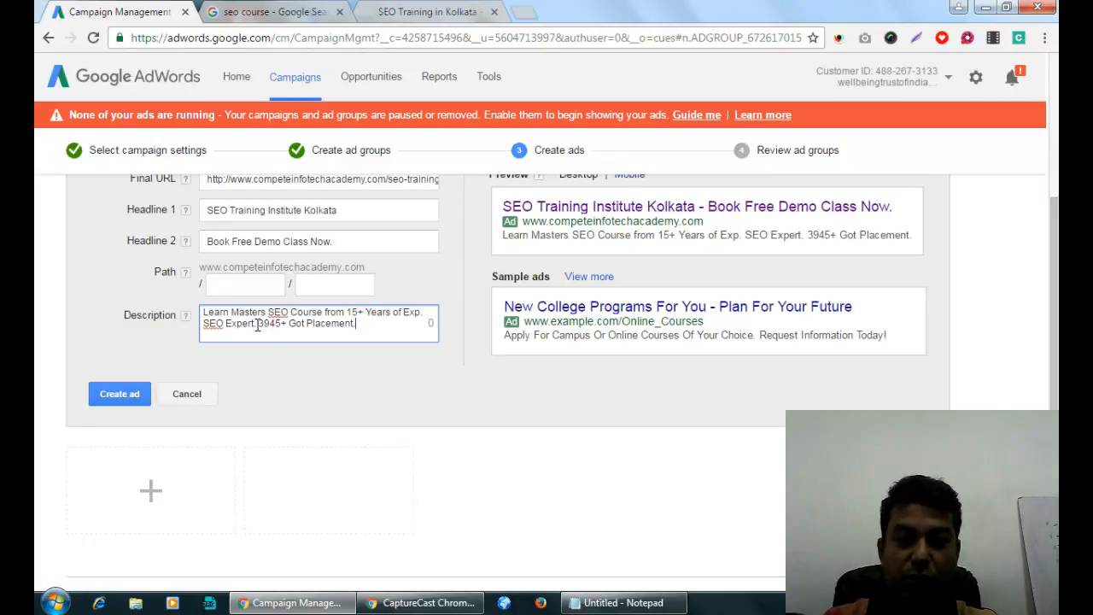
left_click_drag(257, 326, 277, 327)
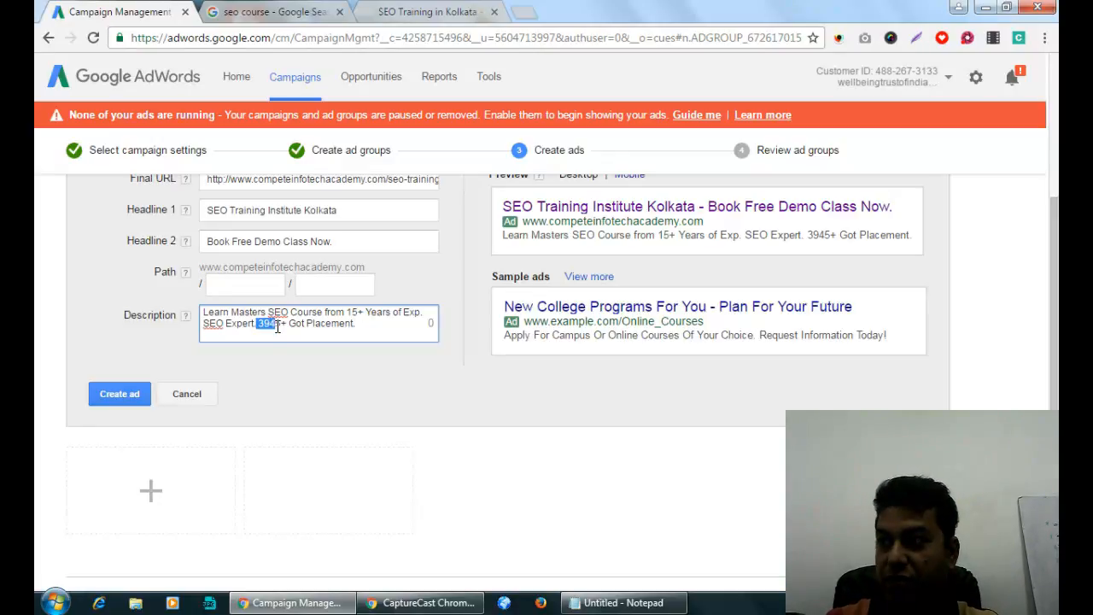
left_click(300, 329)
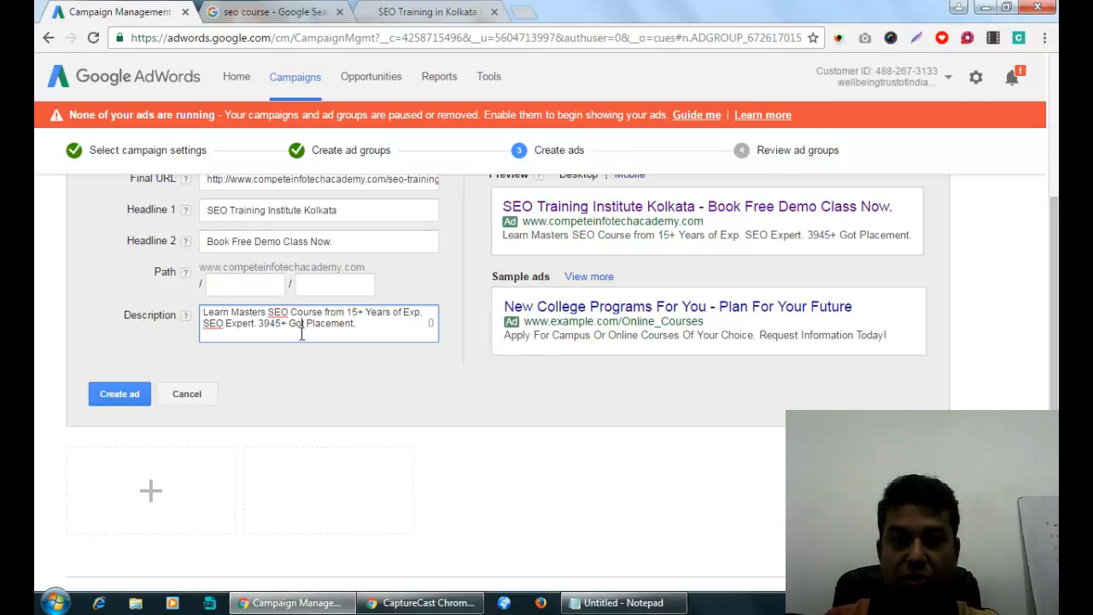
left_click_drag(284, 314, 377, 312)
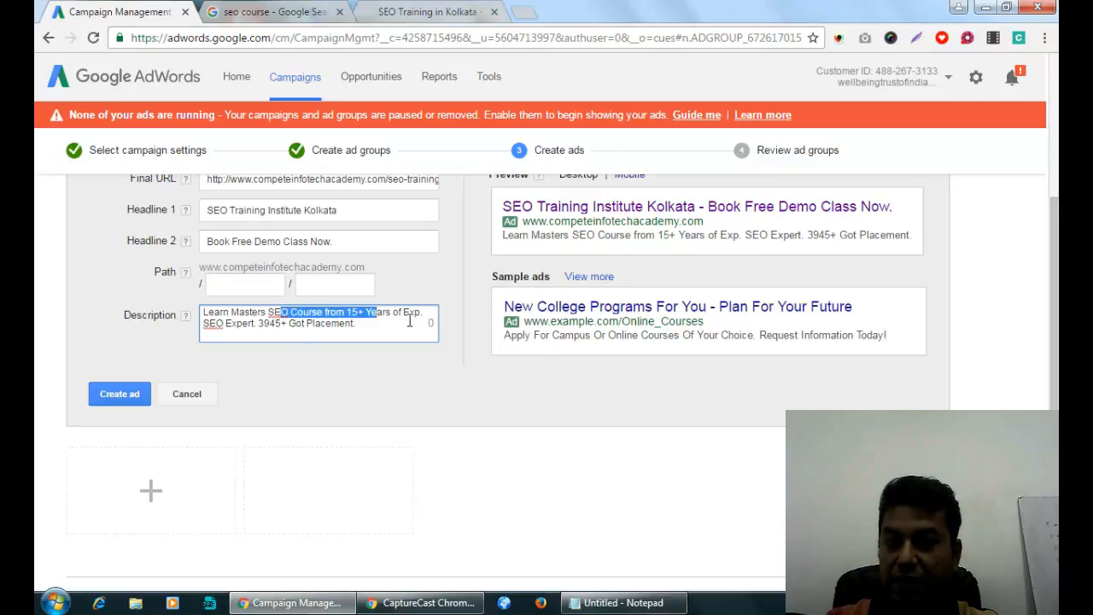
left_click(410, 320)
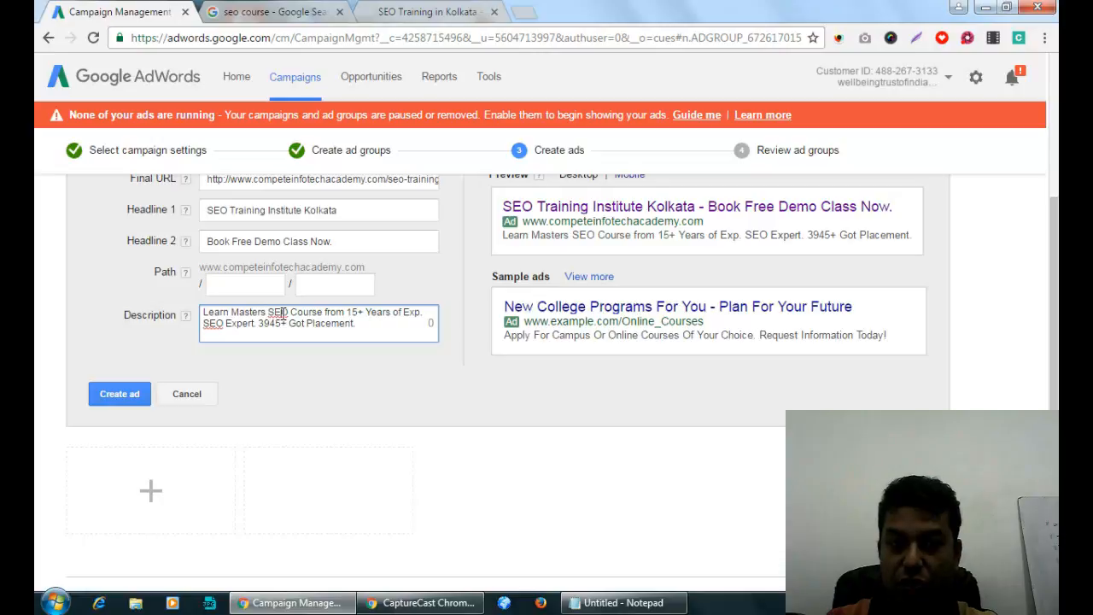
left_click_drag(280, 313, 325, 313)
left_click(237, 210)
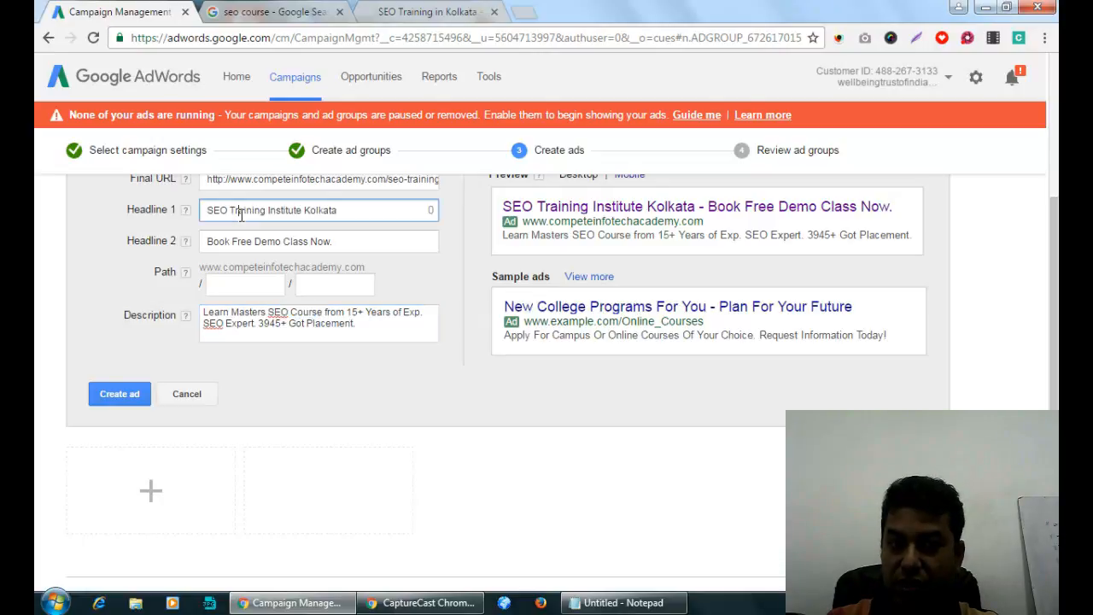
left_click(289, 323)
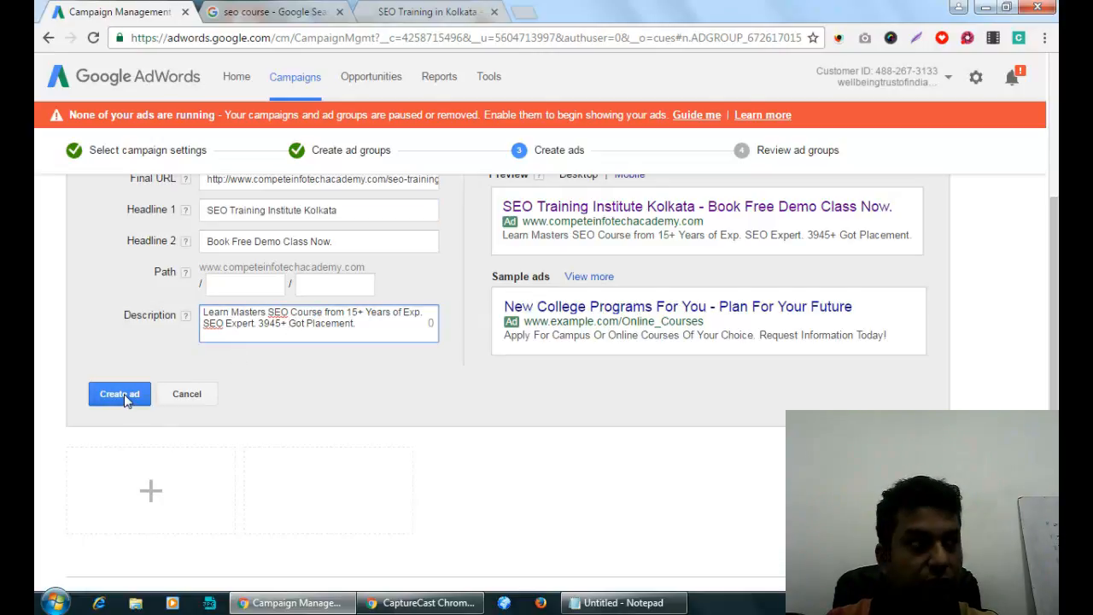
Copy 'seo-training' from the course page address into Path 1 and create the ad.
left_click(246, 282)
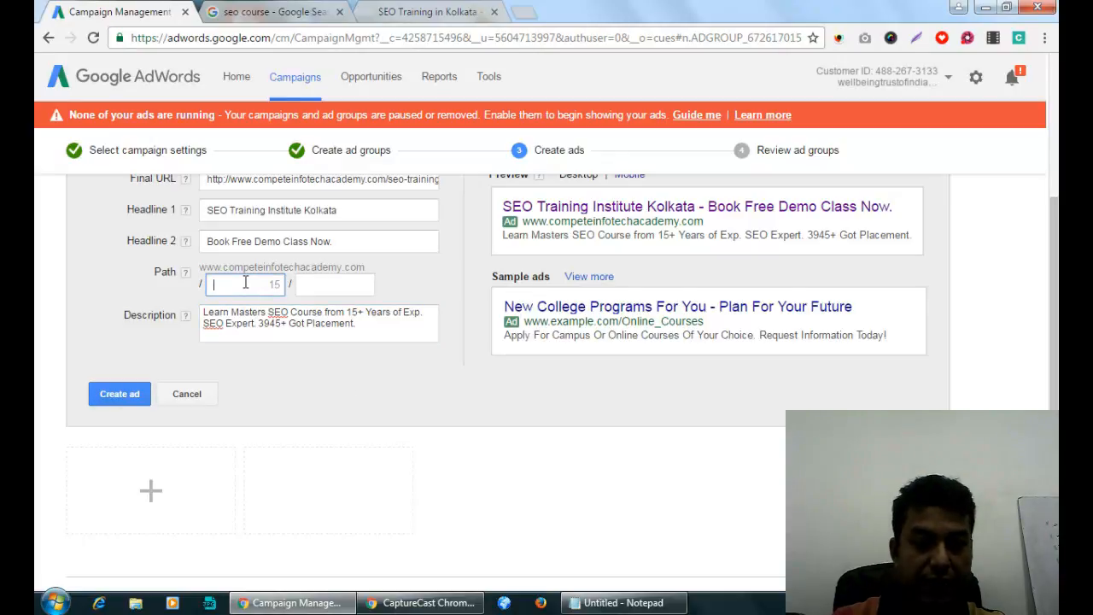
left_click(431, 10)
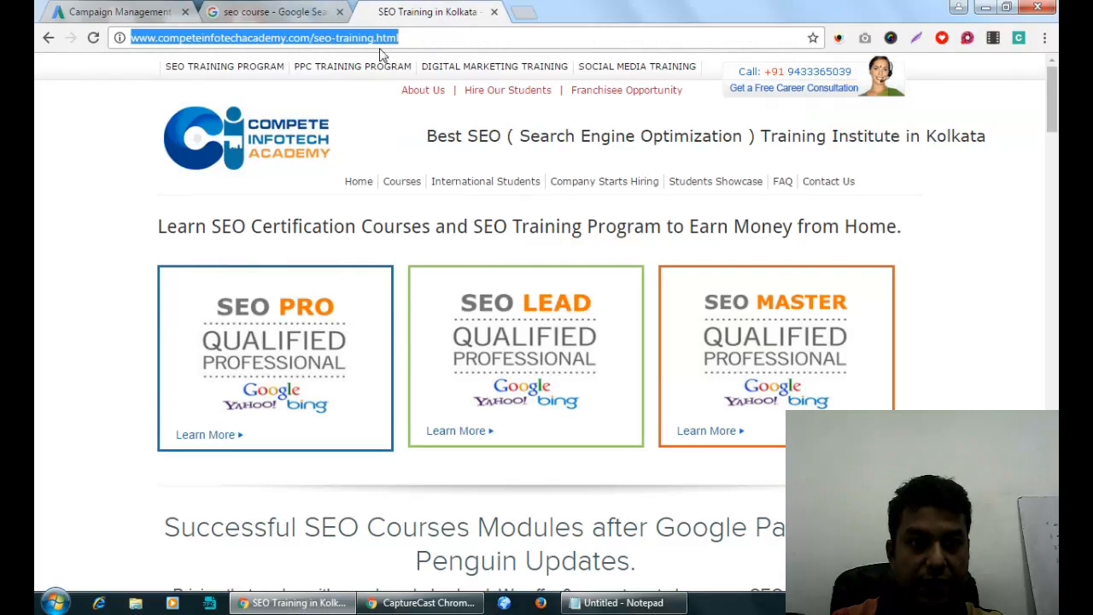
left_click(336, 37)
left_click_drag(314, 40, 376, 40)
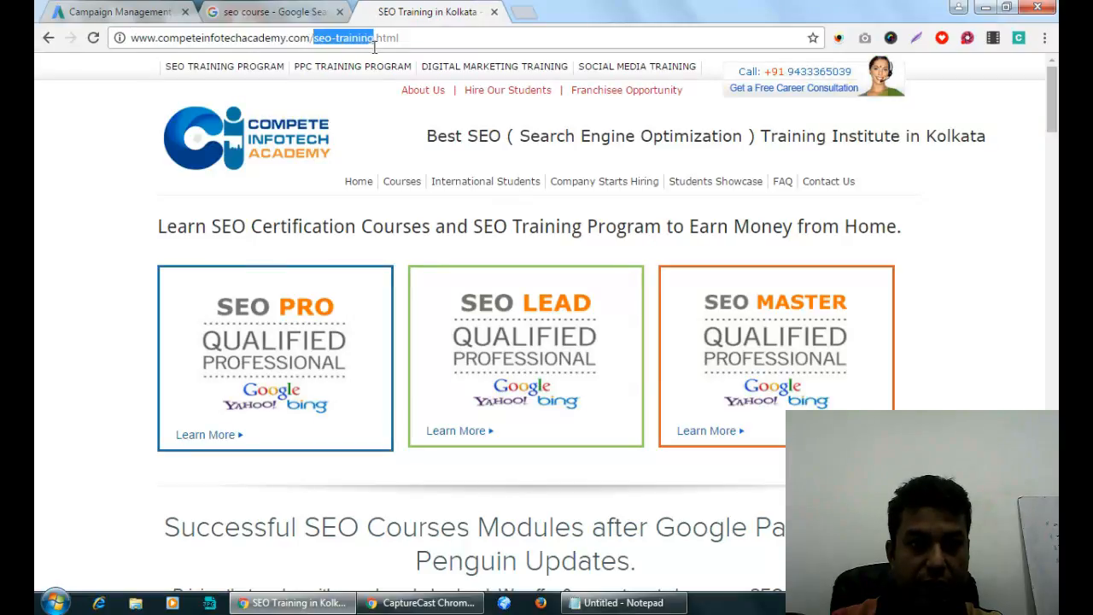
left_click(119, 11)
type("seo-training")
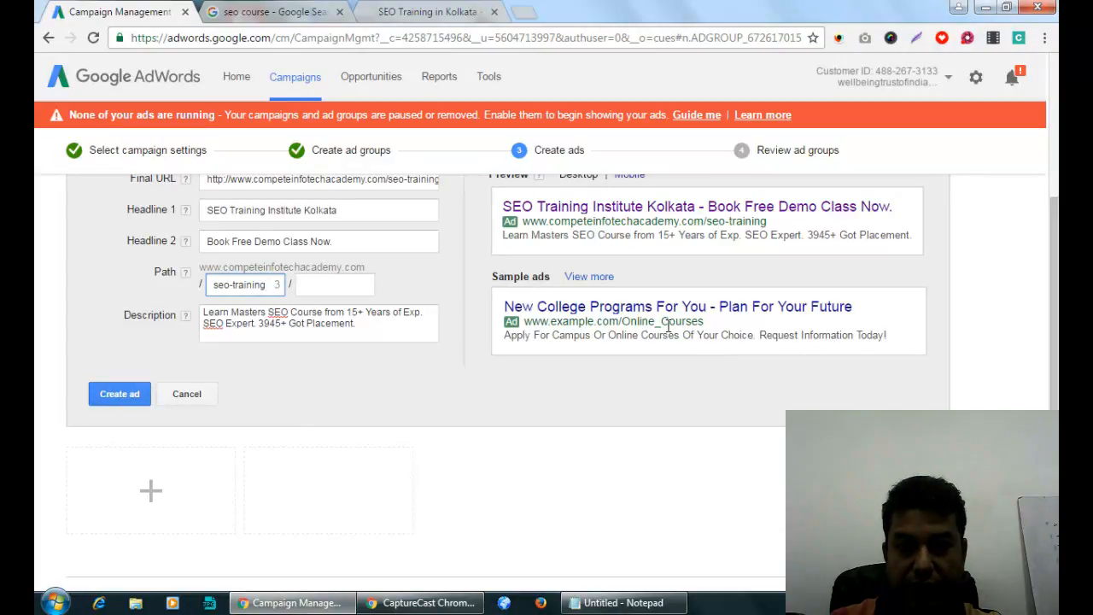
left_click_drag(711, 221, 766, 222)
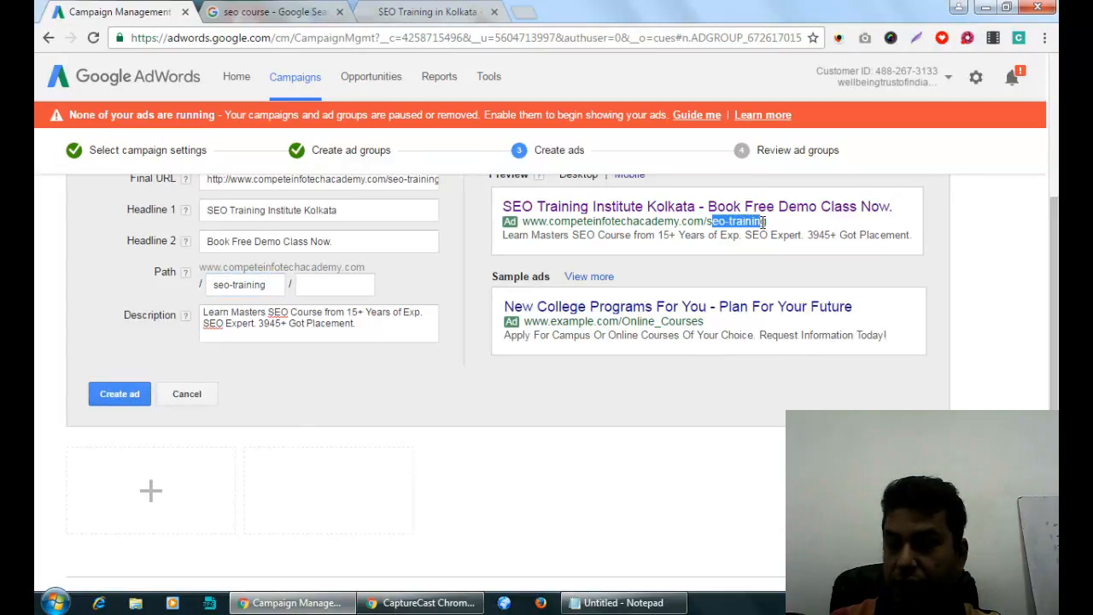
left_click(119, 394)
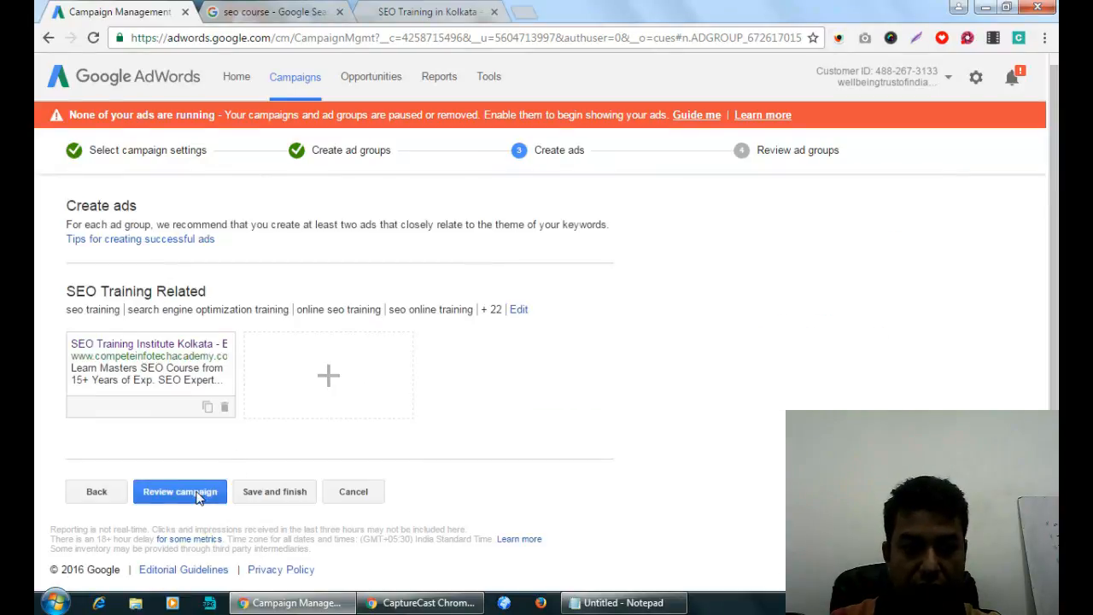
Save and finish the campaign, then view its Ads and Keywords lists.
left_click(264, 495)
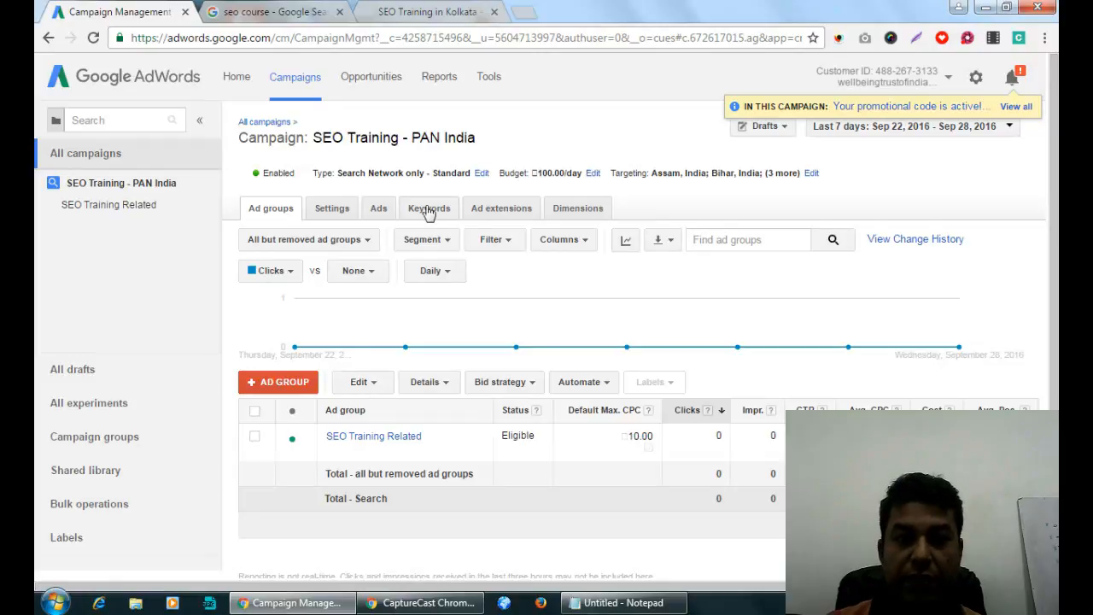
left_click(381, 214)
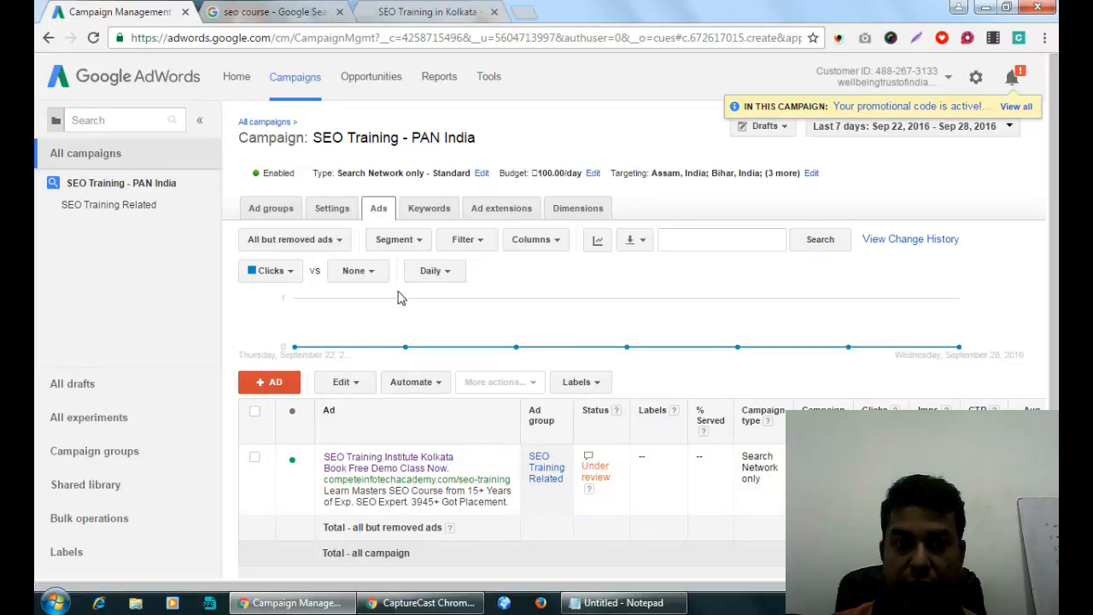
left_click(429, 209)
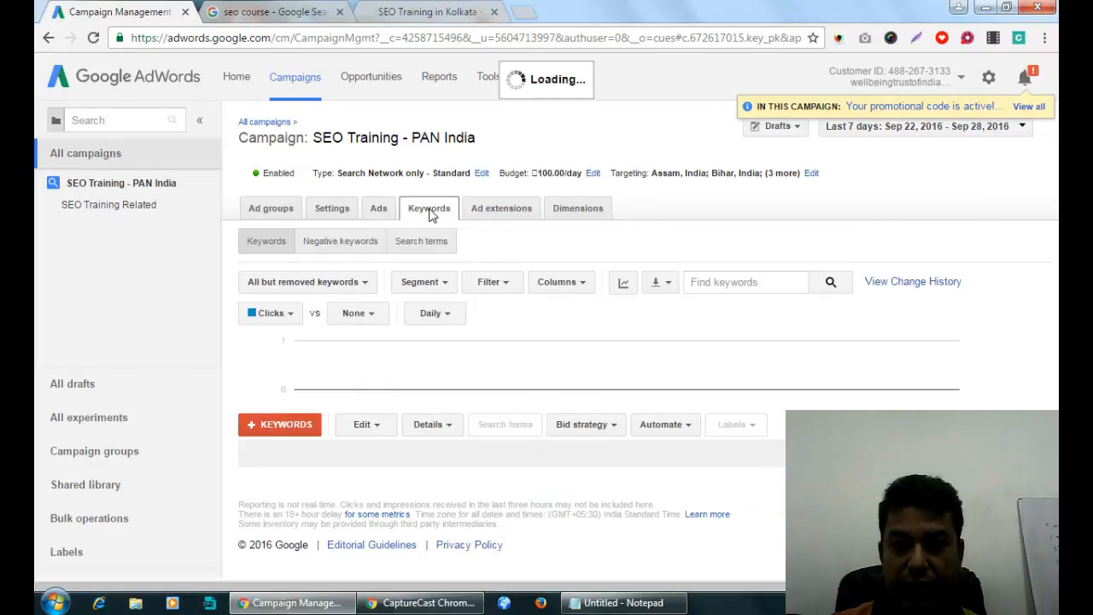
scroll(579, 331, "down", 2)
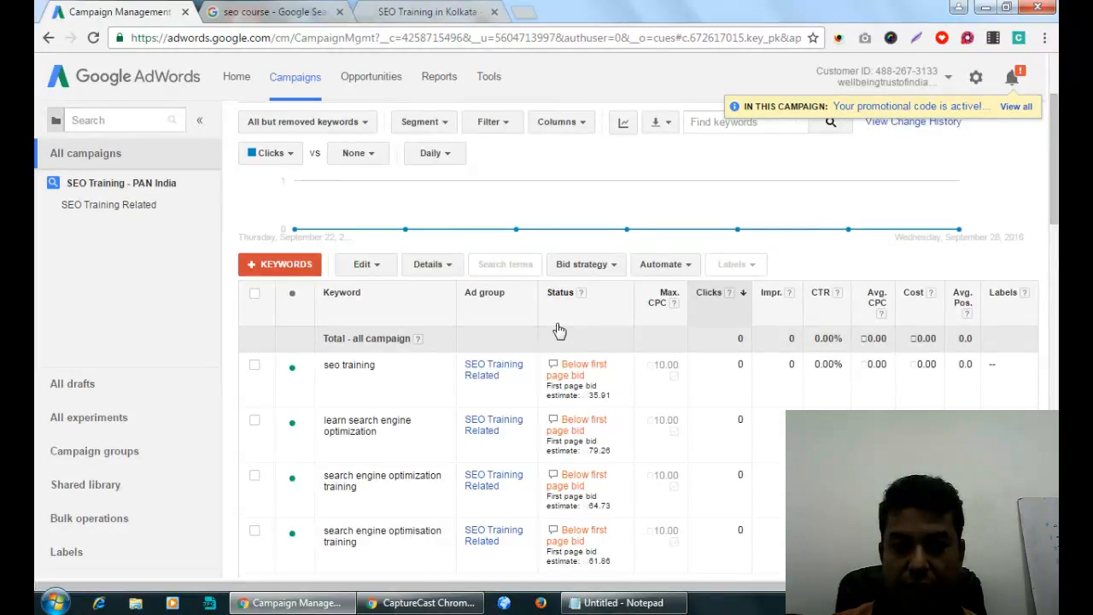
scroll(647, 314, "up", 3)
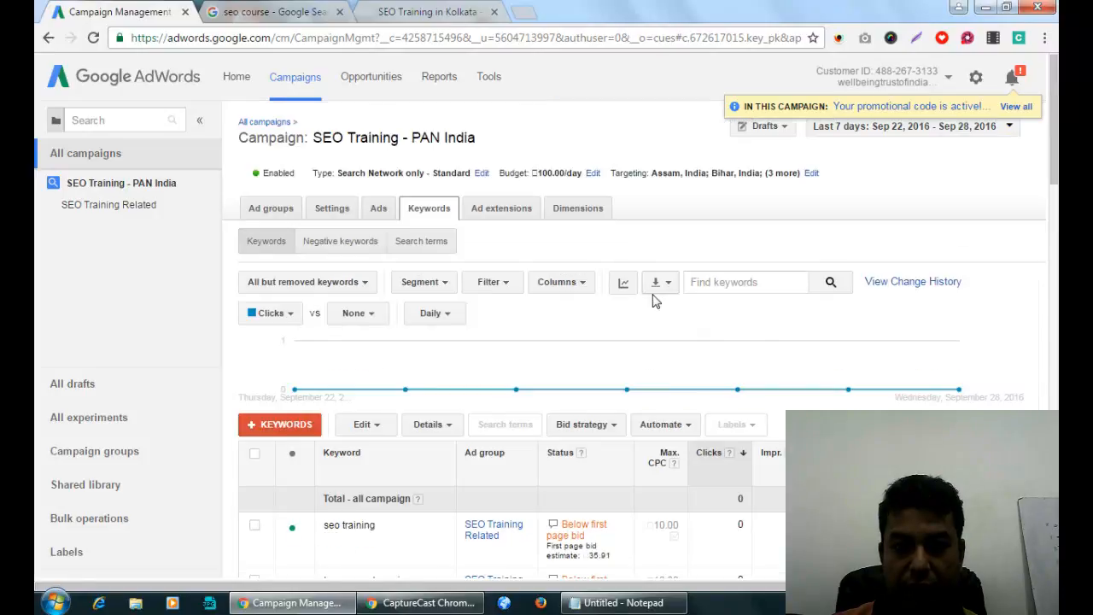
left_click(579, 282)
Add Est. first page bid, Est. top page bid, Est. first position bid and Qual. score columns.
left_click(583, 308)
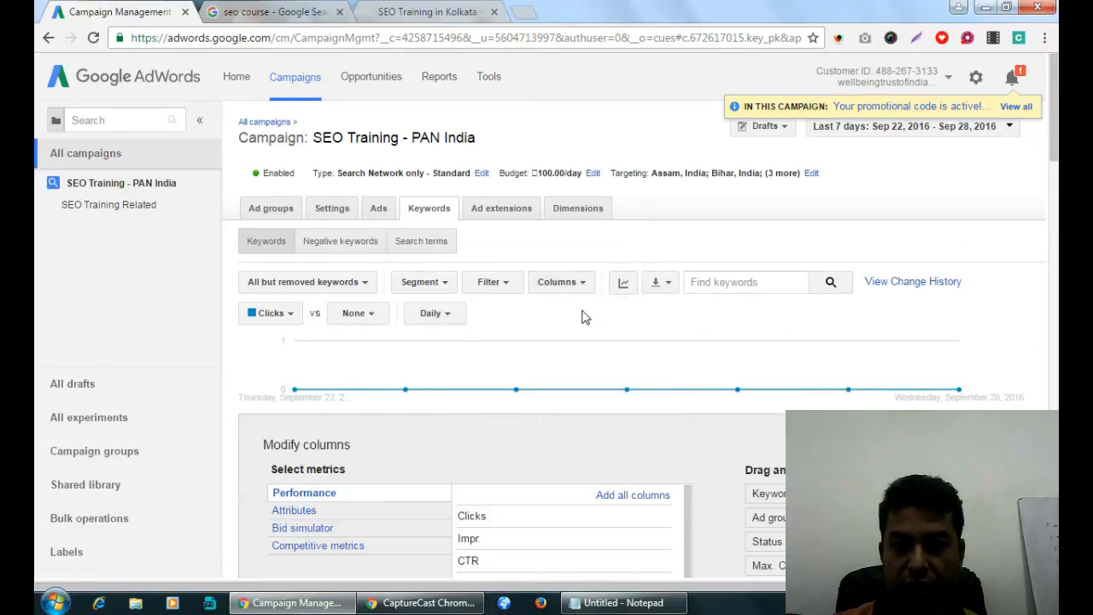
scroll(572, 314, "down", 4)
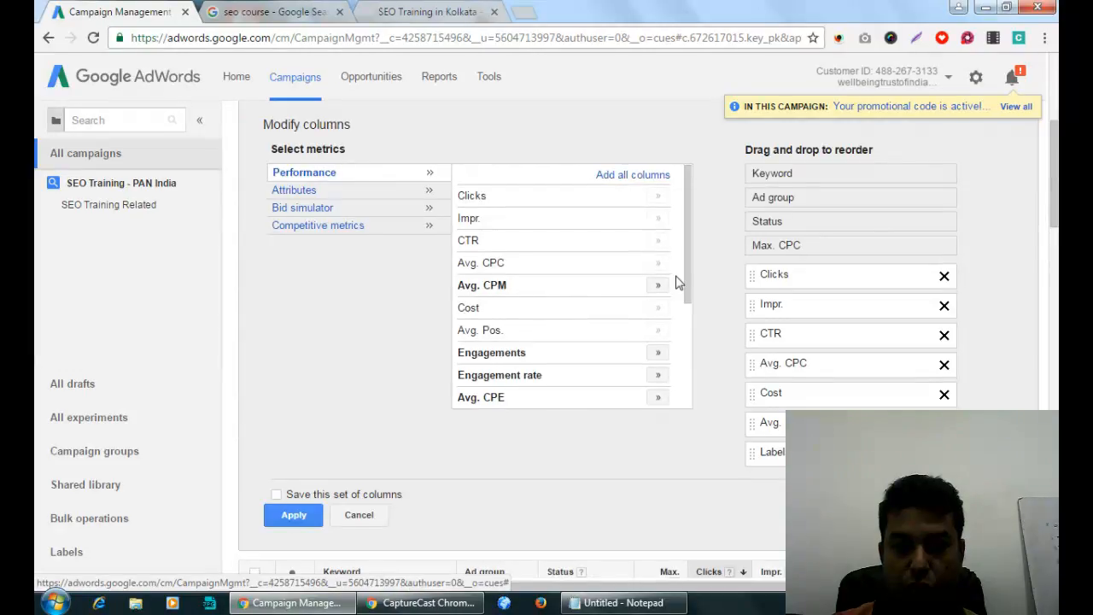
left_click_drag(688, 285, 686, 248)
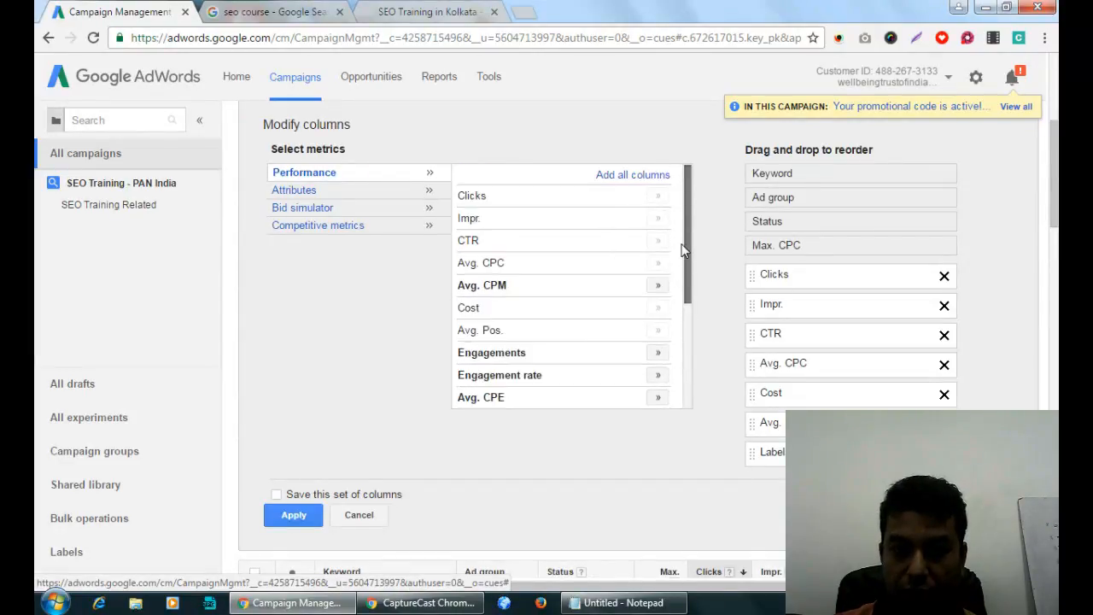
left_click(328, 196)
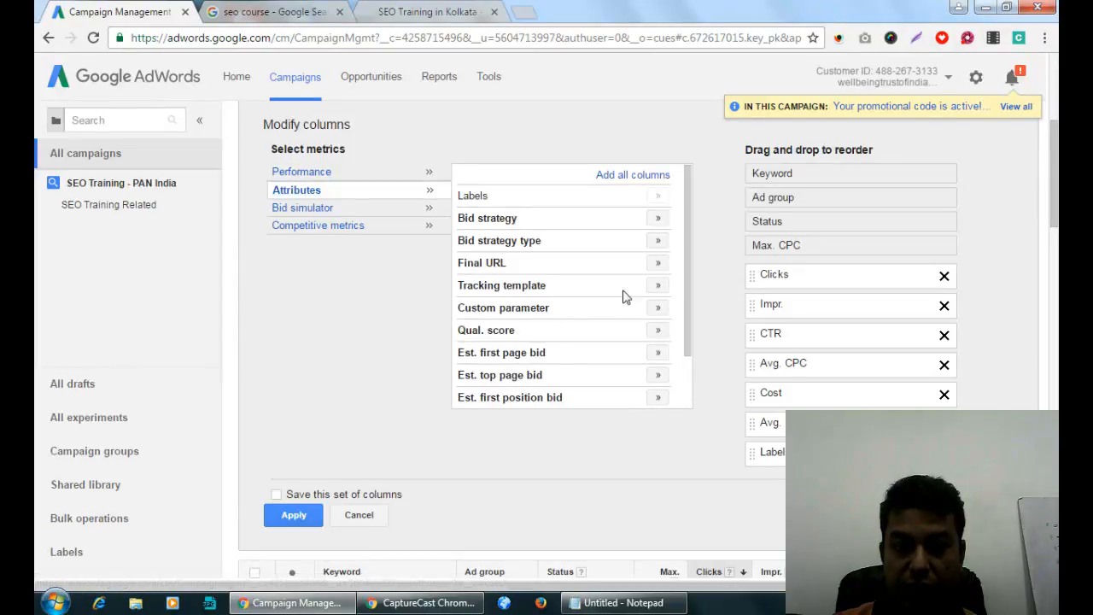
left_click(658, 352)
left_click(658, 375)
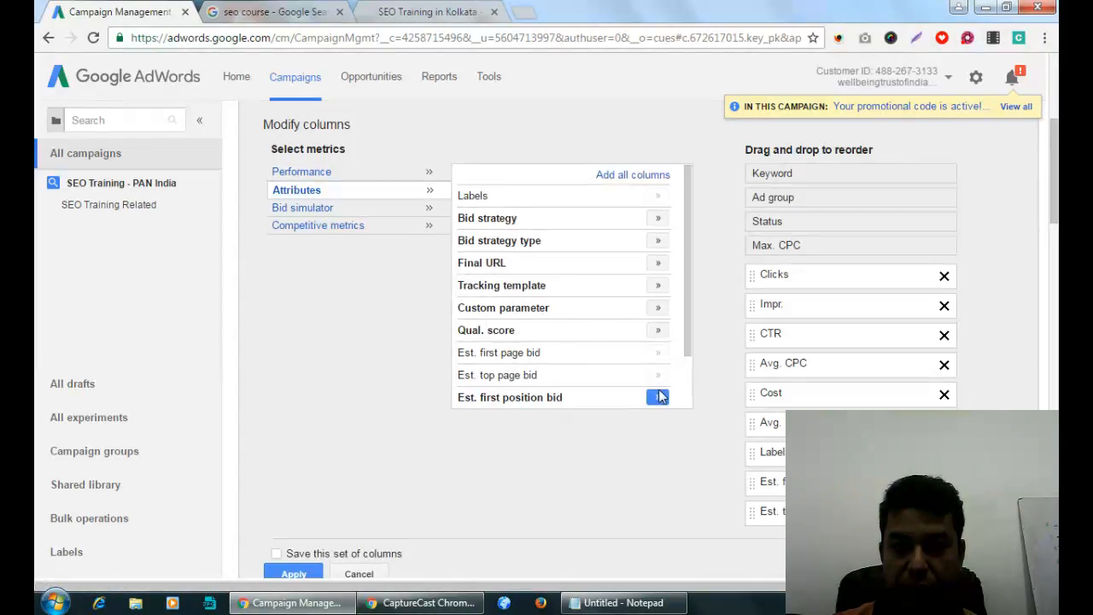
left_click(658, 397)
left_click(658, 331)
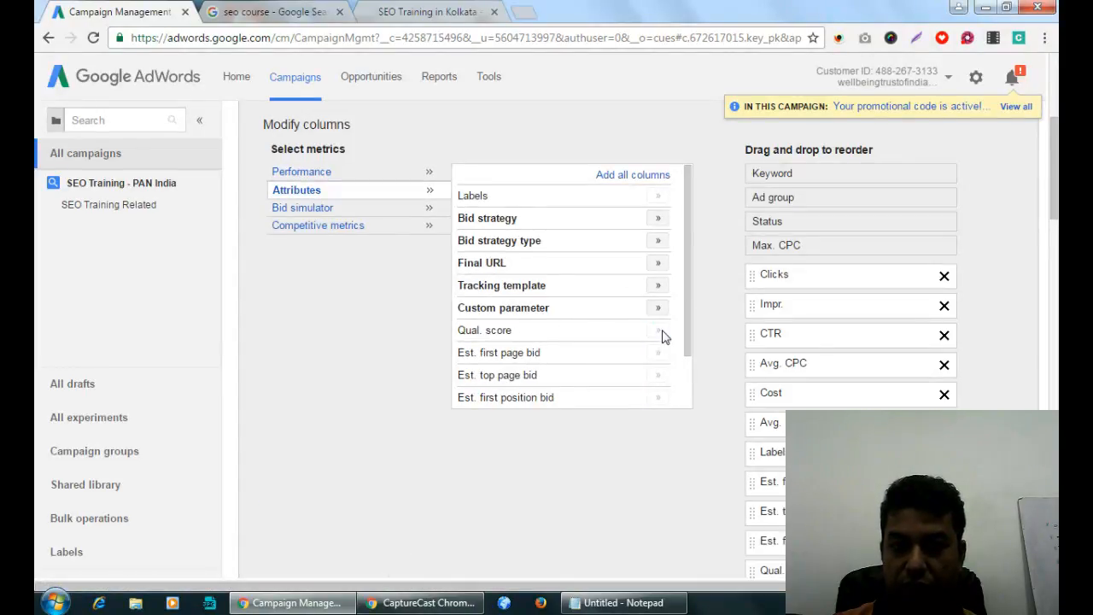
left_click_drag(691, 318, 685, 399)
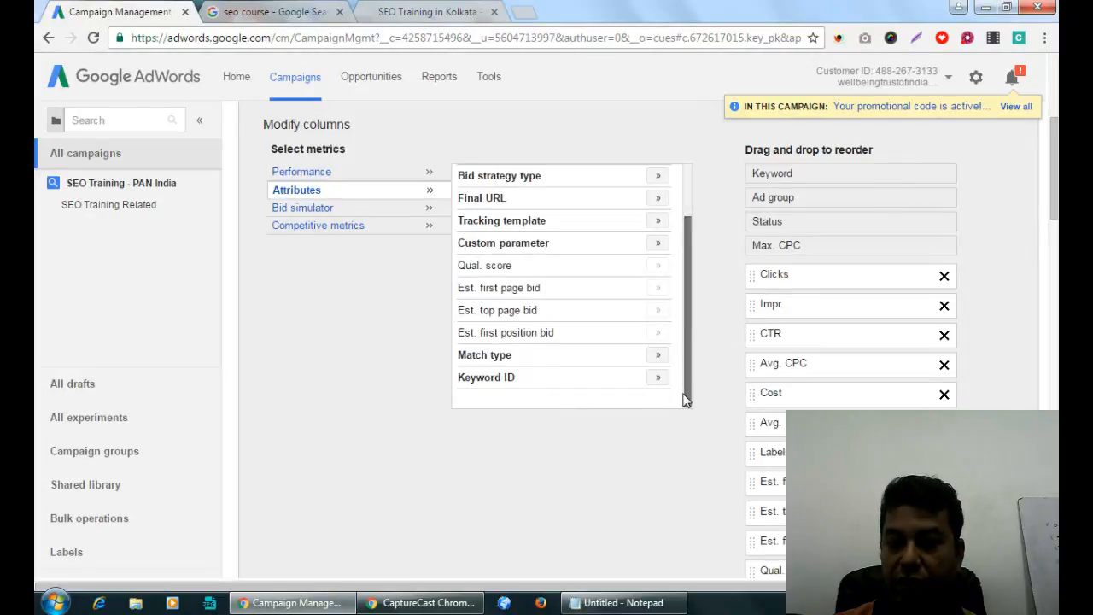
scroll(419, 437, "down", 3)
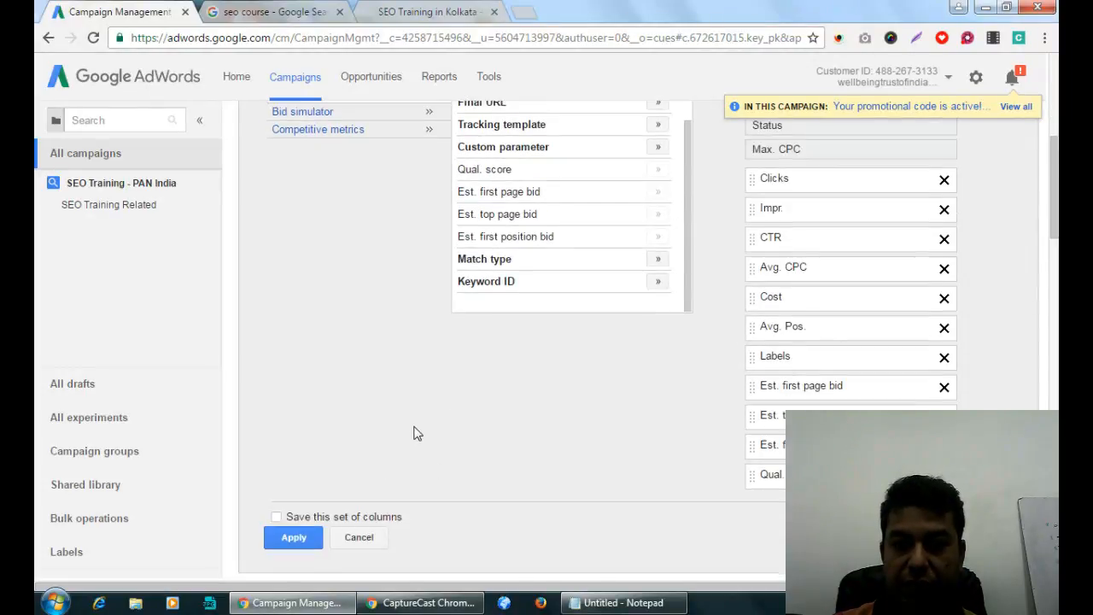
scroll(413, 431, "up", 2)
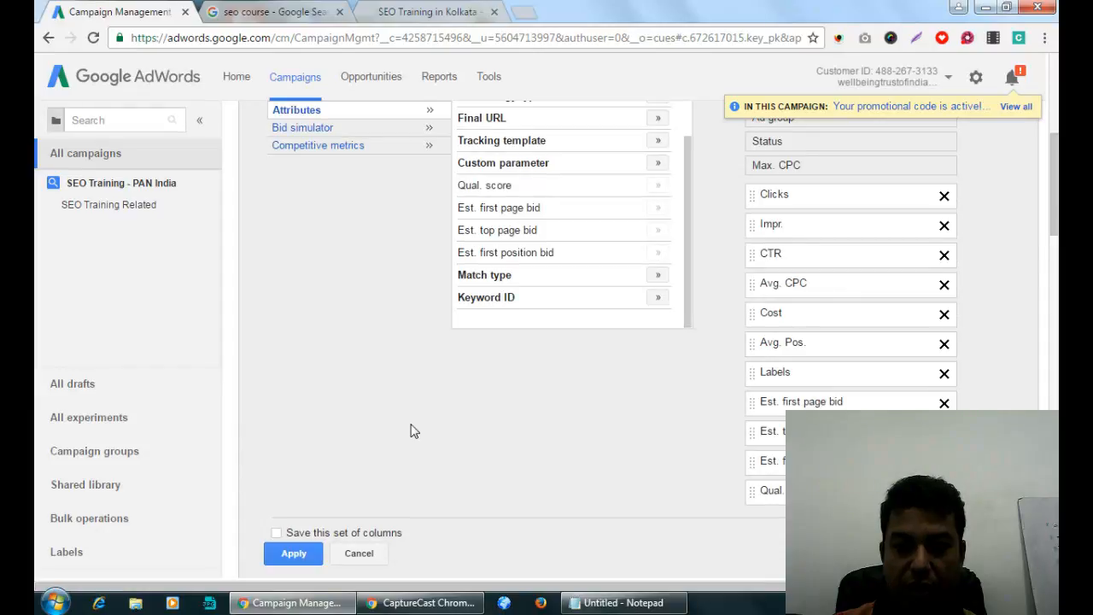
scroll(410, 431, "down", 2)
left_click(295, 392)
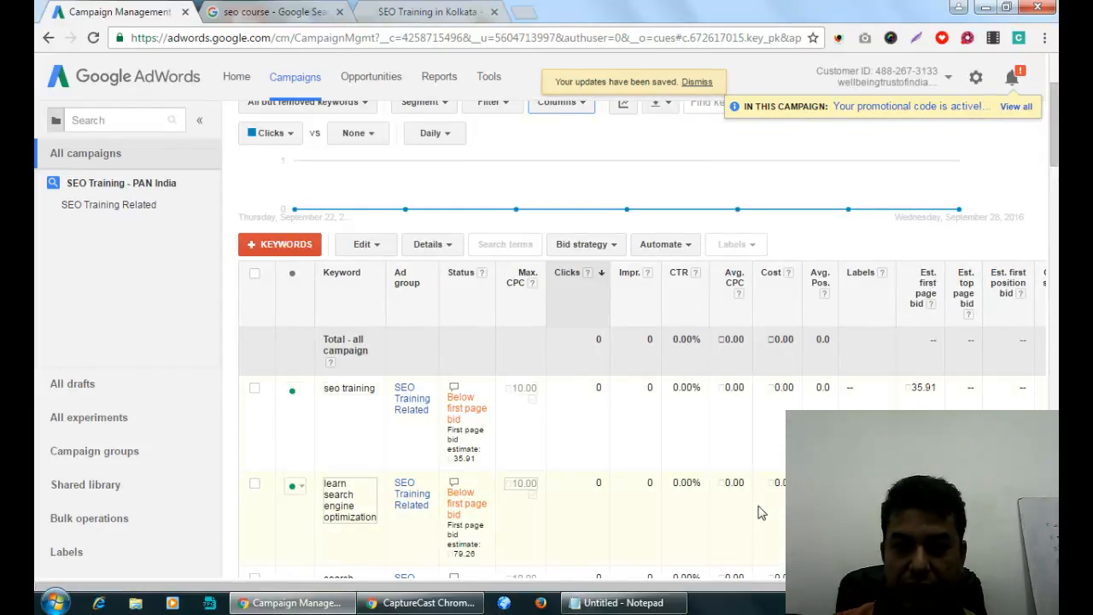
Review the keyword rows' bid estimates, noting the 64.73 first page bid.
scroll(519, 407, "down", 3)
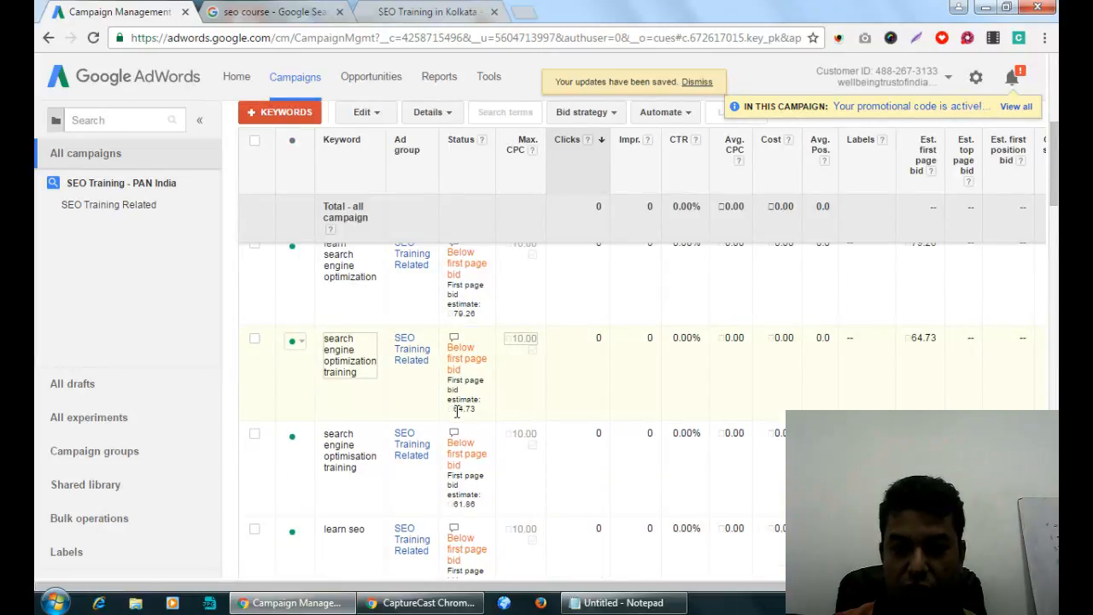
left_click_drag(454, 409, 470, 412)
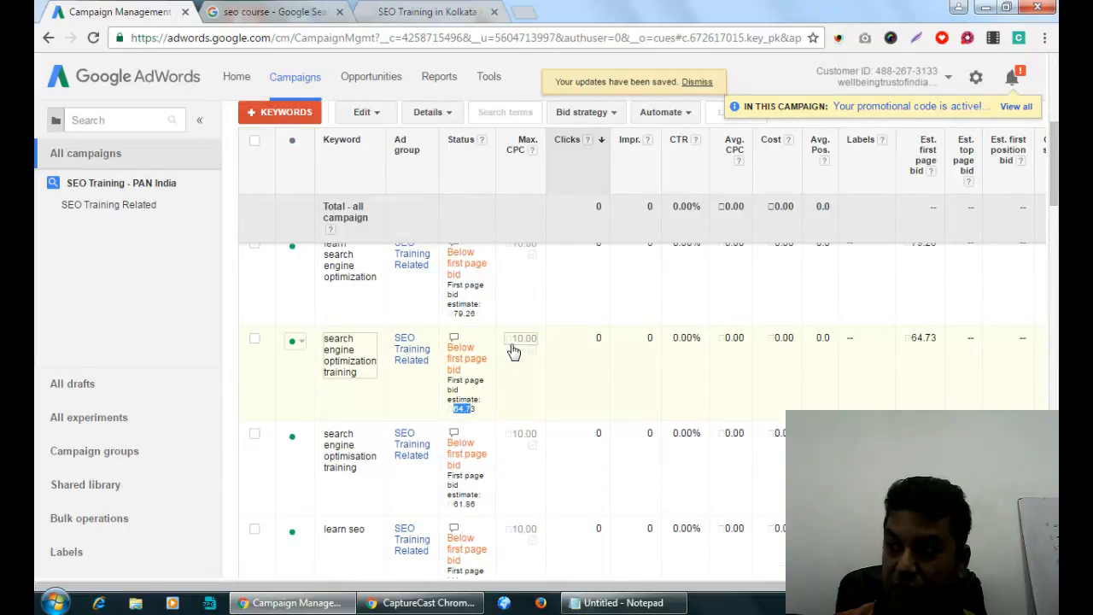
scroll(467, 412, "down", 5)
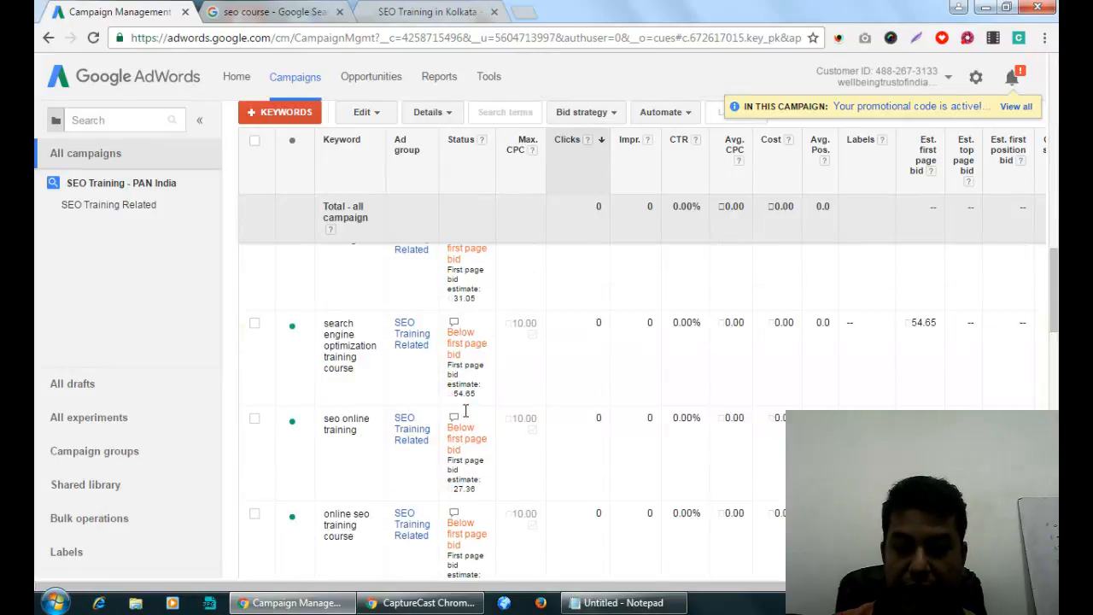
scroll(465, 413, "down", 5)
scroll(466, 411, "up", 5)
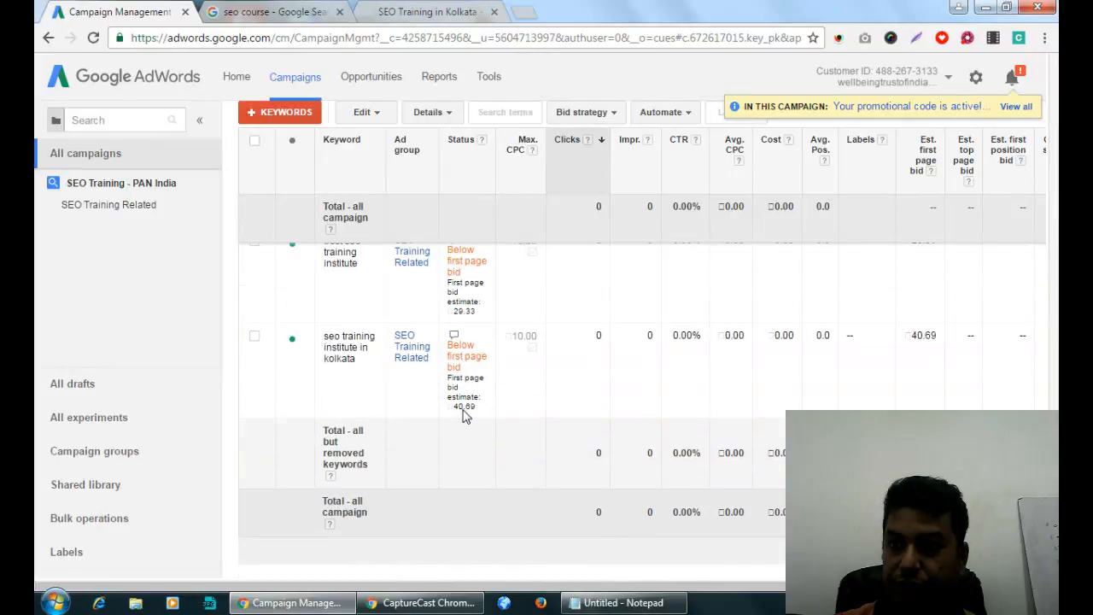
scroll(466, 412, "up", 3)
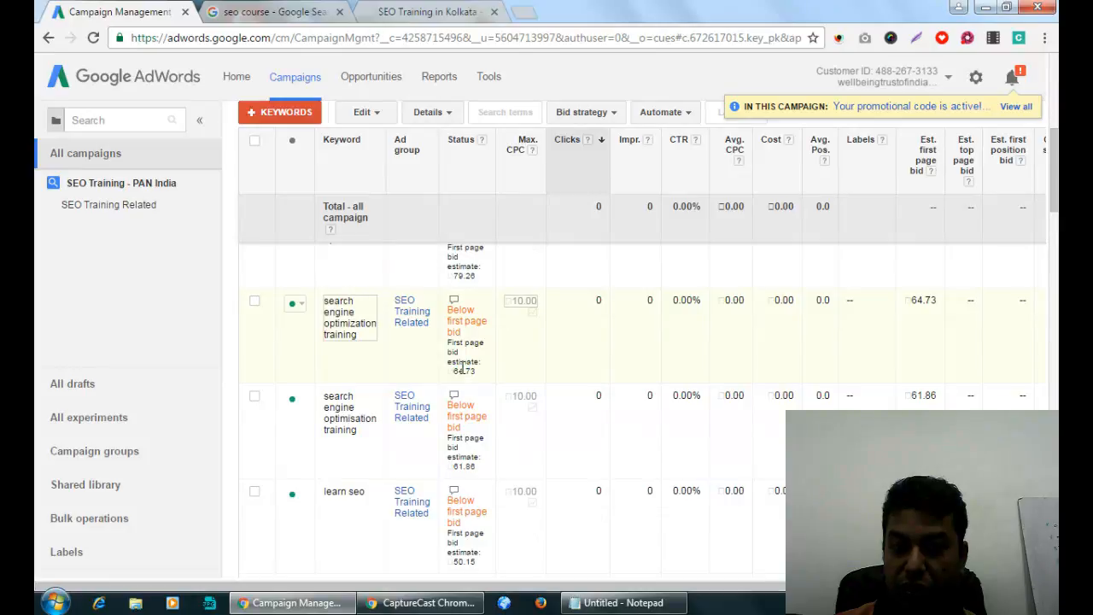
scroll(527, 456, "up", 6)
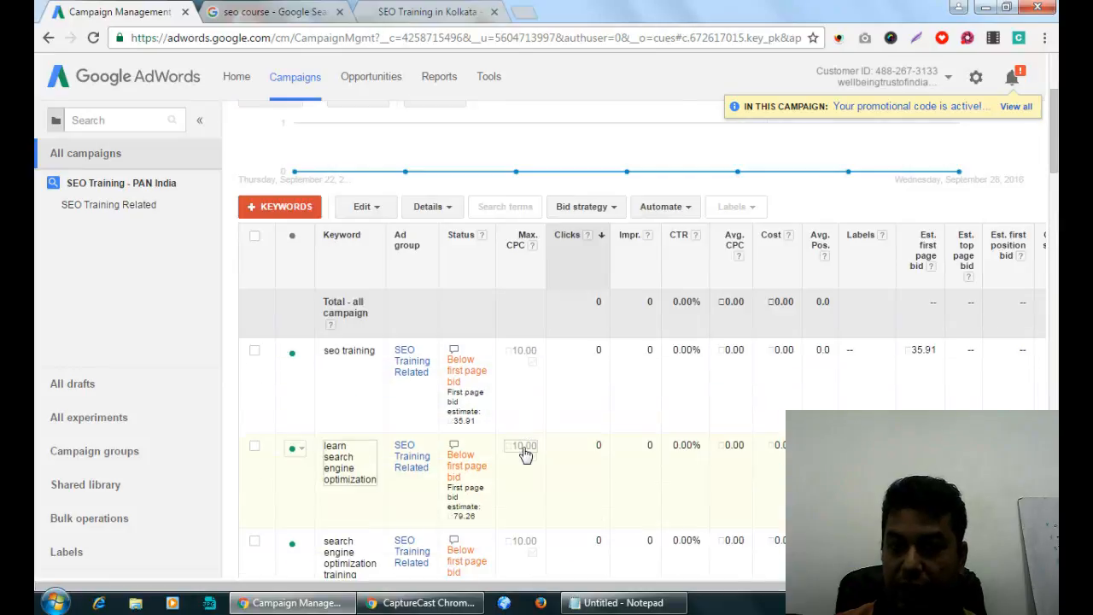
scroll(636, 524, "down", 3)
scroll(1016, 395, "right", 2)
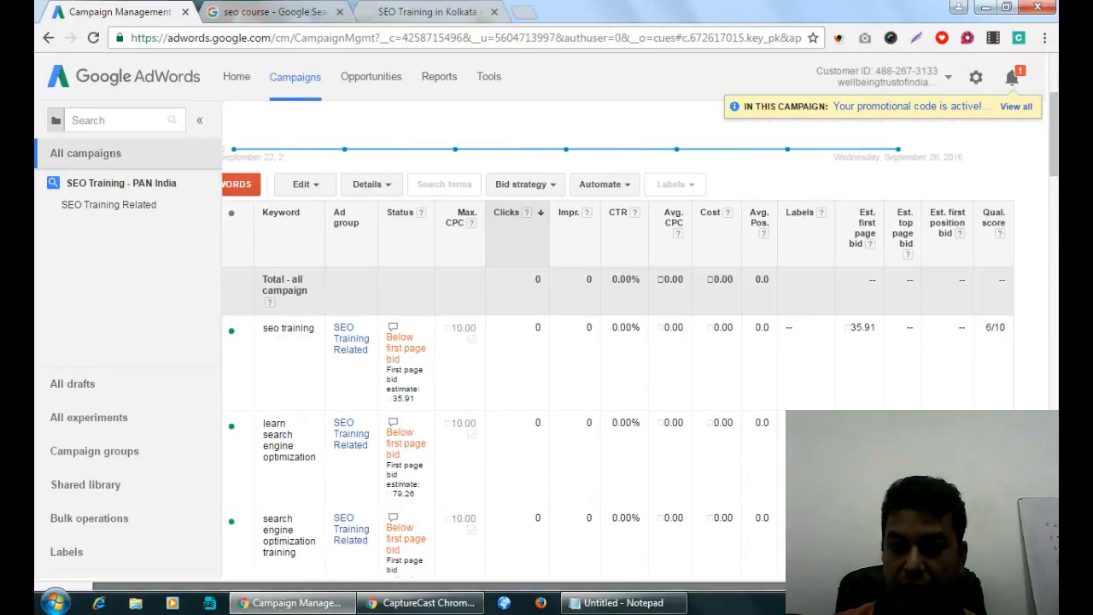
scroll(1016, 394, "down", 6)
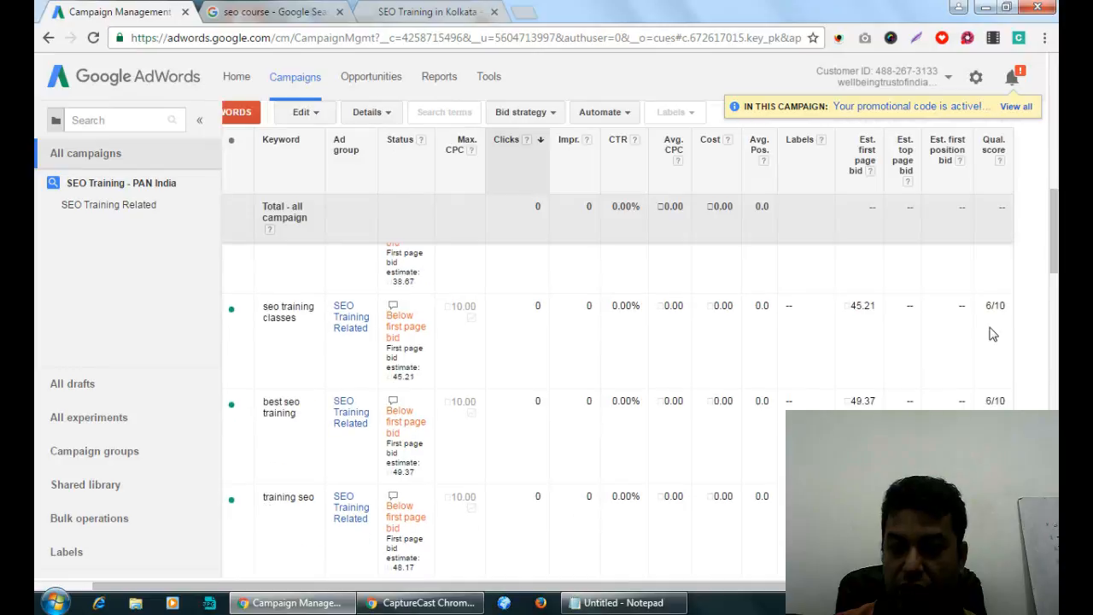
scroll(991, 340, "down", 5)
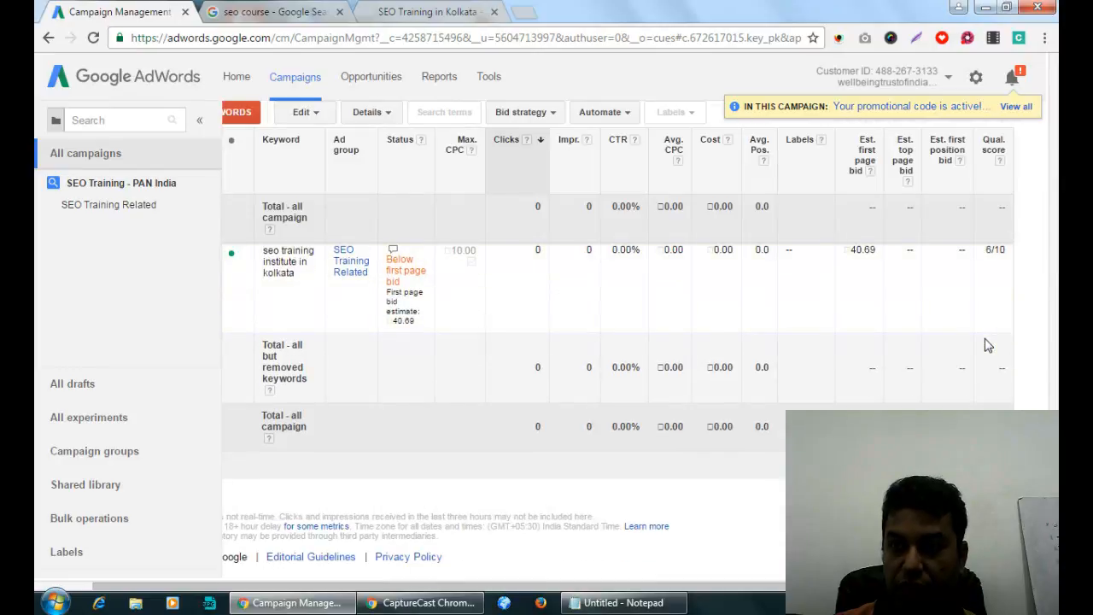
scroll(982, 350, "up", 15)
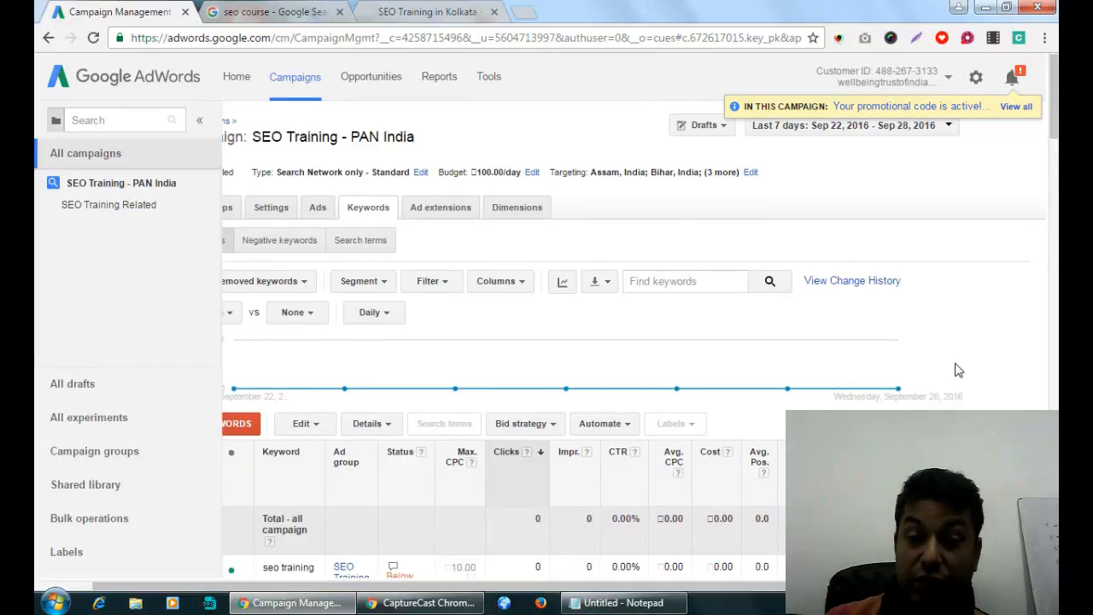
scroll(957, 368, "down", 2)
Note seo training's 35.91 first page bid and 6/10 quality score, then select all keywords.
left_click_drag(987, 407, 997, 408)
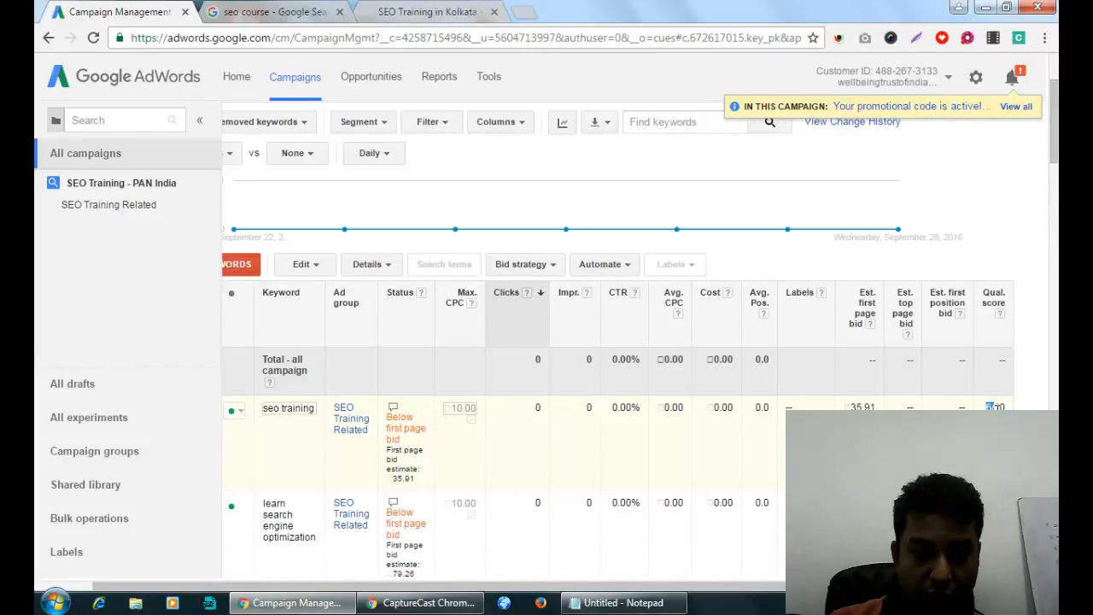
left_click_drag(394, 479, 412, 480)
left_click(397, 479)
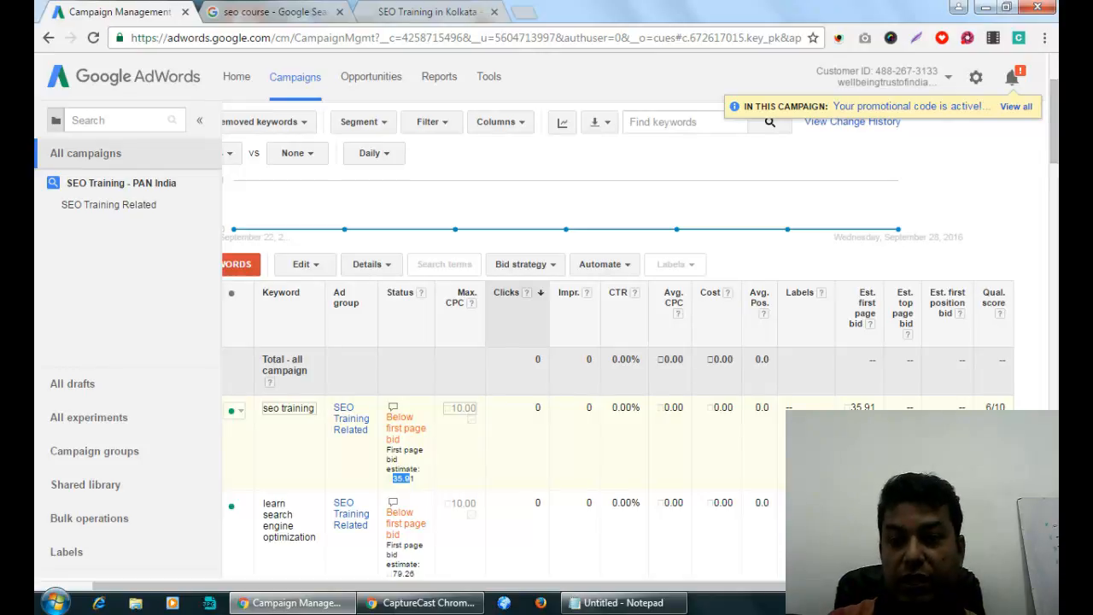
left_click(989, 405)
left_click_drag(989, 405, 1006, 406)
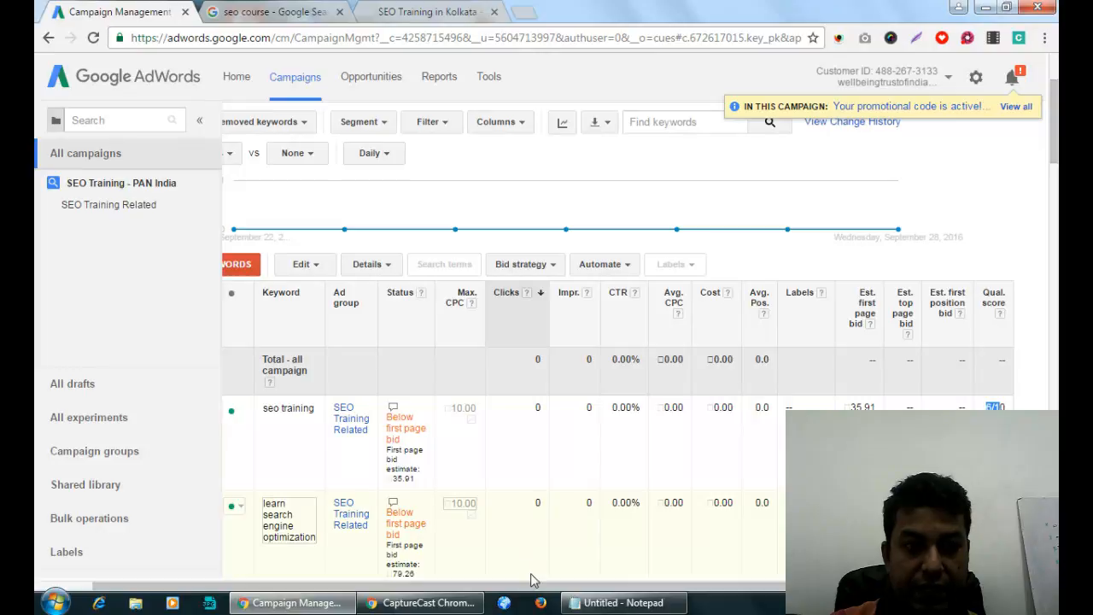
left_click_drag(529, 589, 284, 588)
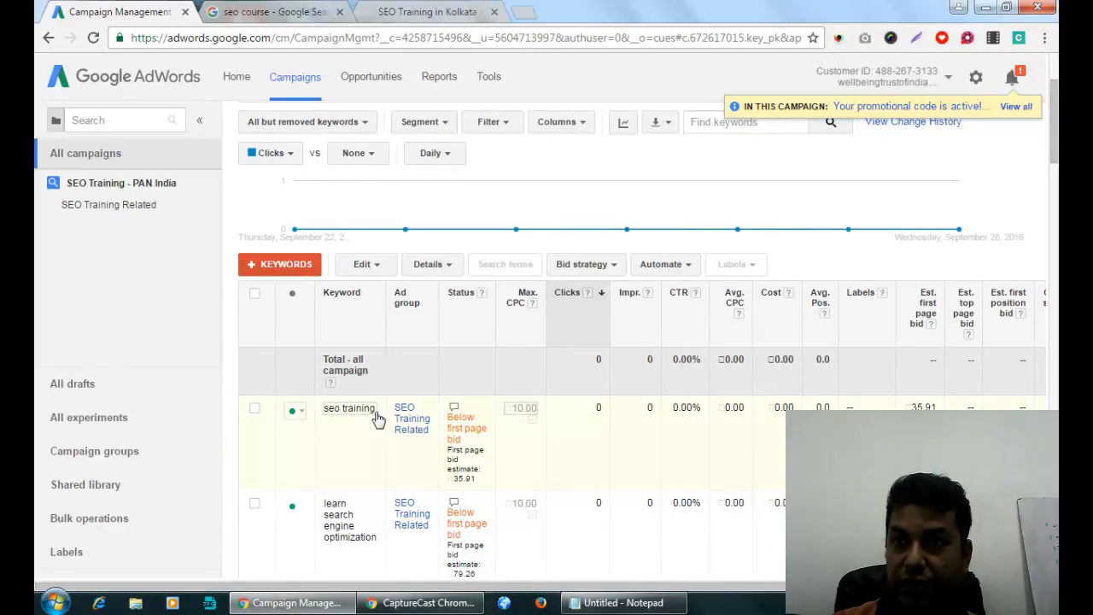
left_click(255, 293)
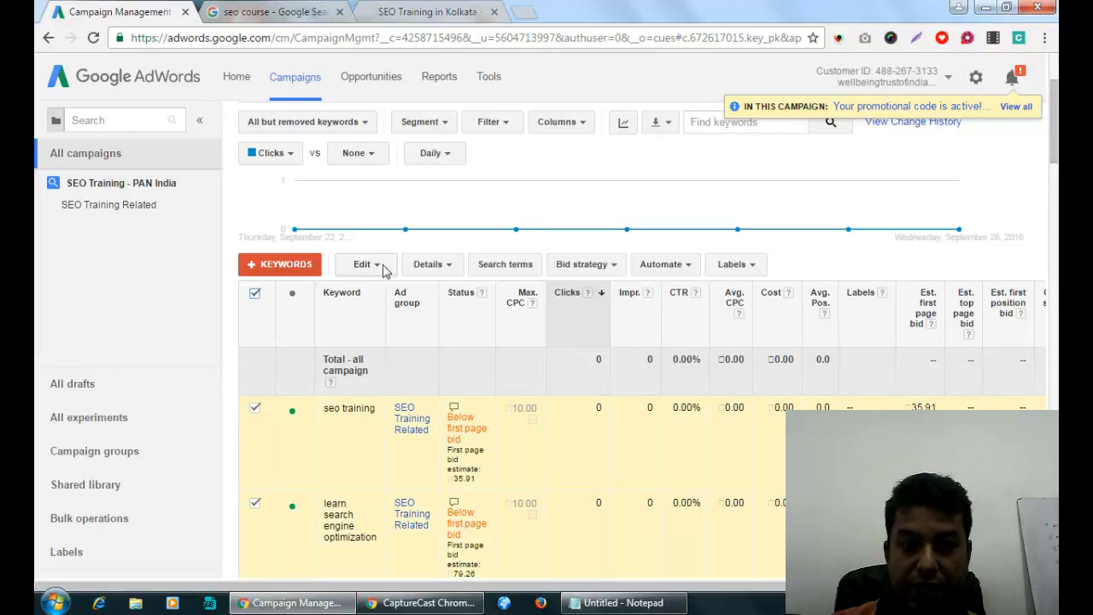
left_click(374, 266)
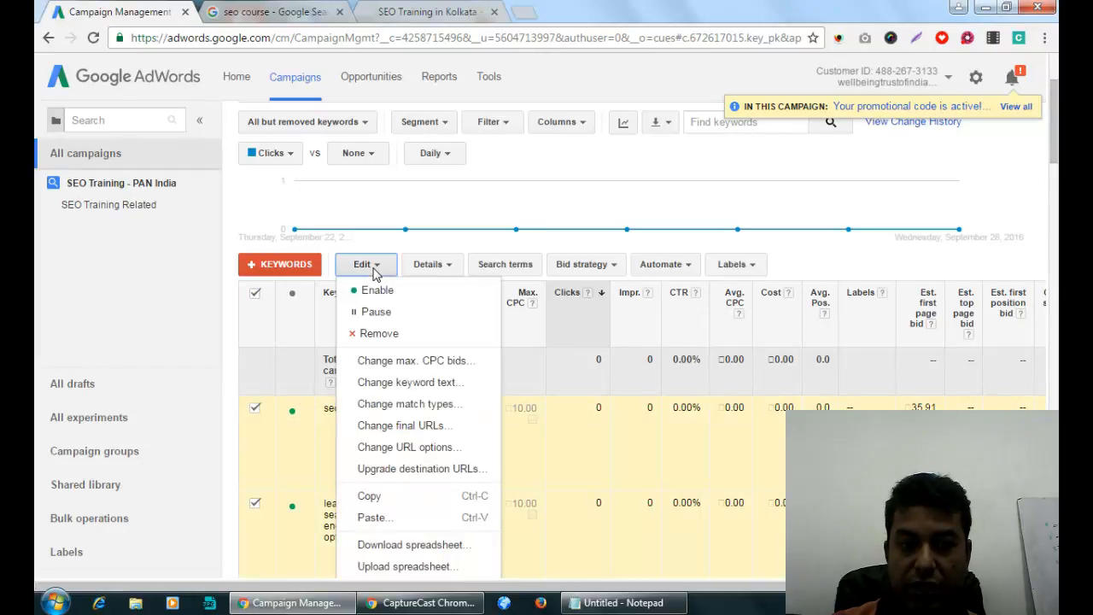
Change all selected keywords from Broad match to Phrase match, then deselect them.
left_click(403, 407)
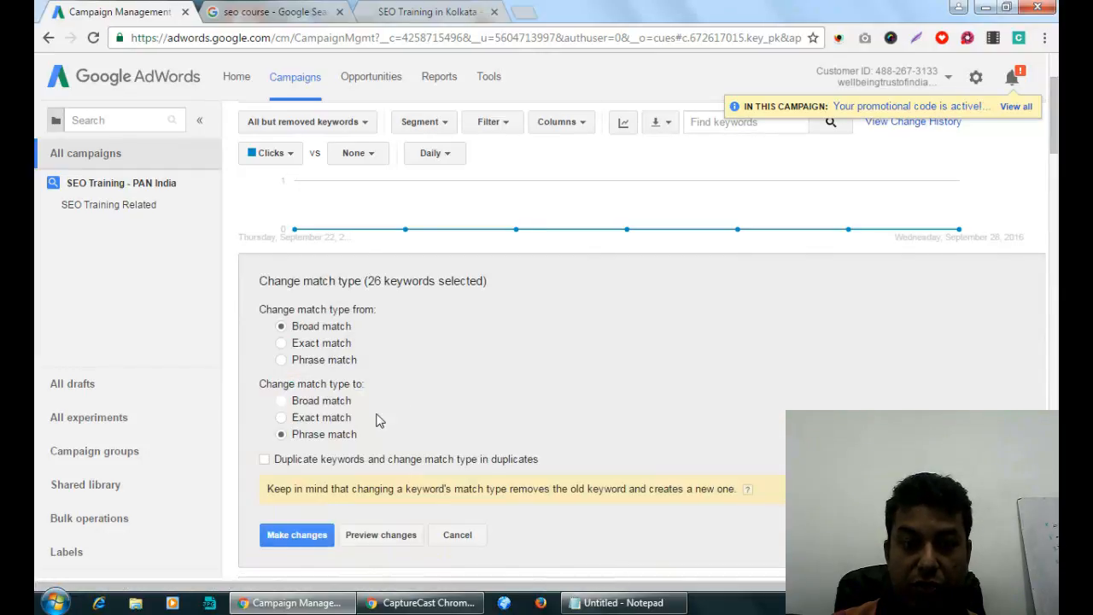
left_click(299, 536)
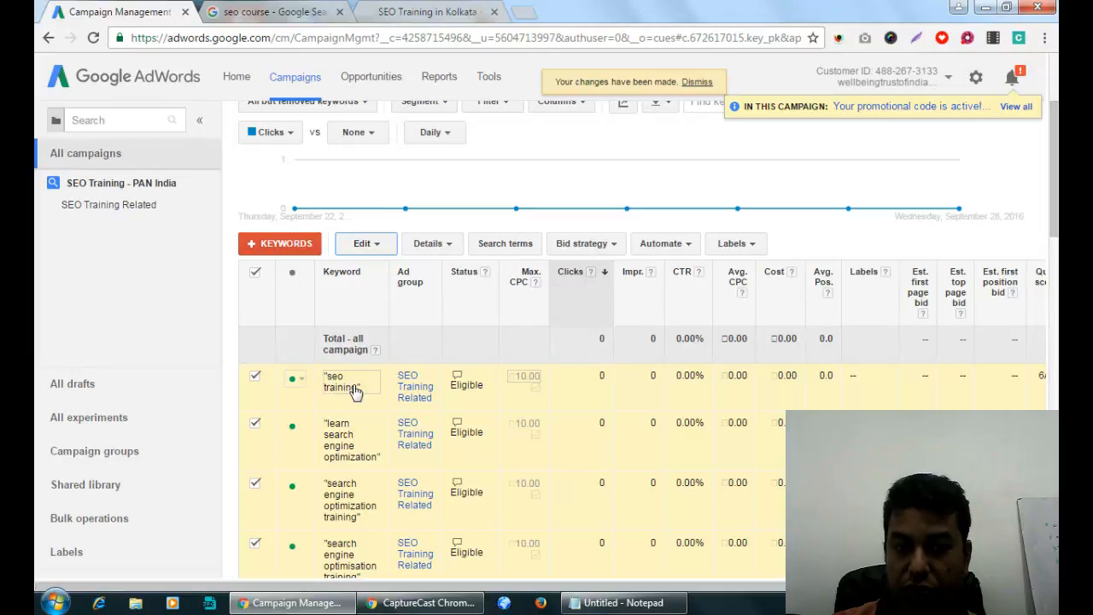
left_click(256, 274)
Replace the old Notepad notes with Broad, Phrase and Exact Negative heading lines.
left_click(623, 603)
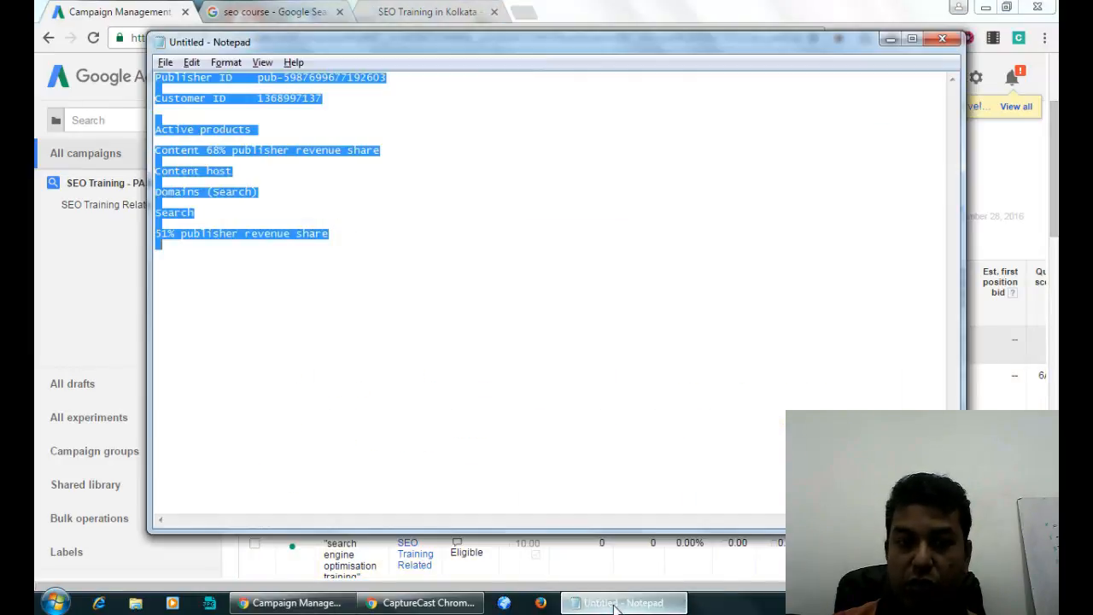
key("BackSpace")
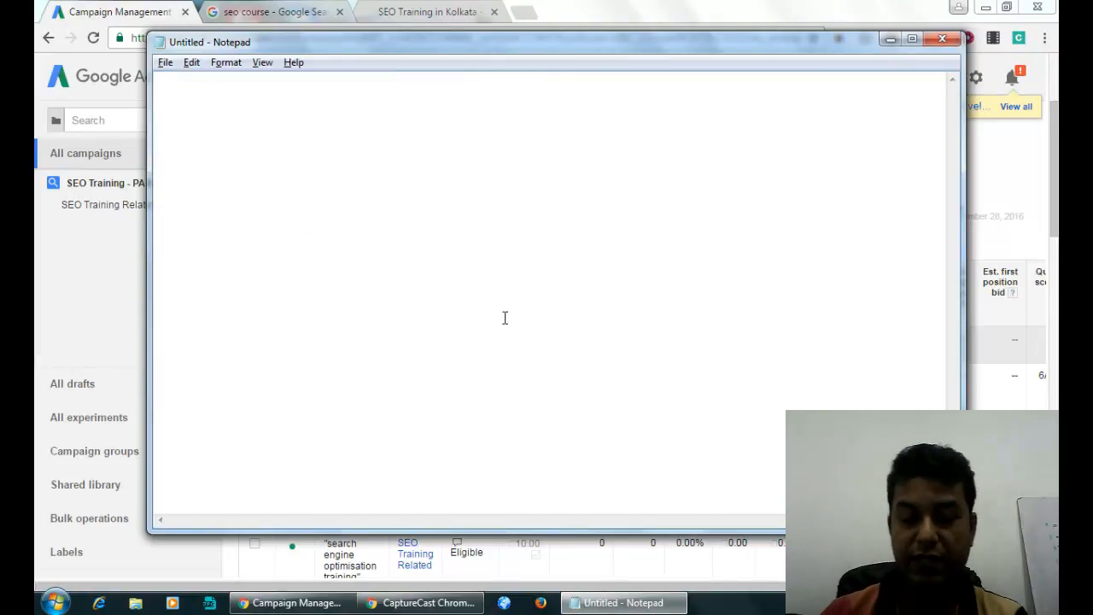
type("Broad")
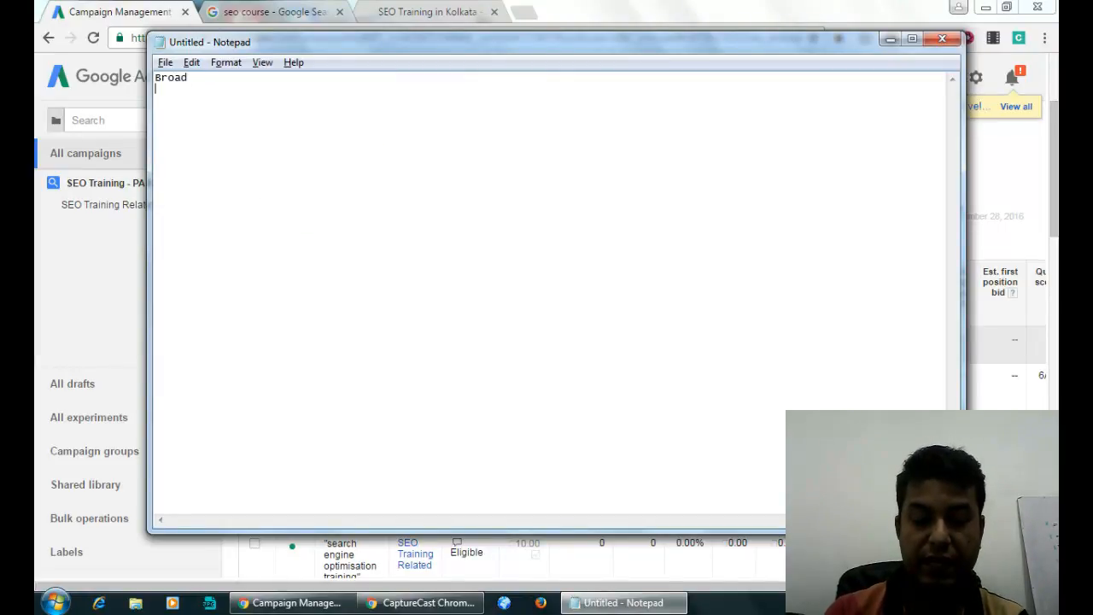
key("Return")
type("Phrase")
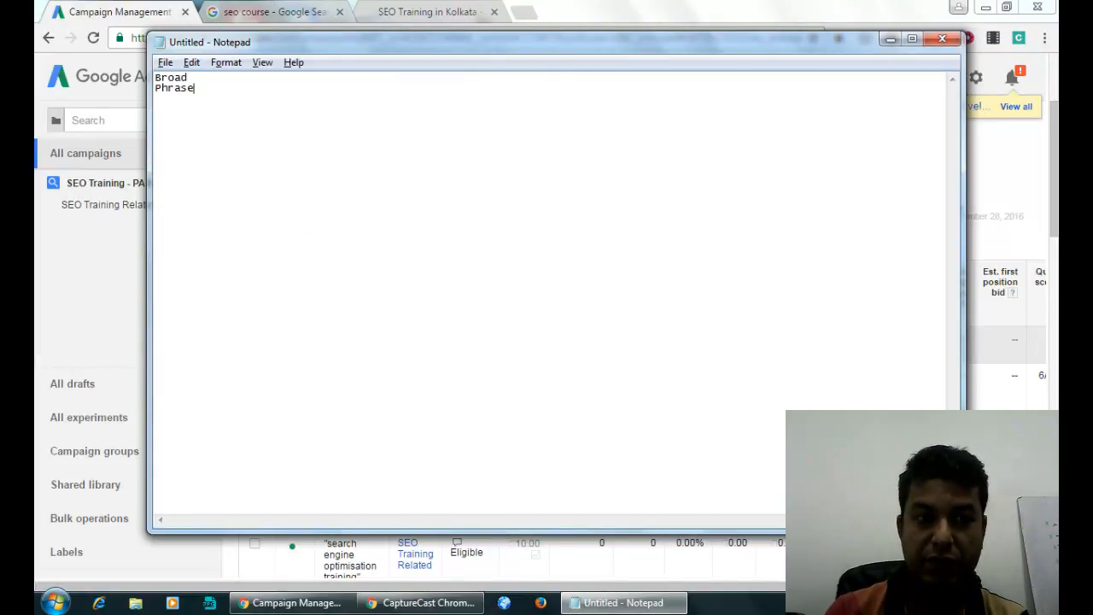
key("Return")
type("Exac")
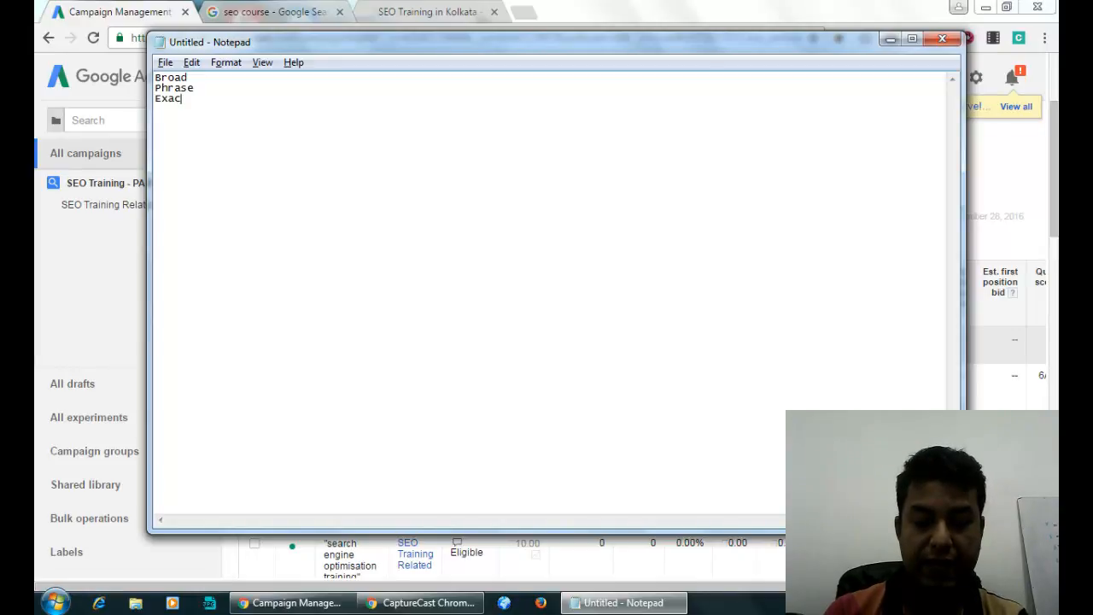
type("t Negative")
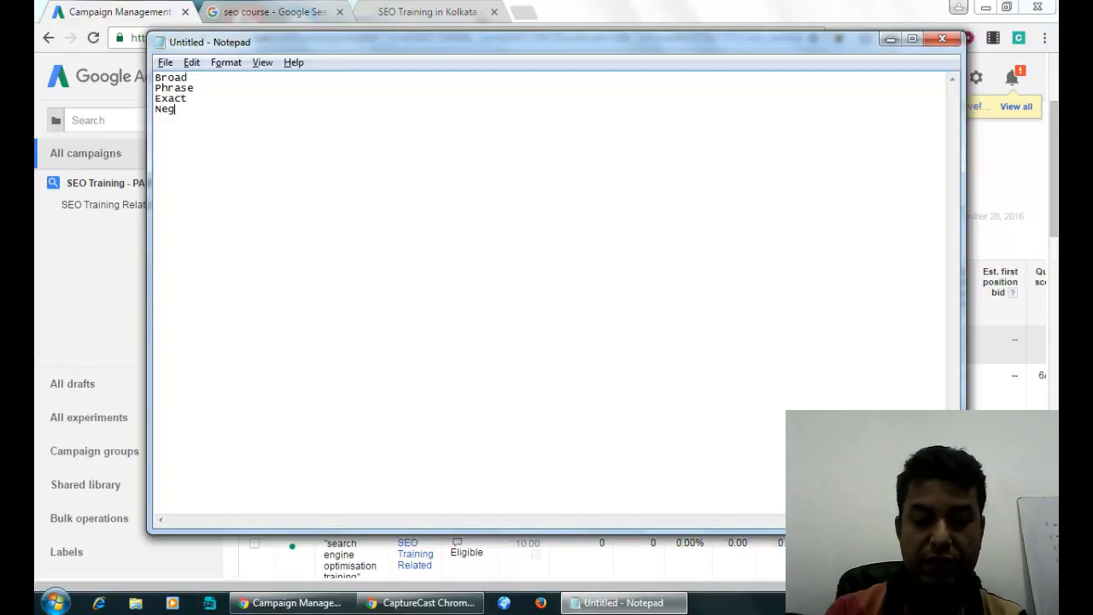
Add '- seo training' after Broad and '- "Seo training"' after Phrase, spaced by blank lines.
left_click(228, 82)
type("- seo training")
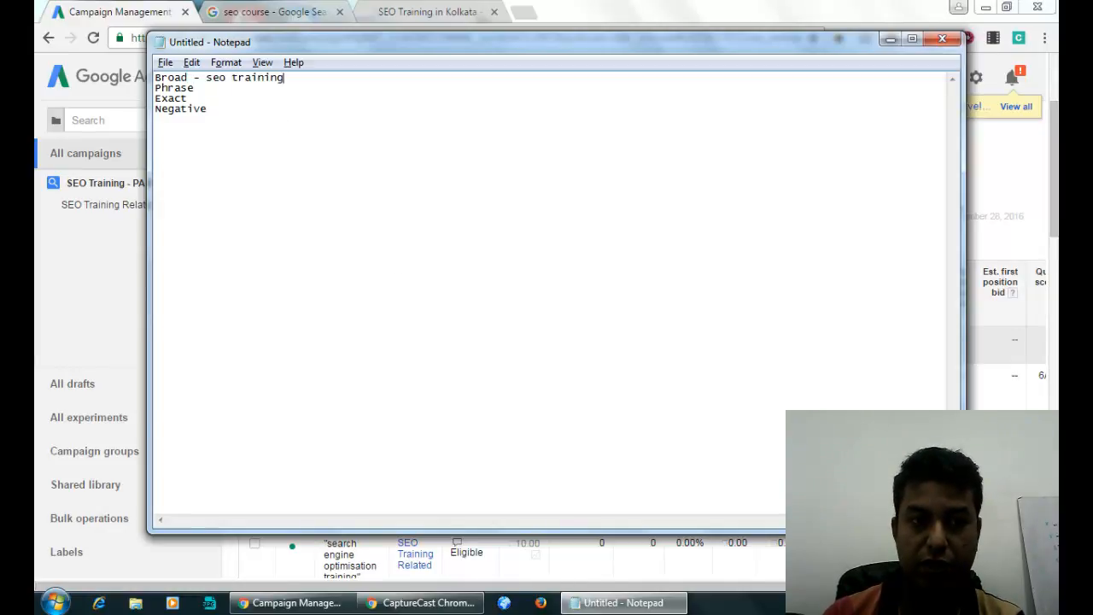
left_click(240, 91)
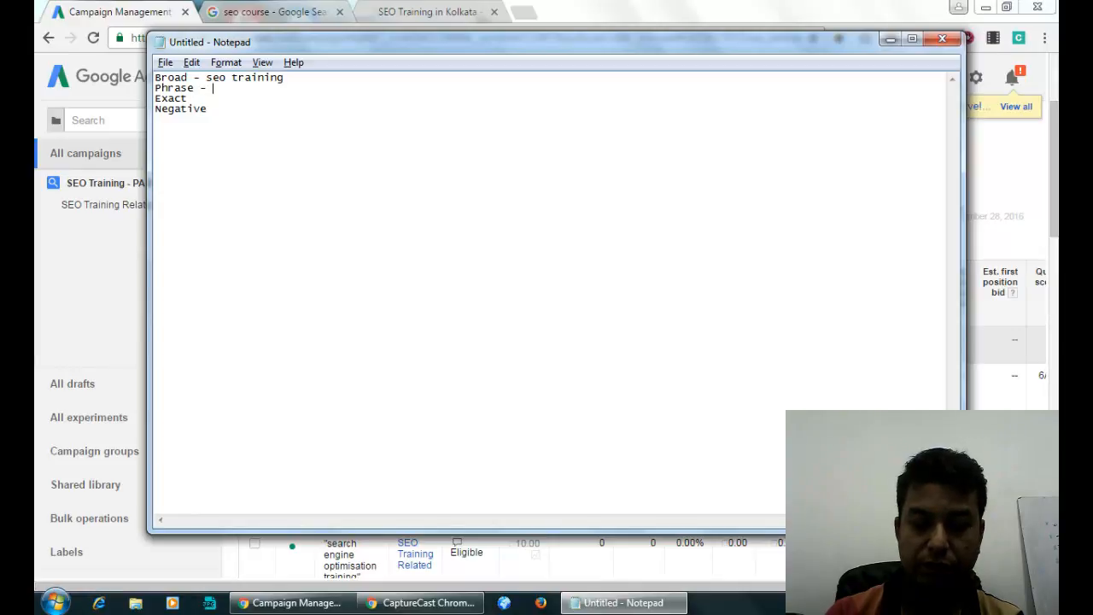
type("- \"Seo train")
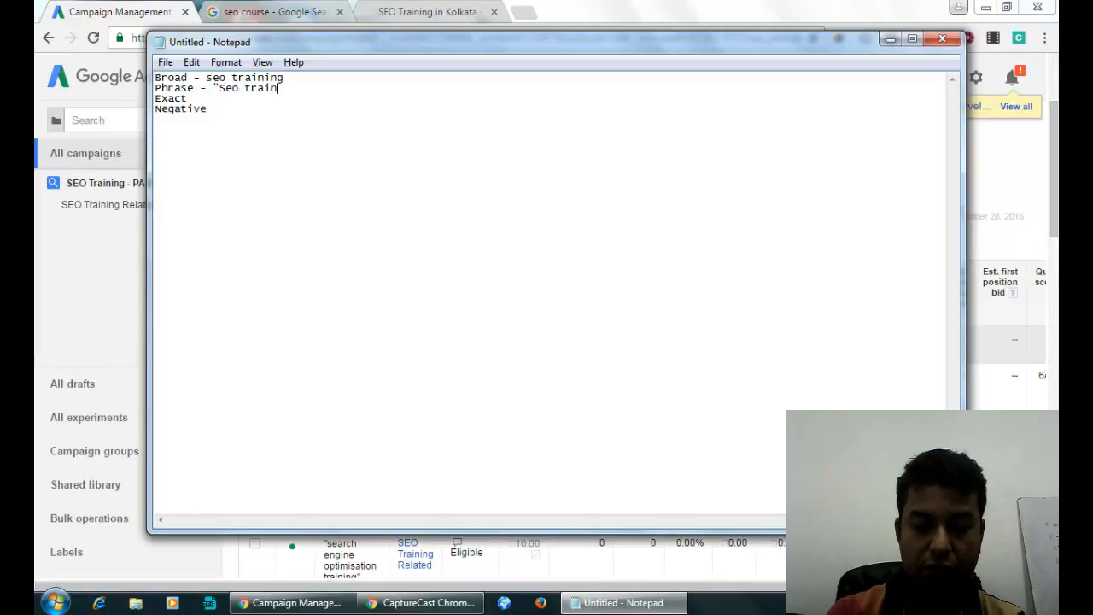
type("ing\"")
key("Return")
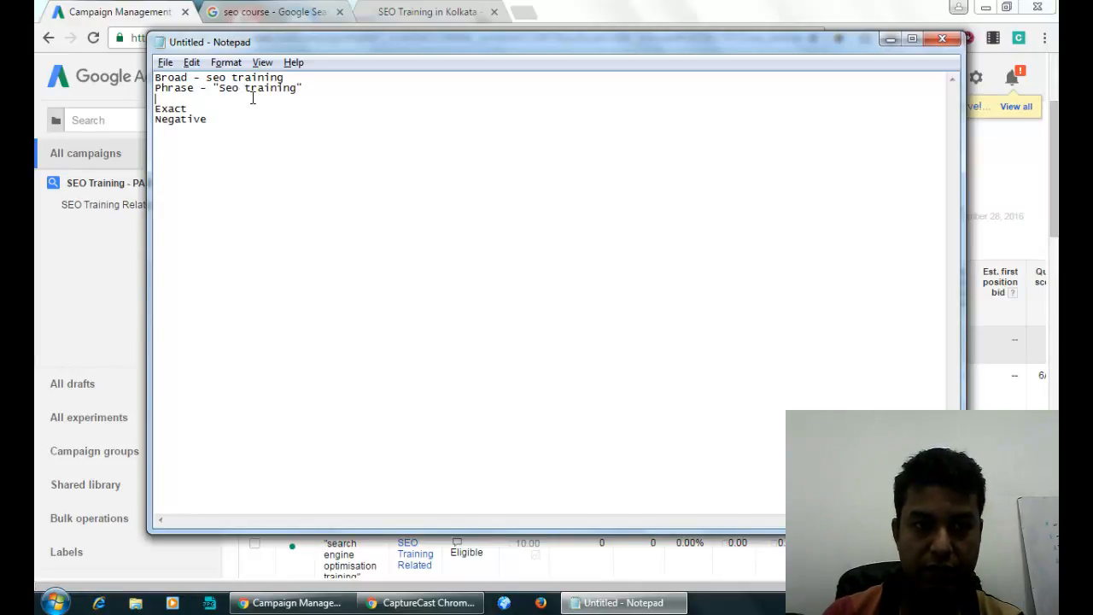
left_click(330, 79)
key("Return")
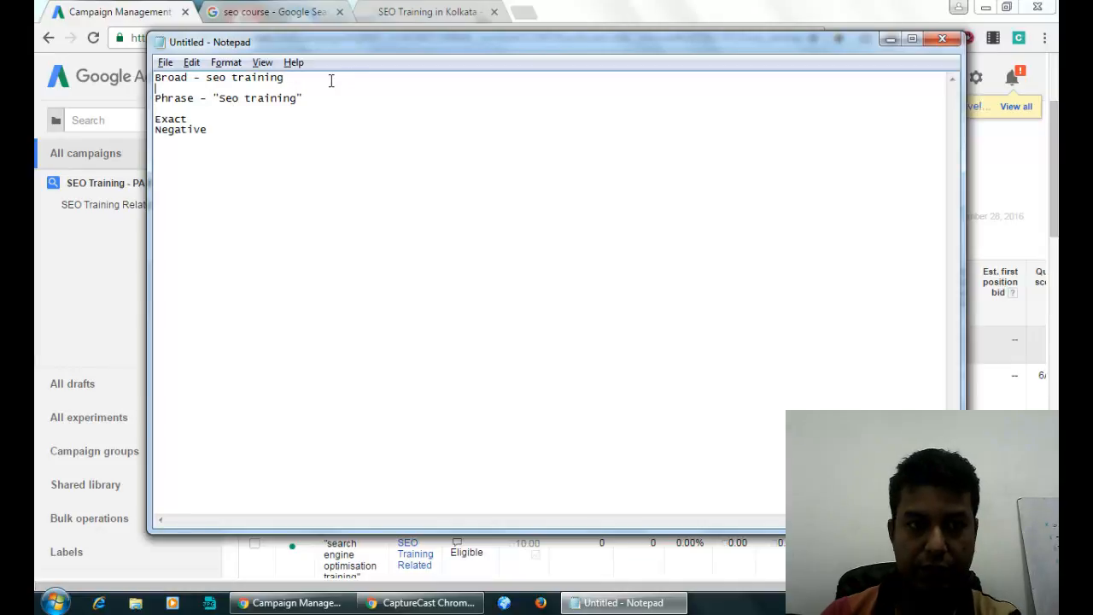
left_click(274, 113)
type("-")
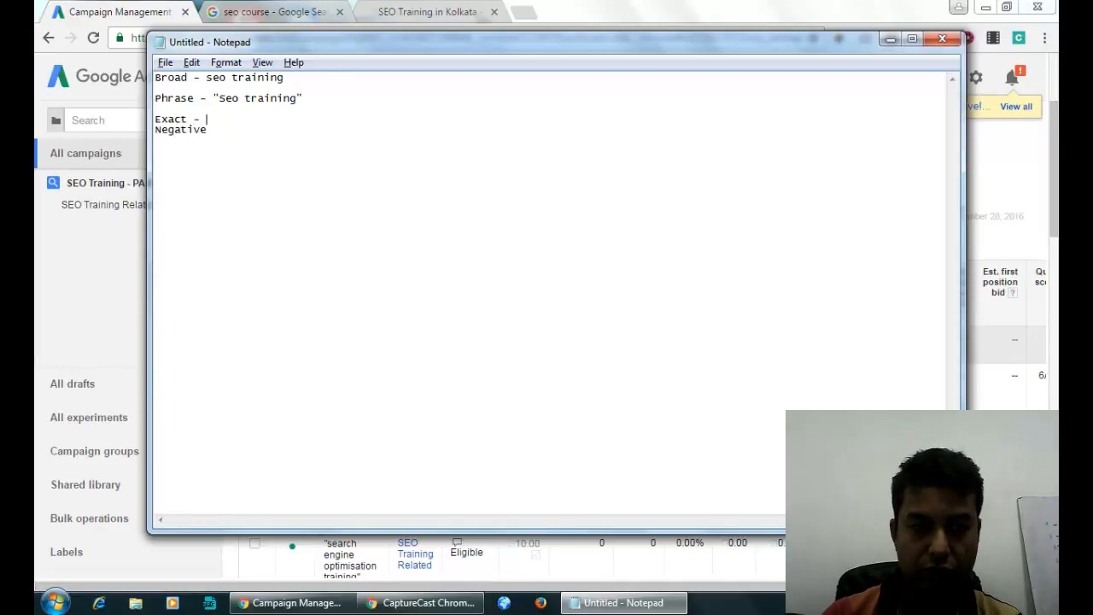
Copy seo training to the Exact line as a bracketed [seo training] example, leaving a line under Negative.
left_click_drag(206, 78, 287, 78)
key("ctrl+c")
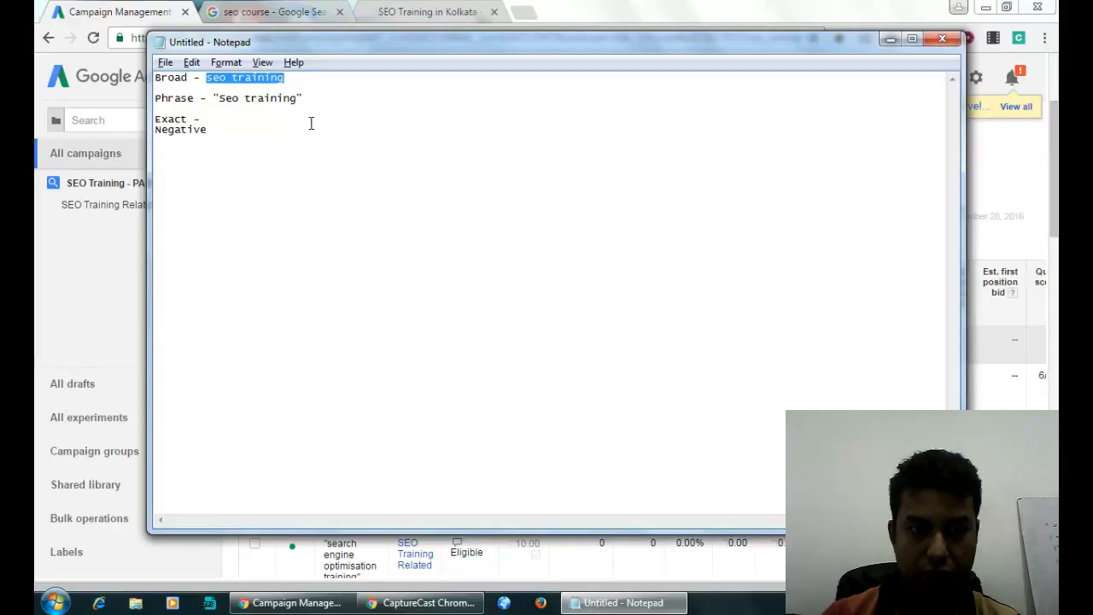
left_click(284, 126)
left_click(256, 112)
key("ctrl+v")
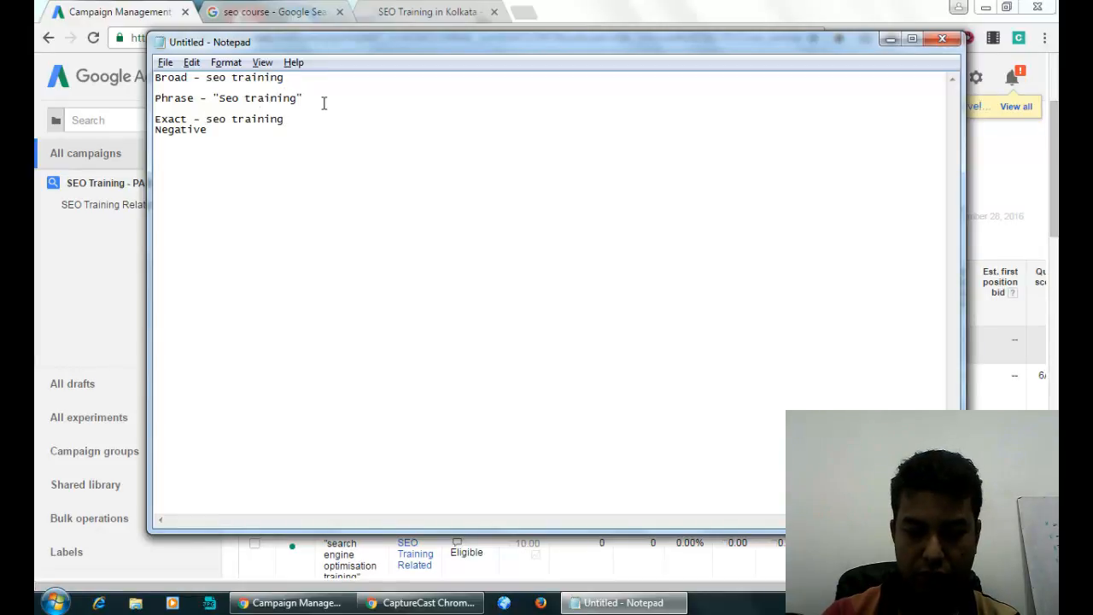
type("[")
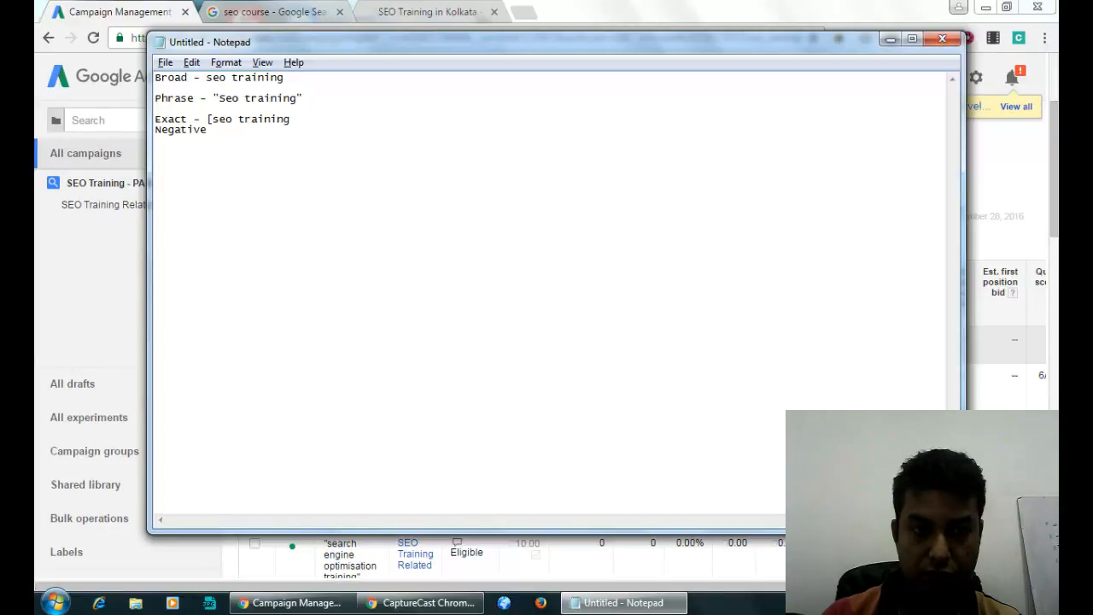
type("]")
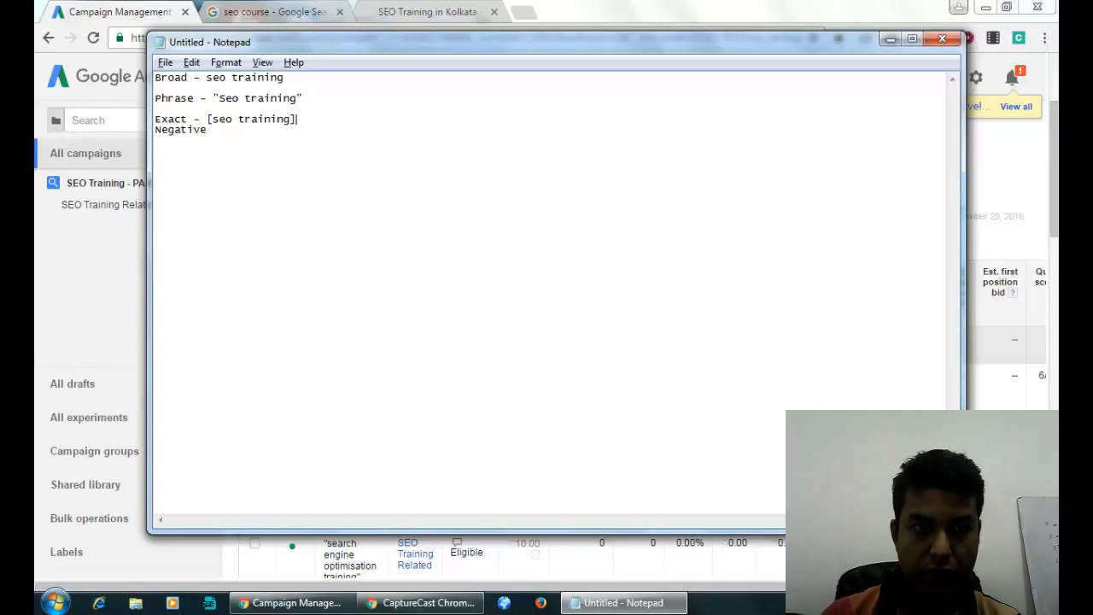
key("Return")
left_click(271, 159)
key("Return")
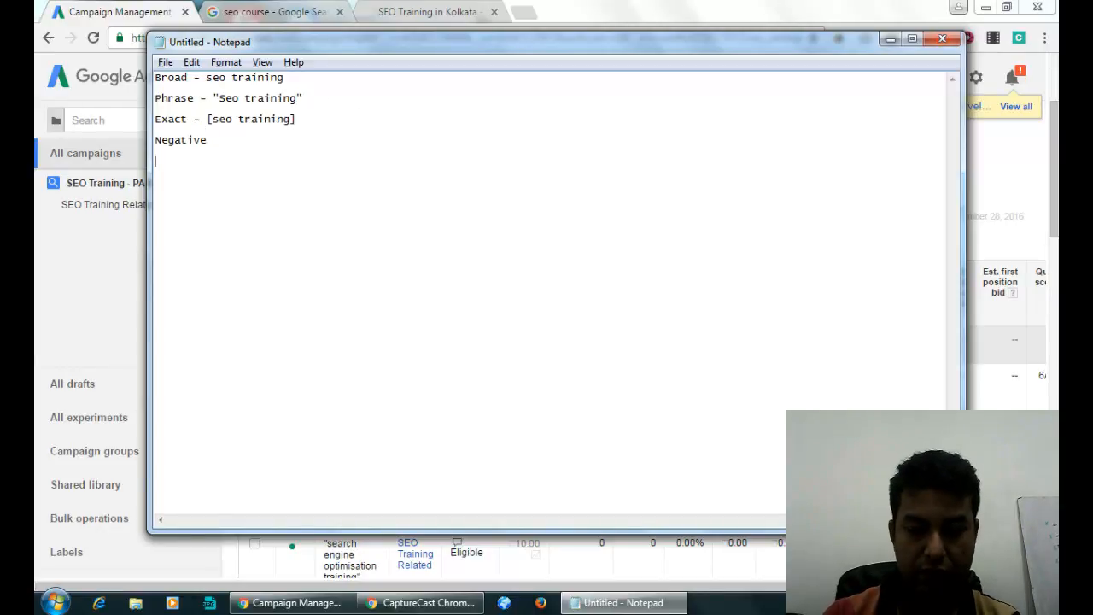
Type -seo and -training under Negative, then highlight seo and training in the broad example.
type("-seo ")
type("-")
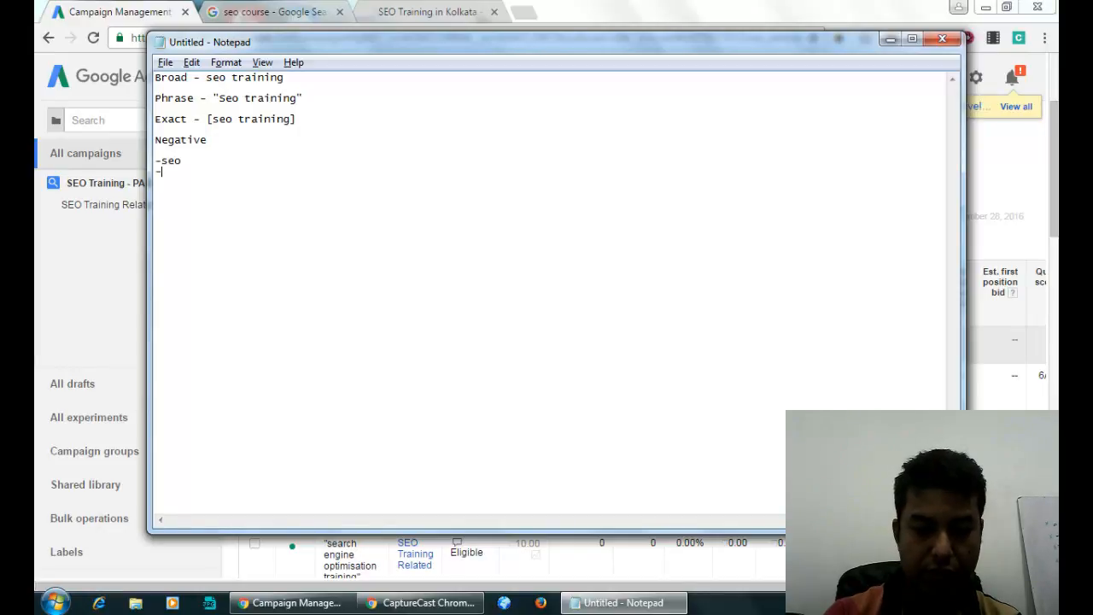
type("training")
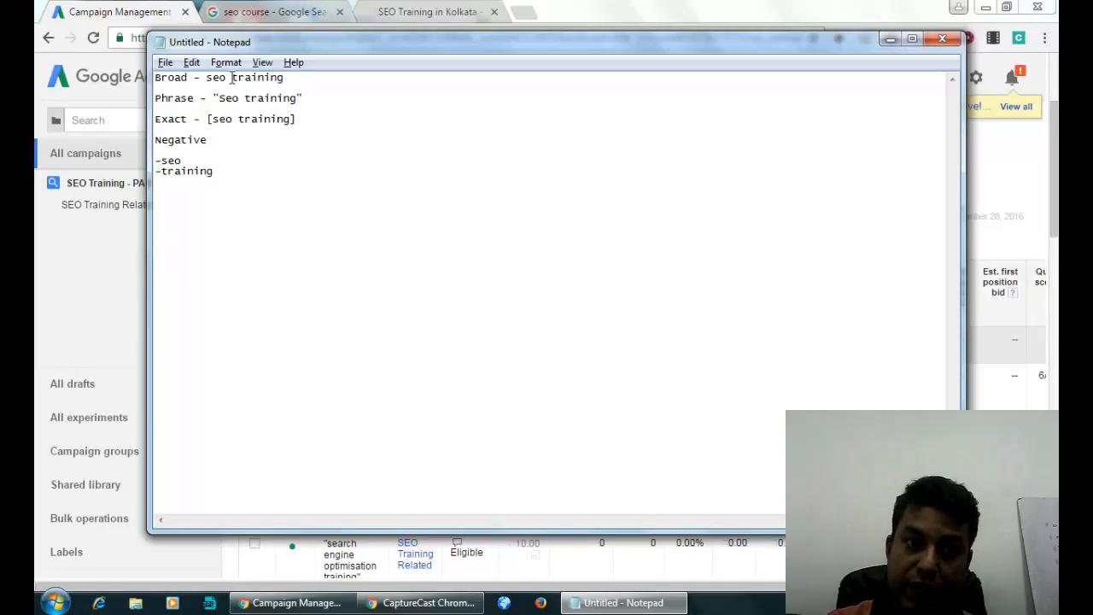
left_click_drag(226, 78, 207, 78)
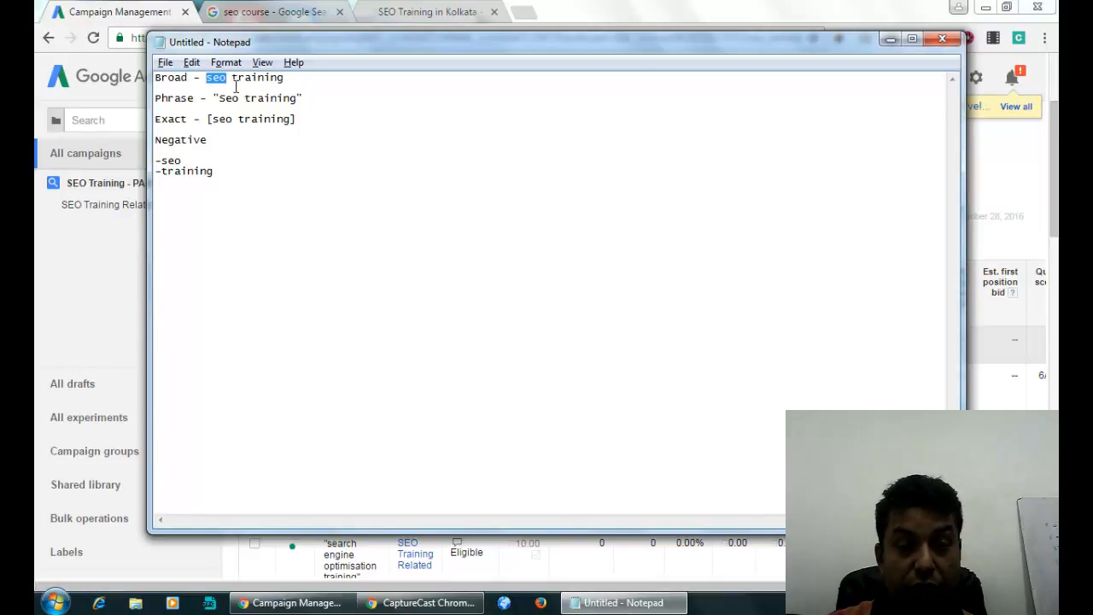
left_click_drag(232, 80, 286, 81)
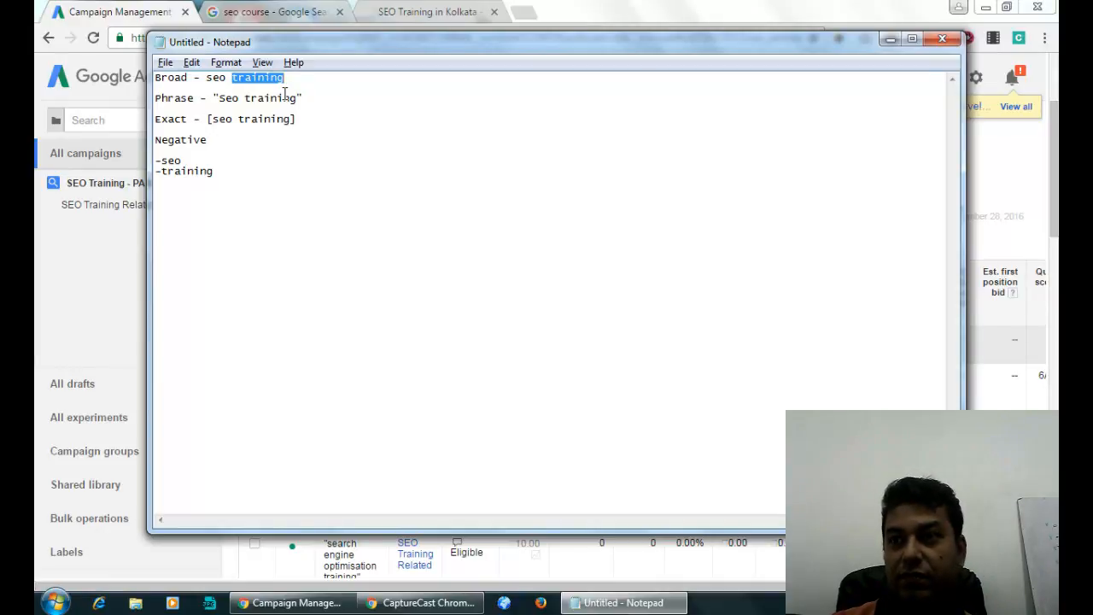
left_click(286, 81)
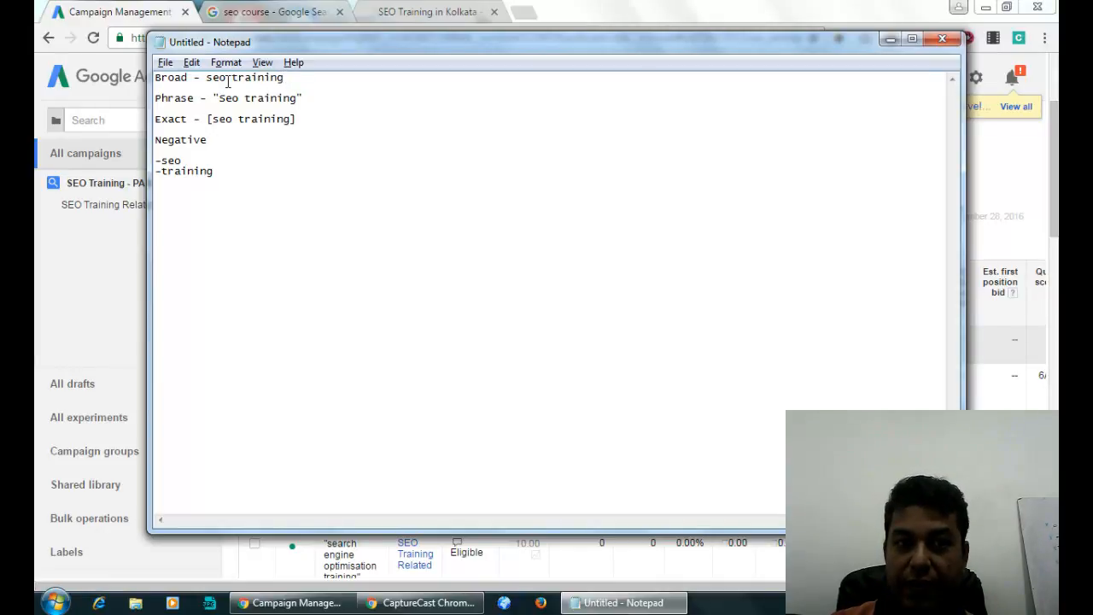
double_click(220, 79)
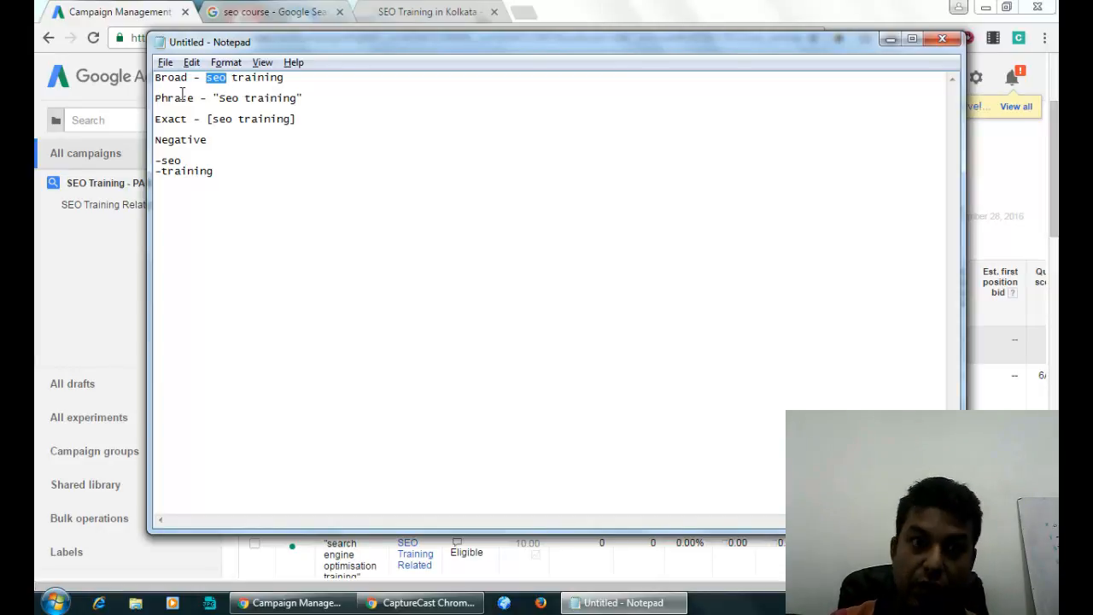
left_click(236, 81)
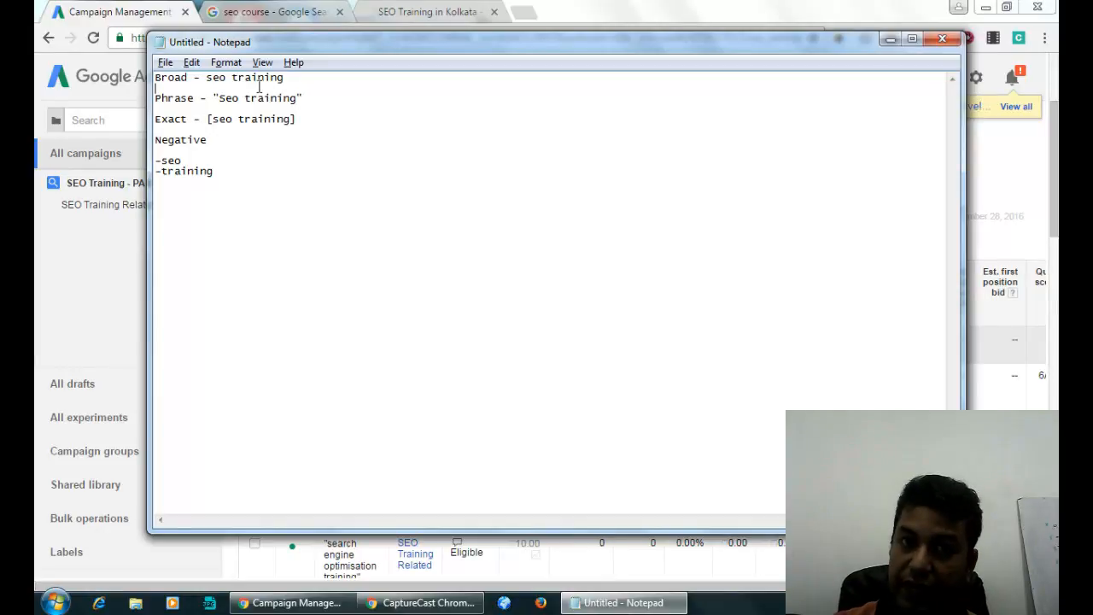
Highlight seo training inside the quotes of the phrase match example.
left_click(305, 86)
left_click(308, 108)
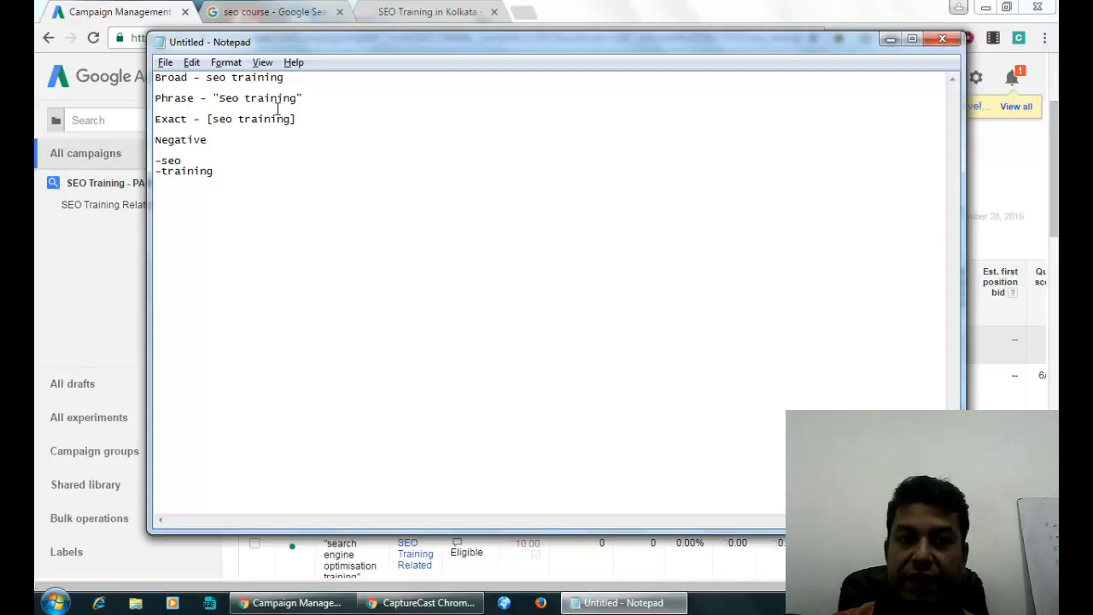
left_click_drag(219, 97, 298, 98)
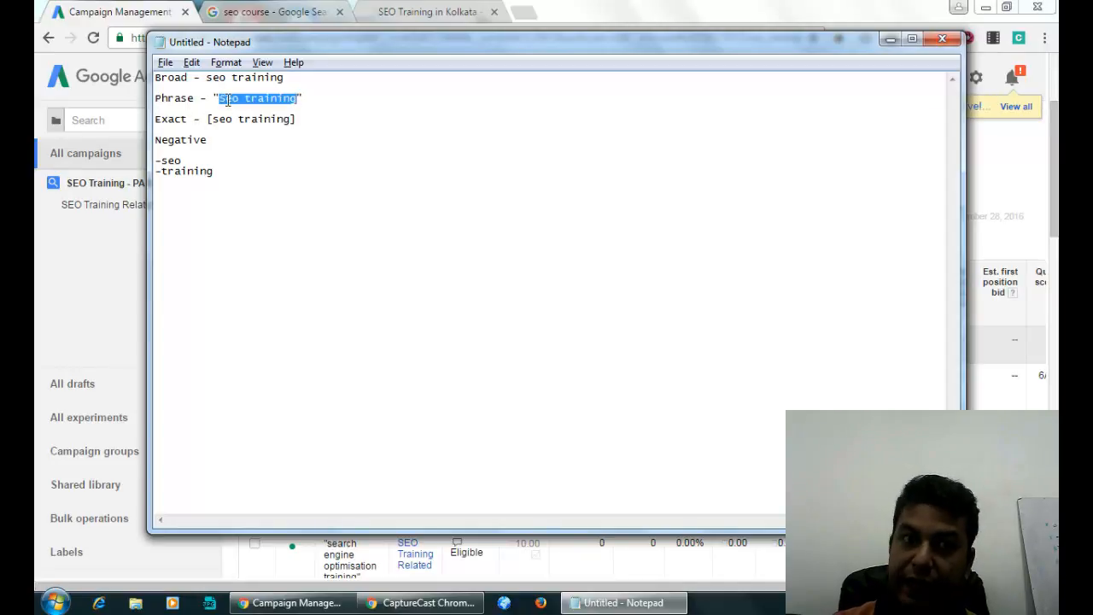
left_click(331, 104)
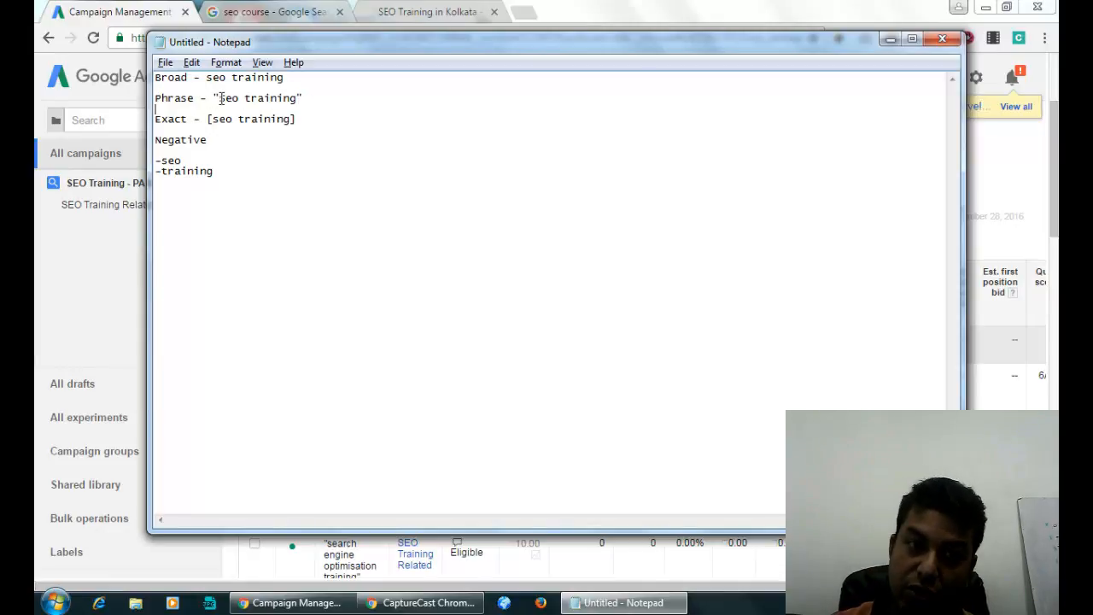
left_click_drag(220, 98, 302, 98)
left_click(302, 98)
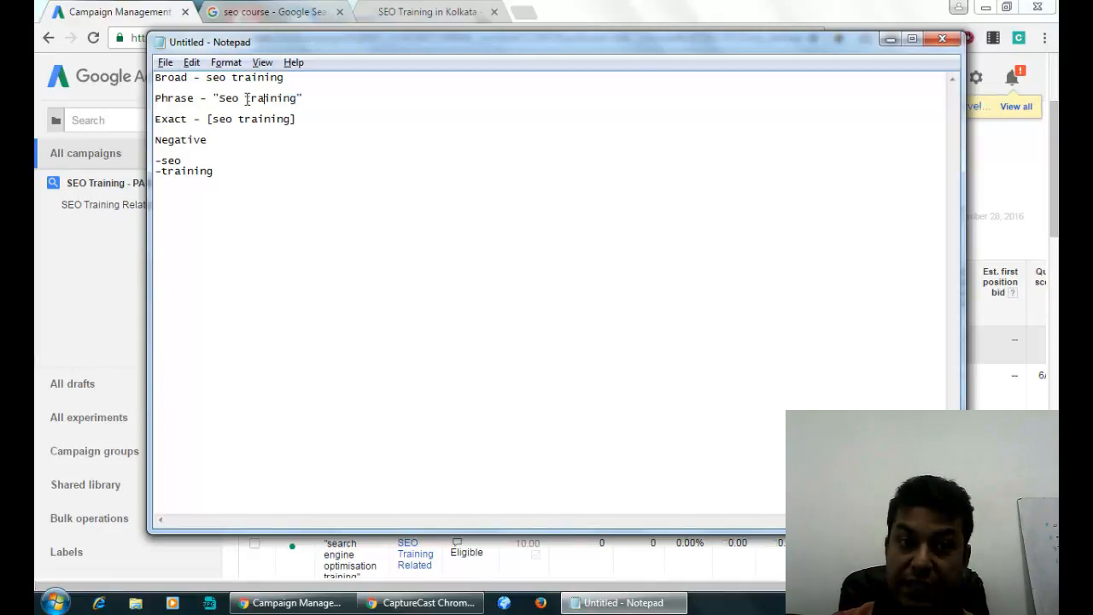
Add a blank line after the phrase example, trying and then removing a 'free seo training' sample.
key("Return")
key("Return")
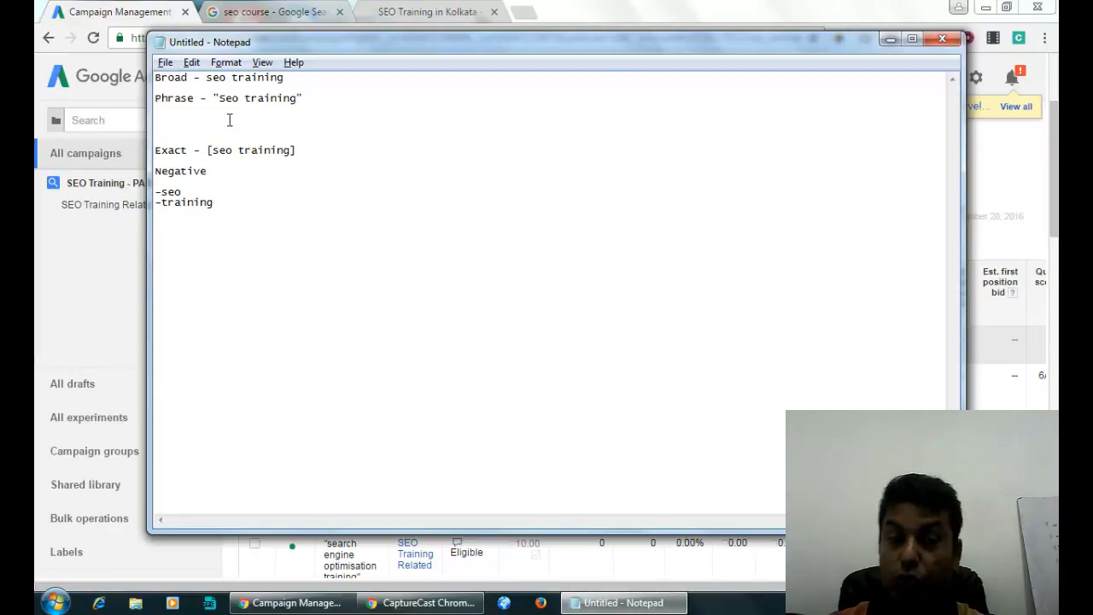
type("seo")
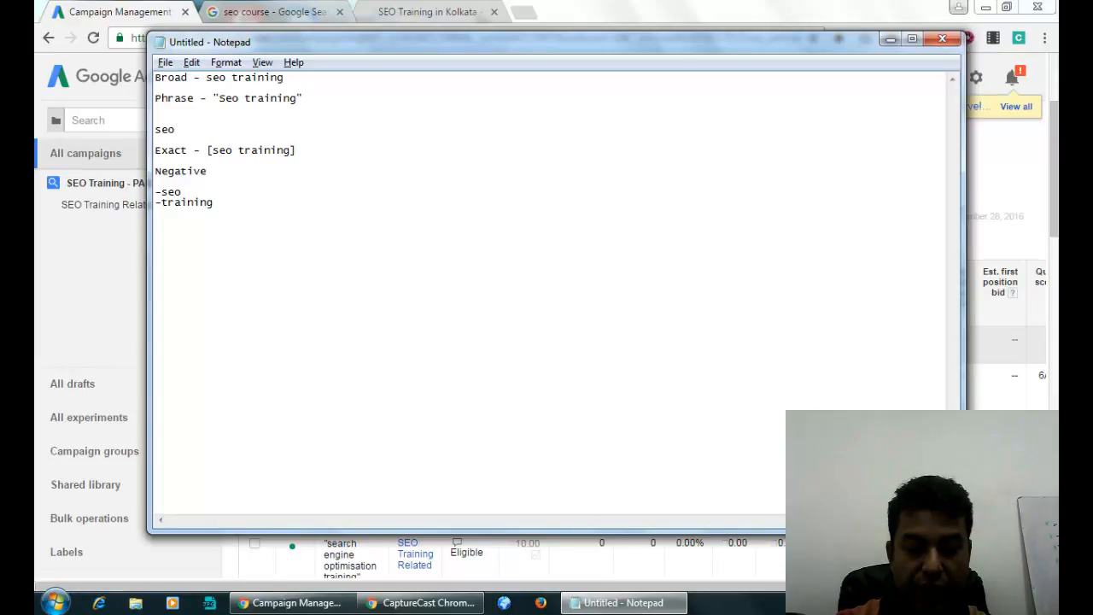
type(" free")
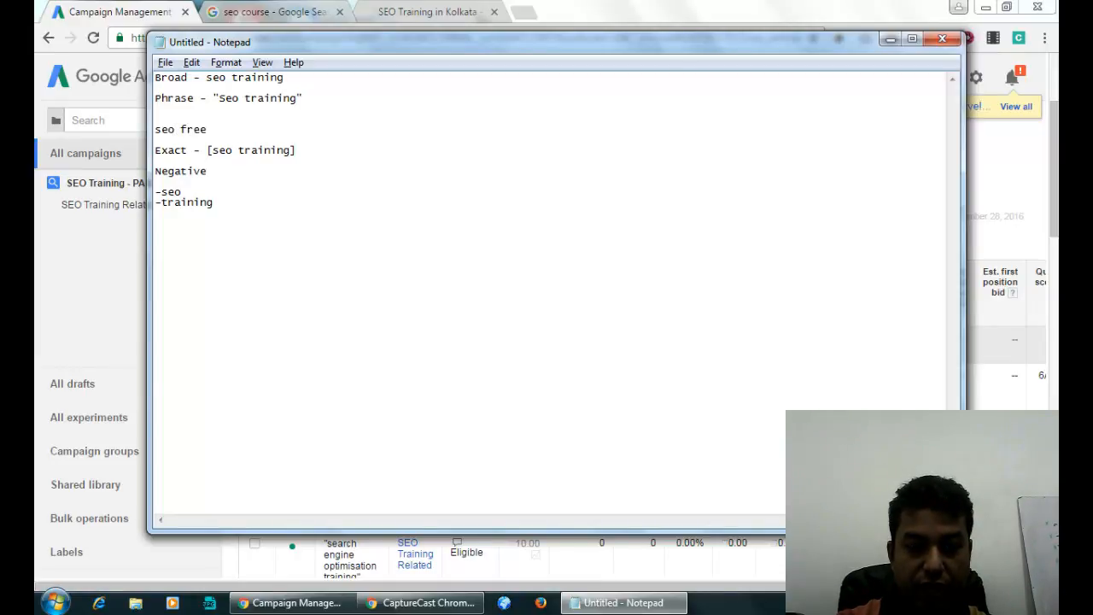
type(" training")
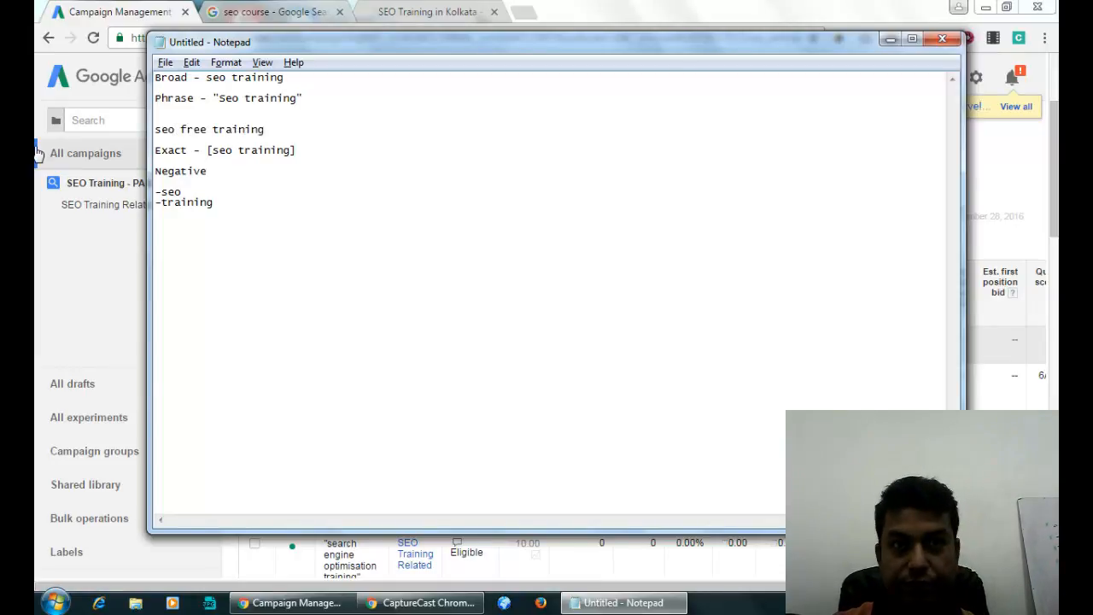
left_click(212, 132)
key("BackSpace")
key("BackSpace")
key("BackSpace")
key("BackSpace")
key("BackSpace")
left_click(156, 129)
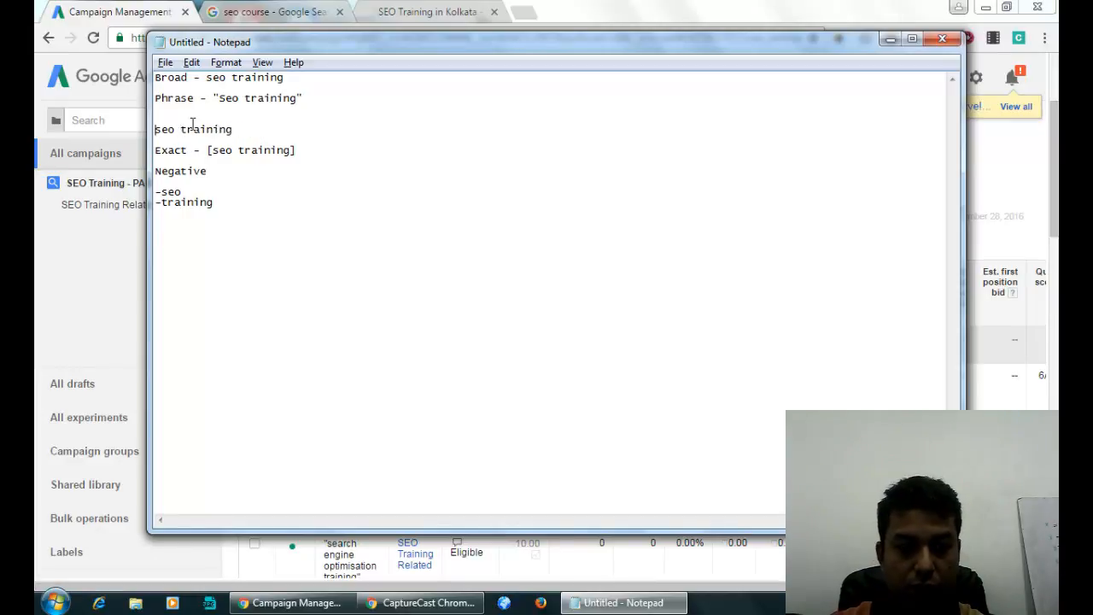
type("free")
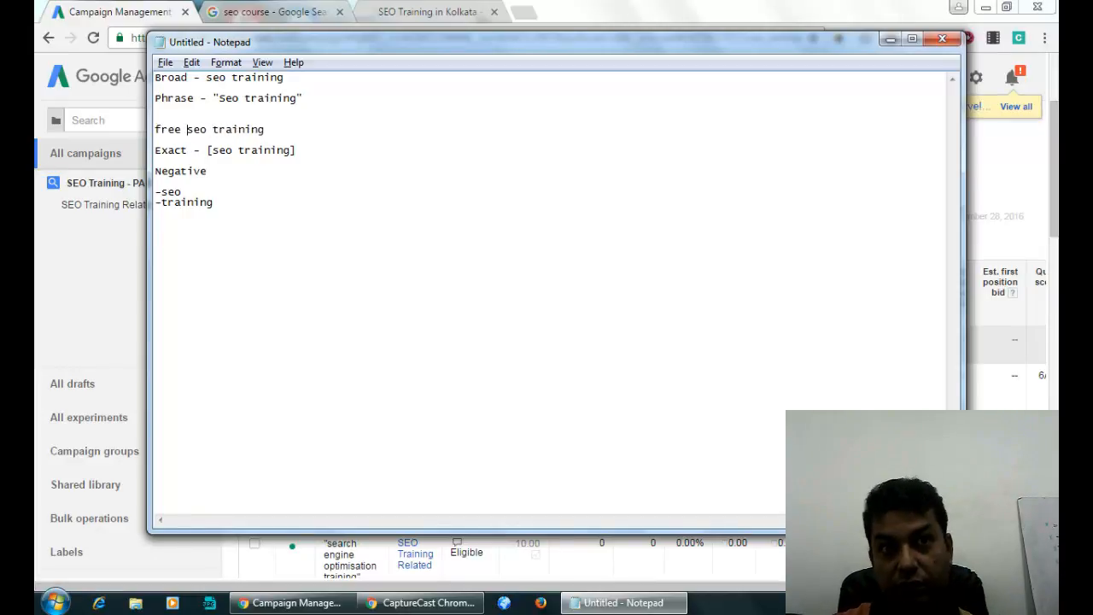
left_click_drag(187, 129, 145, 131)
key("BackSpace")
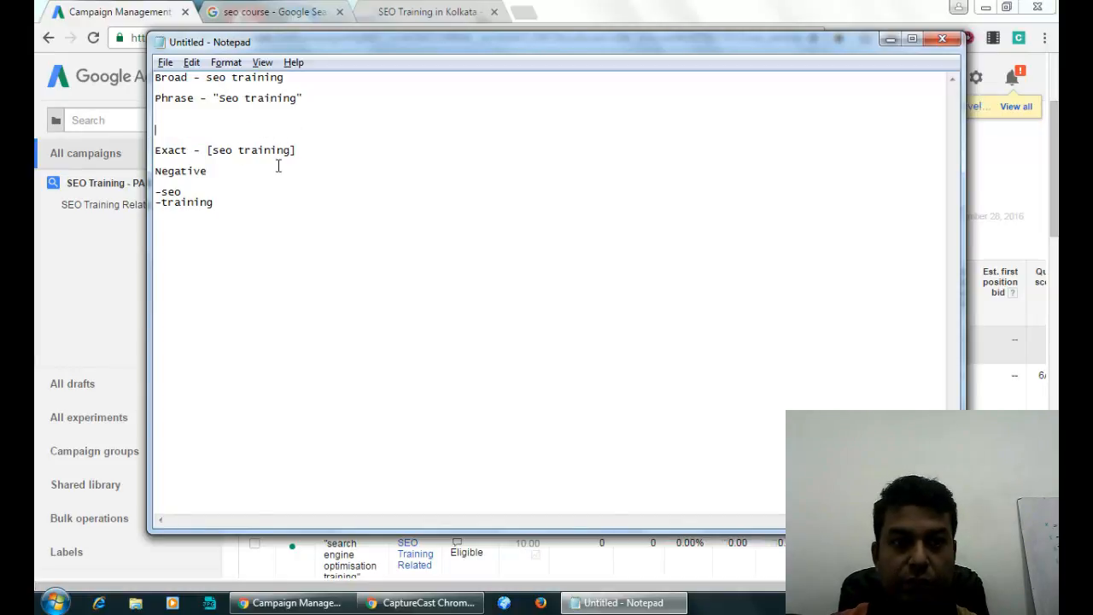
Add a blank line after the [seo training] exact example.
left_click(312, 154)
key("Return")
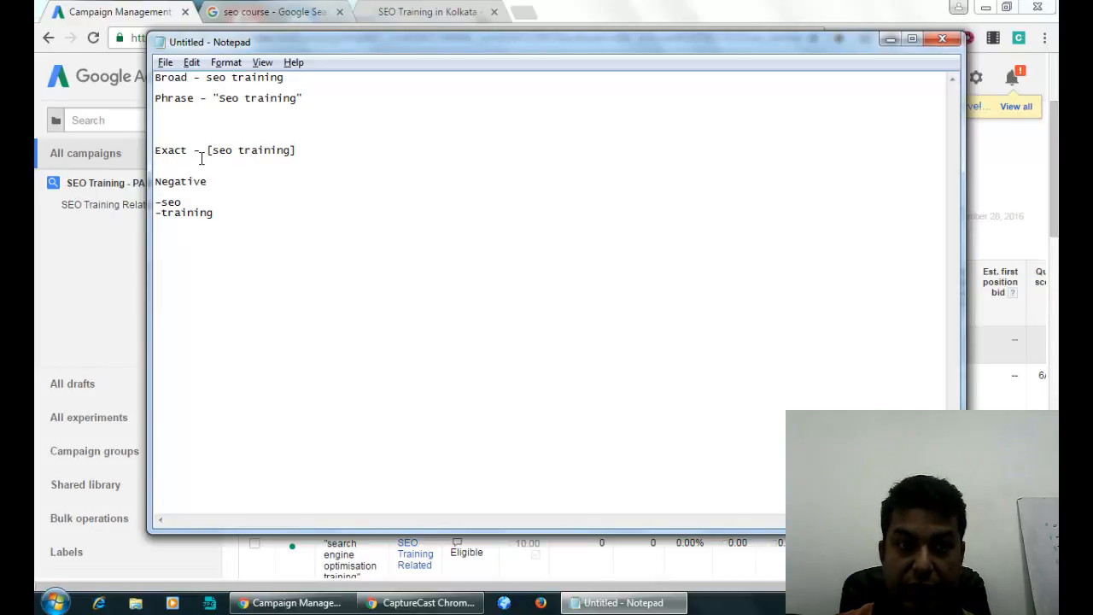
left_click_drag(205, 151, 337, 151)
left_click(180, 202)
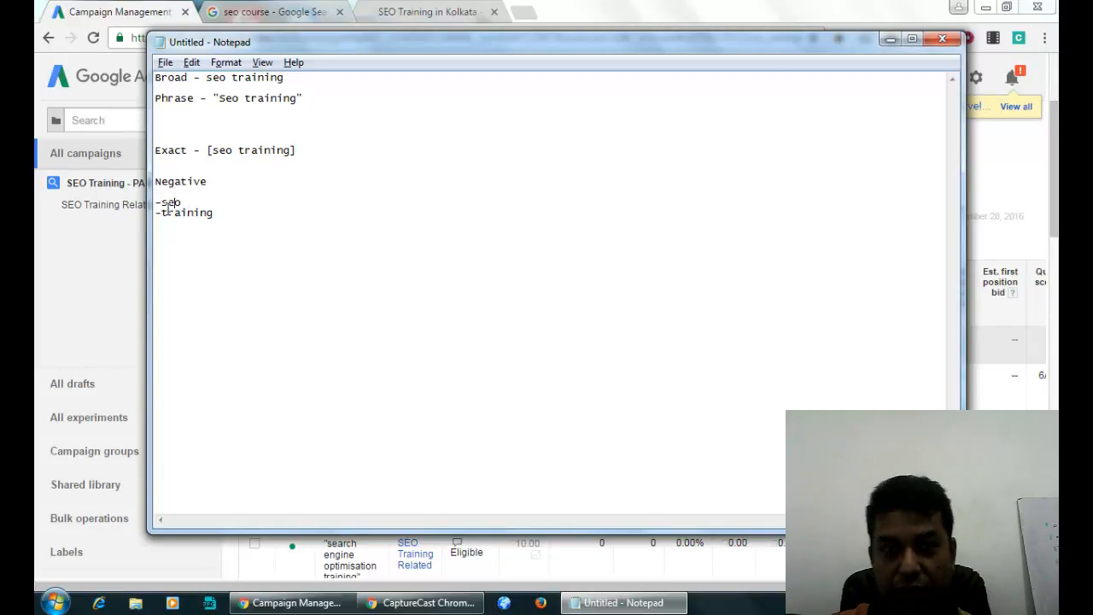
Replace the negative keywords with free, video and -book, fixing the 'boook' typo.
left_click_drag(161, 203, 181, 202)
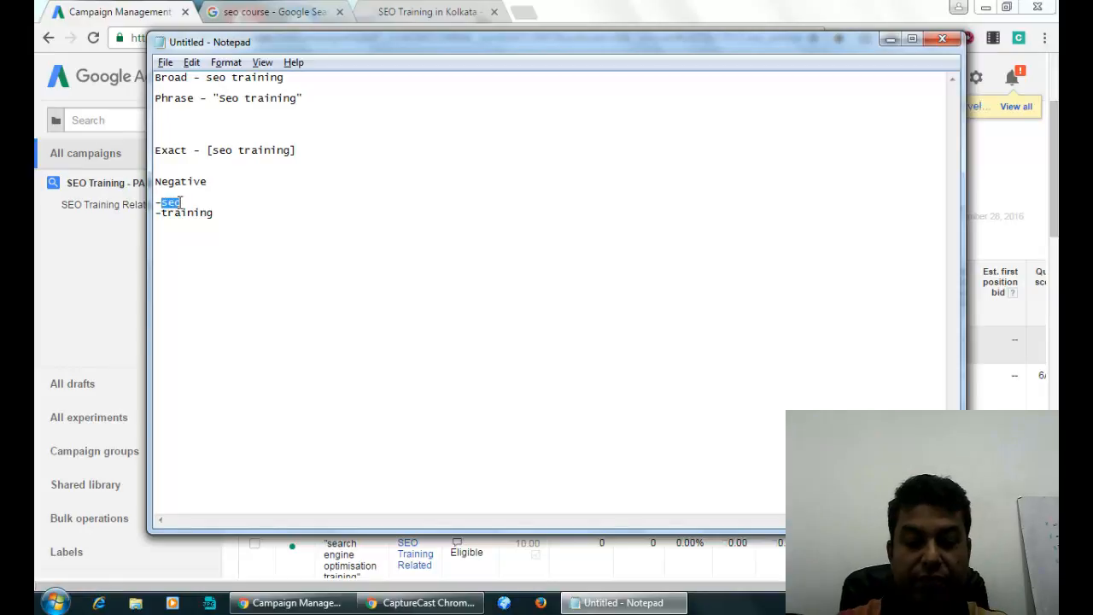
type("free")
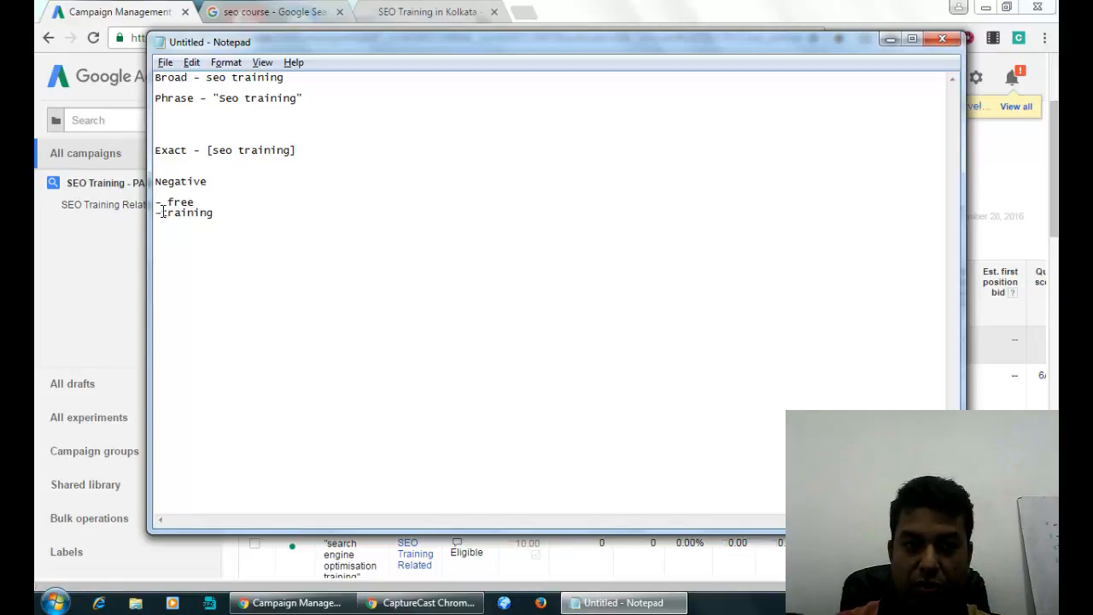
left_click_drag(162, 211, 242, 215)
type("video")
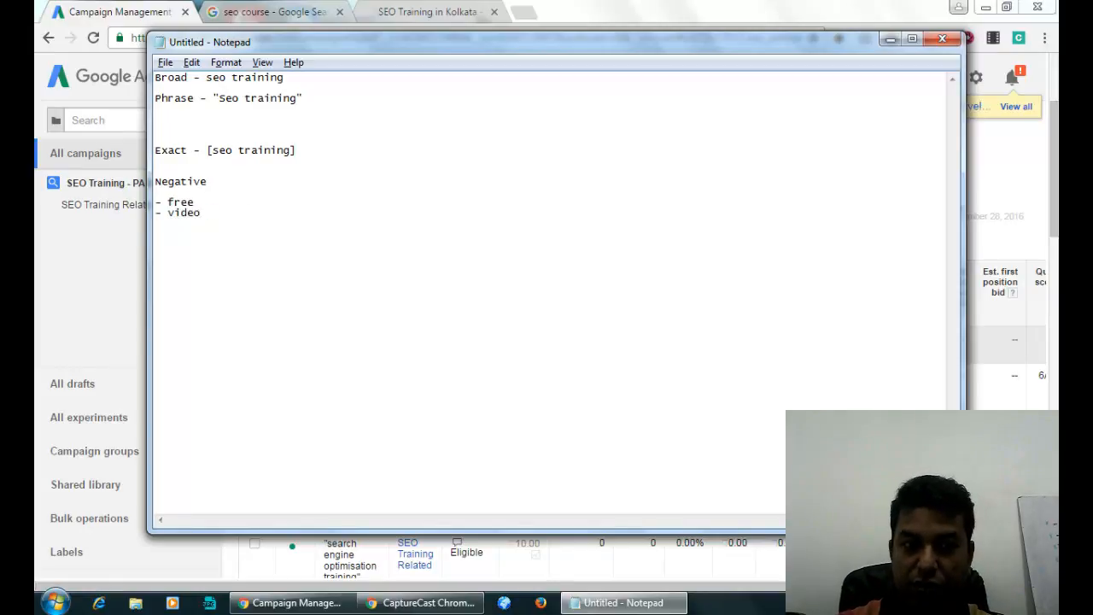
type(" -boook")
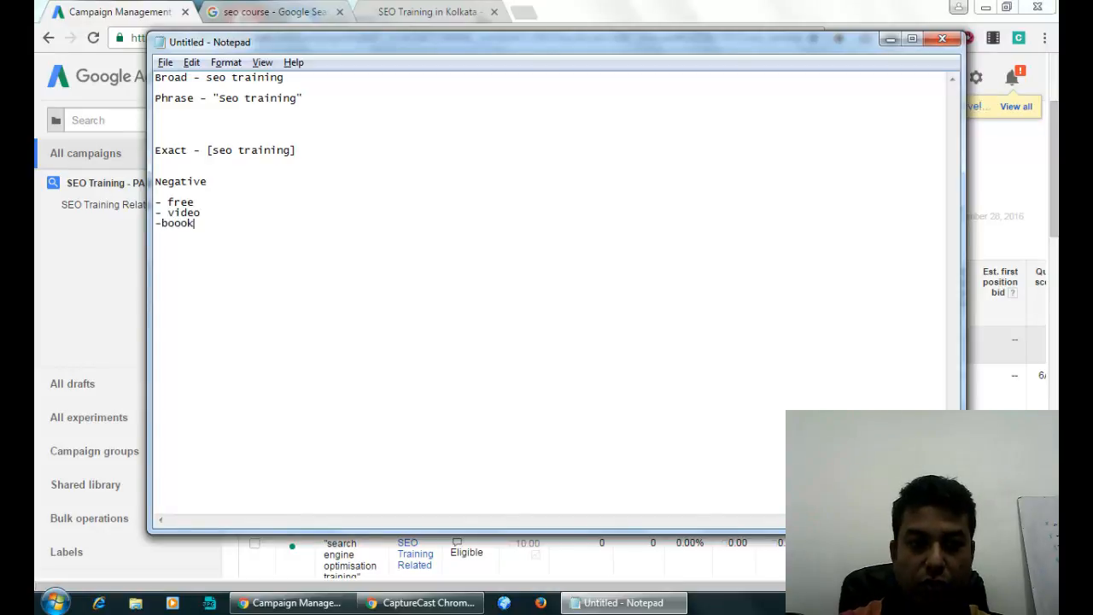
key("BackSpace")
key("BackSpace")
key("BackSpace")
type("ok")
key("Return")
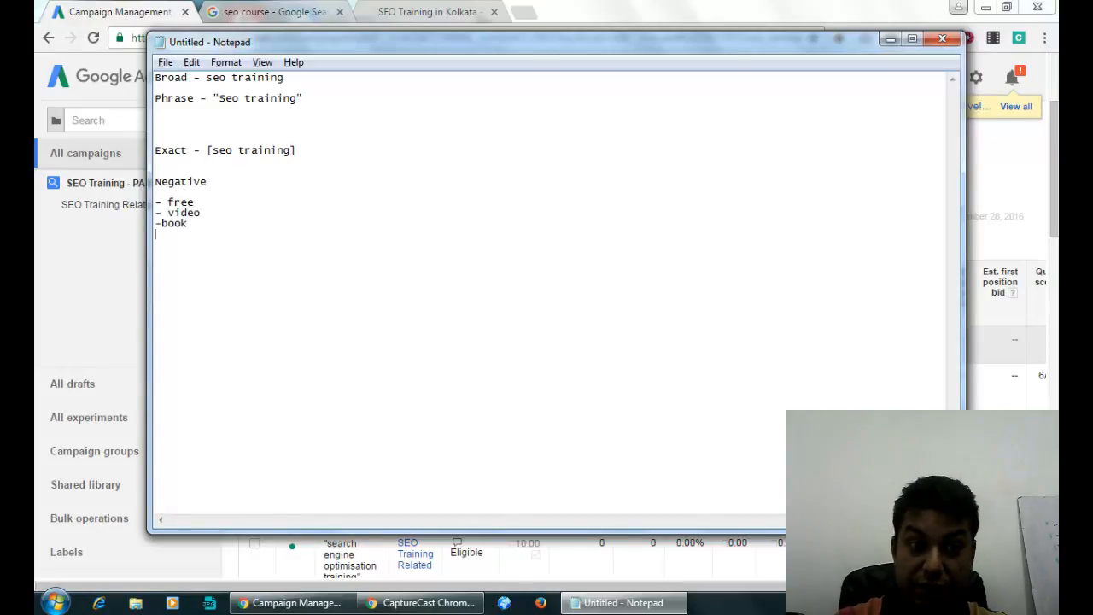
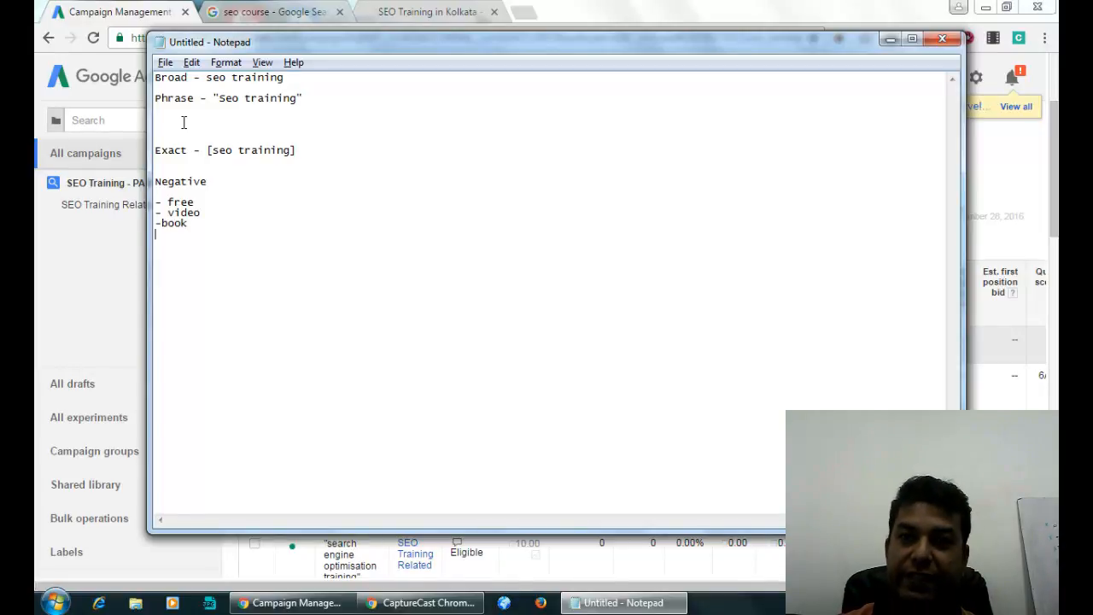
Highlight the phrase-match 'seo training' example in the notes, then switch back to AdWords.
left_click(157, 88)
left_click_drag(327, 91, 325, 105)
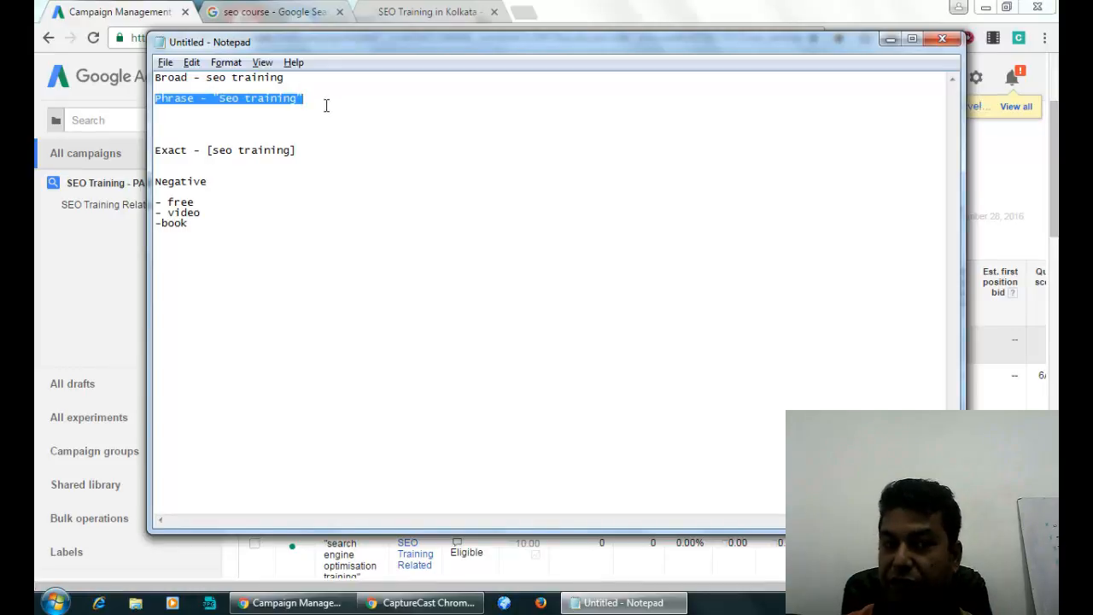
left_click(196, 202)
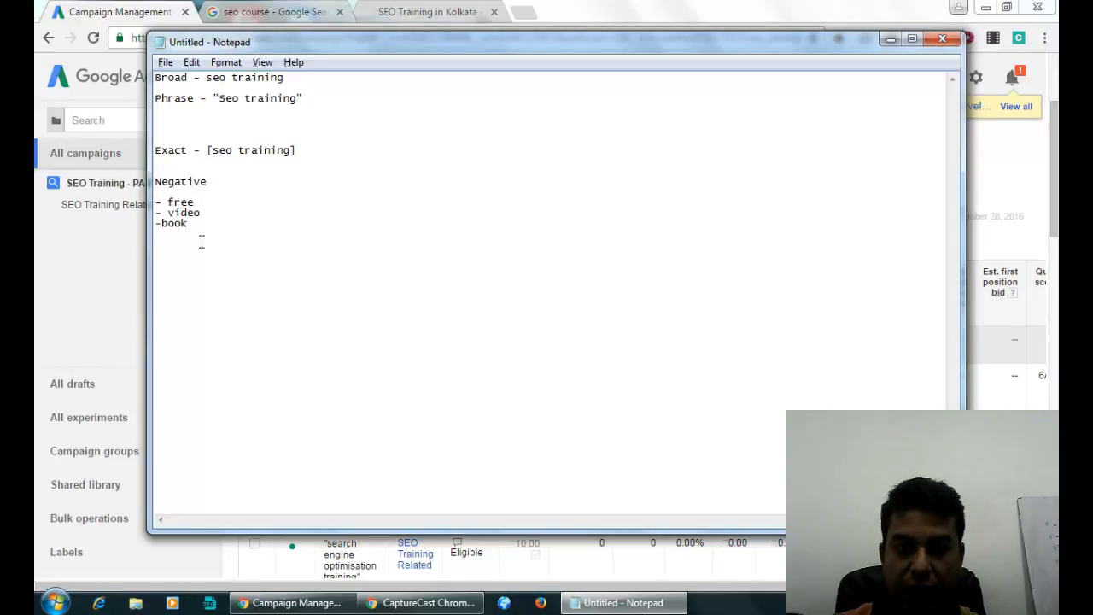
key("alt+Tab")
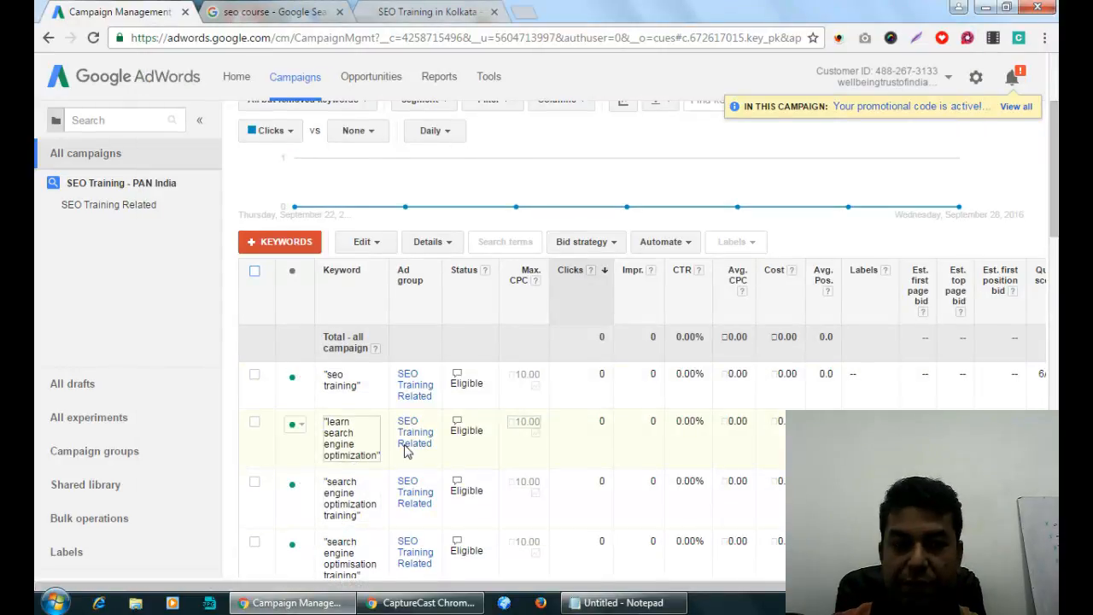
Open an empty campaign-level negative keywords entry box, then a new blank browser tab.
scroll(407, 451, "down", 5)
scroll(402, 447, "up", 8)
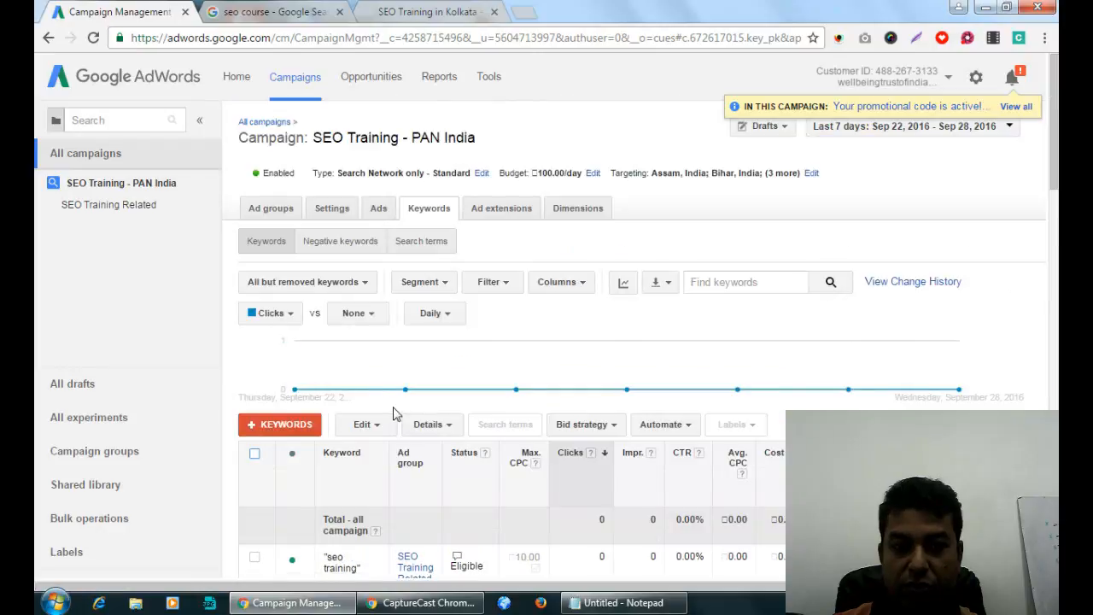
left_click(342, 243)
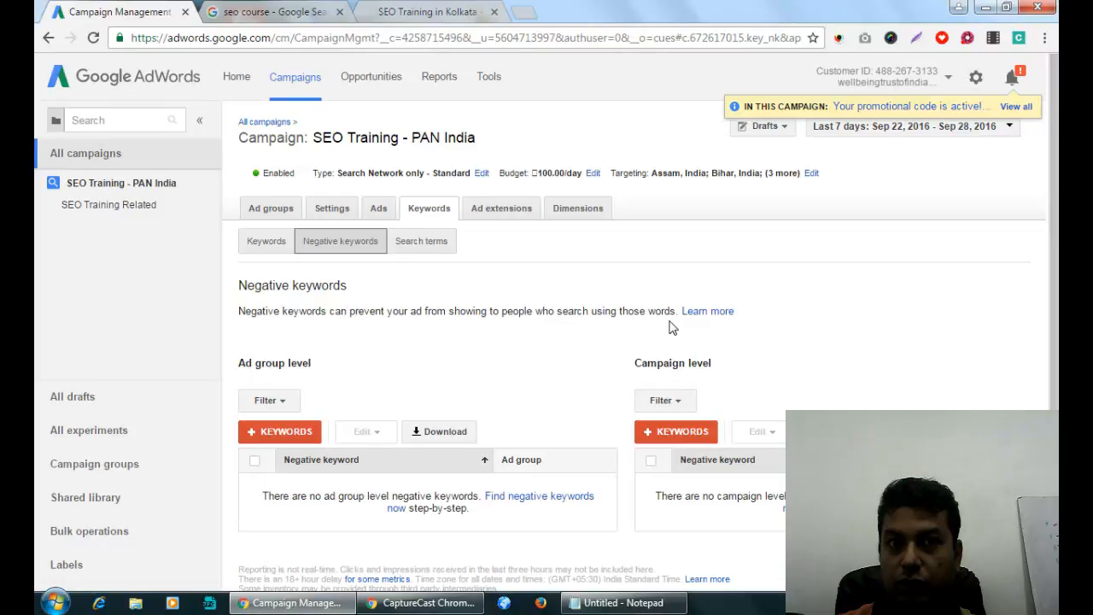
scroll(665, 326, "down", 1)
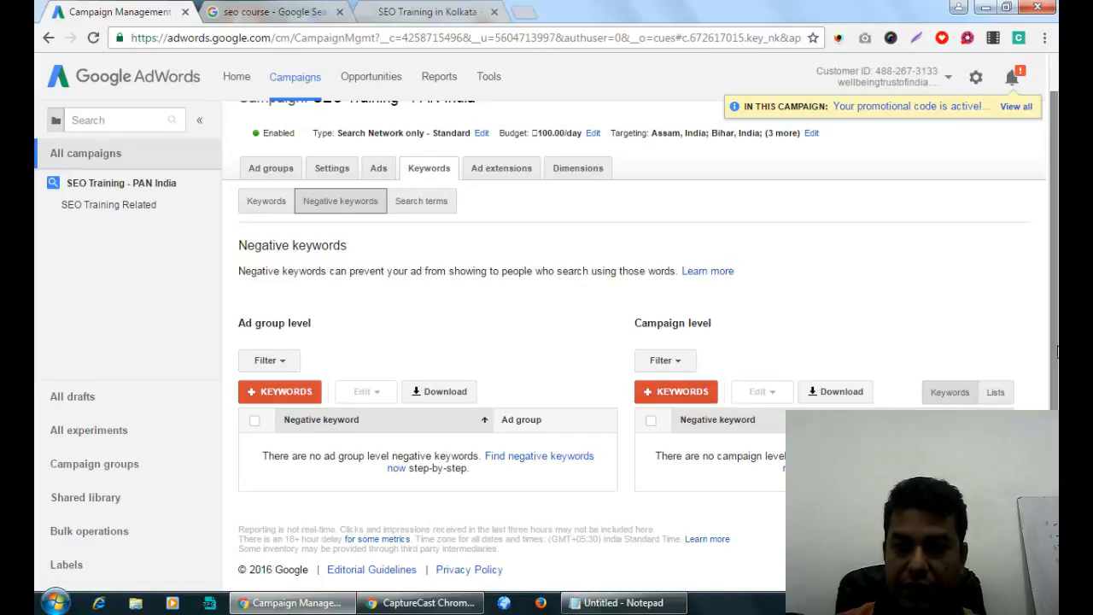
left_click(663, 391)
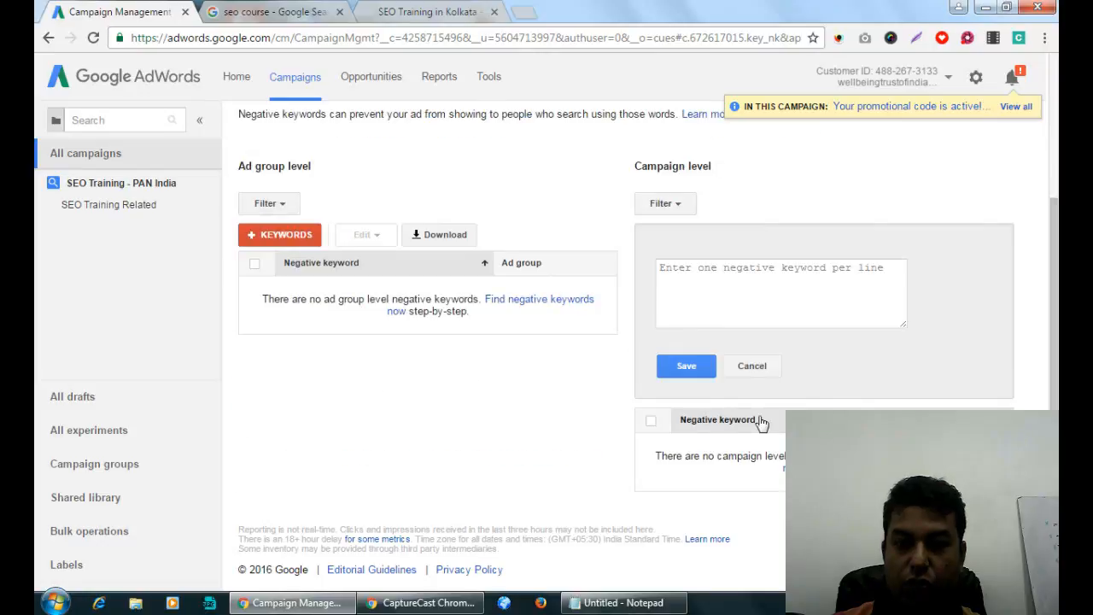
left_click(720, 298)
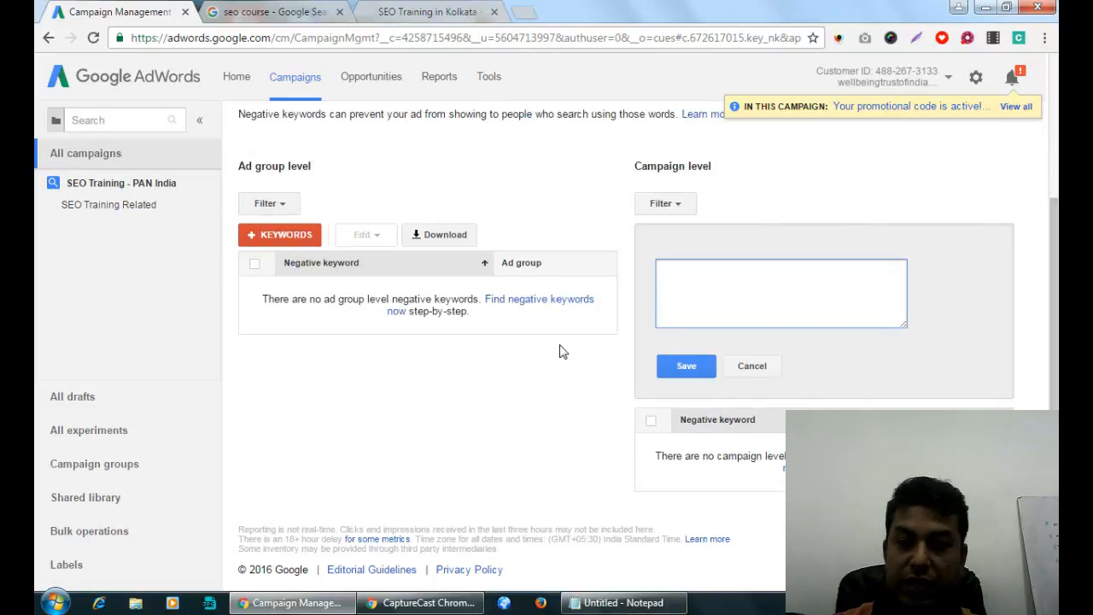
left_click(523, 12)
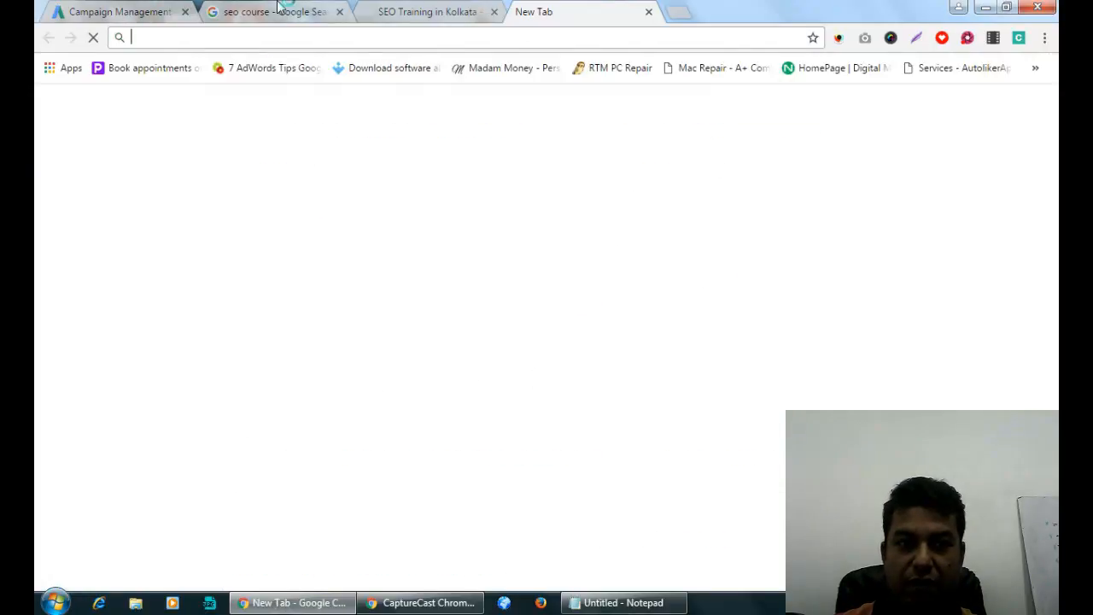
Search Google for 'negative keyword list for google adwords'.
left_click(282, 9)
left_click(546, 12)
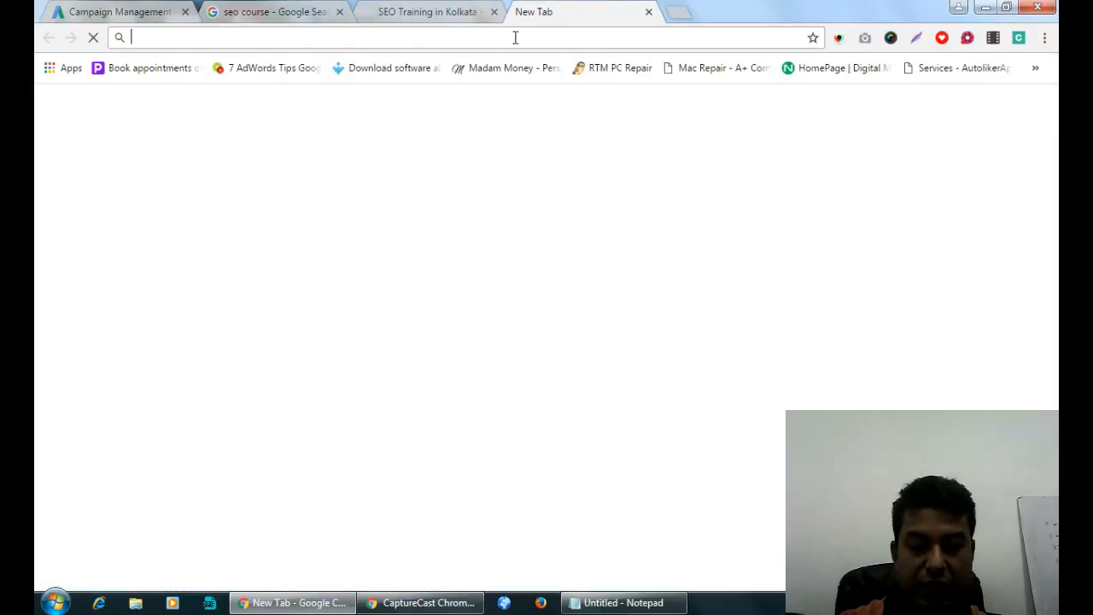
type("negative keyw")
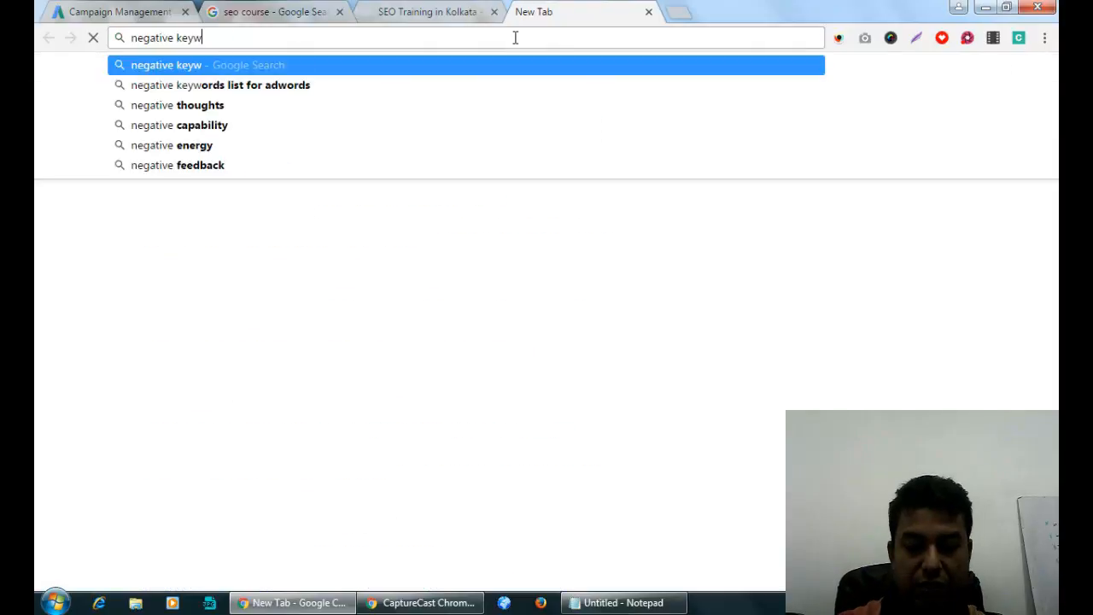
type("ord list for goog")
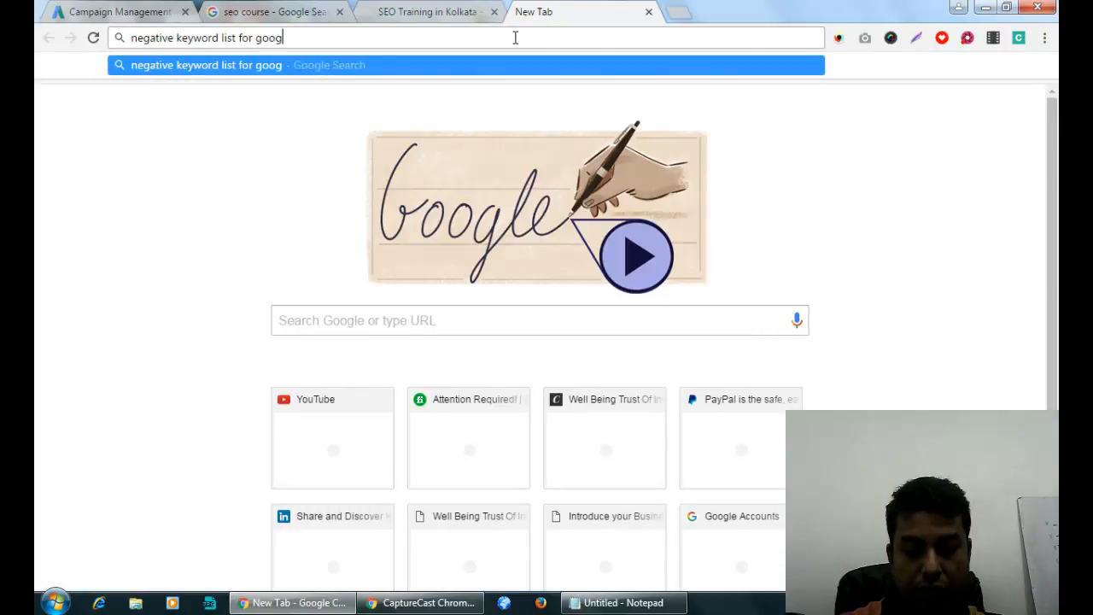
type("le adwords")
key("Return")
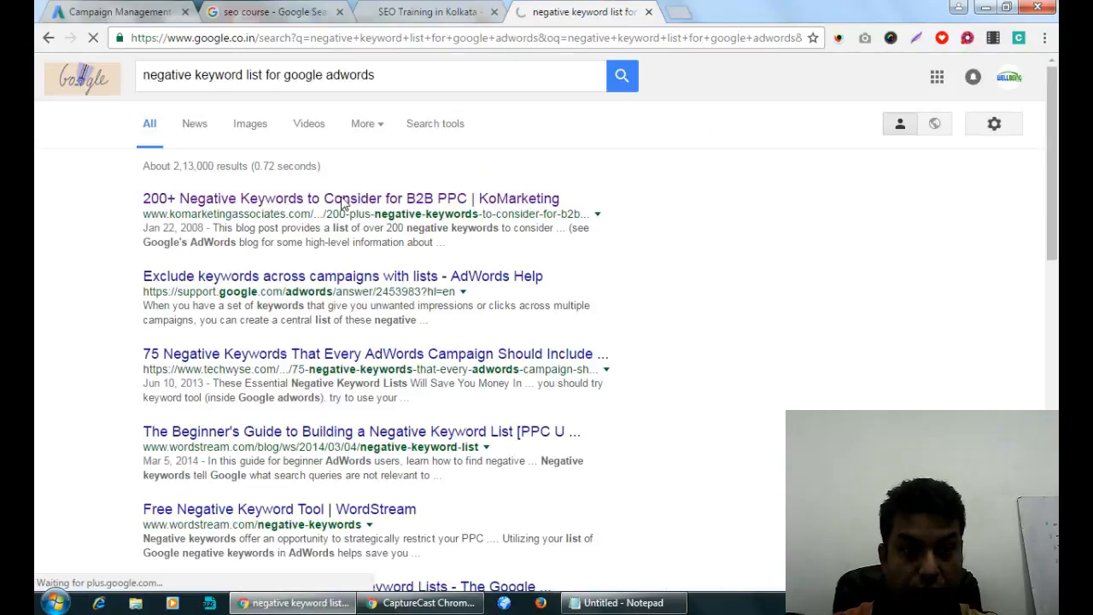
Open the KoMarketing and 75 Negative Keywords results in new tabs.
right_click(343, 200)
left_click(367, 208)
scroll(333, 207, "down", 2)
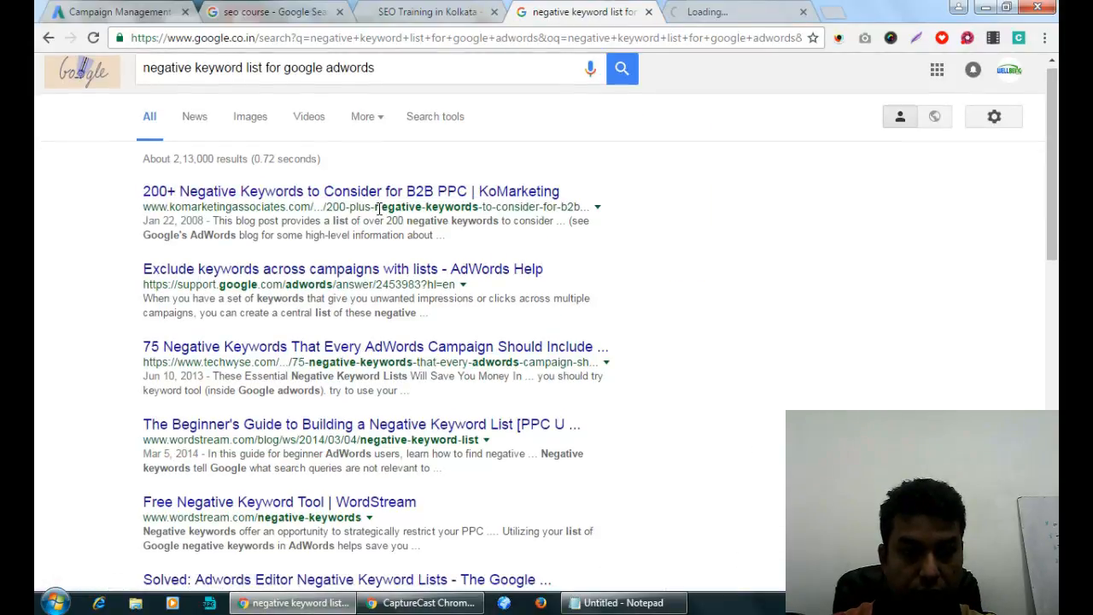
right_click(311, 196)
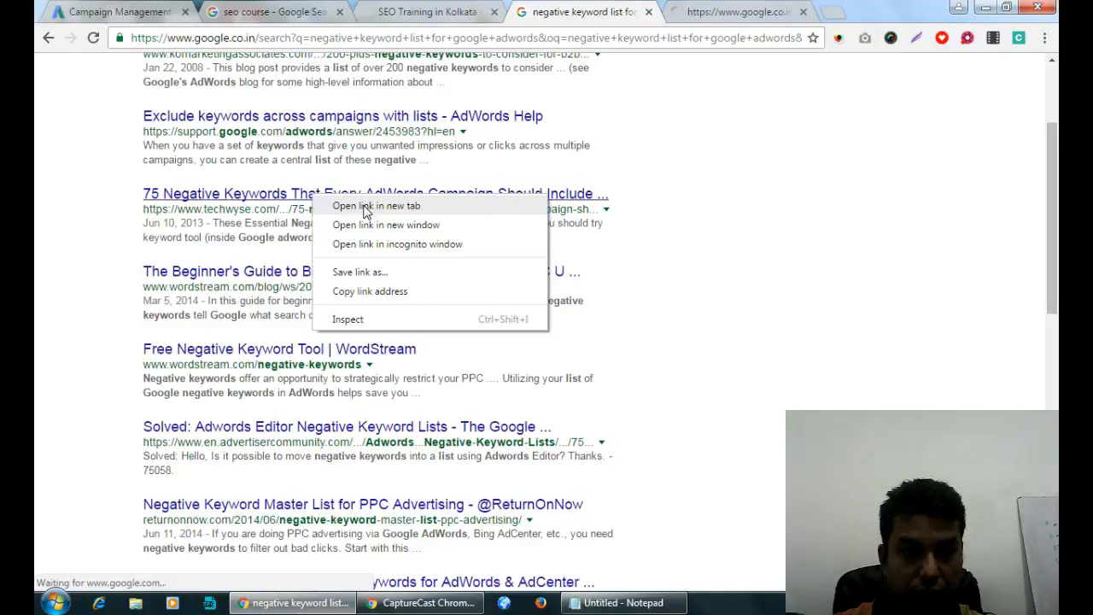
left_click(359, 205)
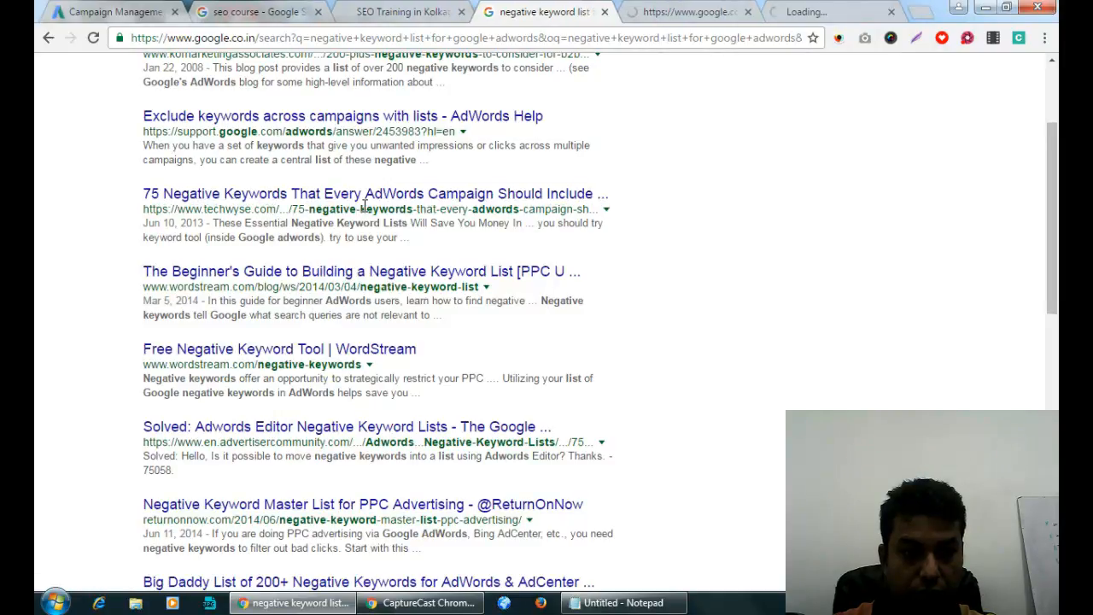
left_click(690, 14)
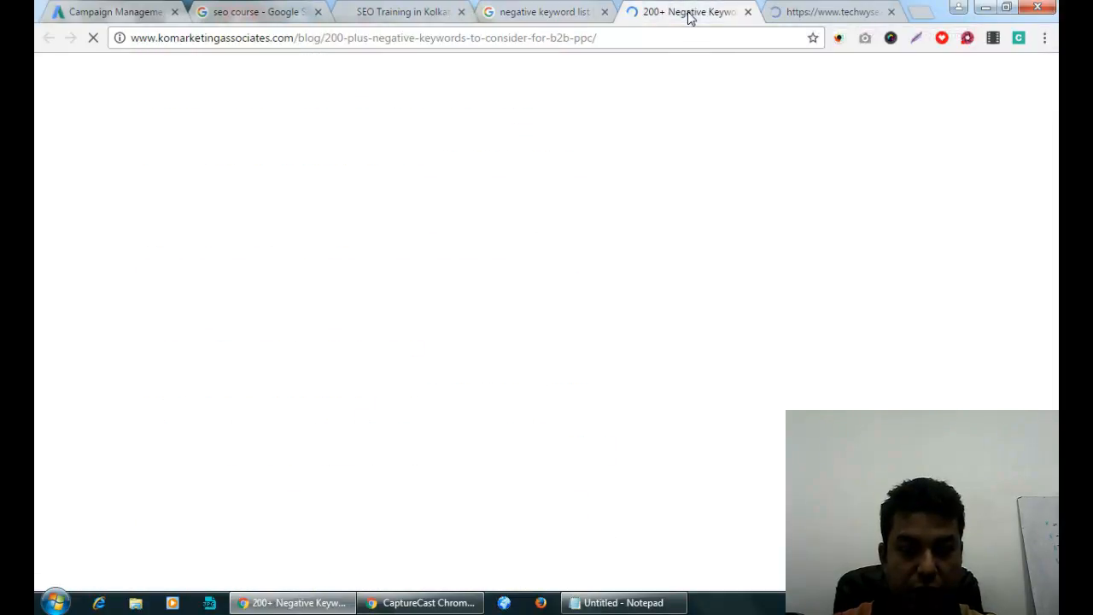
View KoMarketing's '200+ Negative Keywords to Consider for B2B PPC' article.
left_click(547, 12)
scroll(369, 287, "down", 3)
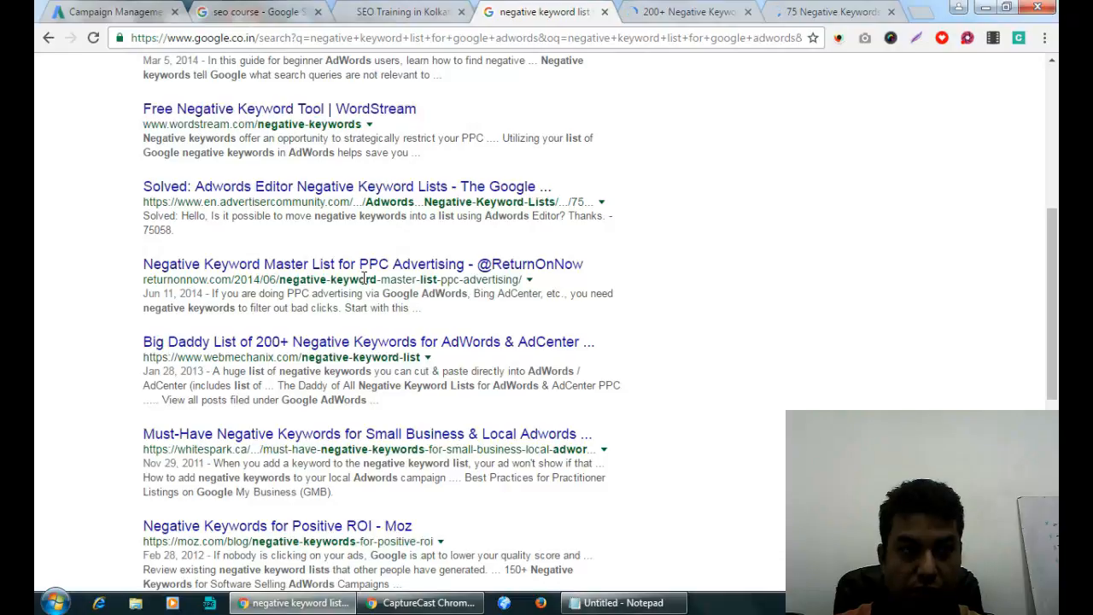
left_click(690, 15)
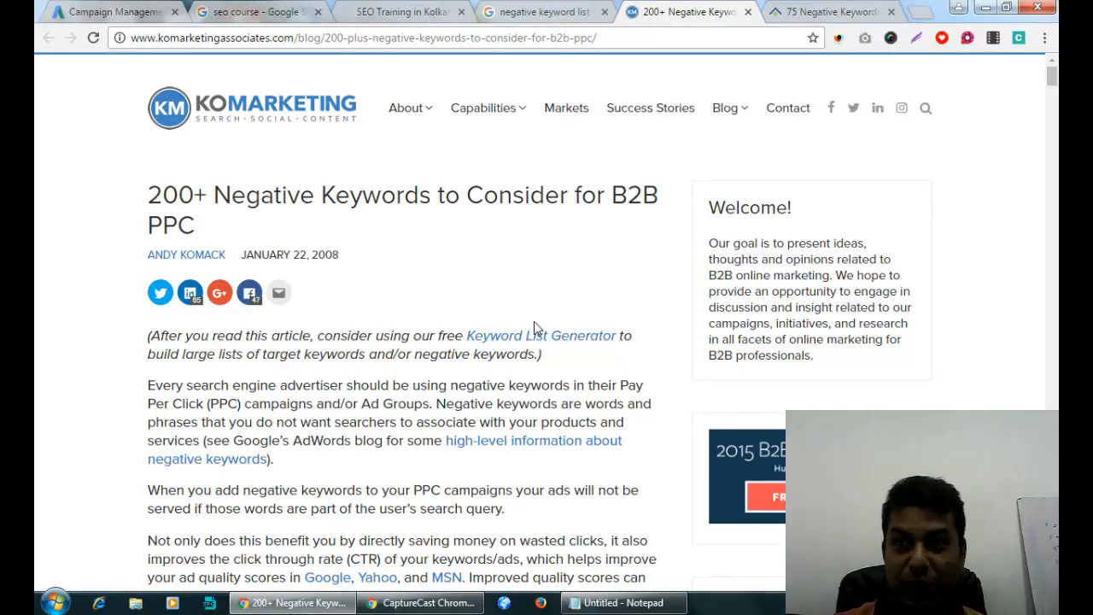
Paste the job-seeker (career–salary) and reference (about–what is) keywords into the negative box.
scroll(533, 328, "down", 4)
scroll(533, 328, "down", 5)
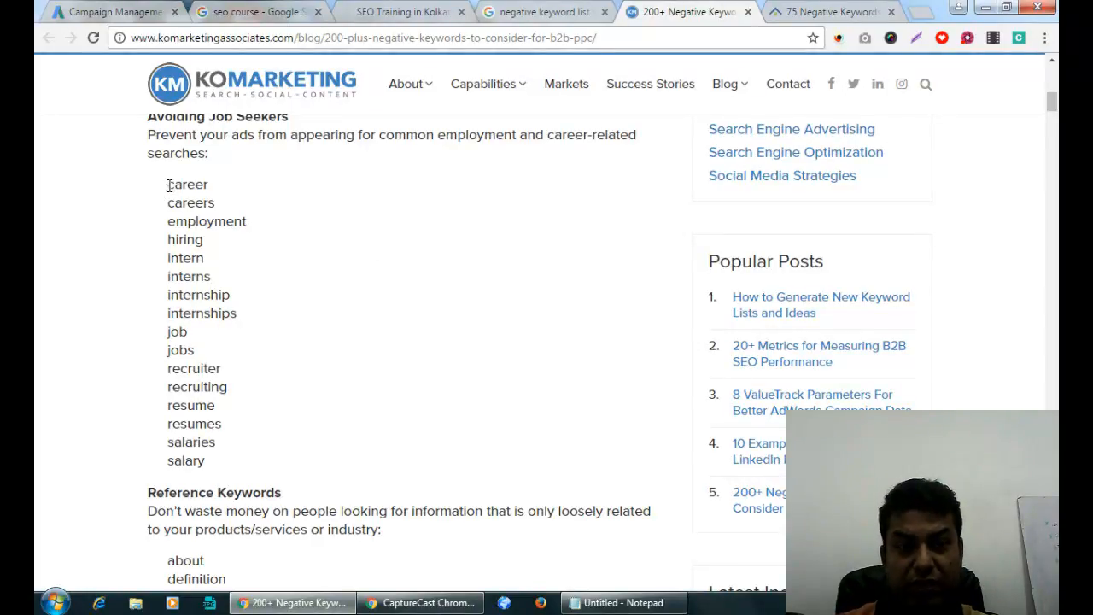
left_click_drag(168, 184, 213, 467)
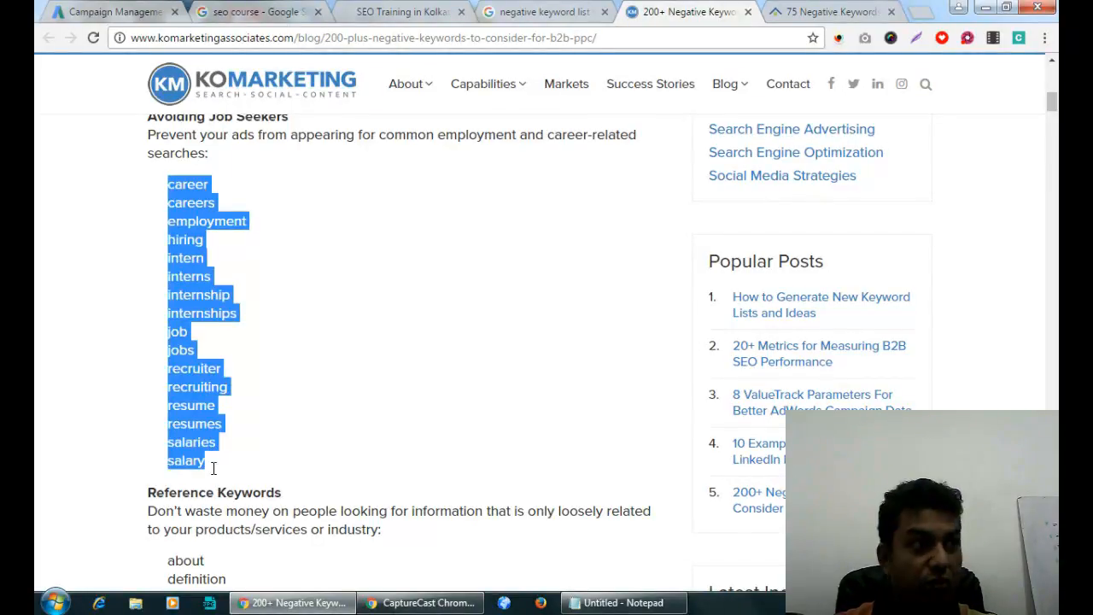
left_click(106, 12)
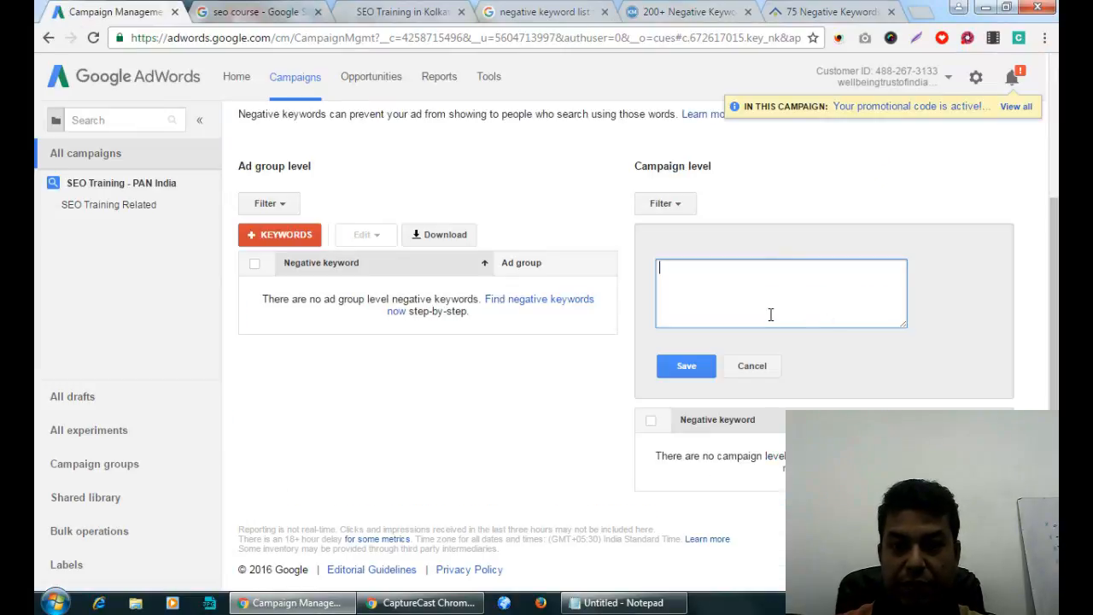
key("ctrl+v")
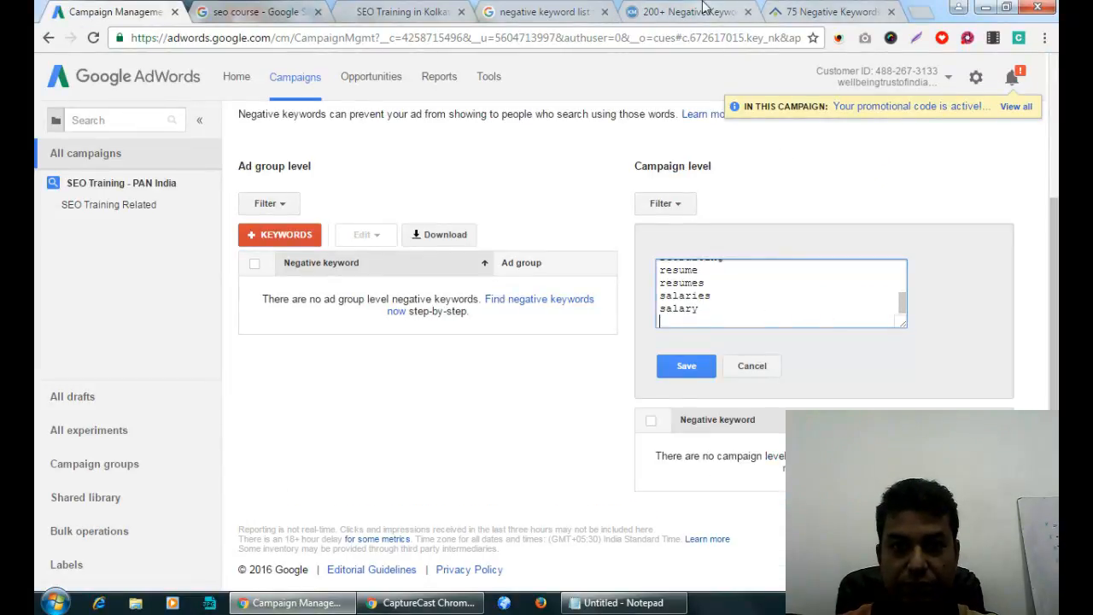
left_click(697, 11)
scroll(460, 419, "down", 3)
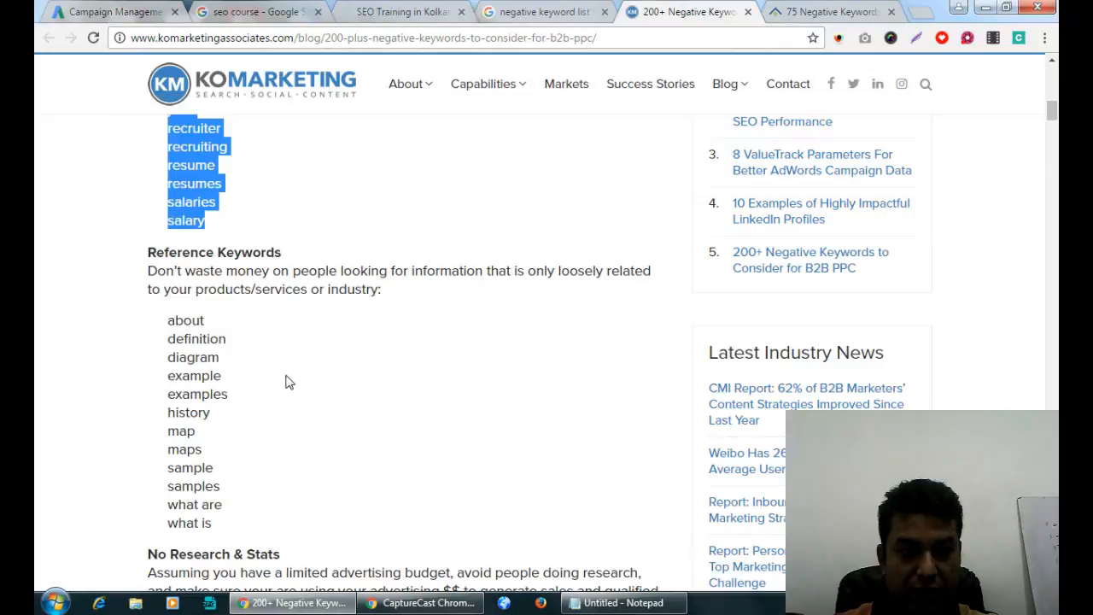
left_click(169, 321)
left_click_drag(169, 321, 228, 528)
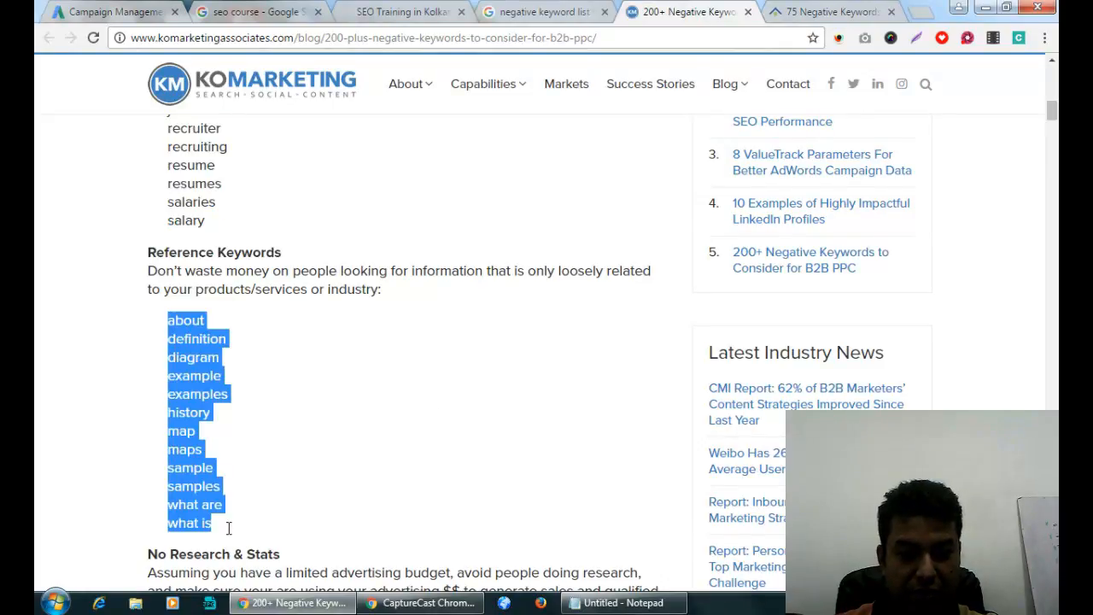
key("ctrl+1")
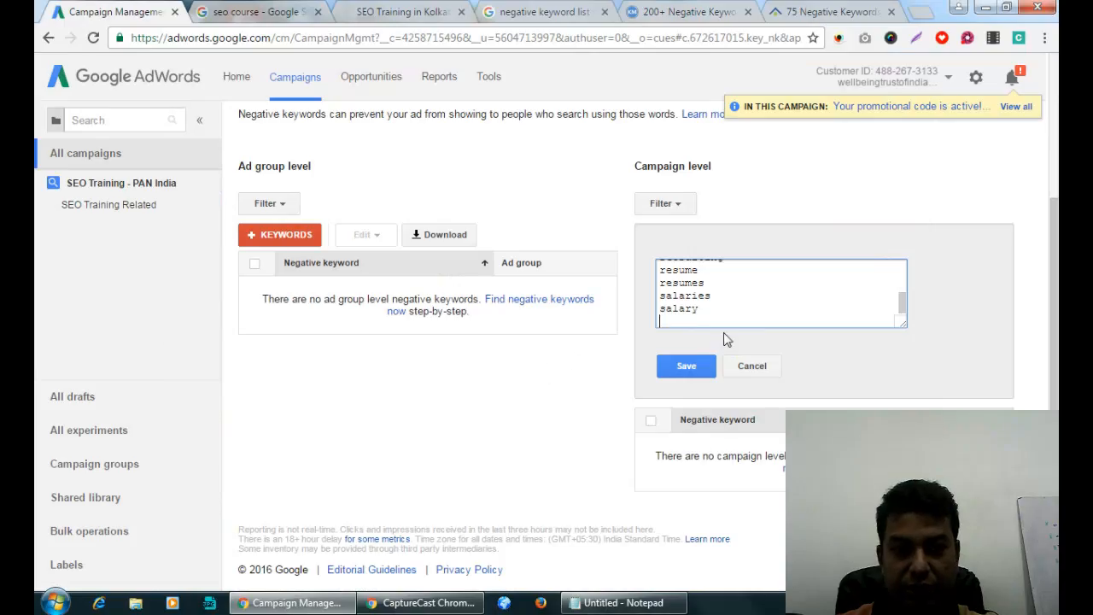
key("ctrl+v")
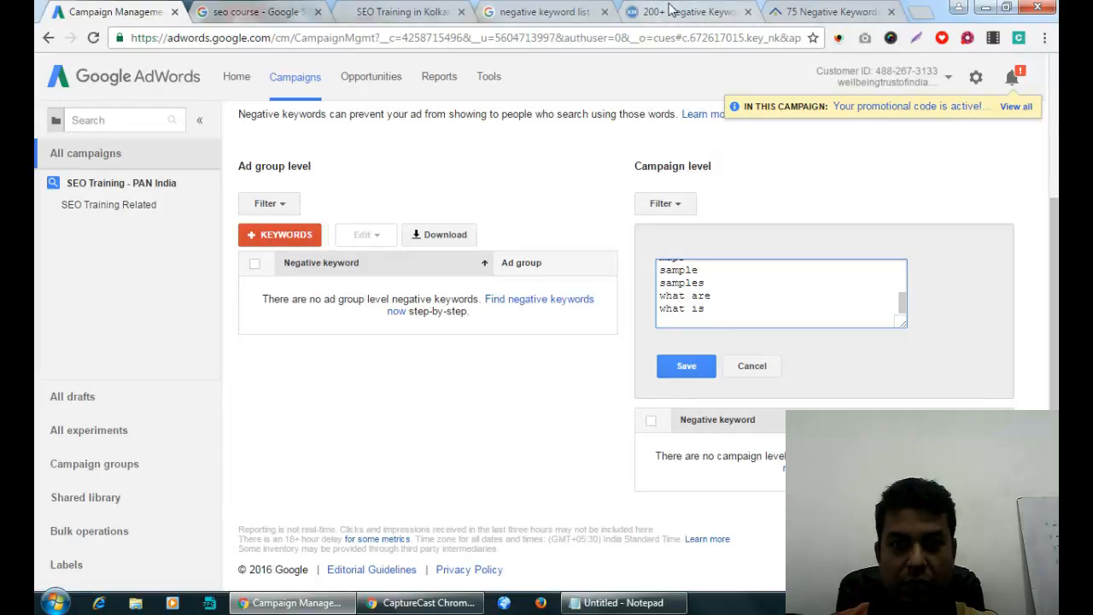
Add the No Research & Stats and No Bargains keyword lists to the negative box.
left_click(670, 10)
scroll(427, 323, "down", 1)
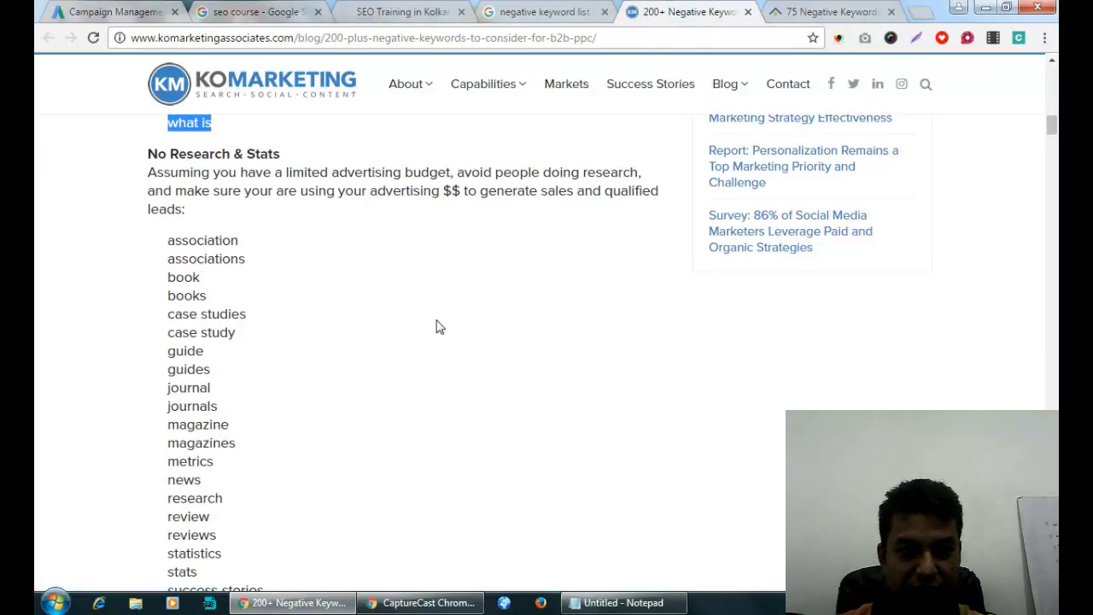
left_click_drag(165, 239, 293, 347)
key("ctrl+c")
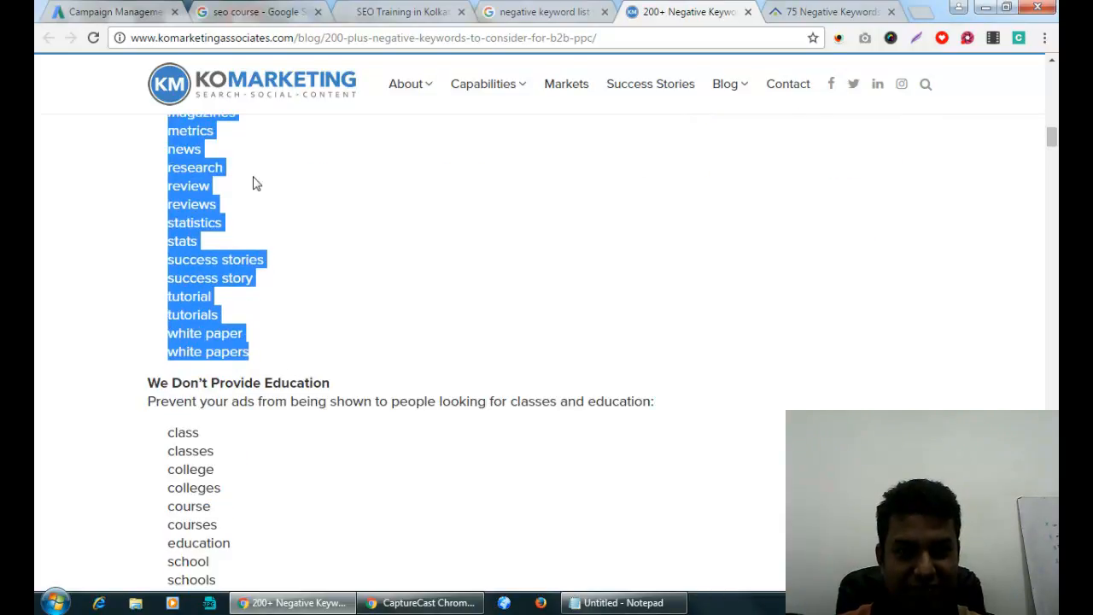
key("ctrl+1")
key("ctrl+v")
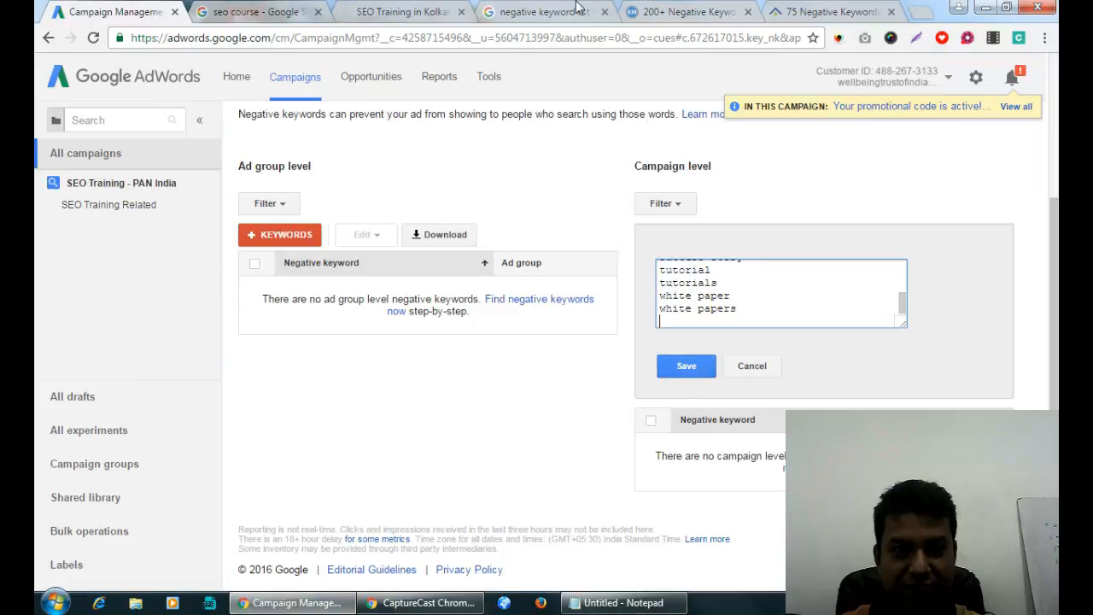
left_click(658, 12)
scroll(307, 323, "down", 3)
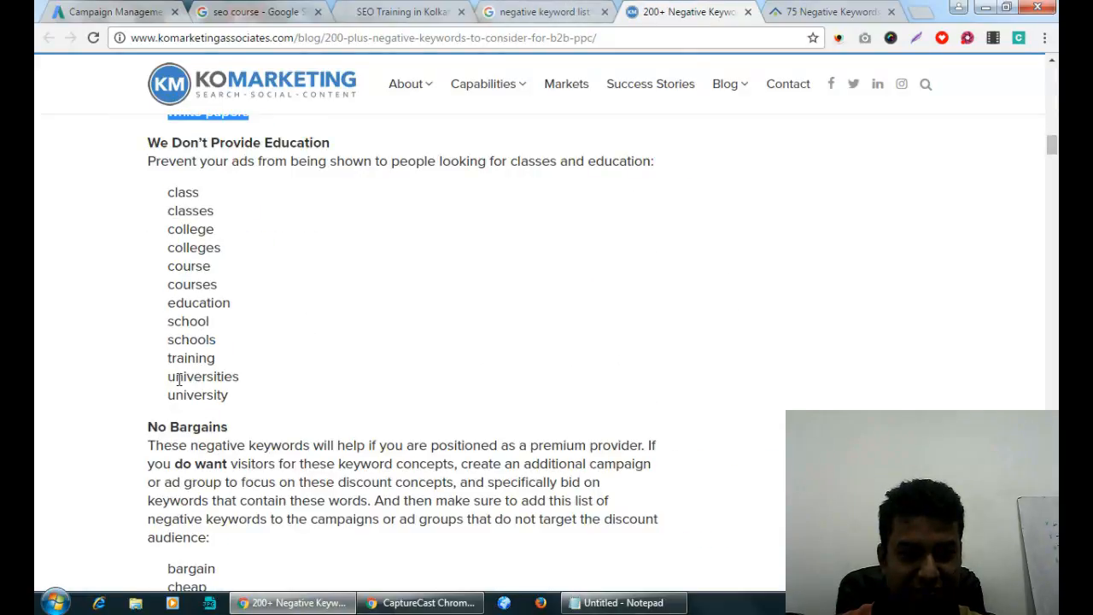
scroll(185, 379, "down", 3)
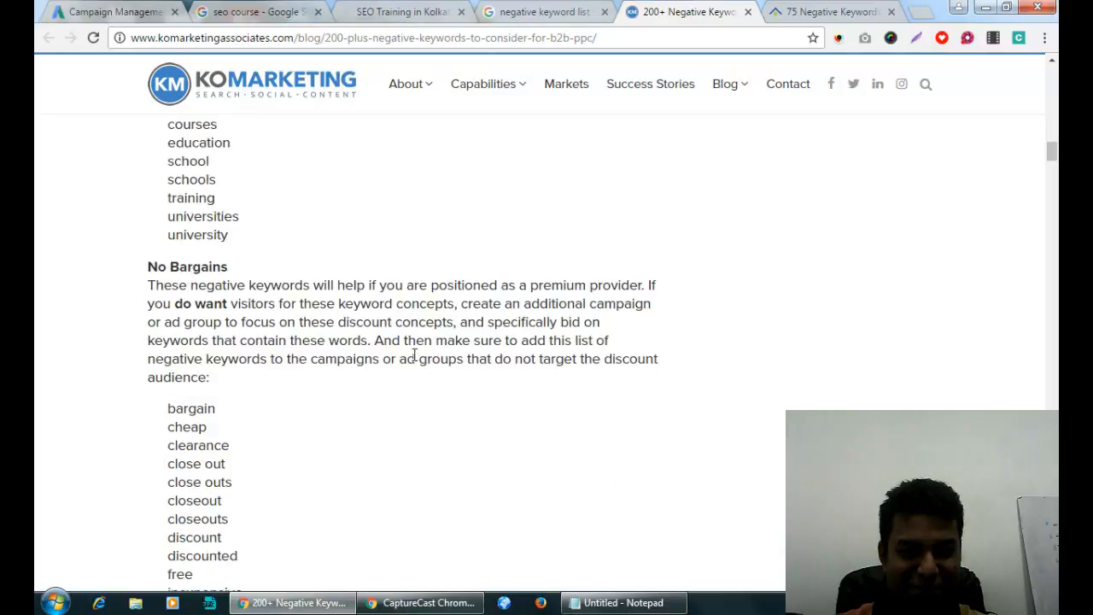
left_click_drag(168, 327, 264, 313)
scroll(264, 305, "down", 3)
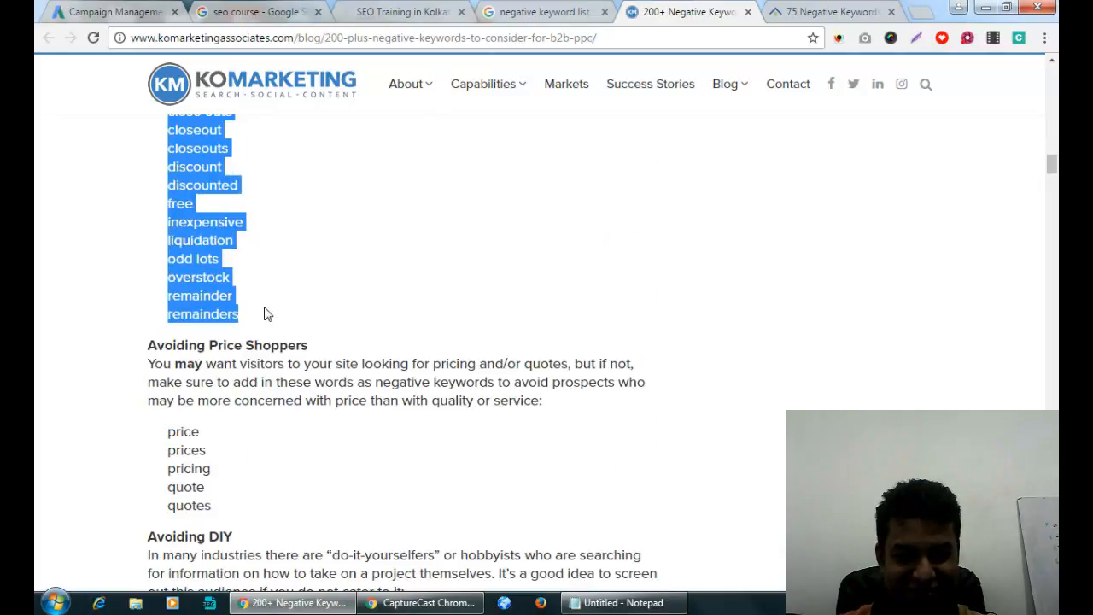
left_click(154, 12)
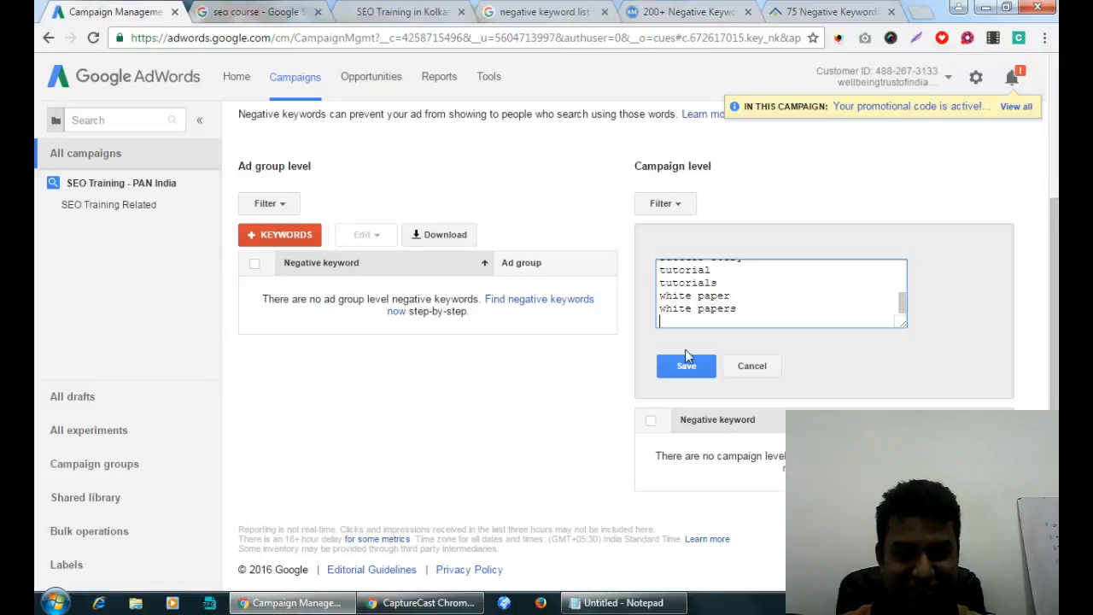
key("ctrl+v")
Add the price-shopper (price–quotes) and DIY (craft–making) keywords to the negative box.
left_click(636, 12)
scroll(388, 287, "down", 2)
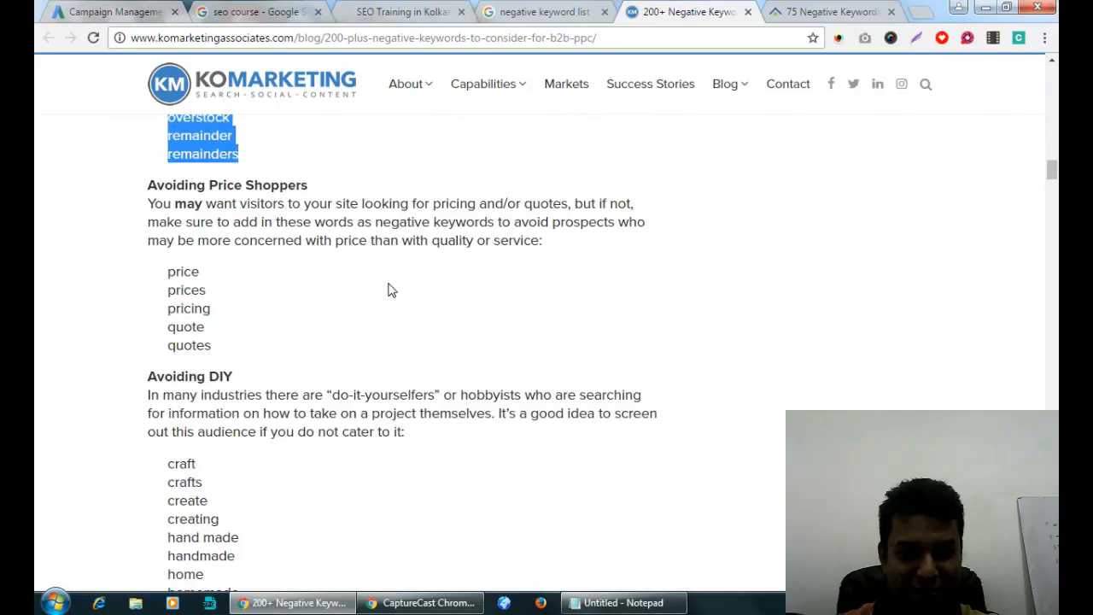
left_click_drag(174, 272, 220, 347)
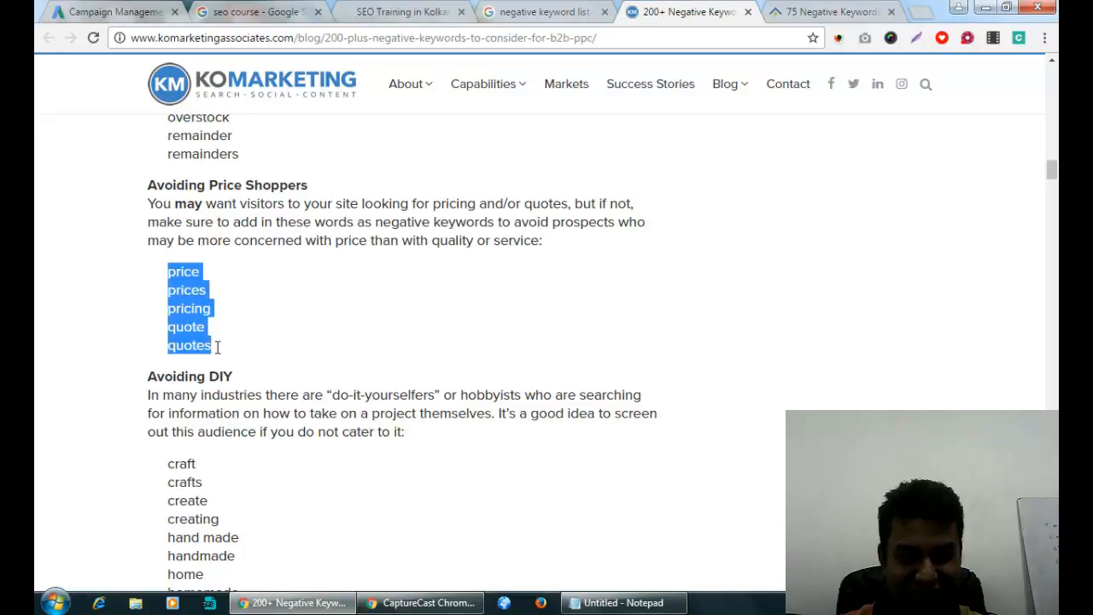
left_click(152, 12)
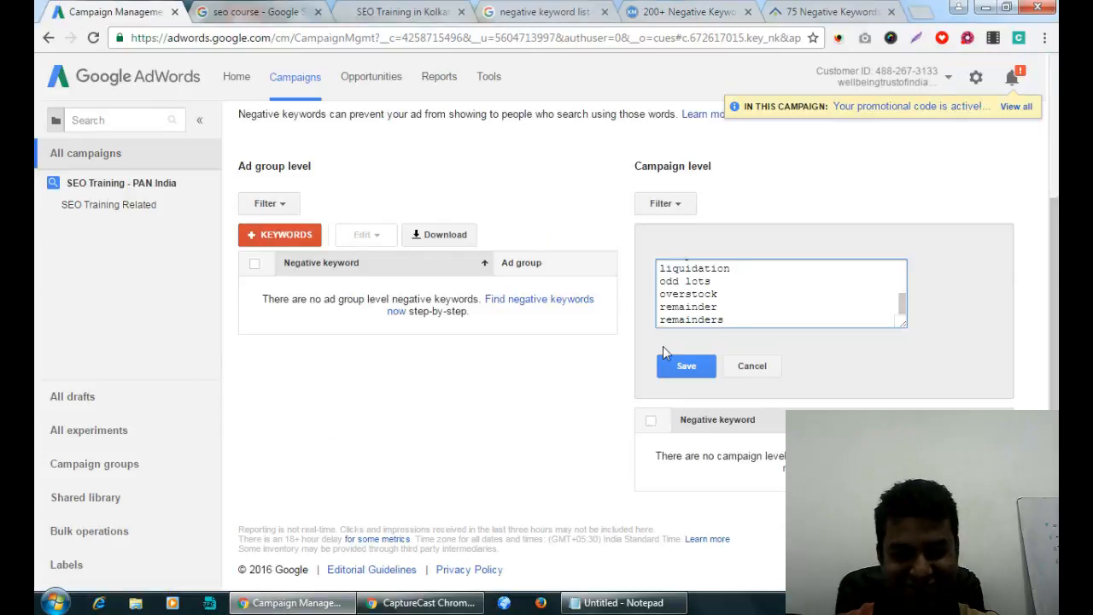
key("ctrl+v")
left_click(688, 12)
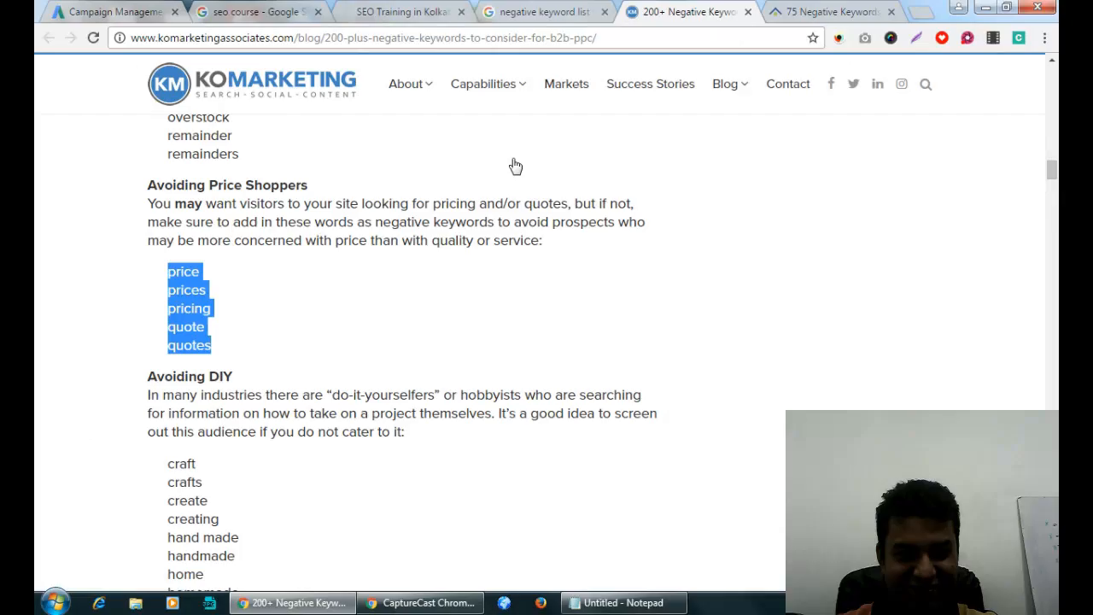
scroll(419, 264, "down", 3)
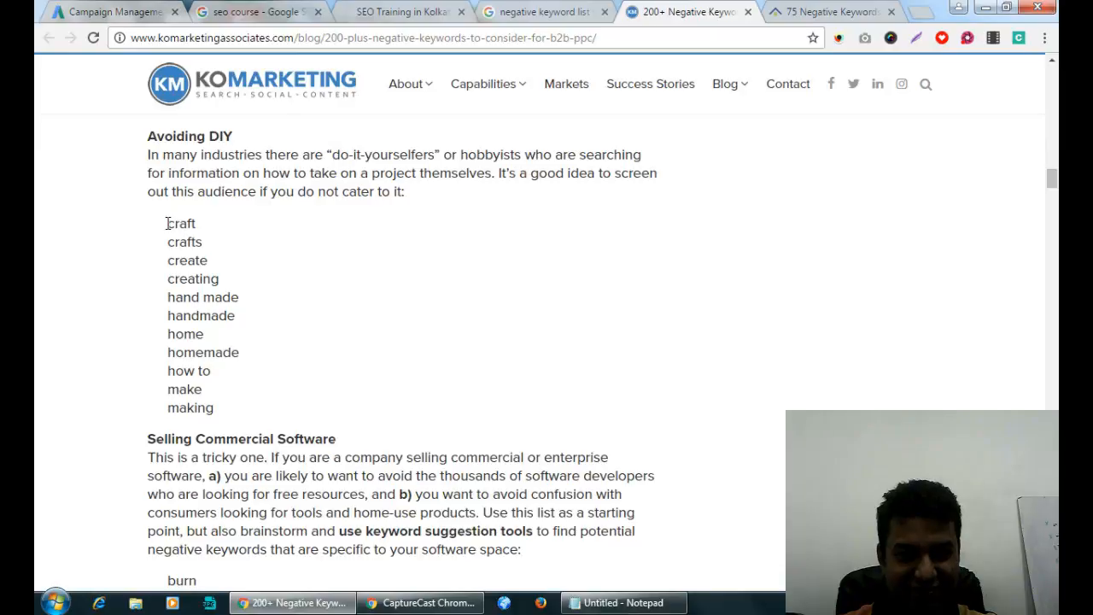
left_click_drag(168, 224, 222, 403)
key("ctrl+c")
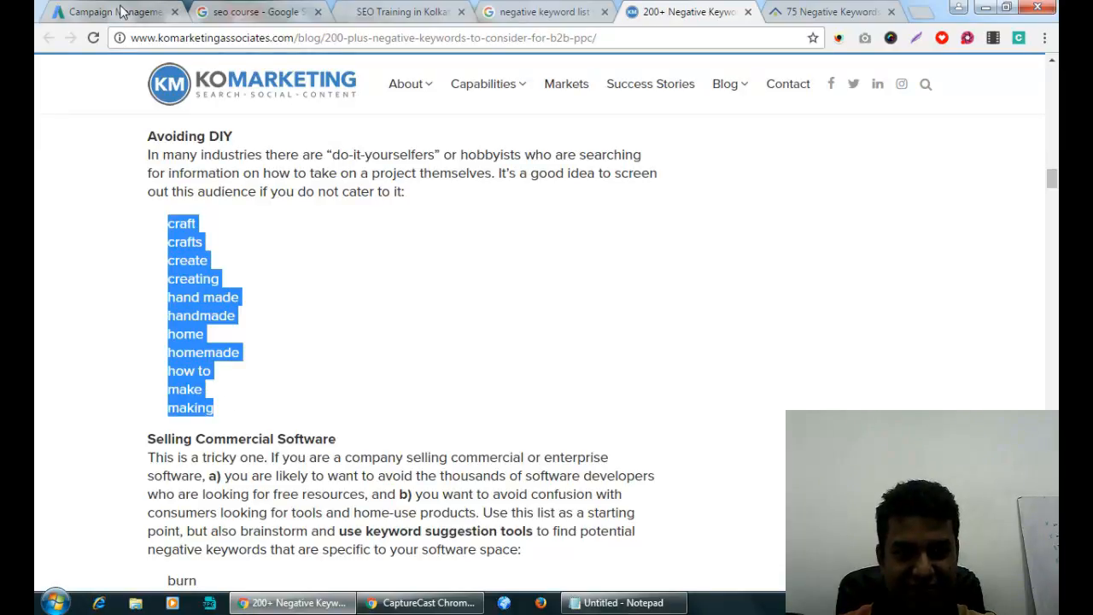
left_click(120, 11)
key("ctrl+v")
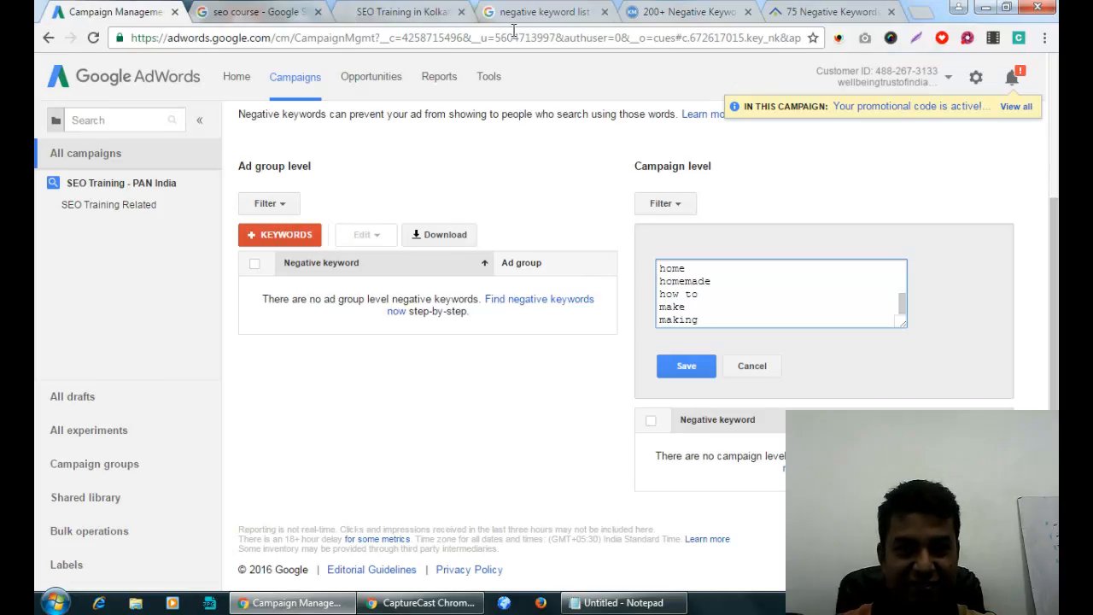
Add the software keywords, burn through windows, to the negative box.
left_click(683, 12)
scroll(460, 339, "down", 3)
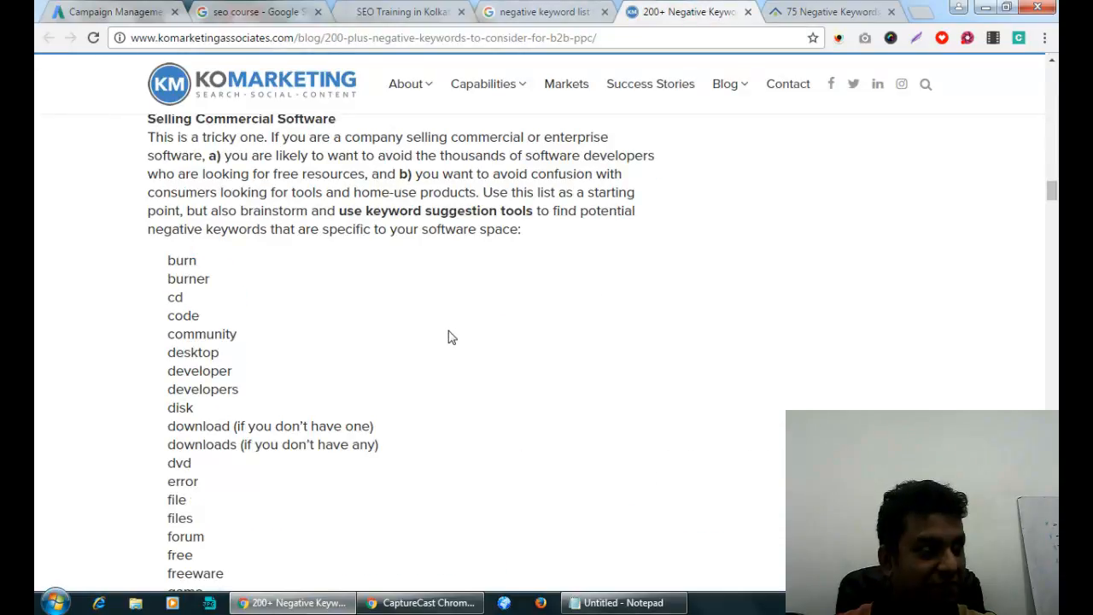
left_click_drag(170, 259, 229, 412)
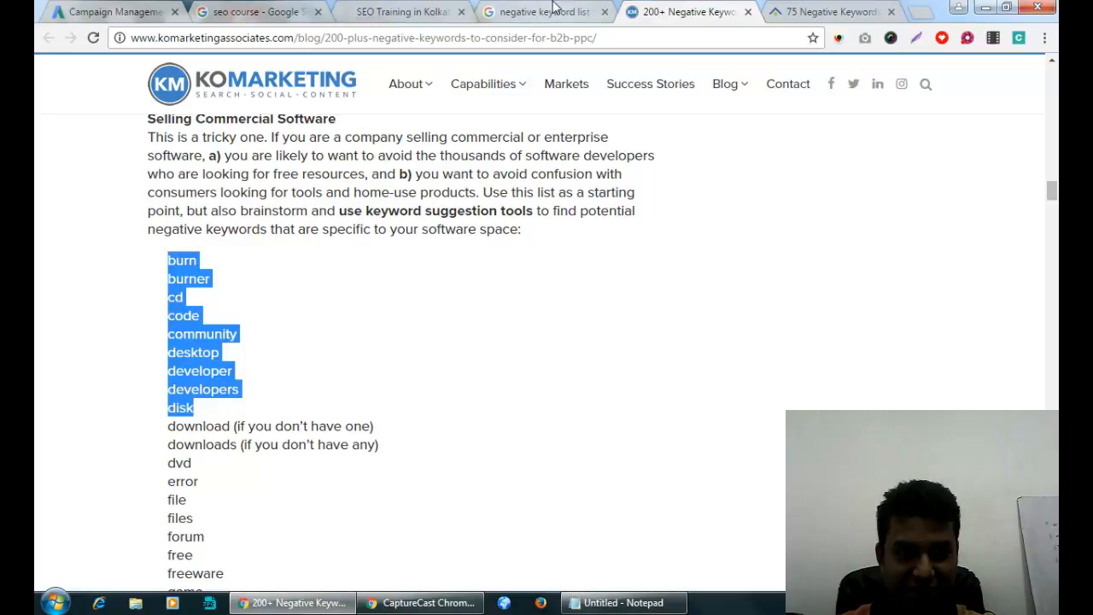
left_click(162, 11)
key("ctrl+v")
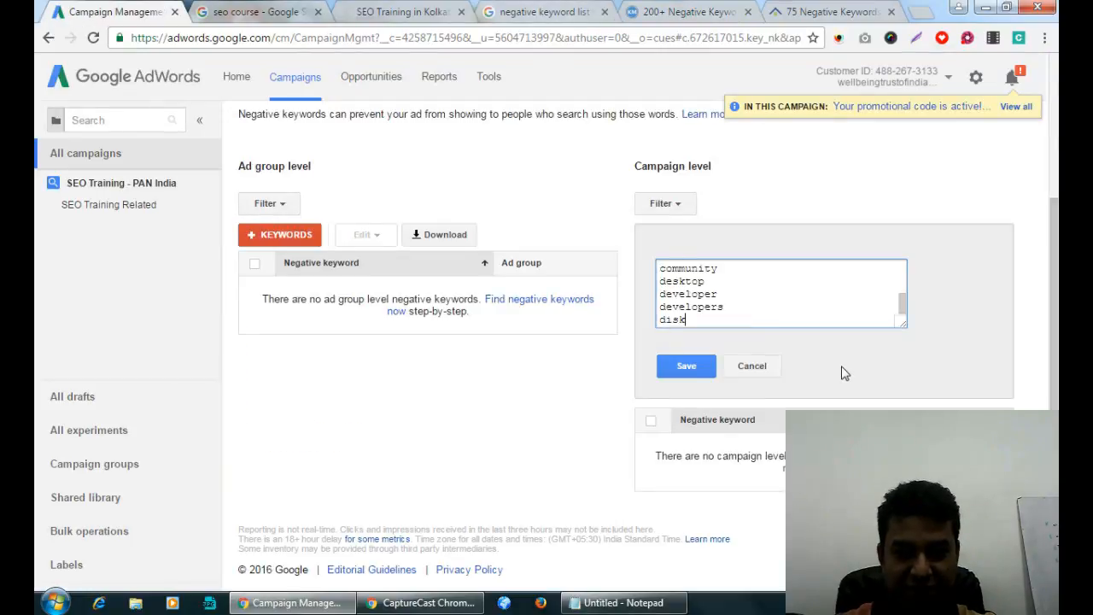
left_click(683, 10)
scroll(402, 239, "down", 4)
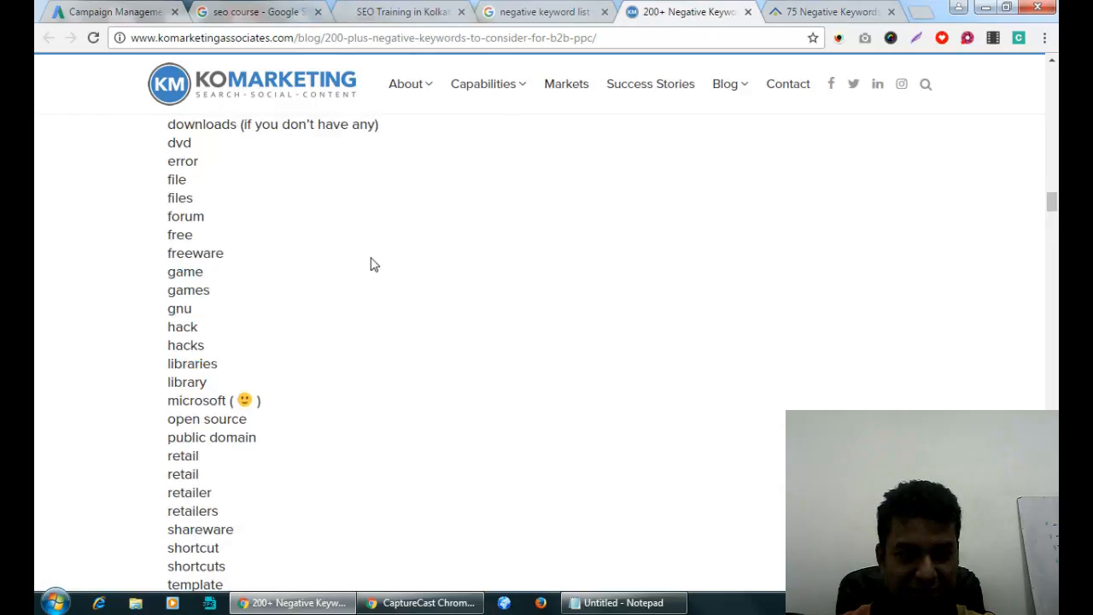
scroll(371, 264, "up", 1)
left_click_drag(167, 186, 226, 473)
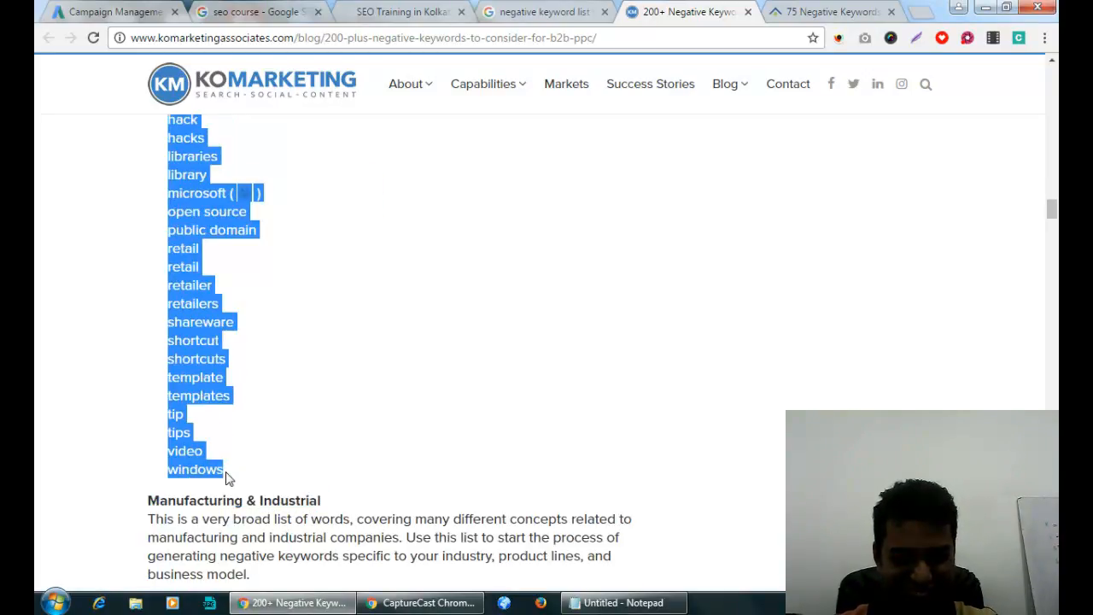
left_click(133, 10)
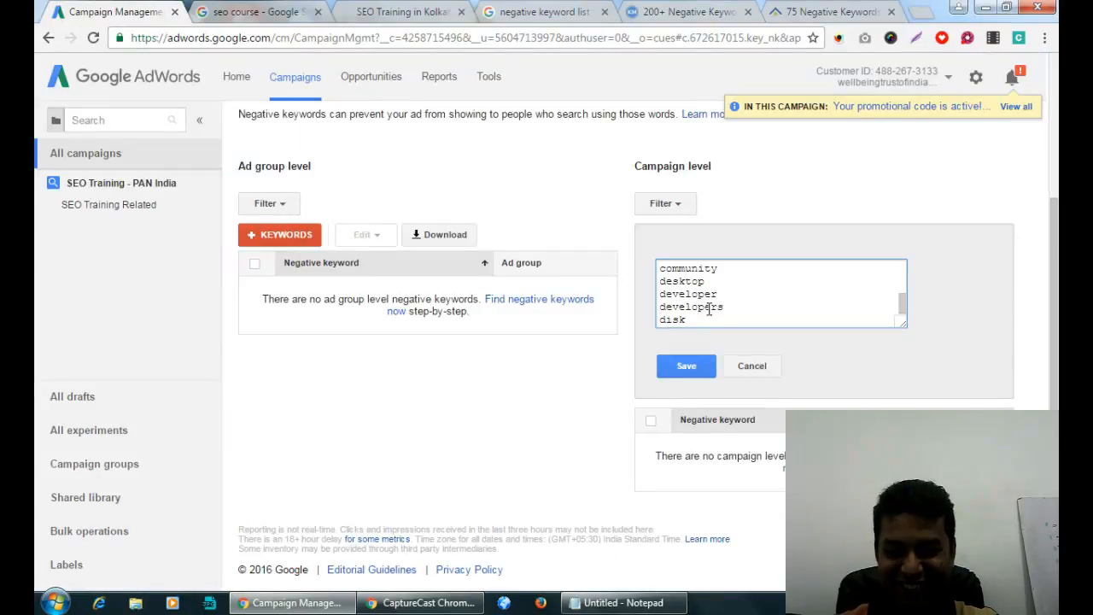
key("Return")
key("ctrl+v")
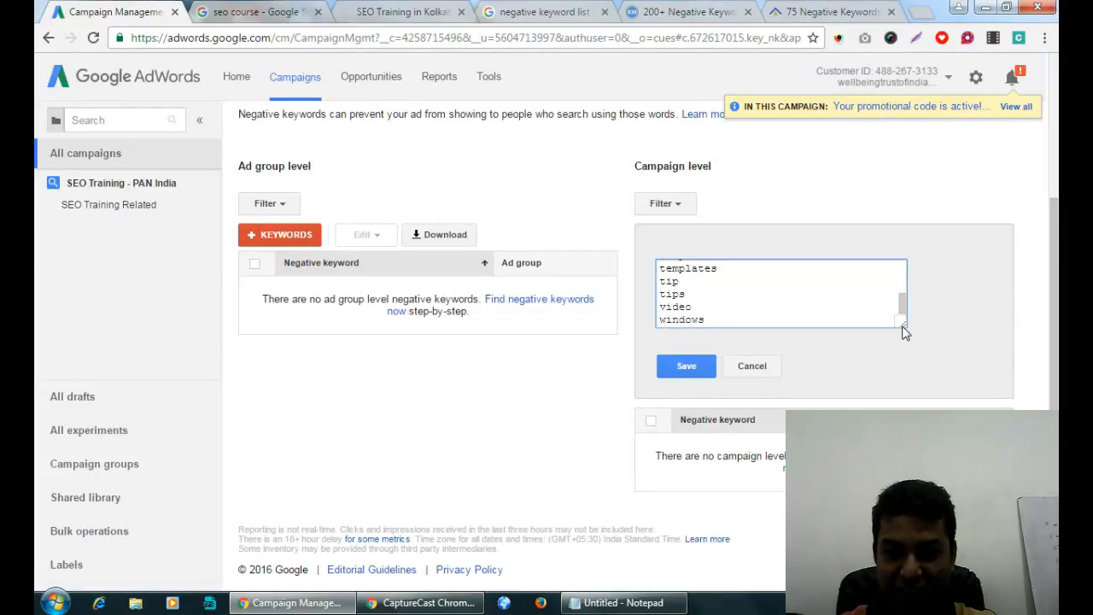
Enlarge the keyword box and strip the bracketed notes from microsoft, downloads and download.
left_click_drag(904, 332, 954, 547)
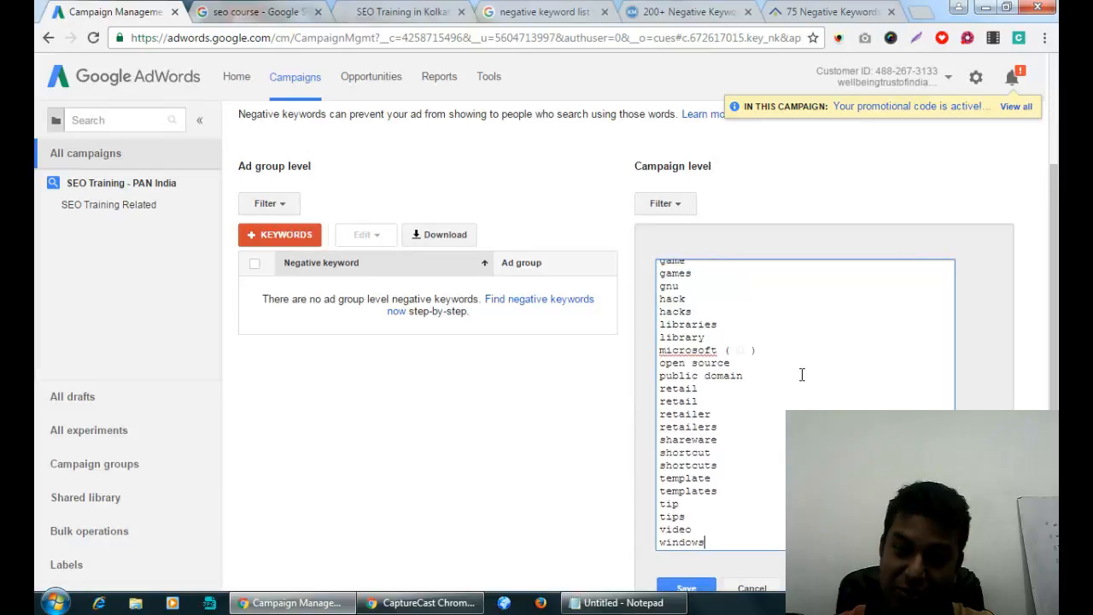
left_click_drag(784, 350, 718, 351)
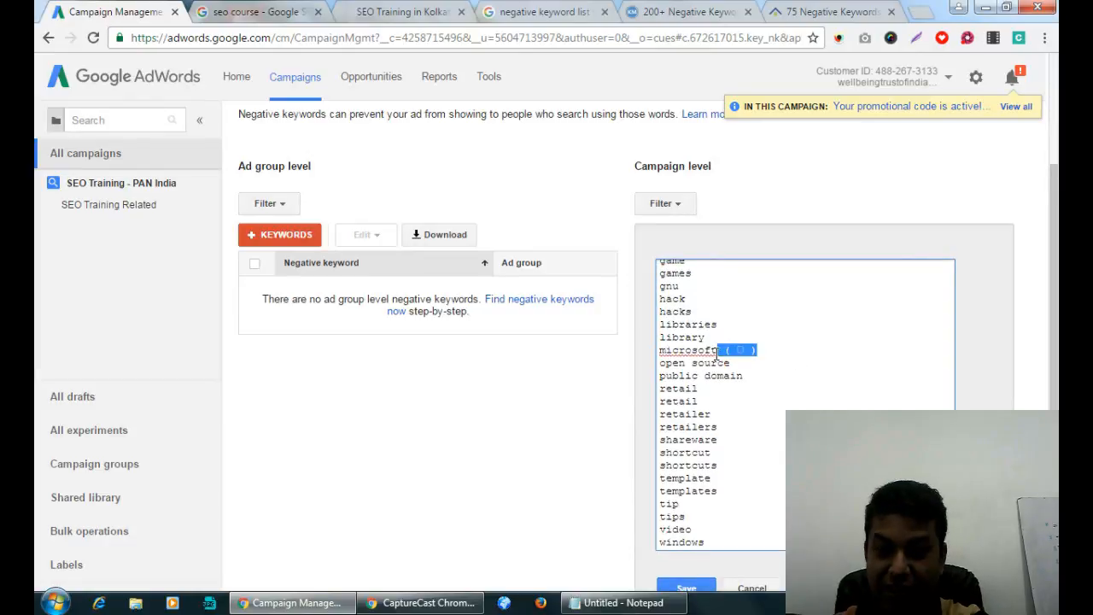
key("BackSpace")
scroll(783, 361, "up", 2)
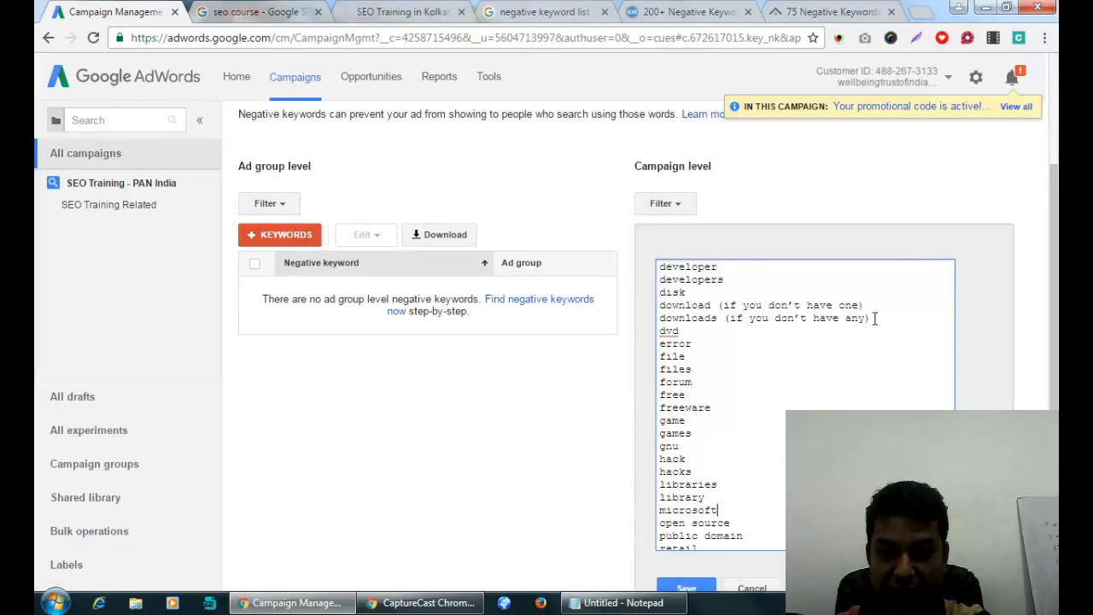
left_click_drag(874, 317, 717, 318)
key("BackSpace")
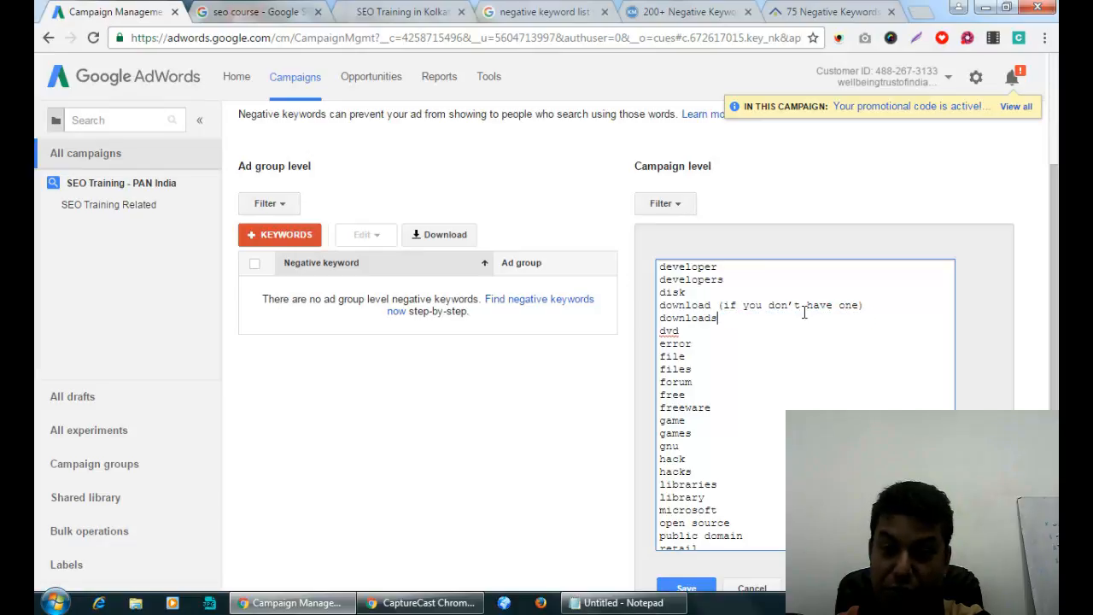
left_click(878, 307)
left_click_drag(877, 307, 709, 306)
key("BackSpace")
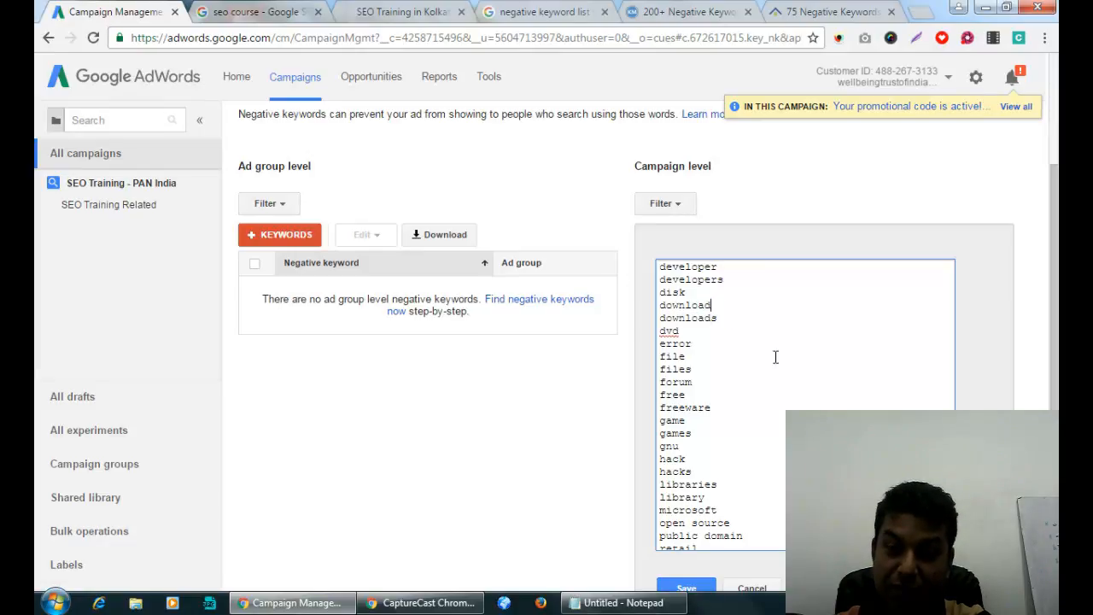
scroll(779, 389, "up", 10)
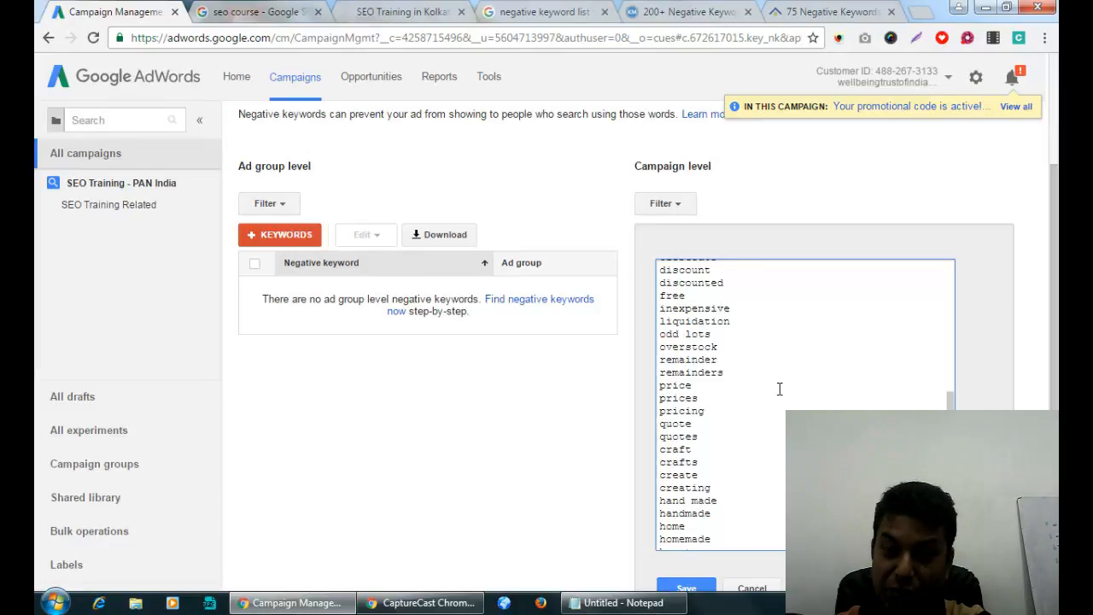
scroll(779, 390, "down", 3)
scroll(779, 390, "up", 6)
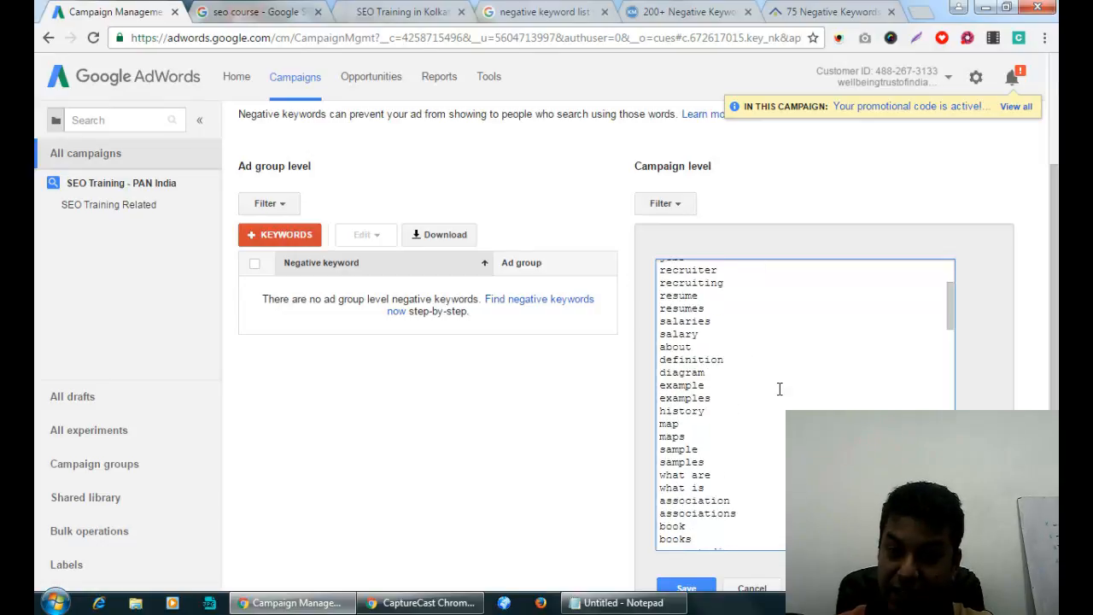
scroll(779, 390, "down", 10)
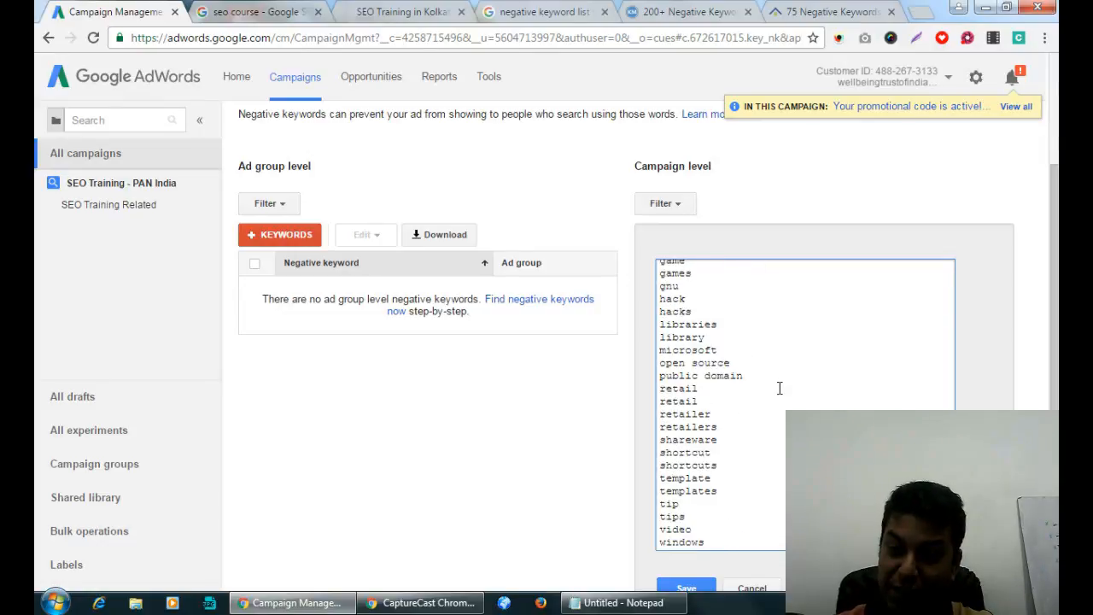
scroll(779, 389, "down", 3)
left_click(681, 11)
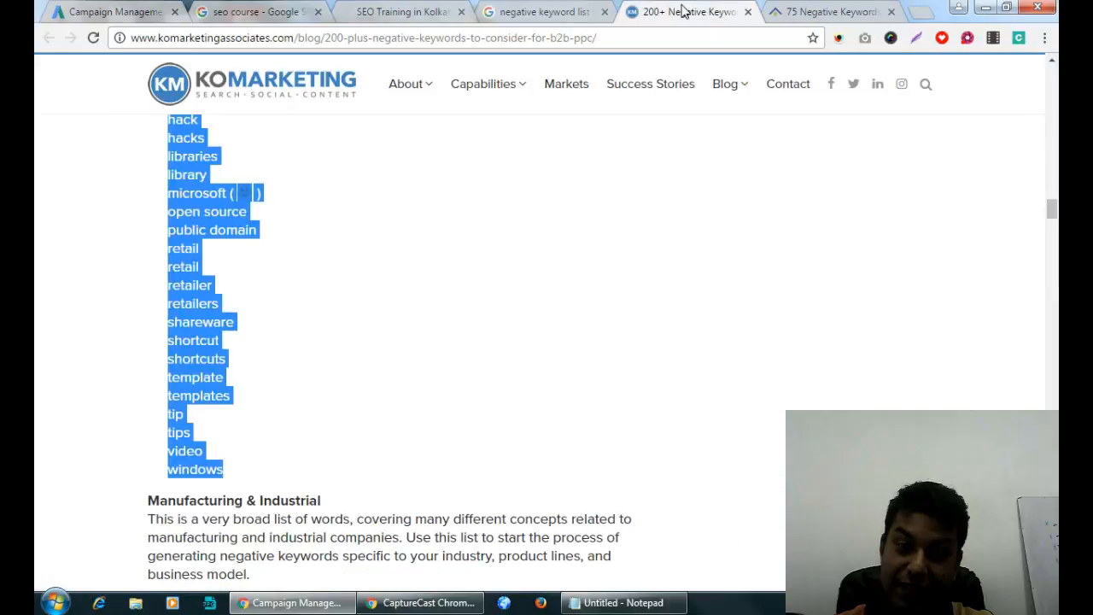
Paste the antique-to-vintage keyword list after windows in the negative box.
scroll(491, 329, "down", 6)
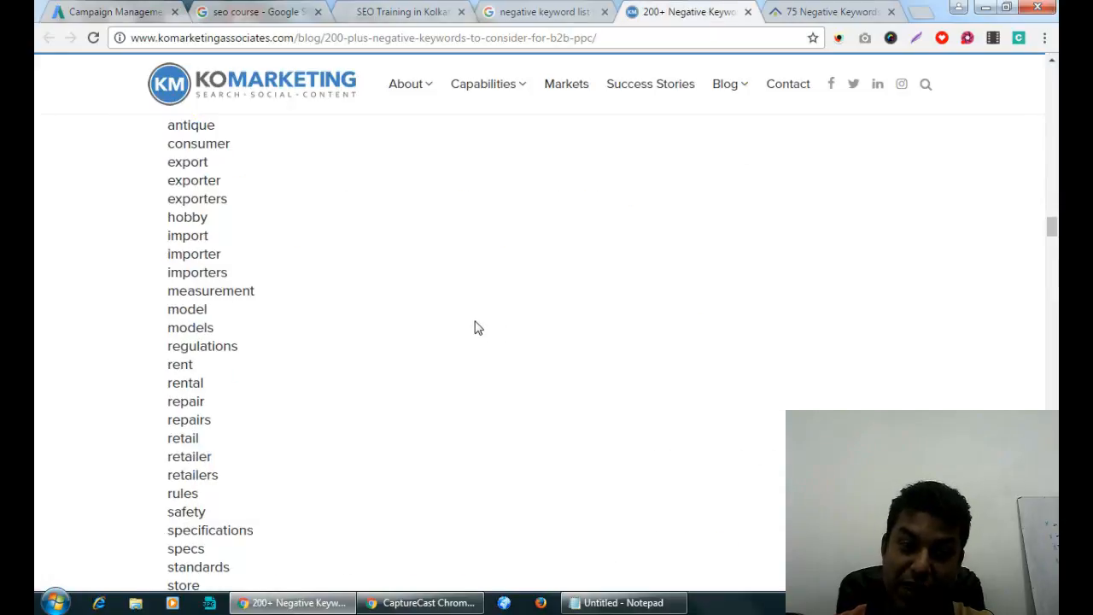
scroll(478, 328, "up", 1)
left_click_drag(168, 205, 253, 415)
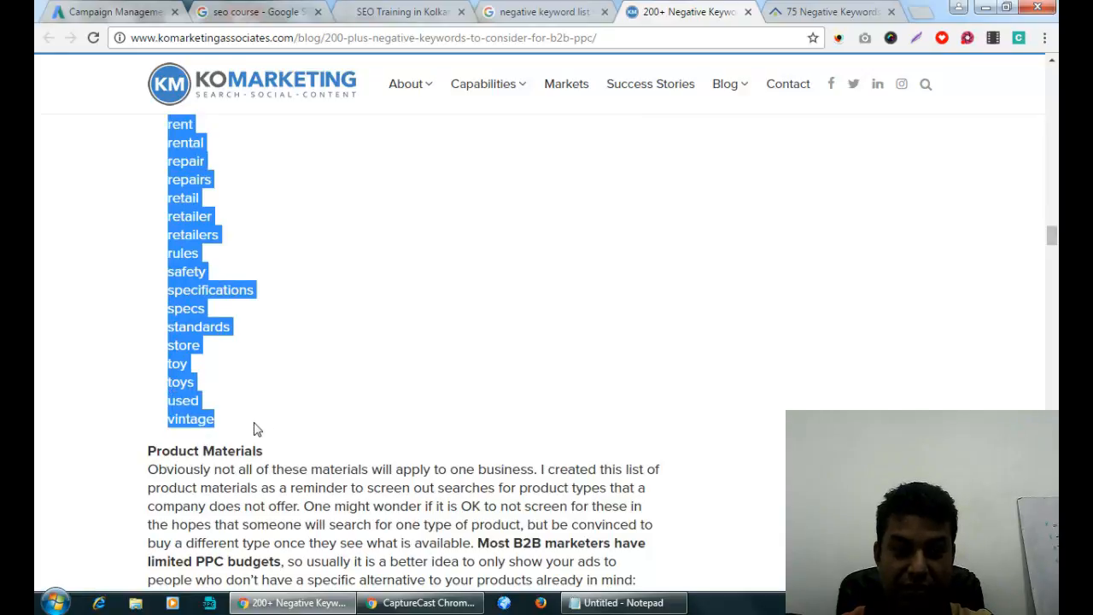
left_click(123, 10)
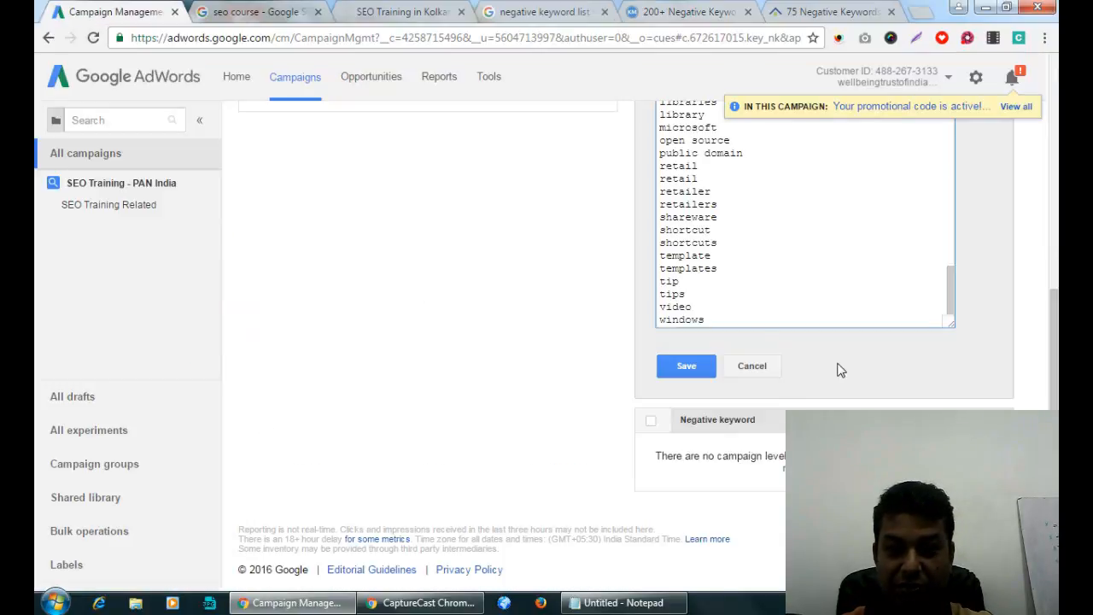
left_click(798, 310)
left_click(795, 320)
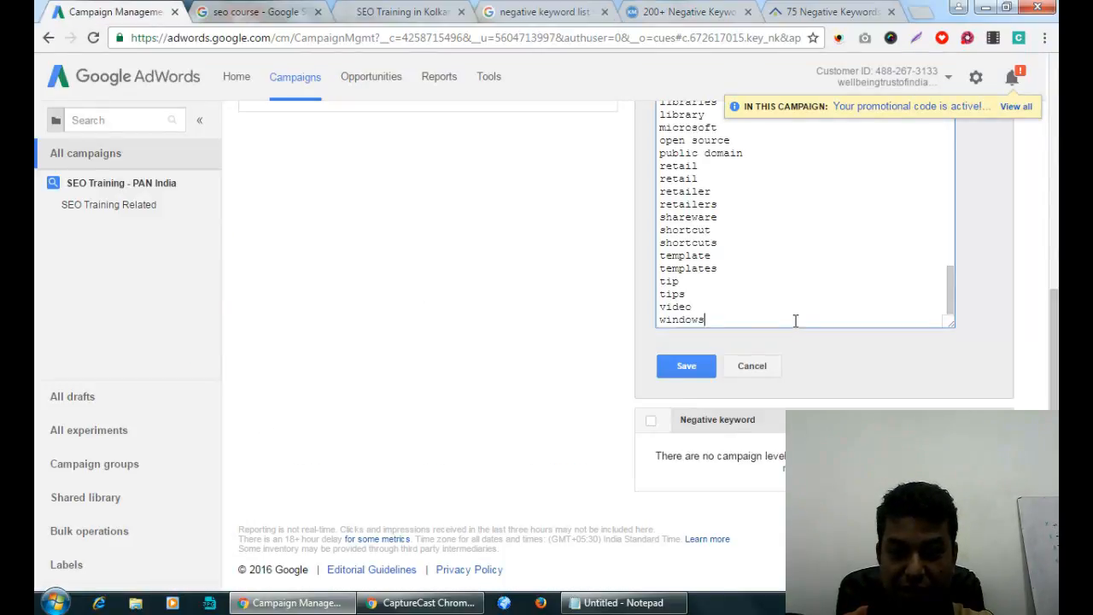
key("ctrl+v")
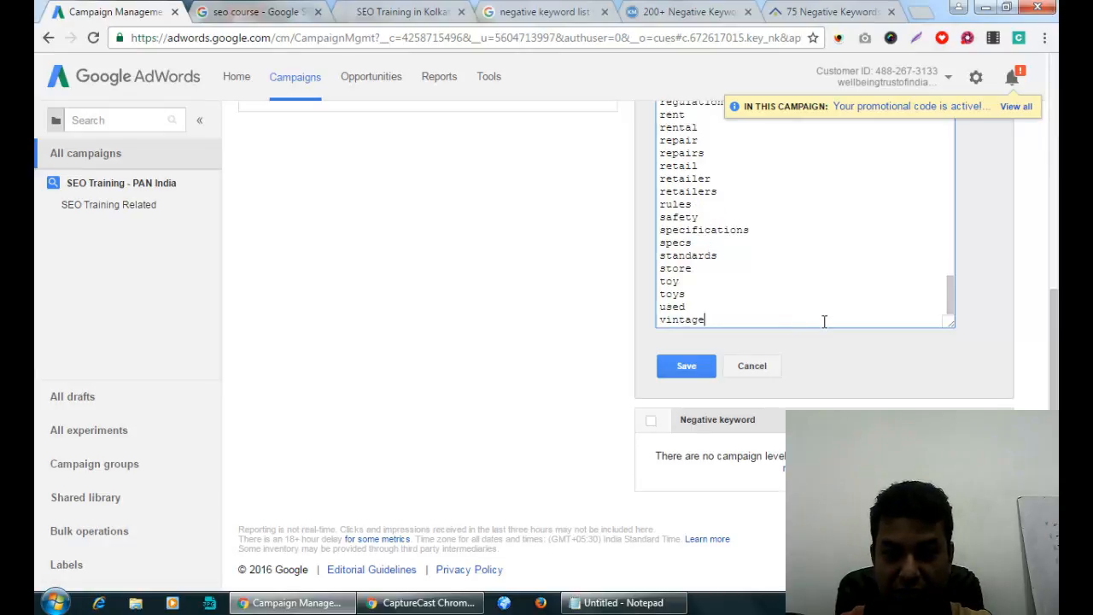
Add the materials keywords, aluminum through wood, on a new line.
left_click(688, 12)
scroll(525, 330, "down", 5)
left_click(525, 331)
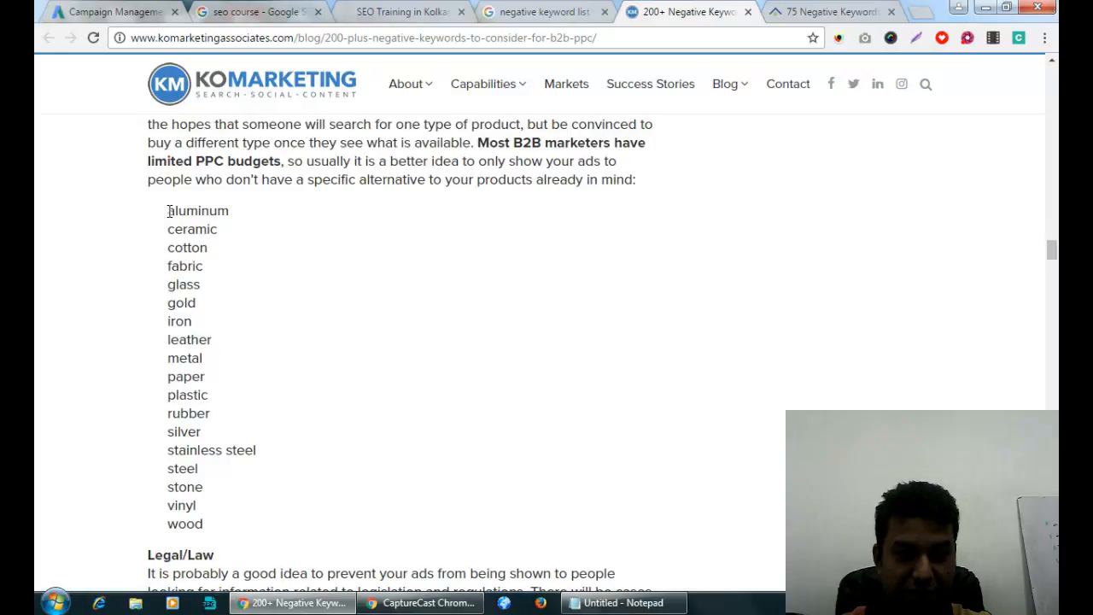
left_click_drag(169, 211, 208, 529)
key("ctrl+c")
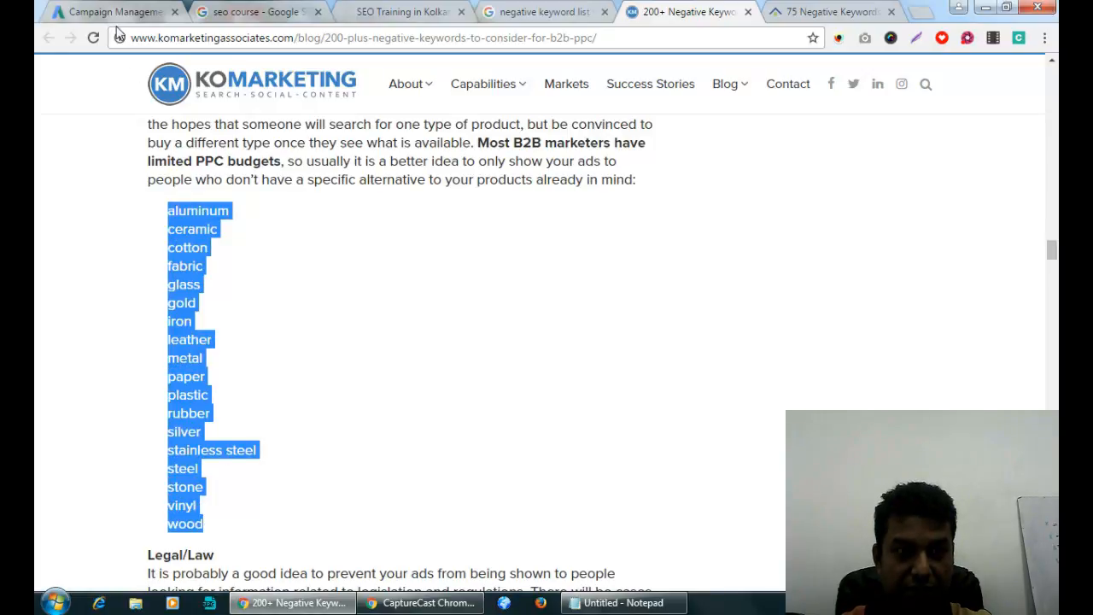
left_click(114, 5)
key("Return")
key("ctrl+v")
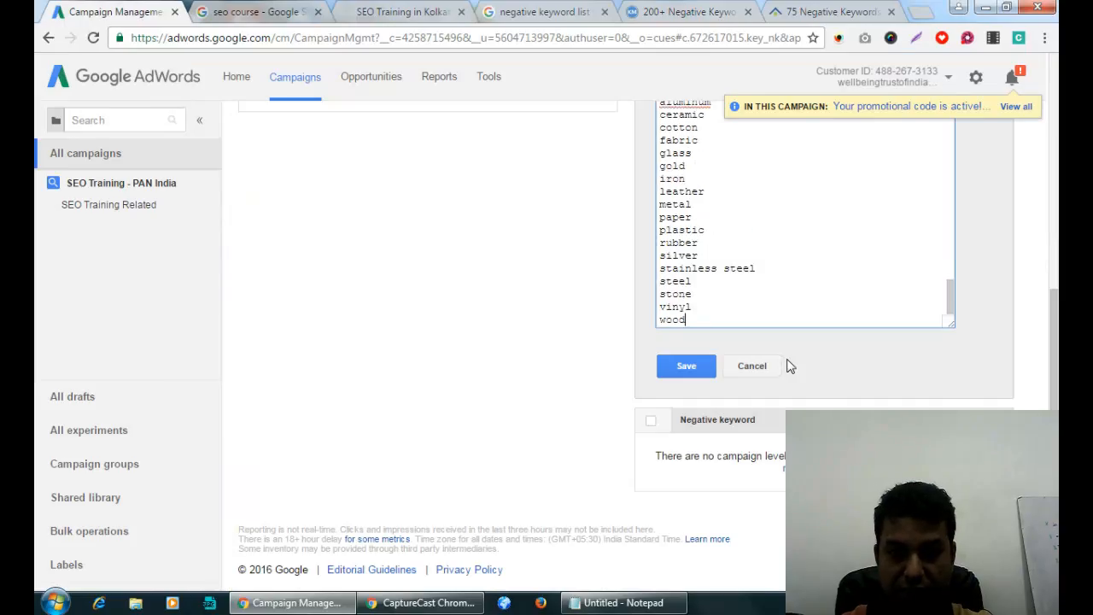
Add the legal (act–regulations) and other (club–sending) keyword lists.
left_click(662, 12)
scroll(439, 258, "down", 5)
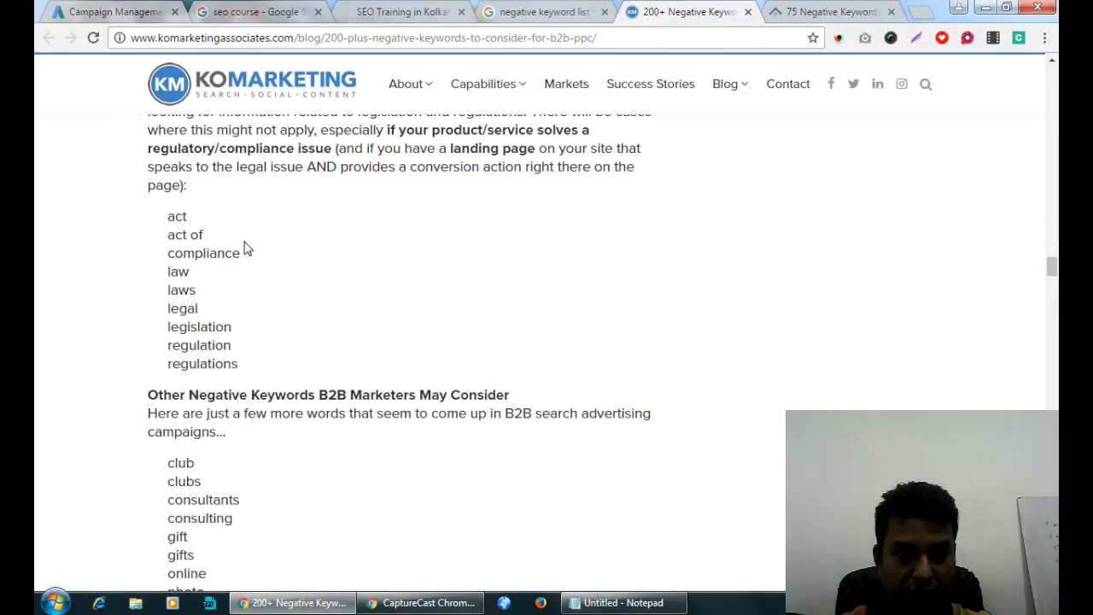
left_click_drag(168, 213, 254, 361)
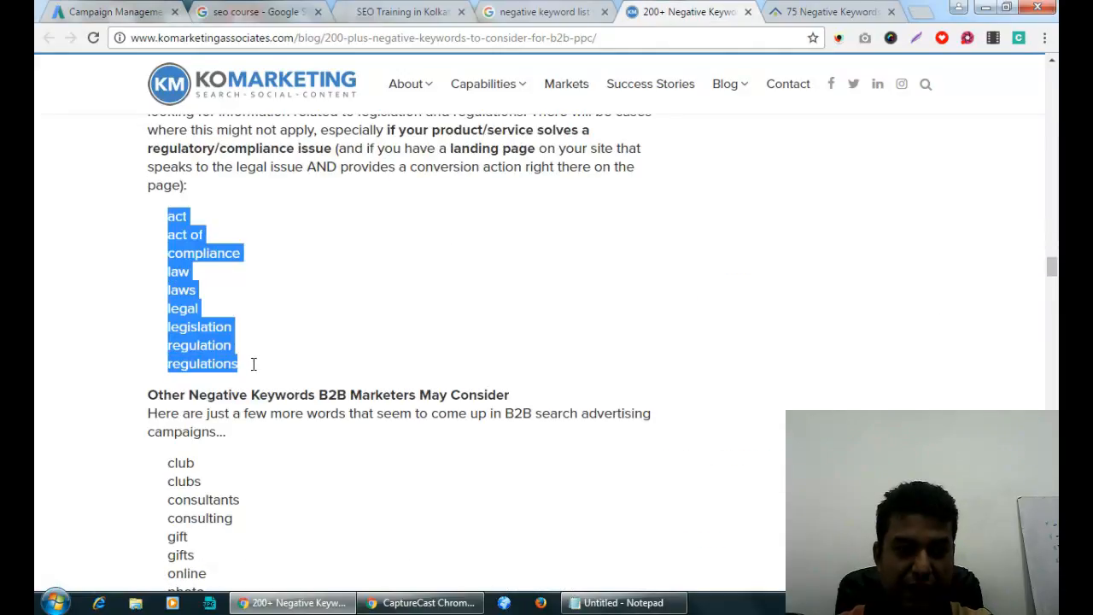
key("ctrl+c")
left_click(162, 10)
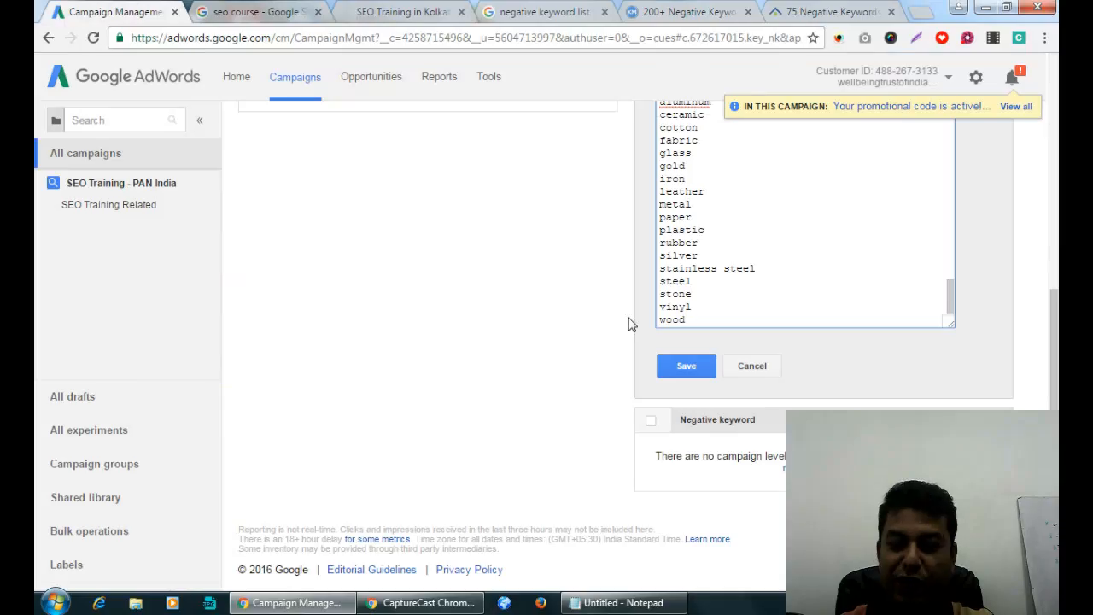
key("ctrl+v")
left_click(649, 15)
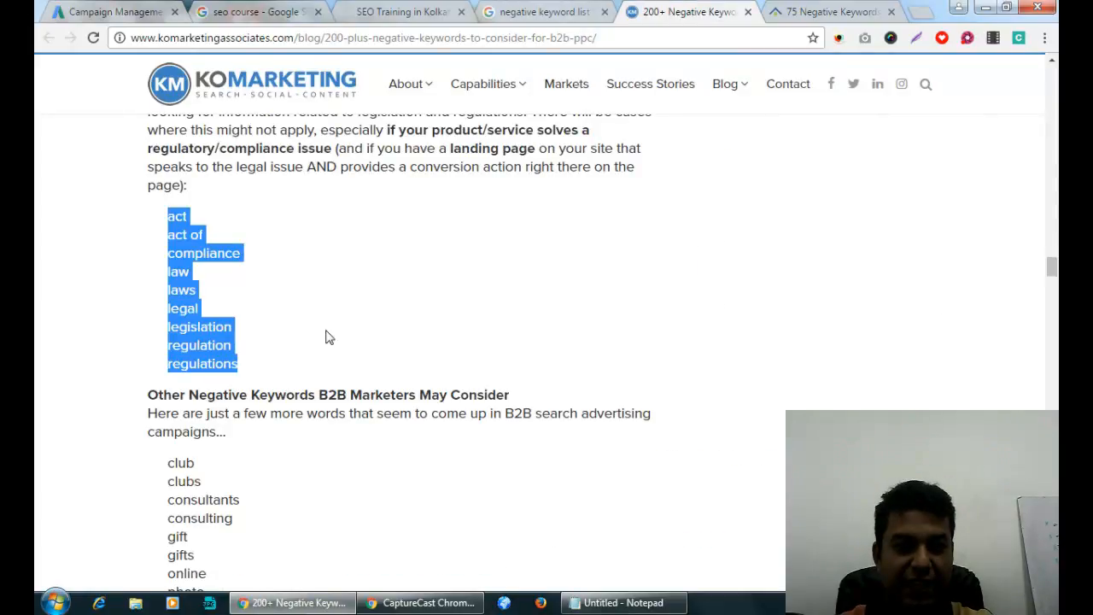
scroll(325, 337, "down", 3)
left_click_drag(168, 220, 229, 468)
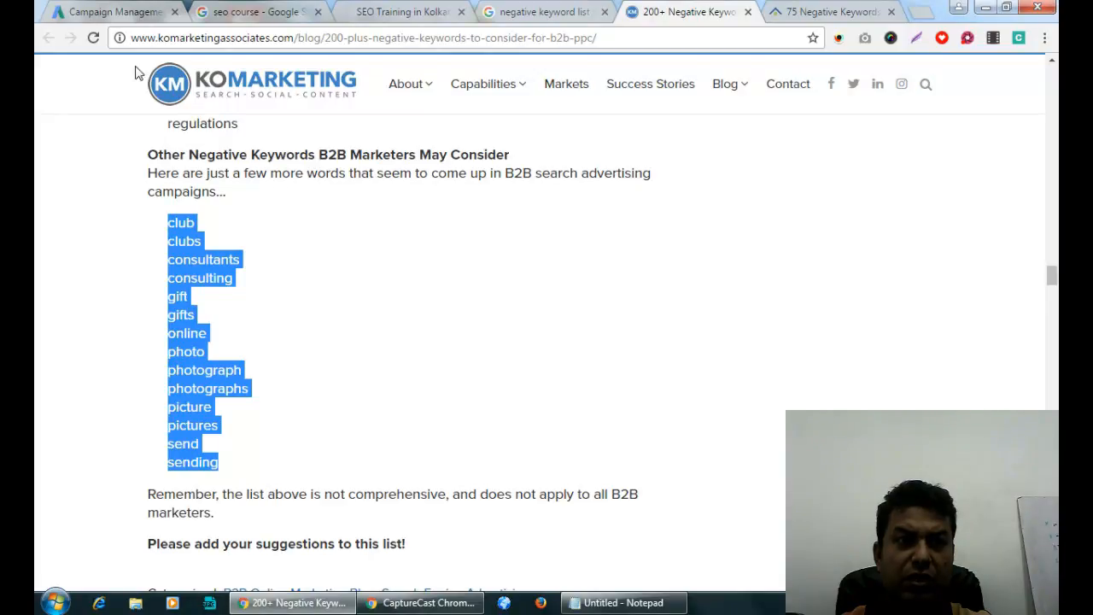
left_click(125, 17)
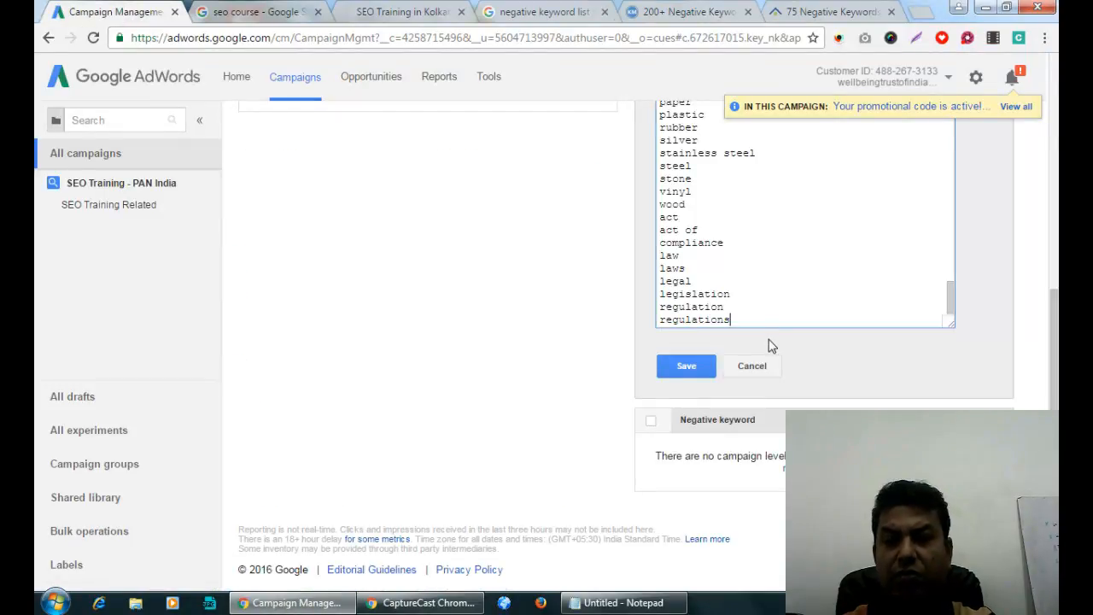
key("ctrl+v")
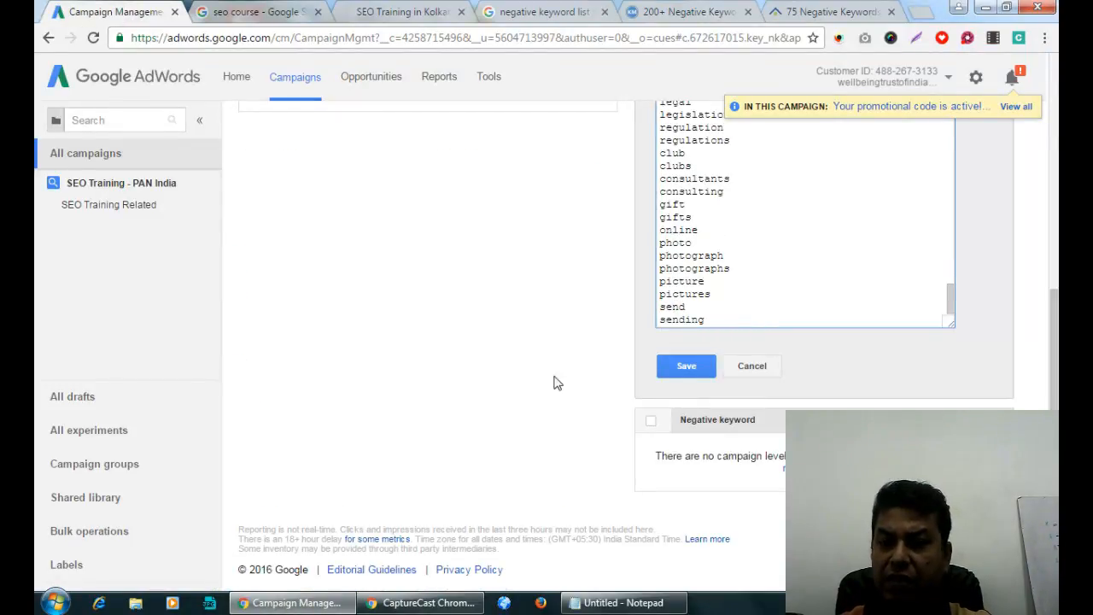
Delete 'online' and 'consultants' from the negative keyword list.
double_click(683, 229)
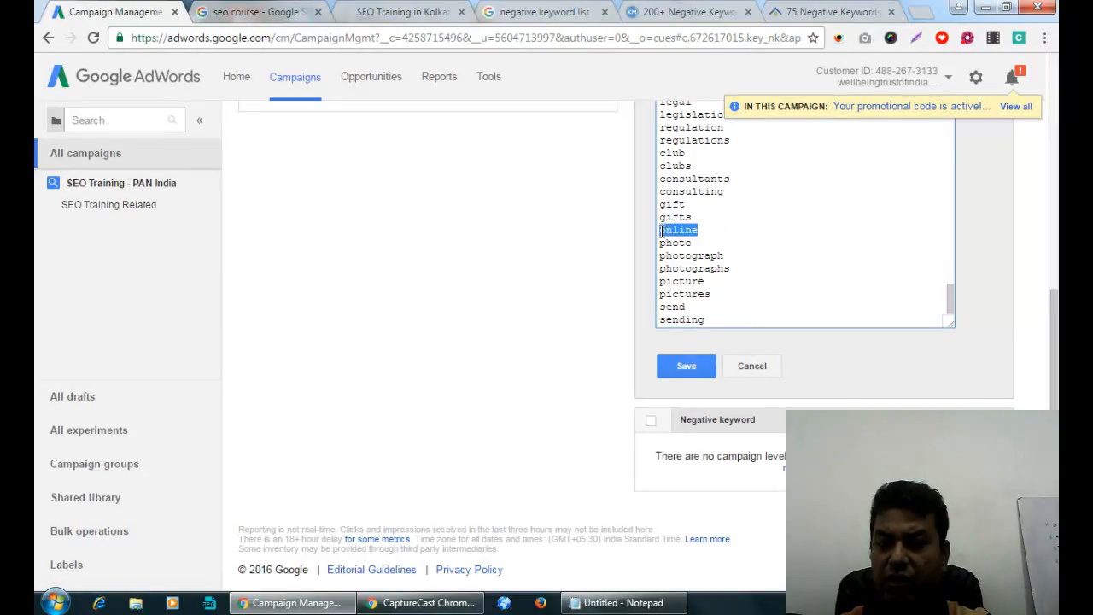
key("BackSpace")
key("BackSpace")
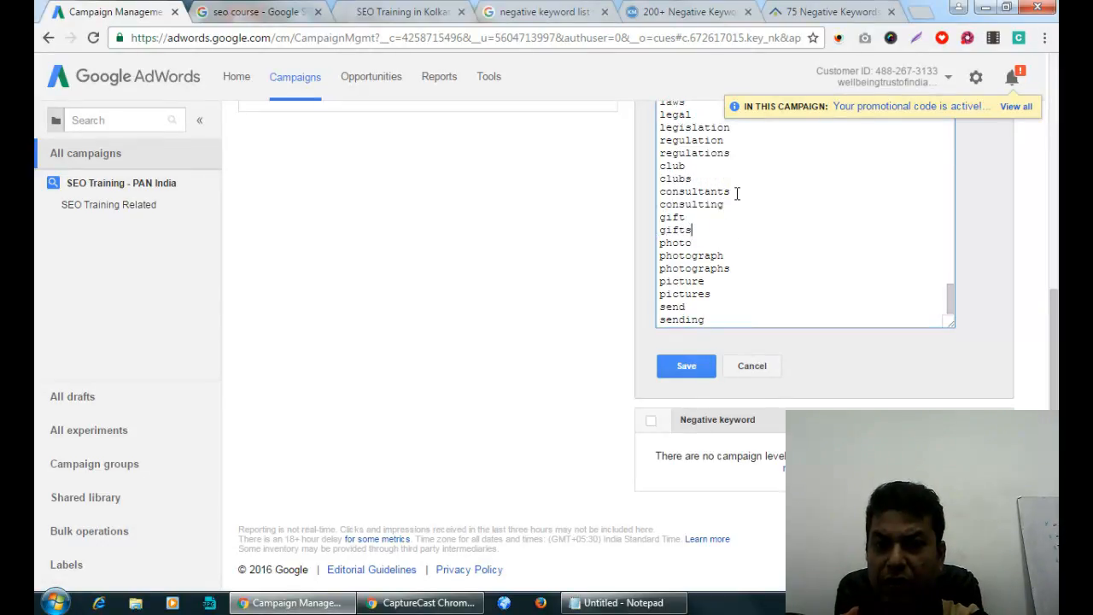
left_click_drag(731, 191, 659, 191)
key("BackSpace")
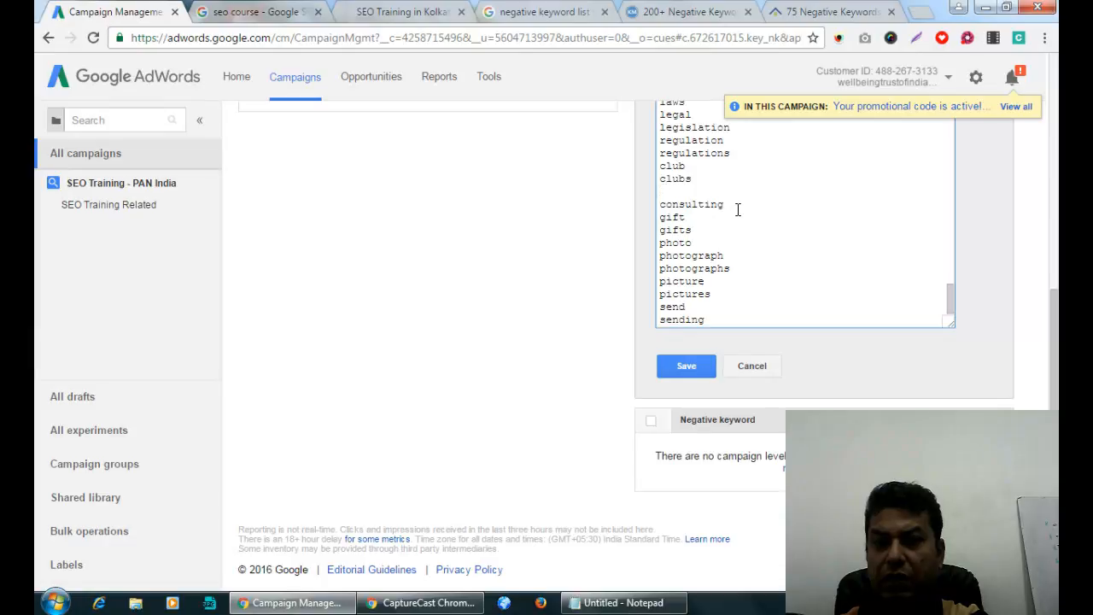
key("BackSpace")
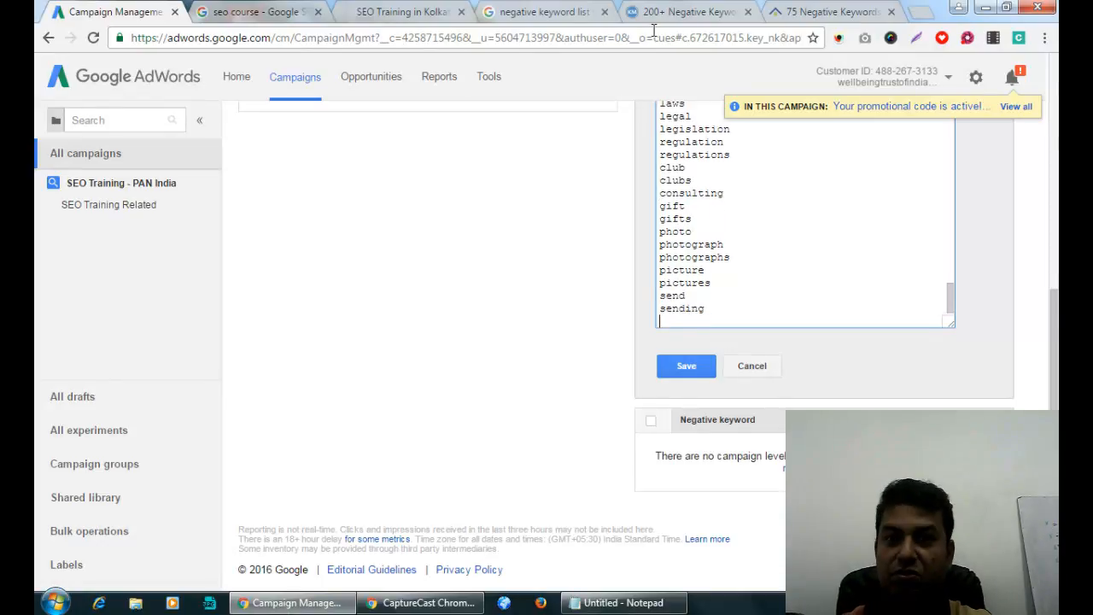
Remove the trailing empty line and save the campaign negative keywords.
left_click(675, 12)
scroll(560, 276, "down", 4)
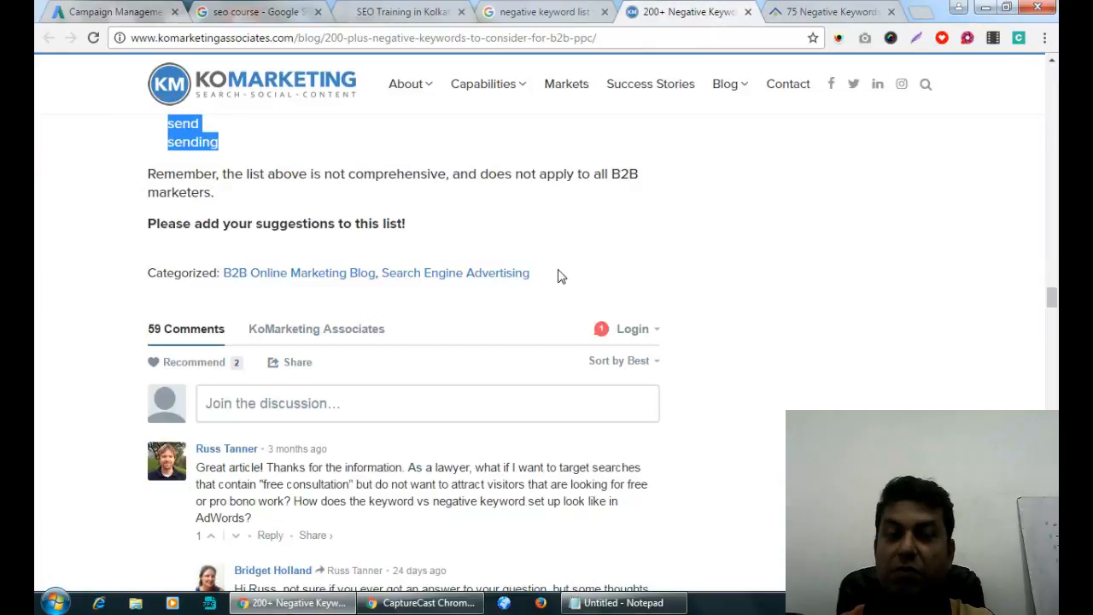
scroll(560, 276, "up", 2)
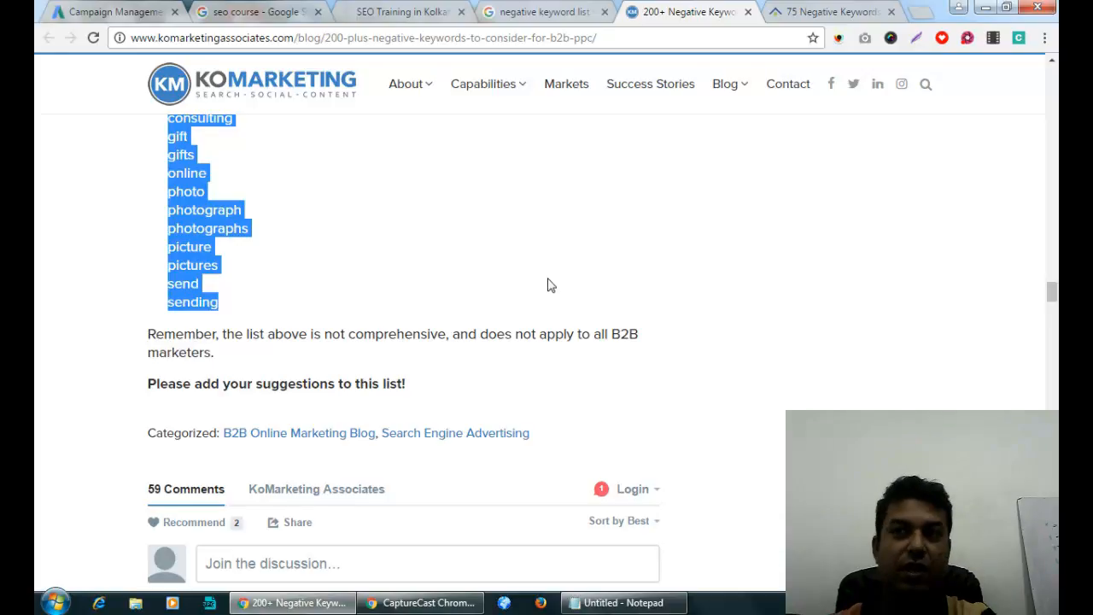
left_click(141, 12)
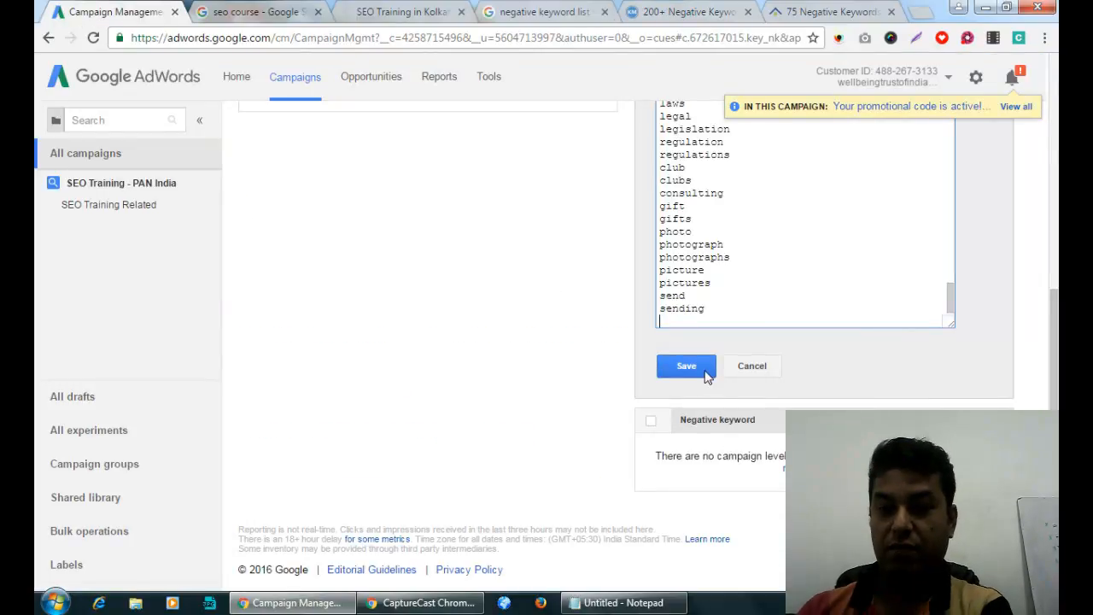
key("BackSpace")
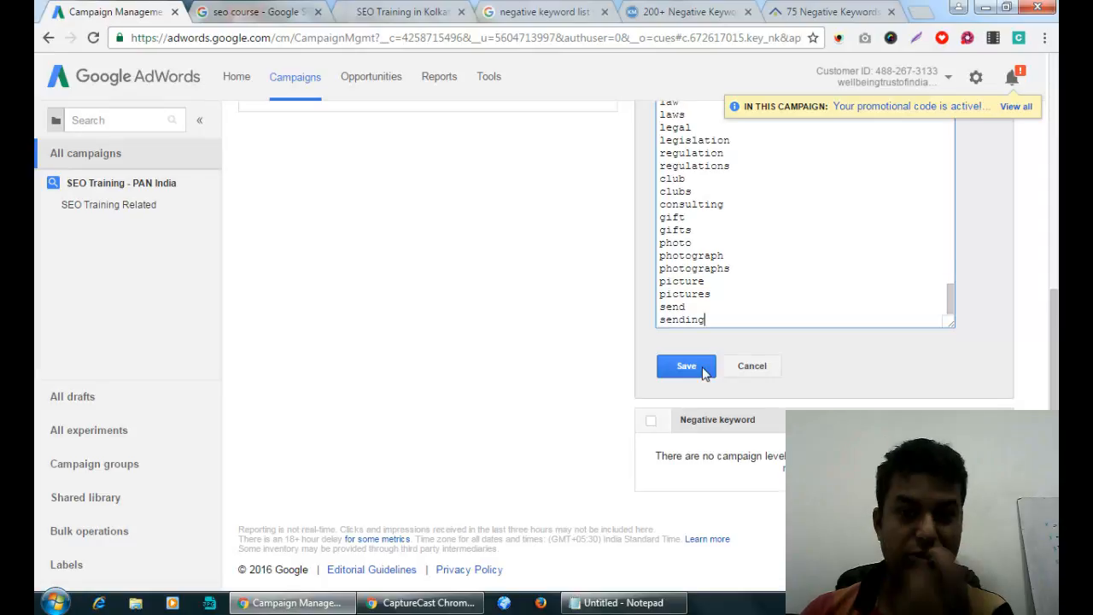
left_click(704, 369)
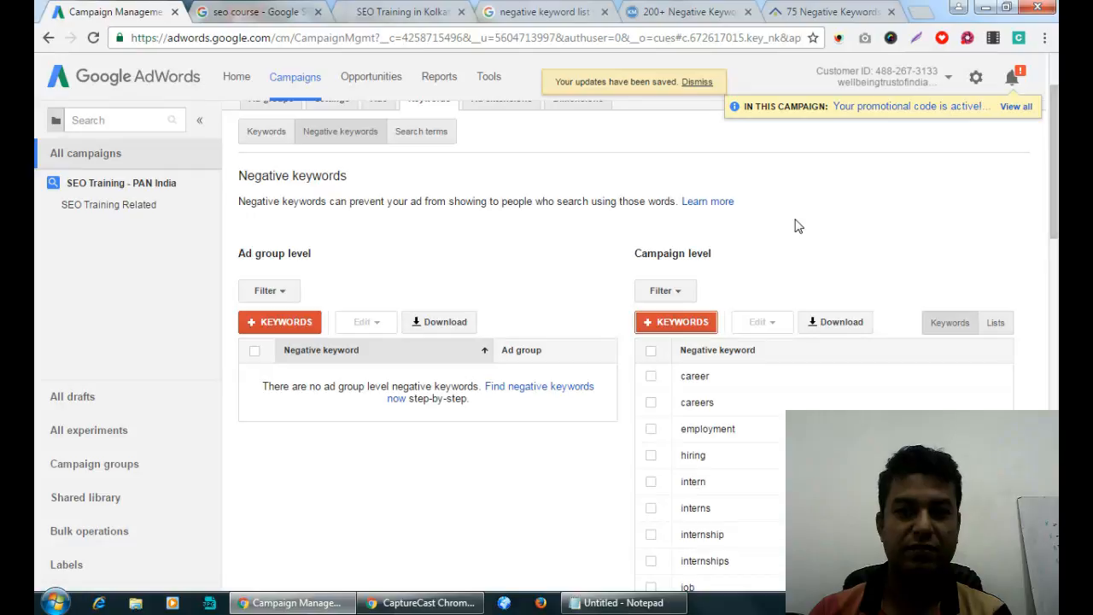
scroll(794, 226, "down", 8)
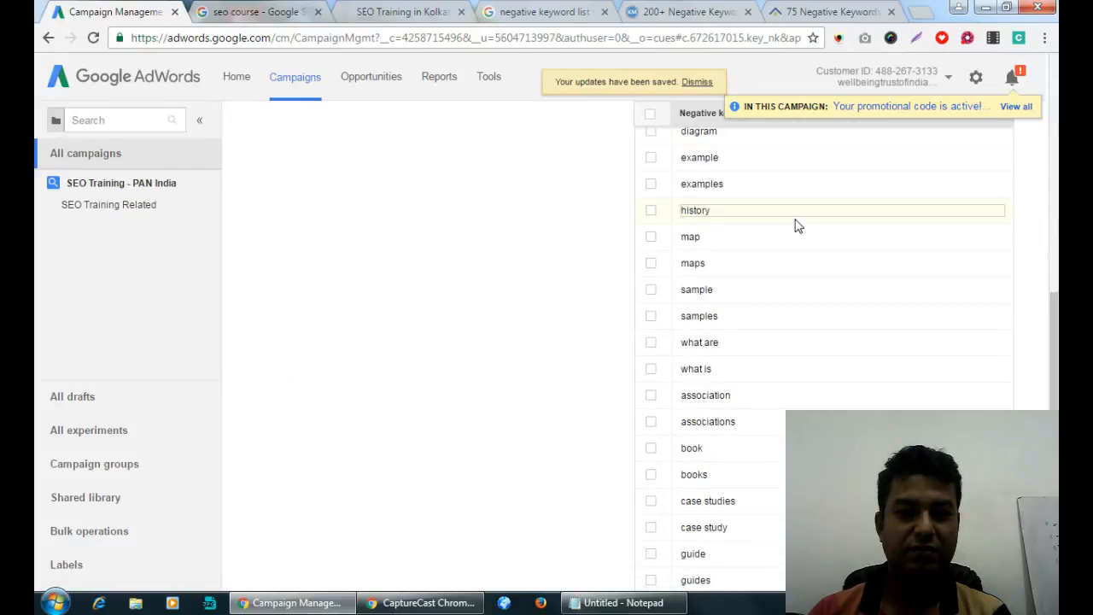
scroll(795, 225, "down", 6)
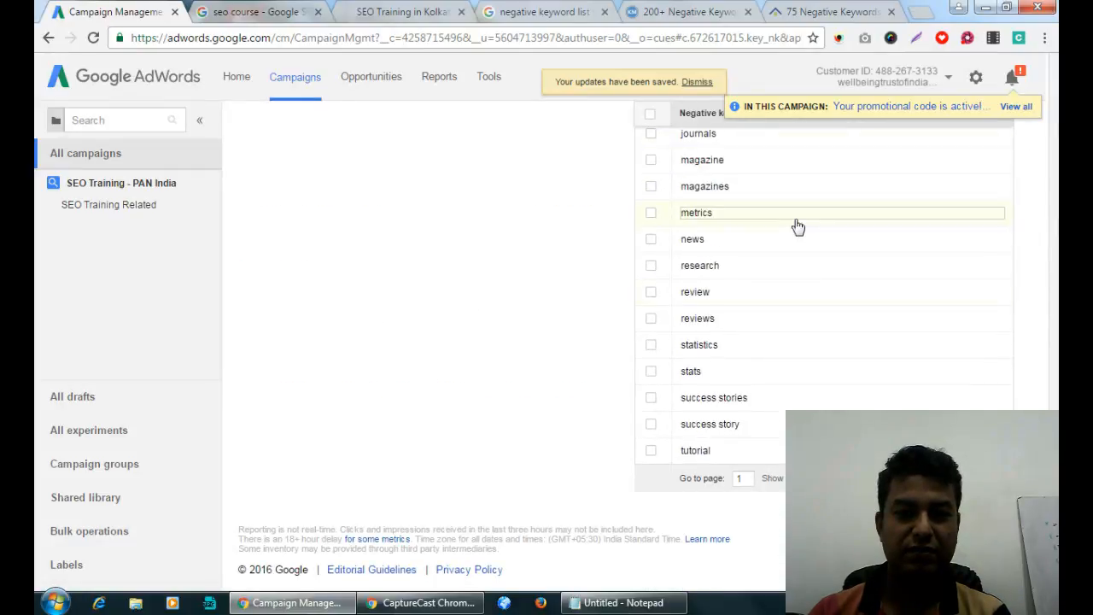
scroll(797, 226, "up", 14)
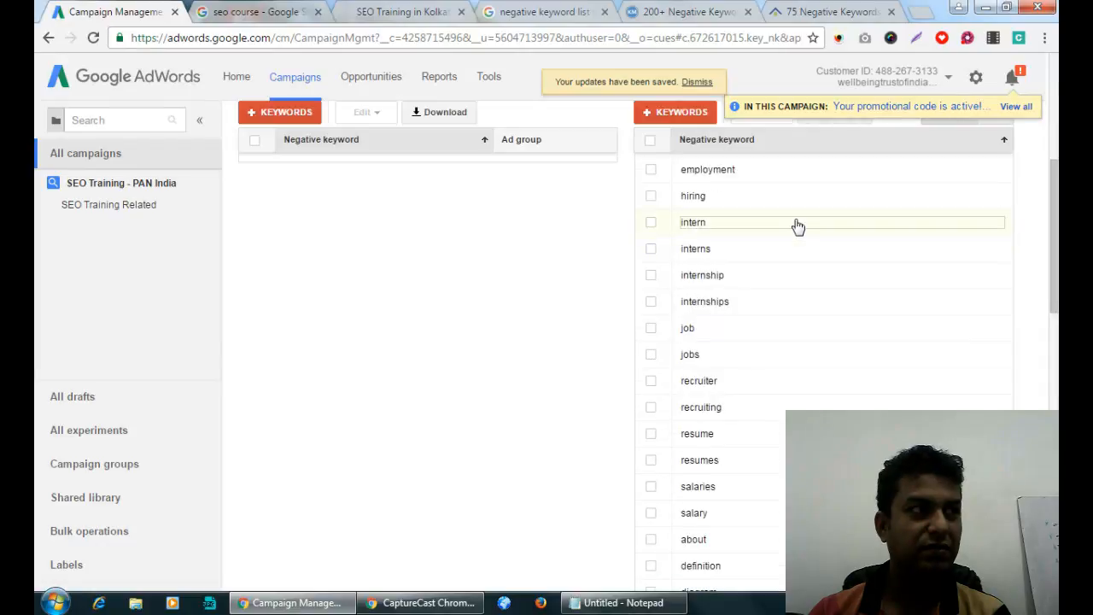
scroll(797, 226, "up", 5)
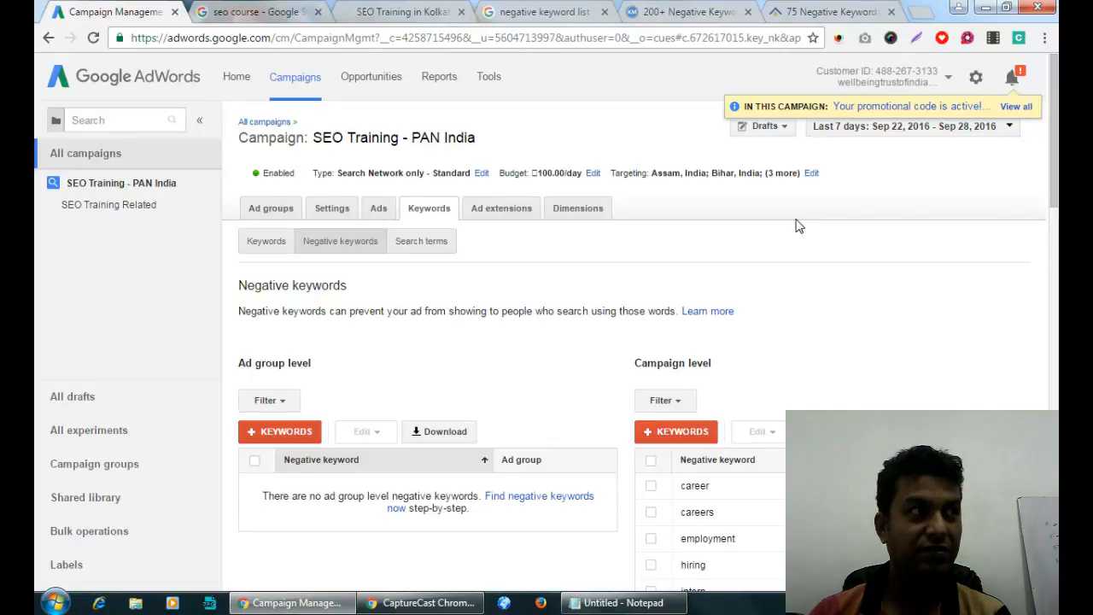
Show the SEO Training - PAN India campaign's Keywords sub-tab.
left_click(274, 245)
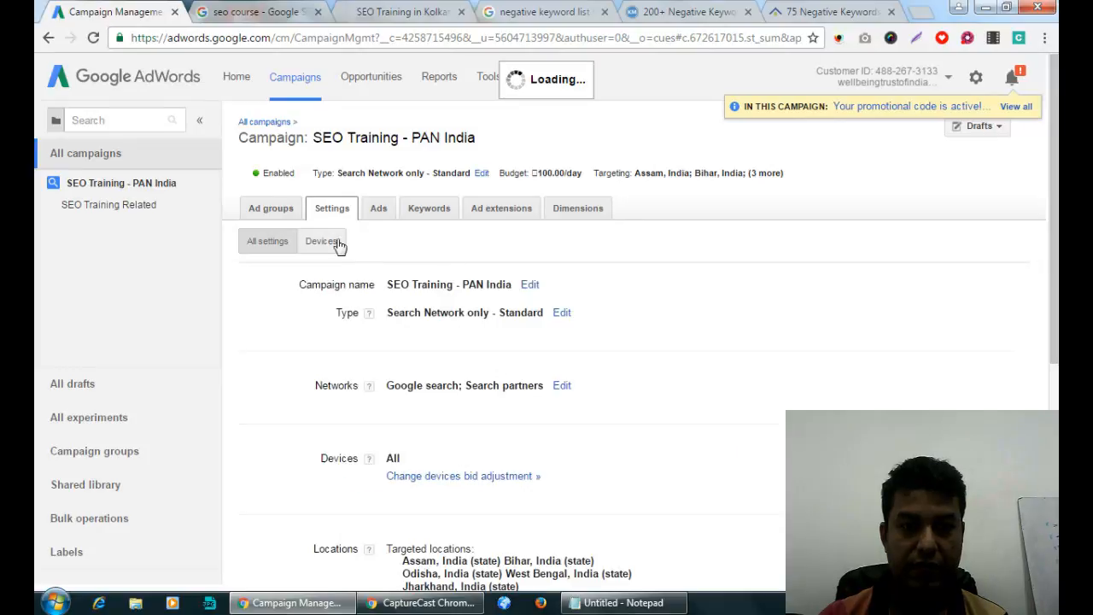
Browse the campaign's Settings, Devices and Ad groups tabs, then go up to All campaigns.
left_click(262, 245)
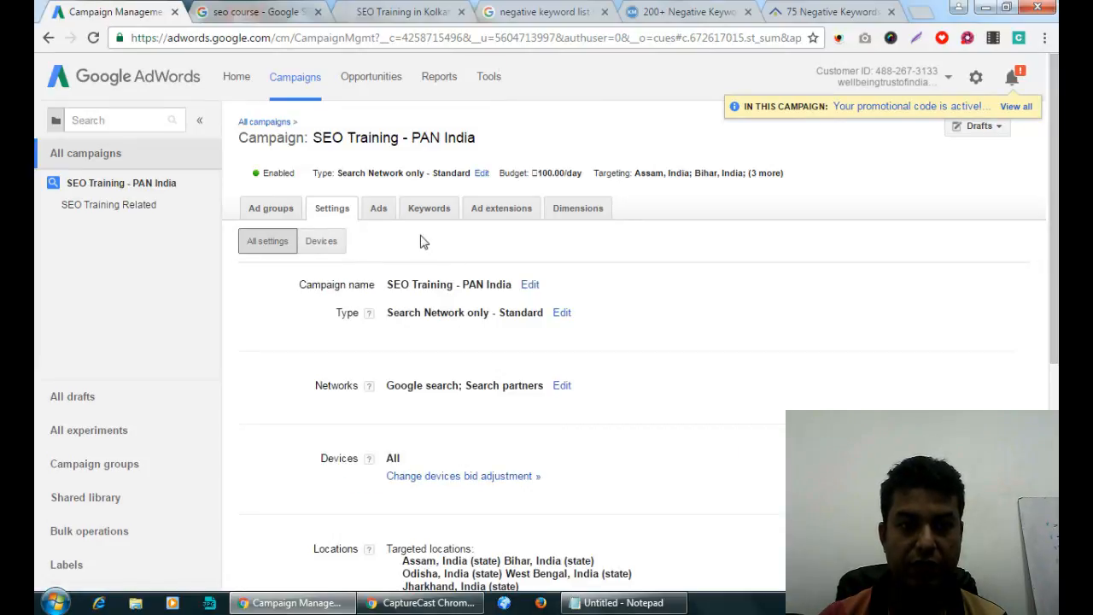
left_click(322, 243)
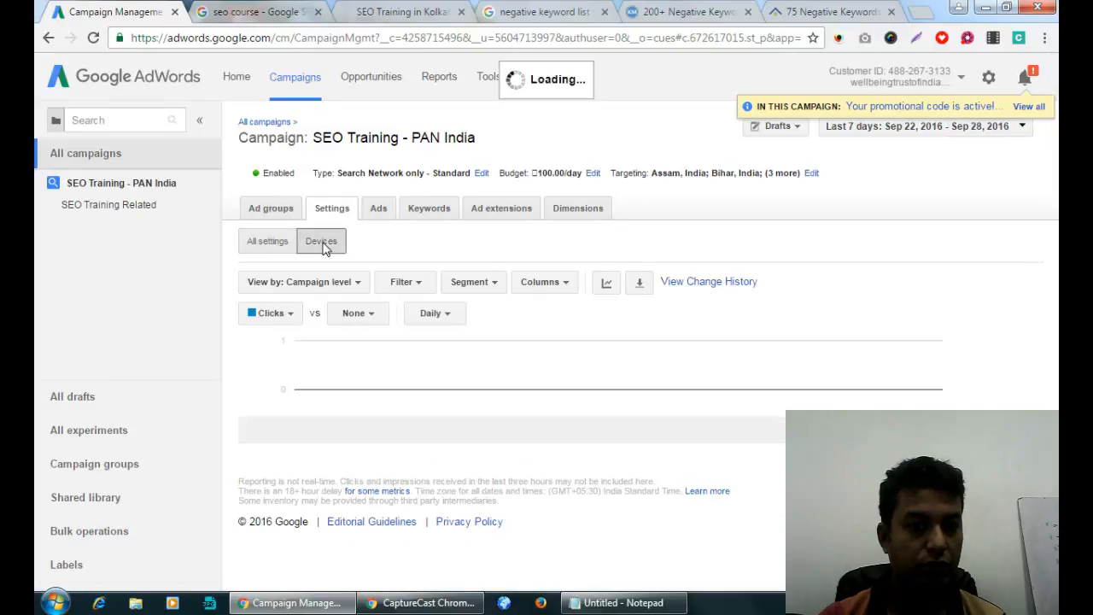
left_click(269, 246)
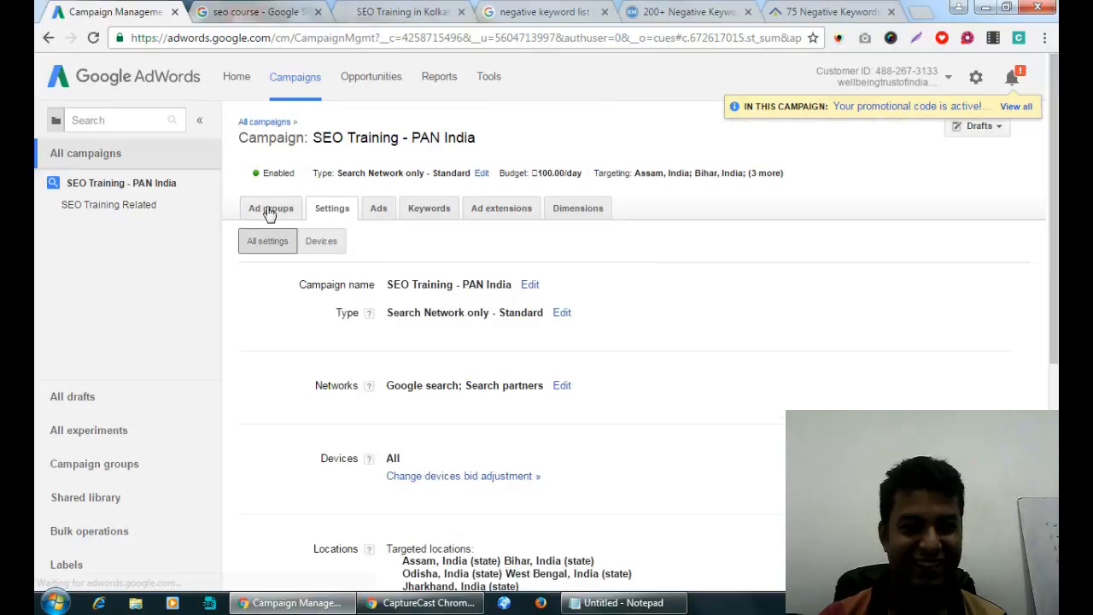
left_click(269, 210)
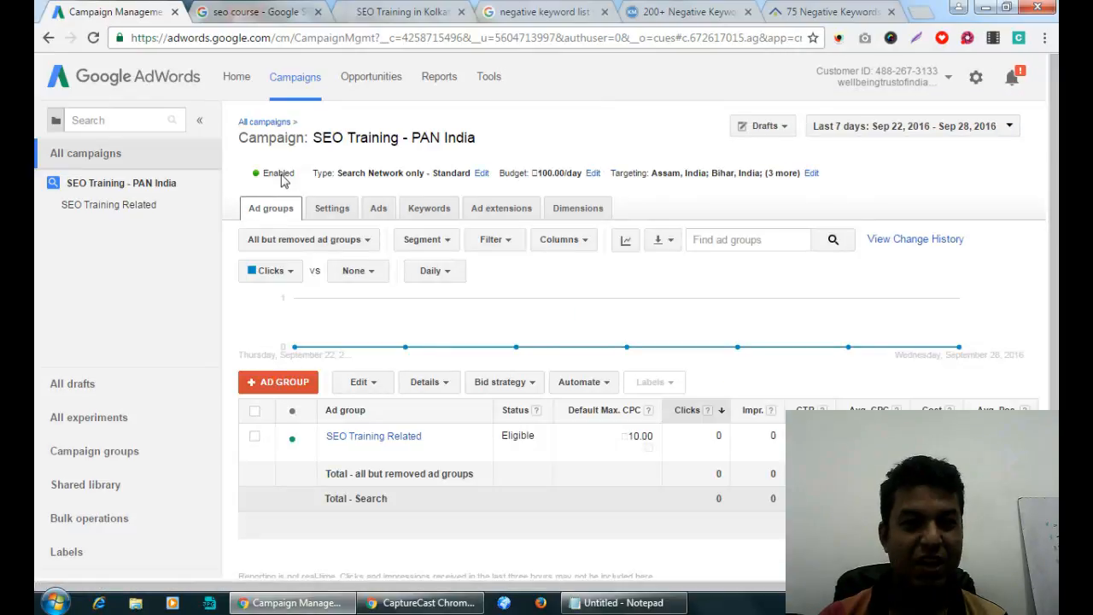
left_click(336, 214)
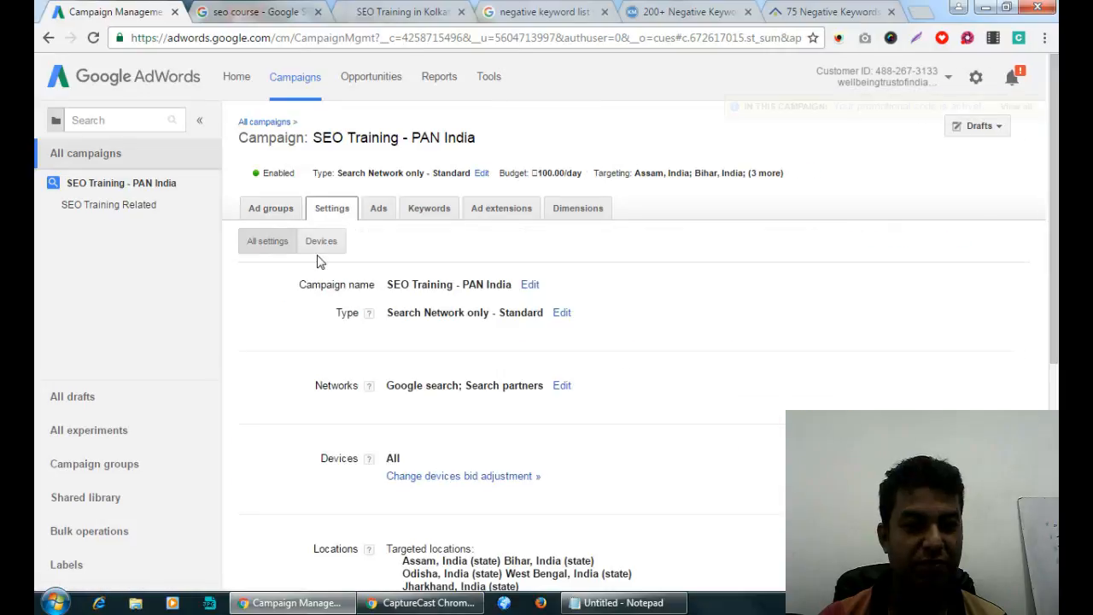
scroll(317, 257, "down", 5)
scroll(317, 259, "up", 5)
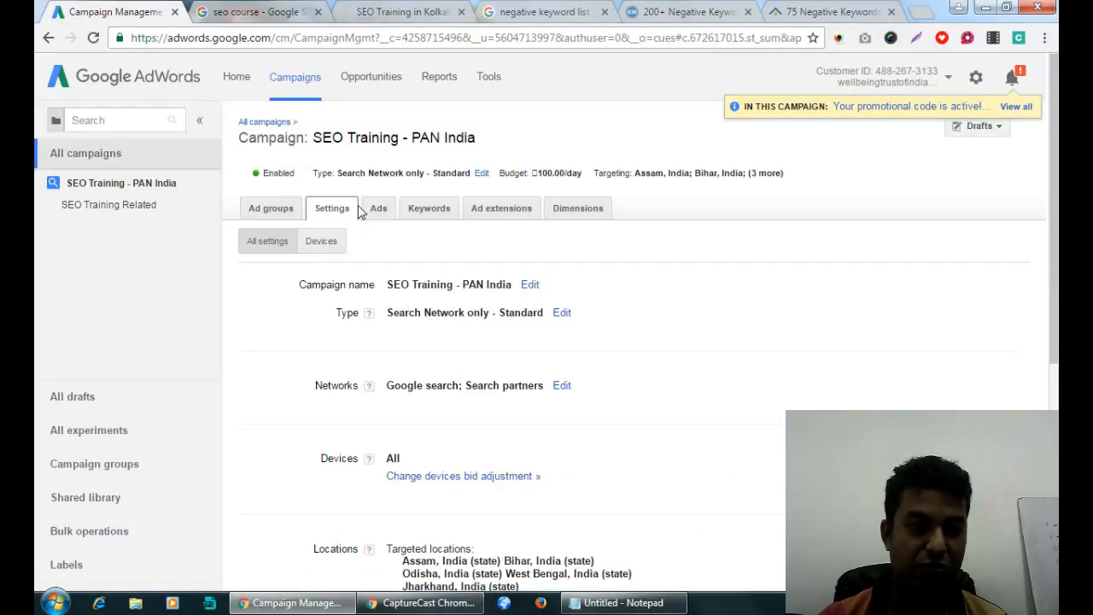
left_click(260, 213)
left_click(383, 214)
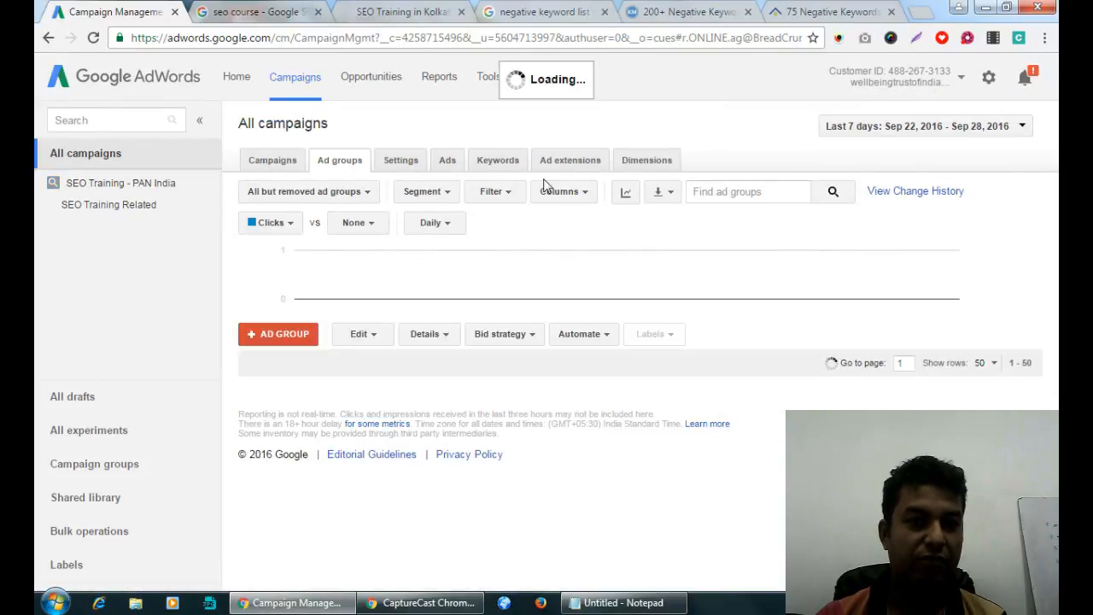
Select the SEO Training - PAN India campaign and view its Ad schedule settings.
left_click(270, 166)
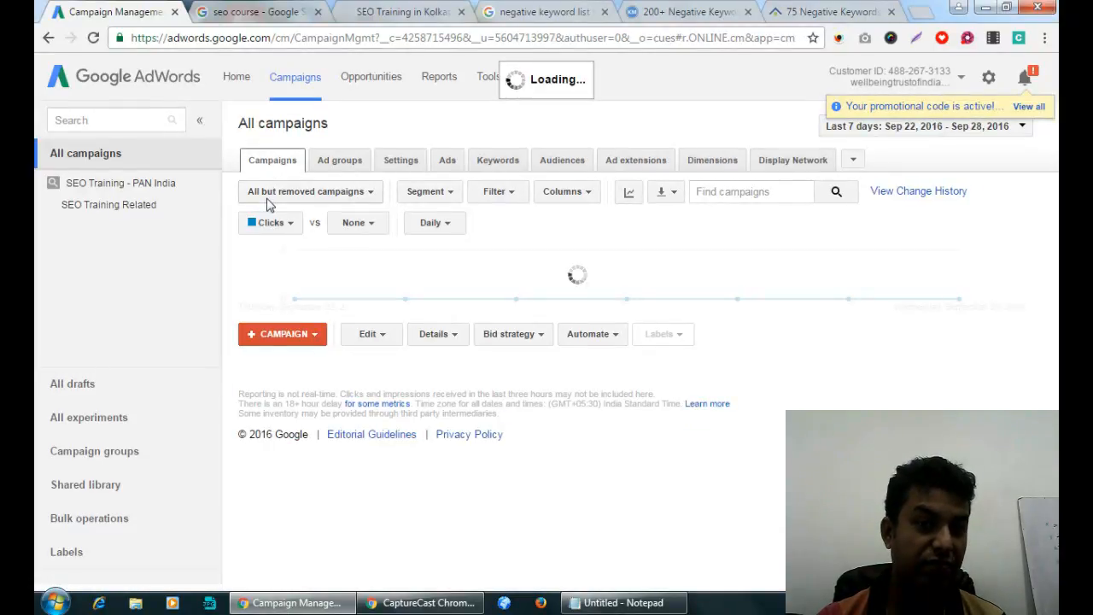
left_click(253, 413)
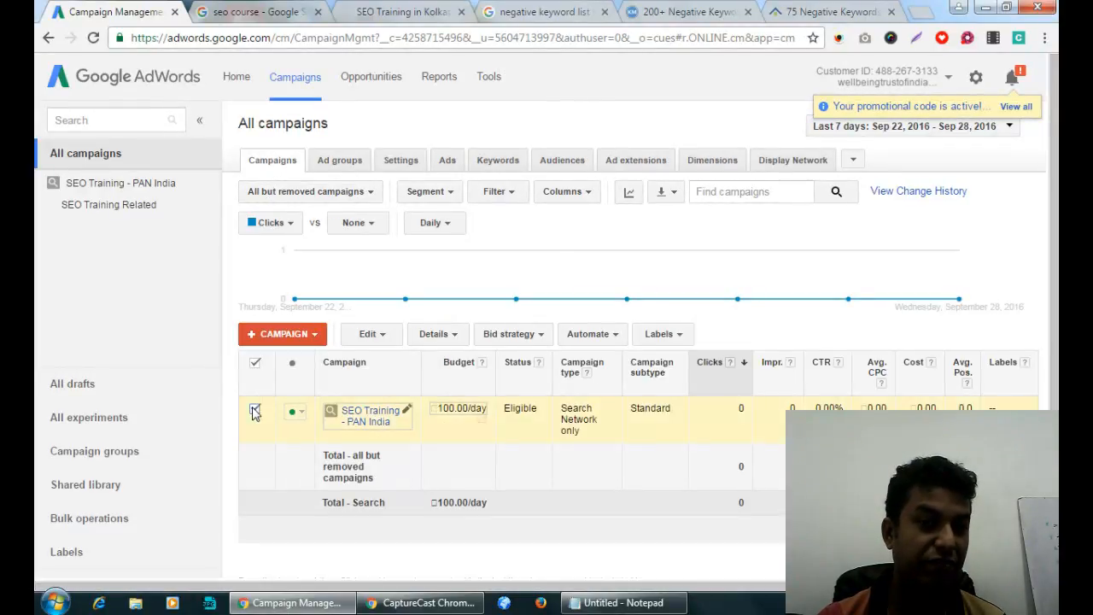
left_click(401, 163)
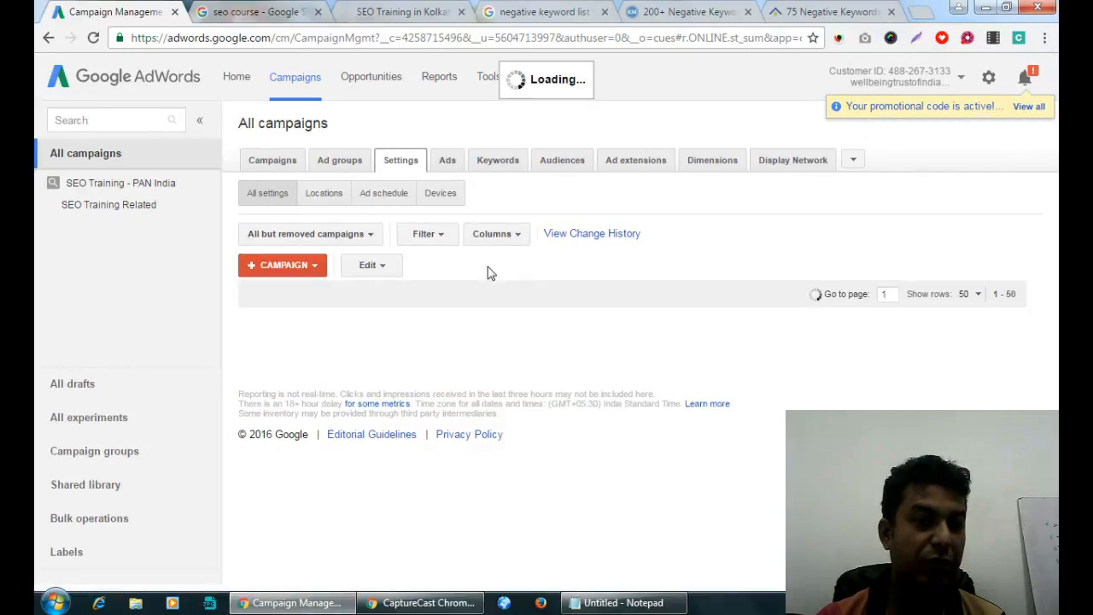
left_click(390, 198)
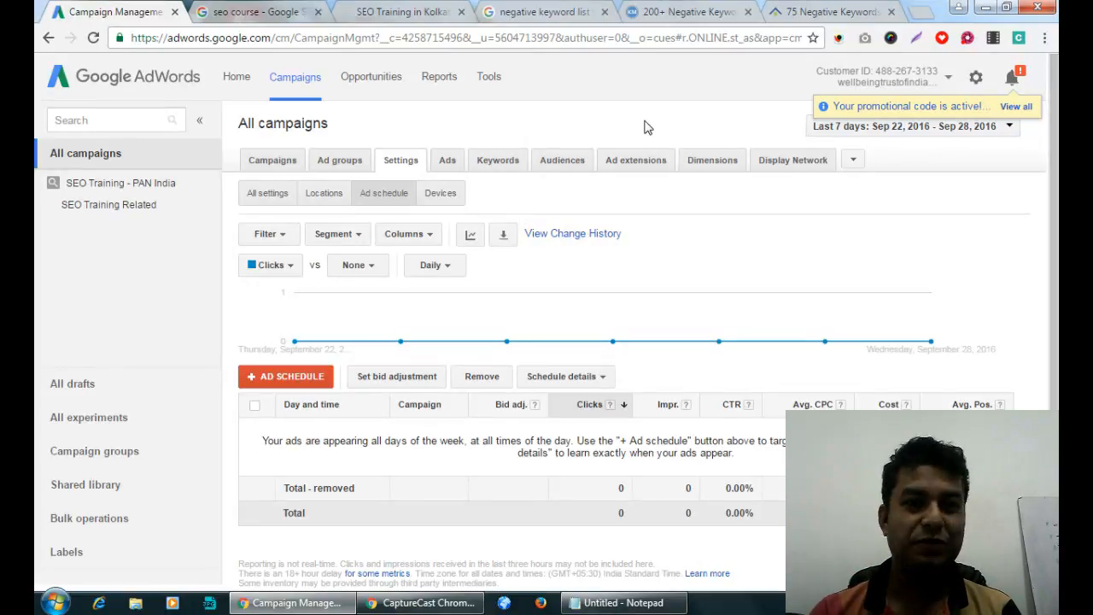
scroll(645, 121, "down", 1)
scroll(645, 122, "up", 1)
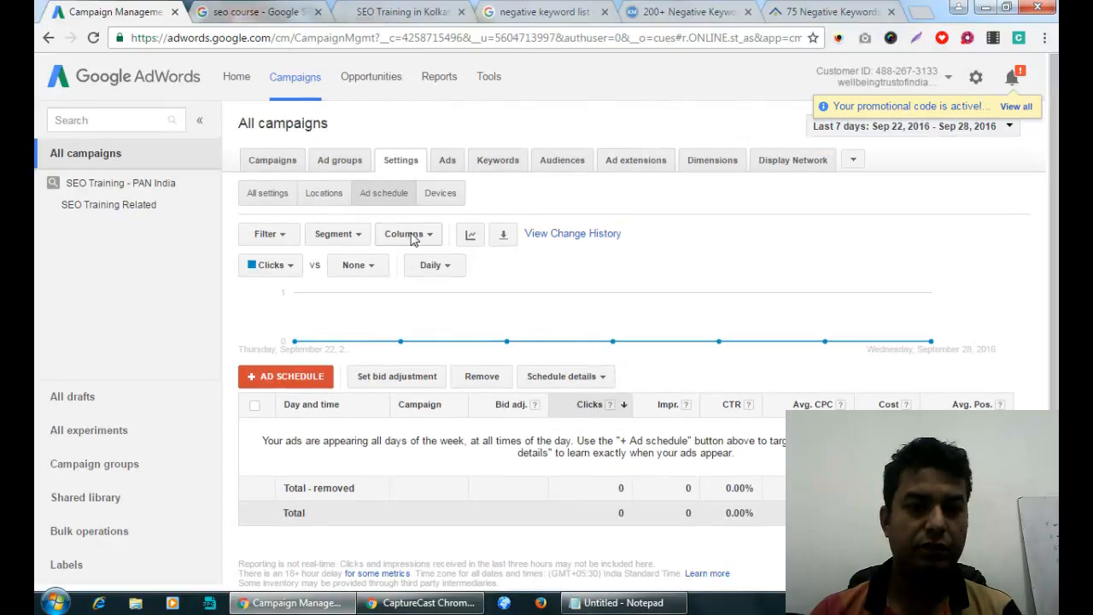
Start a new ad schedule for the SEO Training - PAN India campaign.
left_click(290, 376)
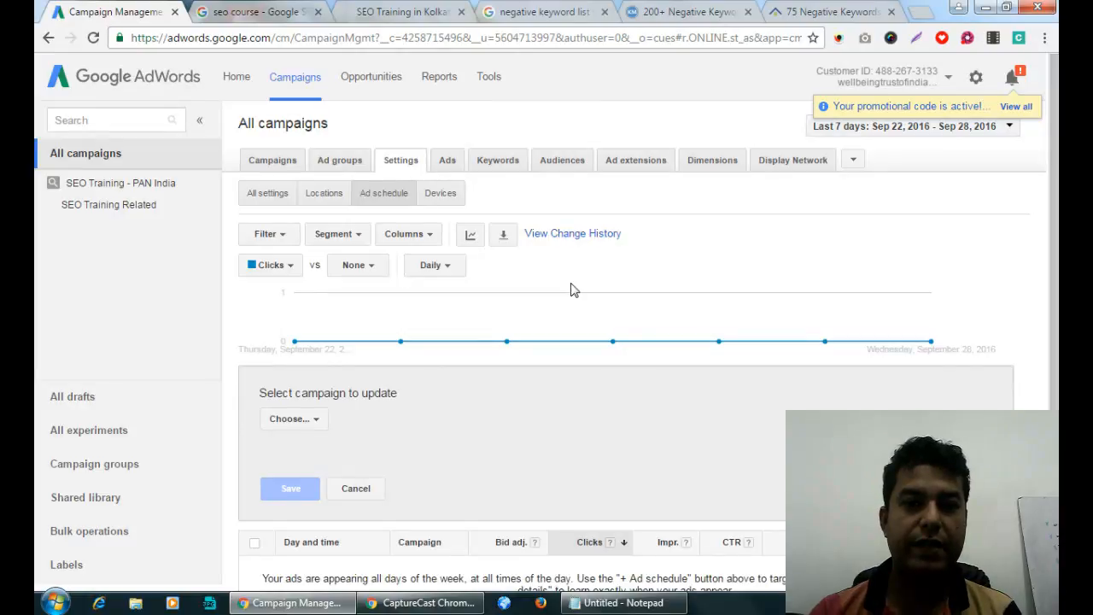
scroll(573, 292, "down", 2)
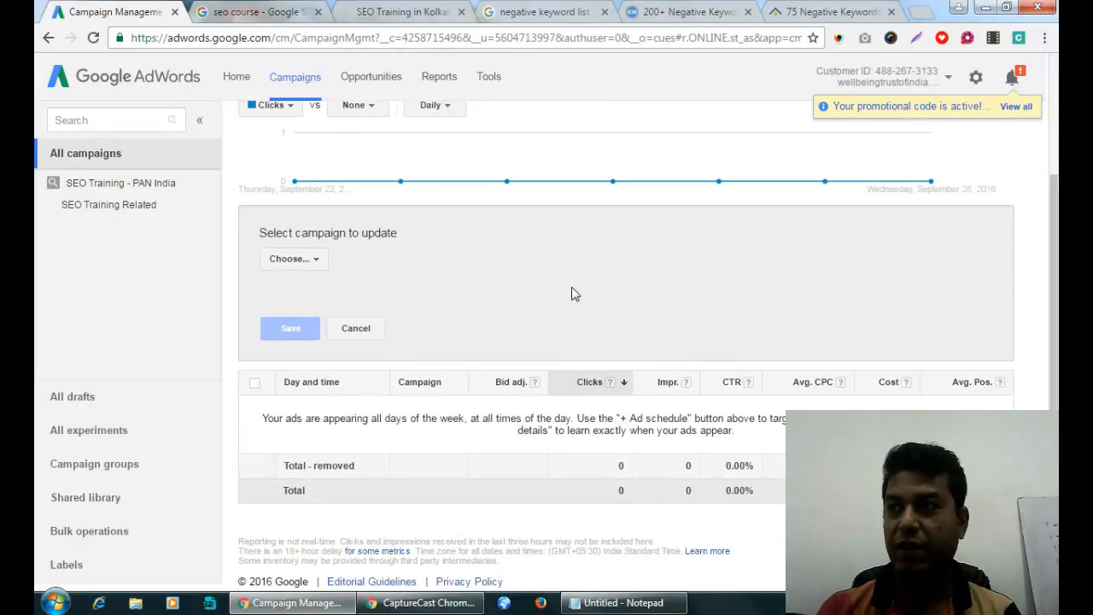
left_click(310, 260)
left_click(356, 359)
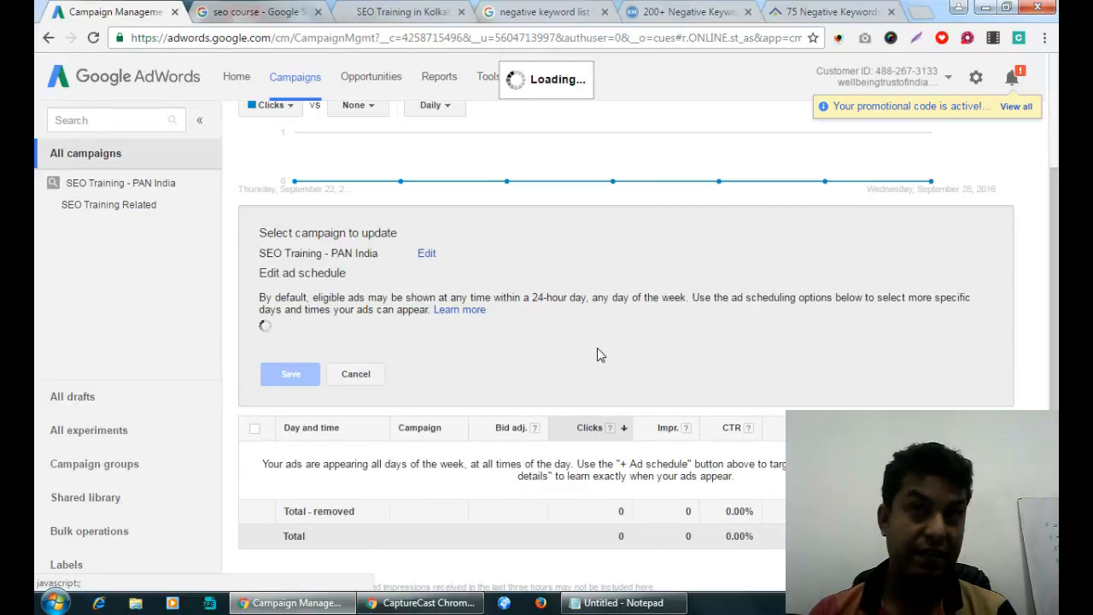
scroll(597, 348, "down", 2)
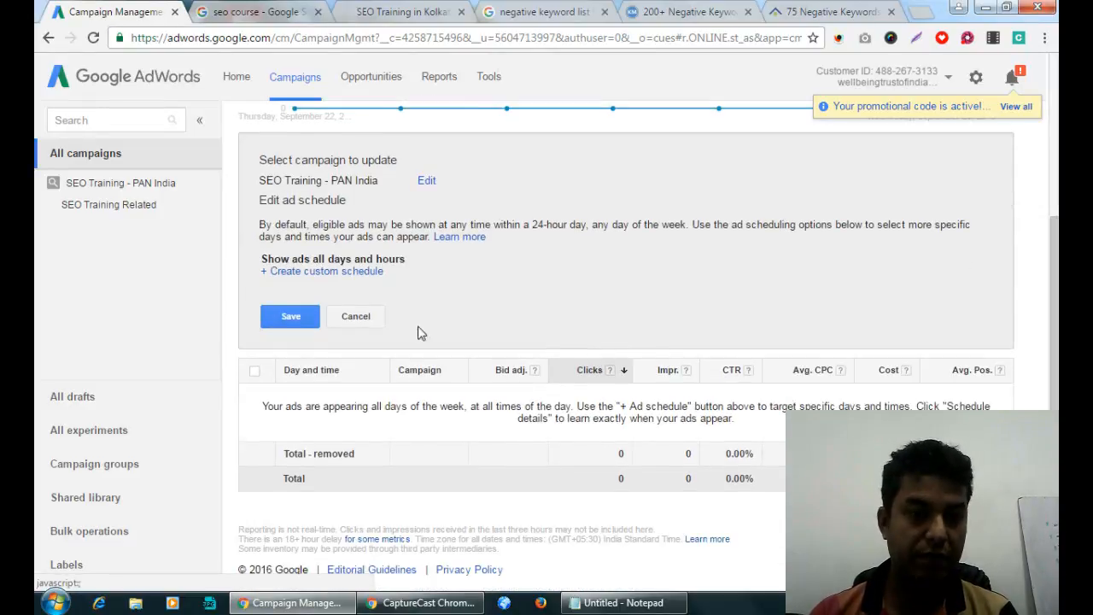
Set a custom all-days schedule from 10 AM to 10 PM and save it.
left_click(333, 282)
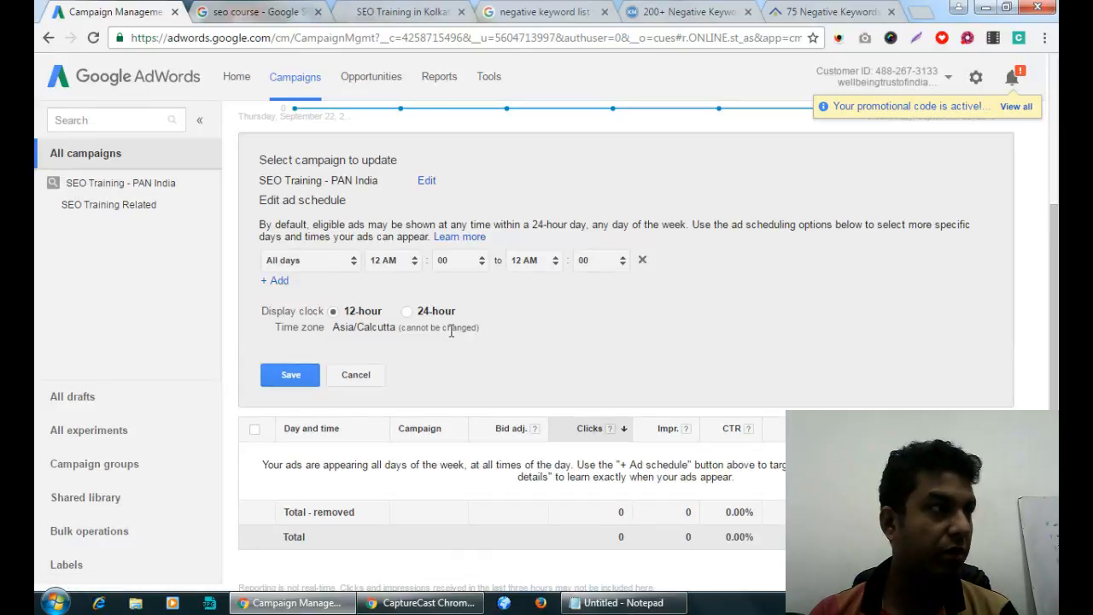
left_click(413, 261)
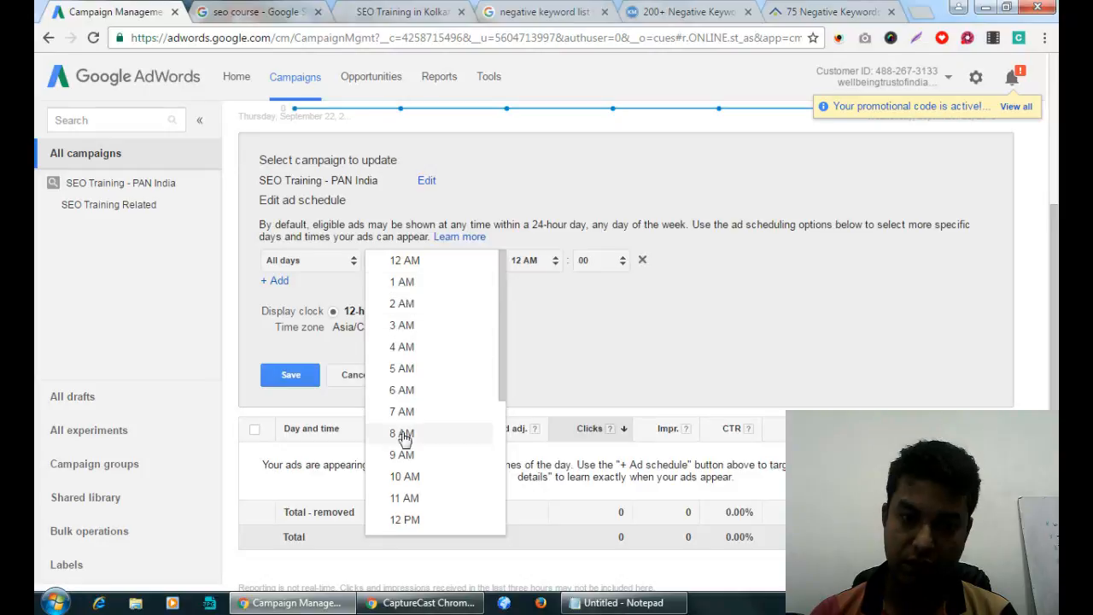
left_click(405, 476)
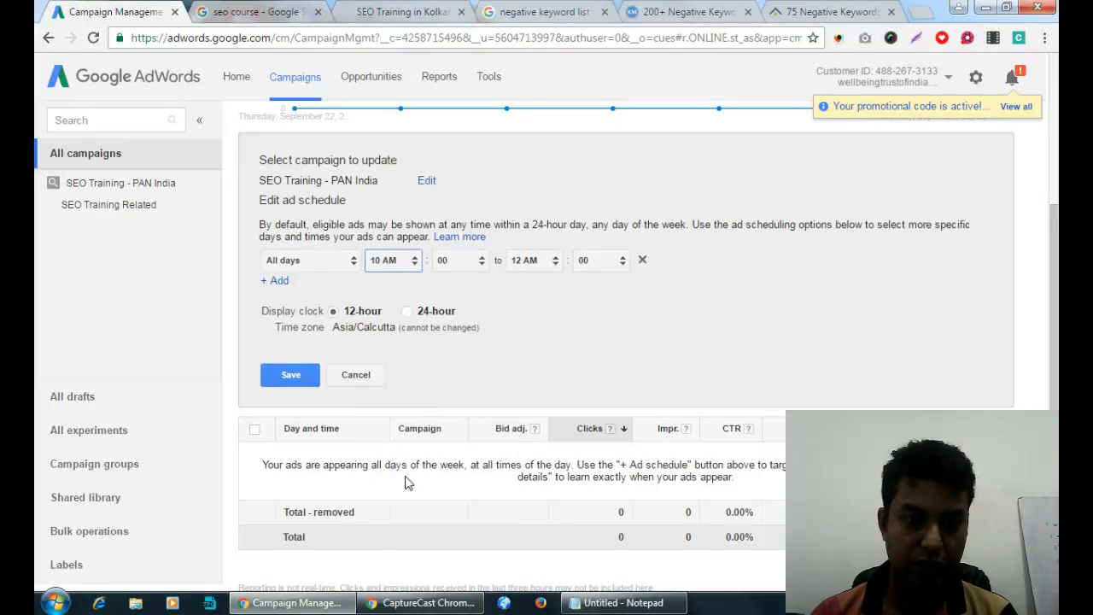
left_click(541, 266)
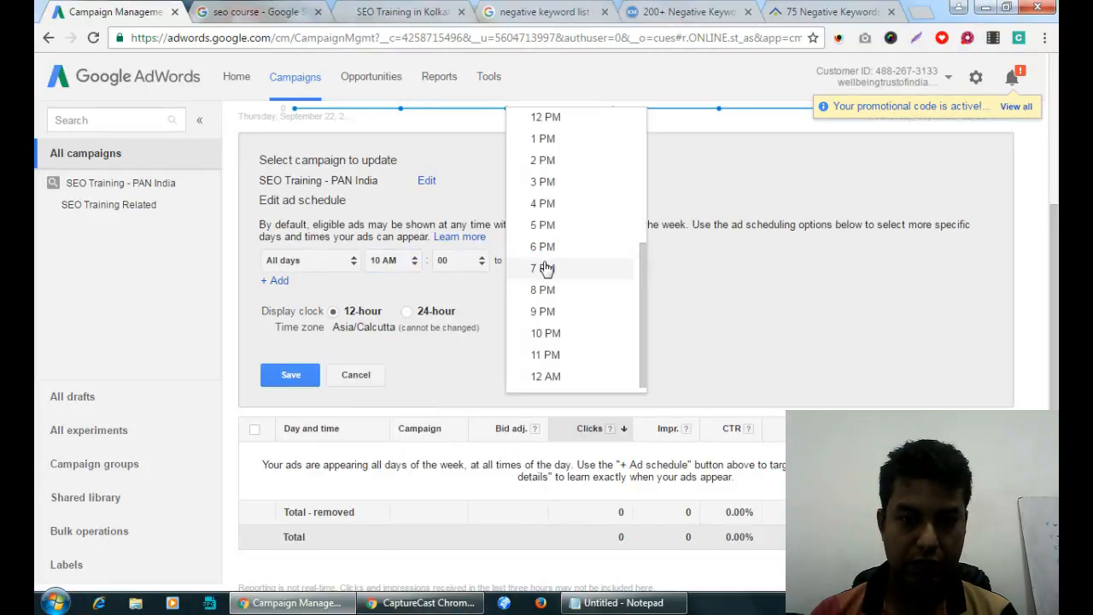
left_click(547, 333)
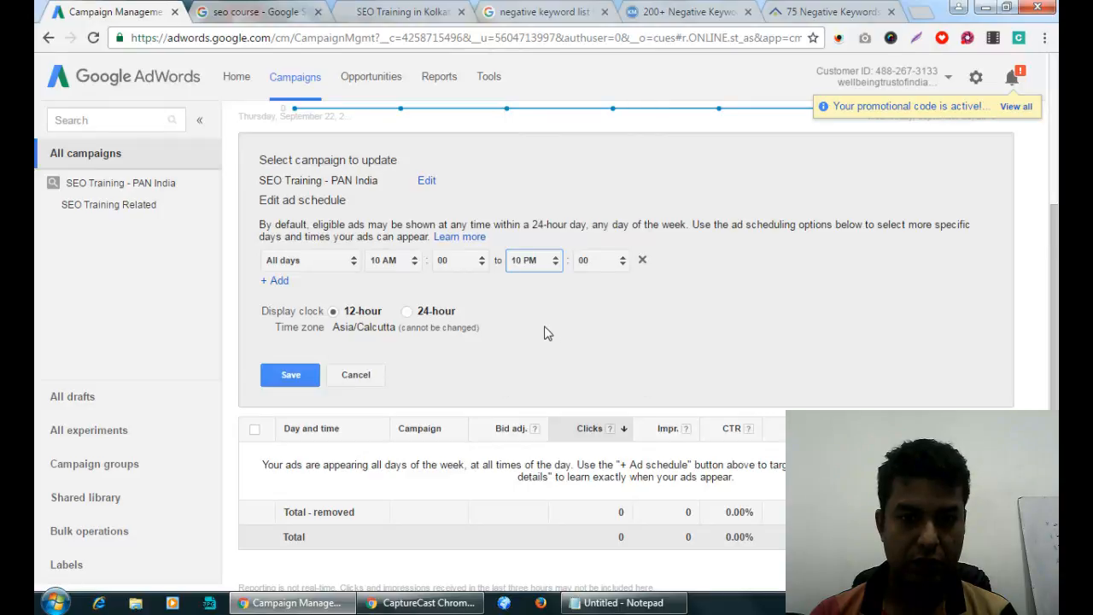
left_click(293, 376)
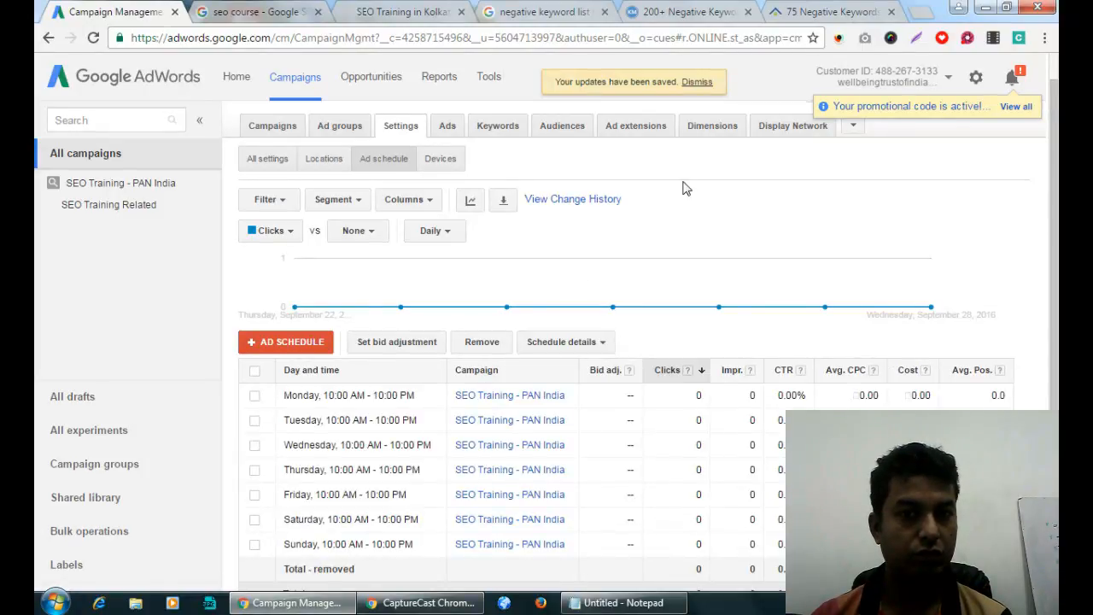
scroll(1054, 193, "down", 2)
scroll(1006, 154, "up", 2)
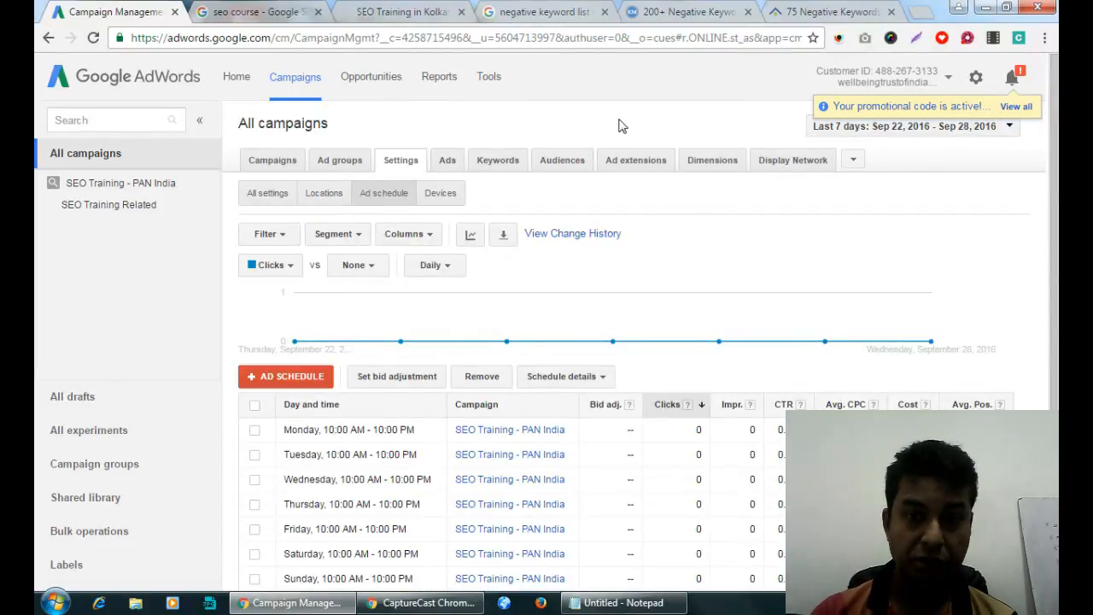
scroll(675, 125, "down", 2)
scroll(730, 126, "up", 2)
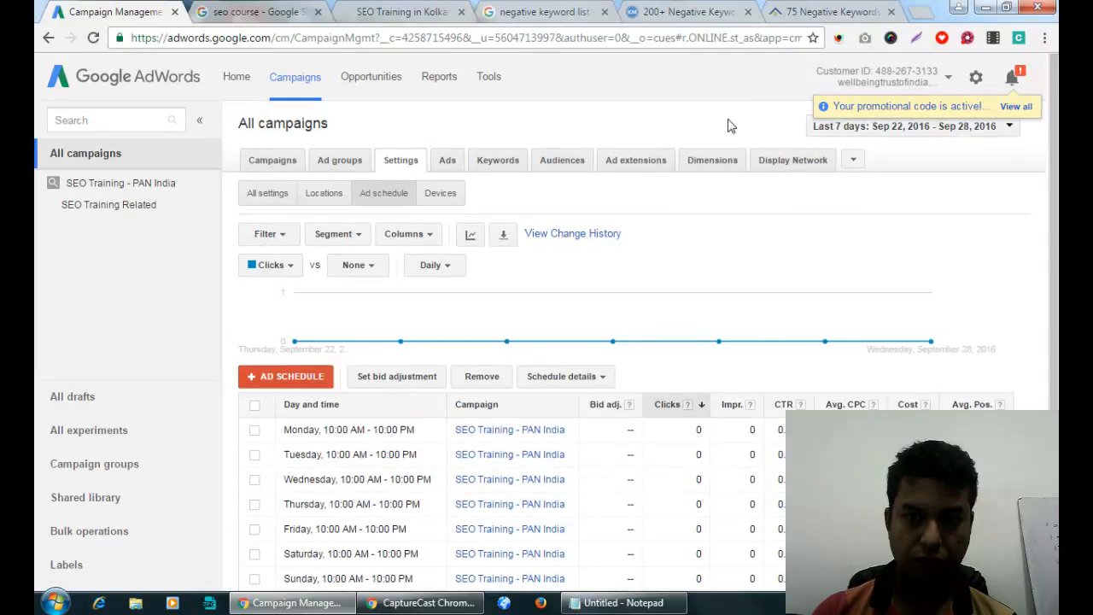